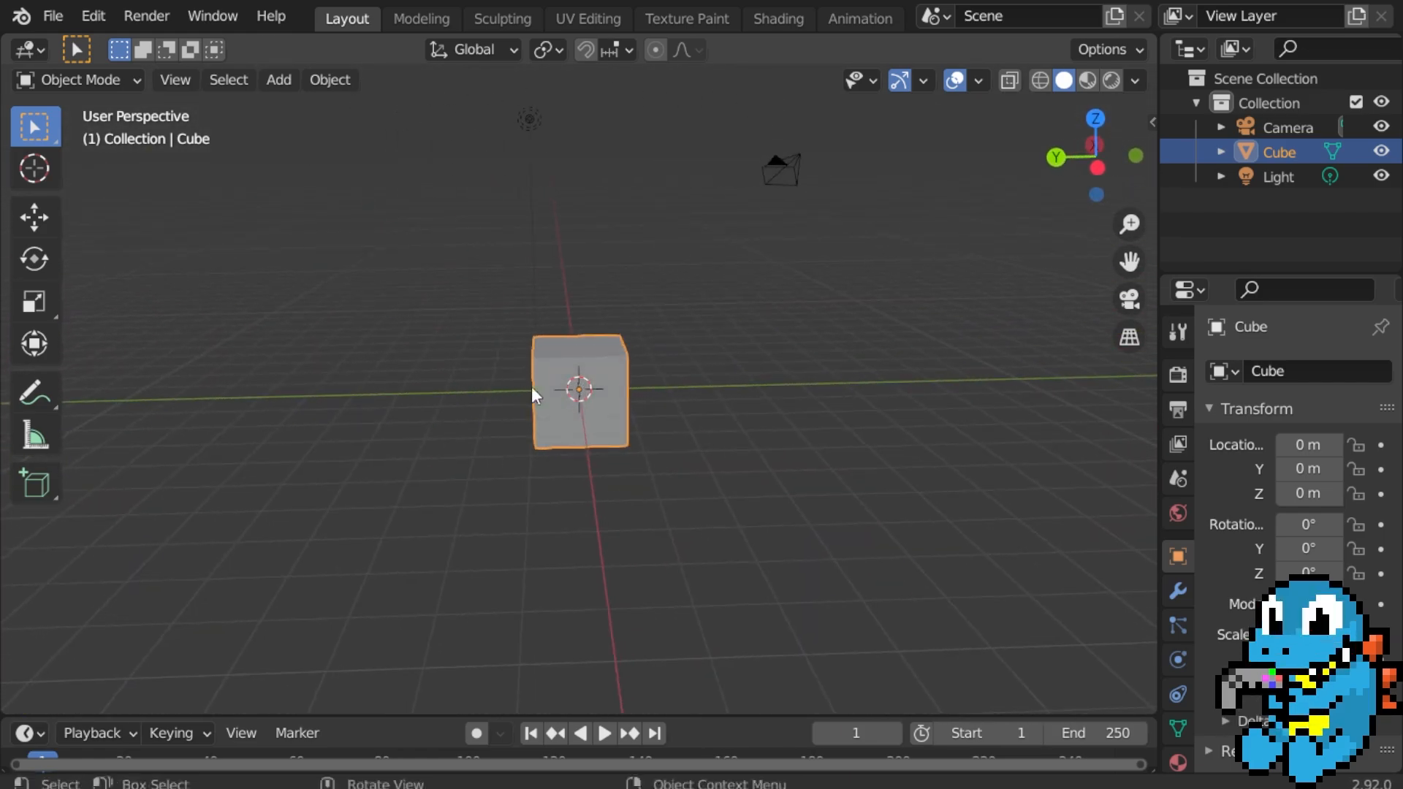
Delete the default cube and add a UV sphere at the world origin.
{"action": "scroll", "coordinate": [474, 392], "scroll_direction": "up", "scroll_amount": 3}
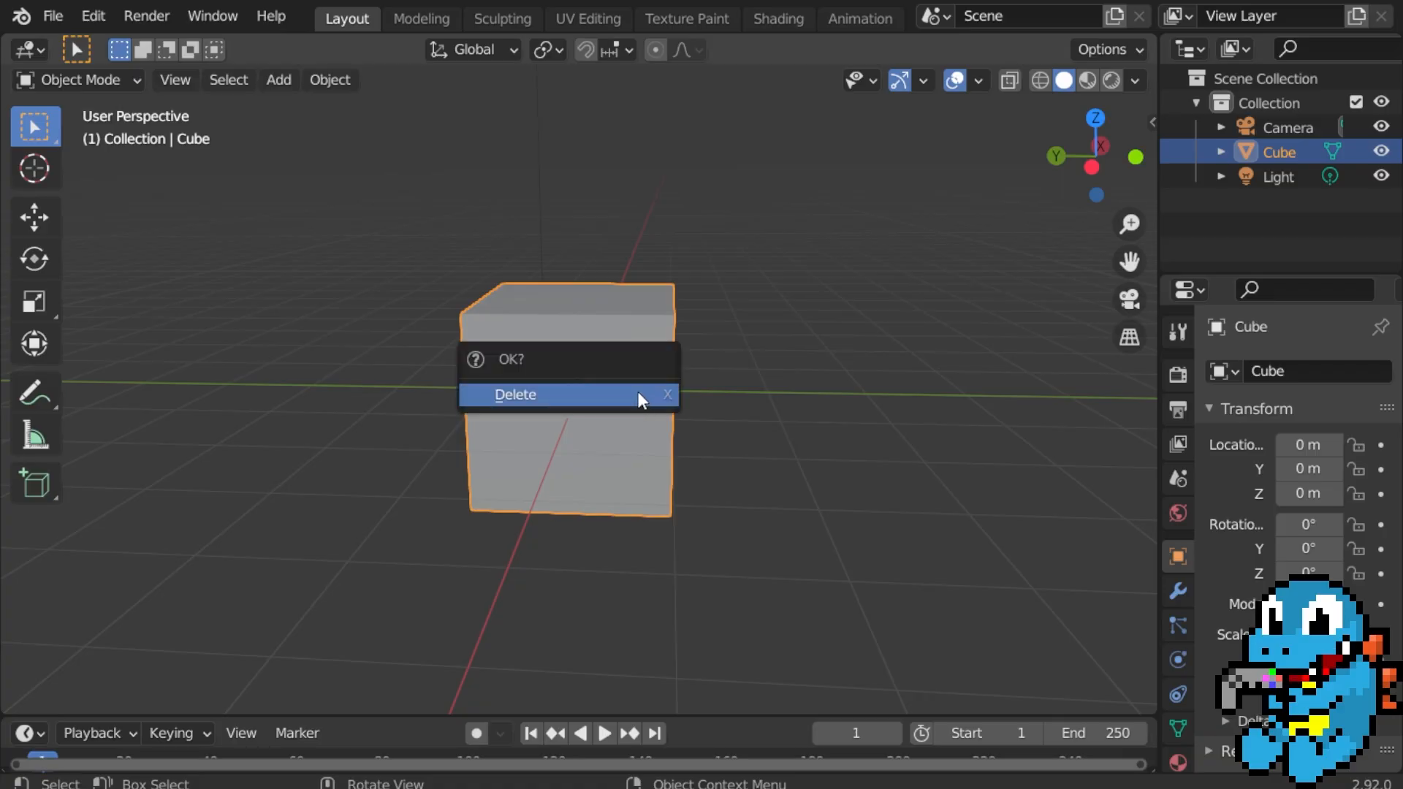
{"action": "left_click", "coordinate": [637, 395]}
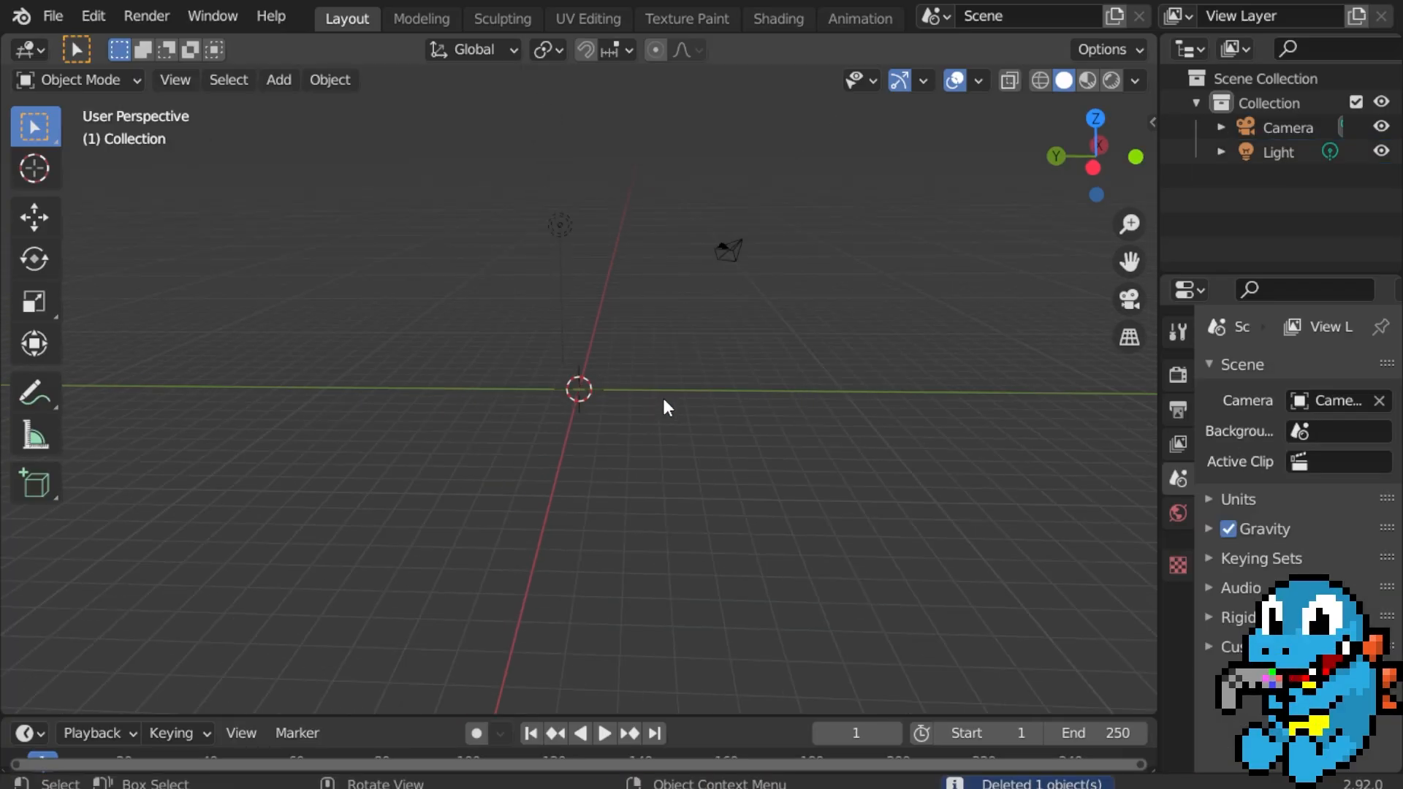
{"action": "middle_click_drag", "start_coordinate": [662, 396], "coordinate": [655, 402]}
{"action": "key", "text": "shift+a"}
{"action": "mouse_move", "coordinate": [596, 299]}
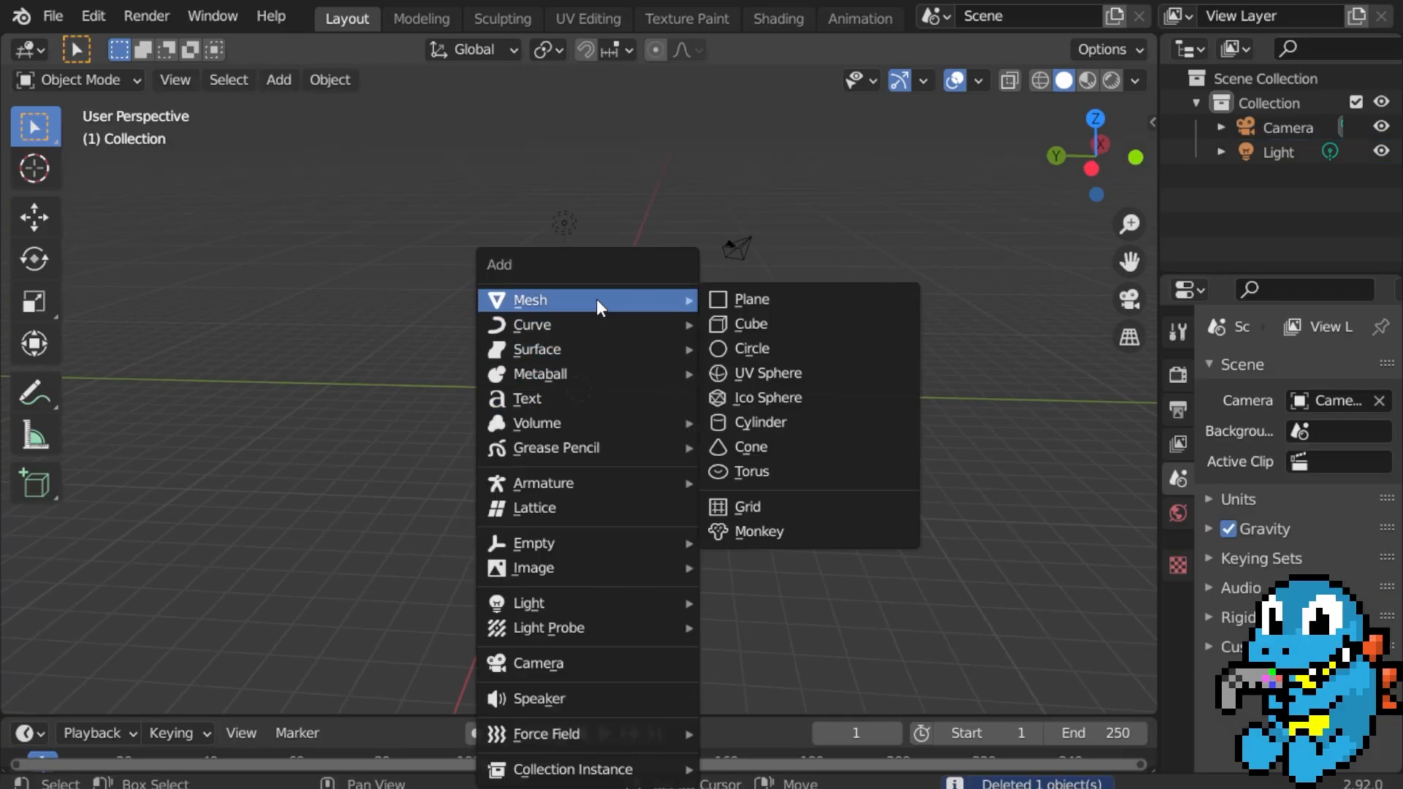
{"action": "left_click", "coordinate": [821, 377]}
{"action": "middle_click_drag", "start_coordinate": [523, 404], "coordinate": [712, 371]}
{"action": "scroll", "coordinate": [570, 373], "scroll_direction": "up", "scroll_amount": 5}
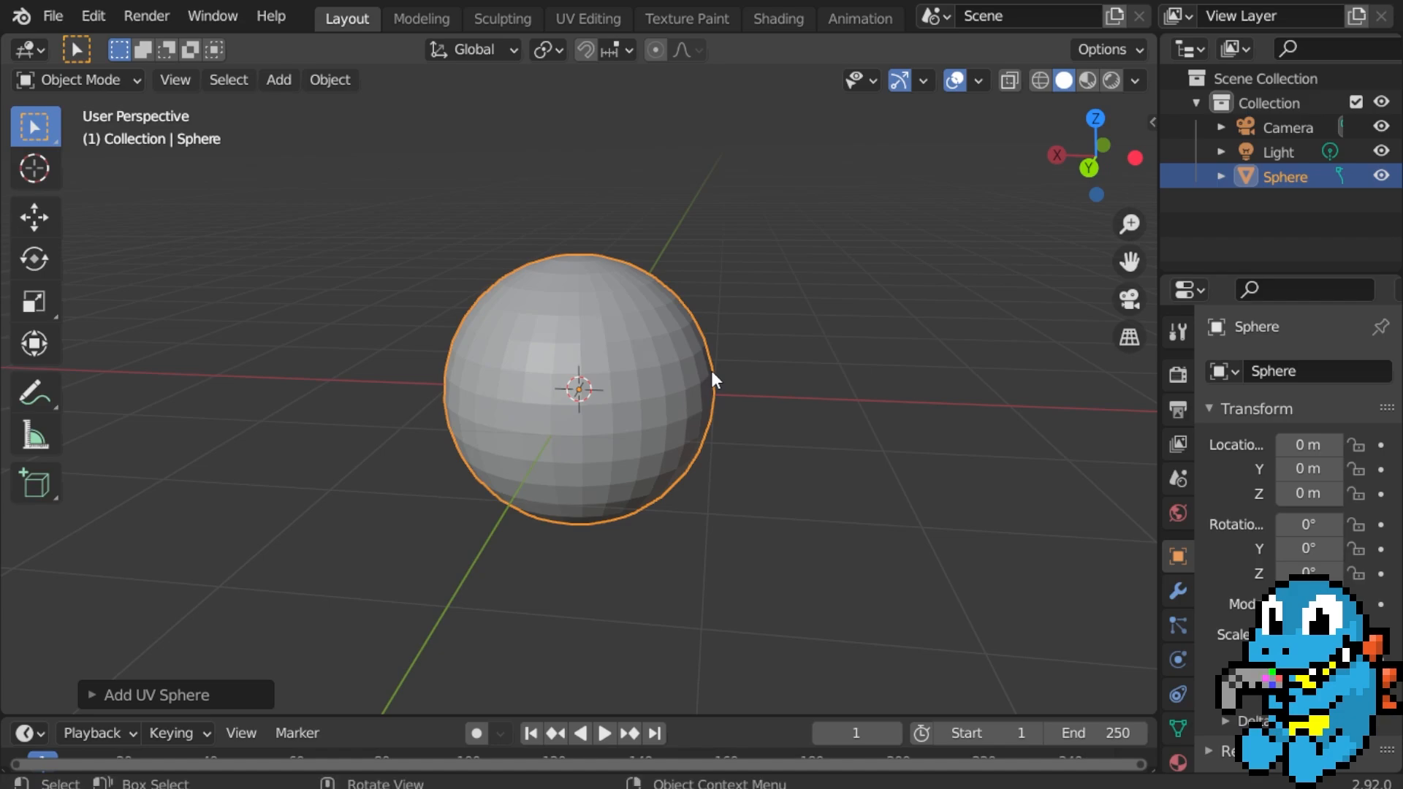
Set the sphere's X rotation to 90° so its pole faces the front view.
{"action": "key", "text": "KP_1"}
{"action": "key", "text": "n"}
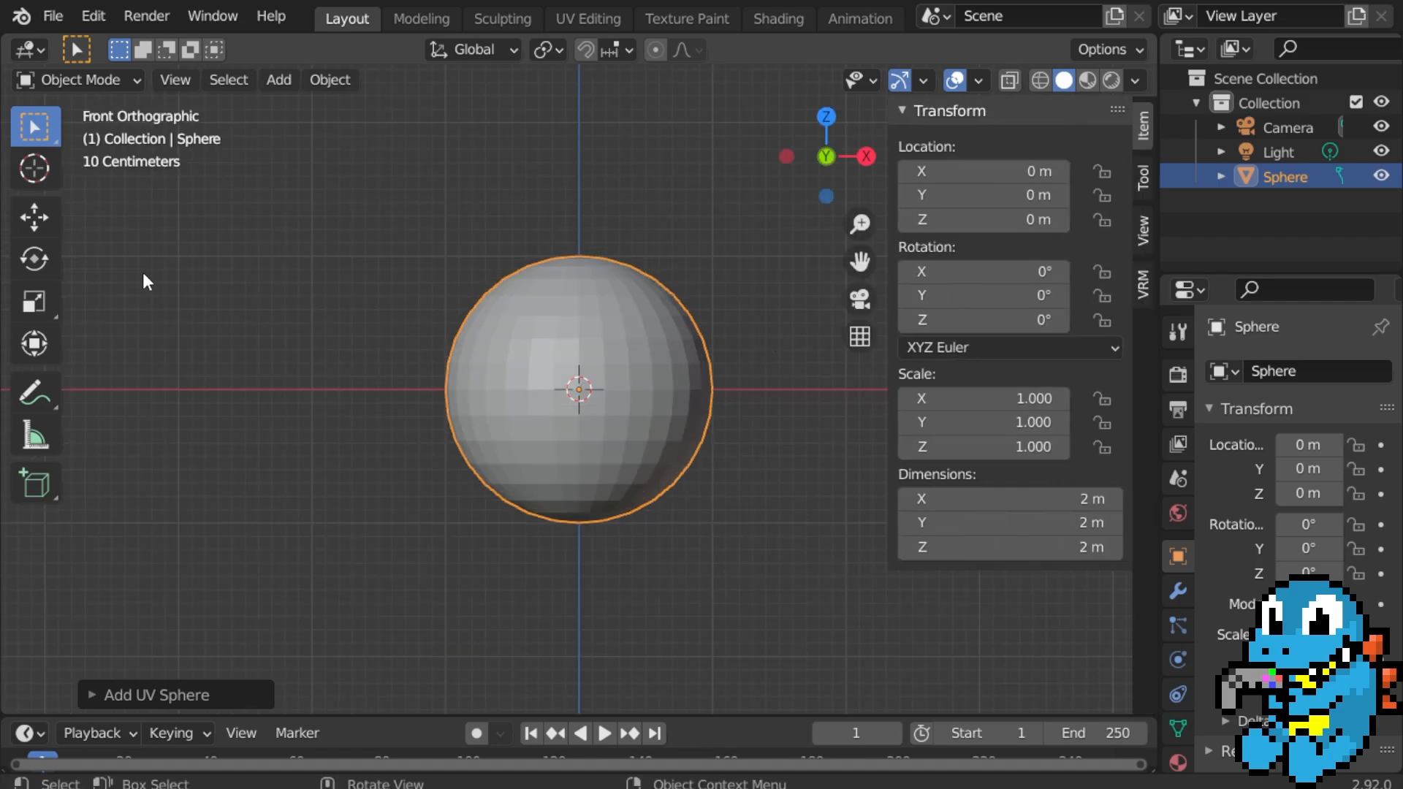
{"action": "left_click", "coordinate": [34, 259]}
{"action": "middle_click_drag", "start_coordinate": [109, 278], "coordinate": [418, 326]}
{"action": "key", "text": "KP_1"}
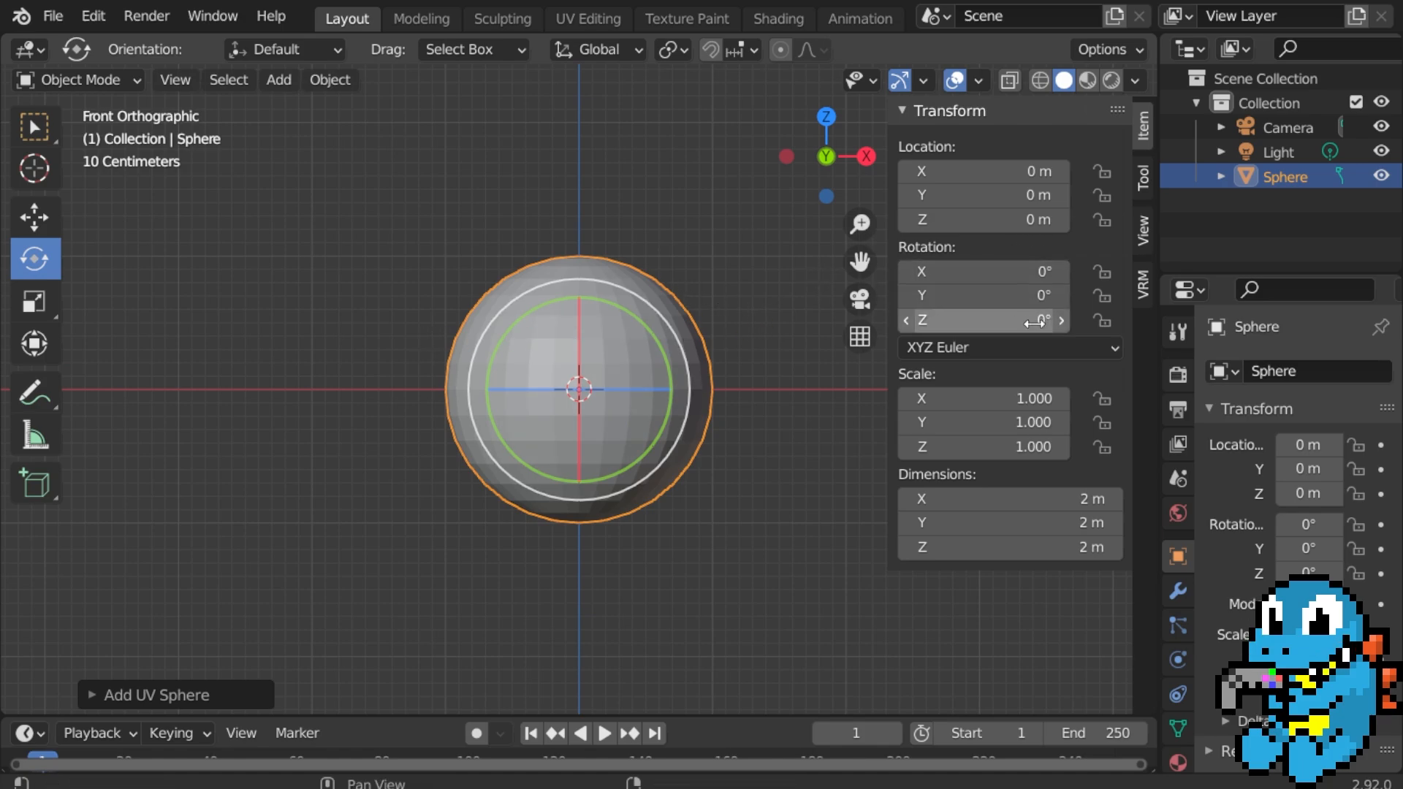
{"action": "left_click", "coordinate": [1031, 274]}
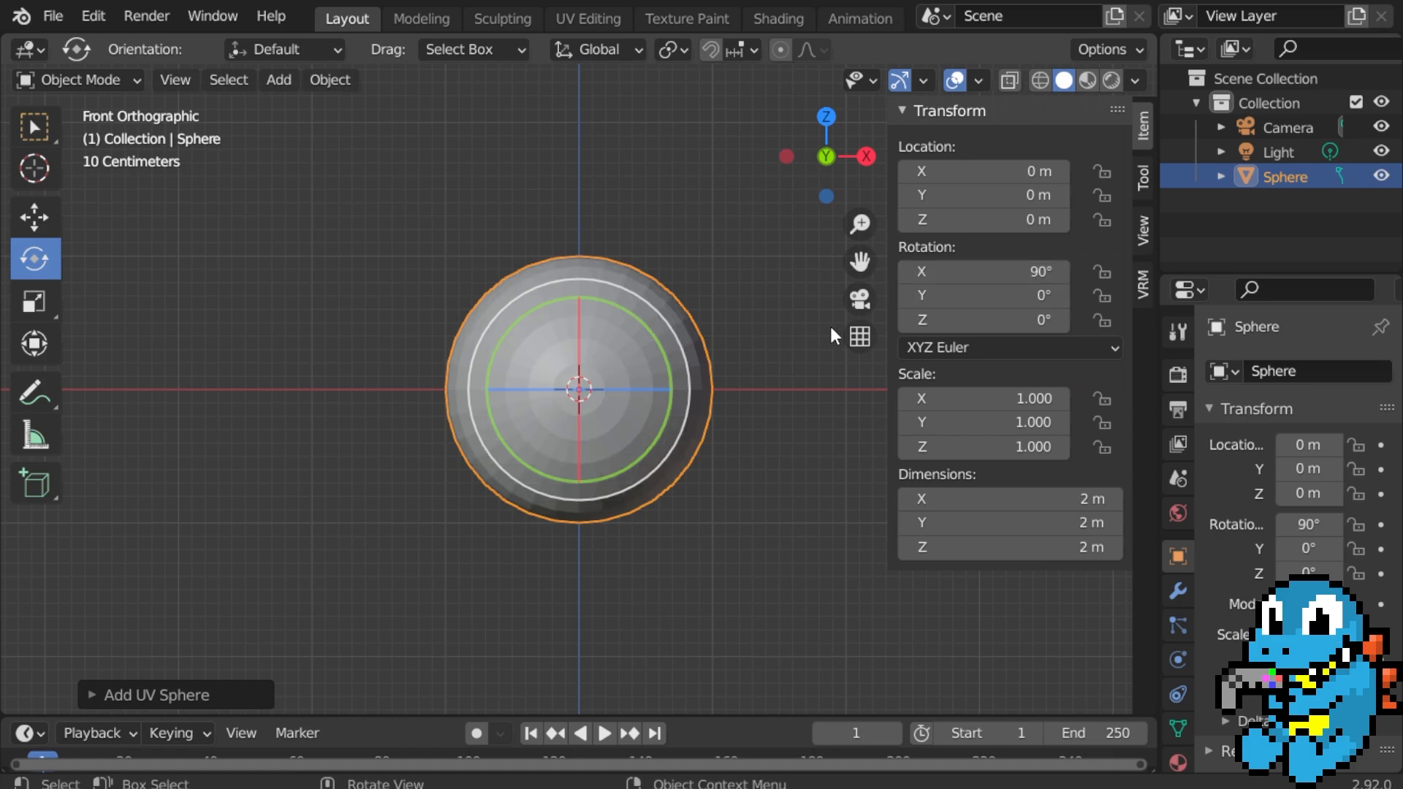
Enter Edit Mode and delete the pole vertex at the front of the sphere to open a hole.
{"action": "middle_click_drag", "start_coordinate": [830, 323], "coordinate": [695, 399]}
{"action": "key", "text": "Tab"}
{"action": "scroll", "coordinate": [695, 399], "scroll_direction": "up", "scroll_amount": 4}
{"action": "middle_click_drag", "start_coordinate": [578, 402], "coordinate": [626, 412]}
{"action": "scroll", "coordinate": [667, 405], "scroll_direction": "down", "scroll_amount": 3}
{"action": "scroll", "coordinate": [642, 407], "scroll_direction": "up", "scroll_amount": 3}
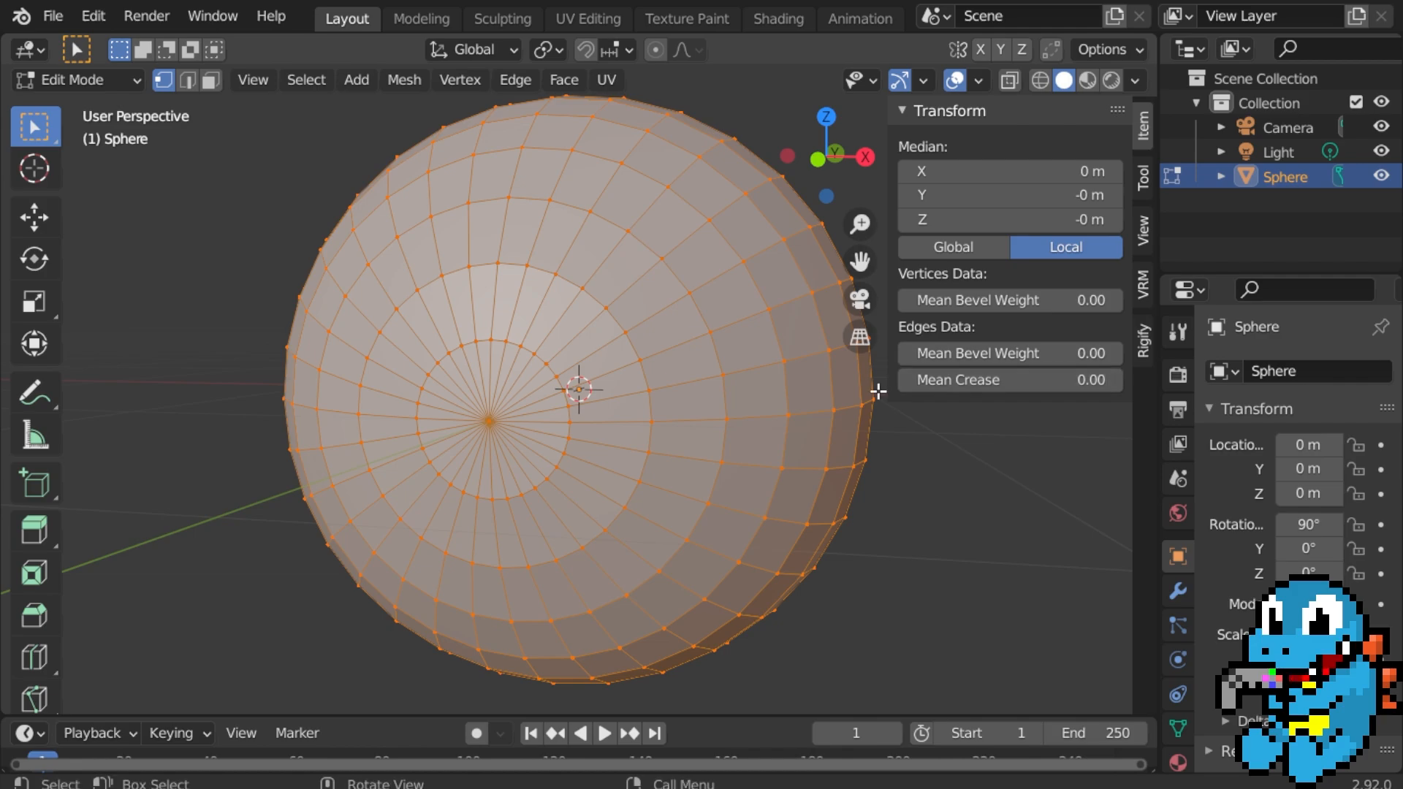
{"action": "key", "text": "n"}
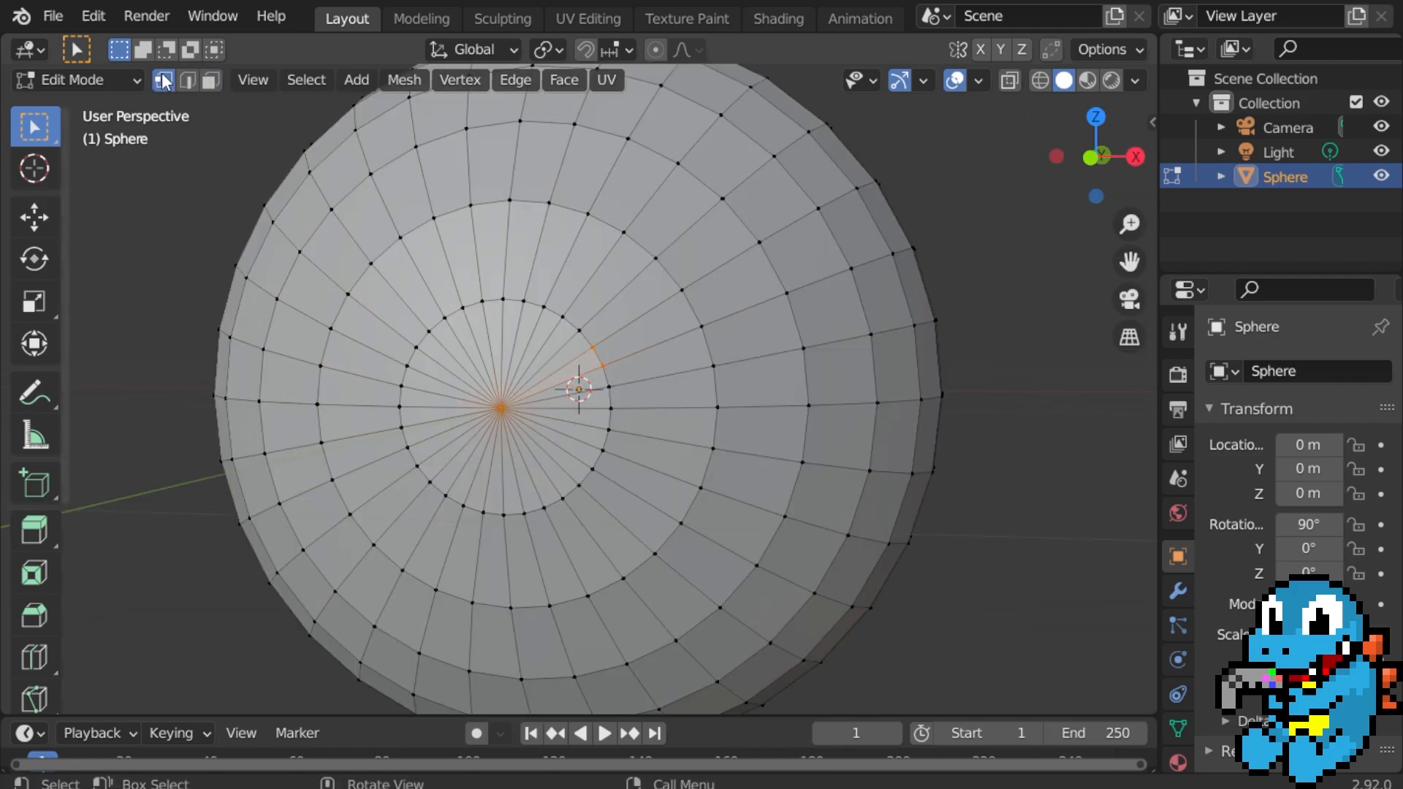
{"action": "key", "text": "x"}
{"action": "left_click", "coordinate": [535, 390]}
Select the edge loop around the front hole and delete its vertices to widen the opening.
{"action": "mouse_move", "coordinate": [534, 390]}
{"action": "middle_mouse_down"}
{"action": "mouse_move", "coordinate": [540, 377]}
{"action": "mouse_move", "coordinate": [512, 371]}
{"action": "mouse_move", "coordinate": [529, 385]}
{"action": "middle_mouse_up"}
{"action": "key", "text": "2"}
{"action": "left_click", "coordinate": [532, 297], "text": "alt"}
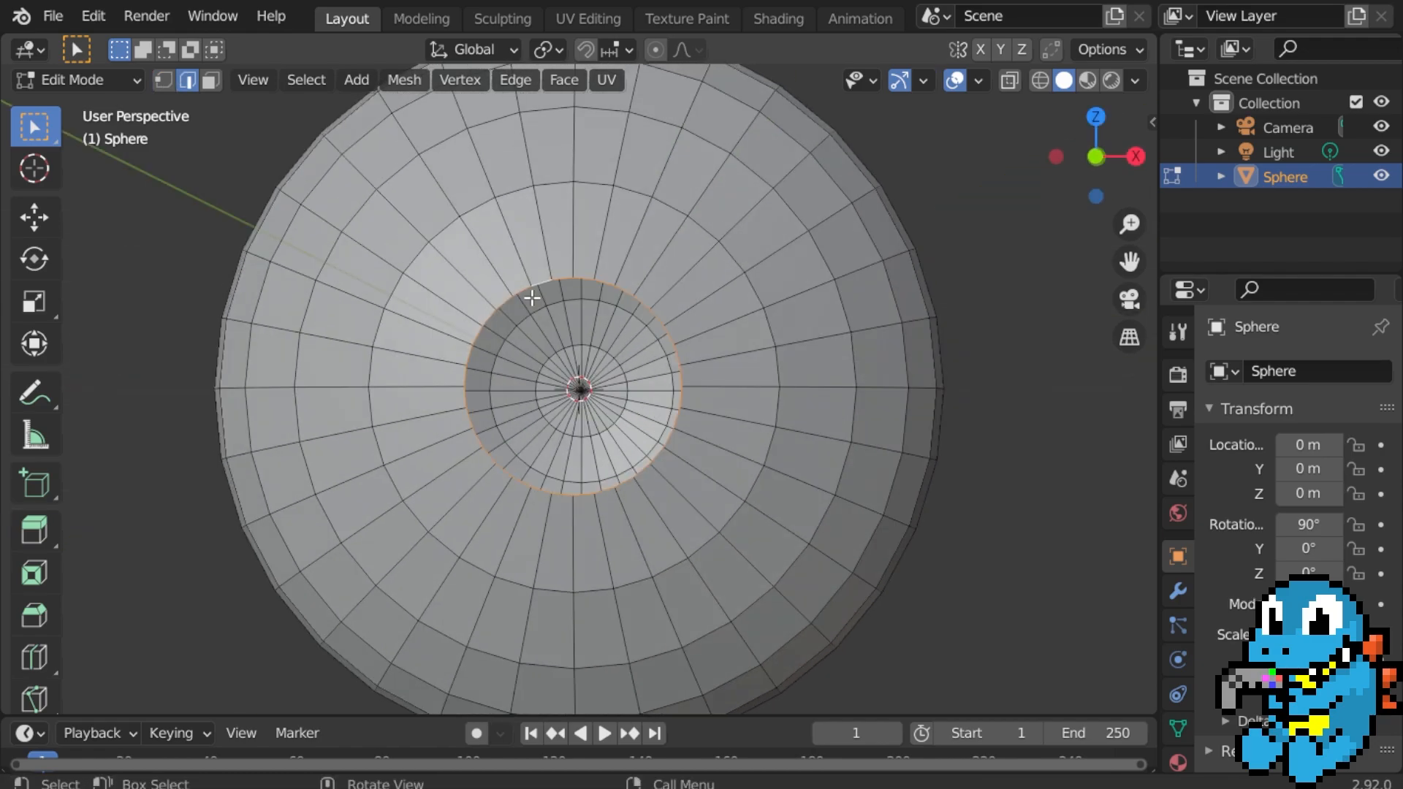
{"action": "key", "text": "x"}
{"action": "left_click", "coordinate": [531, 297]}
{"action": "mouse_move", "coordinate": [532, 297]}
{"action": "middle_mouse_down"}
{"action": "mouse_move", "coordinate": [577, 297]}
{"action": "mouse_move", "coordinate": [480, 320]}
{"action": "mouse_move", "coordinate": [550, 310]}
{"action": "mouse_move", "coordinate": [537, 278]}
{"action": "middle_mouse_up"}
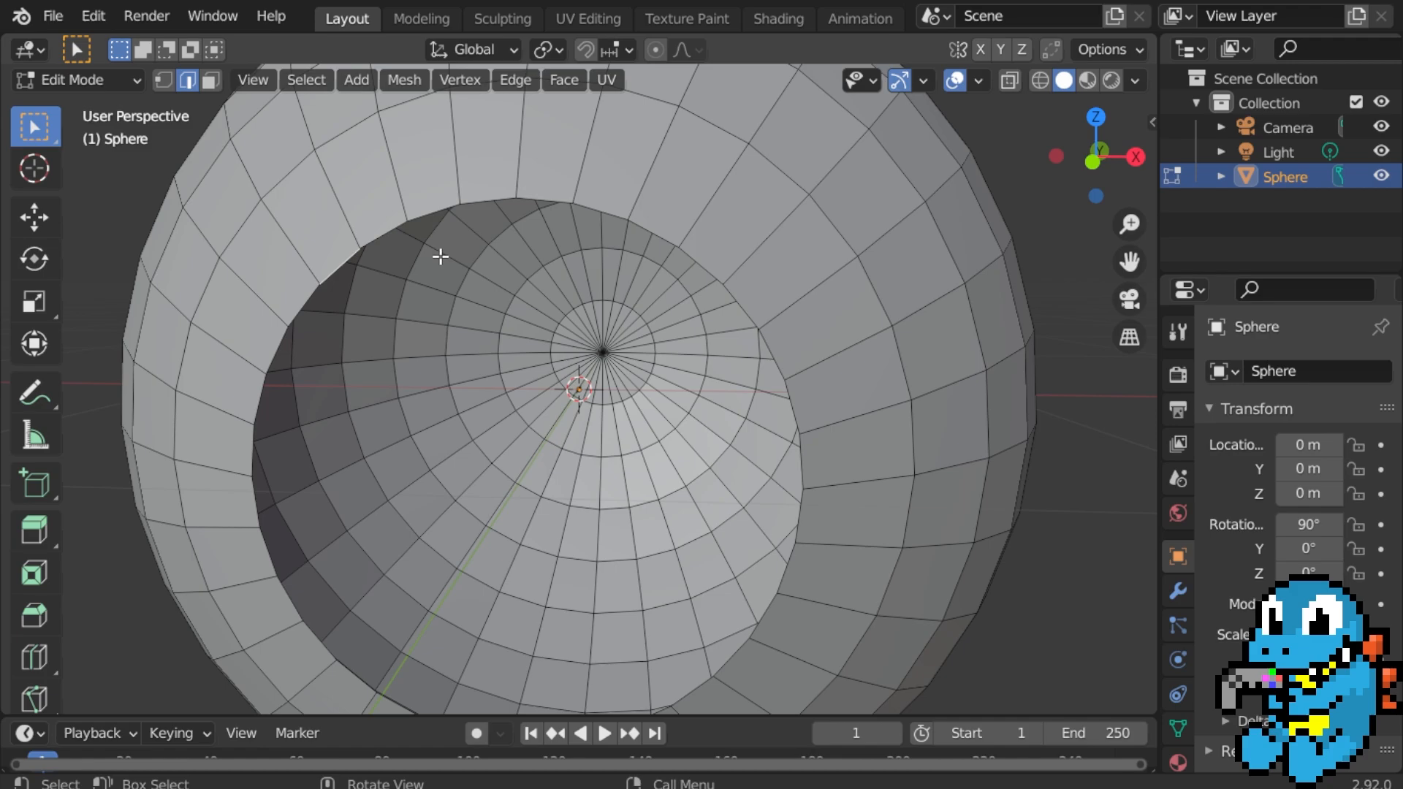
Extrude the edge loop around the opening in place and scale it inward to about 0.72.
{"action": "middle_click_drag", "start_coordinate": [589, 259], "coordinate": [621, 249]}
{"action": "key", "text": "KP_1"}
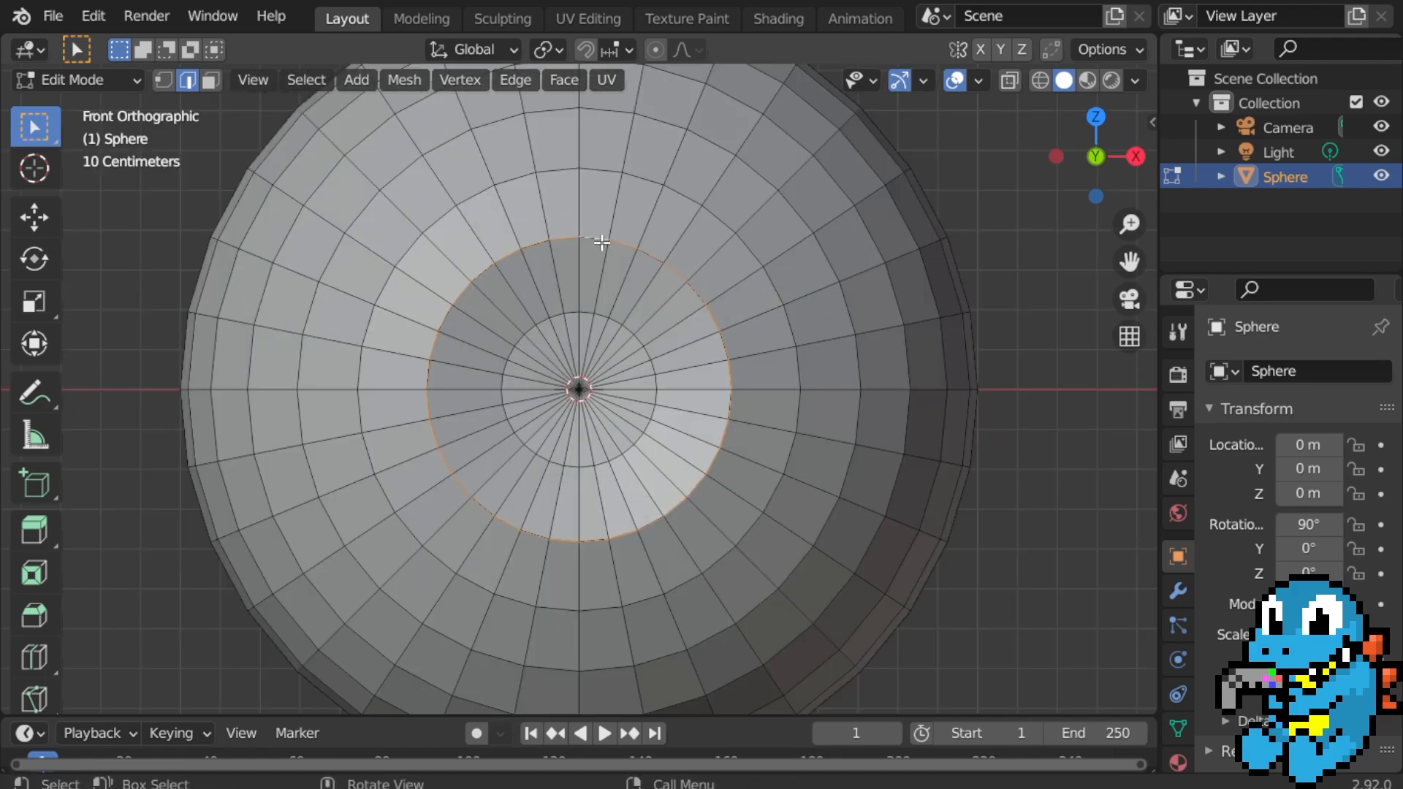
{"action": "key", "text": "e"}
{"action": "right_click", "coordinate": [602, 242]}
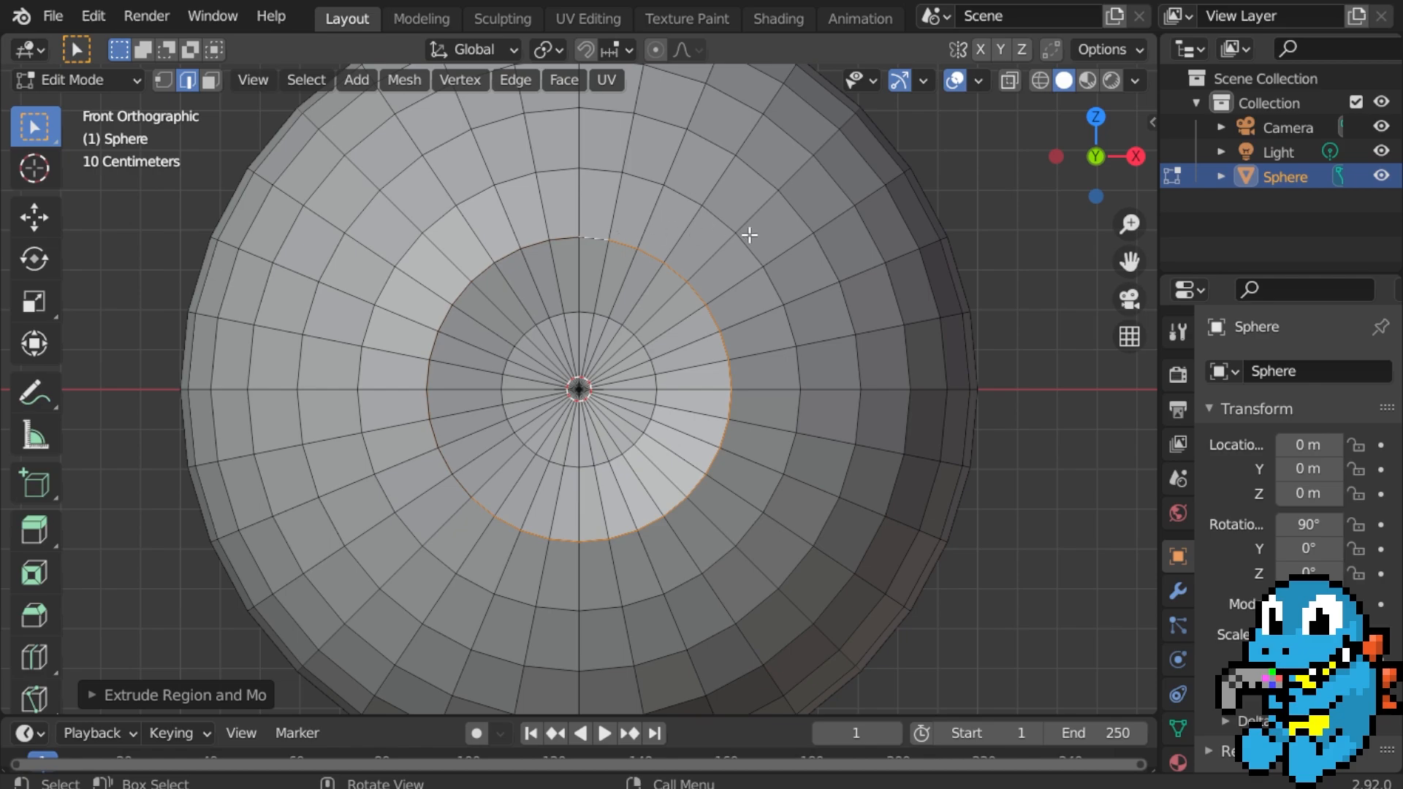
{"action": "key", "text": "s"}
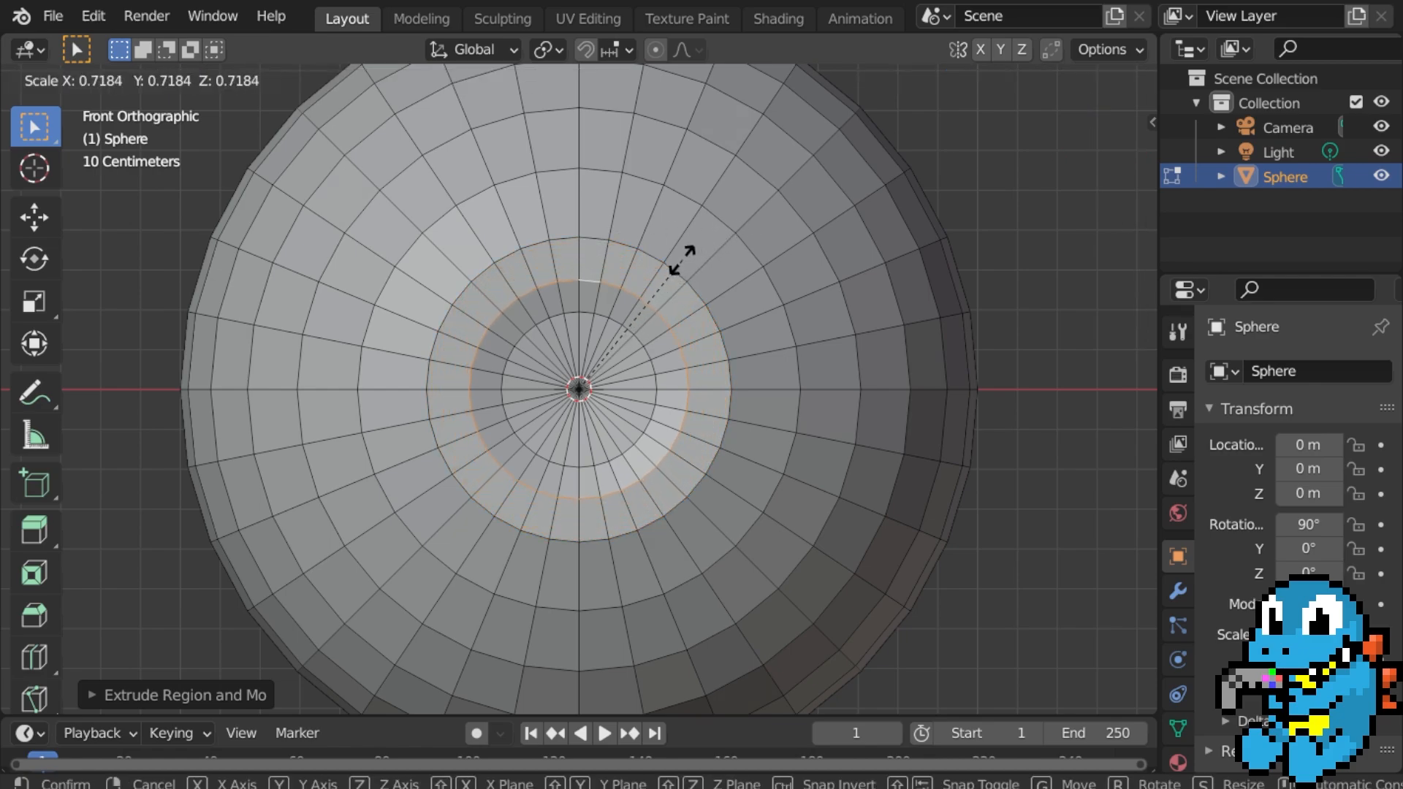
{"action": "left_click", "coordinate": [684, 259]}
Move the inner edge loop about 0.05 m along Y into the sphere to slant the rim inward.
{"action": "middle_click_drag", "start_coordinate": [680, 260], "coordinate": [305, 320]}
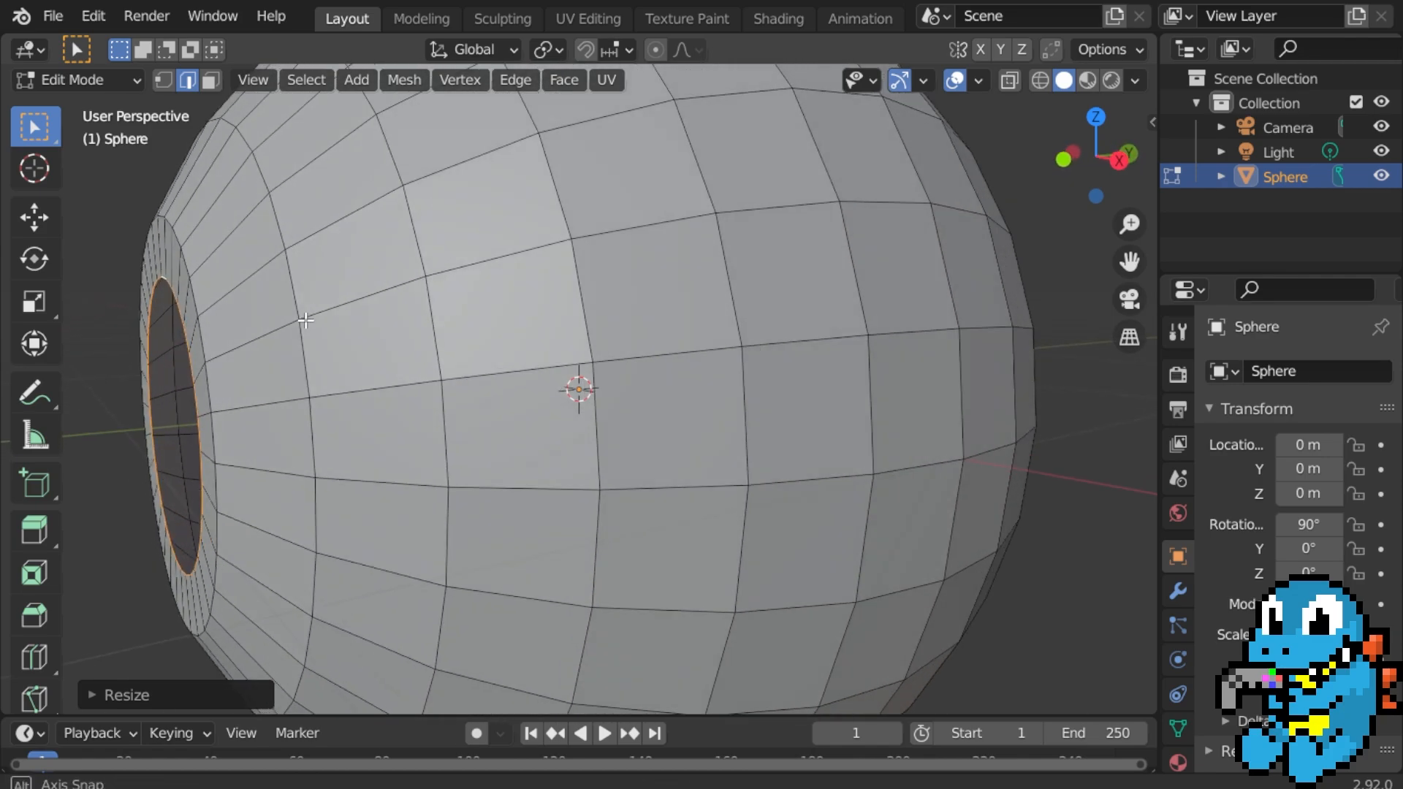
{"action": "scroll", "coordinate": [243, 316], "scroll_direction": "down", "scroll_amount": 4}
{"action": "middle_click_drag", "start_coordinate": [375, 292], "coordinate": [554, 293]}
{"action": "scroll", "coordinate": [292, 279], "scroll_direction": "up", "scroll_amount": 2}
{"action": "scroll", "coordinate": [552, 294], "scroll_direction": "up", "scroll_amount": 3}
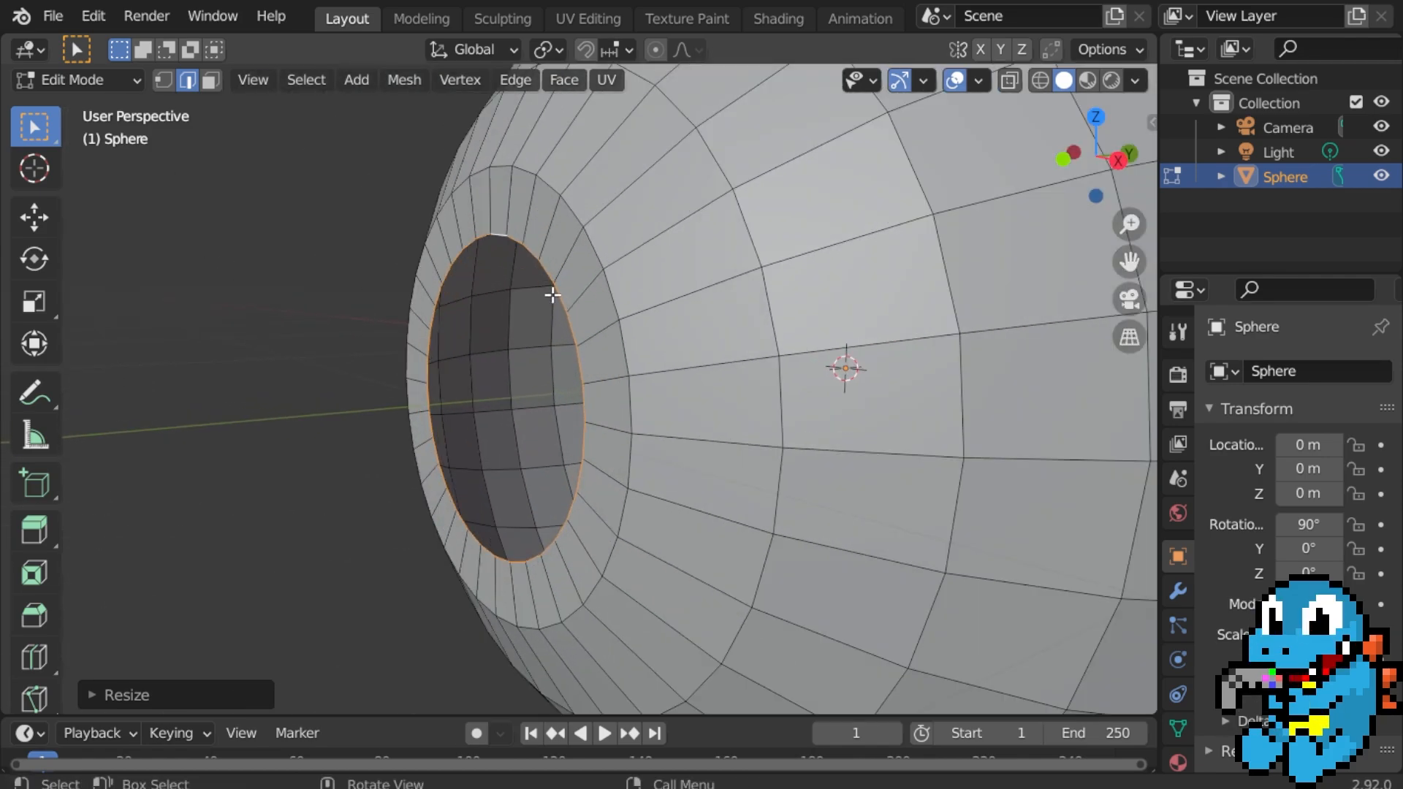
{"action": "scroll", "coordinate": [553, 295], "scroll_direction": "down", "scroll_amount": 5}
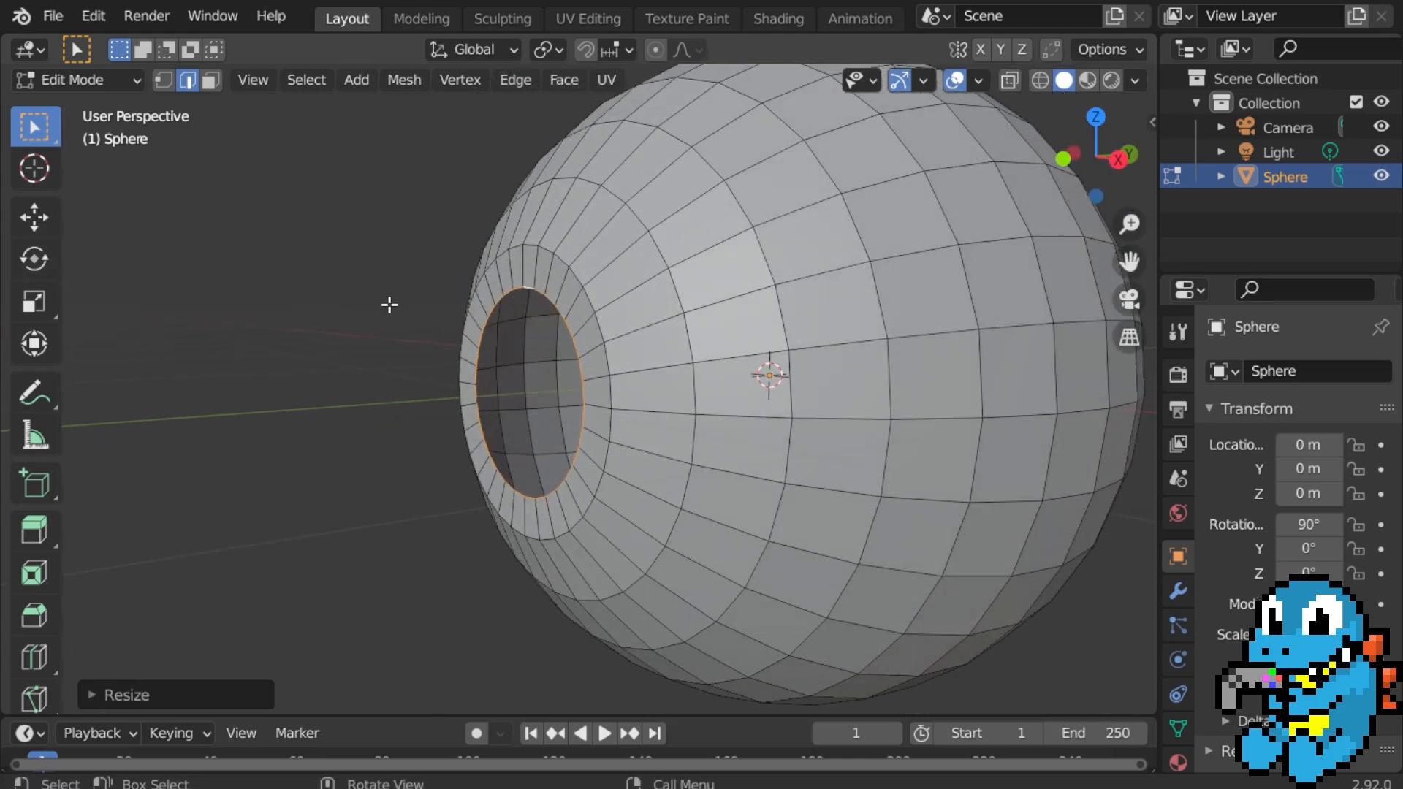
{"action": "left_click", "coordinate": [35, 219]}
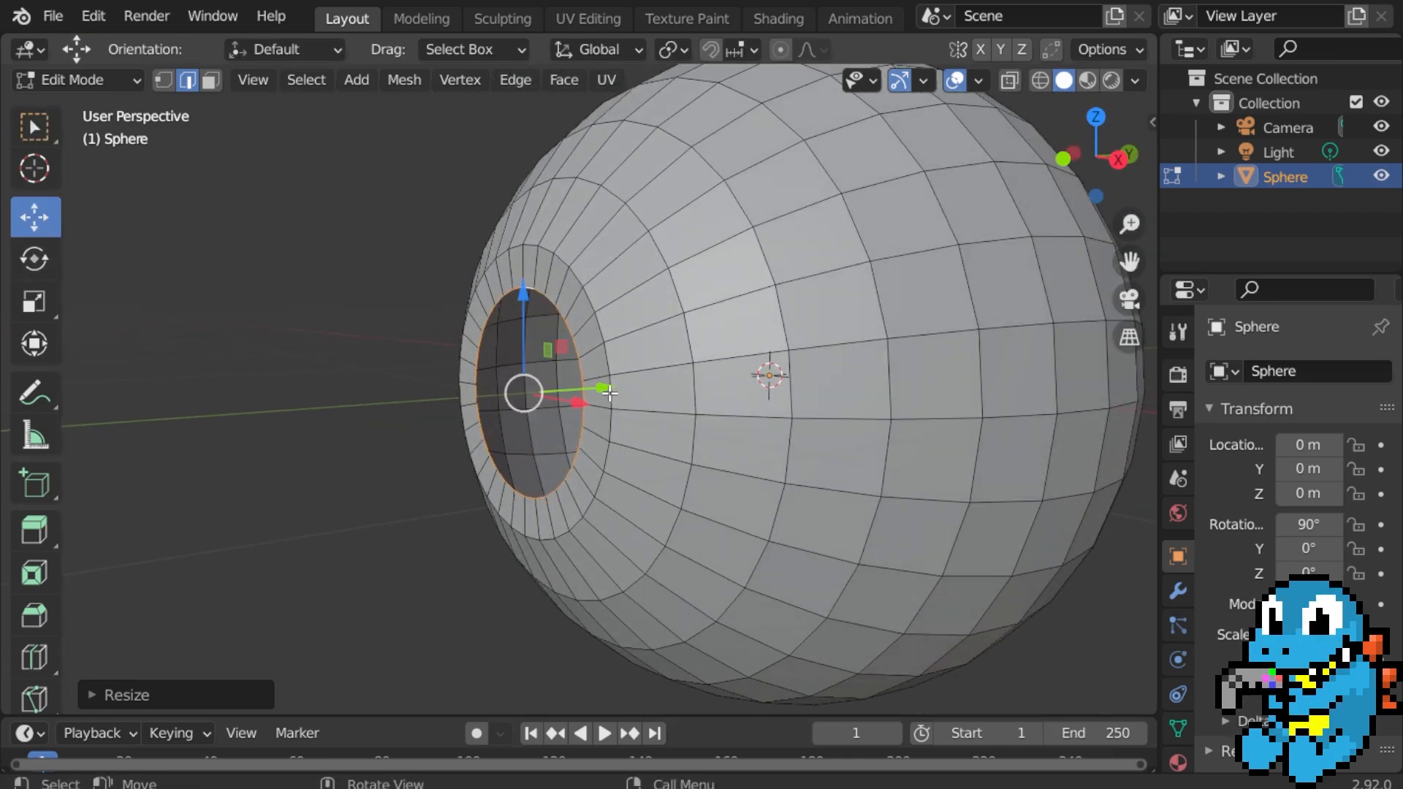
{"action": "middle_click_drag", "start_coordinate": [610, 393], "coordinate": [584, 398]}
{"action": "left_click_drag", "start_coordinate": [589, 399], "coordinate": [619, 402]}
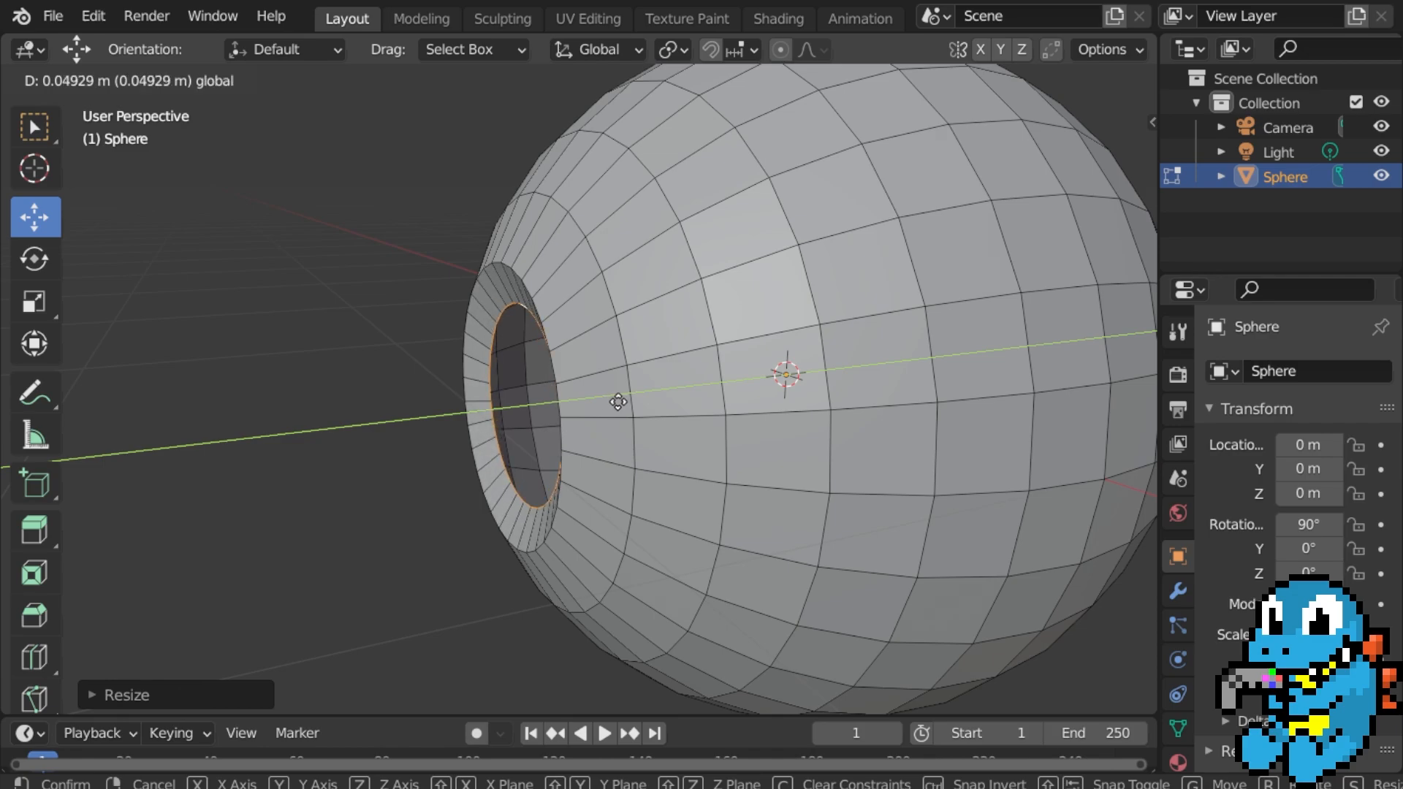
{"action": "left_click_drag", "start_coordinate": [620, 402], "coordinate": [620, 402]}
Try extruding the inner loop again, scaled to about 0.64 and pushed along Y into the sphere.
{"action": "middle_click_drag", "start_coordinate": [619, 402], "coordinate": [657, 364]}
{"action": "key", "text": "e"}
{"action": "right_click", "coordinate": [700, 342]}
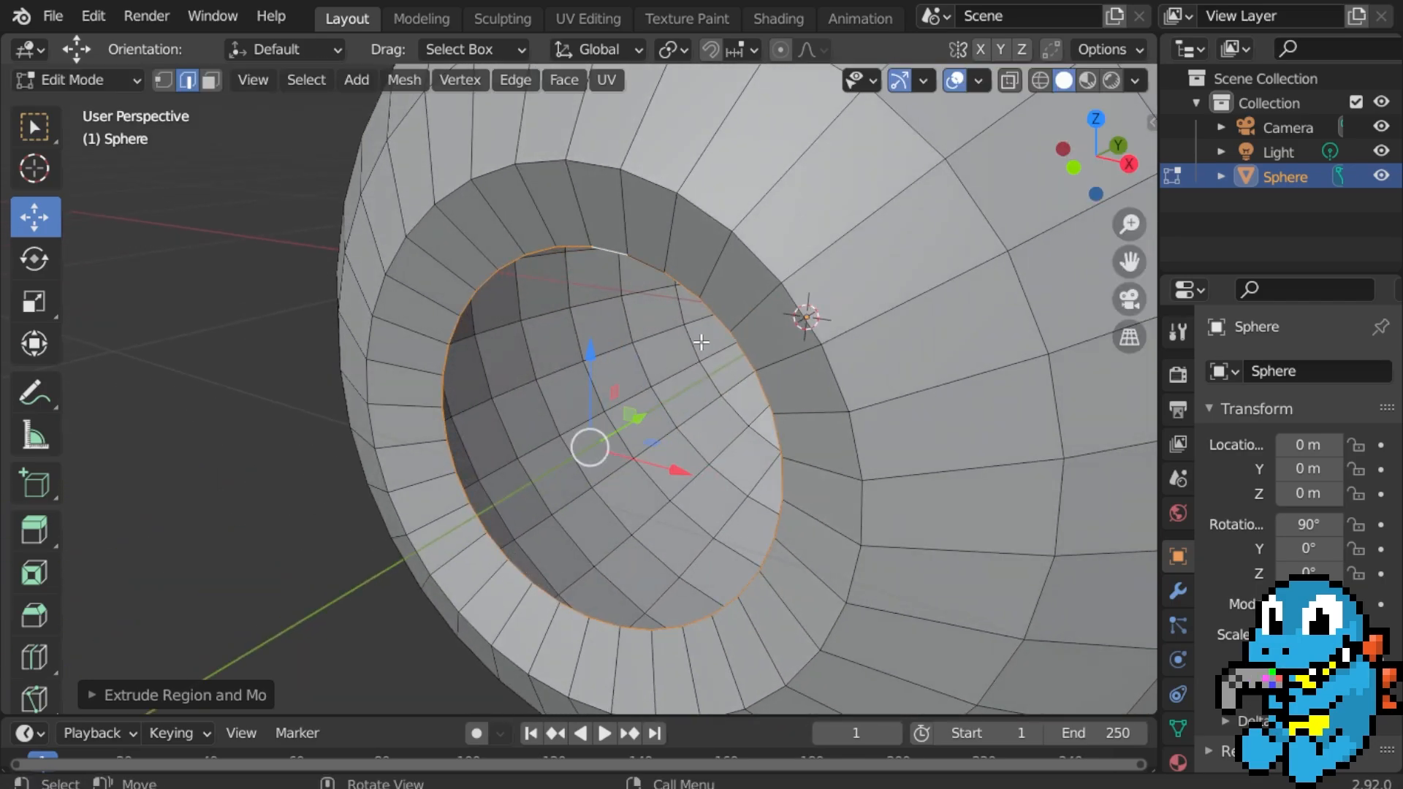
{"action": "key", "text": "KP_1"}
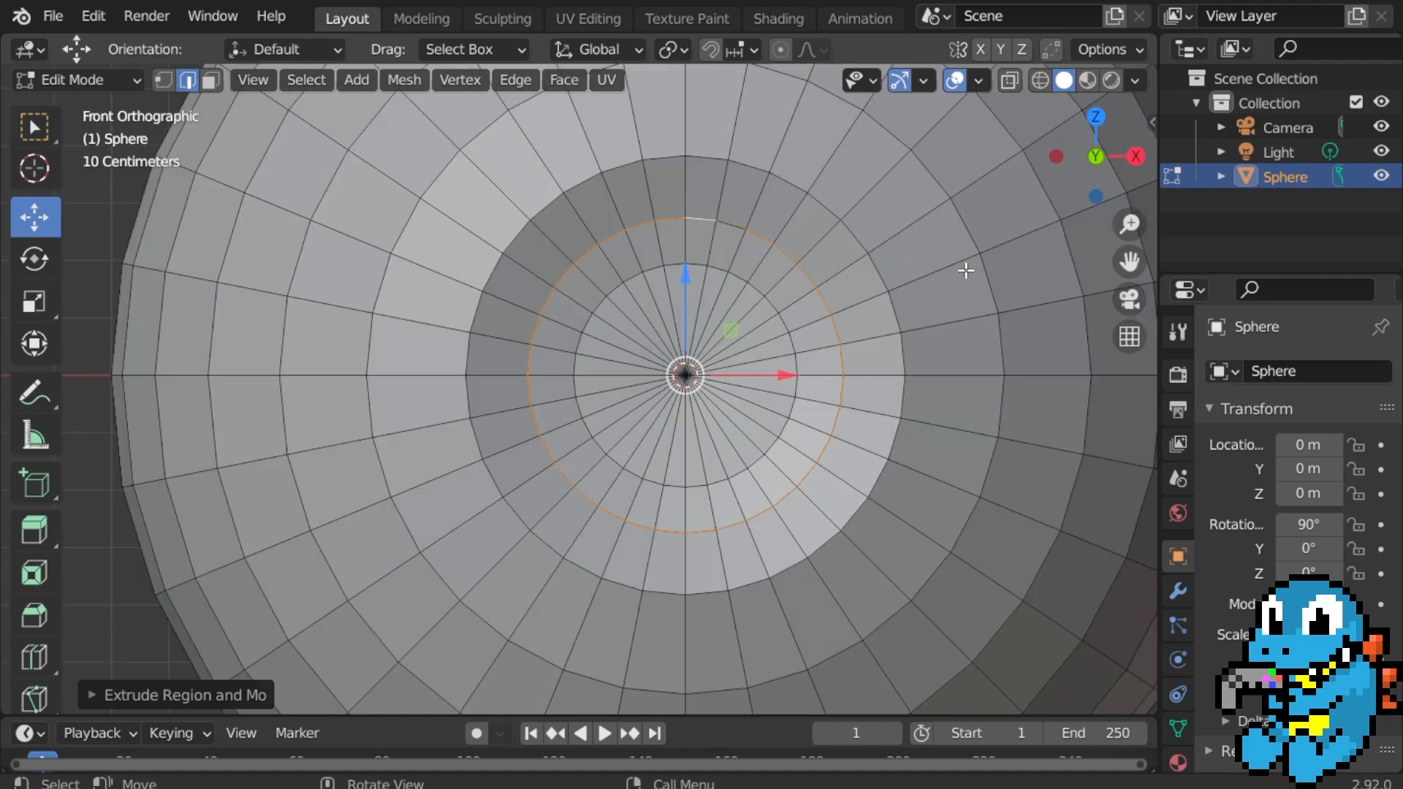
{"action": "key", "text": "s"}
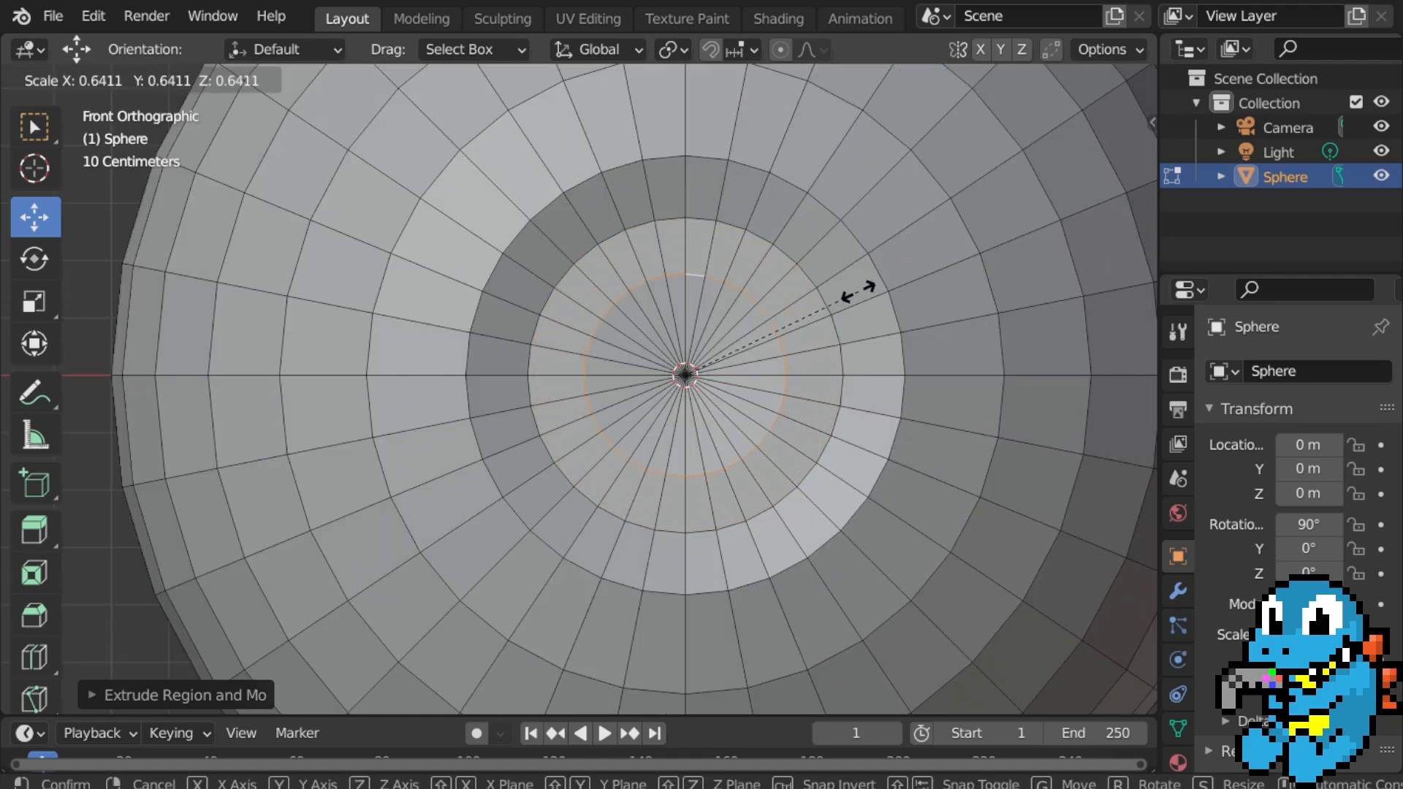
{"action": "left_click", "coordinate": [848, 292]}
{"action": "middle_click_drag", "start_coordinate": [848, 292], "coordinate": [529, 381]}
{"action": "left_click_drag", "start_coordinate": [561, 410], "coordinate": [600, 404]}
{"action": "middle_click_drag", "start_coordinate": [599, 404], "coordinate": [621, 372]}
{"action": "scroll", "coordinate": [628, 369], "scroll_direction": "down", "scroll_amount": 3}
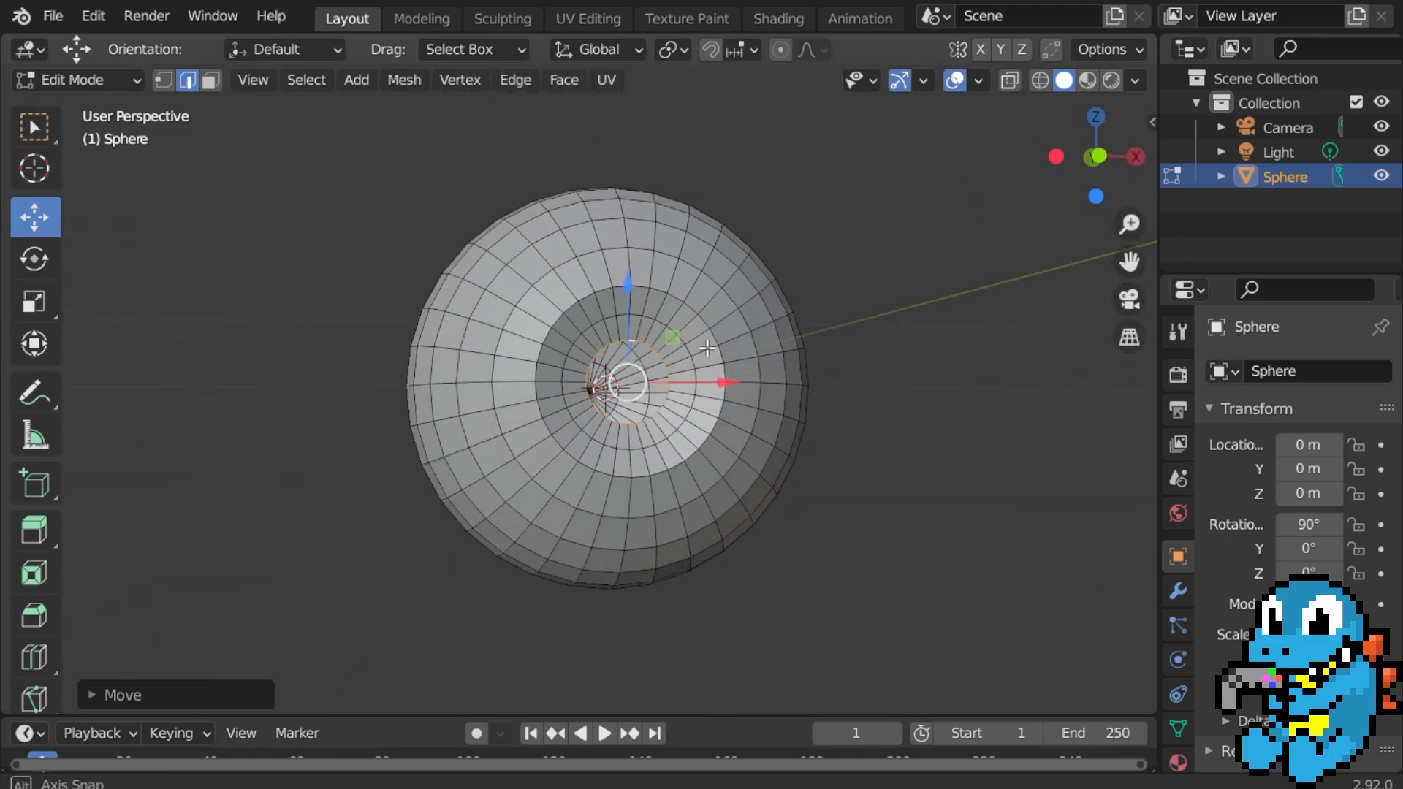
{"action": "middle_click_drag", "start_coordinate": [707, 348], "coordinate": [558, 377]}
{"action": "scroll", "coordinate": [702, 371], "scroll_direction": "up", "scroll_amount": 3}
{"action": "scroll", "coordinate": [698, 364], "scroll_direction": "up", "scroll_amount": 3}
{"action": "scroll", "coordinate": [581, 384], "scroll_direction": "down", "scroll_amount": 2}
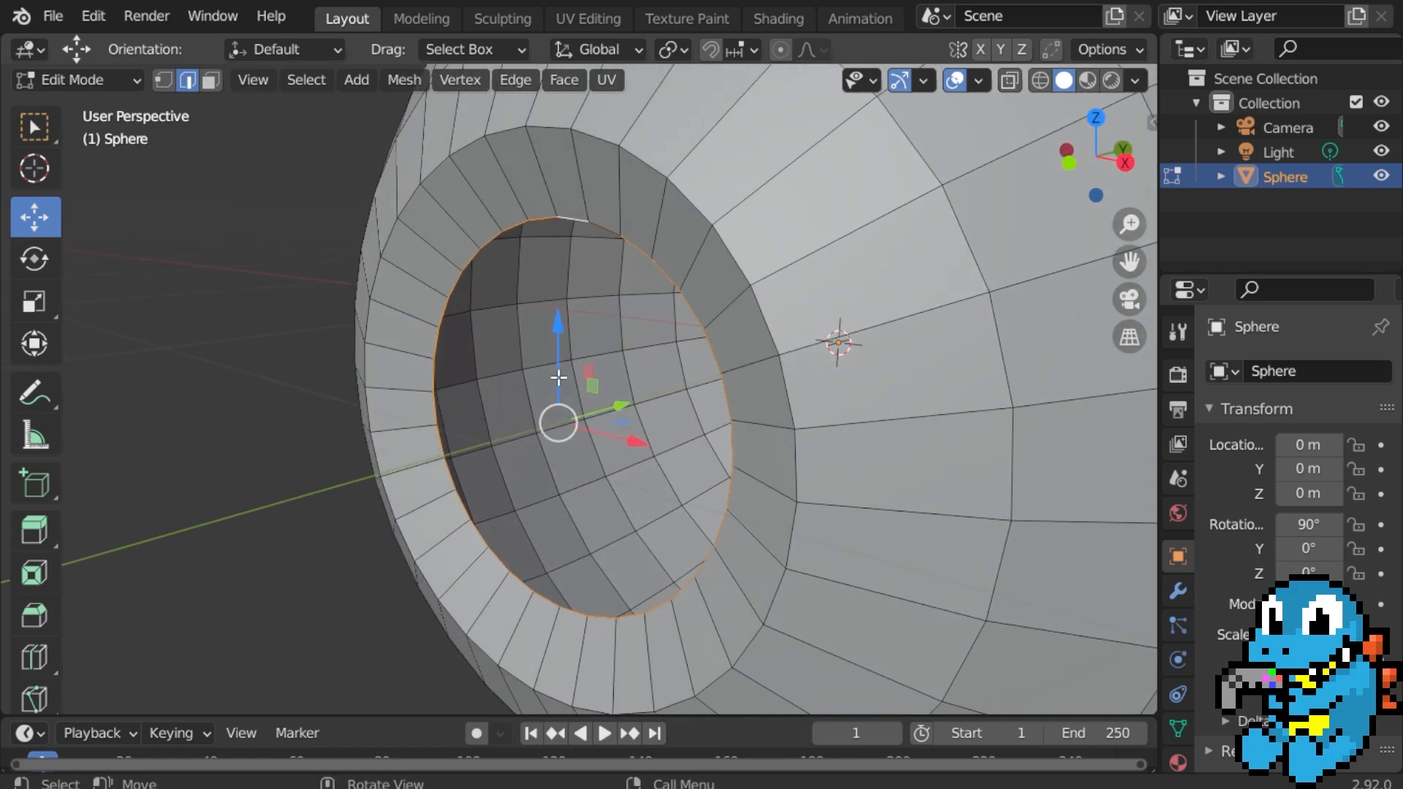
Extrude the inner loop into a narrower ring and push it slightly deeper along Y.
{"action": "middle_click_drag", "start_coordinate": [502, 303], "coordinate": [646, 342]}
{"action": "key", "text": "e"}
{"action": "right_click", "coordinate": [657, 335]}
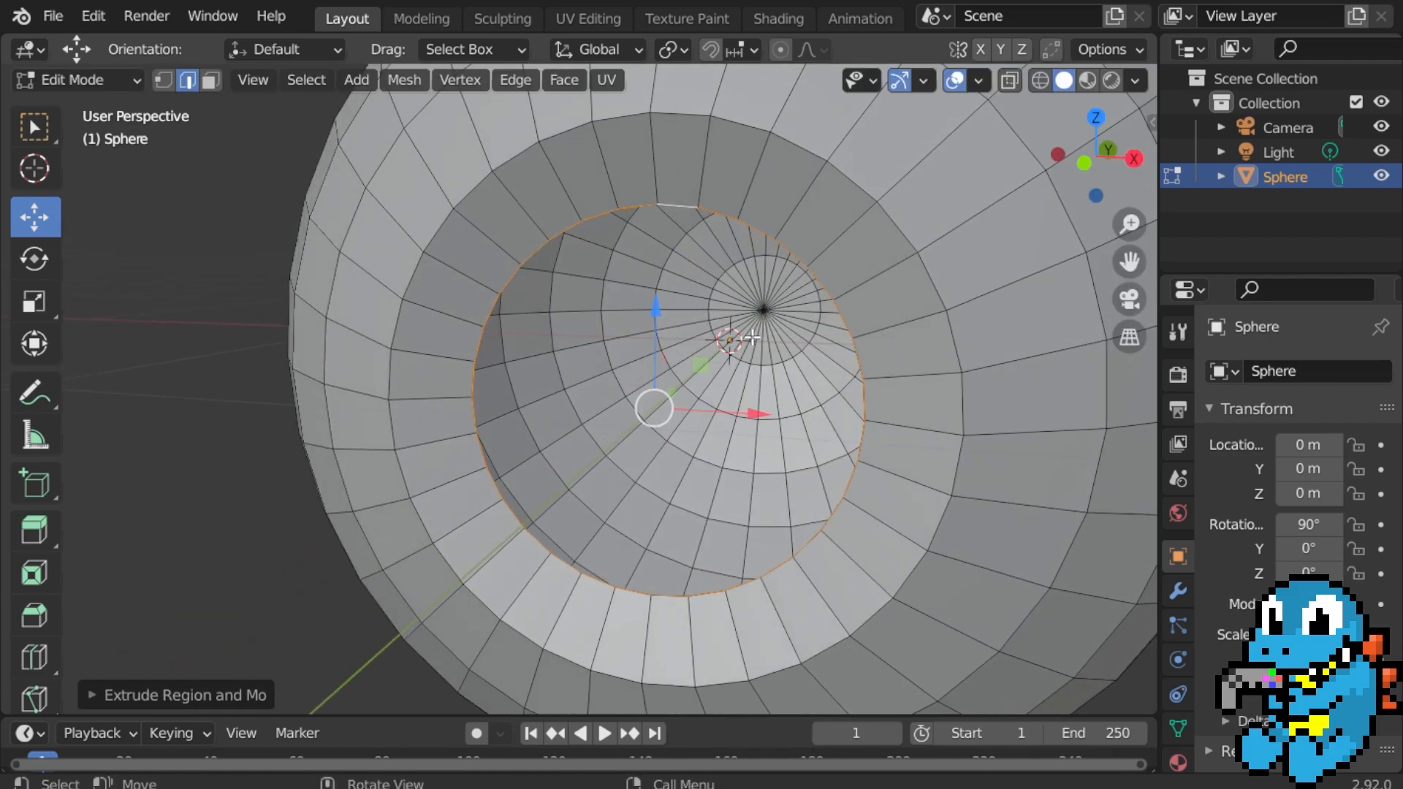
{"action": "key", "text": "s"}
{"action": "left_click", "coordinate": [777, 335]}
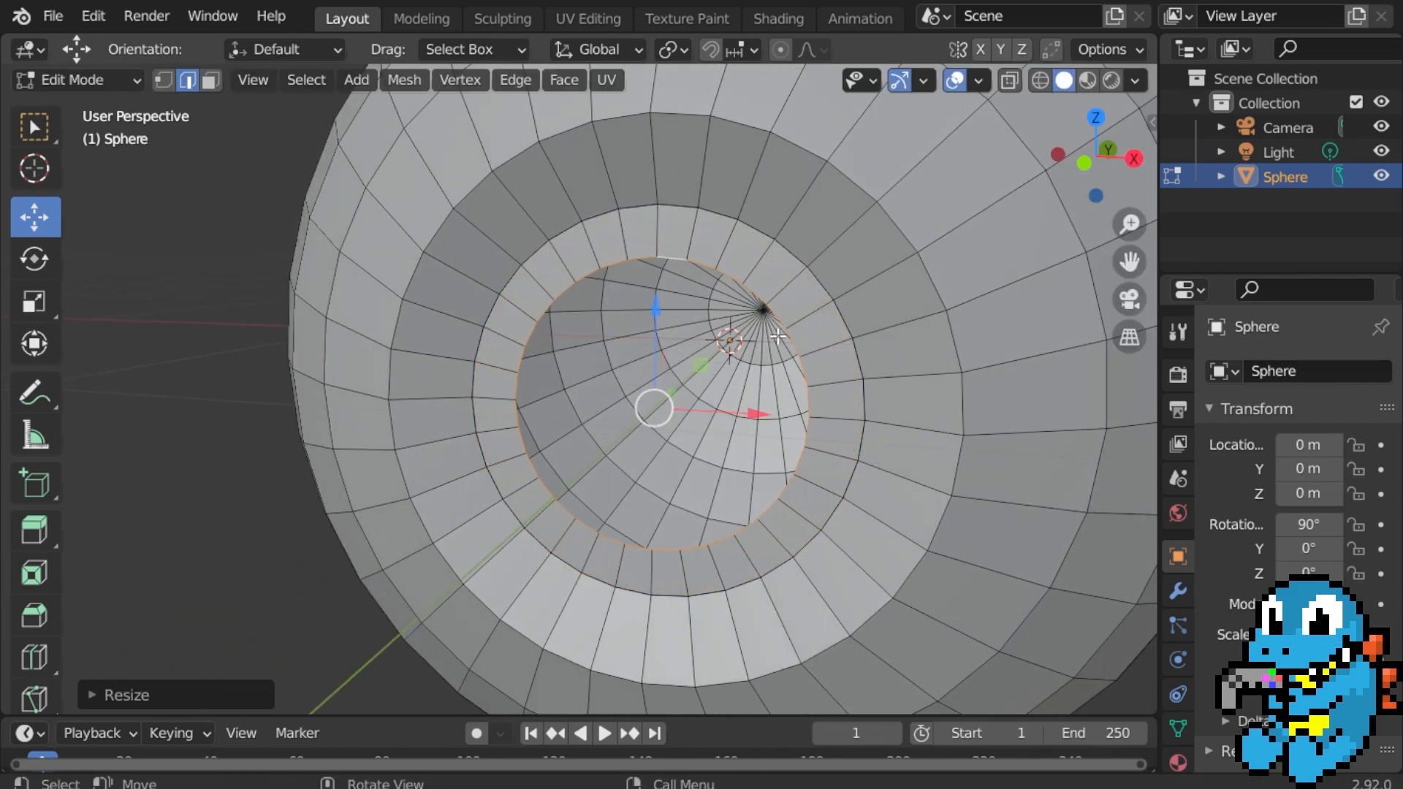
{"action": "middle_click_drag", "start_coordinate": [777, 336], "coordinate": [559, 427]}
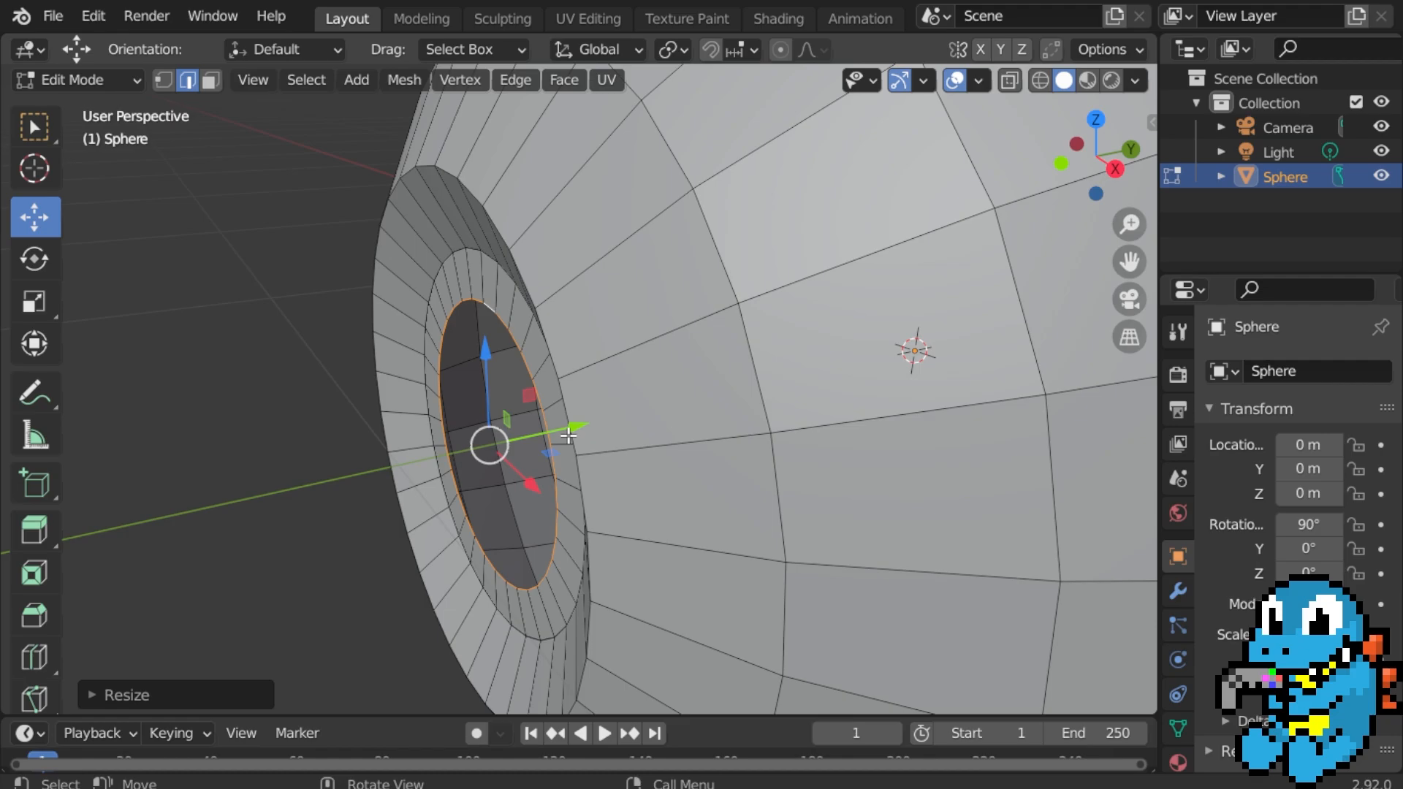
{"action": "left_click_drag", "start_coordinate": [569, 436], "coordinate": [594, 429]}
Extrude the innermost loop straight back along Y to form the side wall of a recess.
{"action": "mouse_move", "coordinate": [593, 428]}
{"action": "middle_mouse_down"}
{"action": "mouse_move", "coordinate": [592, 417]}
{"action": "mouse_move", "coordinate": [673, 398]}
{"action": "mouse_move", "coordinate": [476, 394]}
{"action": "mouse_move", "coordinate": [611, 397]}
{"action": "mouse_move", "coordinate": [583, 419]}
{"action": "mouse_move", "coordinate": [627, 396]}
{"action": "mouse_move", "coordinate": [564, 392]}
{"action": "mouse_move", "coordinate": [616, 391]}
{"action": "mouse_move", "coordinate": [602, 414]}
{"action": "middle_mouse_up"}
{"action": "key", "text": "e"}
{"action": "right_click", "coordinate": [618, 364]}
{"action": "left_click_drag", "start_coordinate": [602, 414], "coordinate": [684, 405]}
Extrude the recess's rear loop inward at a scale of about 0.81 and move it slightly deeper along Y.
{"action": "middle_click_drag", "start_coordinate": [468, 427], "coordinate": [803, 347]}
{"action": "scroll", "coordinate": [800, 380], "scroll_direction": "up", "scroll_amount": 2}
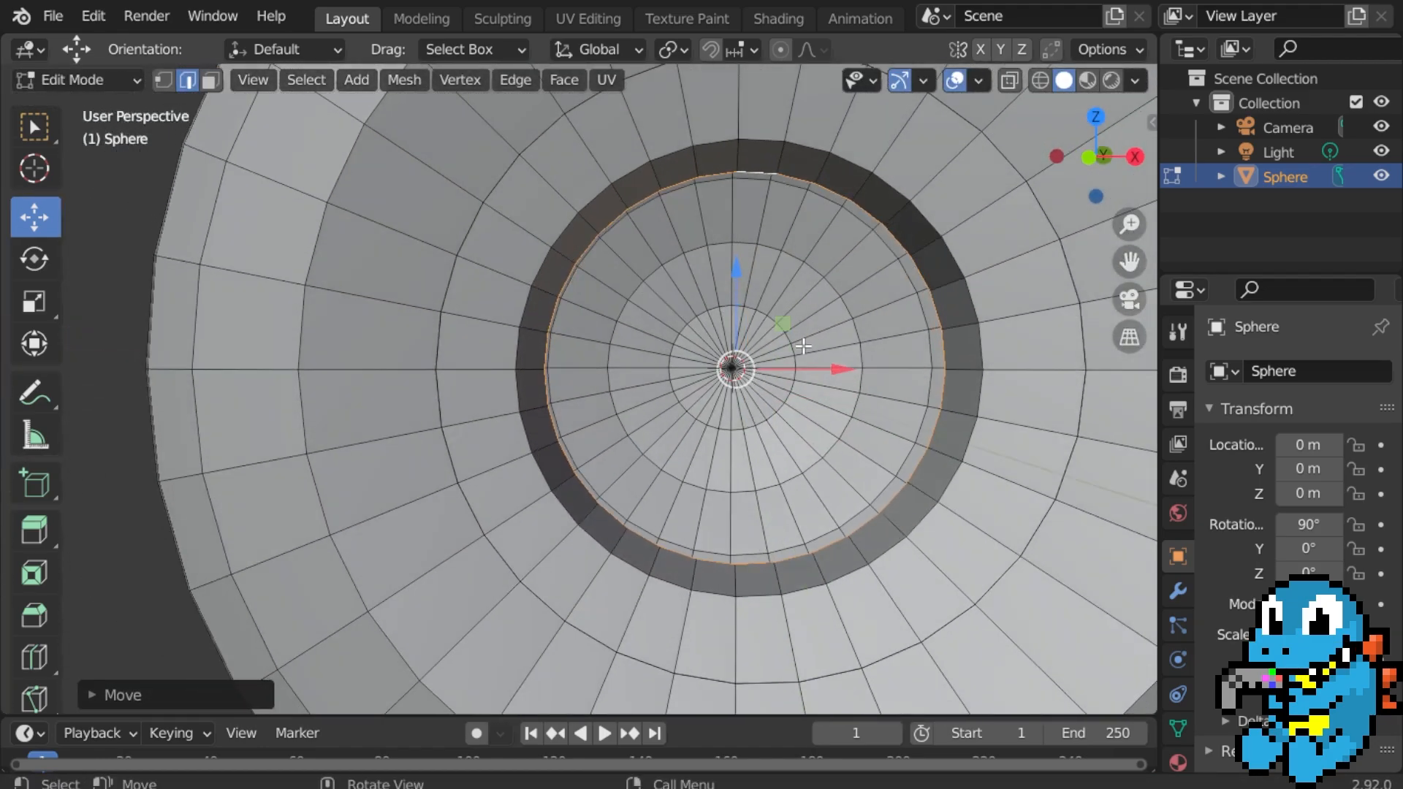
{"action": "key", "text": "s"}
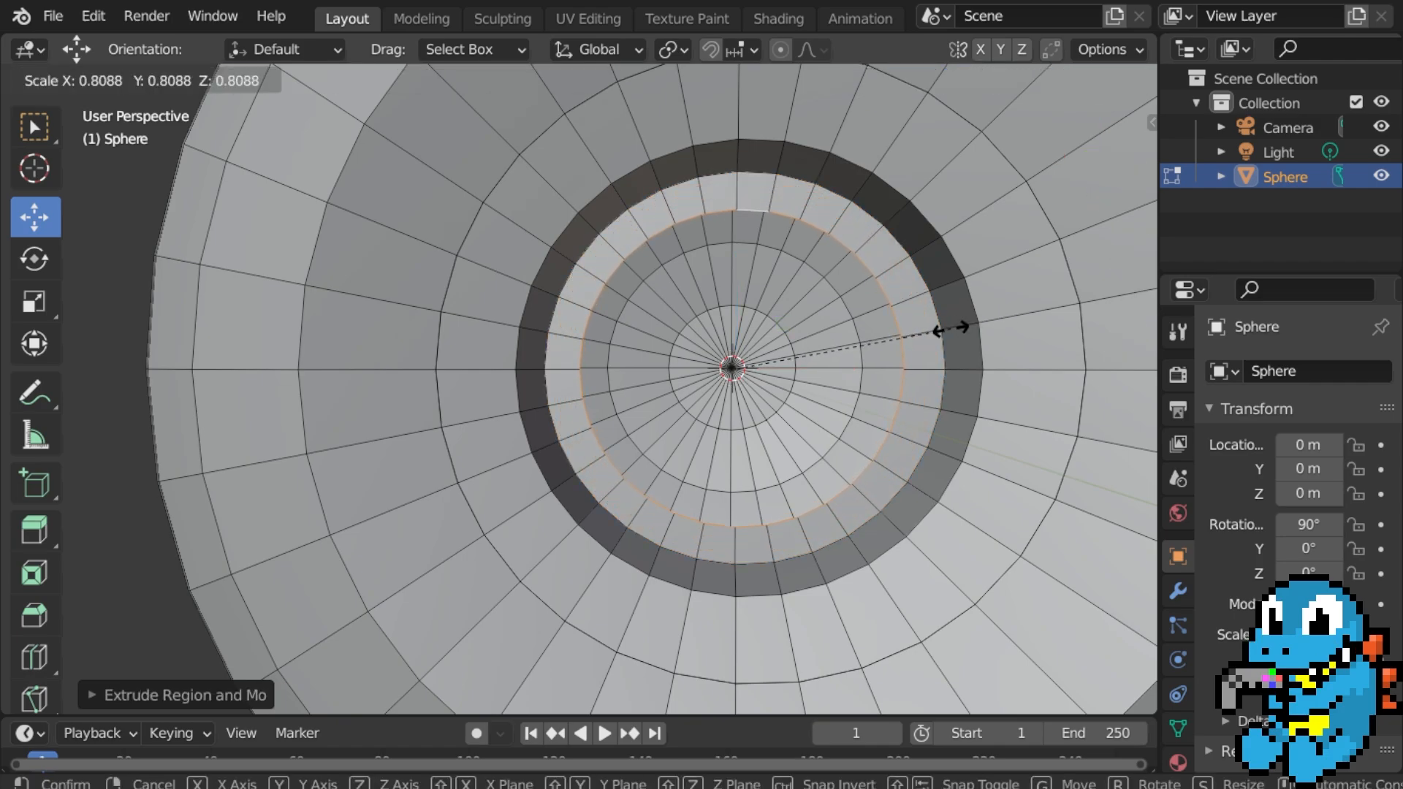
{"action": "left_click", "coordinate": [949, 328]}
{"action": "middle_click_drag", "start_coordinate": [950, 328], "coordinate": [716, 402]}
{"action": "left_click_drag", "start_coordinate": [677, 410], "coordinate": [700, 403]}
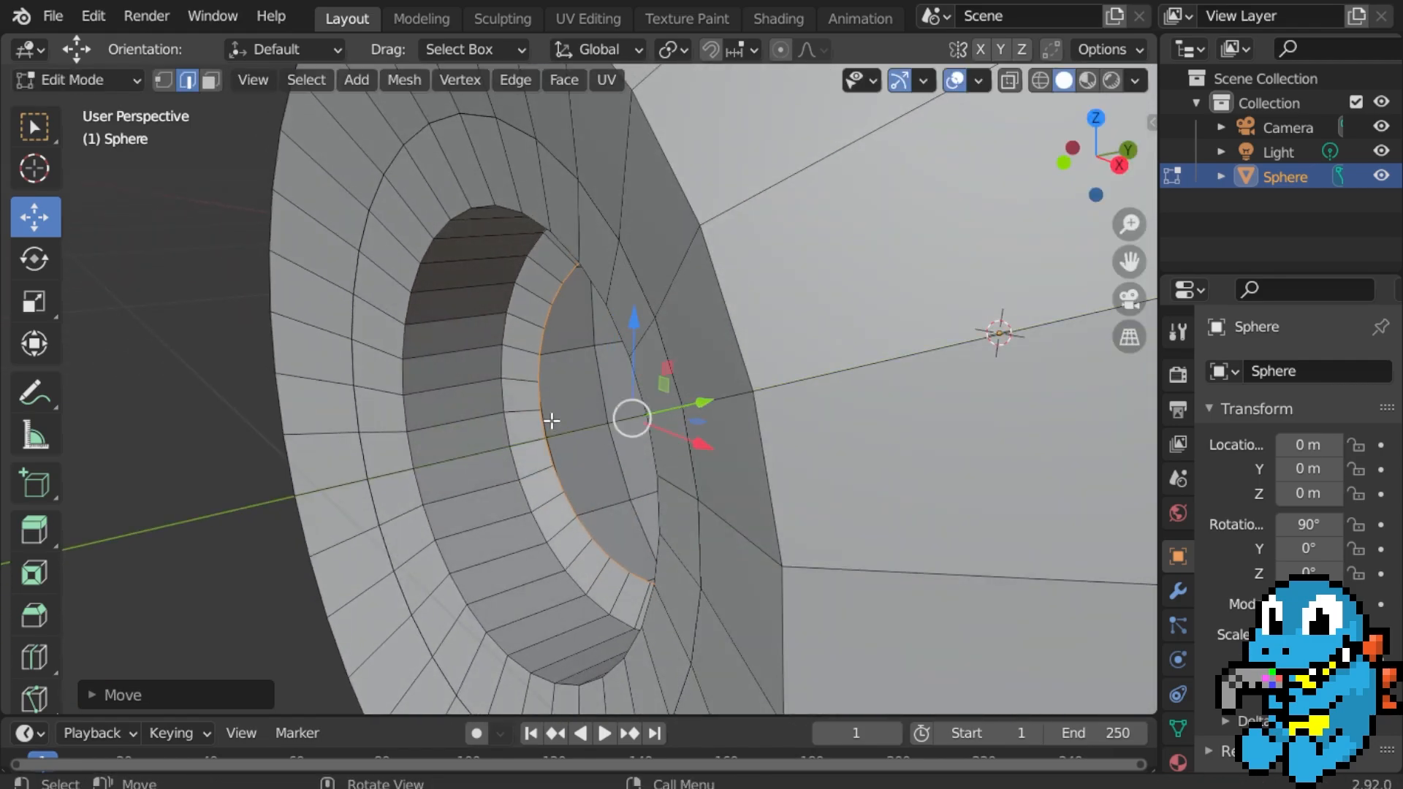
Extrude the innermost loop once more and scale the new ring inward to about 0.83.
{"action": "middle_click_drag", "start_coordinate": [551, 416], "coordinate": [719, 371]}
{"action": "scroll", "coordinate": [664, 382], "scroll_direction": "up", "scroll_amount": 3}
{"action": "key", "text": "e"}
{"action": "right_click", "coordinate": [891, 333]}
{"action": "key", "text": "s"}
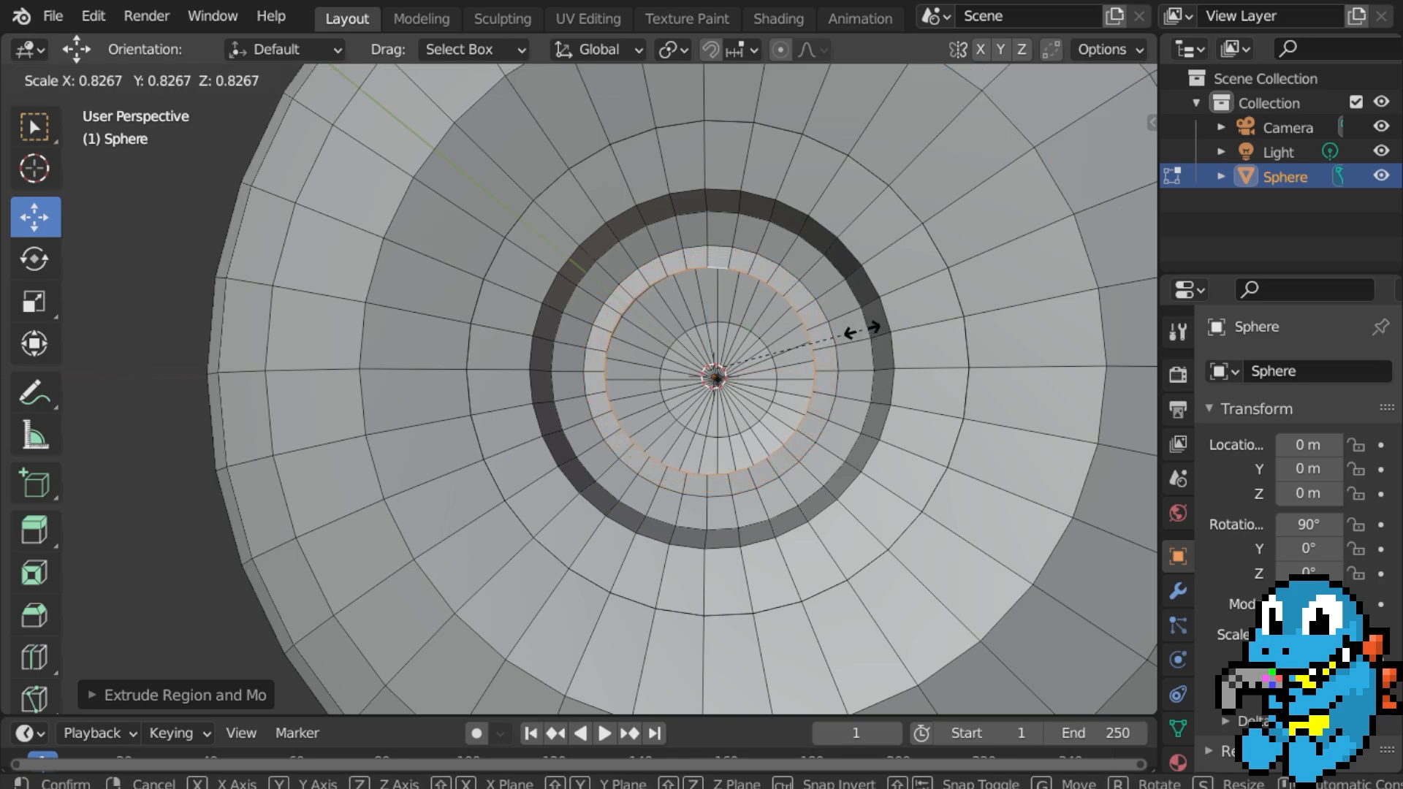
{"action": "left_click", "coordinate": [855, 331]}
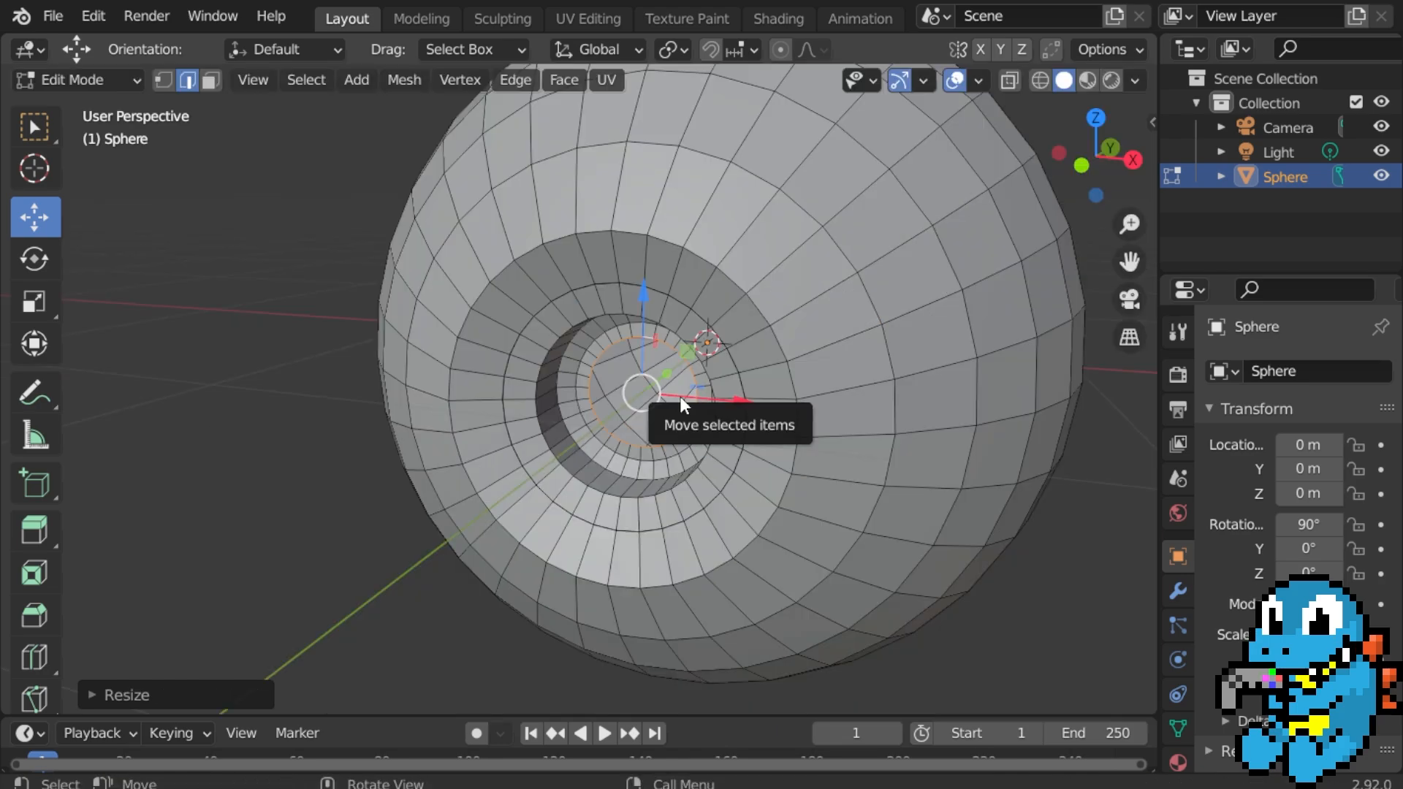
Return to object mode and add a Subdivision Surface modifier to the sphere.
{"action": "key", "text": "Tab"}
{"action": "middle_click_drag", "start_coordinate": [679, 396], "coordinate": [920, 380]}
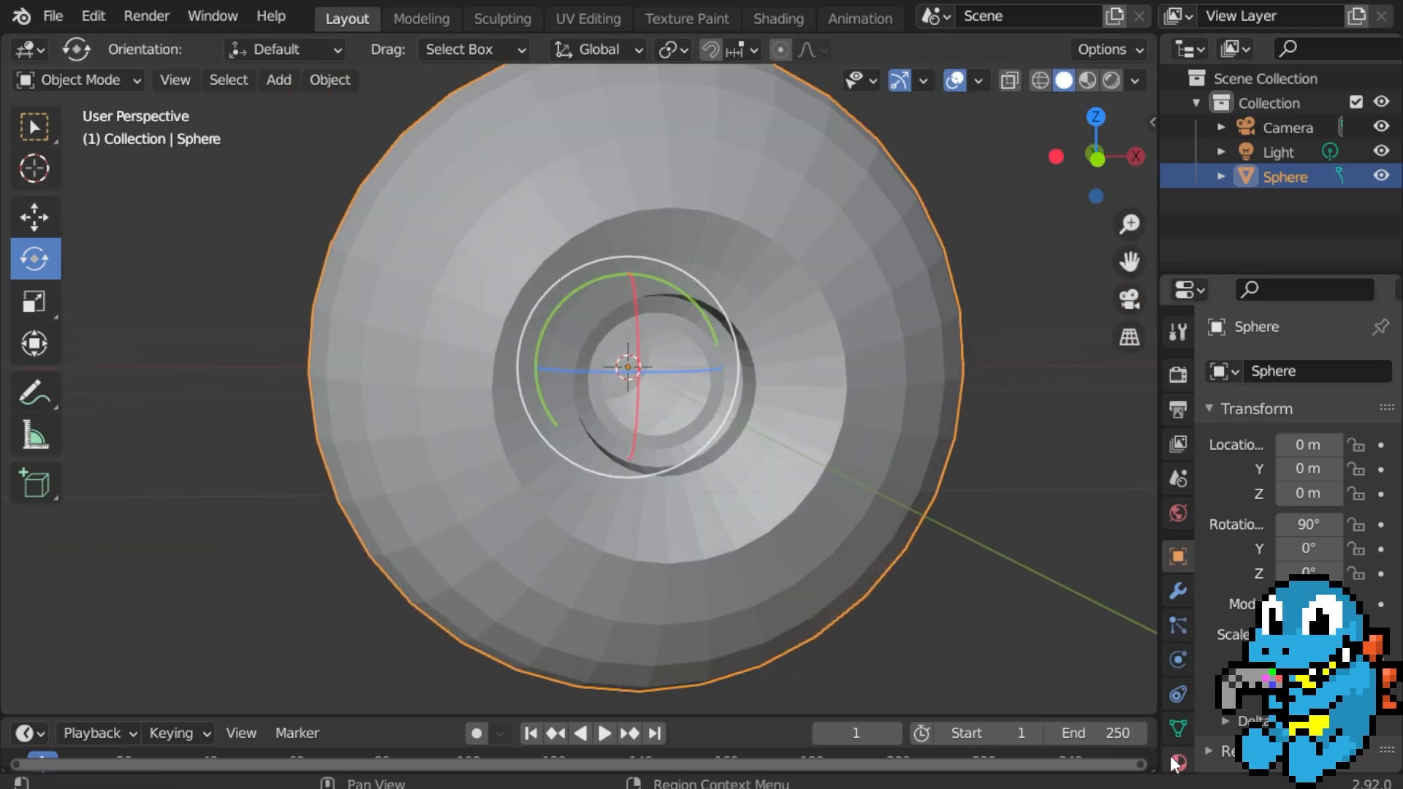
{"action": "left_click", "coordinate": [1178, 591]}
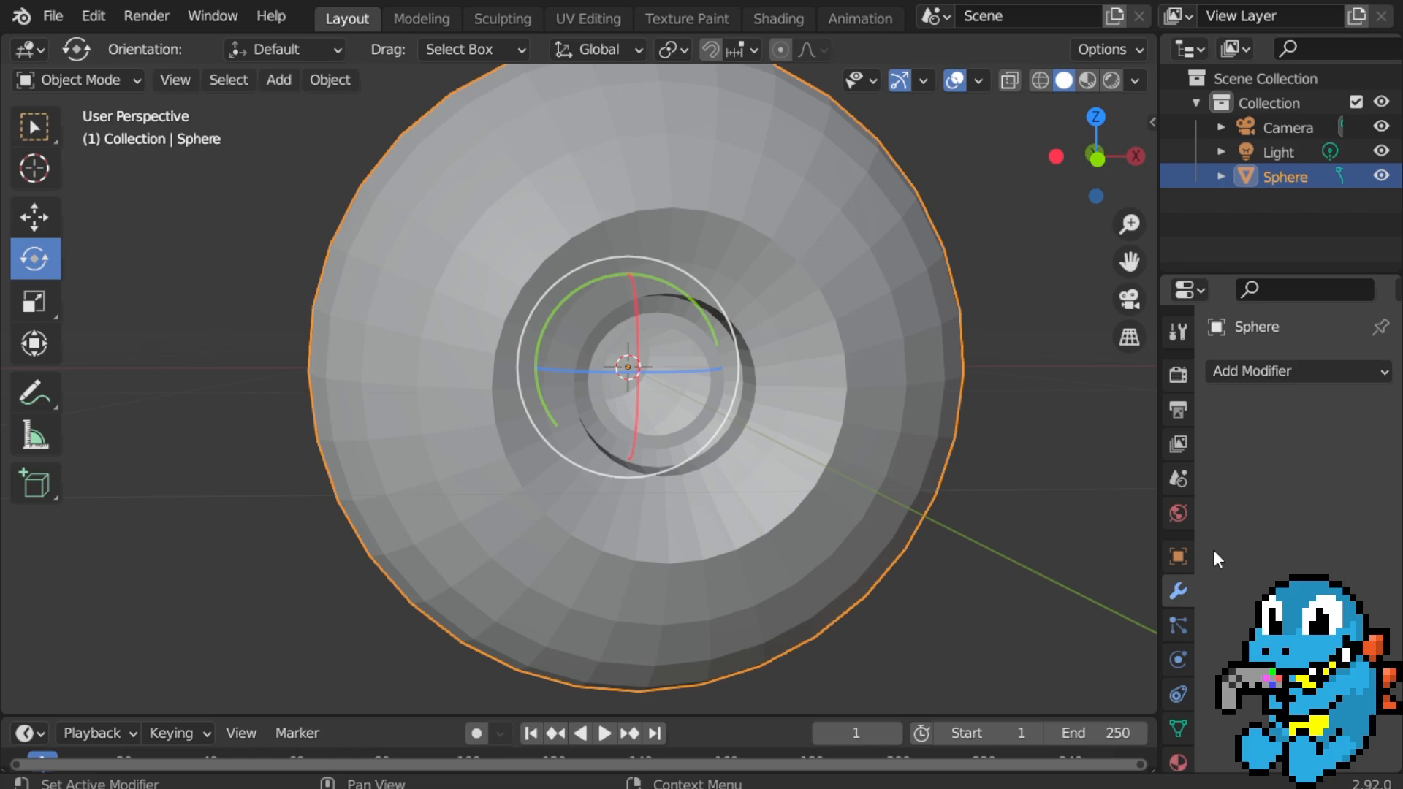
{"action": "left_click", "coordinate": [1286, 371]}
{"action": "mouse_move", "coordinate": [1004, 782]}
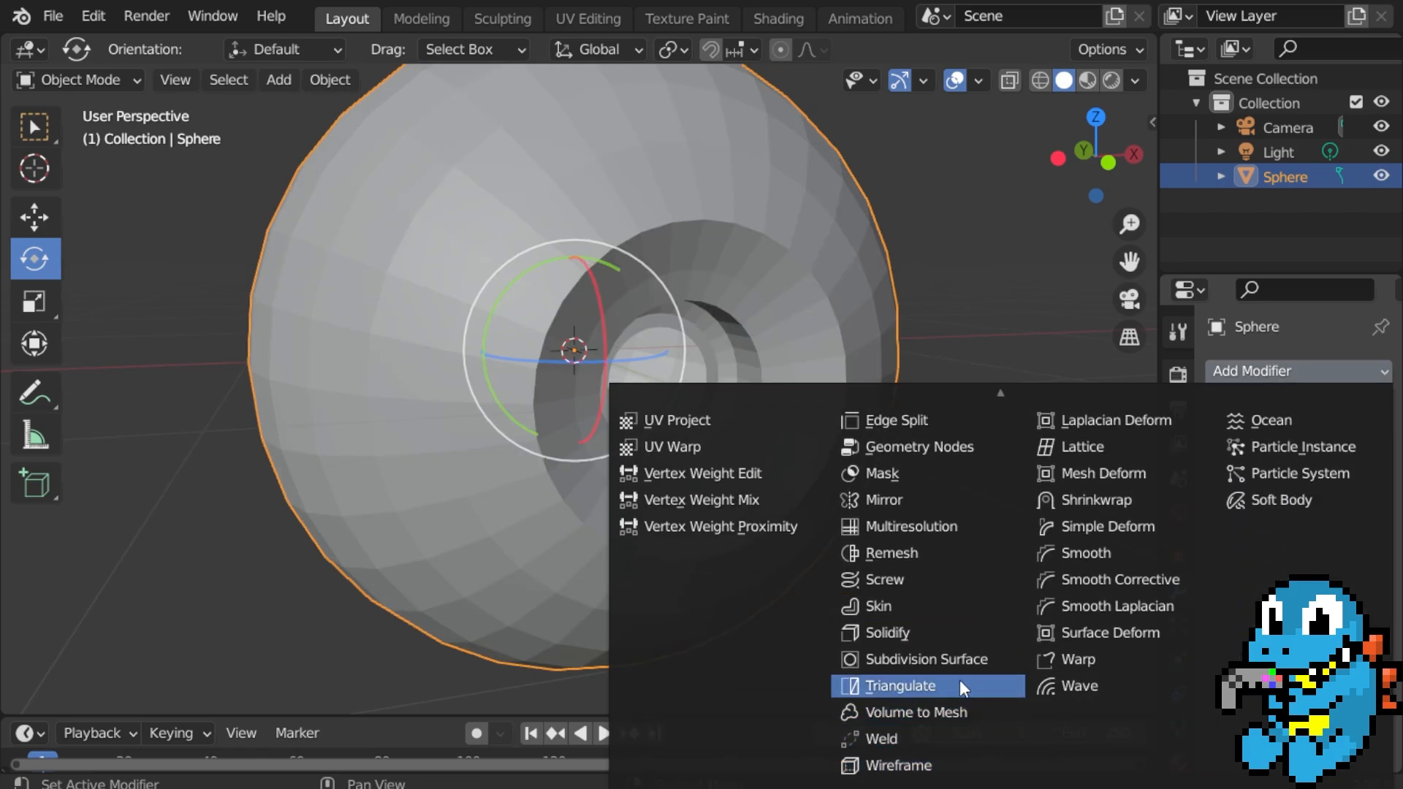
{"action": "left_click", "coordinate": [944, 654]}
{"action": "middle_click_drag", "start_coordinate": [985, 524], "coordinate": [877, 519]}
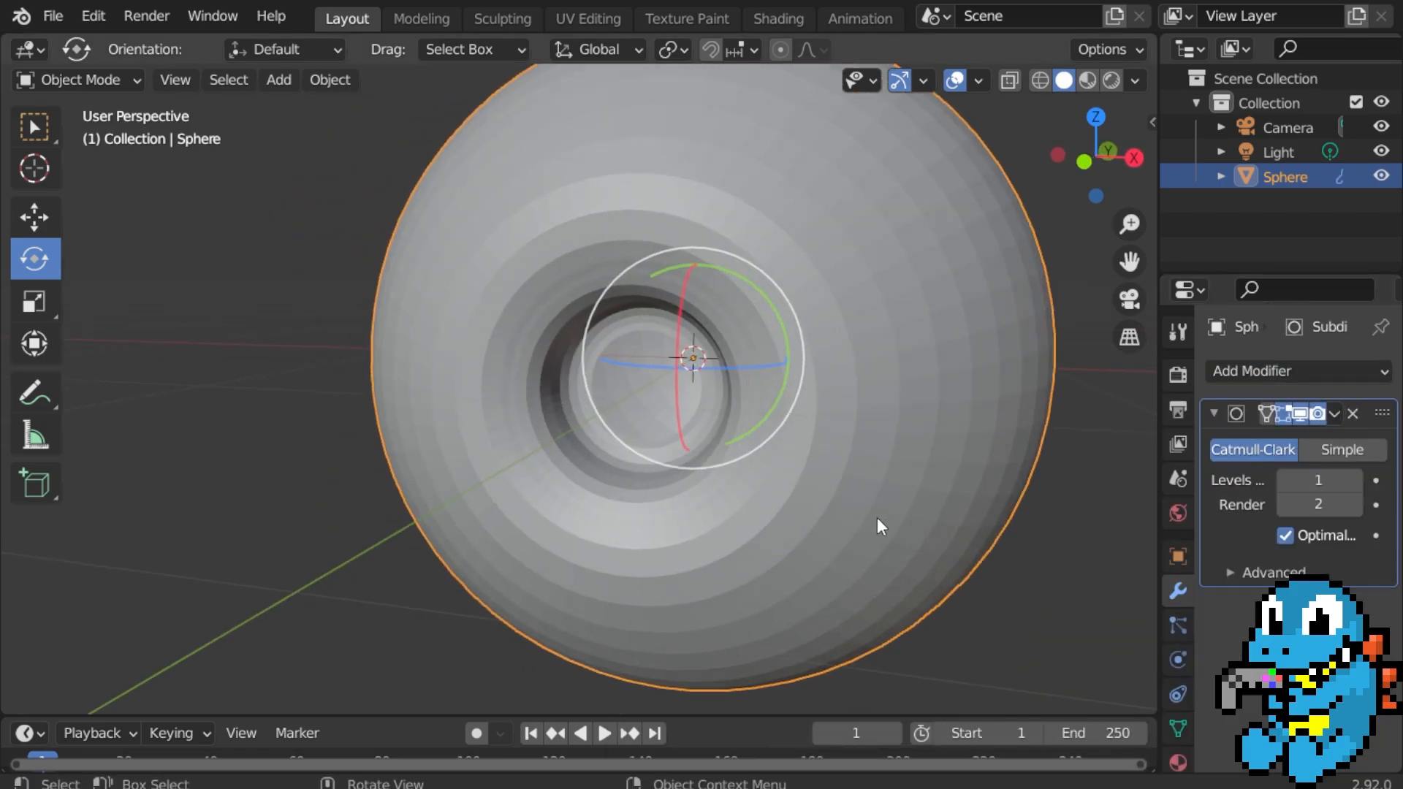
{"action": "scroll", "coordinate": [870, 513], "scroll_direction": "up", "scroll_amount": 2}
{"action": "scroll", "coordinate": [942, 495], "scroll_direction": "down", "scroll_amount": 5}
{"action": "middle_click_drag", "start_coordinate": [980, 473], "coordinate": [923, 492]}
{"action": "scroll", "coordinate": [887, 463], "scroll_direction": "up", "scroll_amount": 3}
{"action": "scroll", "coordinate": [949, 439], "scroll_direction": "down", "scroll_amount": 3}
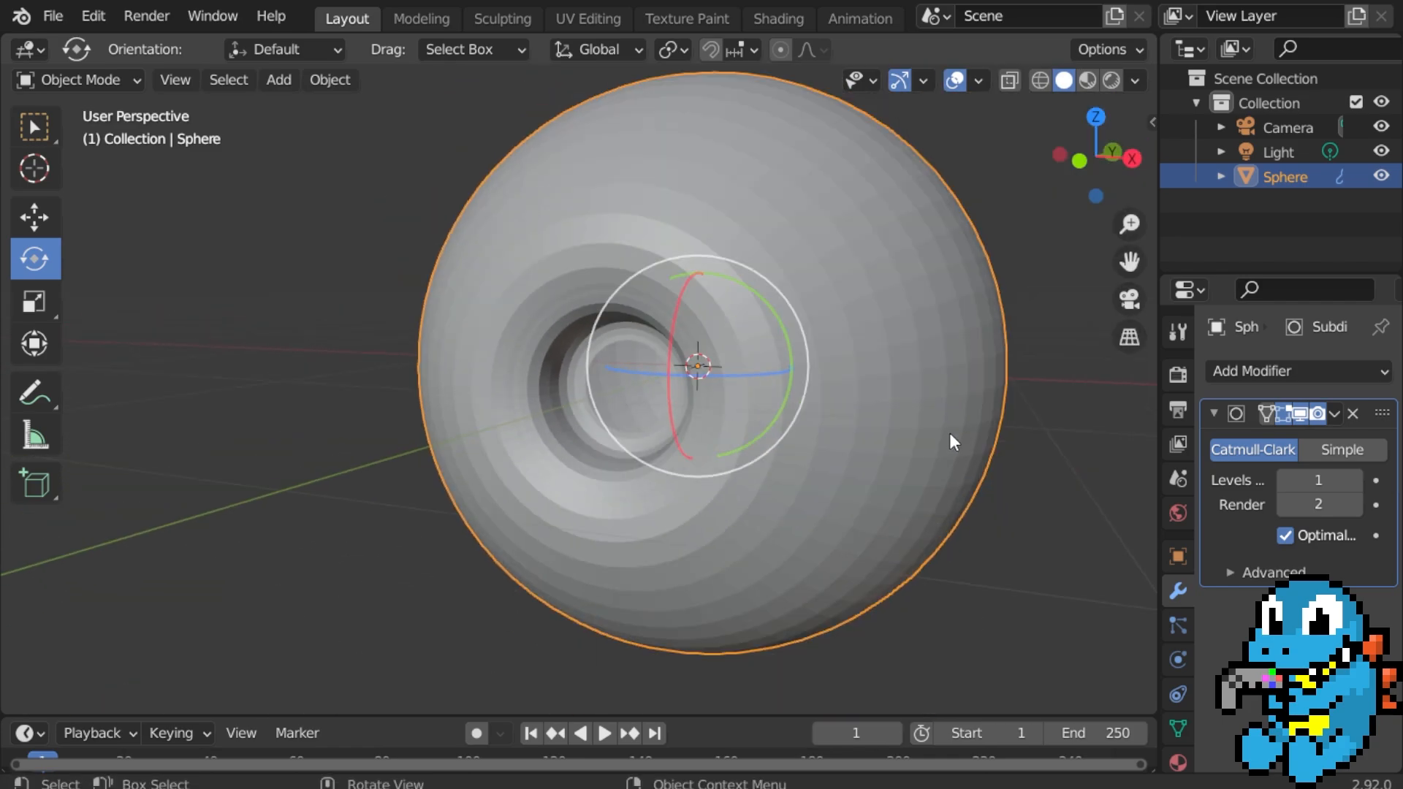
Apply smooth shading to the sphere.
{"action": "right_click", "coordinate": [921, 424]}
{"action": "left_click", "coordinate": [874, 375]}
{"action": "middle_click_drag", "start_coordinate": [874, 376], "coordinate": [795, 348]}
{"action": "scroll", "coordinate": [906, 399], "scroll_direction": "up", "scroll_amount": 3}
{"action": "scroll", "coordinate": [680, 364], "scroll_direction": "down", "scroll_amount": 3}
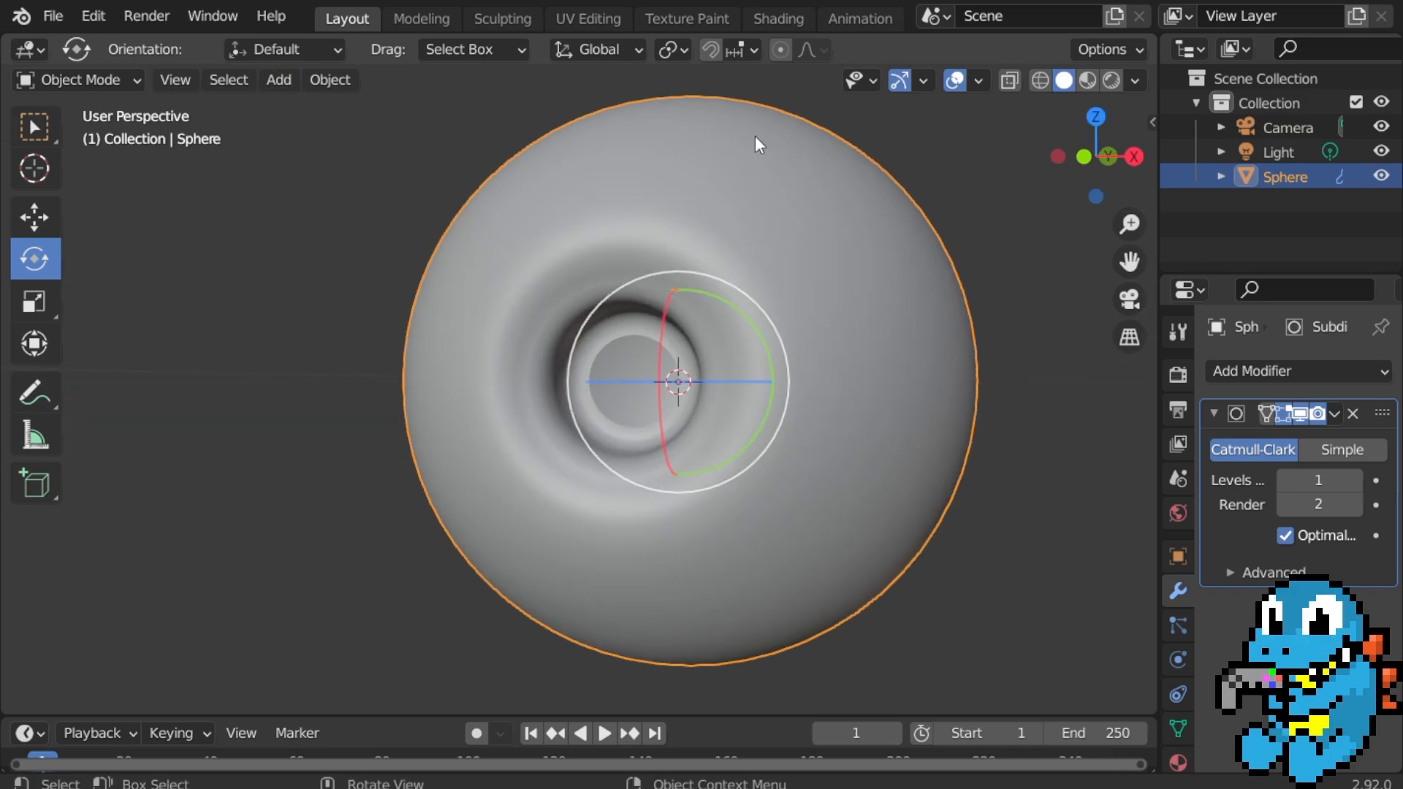
Add an edge loop on the recess's sloped outer ring and slide it close to the outer rim to sharpen that edge.
{"action": "scroll", "coordinate": [646, 172], "scroll_direction": "up", "scroll_amount": 2}
{"action": "middle_click_drag", "start_coordinate": [673, 195], "coordinate": [637, 292]}
{"action": "key", "text": "Tab"}
{"action": "key", "text": "ctrl+r"}
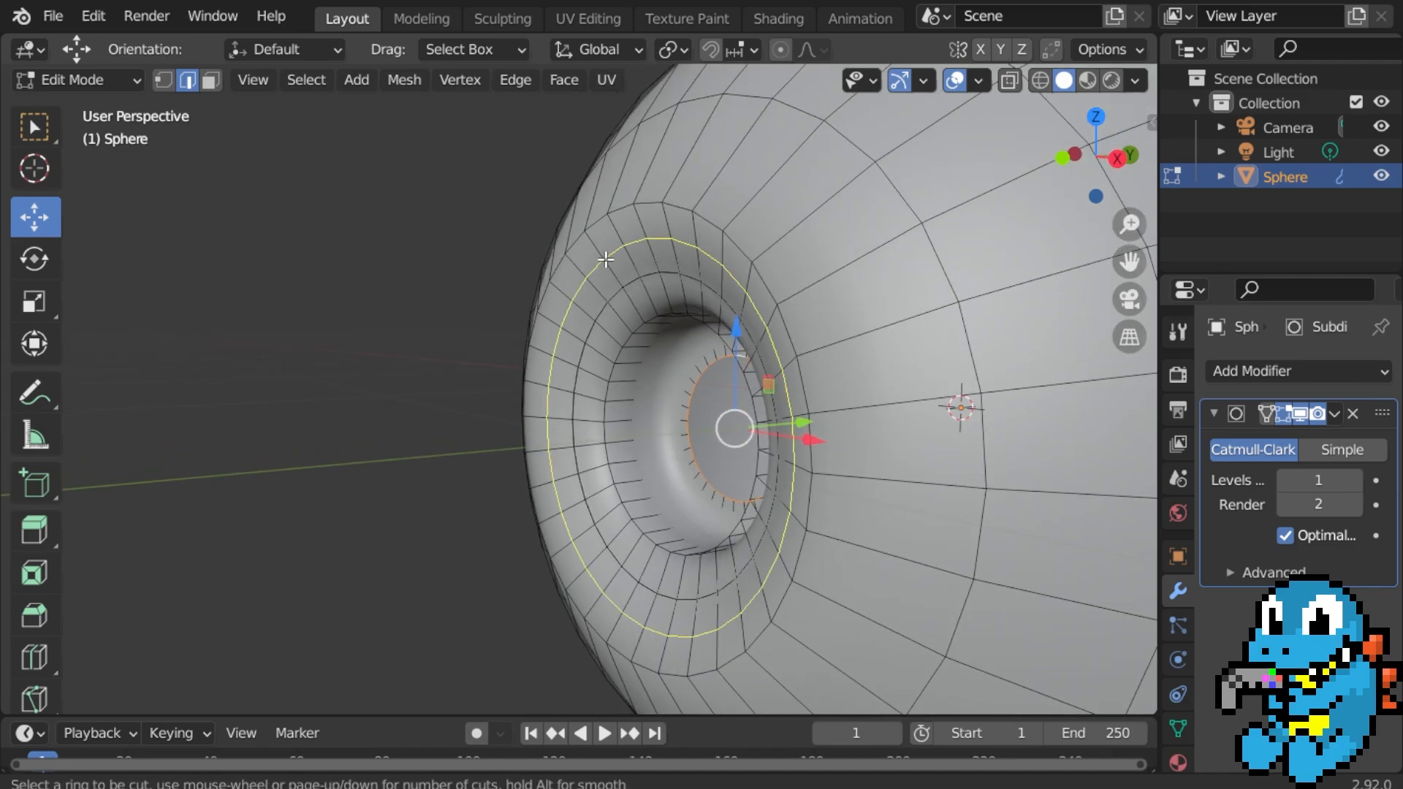
{"action": "left_click", "coordinate": [594, 265]}
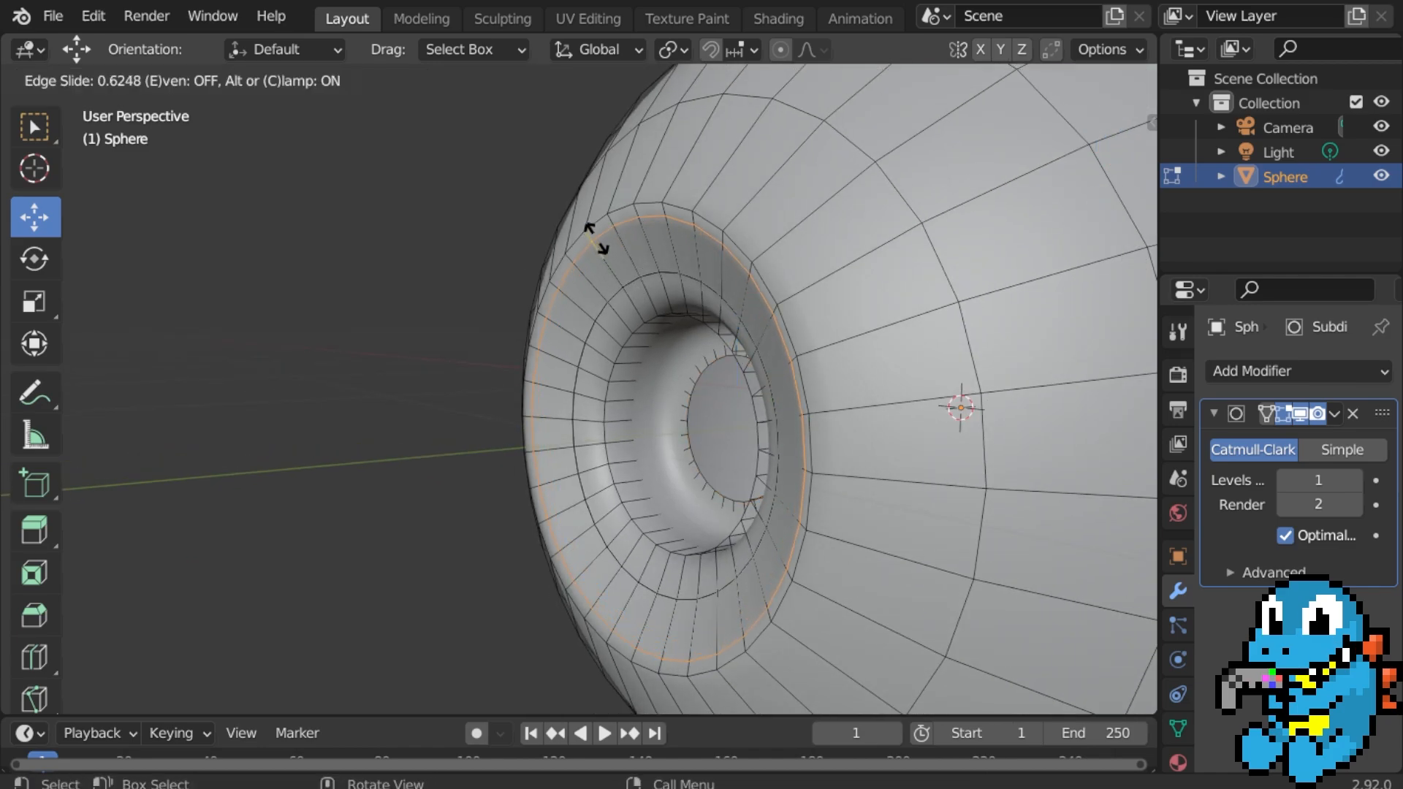
{"action": "left_click", "coordinate": [647, 228]}
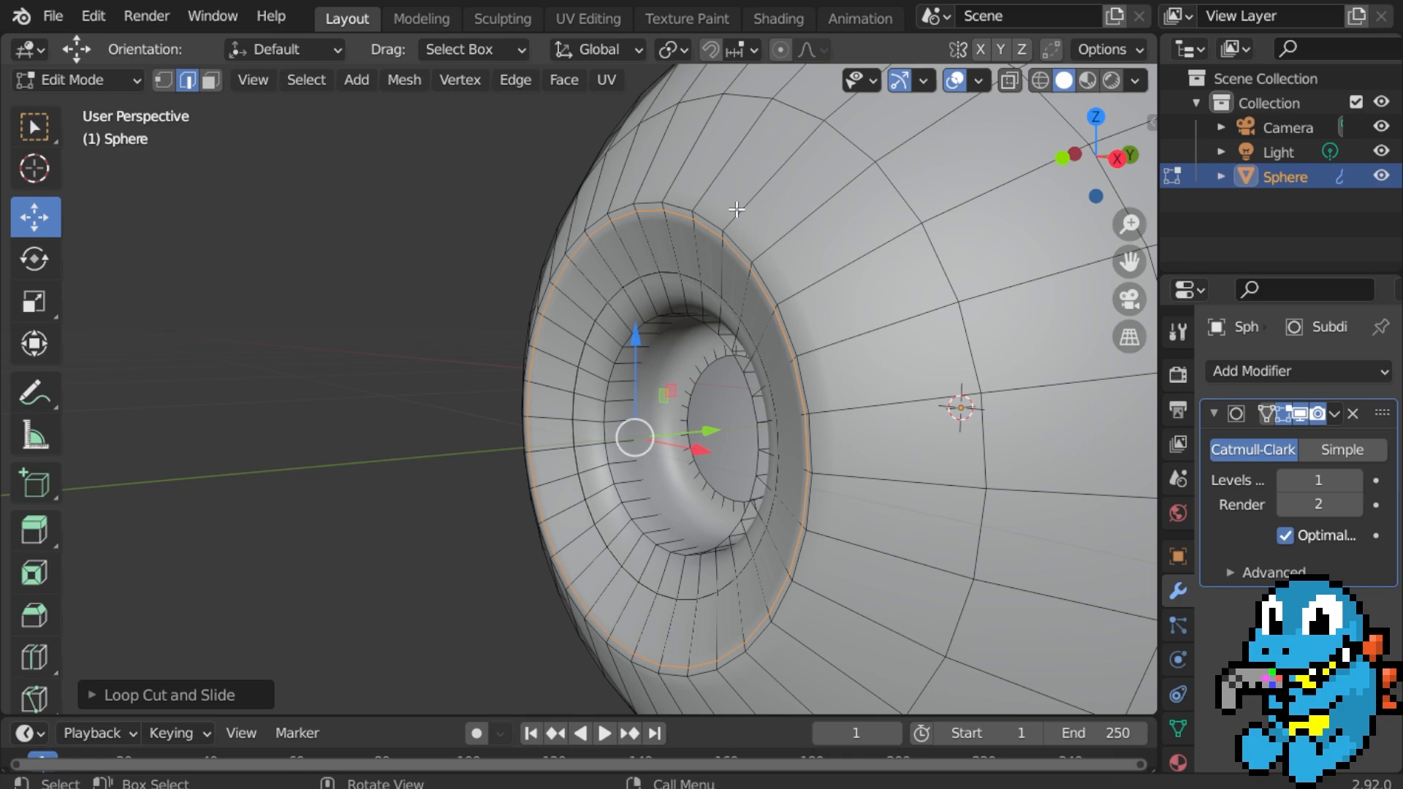
{"action": "key", "text": "Tab"}
{"action": "middle_click_drag", "start_coordinate": [680, 242], "coordinate": [801, 251]}
{"action": "middle_click_drag", "start_coordinate": [898, 239], "coordinate": [673, 289]}
Add an edge loop on the recess's side wall and slide it toward the wall's front edge at about 0.83.
{"action": "key", "text": "Tab"}
{"action": "scroll", "coordinate": [673, 289], "scroll_direction": "up", "scroll_amount": 2}
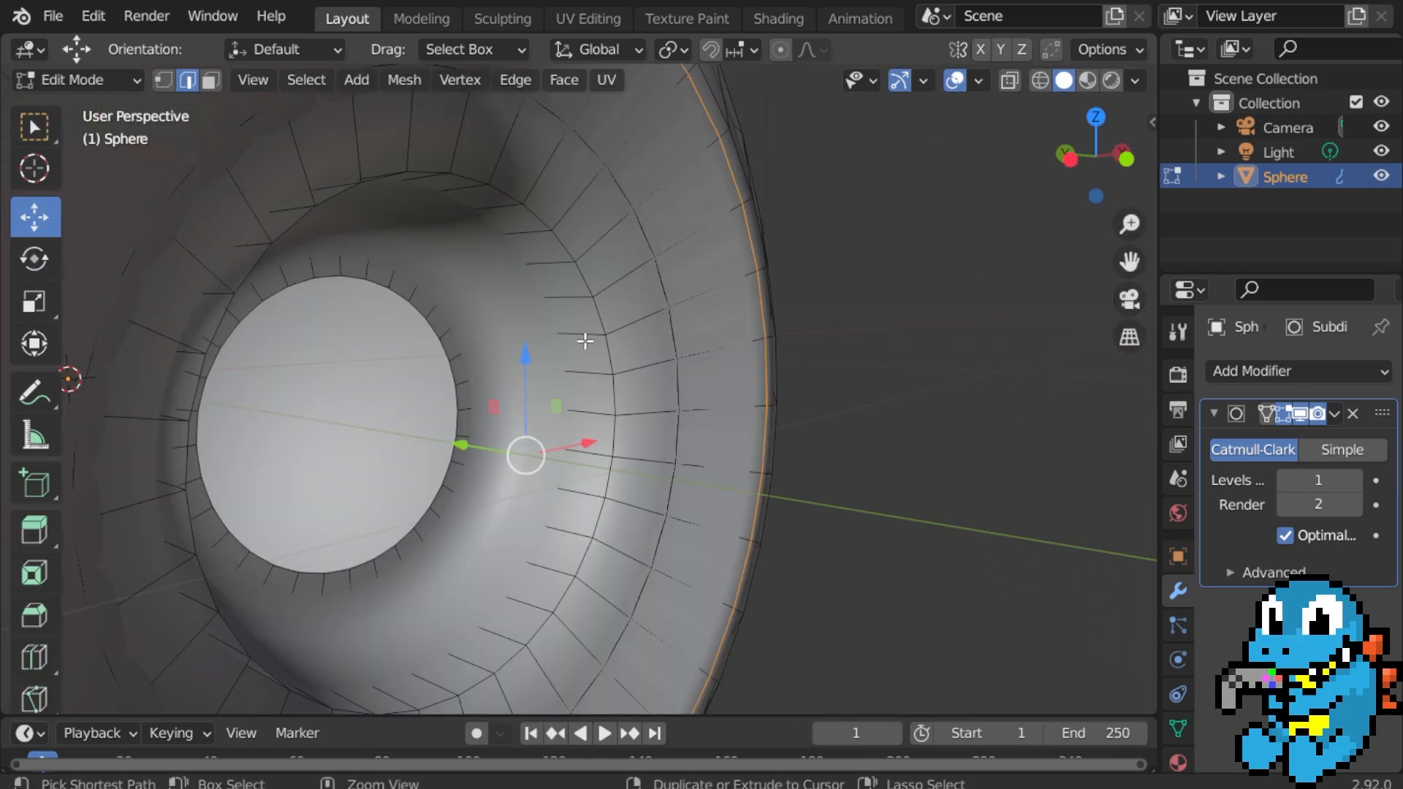
{"action": "key", "text": "ctrl+r"}
{"action": "left_click", "coordinate": [585, 340]}
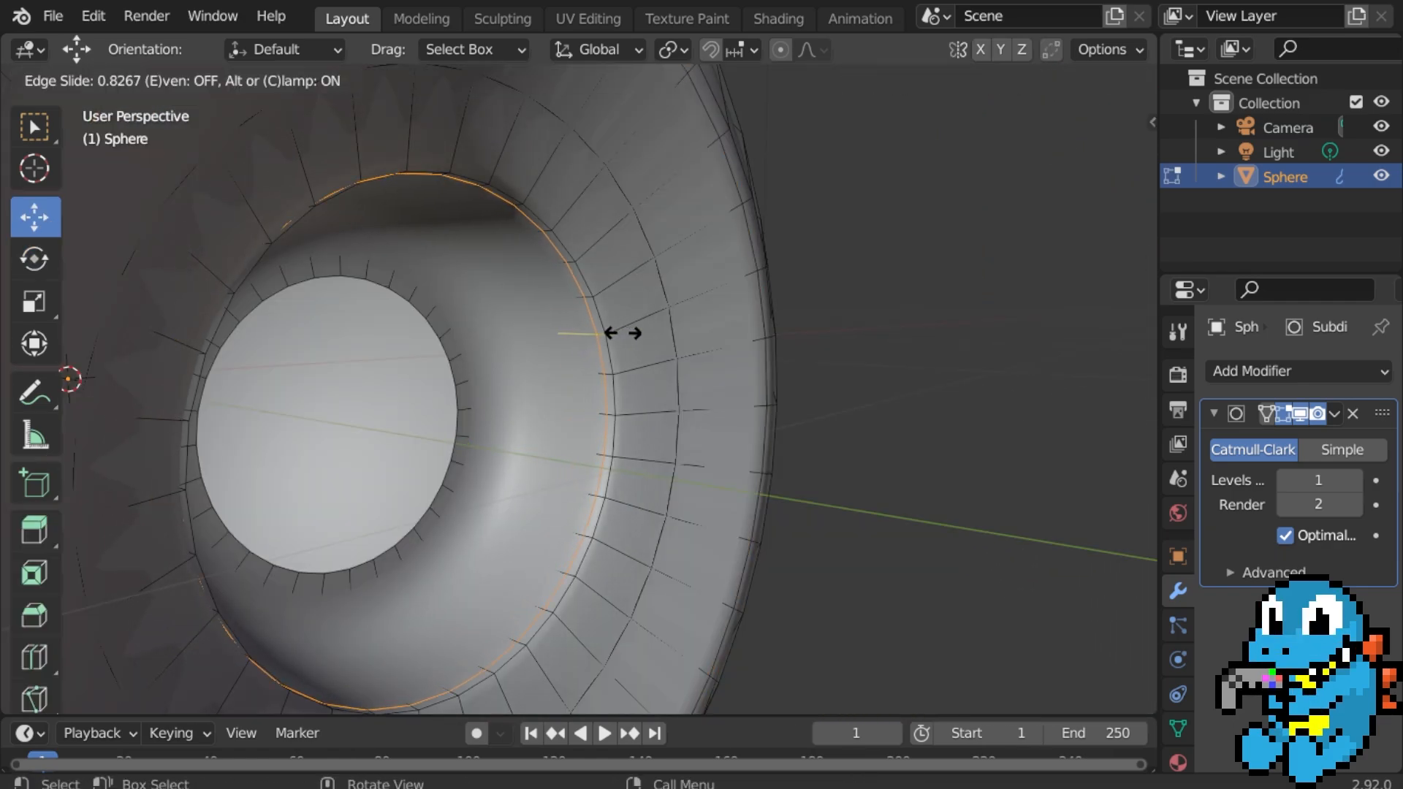
{"action": "left_click", "coordinate": [621, 333]}
{"action": "key", "text": "Tab"}
{"action": "middle_click_drag", "start_coordinate": [707, 327], "coordinate": [607, 322]}
{"action": "scroll", "coordinate": [602, 331], "scroll_direction": "down", "scroll_amount": 2}
{"action": "scroll", "coordinate": [602, 330], "scroll_direction": "down", "scroll_amount": 4}
{"action": "scroll", "coordinate": [495, 332], "scroll_direction": "up", "scroll_amount": 3}
{"action": "middle_click_drag", "start_coordinate": [495, 332], "coordinate": [774, 354]}
{"action": "scroll", "coordinate": [744, 347], "scroll_direction": "down", "scroll_amount": 2}
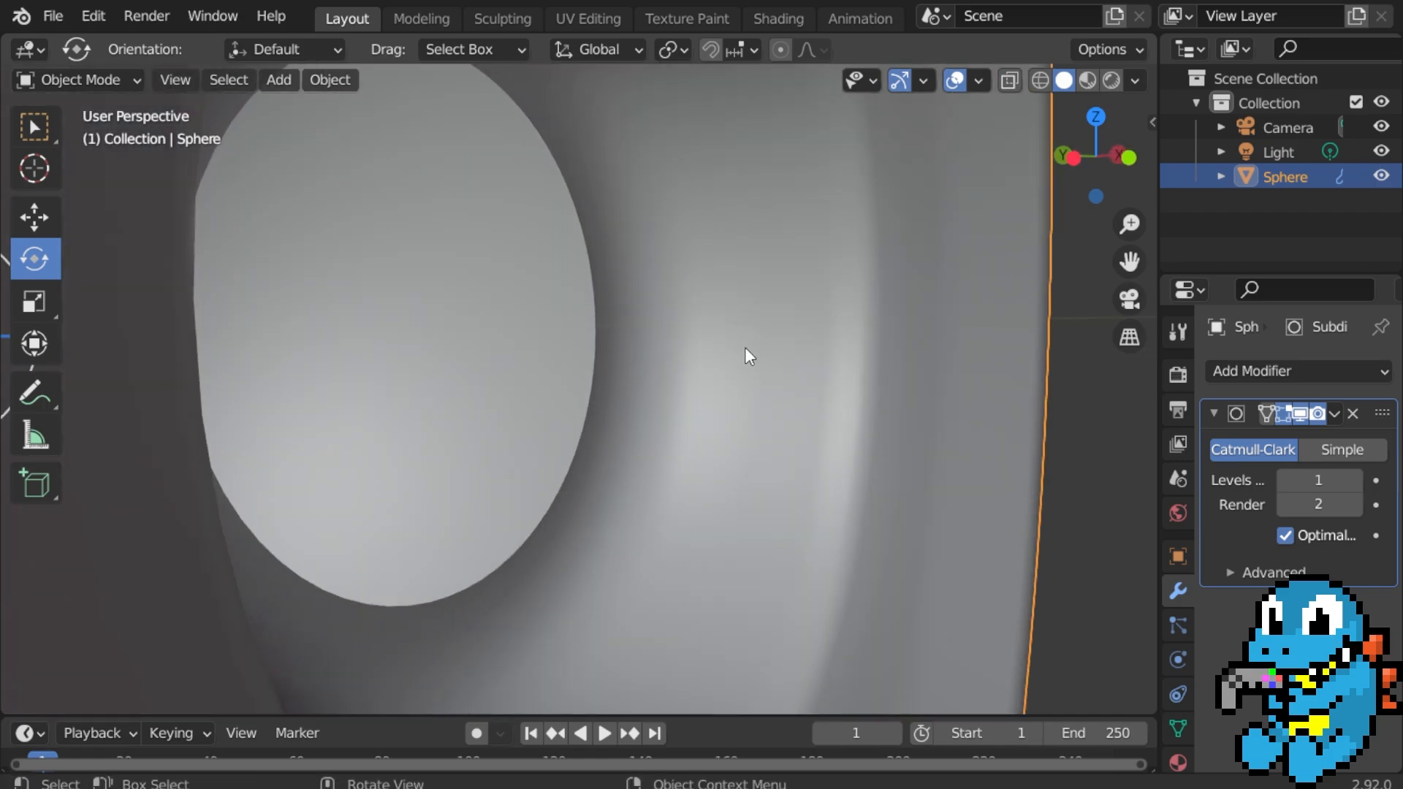
Turn off the Subdivision Surface modifier's viewport display to expose the recess's base mesh in edit mode.
{"action": "key", "text": "Tab"}
{"action": "scroll", "coordinate": [731, 348], "scroll_direction": "down", "scroll_amount": 2}
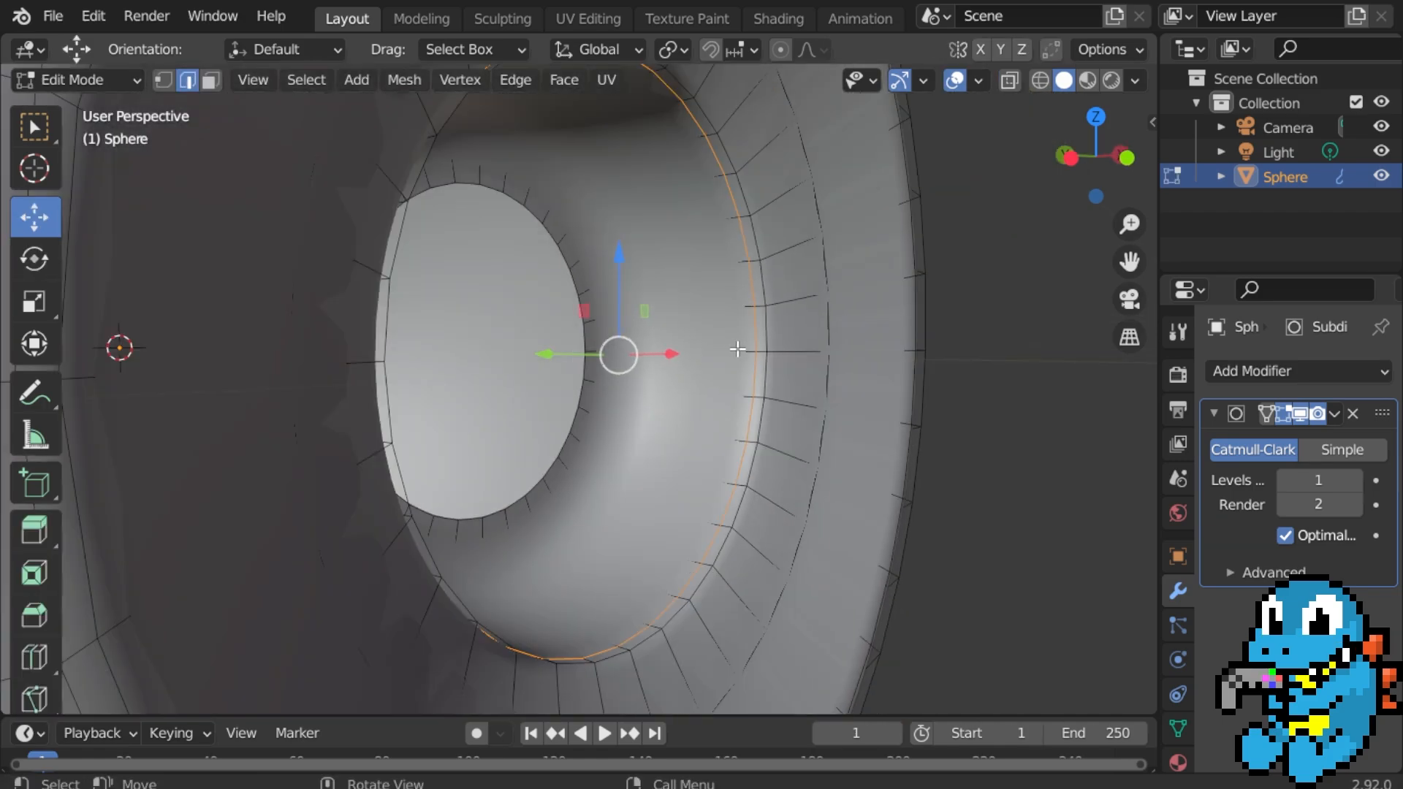
{"action": "scroll", "coordinate": [627, 376], "scroll_direction": "up", "scroll_amount": 2}
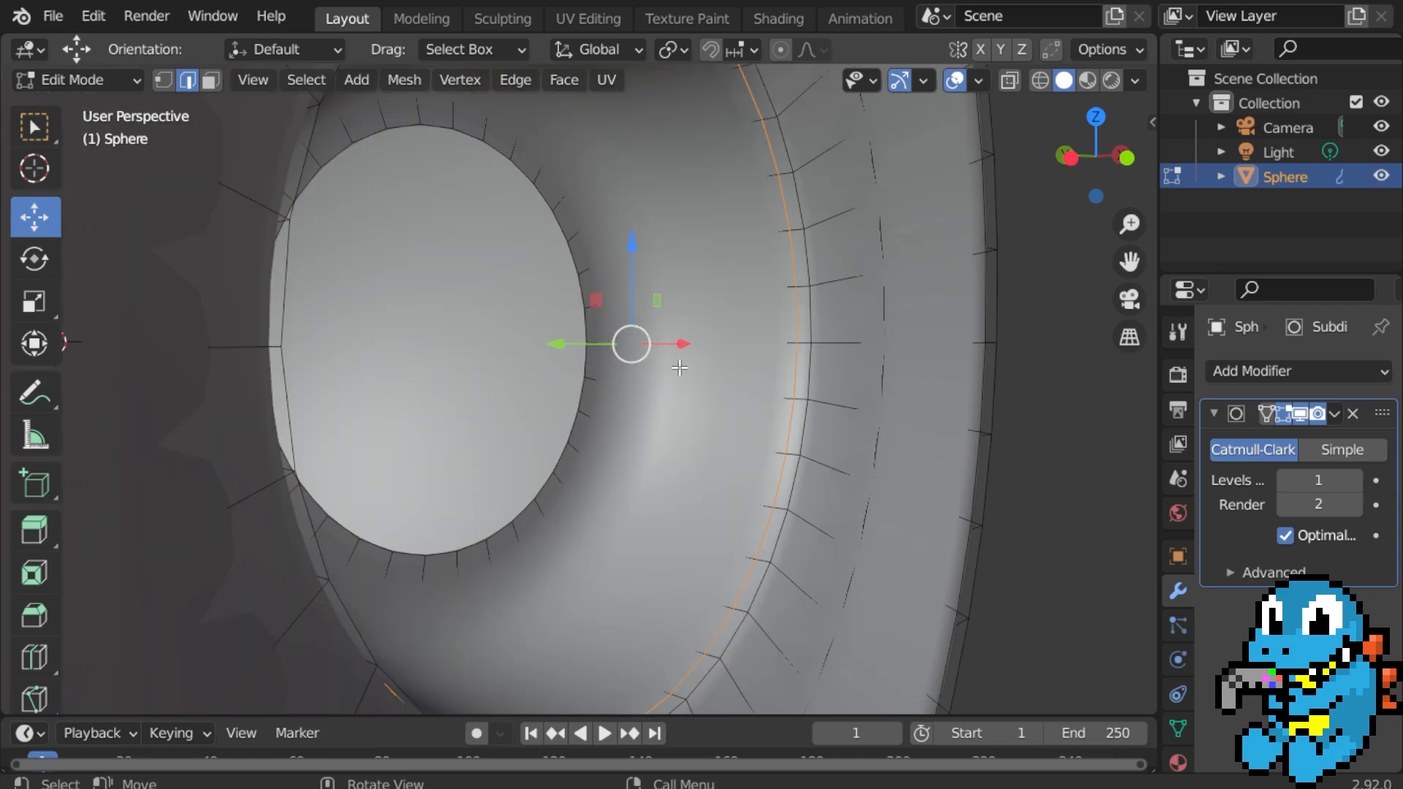
{"action": "mouse_move", "coordinate": [666, 352]}
{"action": "middle_mouse_down"}
{"action": "mouse_move", "coordinate": [423, 344]}
{"action": "mouse_move", "coordinate": [658, 344]}
{"action": "middle_mouse_up"}
{"action": "scroll", "coordinate": [734, 344], "scroll_direction": "up", "scroll_amount": 2}
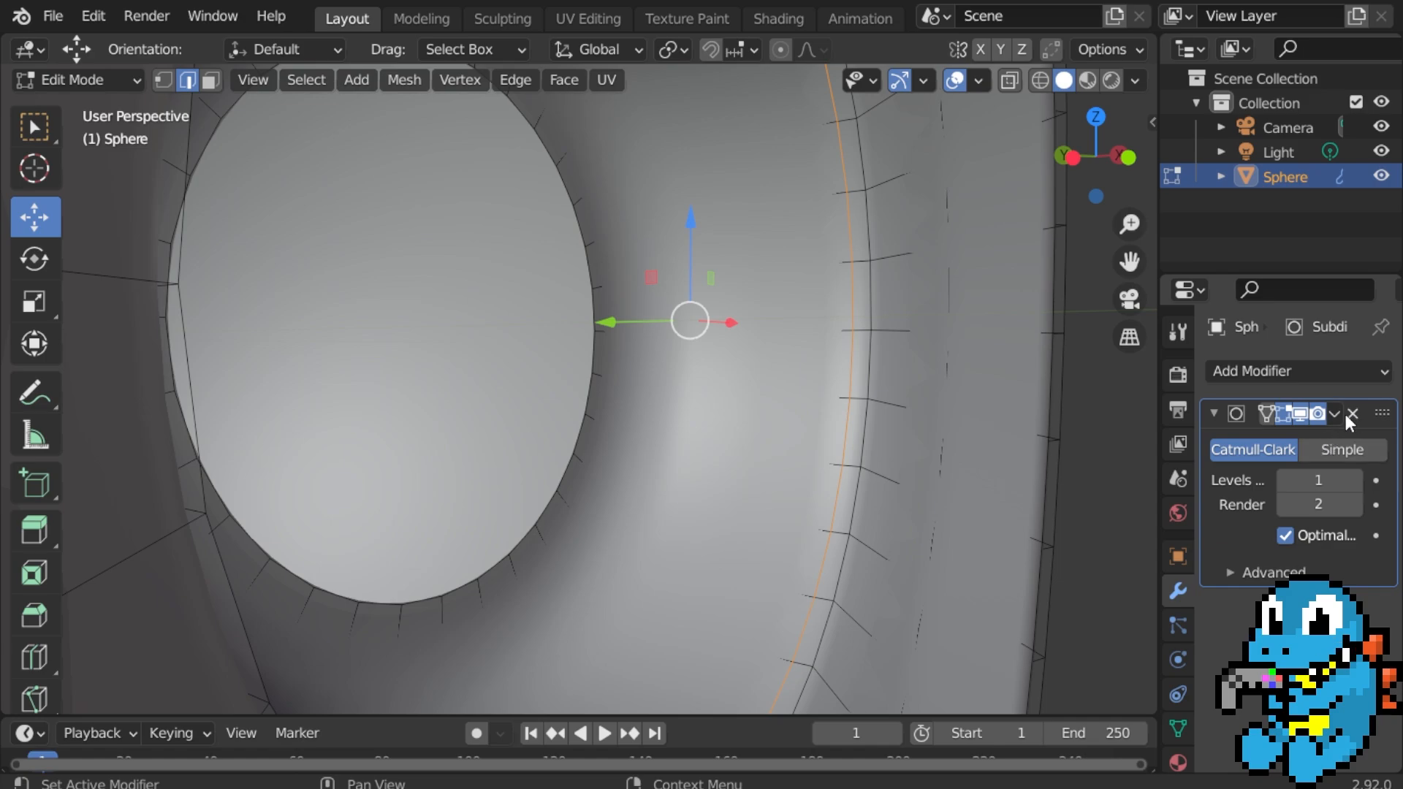
{"action": "left_click", "coordinate": [1302, 414]}
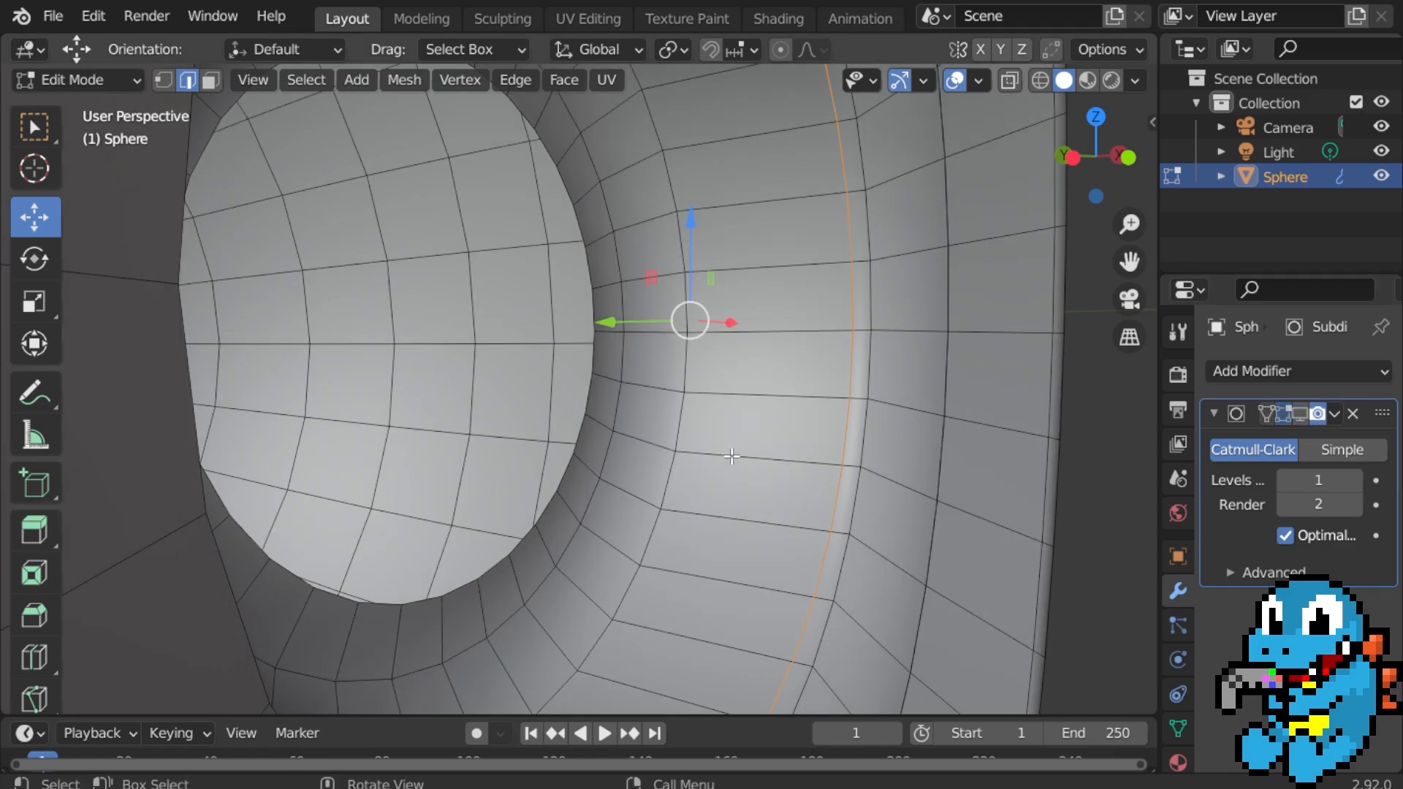
Add an edge loop on the recess floor's outer ring beside the side wall, and turn the modifier's viewport display back on.
{"action": "middle_click_drag", "start_coordinate": [687, 347], "coordinate": [657, 379]}
{"action": "left_click", "coordinate": [657, 379]}
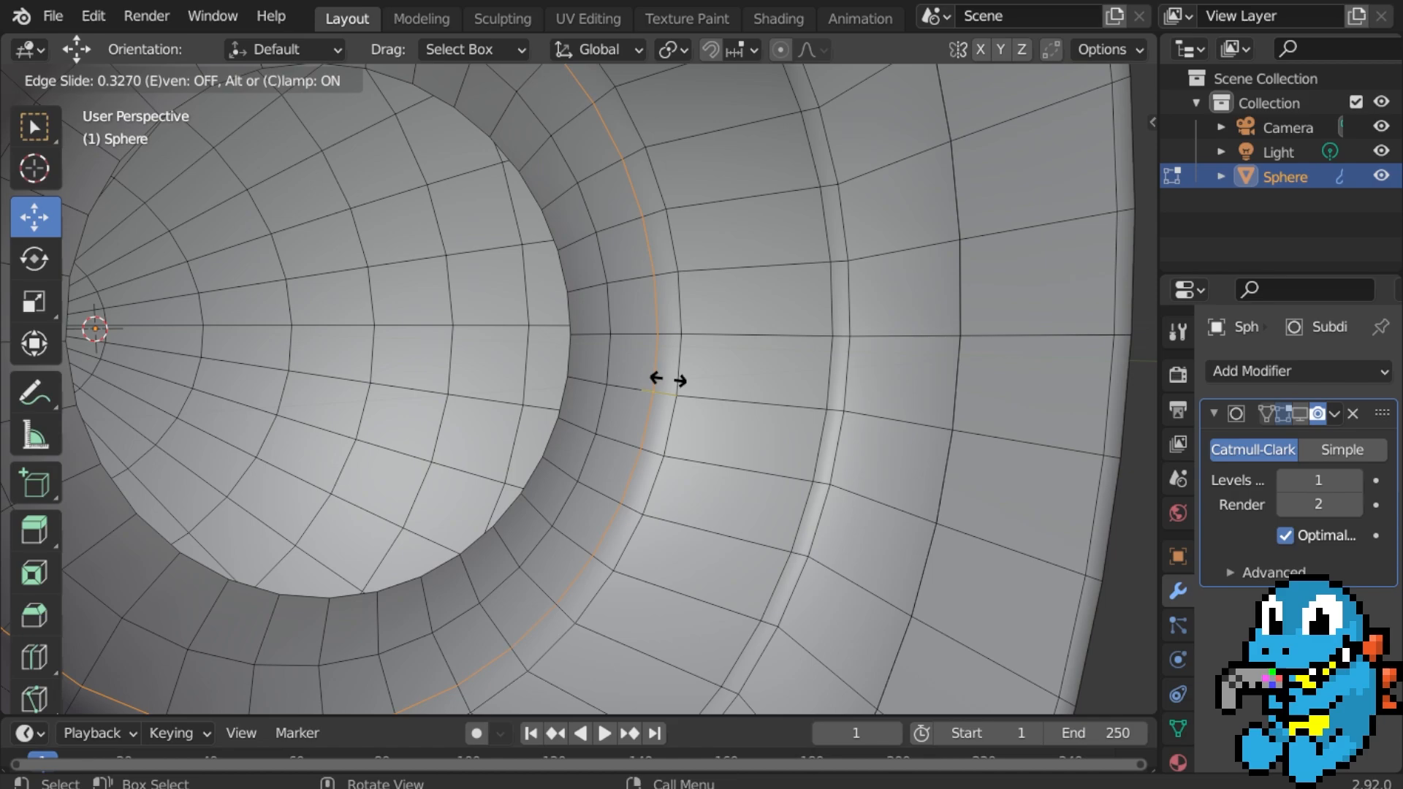
{"action": "left_click", "coordinate": [679, 382]}
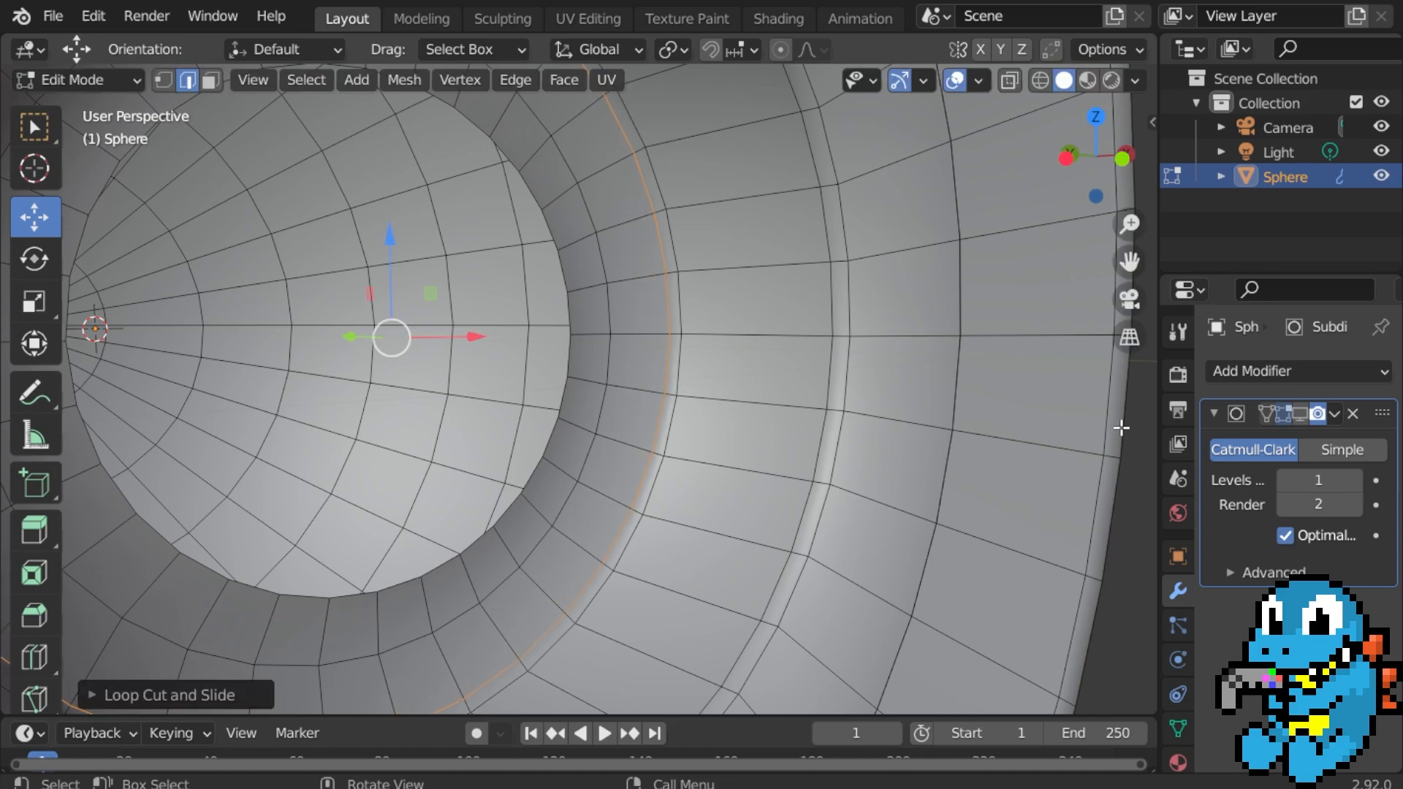
{"action": "left_click", "coordinate": [1301, 414]}
Examine the smoothed recess and its sharpened edges in object mode from several angles and distances.
{"action": "middle_click_drag", "start_coordinate": [789, 432], "coordinate": [590, 356]}
{"action": "scroll", "coordinate": [701, 447], "scroll_direction": "down", "scroll_amount": 4}
{"action": "scroll", "coordinate": [655, 433], "scroll_direction": "down", "scroll_amount": 4}
{"action": "key", "text": "Tab"}
{"action": "scroll", "coordinate": [627, 415], "scroll_direction": "down", "scroll_amount": 4}
{"action": "scroll", "coordinate": [526, 365], "scroll_direction": "up", "scroll_amount": 4}
{"action": "scroll", "coordinate": [526, 365], "scroll_direction": "down", "scroll_amount": 3}
{"action": "scroll", "coordinate": [590, 357], "scroll_direction": "up", "scroll_amount": 2}
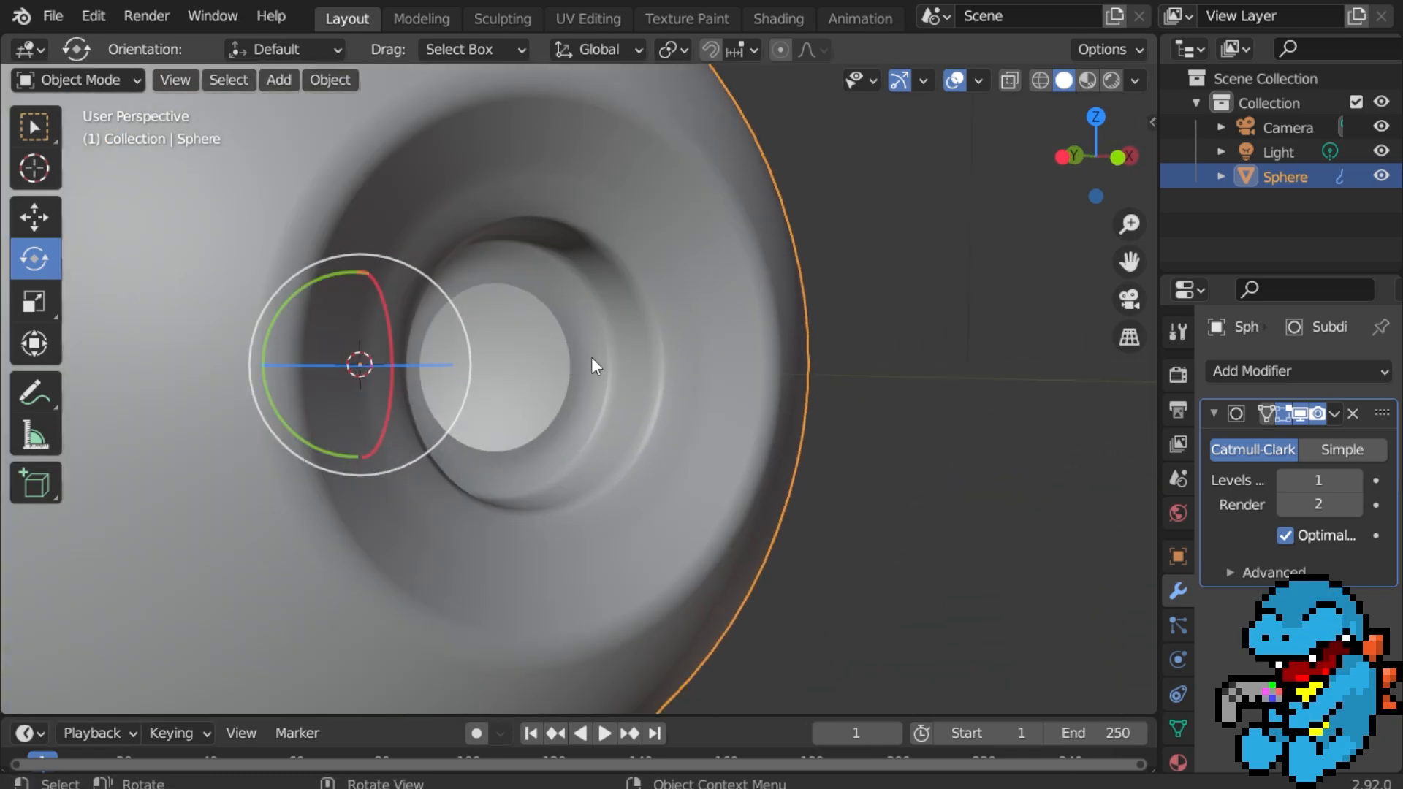
{"action": "middle_click_drag", "start_coordinate": [485, 344], "coordinate": [581, 369]}
{"action": "scroll", "coordinate": [482, 358], "scroll_direction": "down", "scroll_amount": 5}
{"action": "scroll", "coordinate": [606, 374], "scroll_direction": "up", "scroll_amount": 2}
{"action": "scroll", "coordinate": [606, 375], "scroll_direction": "up", "scroll_amount": 1}
{"action": "scroll", "coordinate": [608, 376], "scroll_direction": "down", "scroll_amount": 3}
{"action": "scroll", "coordinate": [581, 369], "scroll_direction": "up", "scroll_amount": 3}
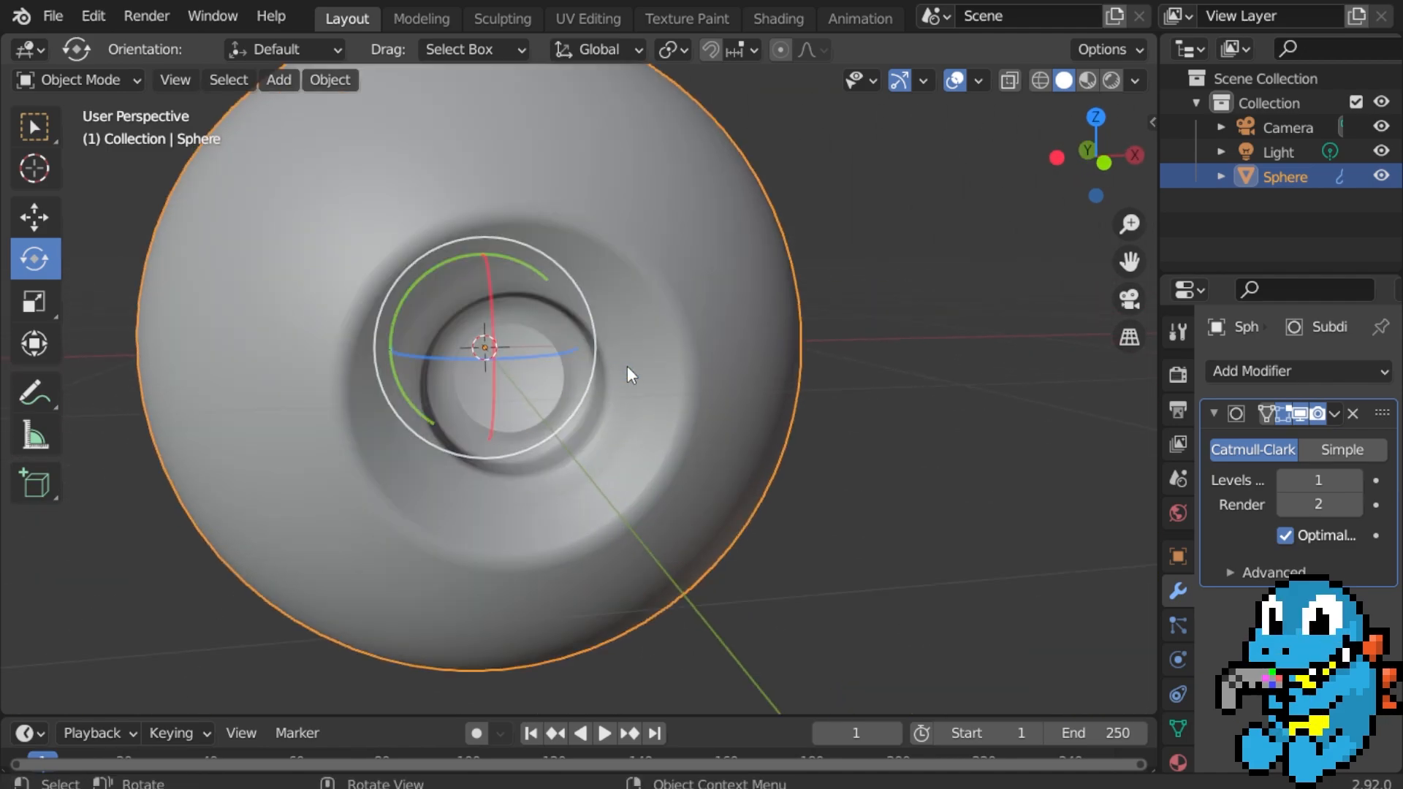
Add an edge loop on the innermost ring of the recess and slide it toward the central opening at about -0.63.
{"action": "key", "text": "Tab"}
{"action": "scroll", "coordinate": [627, 365], "scroll_direction": "up", "scroll_amount": 3}
{"action": "left_click", "coordinate": [786, 360]}
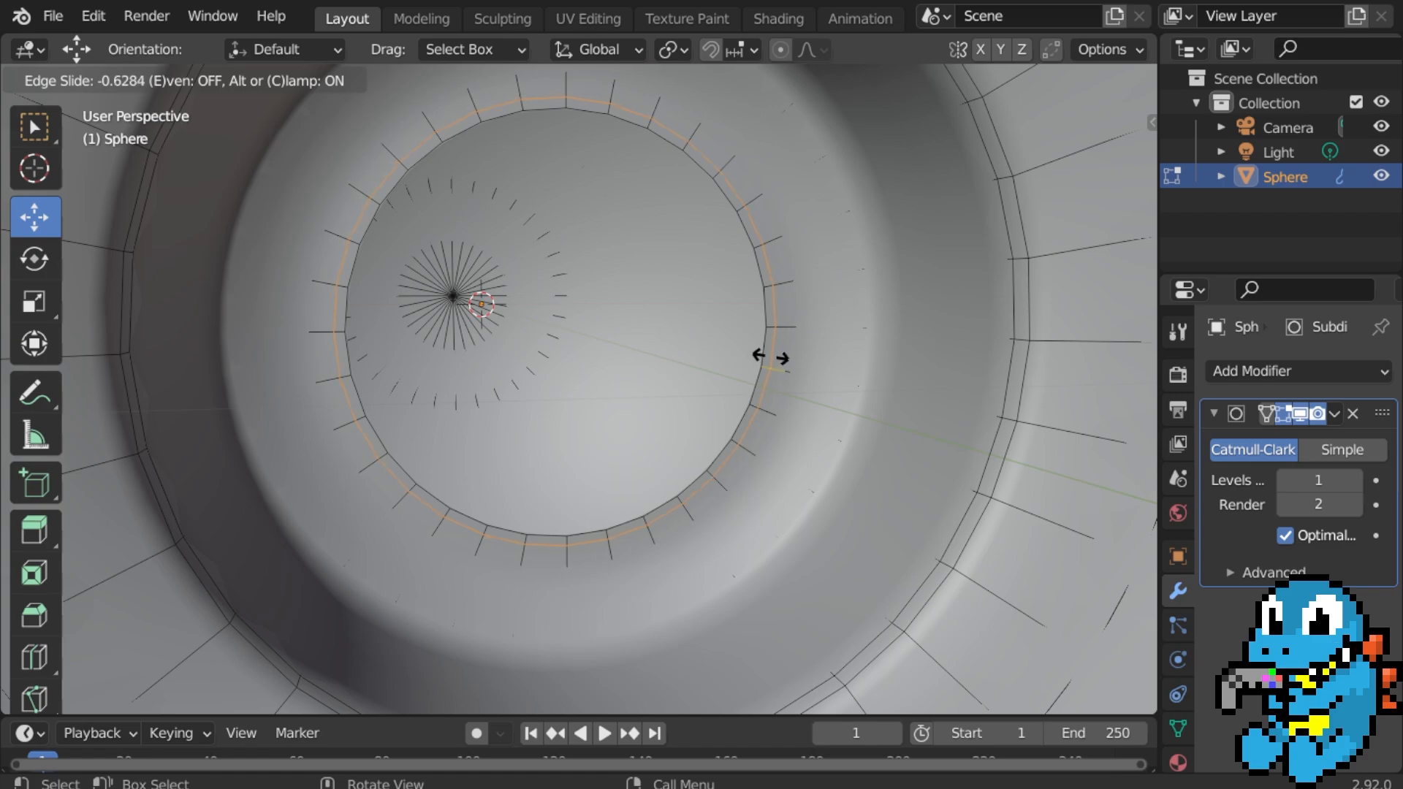
{"action": "left_click", "coordinate": [771, 356]}
{"action": "key", "text": "Tab"}
{"action": "scroll", "coordinate": [832, 356], "scroll_direction": "down", "scroll_amount": 6}
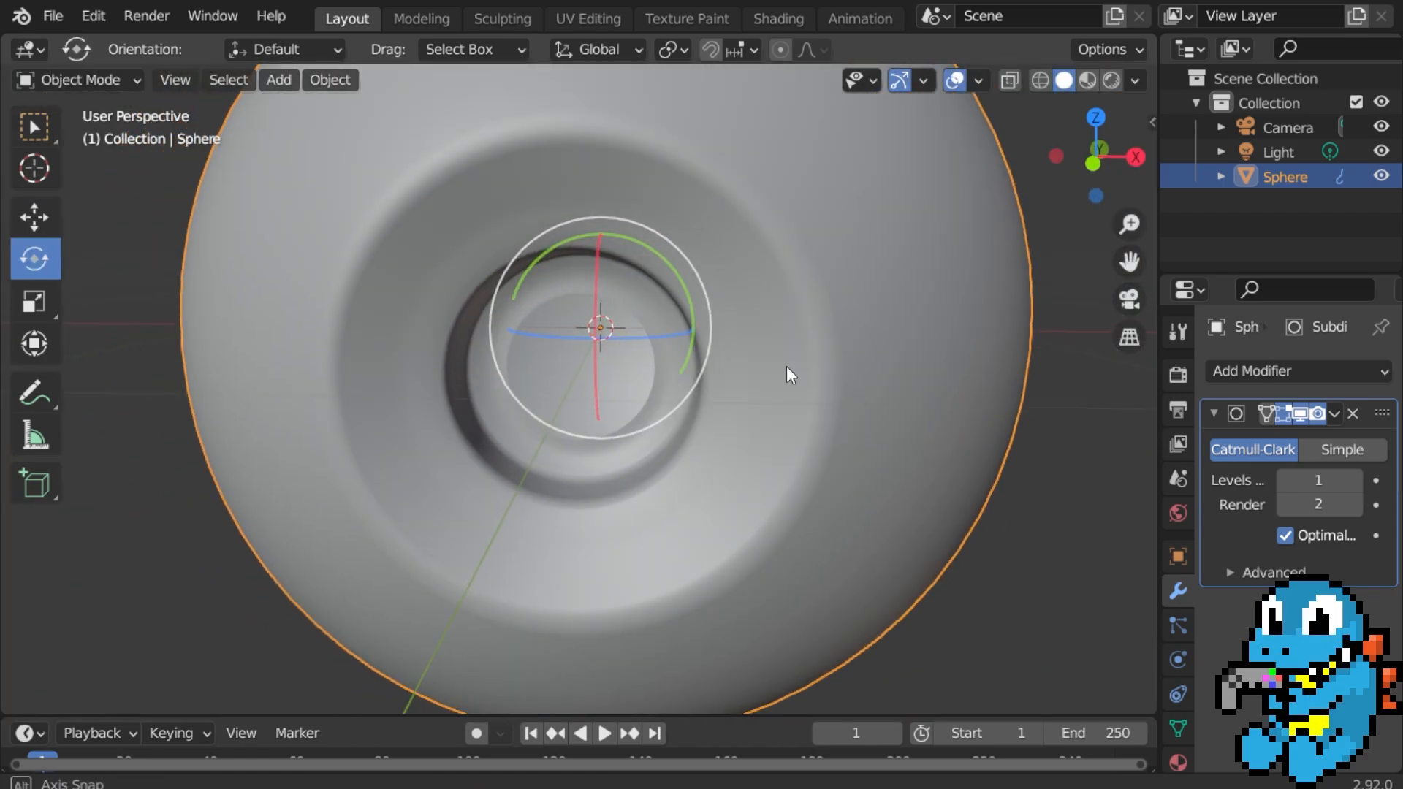
Add a mesh cylinder at the sphere's centre in object mode.
{"action": "middle_click_drag", "start_coordinate": [786, 366], "coordinate": [708, 376]}
{"action": "key", "text": "shift+a"}
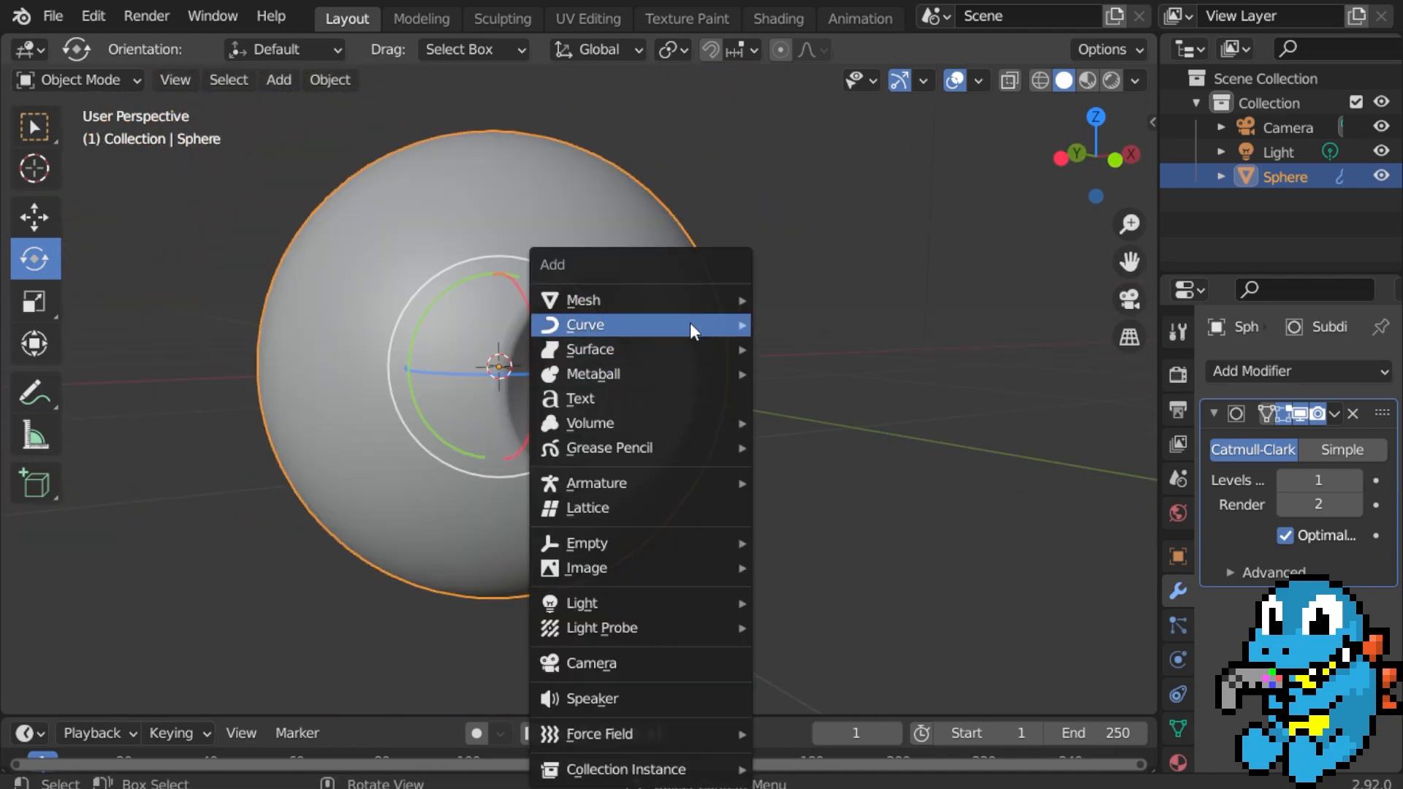
{"action": "mouse_move", "coordinate": [685, 302]}
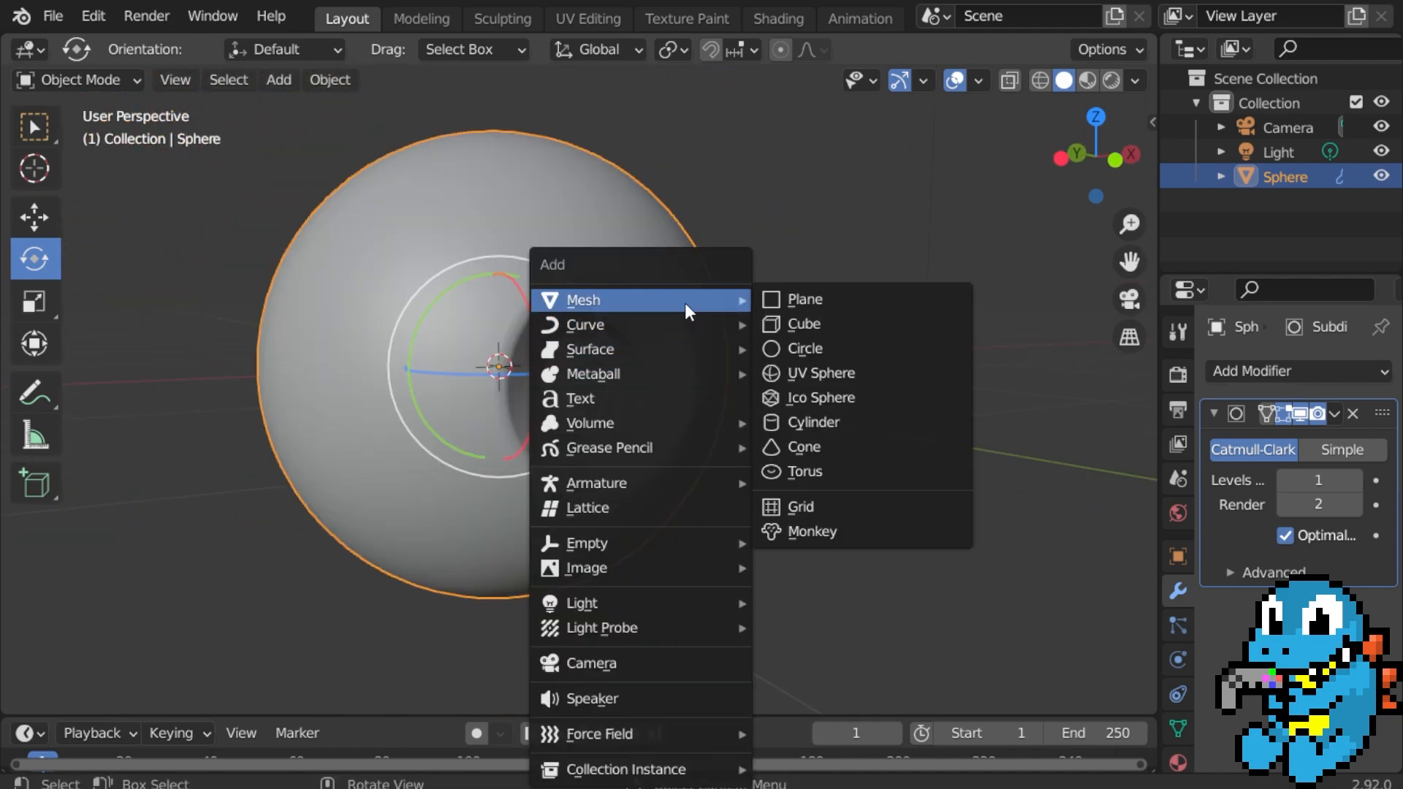
{"action": "left_click", "coordinate": [871, 418]}
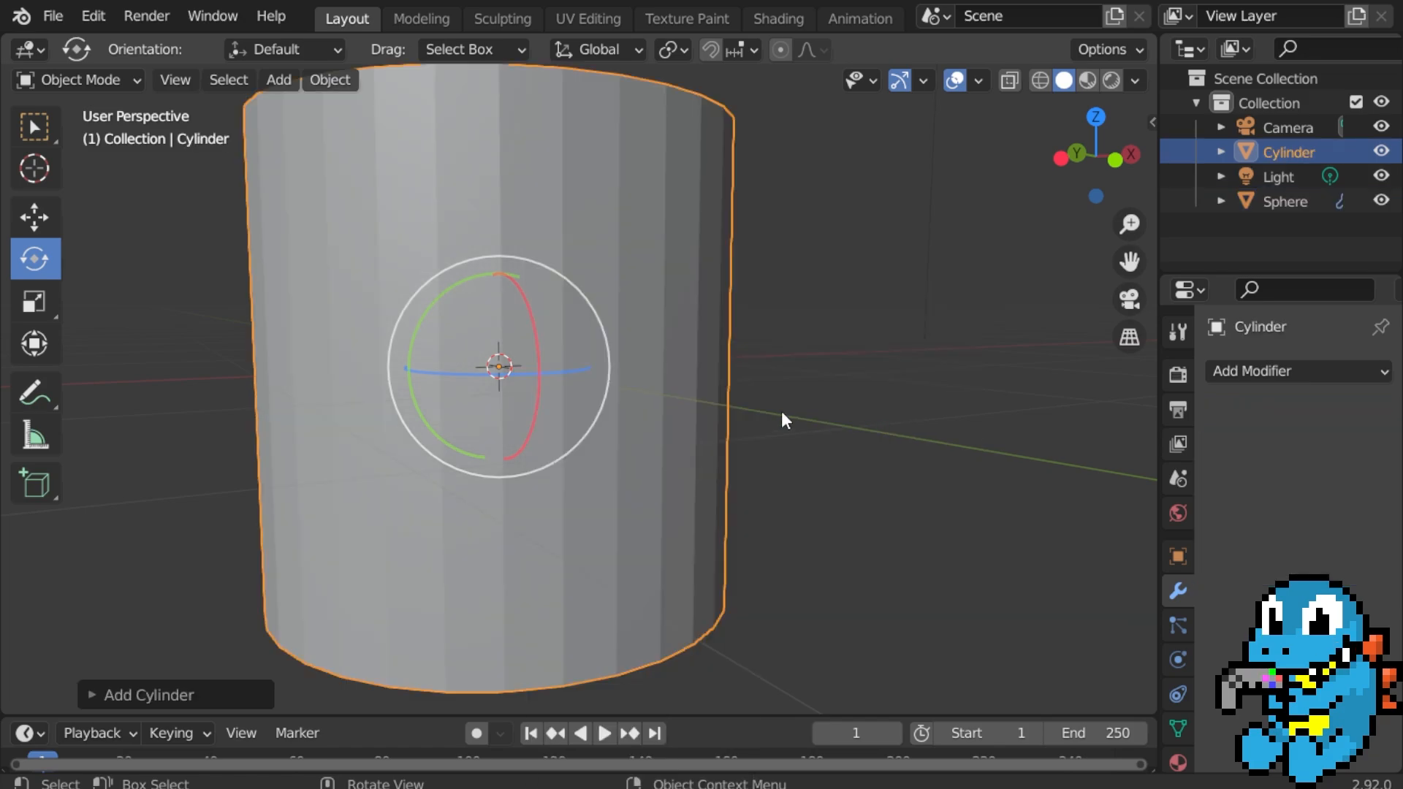
{"action": "scroll", "coordinate": [782, 411], "scroll_direction": "down", "scroll_amount": 4}
{"action": "middle_click_drag", "start_coordinate": [746, 382], "coordinate": [846, 380]}
{"action": "scroll", "coordinate": [746, 391], "scroll_direction": "up", "scroll_amount": 5}
{"action": "scroll", "coordinate": [836, 385], "scroll_direction": "down", "scroll_amount": 6}
{"action": "scroll", "coordinate": [846, 380], "scroll_direction": "up", "scroll_amount": 3}
{"action": "scroll", "coordinate": [748, 256], "scroll_direction": "up", "scroll_amount": 3}
{"action": "scroll", "coordinate": [782, 274], "scroll_direction": "down", "scroll_amount": 7}
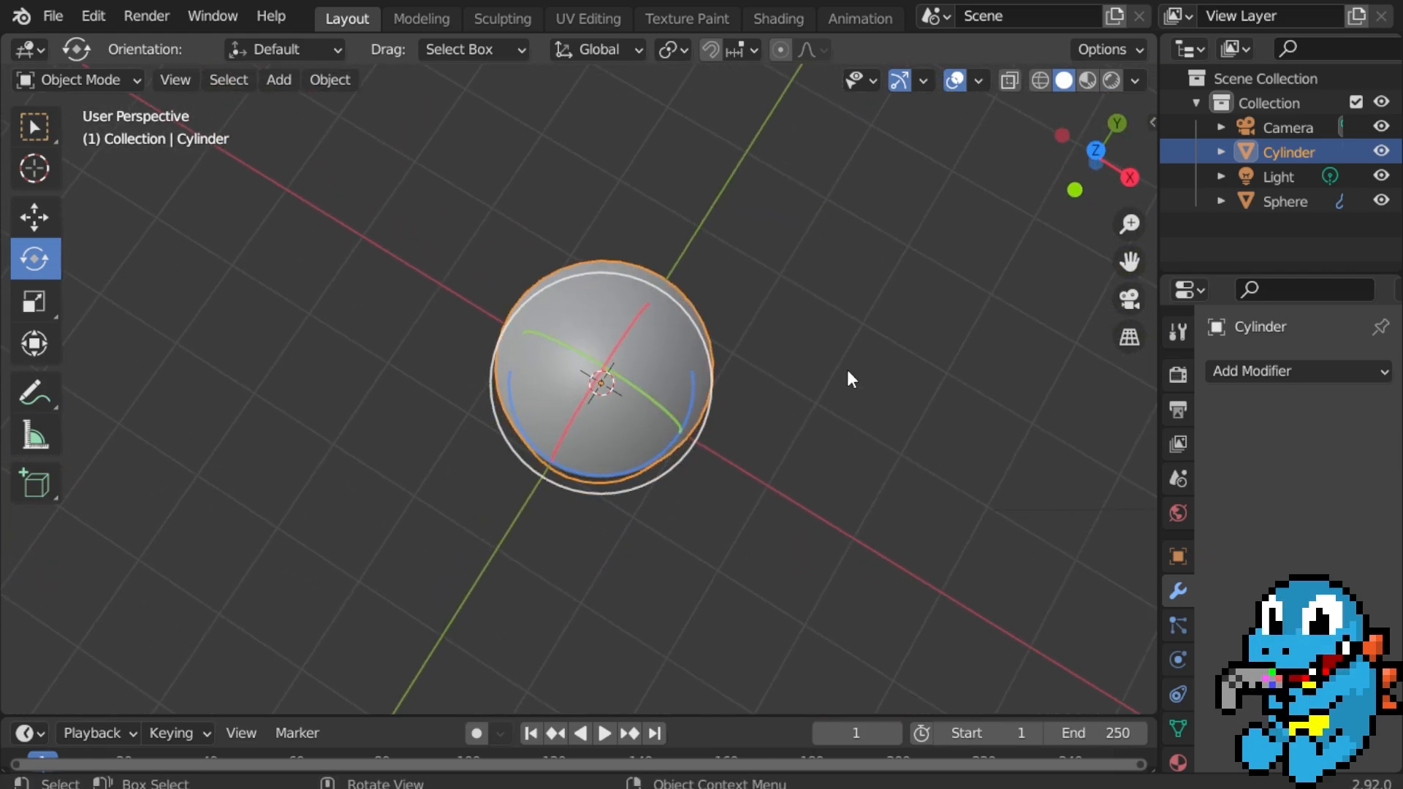
{"action": "left_click", "coordinate": [846, 368]}
{"action": "scroll", "coordinate": [844, 365], "scroll_direction": "up", "scroll_amount": 3}
{"action": "scroll", "coordinate": [820, 368], "scroll_direction": "down", "scroll_amount": 8}
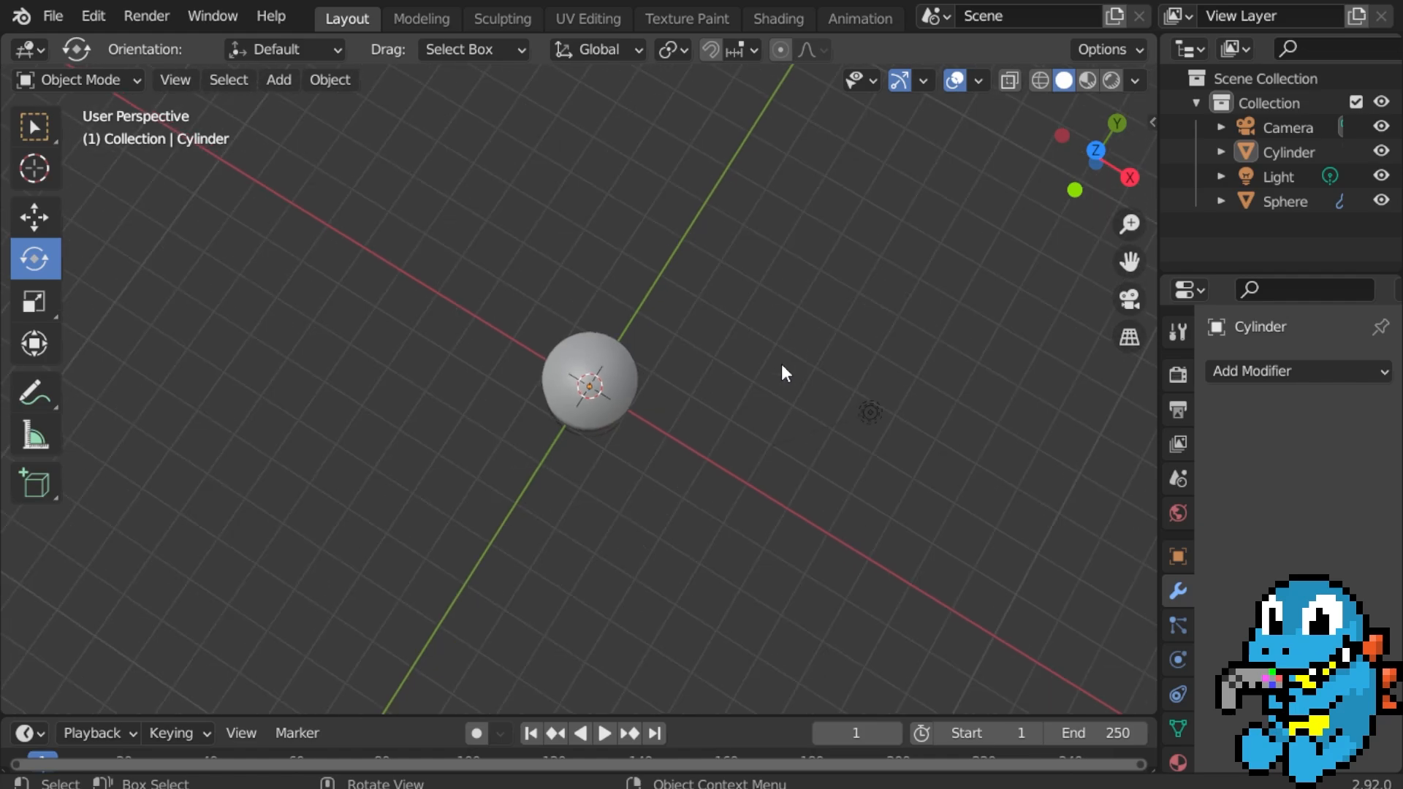
{"action": "scroll", "coordinate": [780, 371], "scroll_direction": "up", "scroll_amount": 2}
{"action": "scroll", "coordinate": [776, 367], "scroll_direction": "up", "scroll_amount": 3}
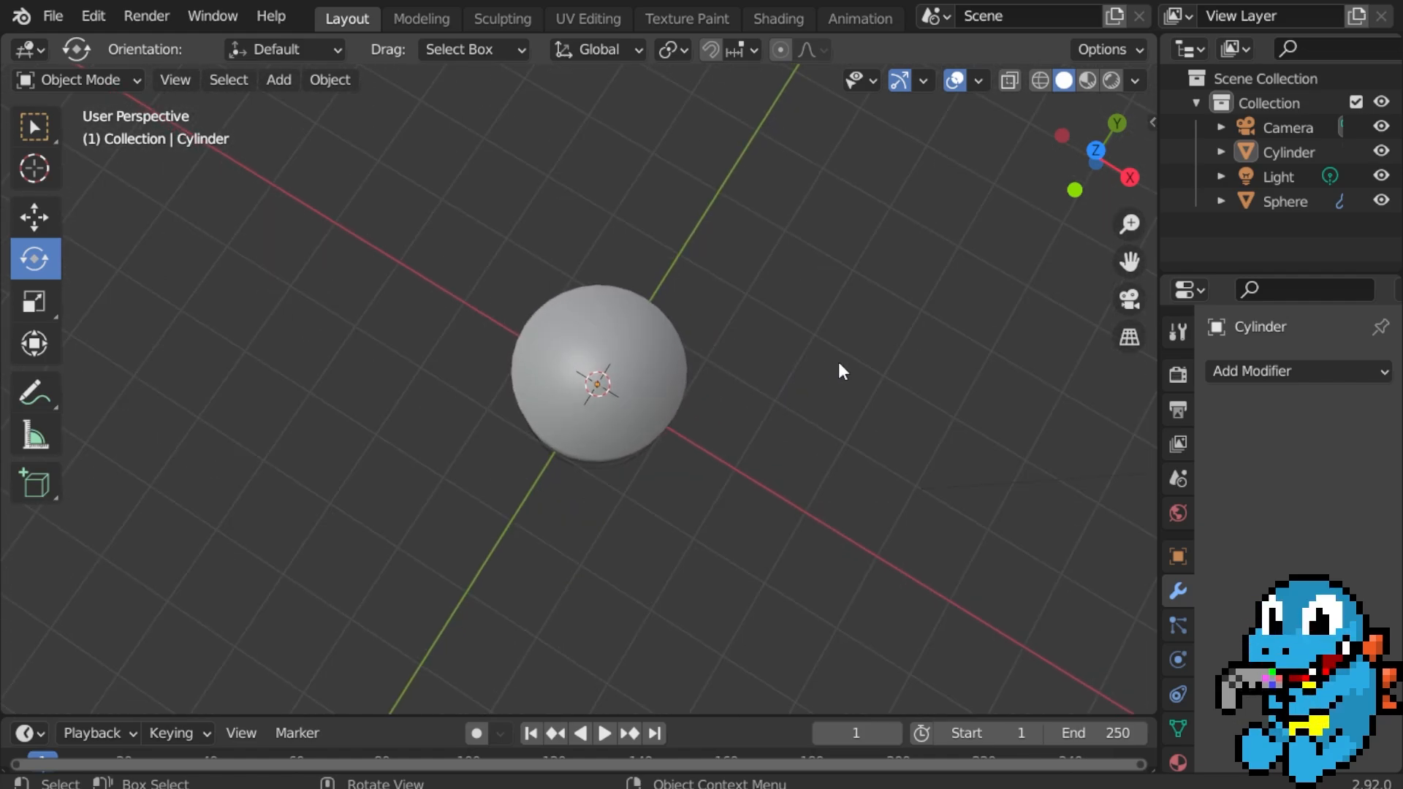
{"action": "scroll", "coordinate": [839, 361], "scroll_direction": "down", "scroll_amount": 5}
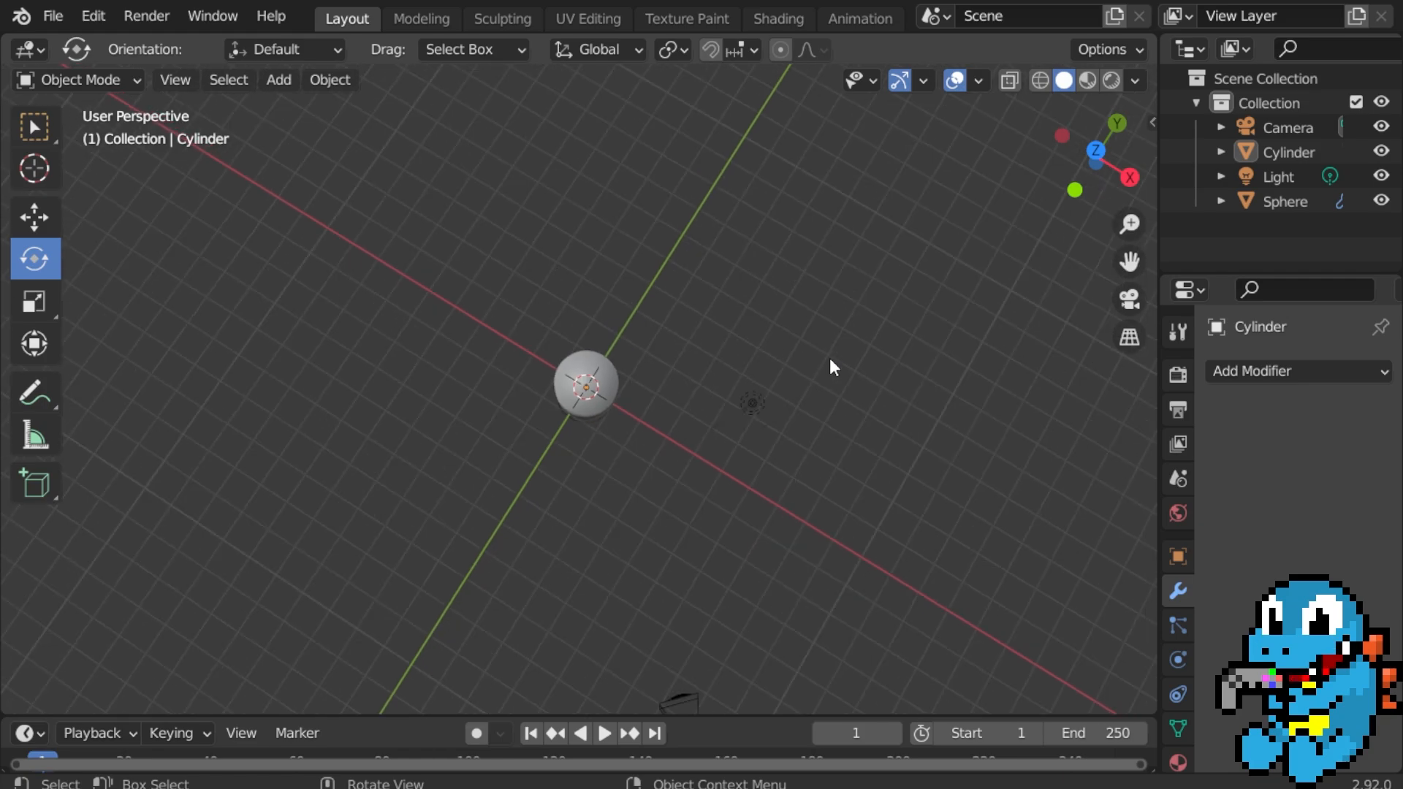
{"action": "scroll", "coordinate": [830, 359], "scroll_direction": "up", "scroll_amount": 3}
Select the cylinder and scale it down uniformly to about half its size so it fits inside the sphere.
{"action": "middle_click_drag", "start_coordinate": [766, 375], "coordinate": [704, 380]}
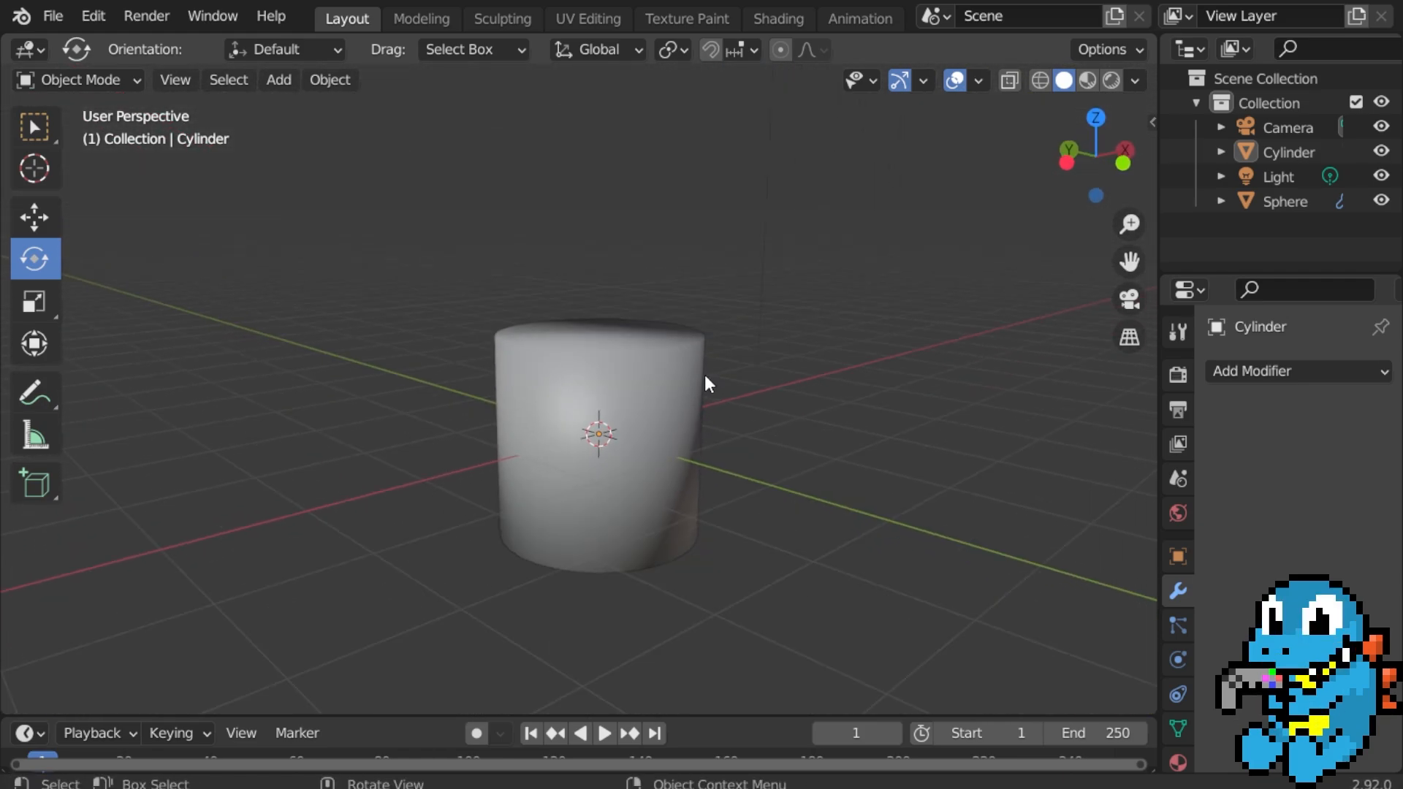
{"action": "left_click", "coordinate": [668, 376]}
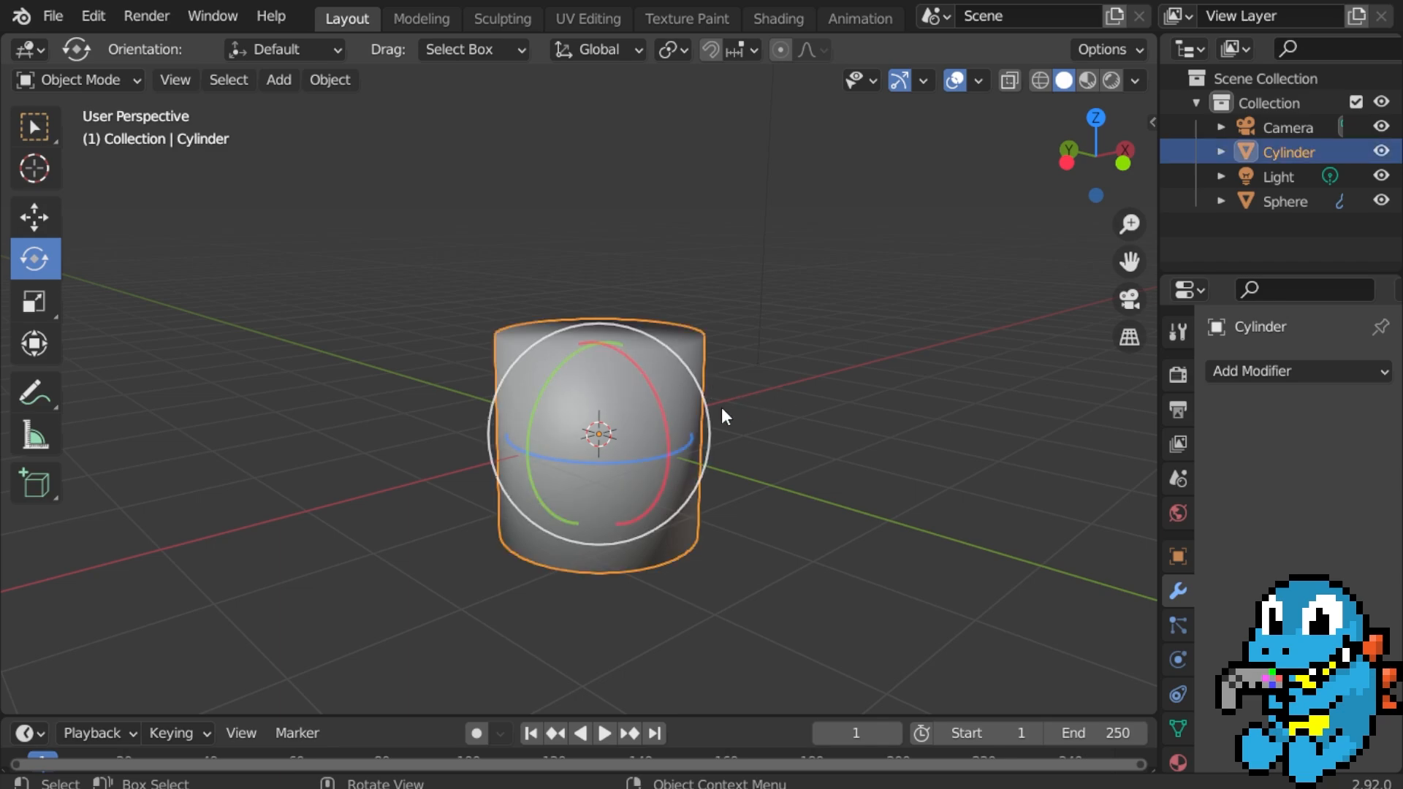
{"action": "key", "text": "s"}
{"action": "left_click", "coordinate": [690, 432]}
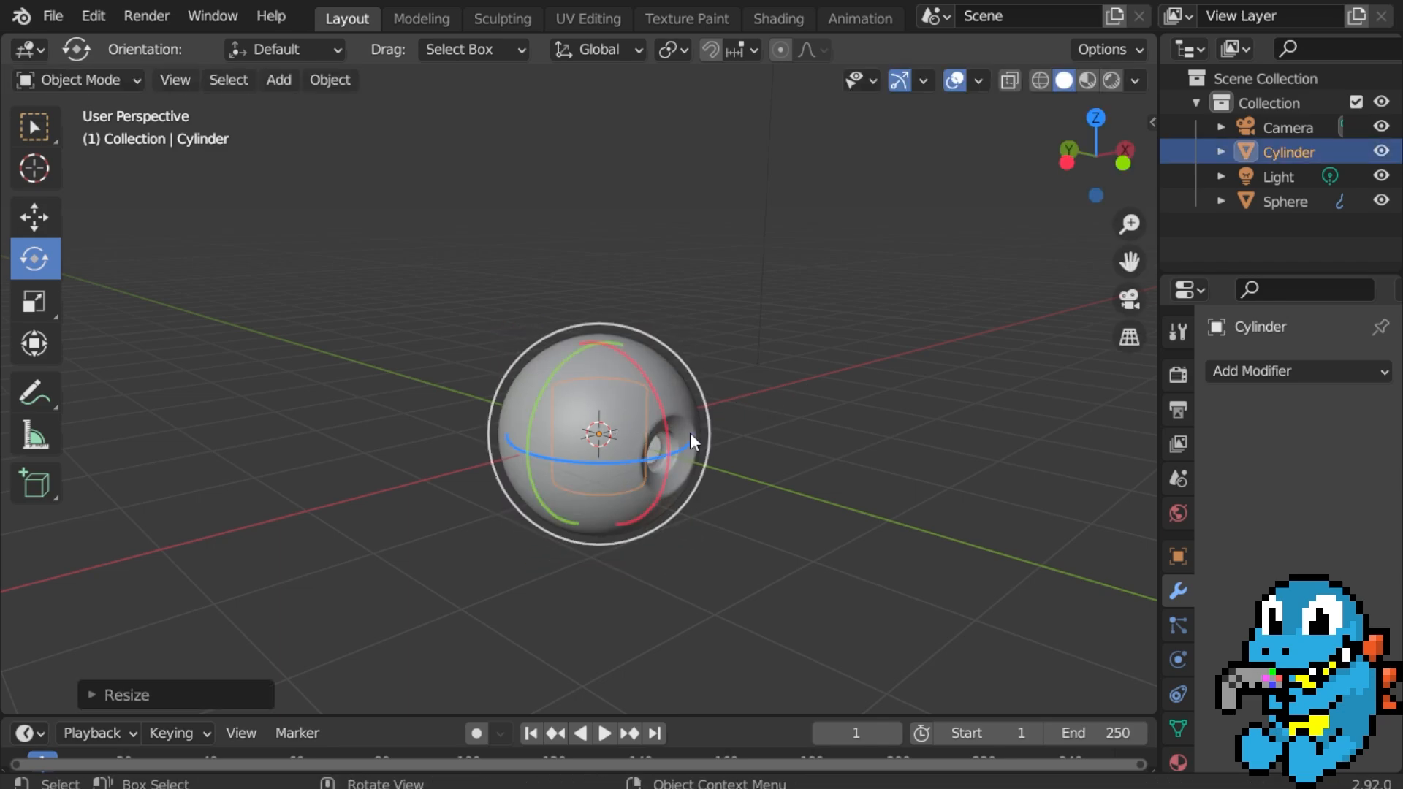
Show the scene in wireframe from the right orthographic view, framed closely on the cylinder inside the sphere.
{"action": "key", "text": "KP_3"}
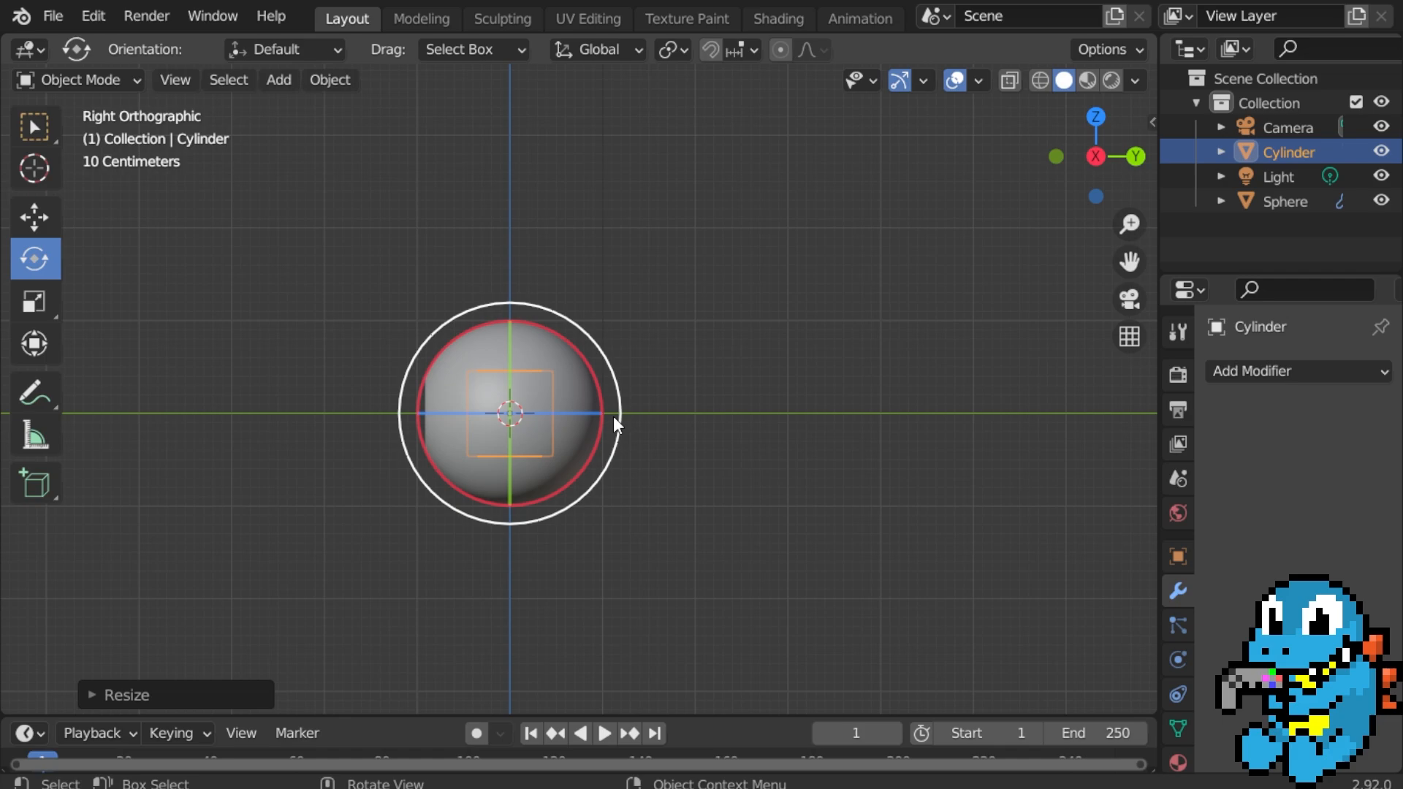
{"action": "key", "text": "z"}
{"action": "left_click", "coordinate": [441, 413]}
{"action": "scroll", "coordinate": [537, 409], "scroll_direction": "up", "scroll_amount": 5}
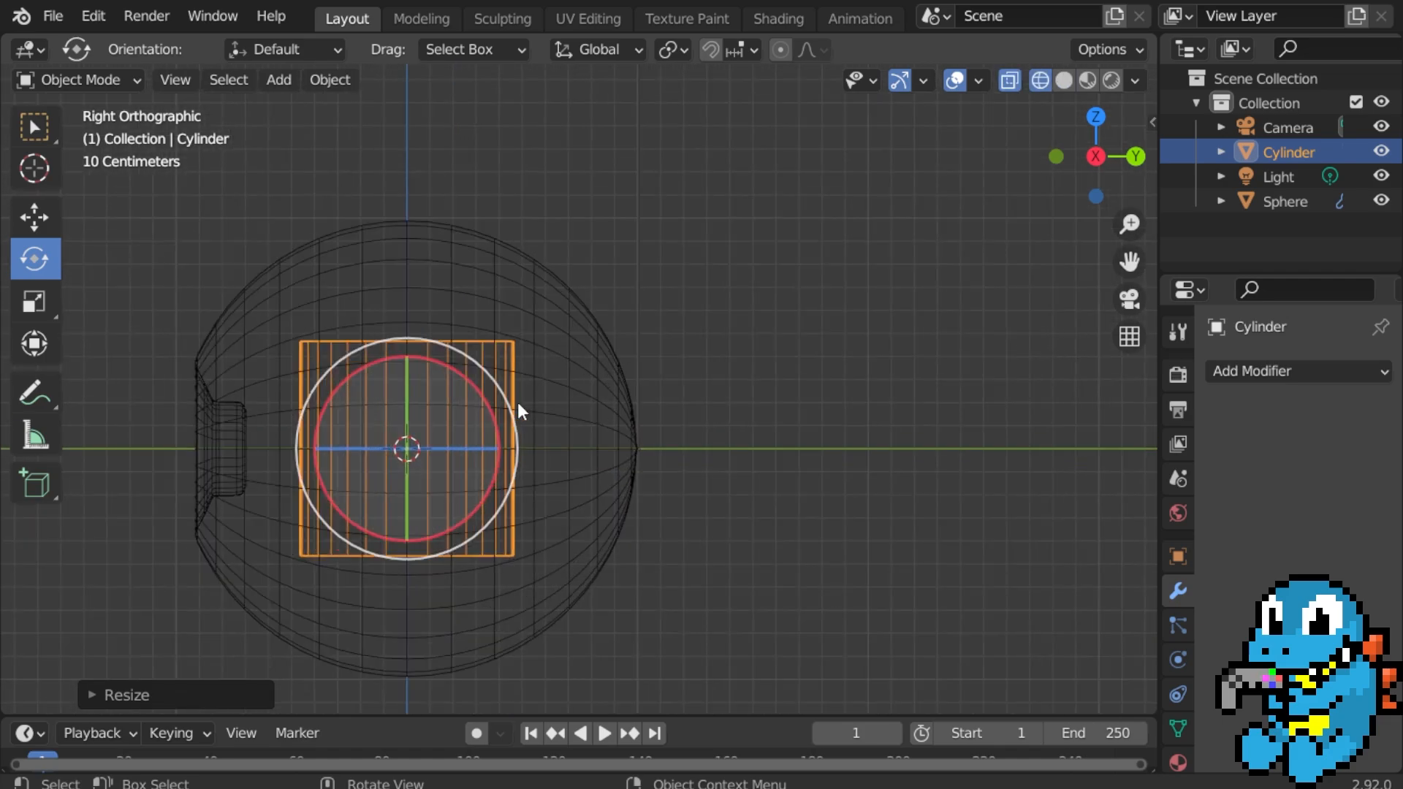
{"action": "middle_click_drag", "start_coordinate": [518, 402], "coordinate": [614, 398], "text": "shift"}
{"action": "scroll", "coordinate": [613, 399], "scroll_direction": "up", "scroll_amount": 2}
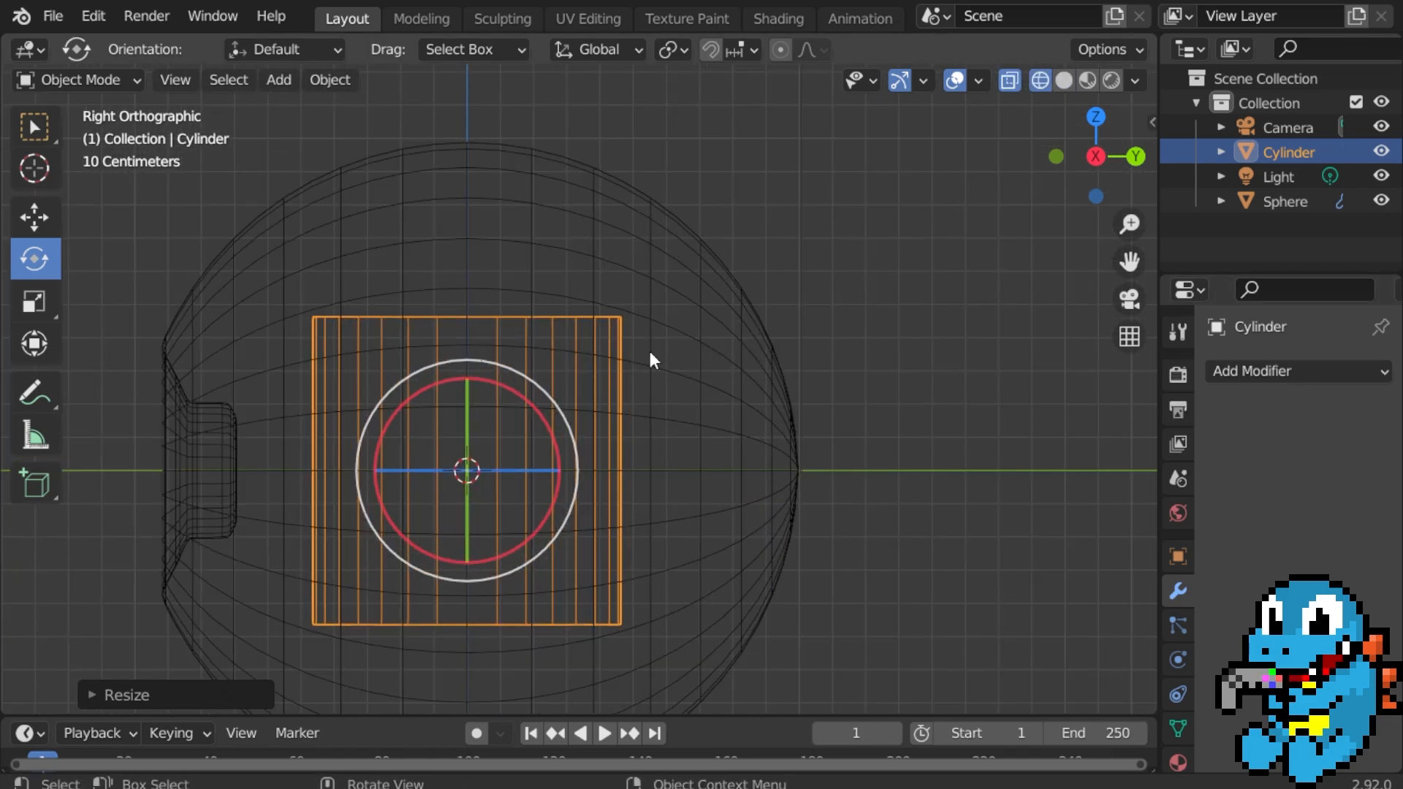
Set the cylinder's X rotation to 90° so its flat end faces the front recess.
{"action": "key", "text": "n"}
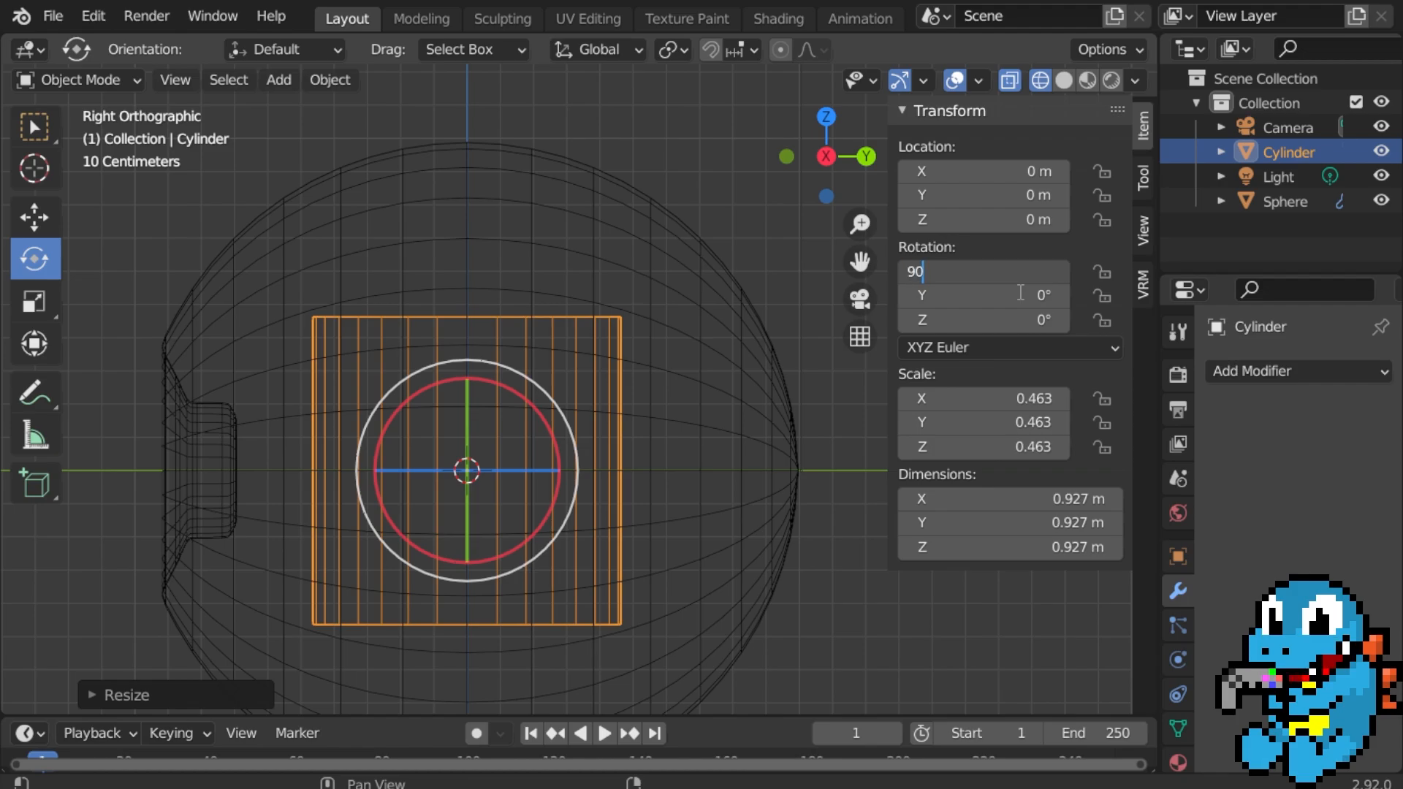
{"action": "key", "text": "Return"}
{"action": "middle_click_drag", "start_coordinate": [475, 476], "coordinate": [610, 459]}
{"action": "key", "text": "n"}
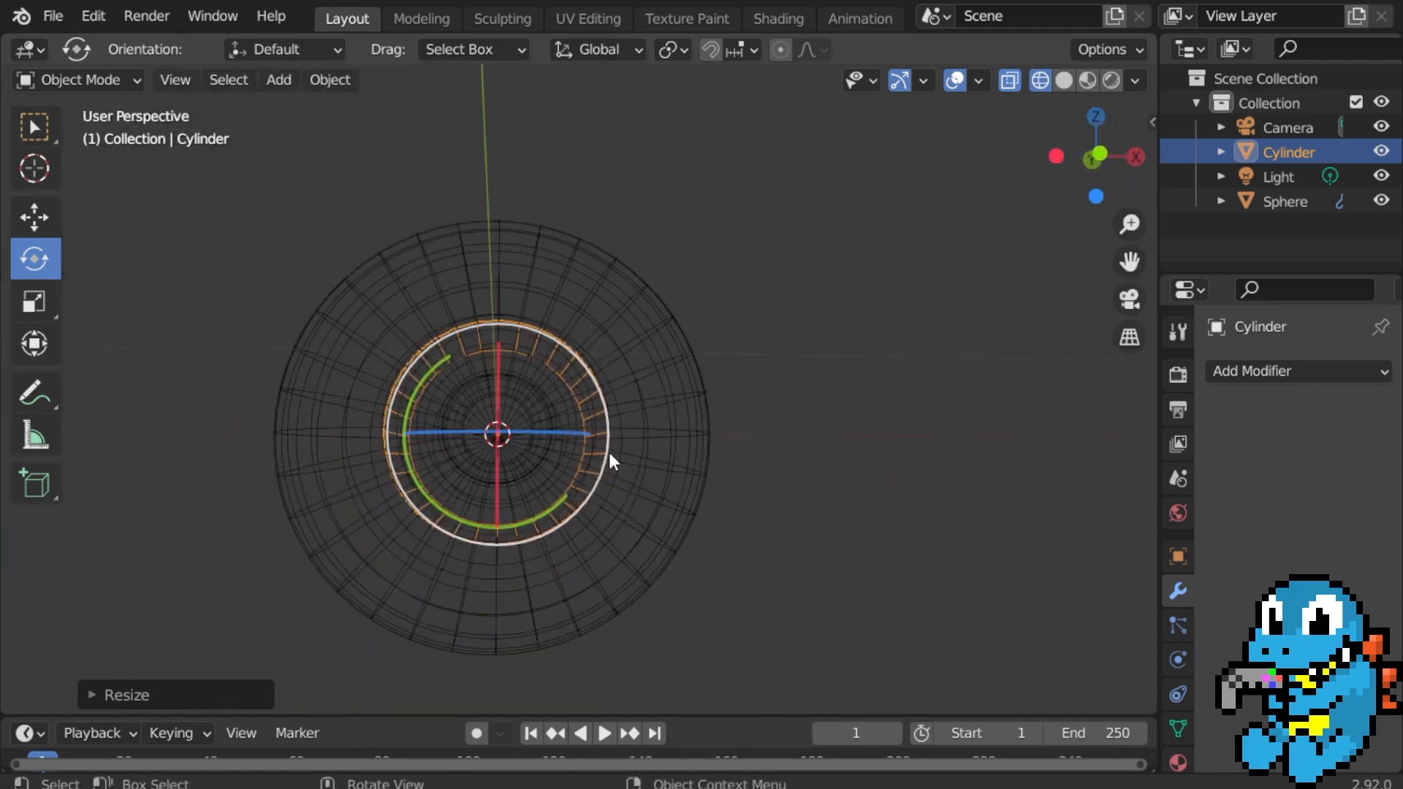
Scale the cylinder down to about the size of the recess's inner opening and display the scene in solid shading.
{"action": "left_click", "coordinate": [628, 410]}
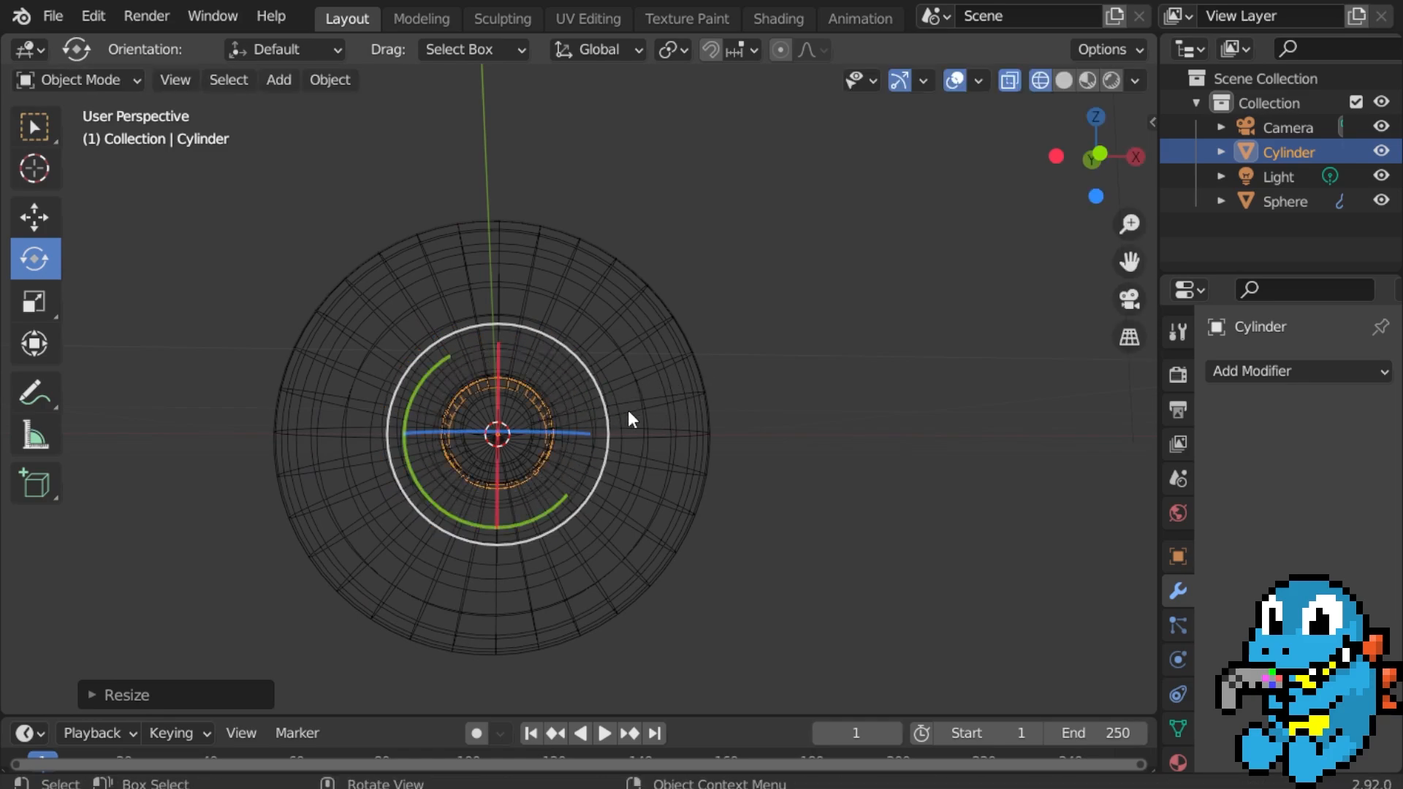
{"action": "key", "text": "z"}
{"action": "left_click", "coordinate": [764, 422]}
{"action": "middle_click_drag", "start_coordinate": [764, 417], "coordinate": [274, 388]}
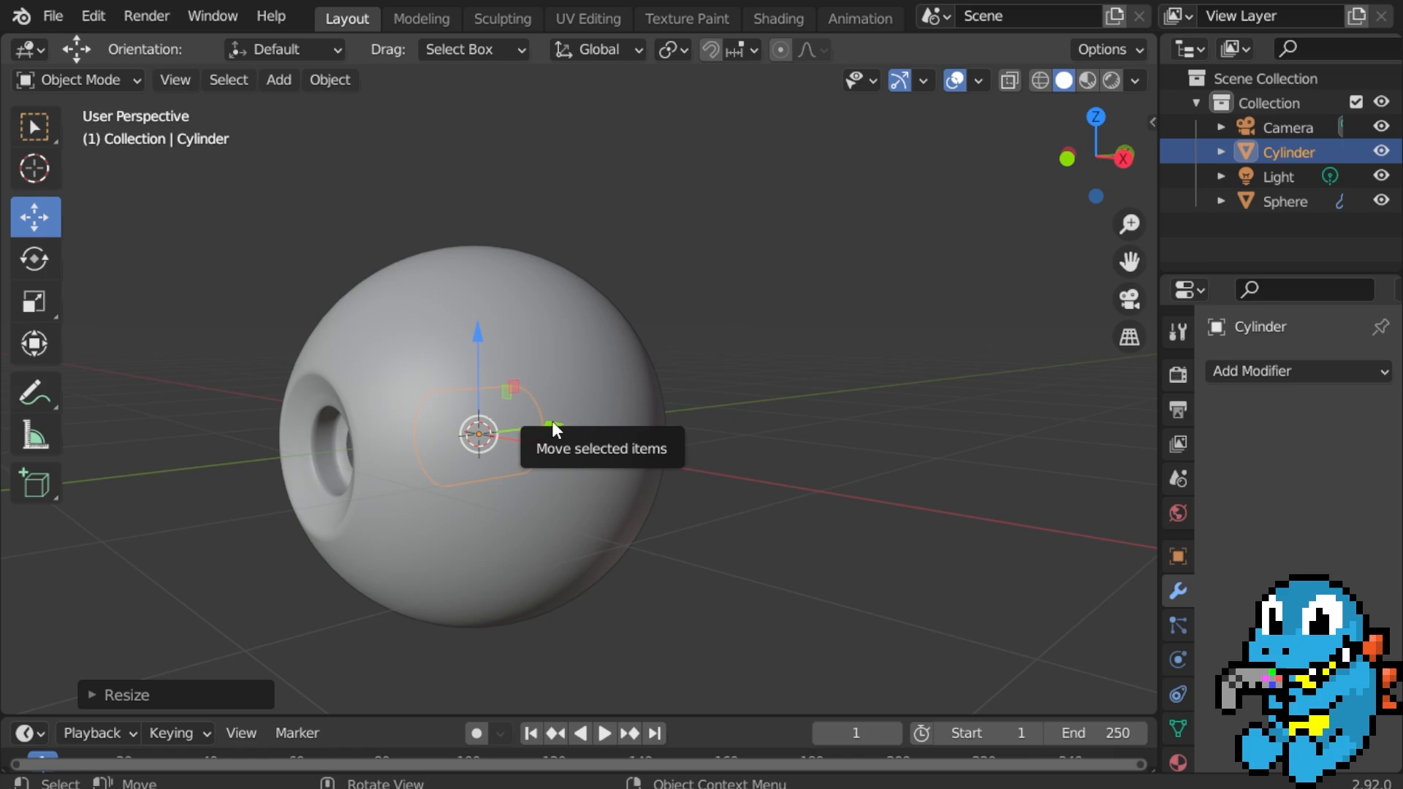
Move the cylinder along Y into the front recess and scale it uniformly to about 0.82.
{"action": "left_click_drag", "start_coordinate": [551, 426], "coordinate": [469, 440]}
{"action": "middle_click_drag", "start_coordinate": [326, 453], "coordinate": [727, 334]}
{"action": "scroll", "coordinate": [475, 440], "scroll_direction": "up", "scroll_amount": 6}
{"action": "scroll", "coordinate": [614, 348], "scroll_direction": "up", "scroll_amount": 4}
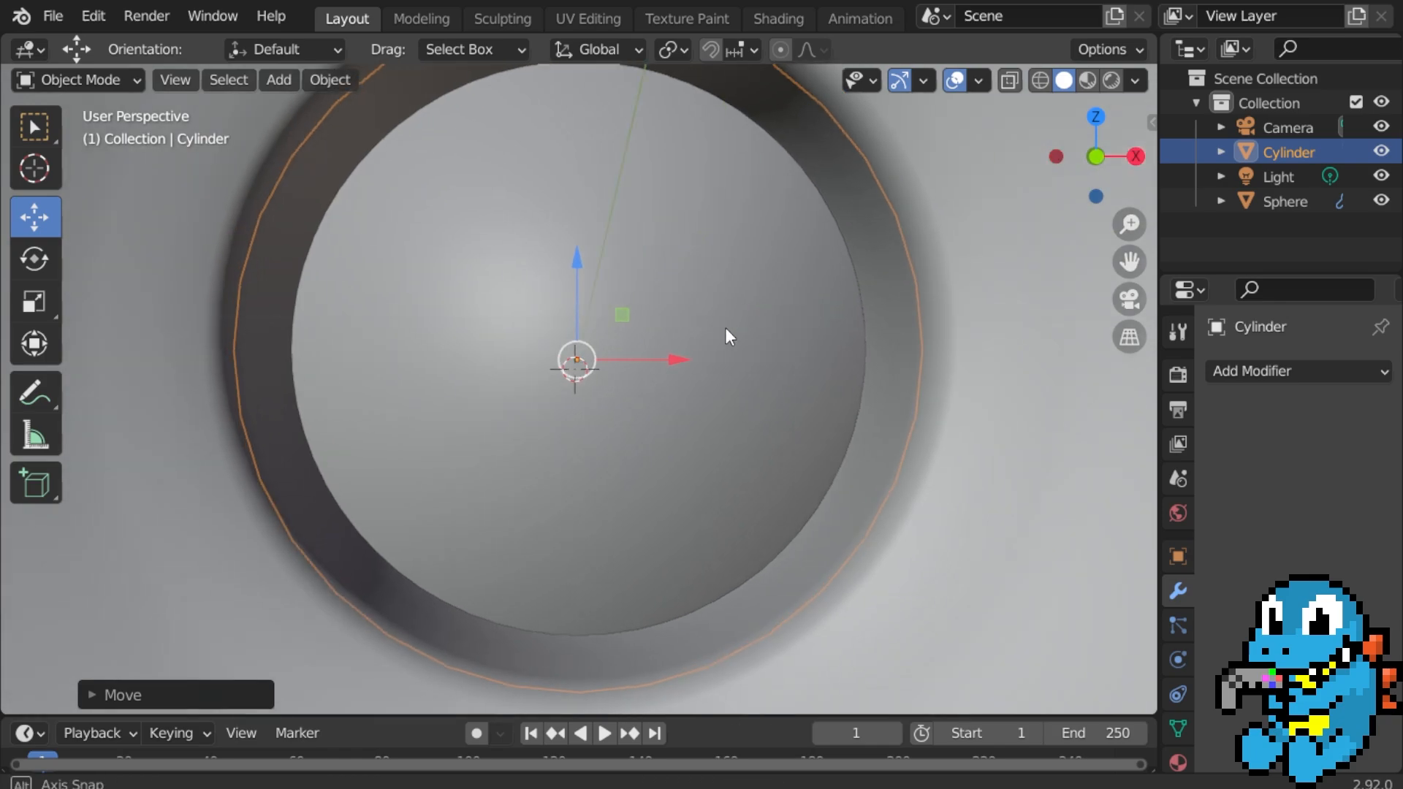
{"action": "key", "text": "s"}
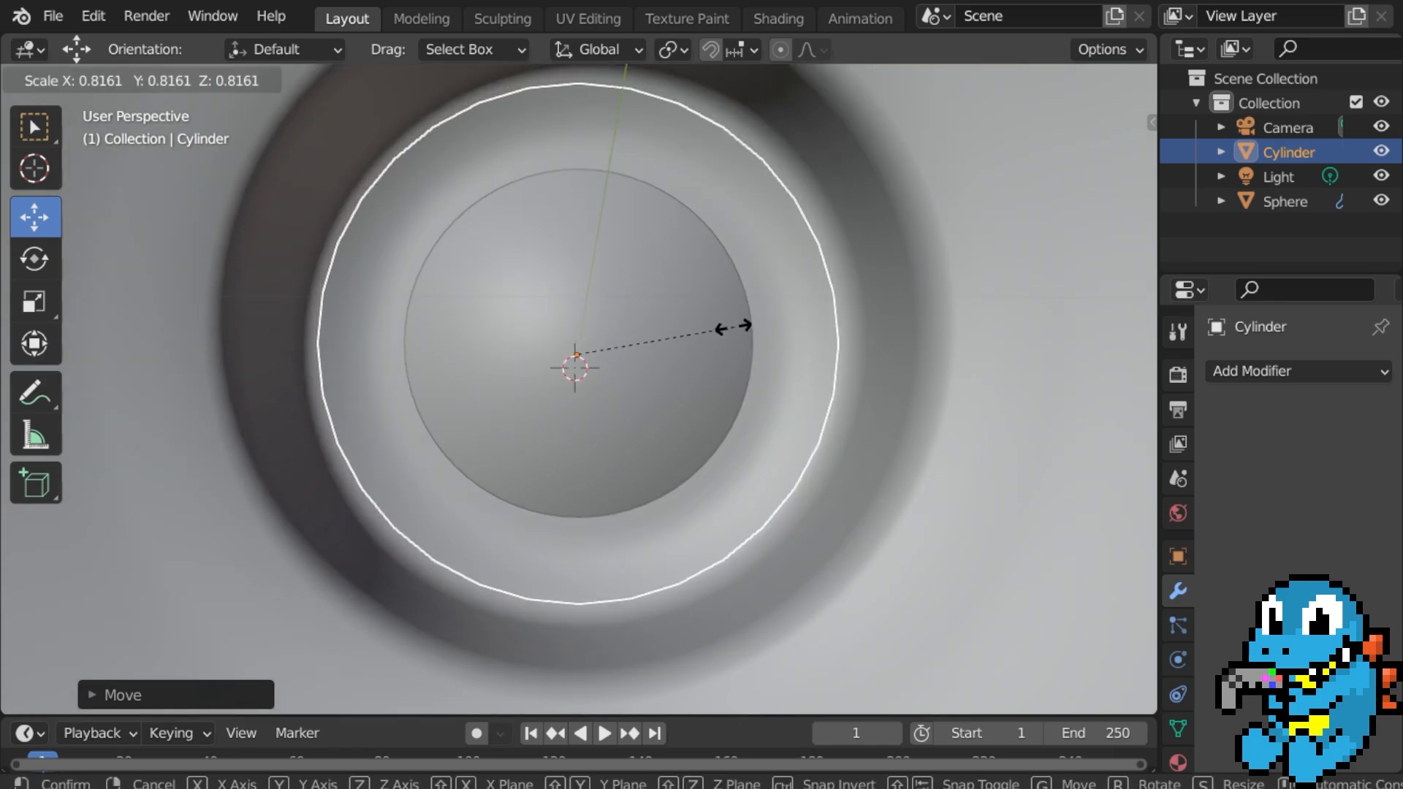
{"action": "left_click", "coordinate": [728, 327]}
Shift the cylinder slightly further forward along Y within the recess opening.
{"action": "middle_click_drag", "start_coordinate": [728, 327], "coordinate": [660, 350]}
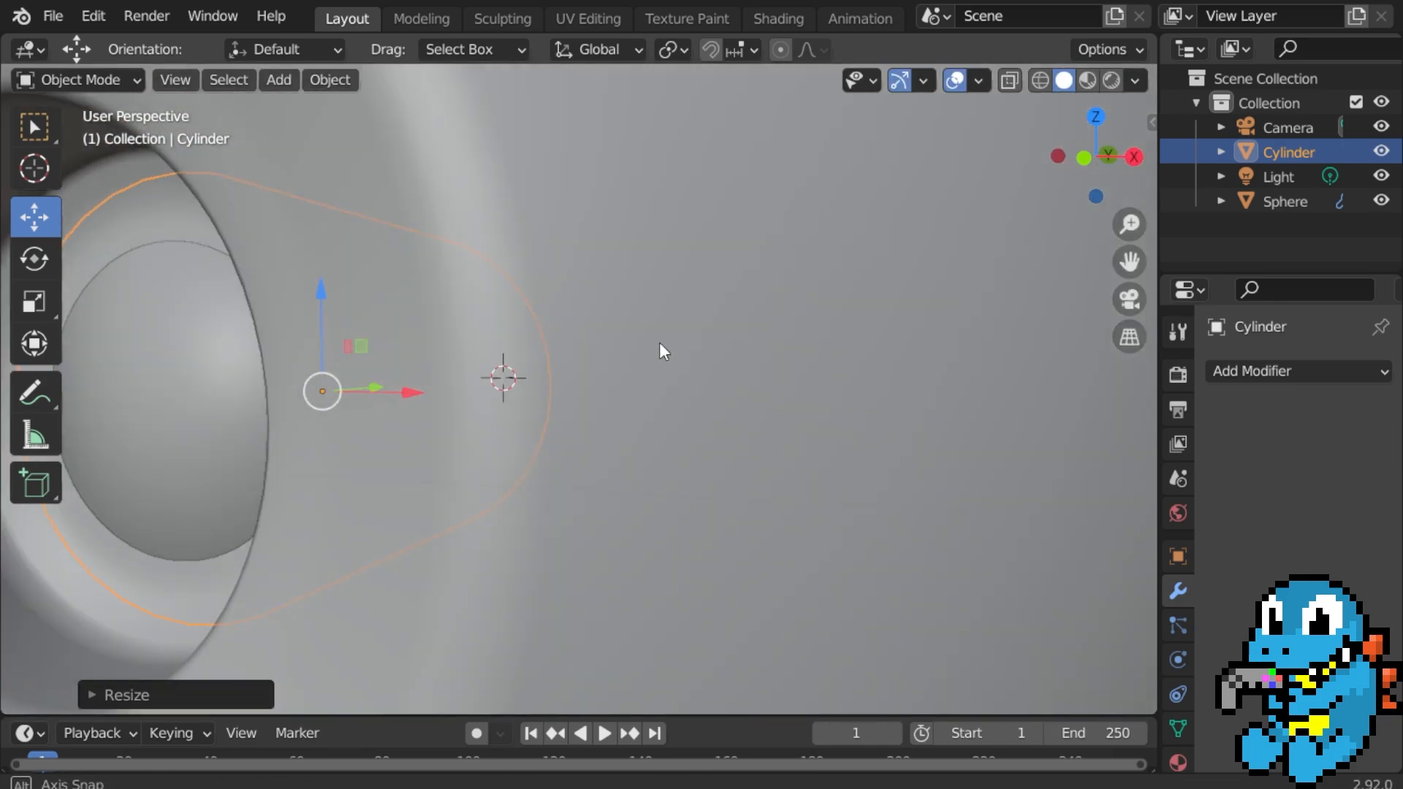
{"action": "scroll", "coordinate": [536, 367], "scroll_direction": "down", "scroll_amount": 4}
{"action": "middle_click_drag", "start_coordinate": [541, 367], "coordinate": [633, 423]}
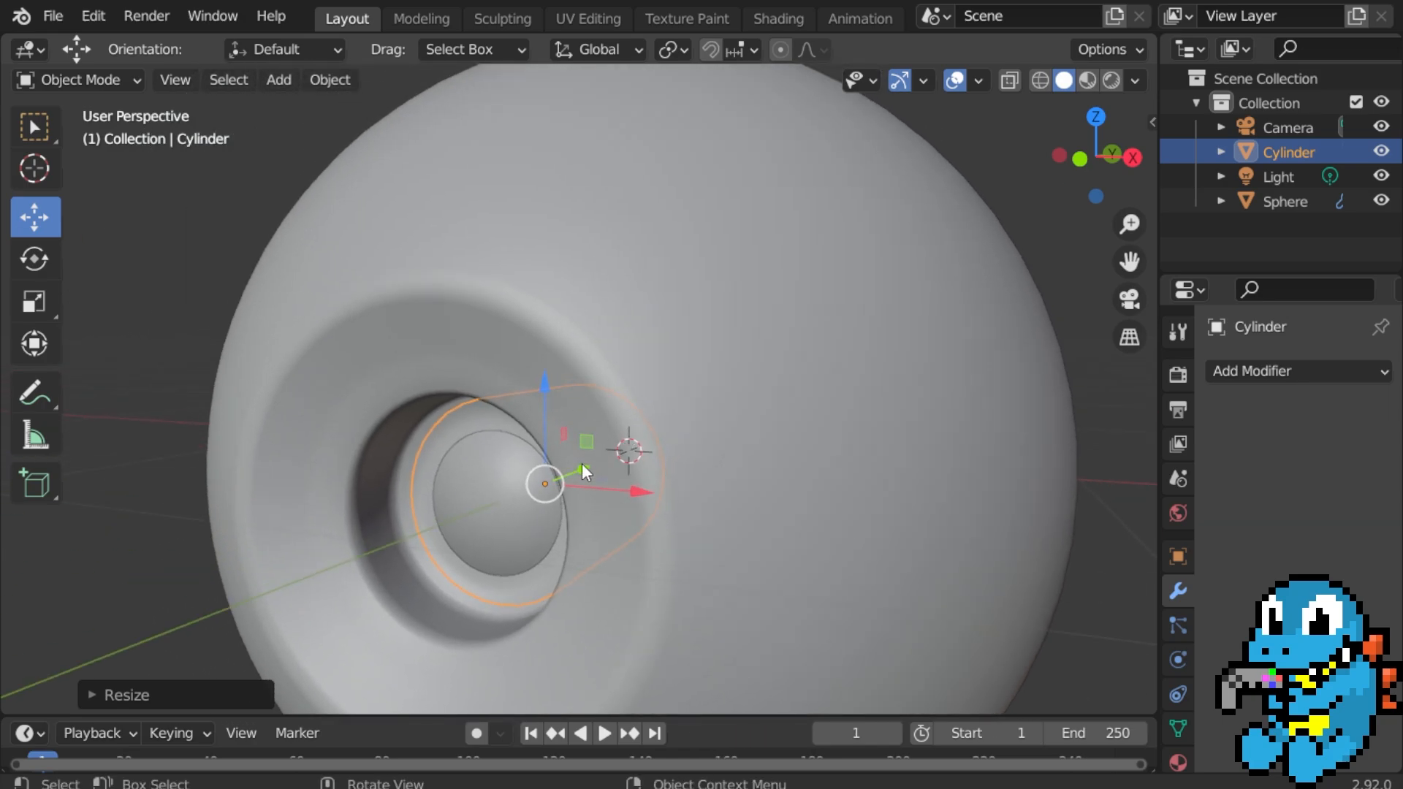
{"action": "left_click_drag", "start_coordinate": [581, 463], "coordinate": [539, 482]}
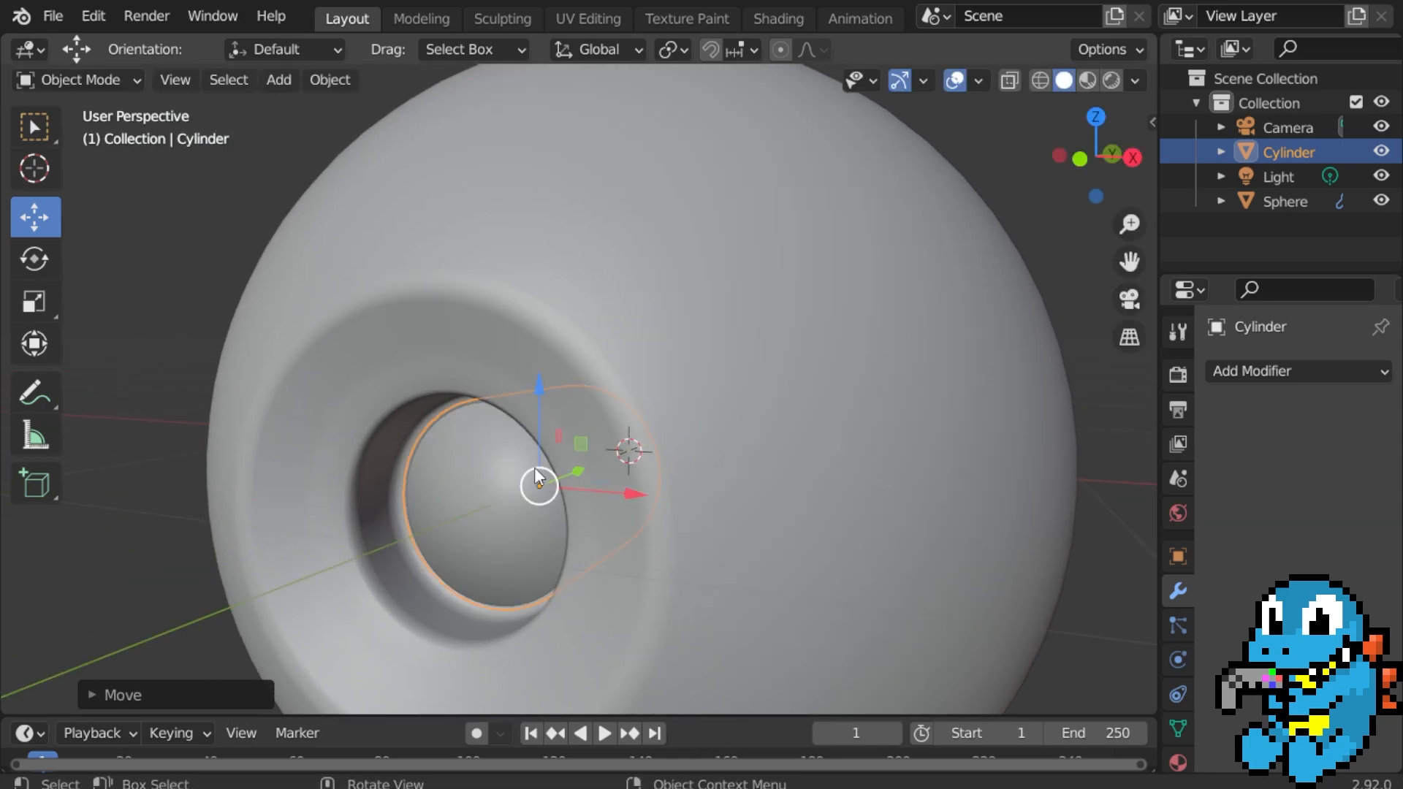
{"action": "middle_click_drag", "start_coordinate": [538, 482], "coordinate": [589, 453]}
{"action": "scroll", "coordinate": [592, 453], "scroll_direction": "down", "scroll_amount": 3}
{"action": "scroll", "coordinate": [789, 392], "scroll_direction": "up", "scroll_amount": 4}
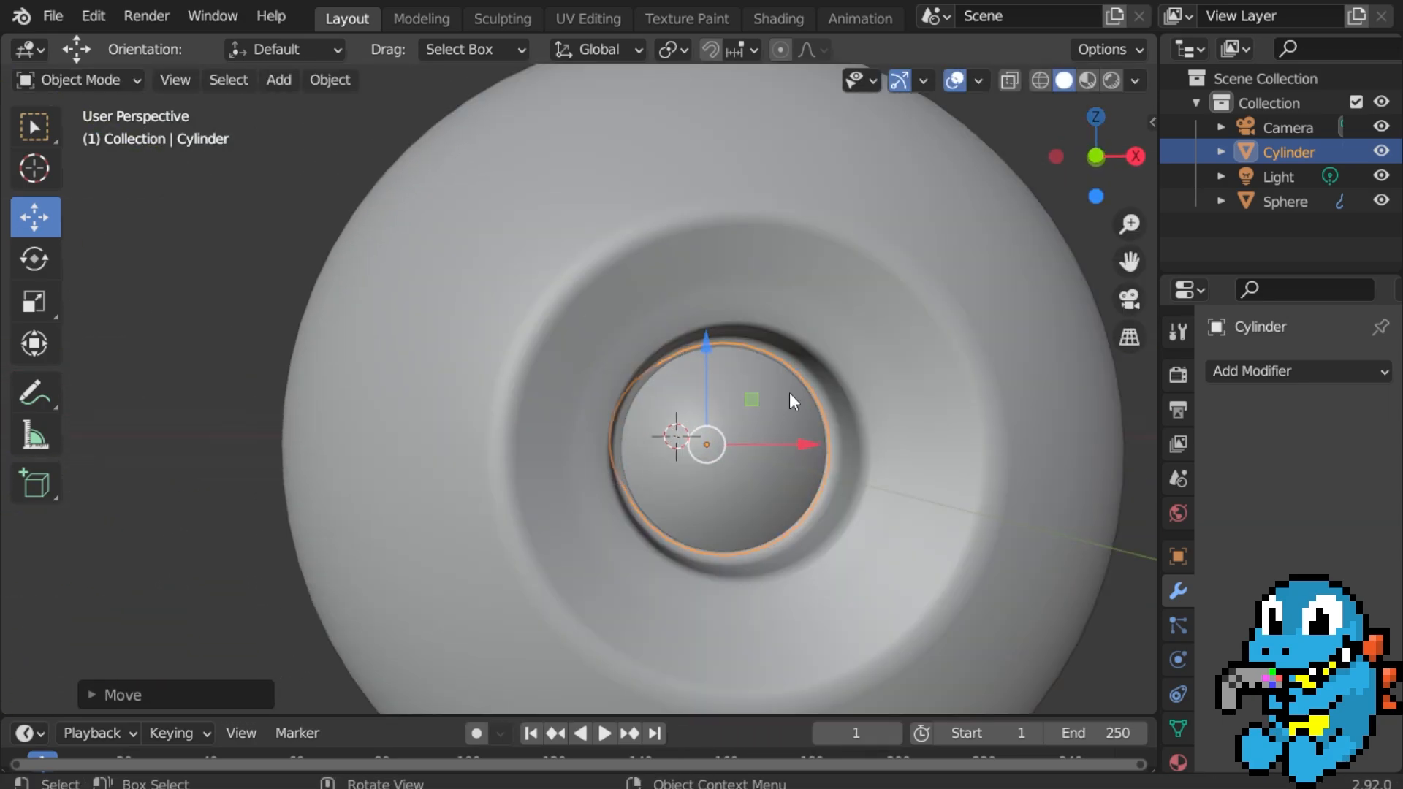
Scale the cylinder down slightly to leave a gap inside the recess, and deselect it.
{"action": "middle_click_drag", "start_coordinate": [910, 380], "coordinate": [729, 465]}
{"action": "key", "text": "s"}
{"action": "left_click", "coordinate": [811, 377]}
{"action": "scroll", "coordinate": [605, 442], "scroll_direction": "down", "scroll_amount": 5}
{"action": "left_click", "coordinate": [918, 464]}
{"action": "scroll", "coordinate": [602, 432], "scroll_direction": "up", "scroll_amount": 2}
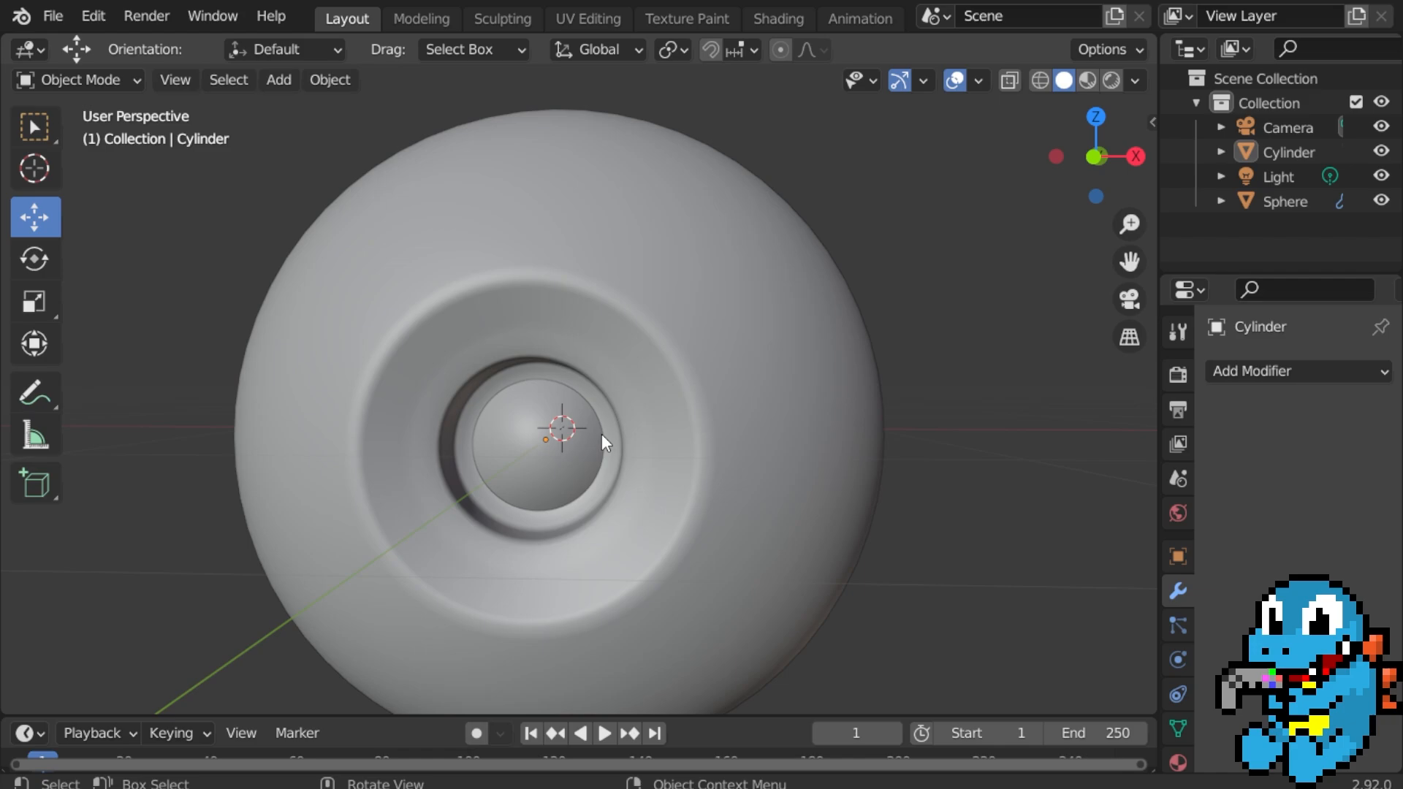
Circle-select the sphere's recess faces around the cylinder in edit mode from the front orthographic view.
{"action": "middle_click_drag", "start_coordinate": [679, 423], "coordinate": [479, 432]}
{"action": "scroll", "coordinate": [778, 408], "scroll_direction": "down", "scroll_amount": 3}
{"action": "scroll", "coordinate": [480, 432], "scroll_direction": "up", "scroll_amount": 3}
{"action": "middle_click_drag", "start_coordinate": [395, 431], "coordinate": [655, 404], "text": "shift"}
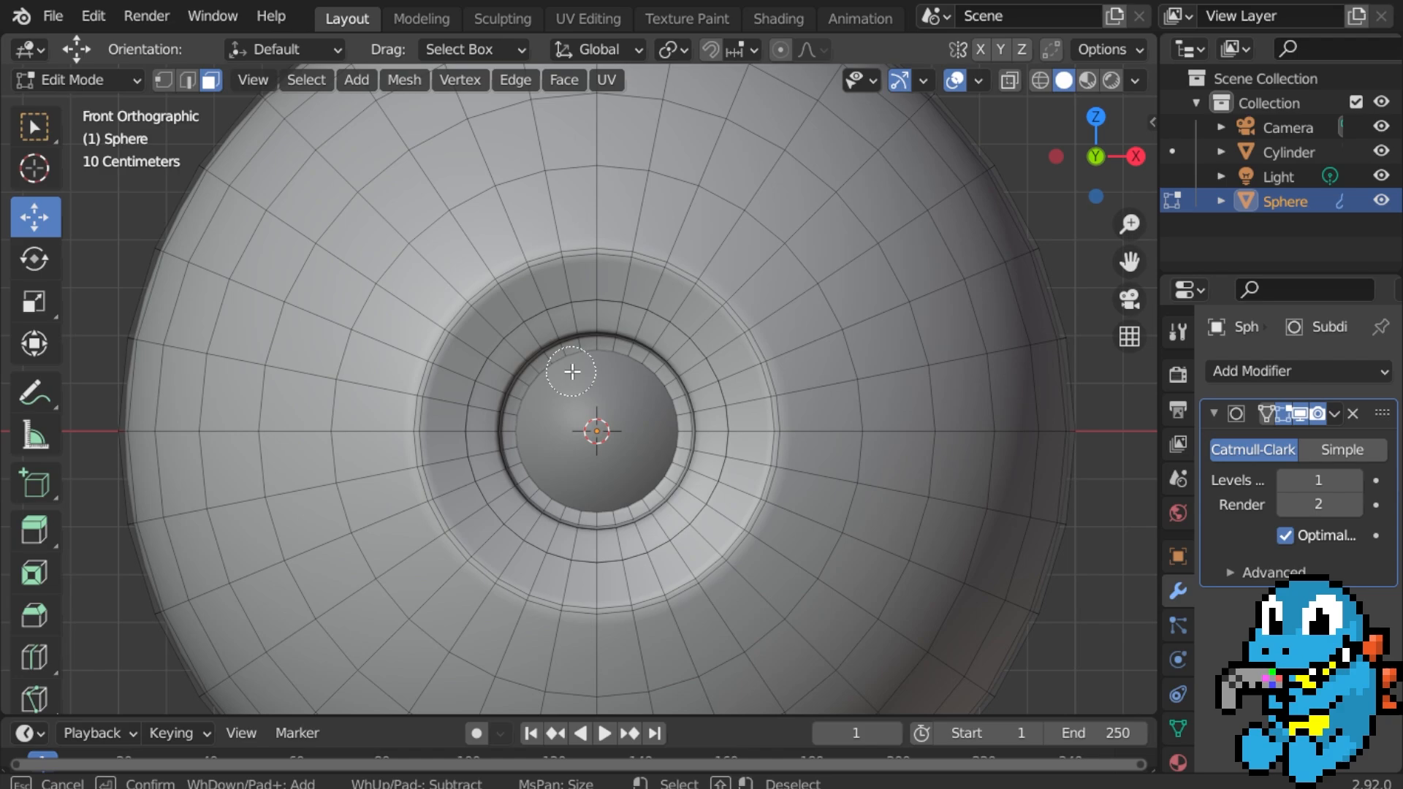
{"action": "mouse_move", "coordinate": [601, 381]}
{"action": "left_mouse_down"}
{"action": "mouse_move", "coordinate": [555, 380]}
{"action": "mouse_move", "coordinate": [671, 451]}
{"action": "left_mouse_up"}
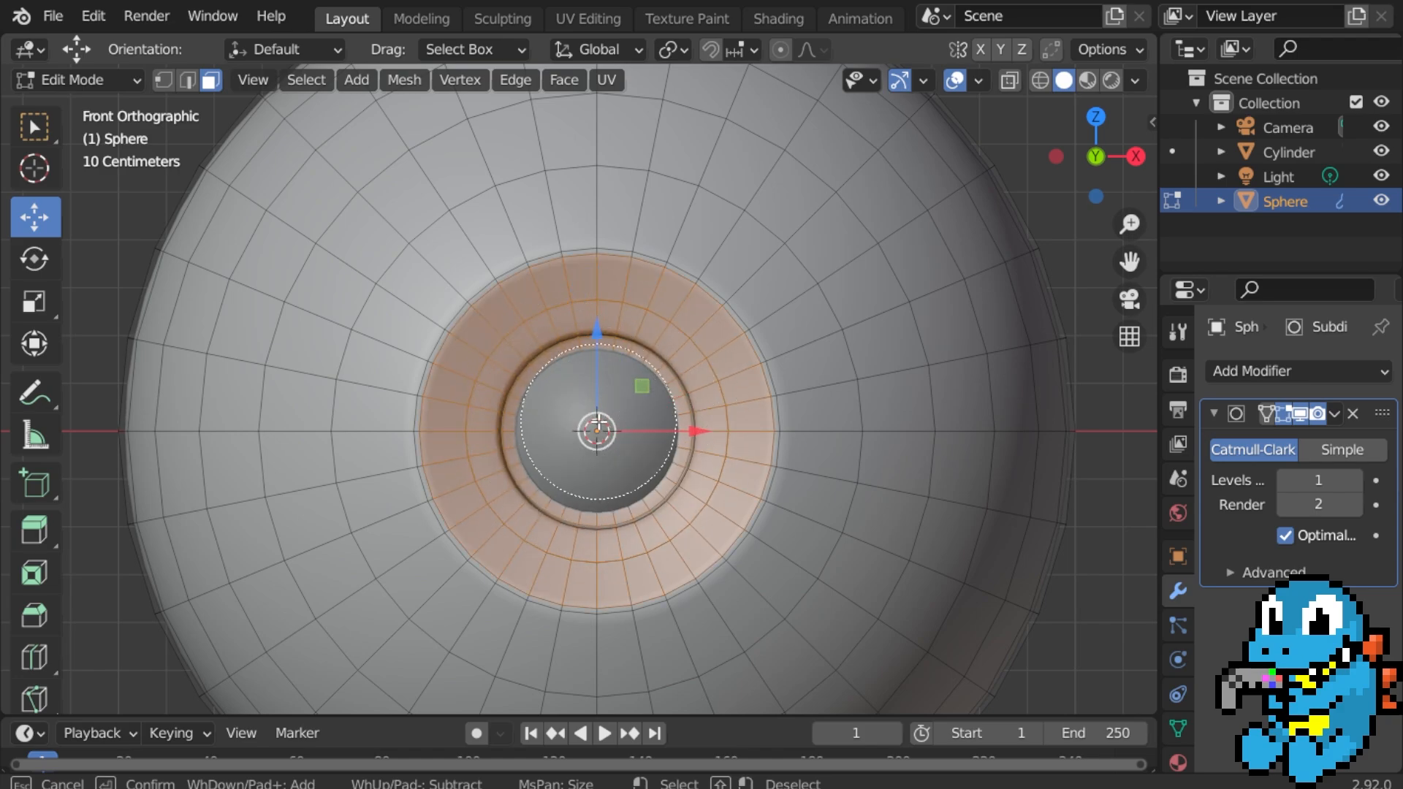
{"action": "key", "text": "Escape"}
Try to add the remaining recess faces to the selection with circle select, and undo the last selection change.
{"action": "middle_click_drag", "start_coordinate": [599, 422], "coordinate": [636, 489]}
{"action": "scroll", "coordinate": [492, 426], "scroll_direction": "down", "scroll_amount": 5}
{"action": "scroll", "coordinate": [632, 429], "scroll_direction": "up", "scroll_amount": 3}
{"action": "key", "text": "c"}
{"action": "key", "text": "Escape"}
{"action": "scroll", "coordinate": [595, 545], "scroll_direction": "down", "scroll_amount": 4}
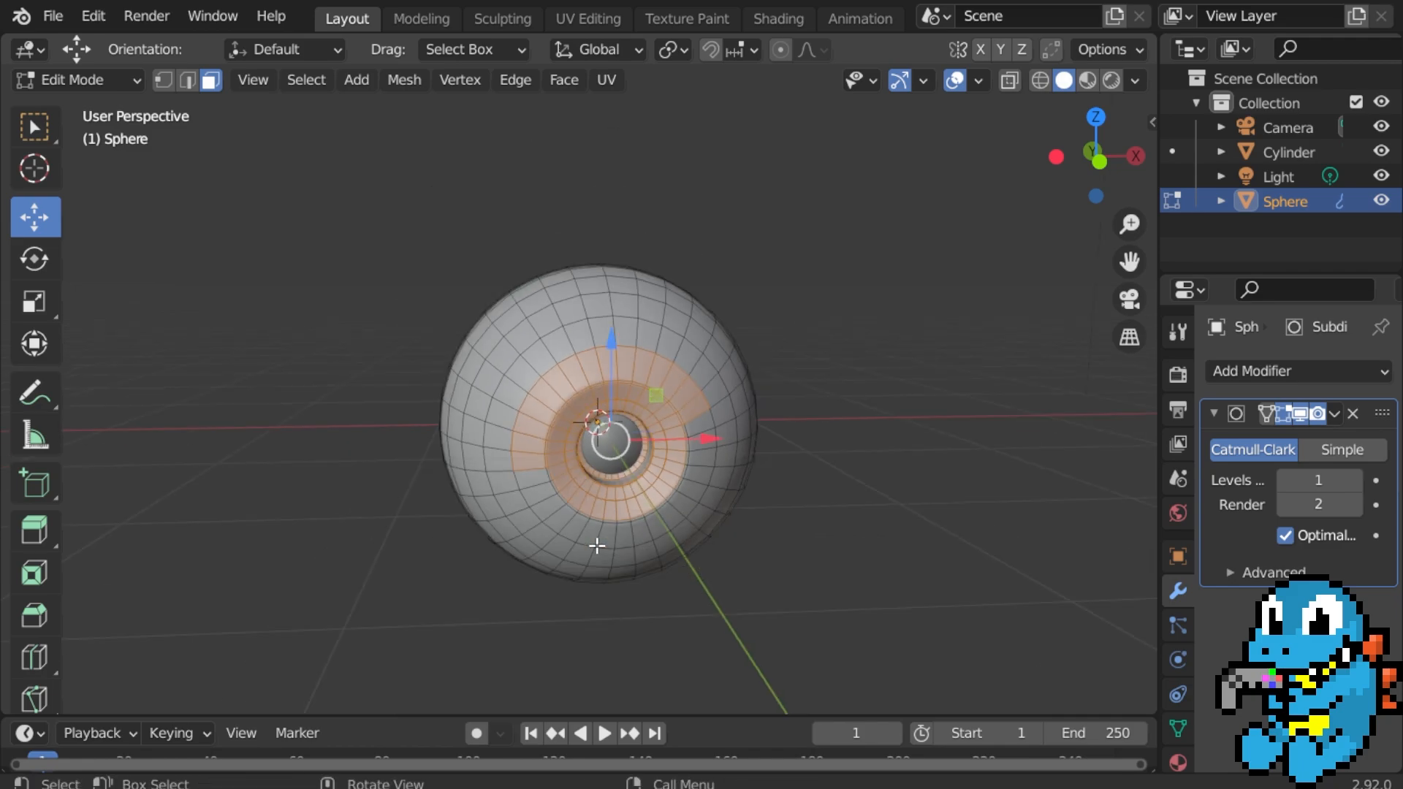
{"action": "middle_click_drag", "start_coordinate": [594, 545], "coordinate": [537, 479]}
{"action": "scroll", "coordinate": [537, 479], "scroll_direction": "up", "scroll_amount": 3}
{"action": "key", "text": "c"}
{"action": "left_click_drag", "start_coordinate": [533, 476], "coordinate": [717, 424]}
{"action": "key", "text": "Escape"}
{"action": "mouse_move", "coordinate": [720, 365]}
{"action": "middle_mouse_down"}
{"action": "mouse_move", "coordinate": [498, 418]}
{"action": "mouse_move", "coordinate": [764, 431]}
{"action": "mouse_move", "coordinate": [623, 452]}
{"action": "mouse_move", "coordinate": [768, 537]}
{"action": "mouse_move", "coordinate": [771, 399]}
{"action": "middle_mouse_up"}
{"action": "key", "text": "ctrl+z"}
Turn off the Subdivision modifier's viewport display and circle-select the remaining inner faces of the recess.
{"action": "scroll", "coordinate": [623, 452], "scroll_direction": "up", "scroll_amount": 3}
{"action": "left_click", "coordinate": [1297, 414]}
{"action": "key", "text": "c"}
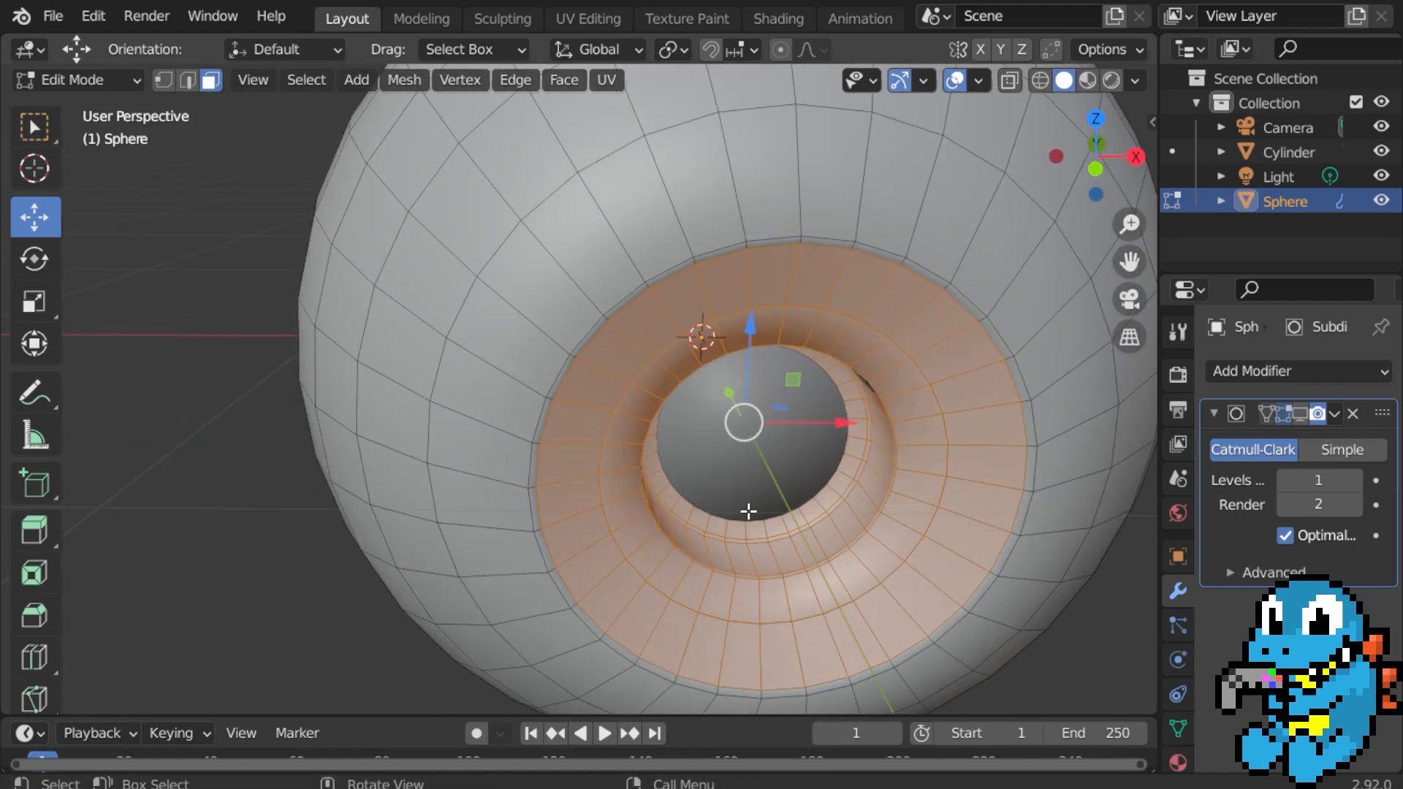
{"action": "middle_click_drag", "start_coordinate": [752, 507], "coordinate": [957, 468]}
{"action": "key", "text": "c"}
{"action": "left_click", "coordinate": [284, 584]}
{"action": "key", "text": "Escape"}
Deselect the stray faces on the sphere's side and back, keeping only the recess faces selected.
{"action": "scroll", "coordinate": [441, 398], "scroll_direction": "up", "scroll_amount": 3}
{"action": "scroll", "coordinate": [409, 401], "scroll_direction": "down", "scroll_amount": 5}
{"action": "scroll", "coordinate": [786, 448], "scroll_direction": "down", "scroll_amount": 3}
{"action": "mouse_move", "coordinate": [786, 448]}
{"action": "middle_mouse_down"}
{"action": "mouse_move", "coordinate": [714, 461]}
{"action": "mouse_move", "coordinate": [595, 408]}
{"action": "middle_mouse_up"}
{"action": "key", "text": "c"}
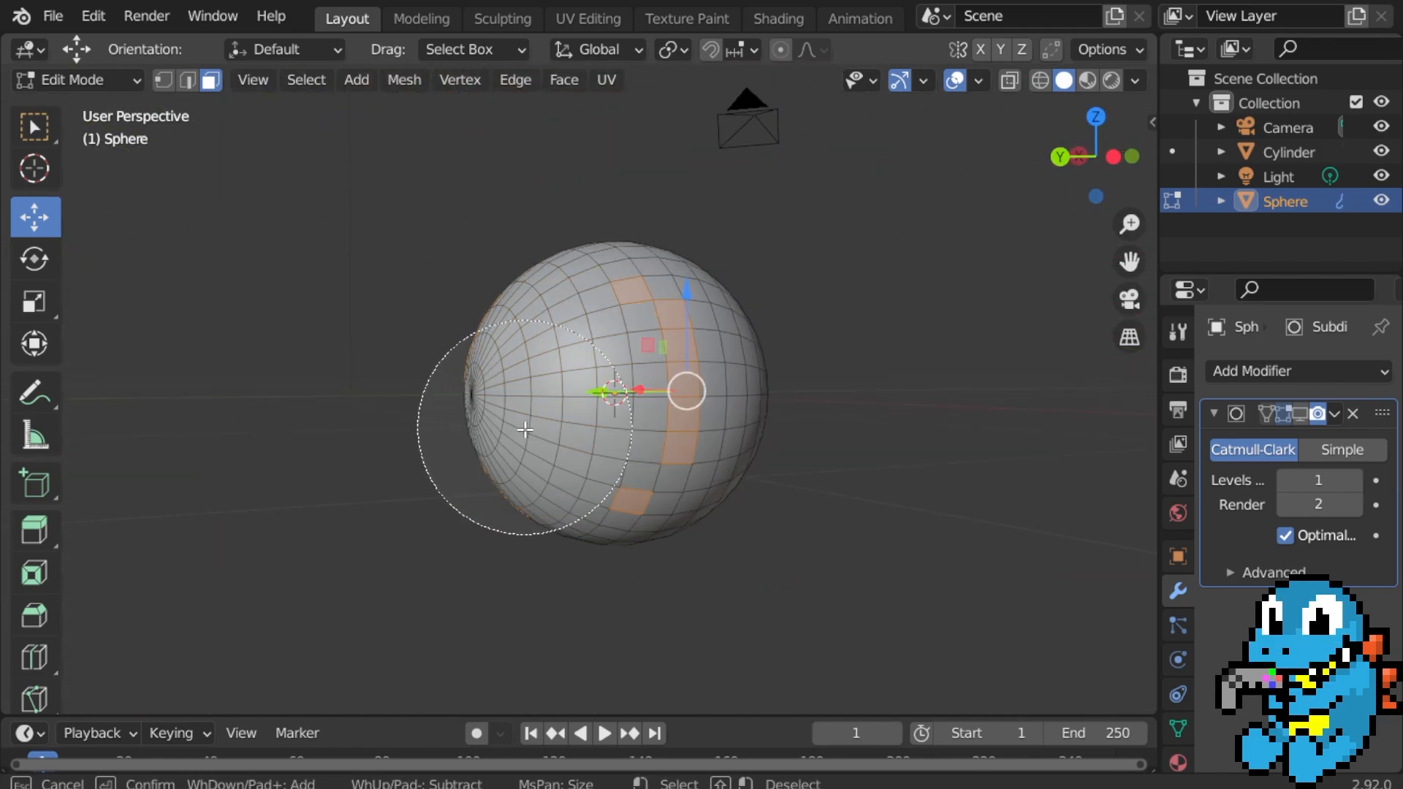
{"action": "middle_click_drag", "start_coordinate": [541, 421], "coordinate": [700, 395]}
{"action": "key", "text": "Escape"}
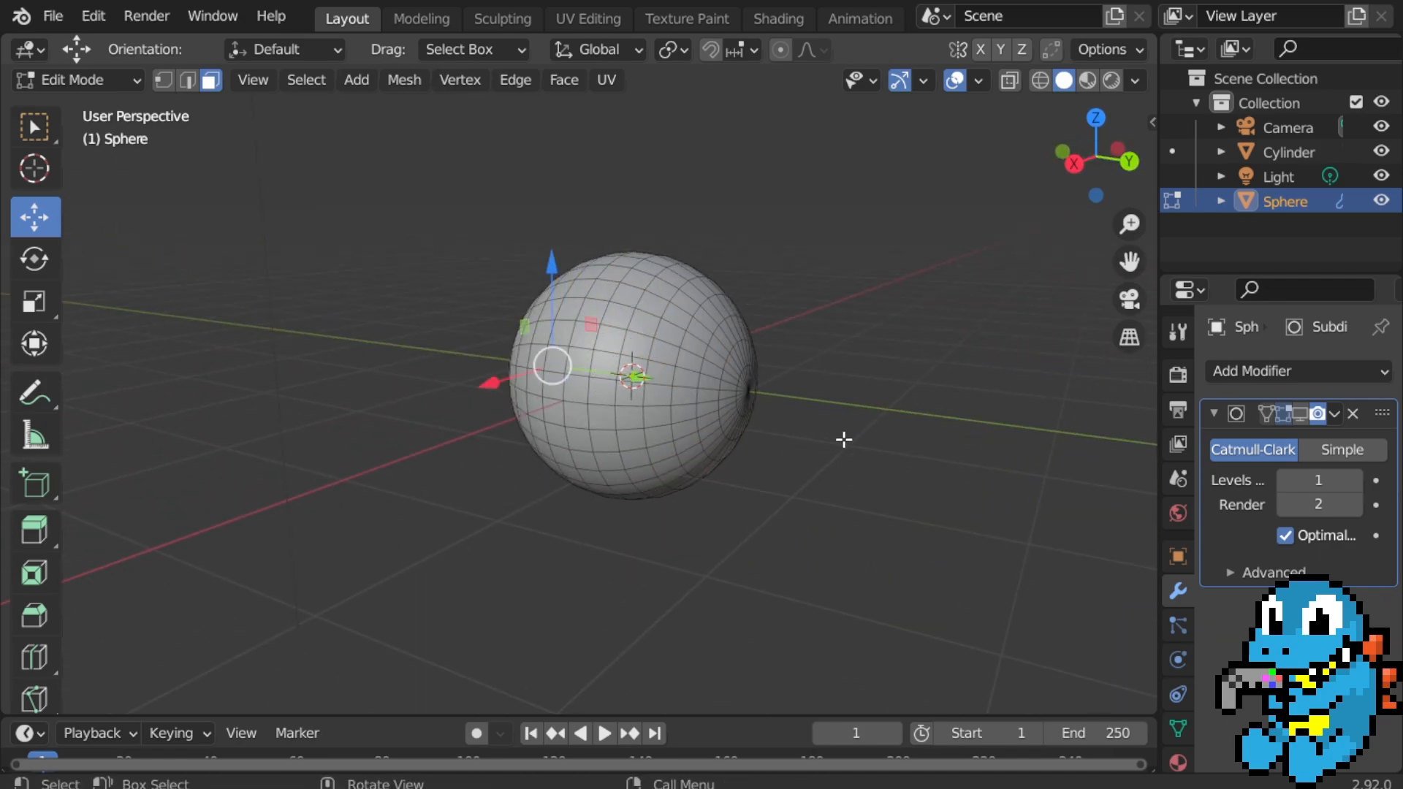
Separate the selected recess faces from the sphere into their own object.
{"action": "middle_click_drag", "start_coordinate": [843, 439], "coordinate": [453, 438]}
{"action": "scroll", "coordinate": [387, 441], "scroll_direction": "up", "scroll_amount": 4}
{"action": "scroll", "coordinate": [453, 438], "scroll_direction": "up", "scroll_amount": 3}
{"action": "middle_click_drag", "start_coordinate": [453, 438], "coordinate": [575, 453]}
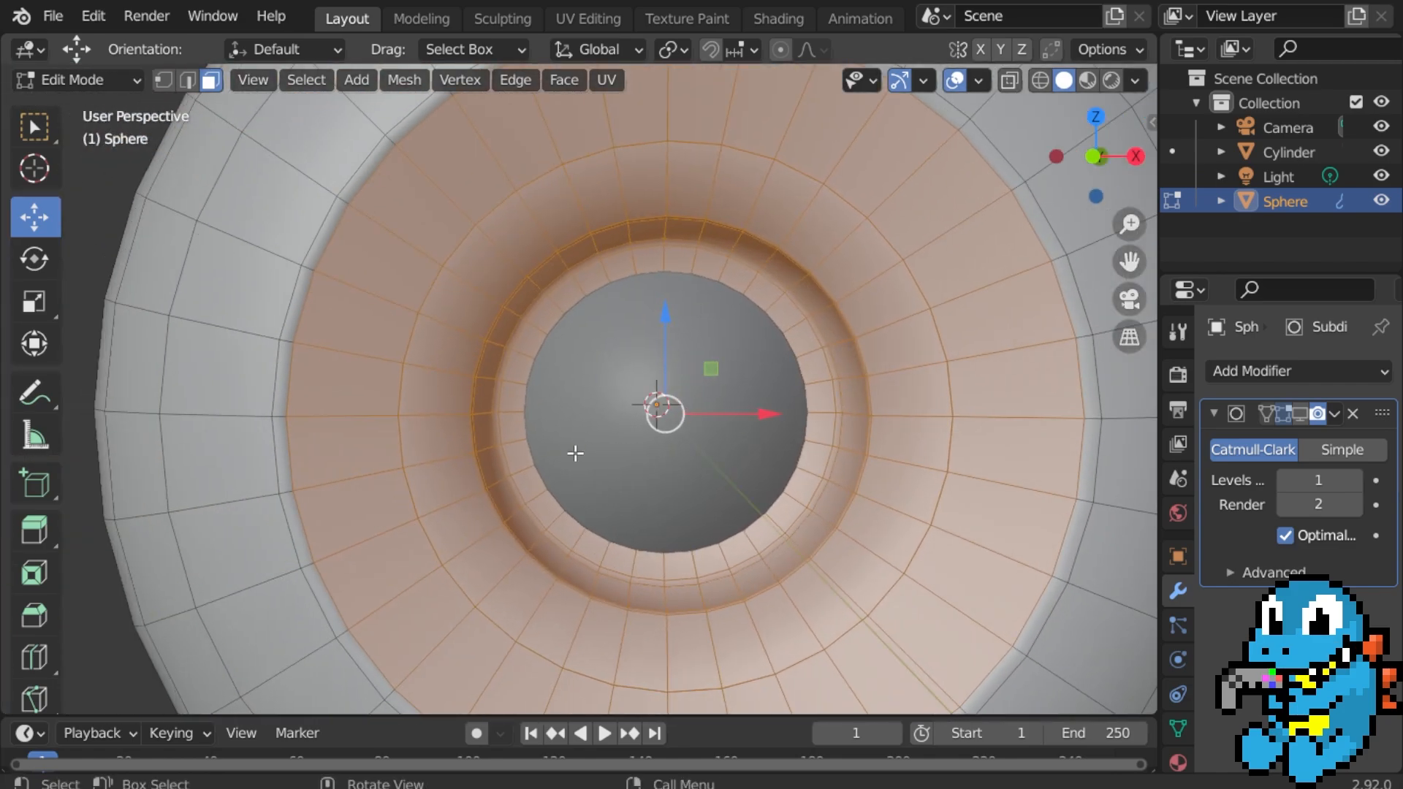
{"action": "scroll", "coordinate": [576, 453], "scroll_direction": "down", "scroll_amount": 4}
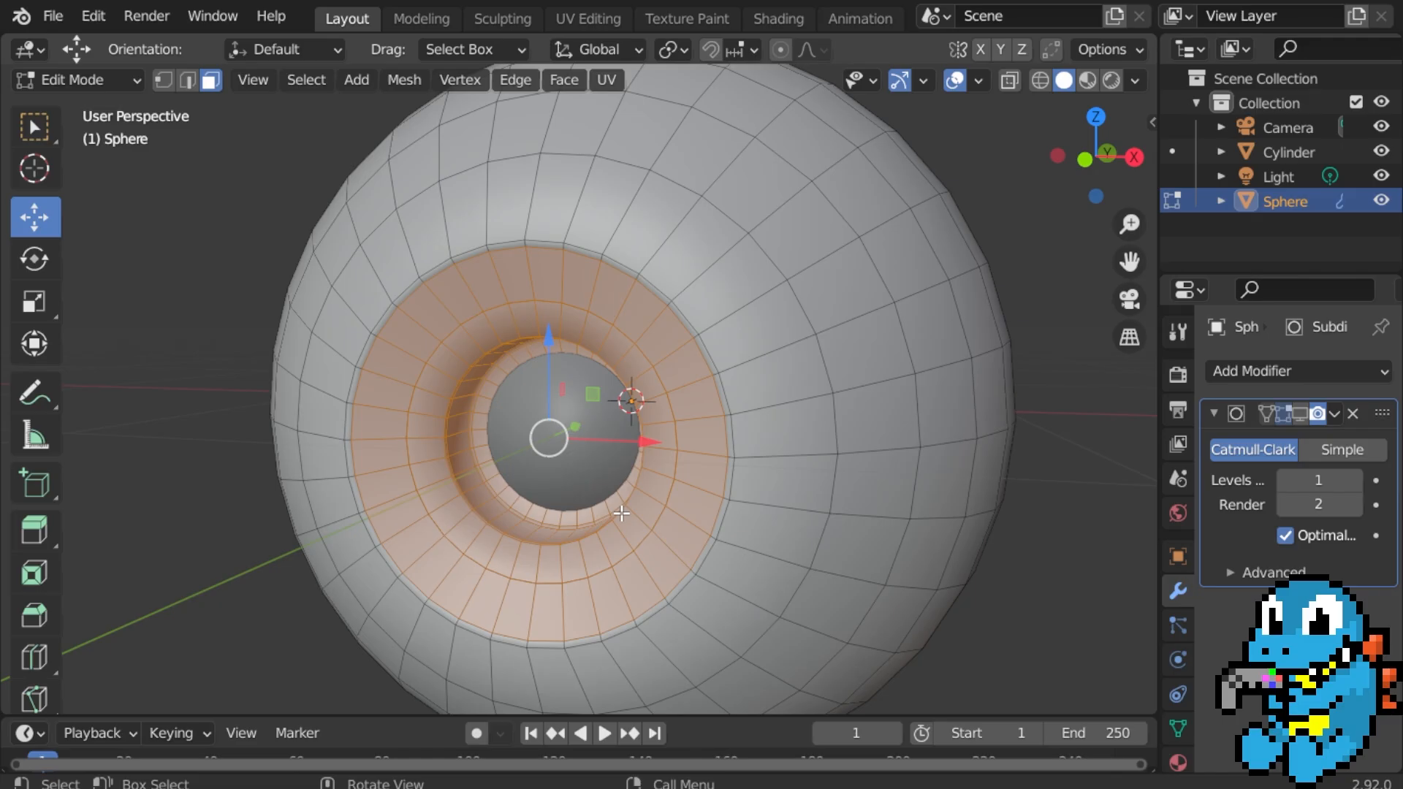
{"action": "key", "text": "p"}
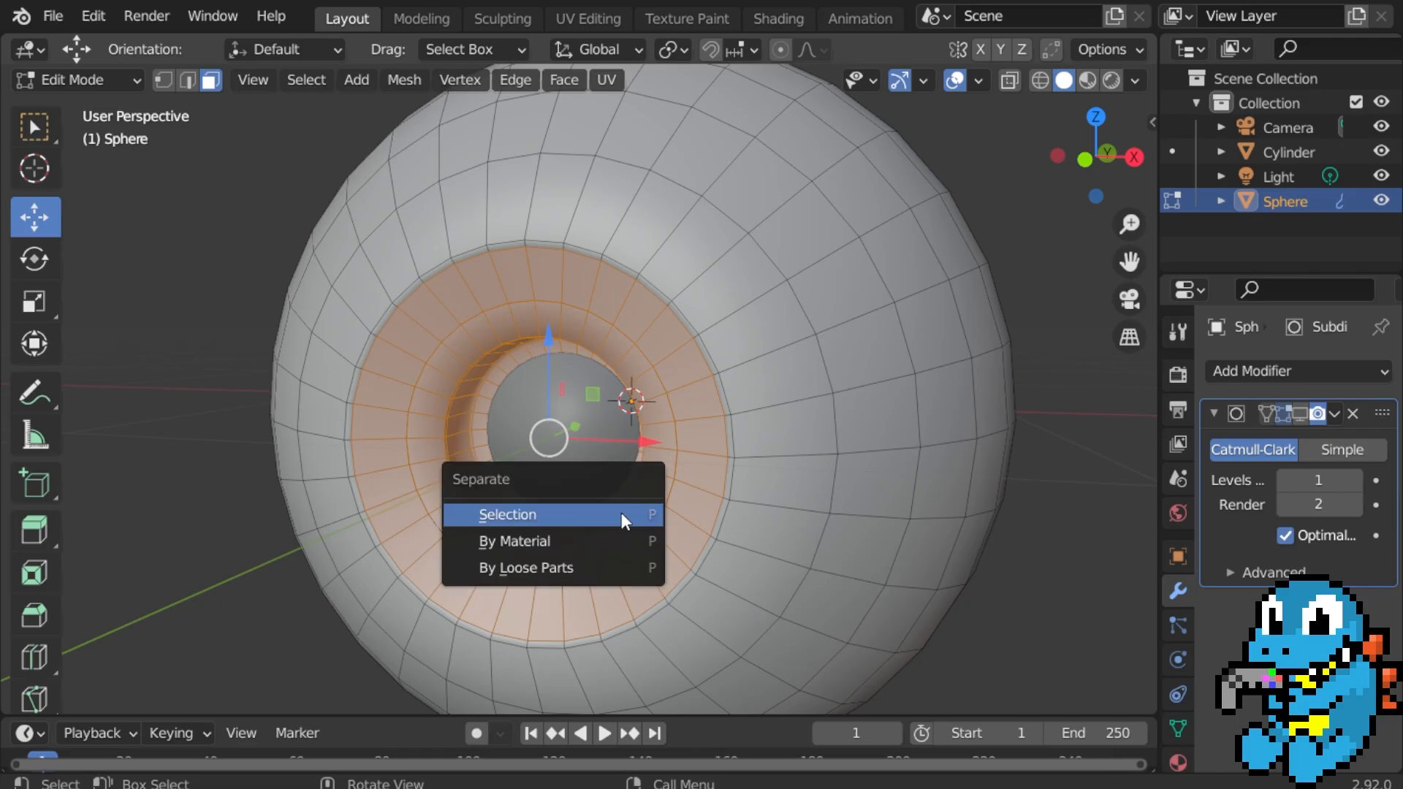
{"action": "left_click", "coordinate": [625, 511]}
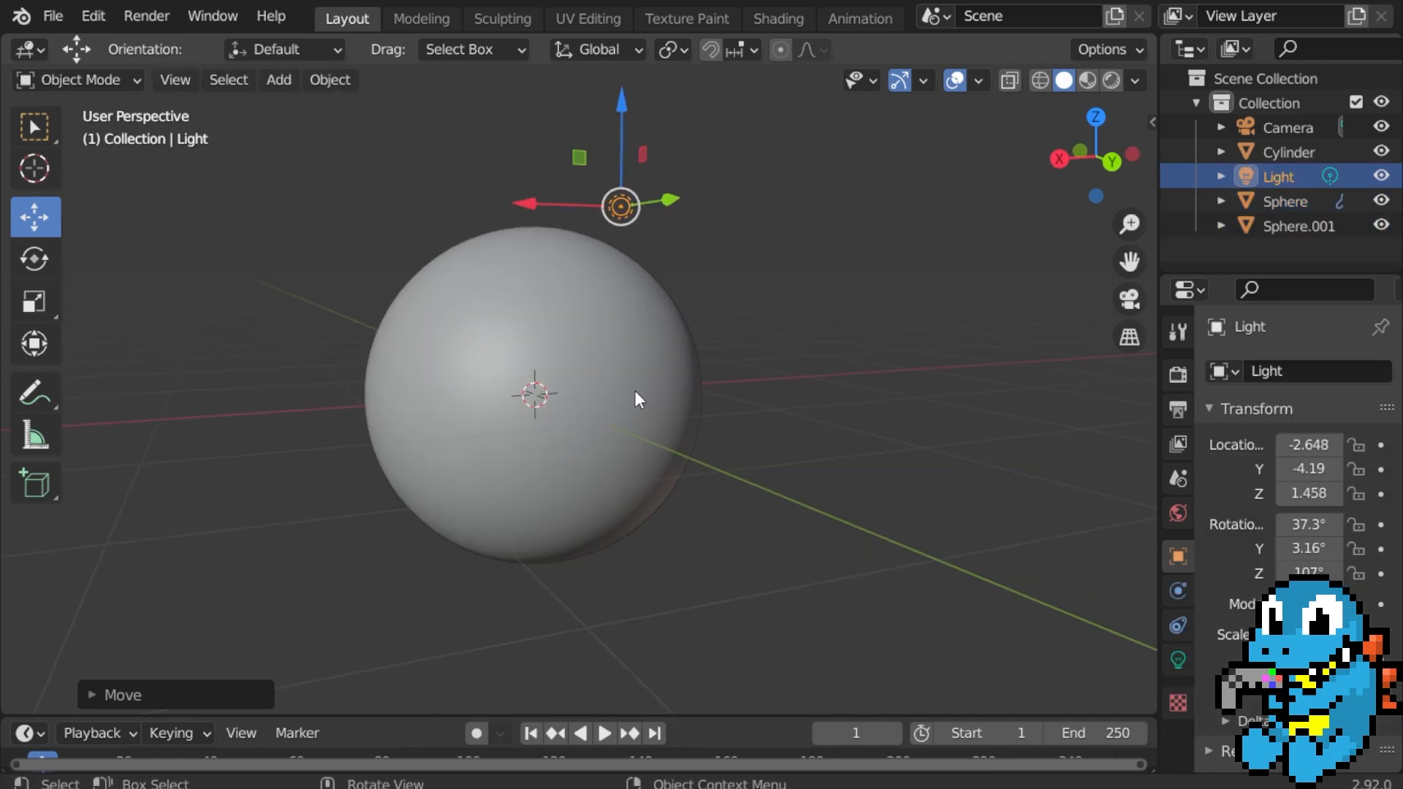
Select the full circle of triangular faces around the sphere's back pole in edit mode.
{"action": "left_click", "coordinate": [635, 394]}
{"action": "key", "text": "Tab"}
{"action": "scroll", "coordinate": [704, 407], "scroll_direction": "up", "scroll_amount": 5}
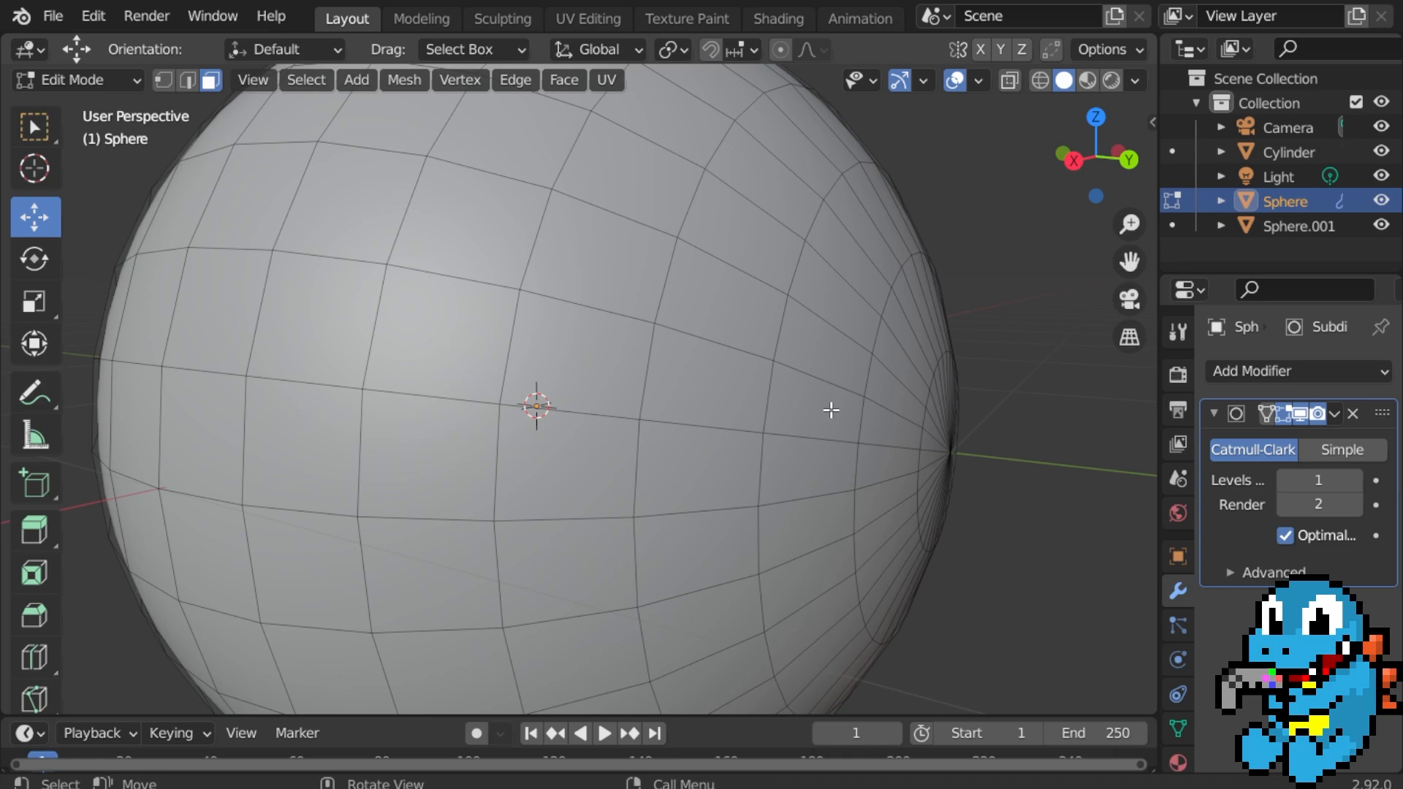
{"action": "middle_click_drag", "start_coordinate": [830, 410], "coordinate": [665, 414]}
{"action": "scroll", "coordinate": [664, 413], "scroll_direction": "down", "scroll_amount": 1}
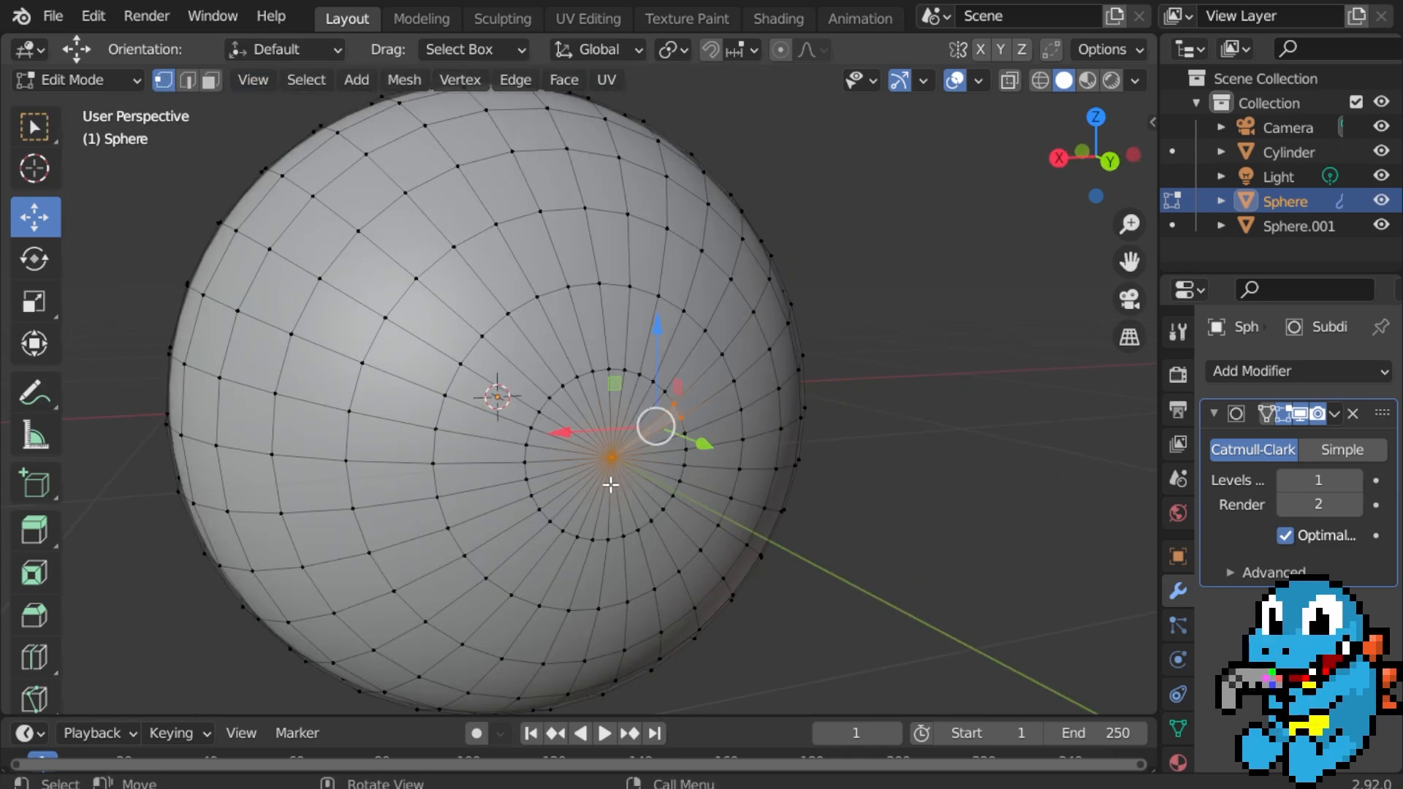
{"action": "key", "text": "c"}
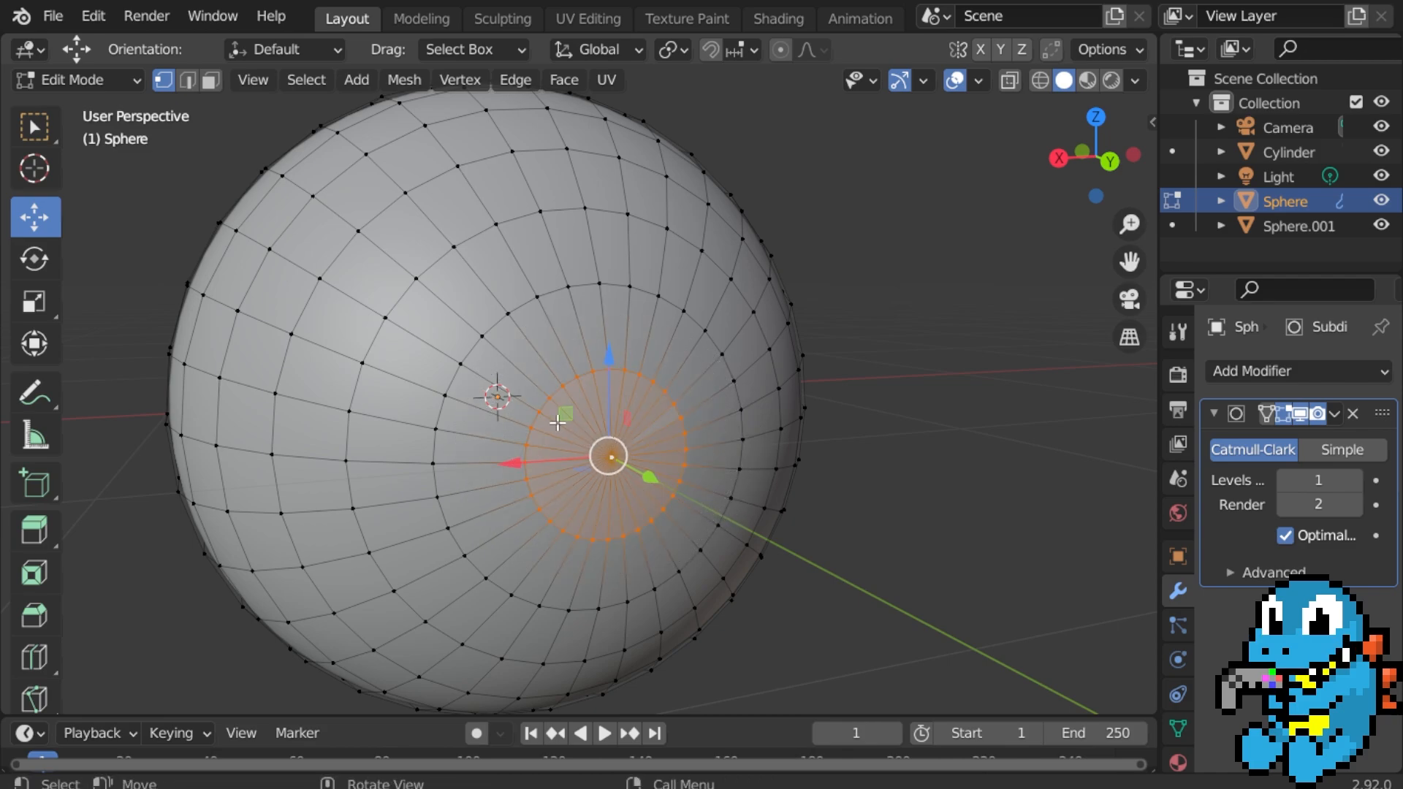
{"action": "key", "text": "c"}
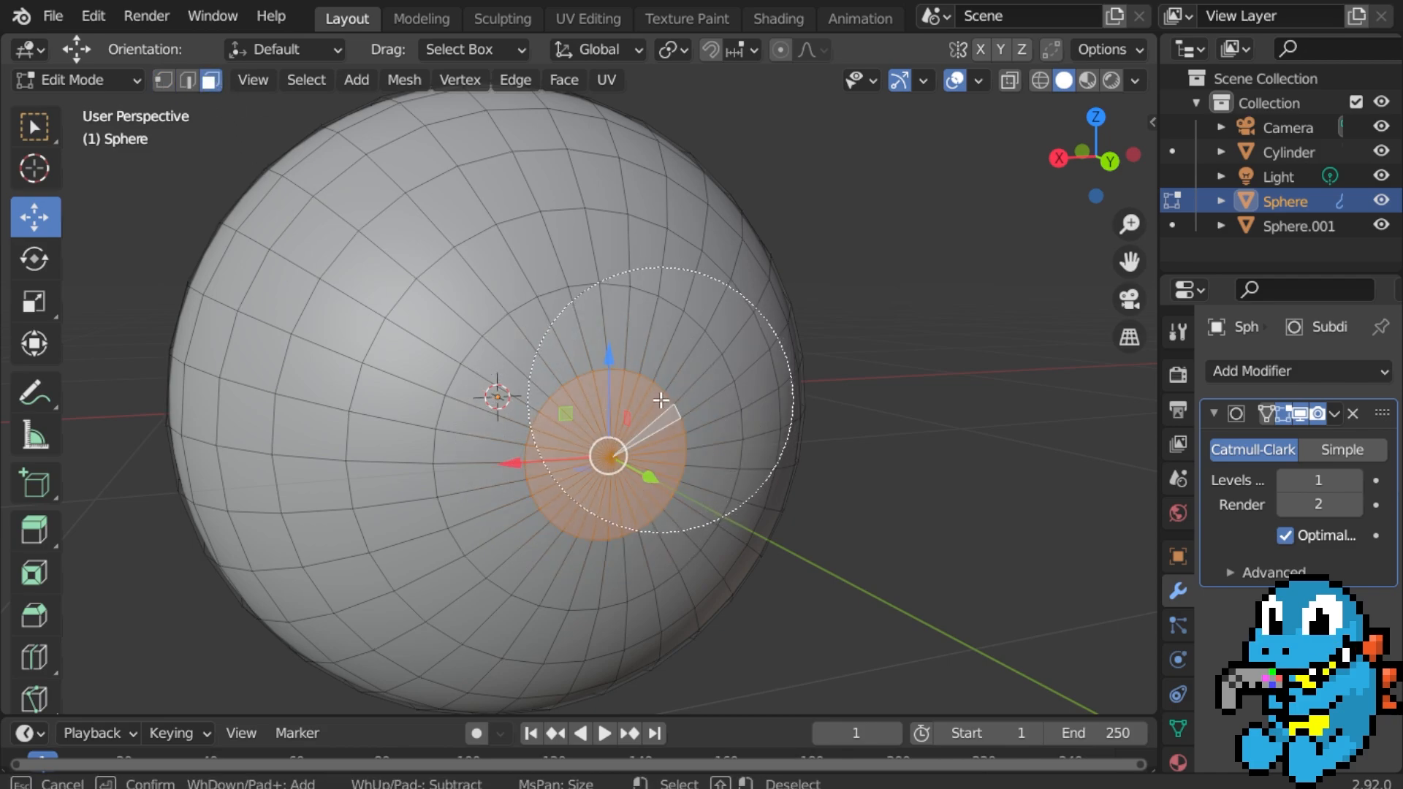
{"action": "left_click", "coordinate": [608, 444]}
{"action": "key", "text": "Escape"}
Duplicate the selected back cap in place and move the copy along Y a short distance behind the sphere.
{"action": "middle_click_drag", "start_coordinate": [455, 470], "coordinate": [572, 357]}
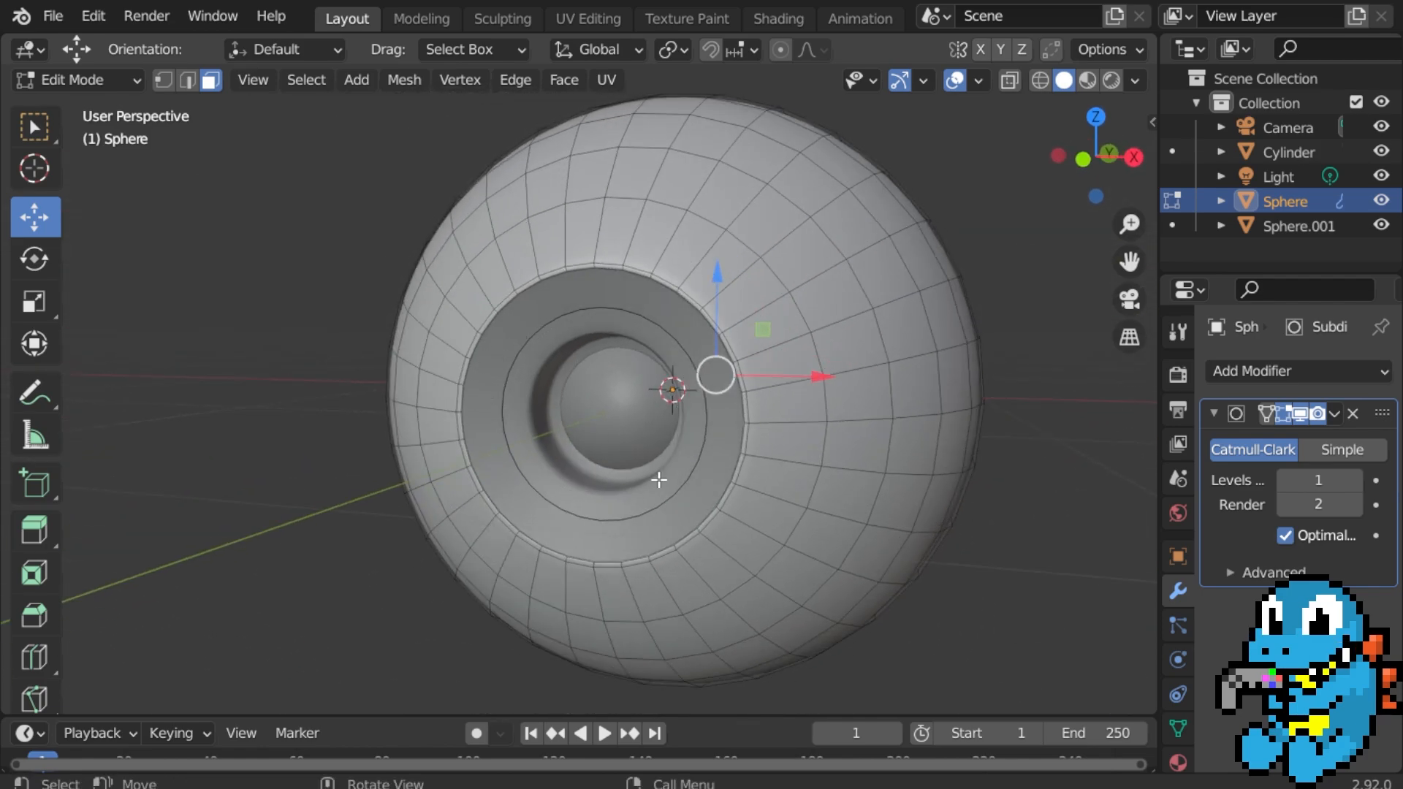
{"action": "middle_click_drag", "start_coordinate": [659, 480], "coordinate": [839, 455]}
{"action": "scroll", "coordinate": [839, 454], "scroll_direction": "up", "scroll_amount": 4}
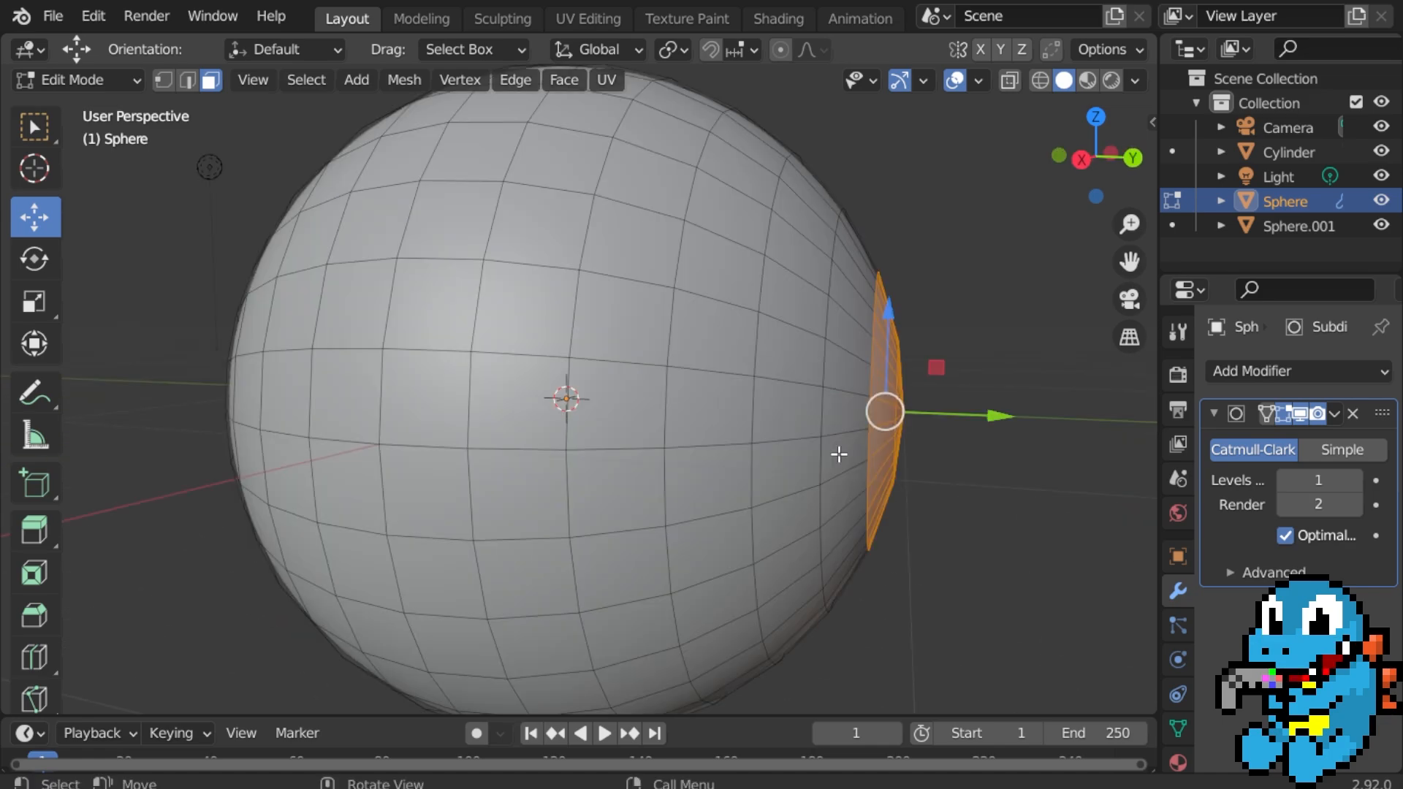
{"action": "key", "text": "shift+d"}
{"action": "right_click", "coordinate": [839, 454]}
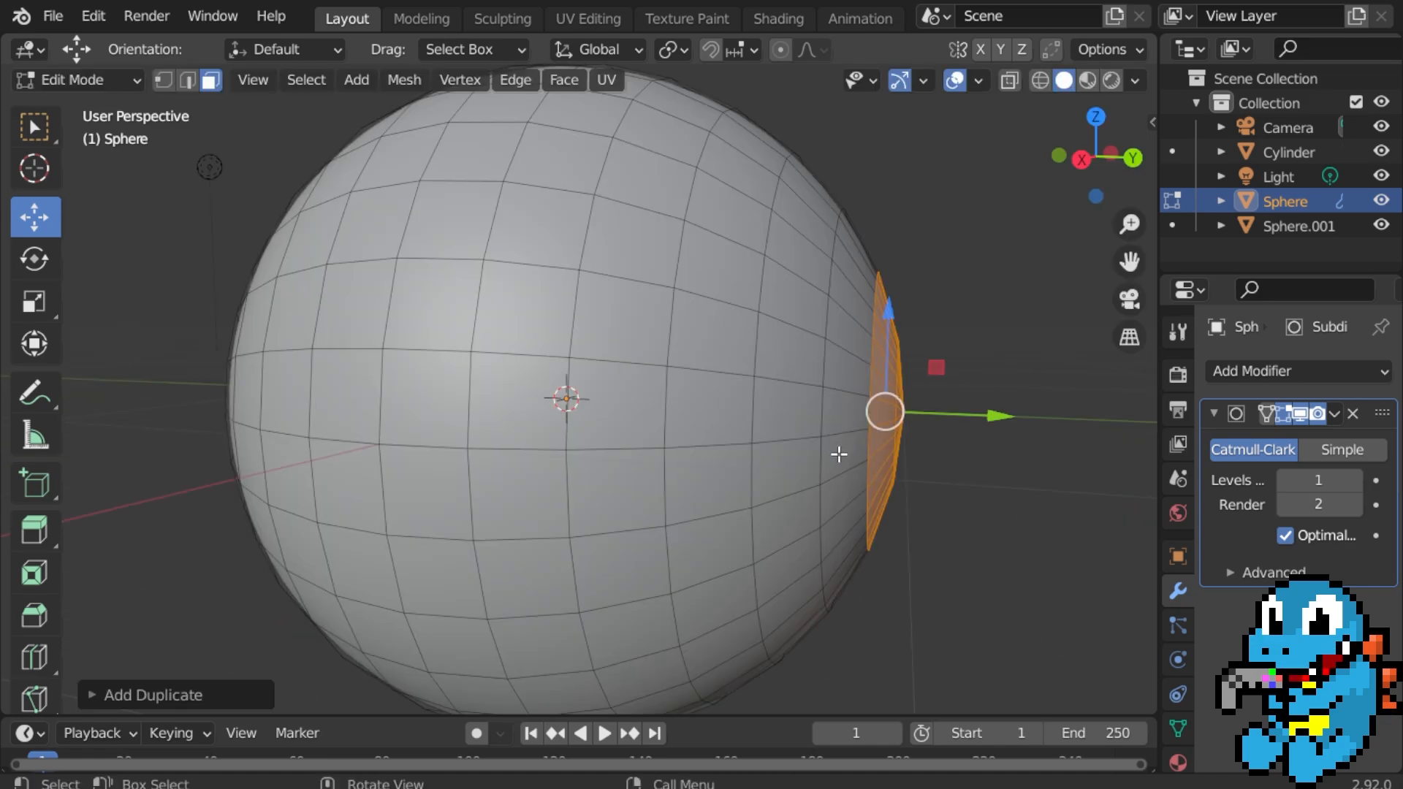
{"action": "left_click_drag", "start_coordinate": [1018, 424], "coordinate": [1082, 427]}
{"action": "scroll", "coordinate": [895, 505], "scroll_direction": "down", "scroll_amount": 2}
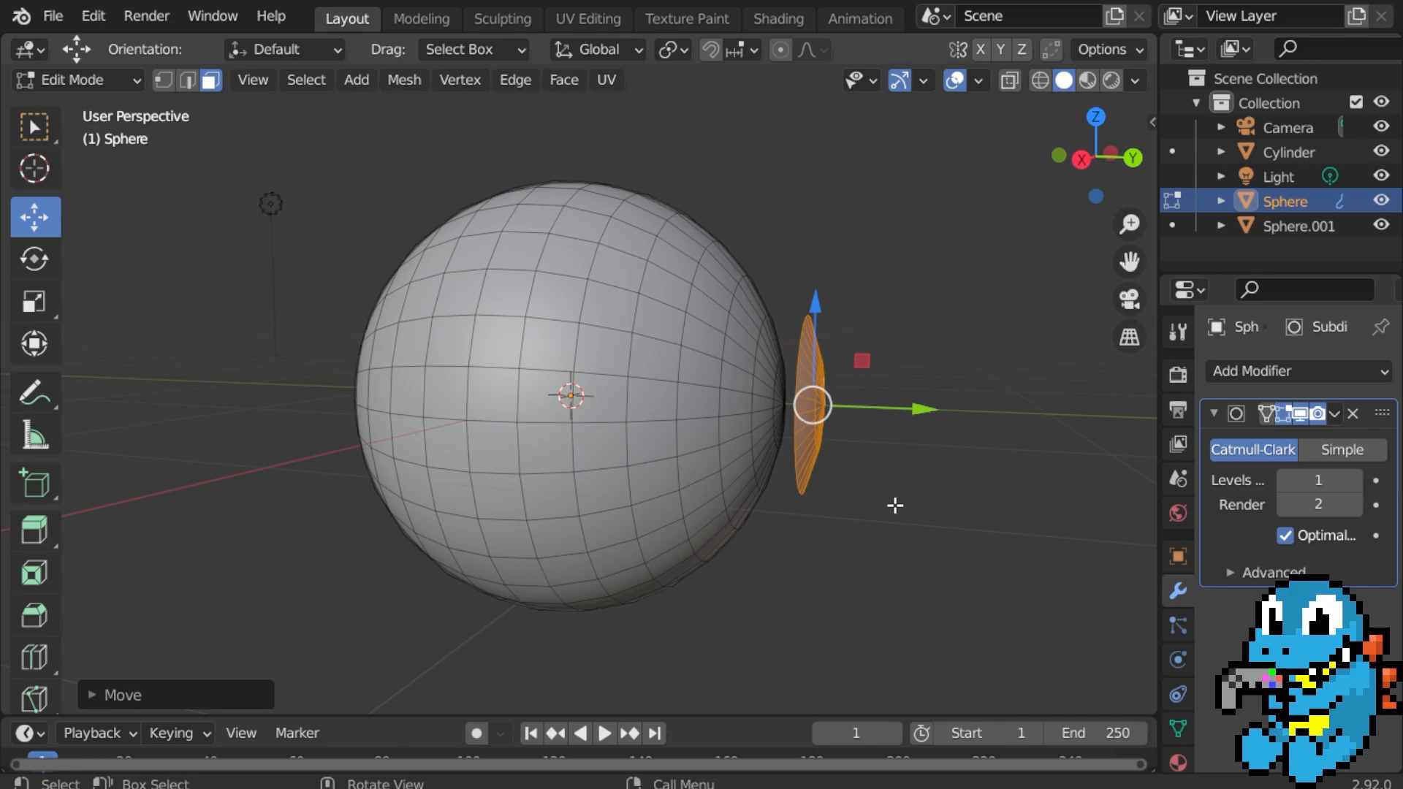
{"action": "scroll", "coordinate": [910, 505], "scroll_direction": "up", "scroll_amount": 2}
{"action": "scroll", "coordinate": [910, 505], "scroll_direction": "down", "scroll_amount": 2}
{"action": "middle_click_drag", "start_coordinate": [952, 463], "coordinate": [892, 458]}
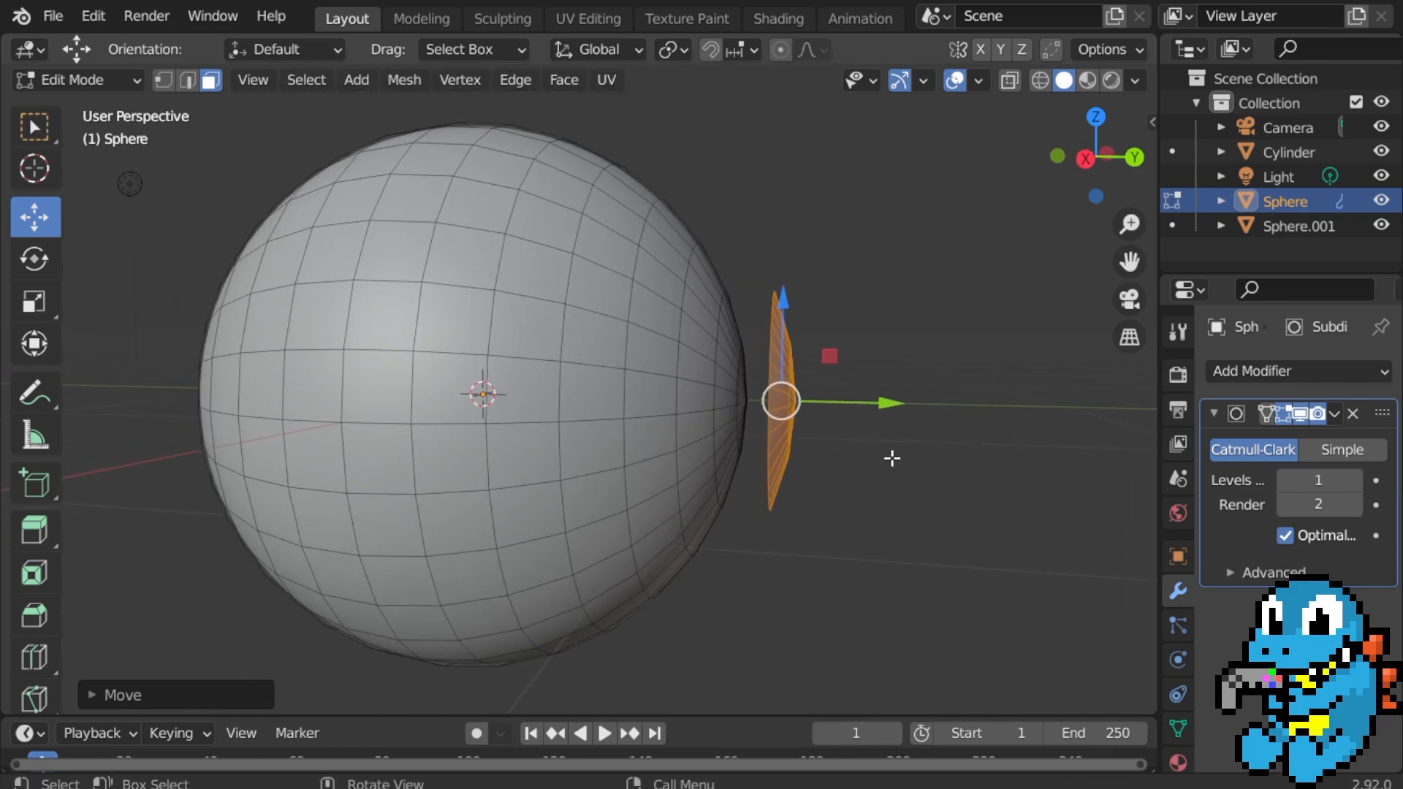
{"action": "left_click", "coordinate": [1150, 118]}
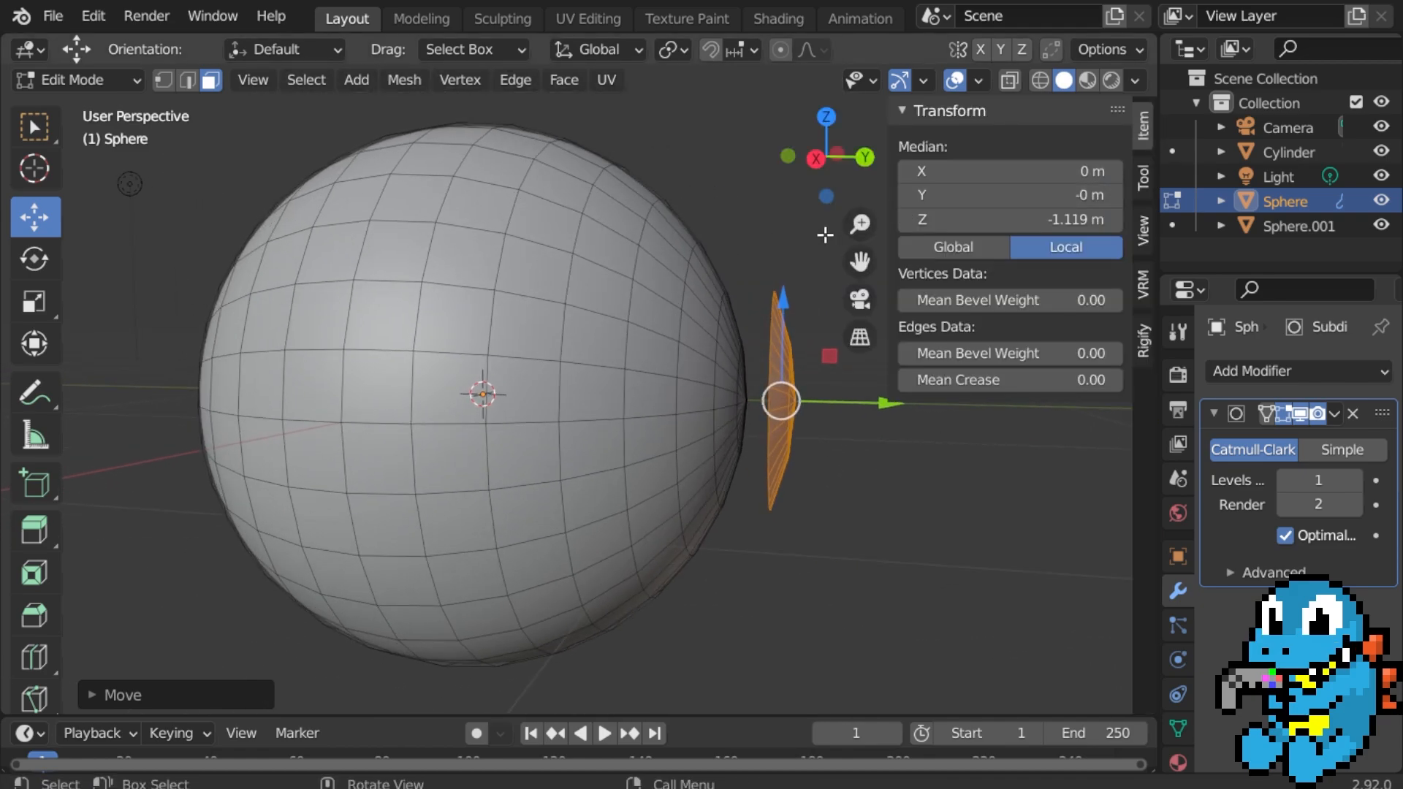
{"action": "key", "text": "n"}
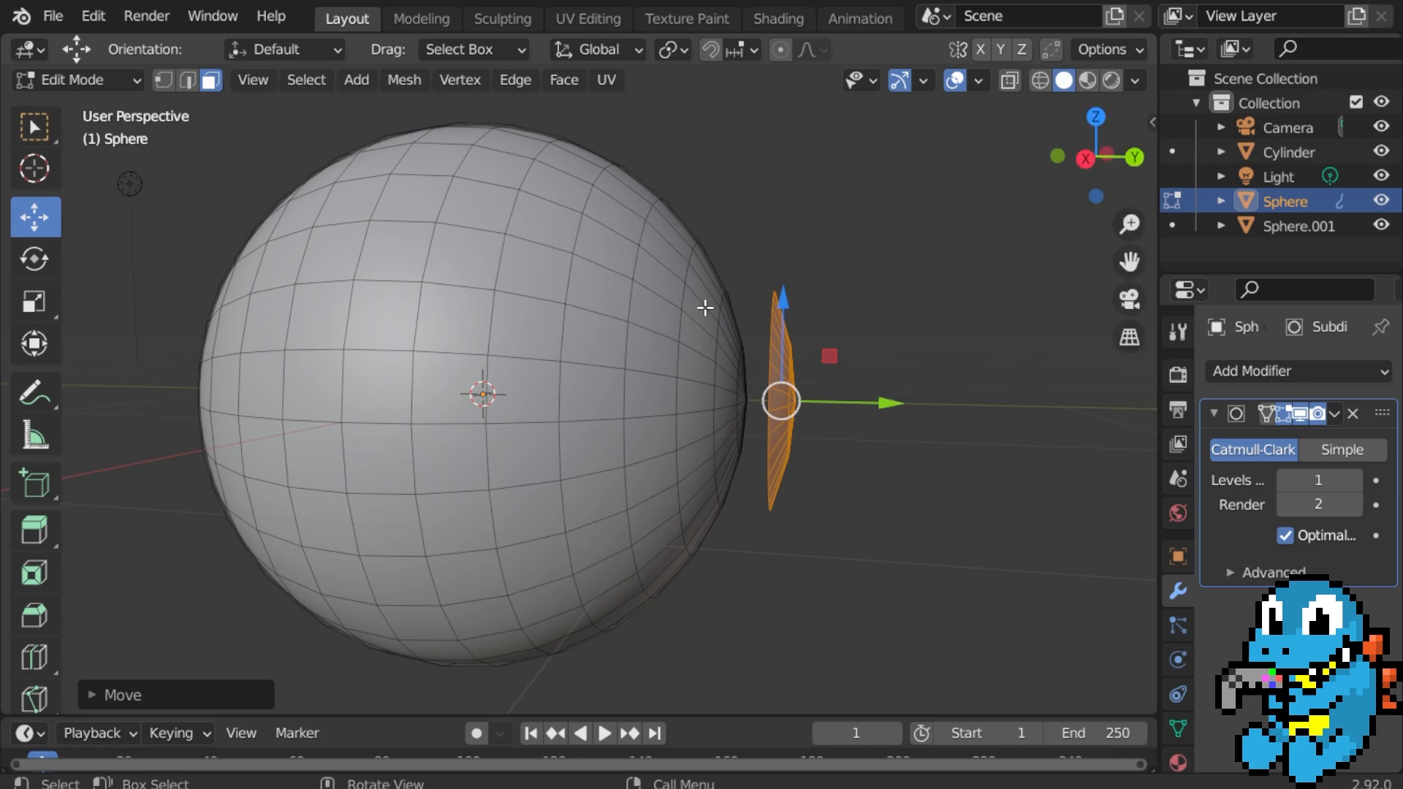
{"action": "left_click", "coordinate": [36, 262]}
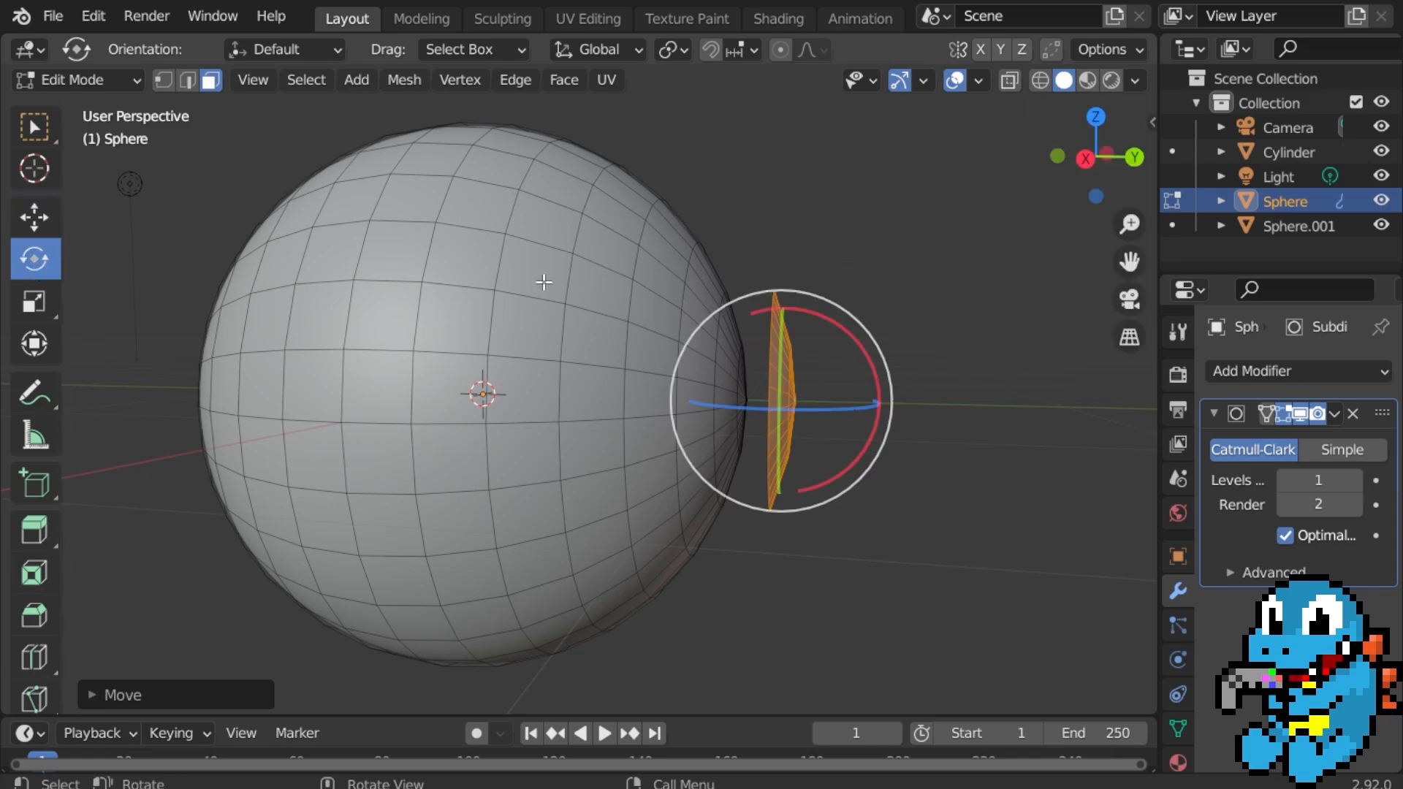
{"action": "key", "text": "KP_3"}
{"action": "scroll", "coordinate": [931, 424], "scroll_direction": "up", "scroll_amount": 4}
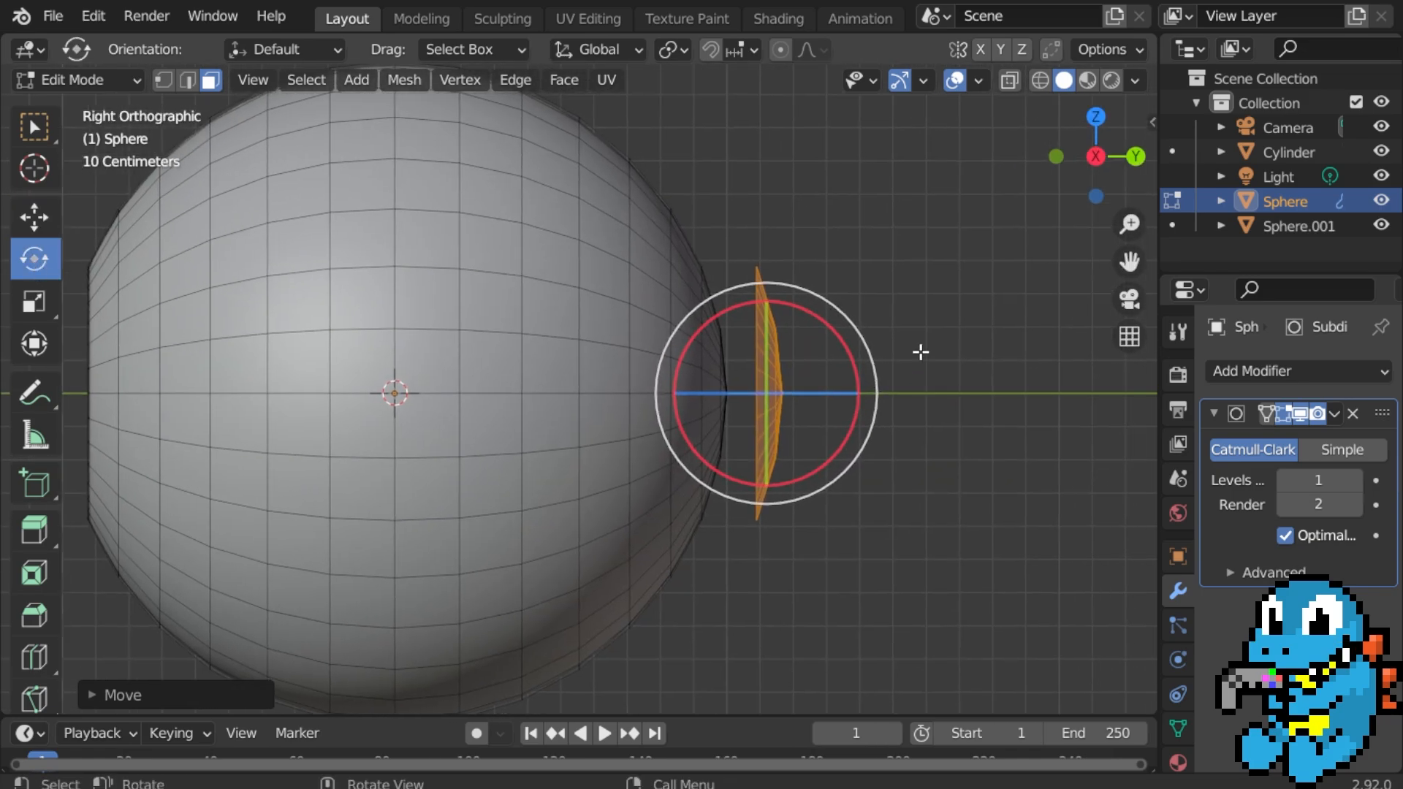
{"action": "key", "text": "n"}
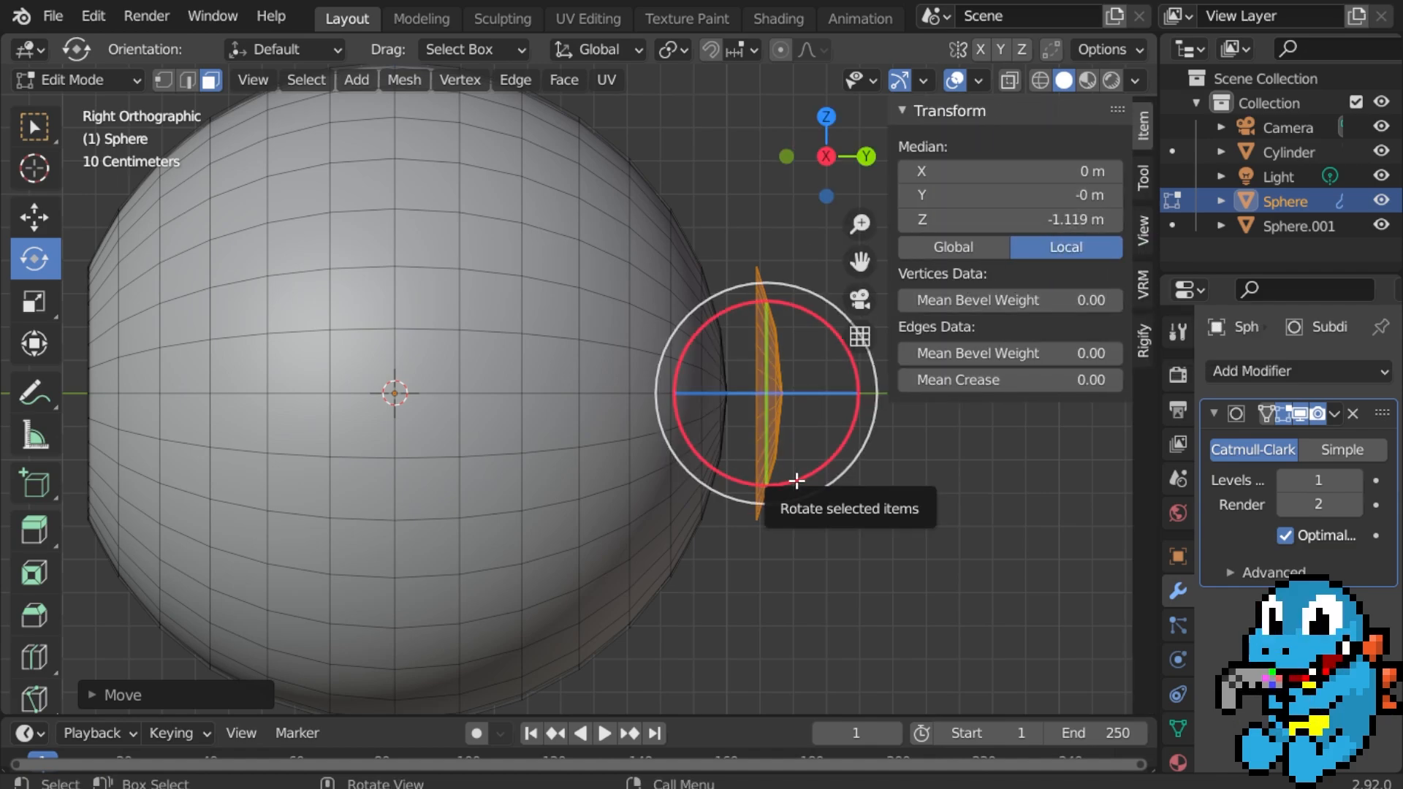
{"action": "key", "text": "Tab"}
{"action": "scroll", "coordinate": [781, 427], "scroll_direction": "down", "scroll_amount": 3}
{"action": "scroll", "coordinate": [773, 421], "scroll_direction": "up", "scroll_amount": 2}
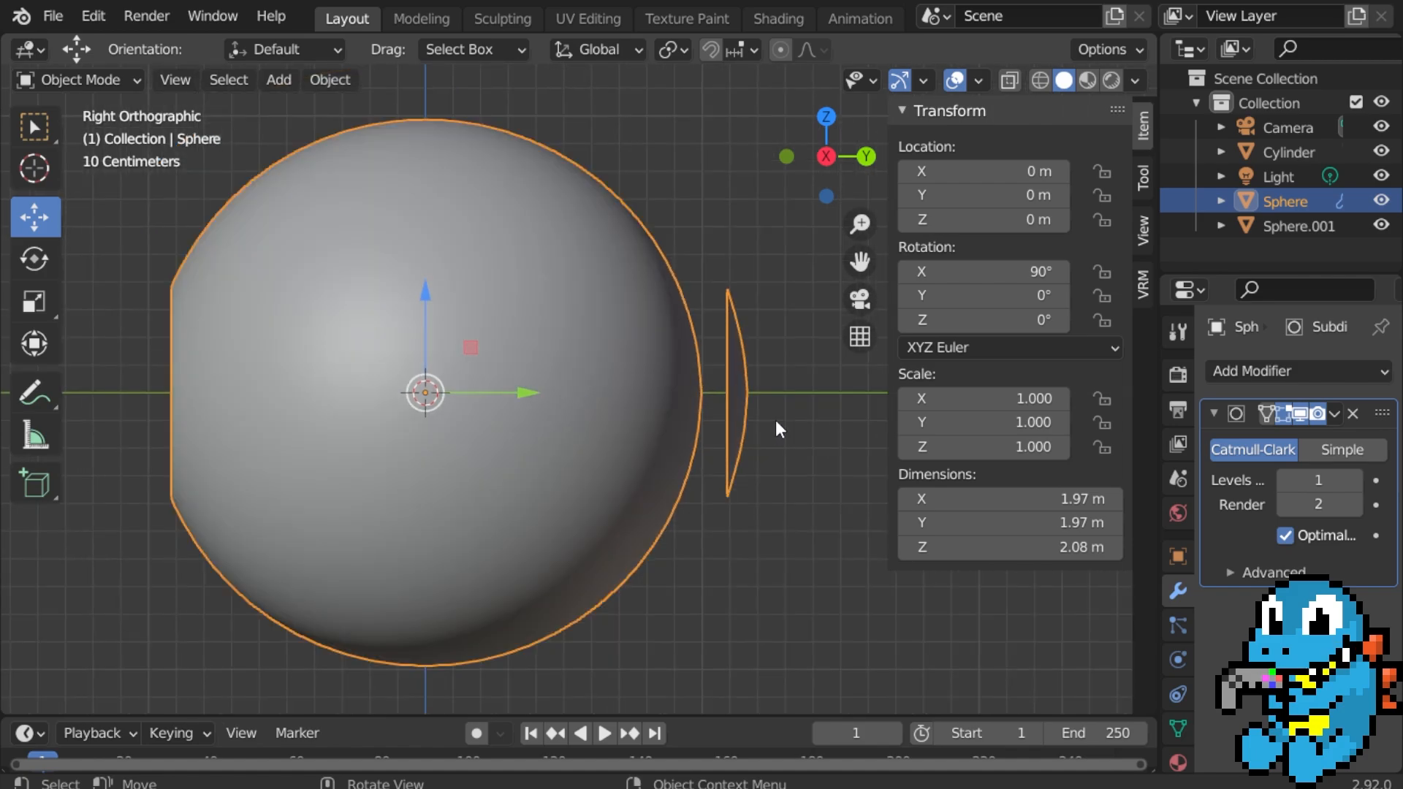
{"action": "scroll", "coordinate": [780, 419], "scroll_direction": "down", "scroll_amount": 1}
{"action": "key", "text": "n"}
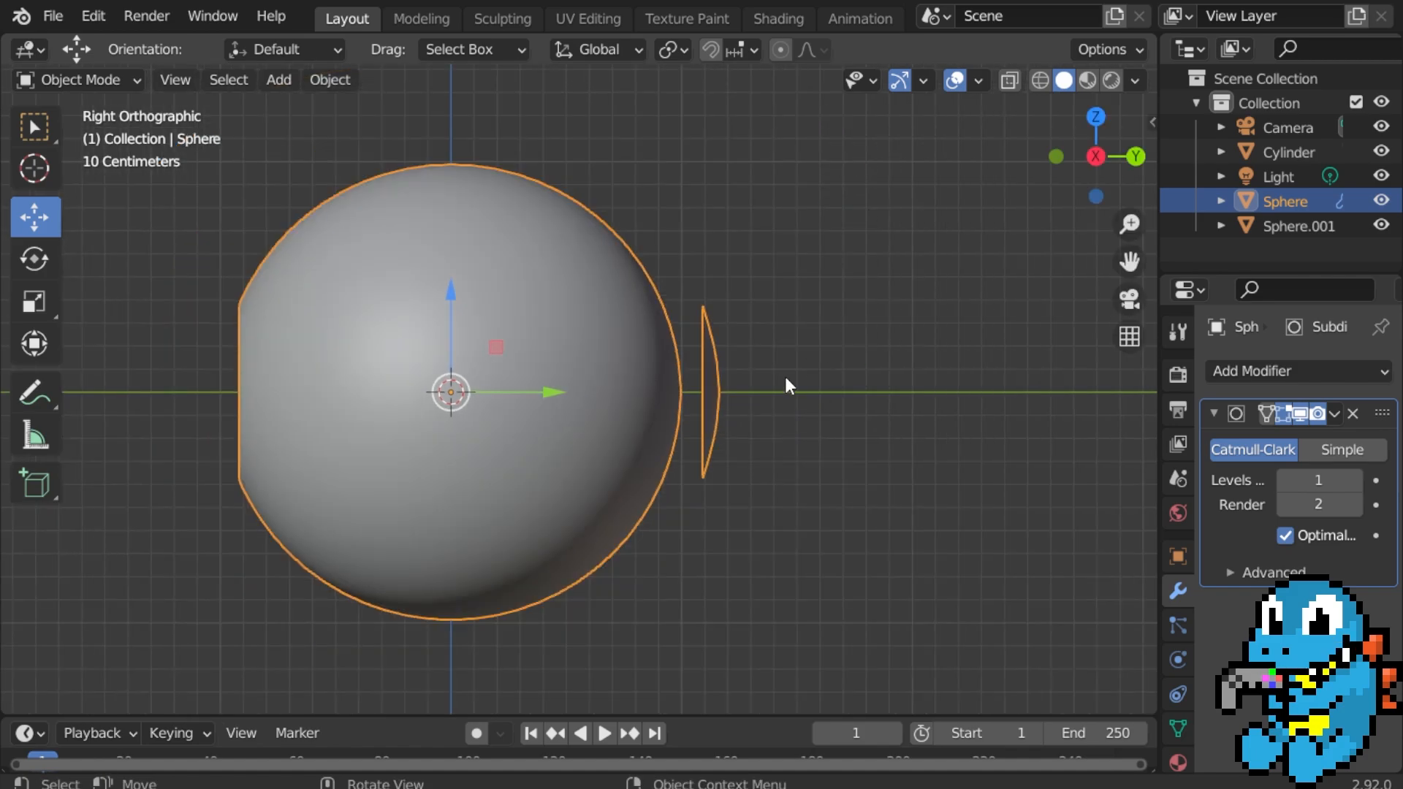
{"action": "key", "text": "z"}
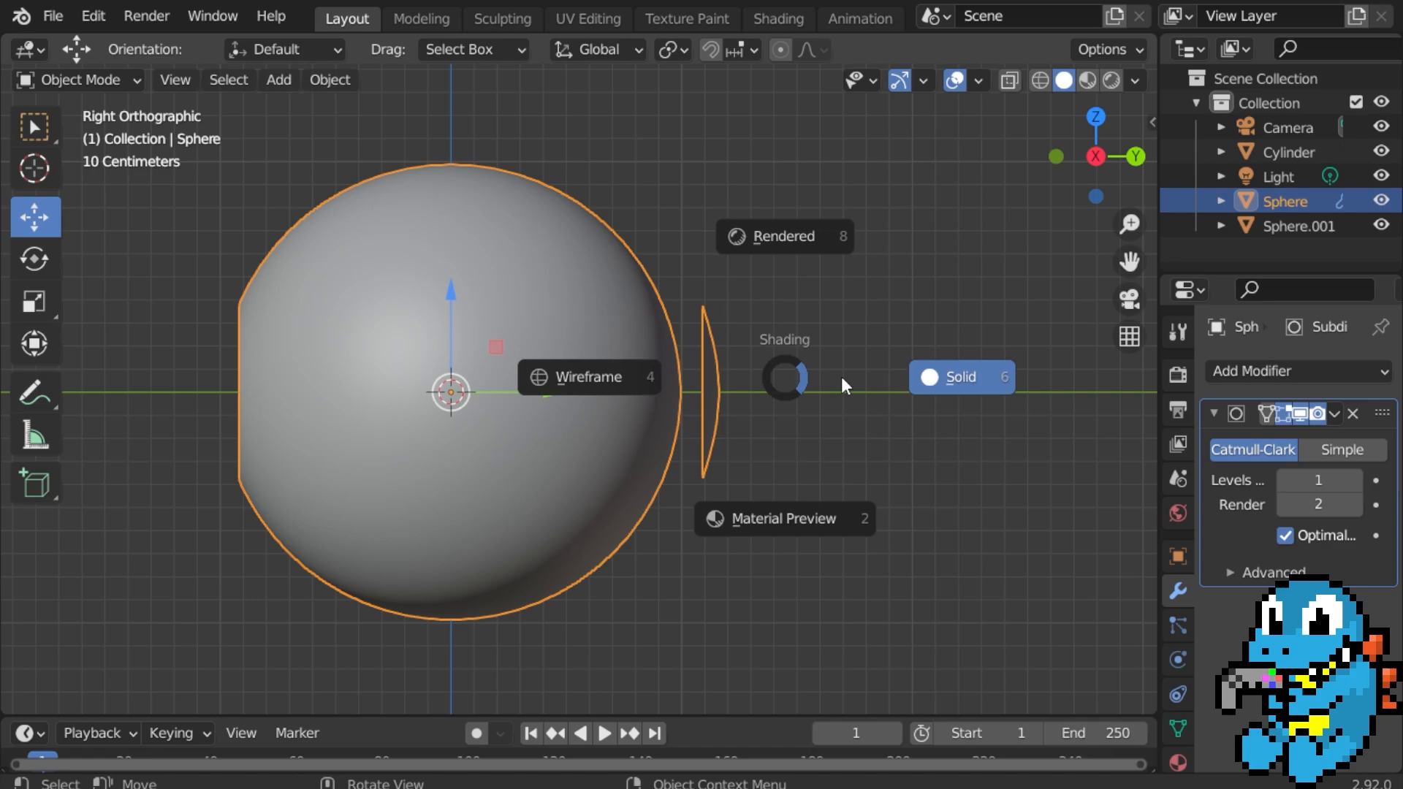
{"action": "left_click", "coordinate": [985, 376]}
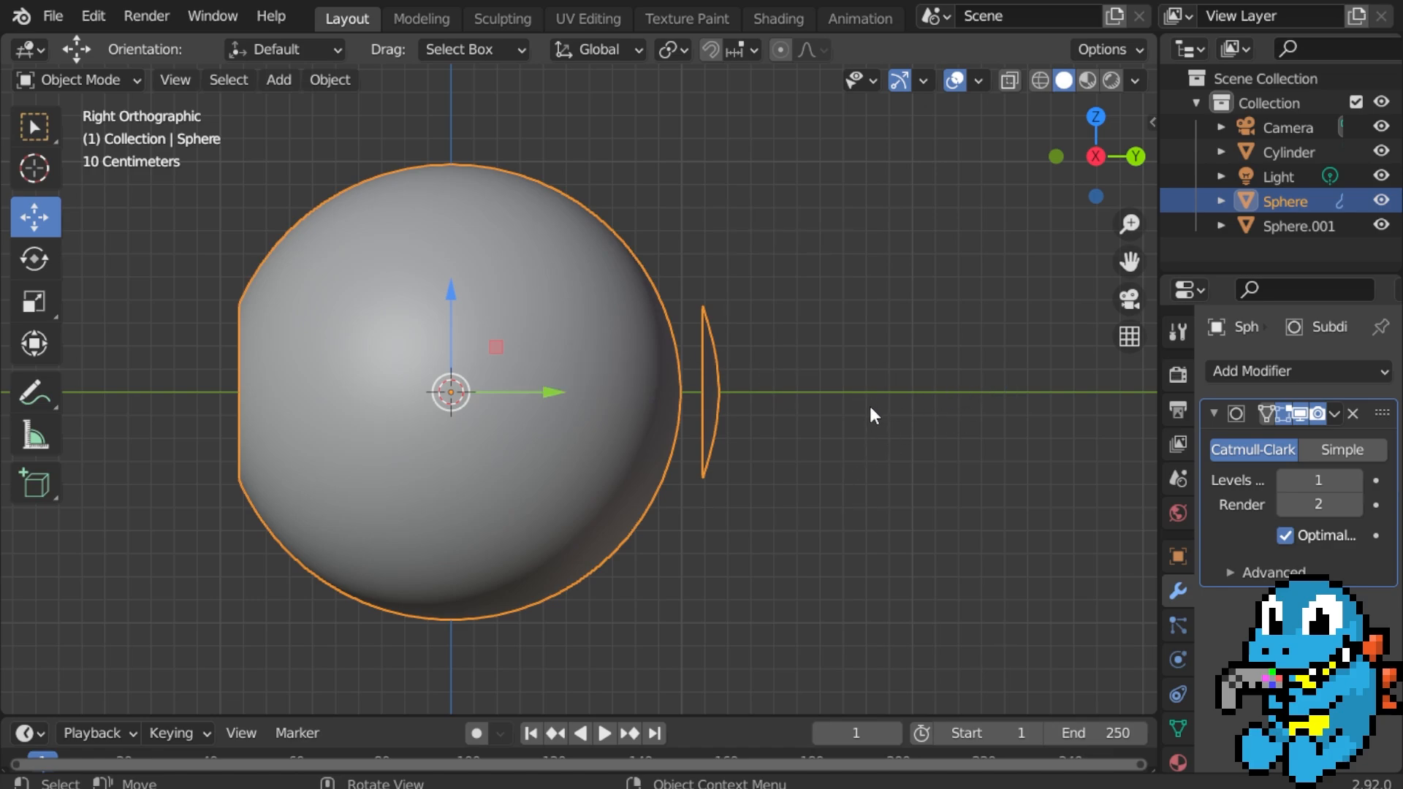
{"action": "left_click", "coordinate": [773, 364]}
{"action": "left_click", "coordinate": [719, 380]}
{"action": "key", "text": "Tab"}
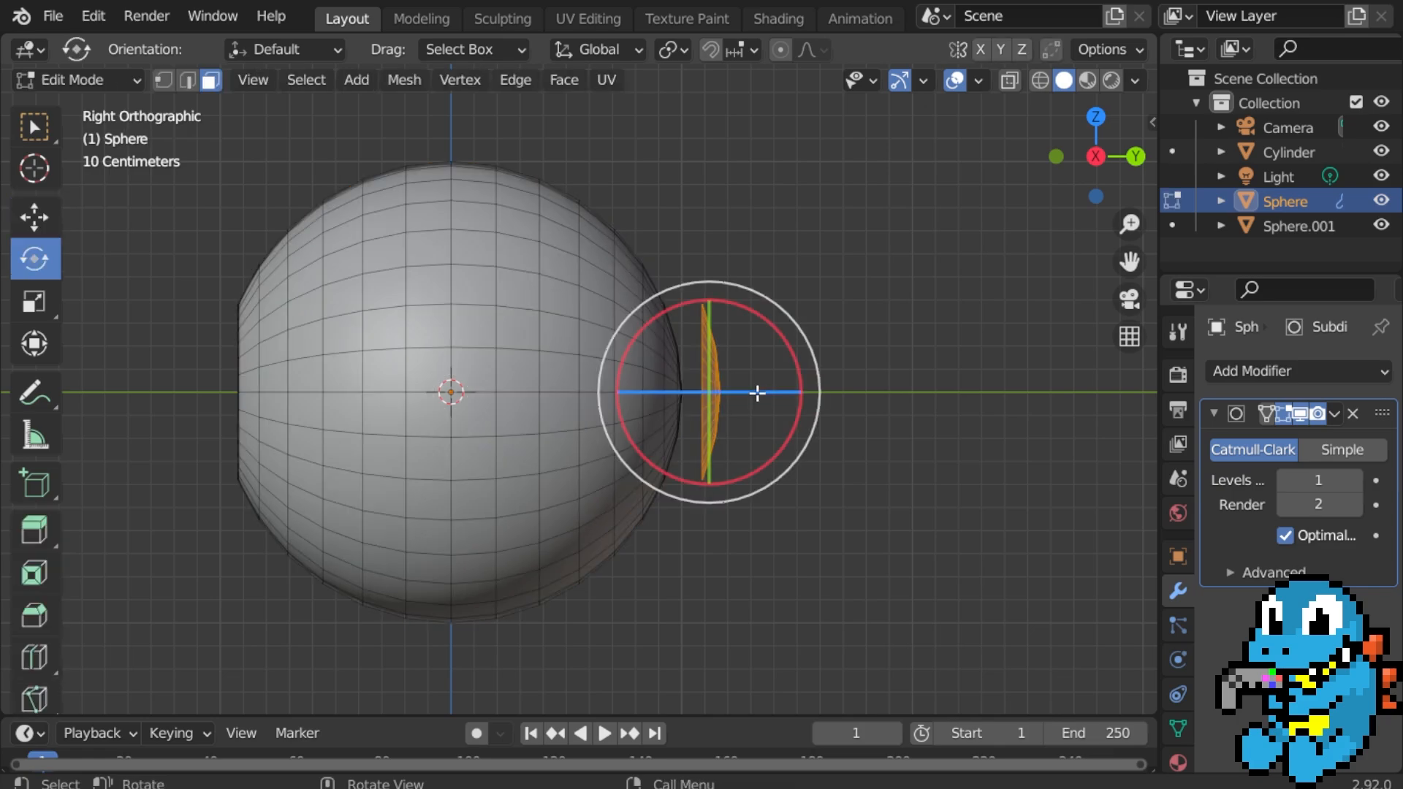
Separate the duplicated cap faces from the sphere into their own object and select that cap in object mode.
{"action": "scroll", "coordinate": [760, 394], "scroll_direction": "up", "scroll_amount": 2}
{"action": "middle_click_drag", "start_coordinate": [541, 405], "coordinate": [423, 416]}
{"action": "key", "text": "KP_3"}
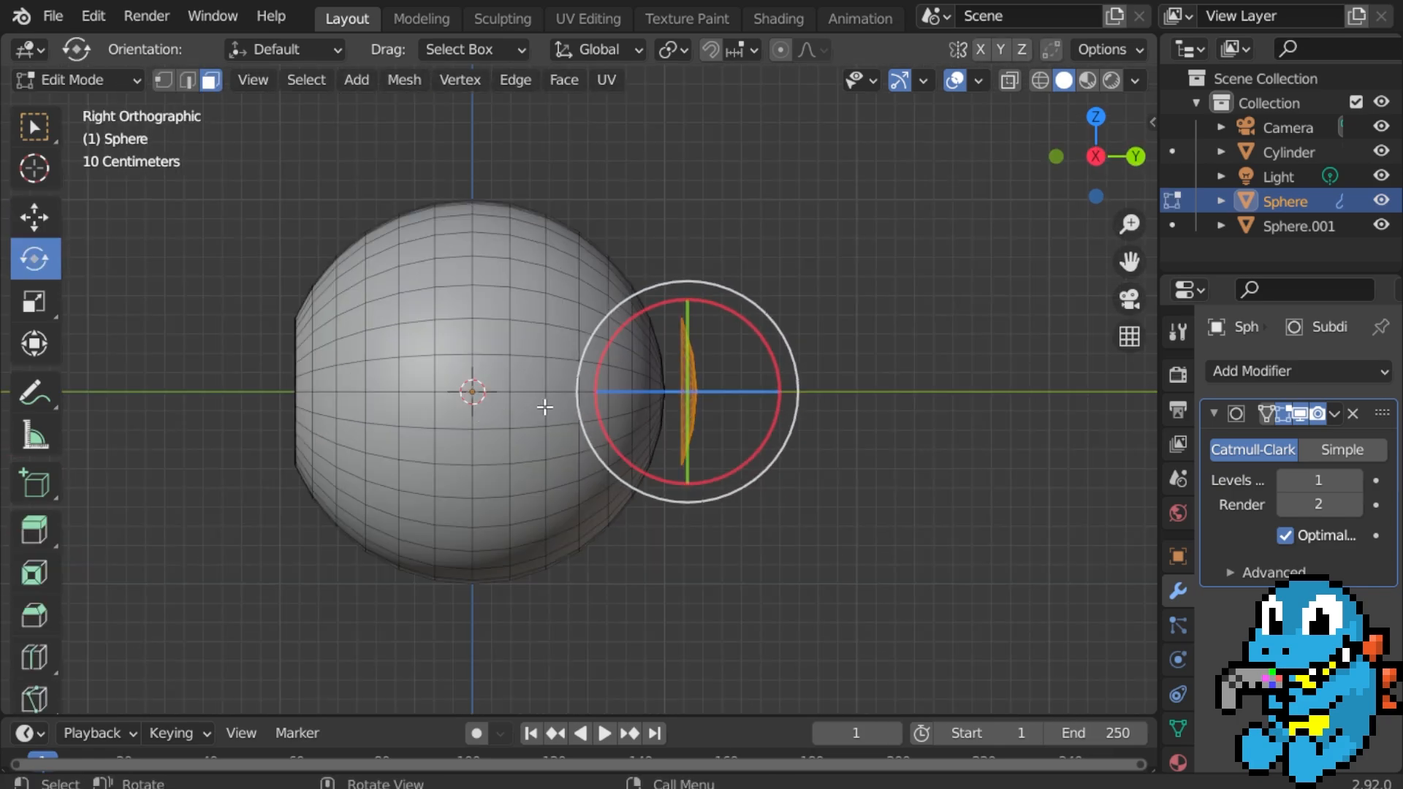
{"action": "key", "text": "p"}
{"action": "left_click", "coordinate": [548, 407]}
{"action": "scroll", "coordinate": [694, 434], "scroll_direction": "up", "scroll_amount": 2}
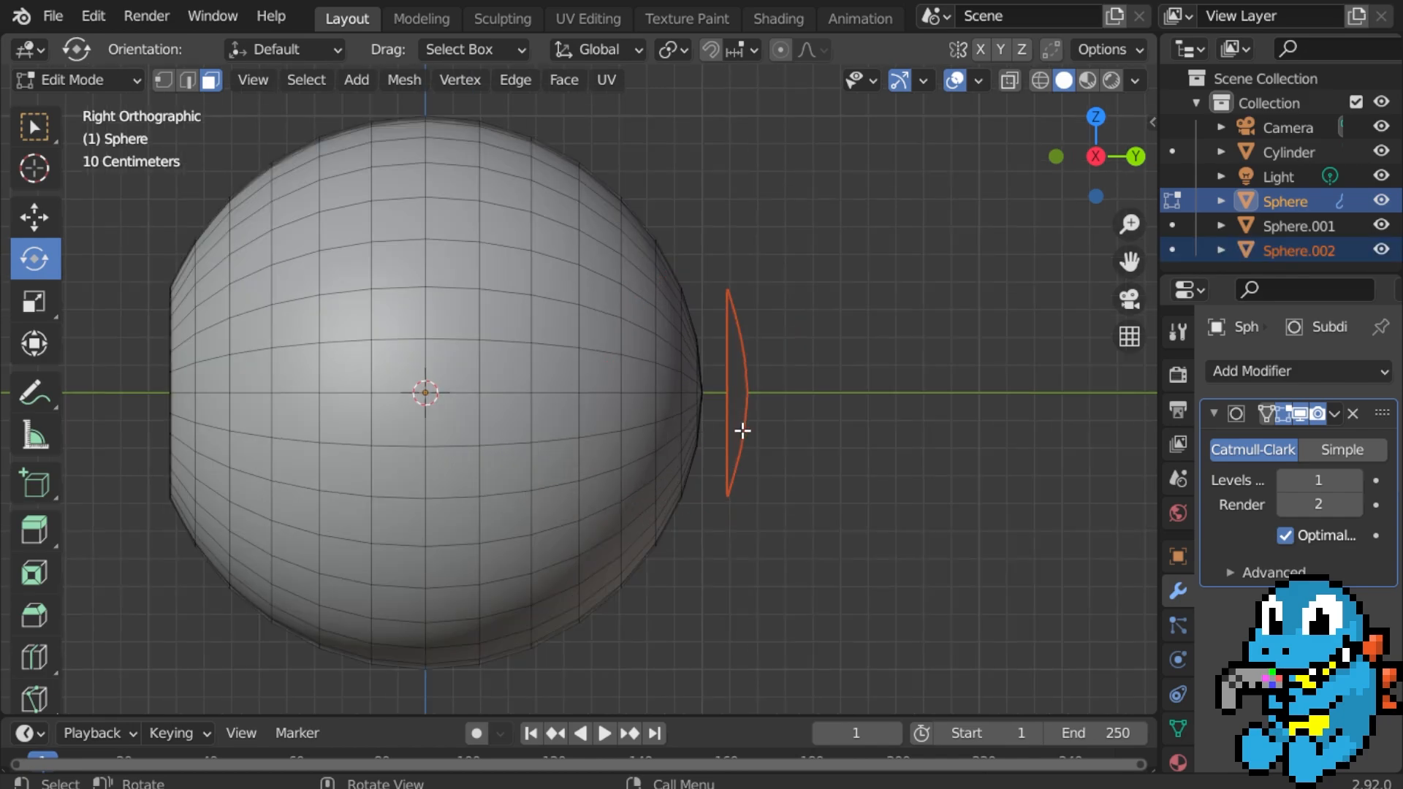
{"action": "key", "text": "Tab"}
{"action": "left_click", "coordinate": [744, 396]}
{"action": "scroll", "coordinate": [744, 396], "scroll_direction": "up", "scroll_amount": 1}
{"action": "scroll", "coordinate": [753, 401], "scroll_direction": "down", "scroll_amount": 1}
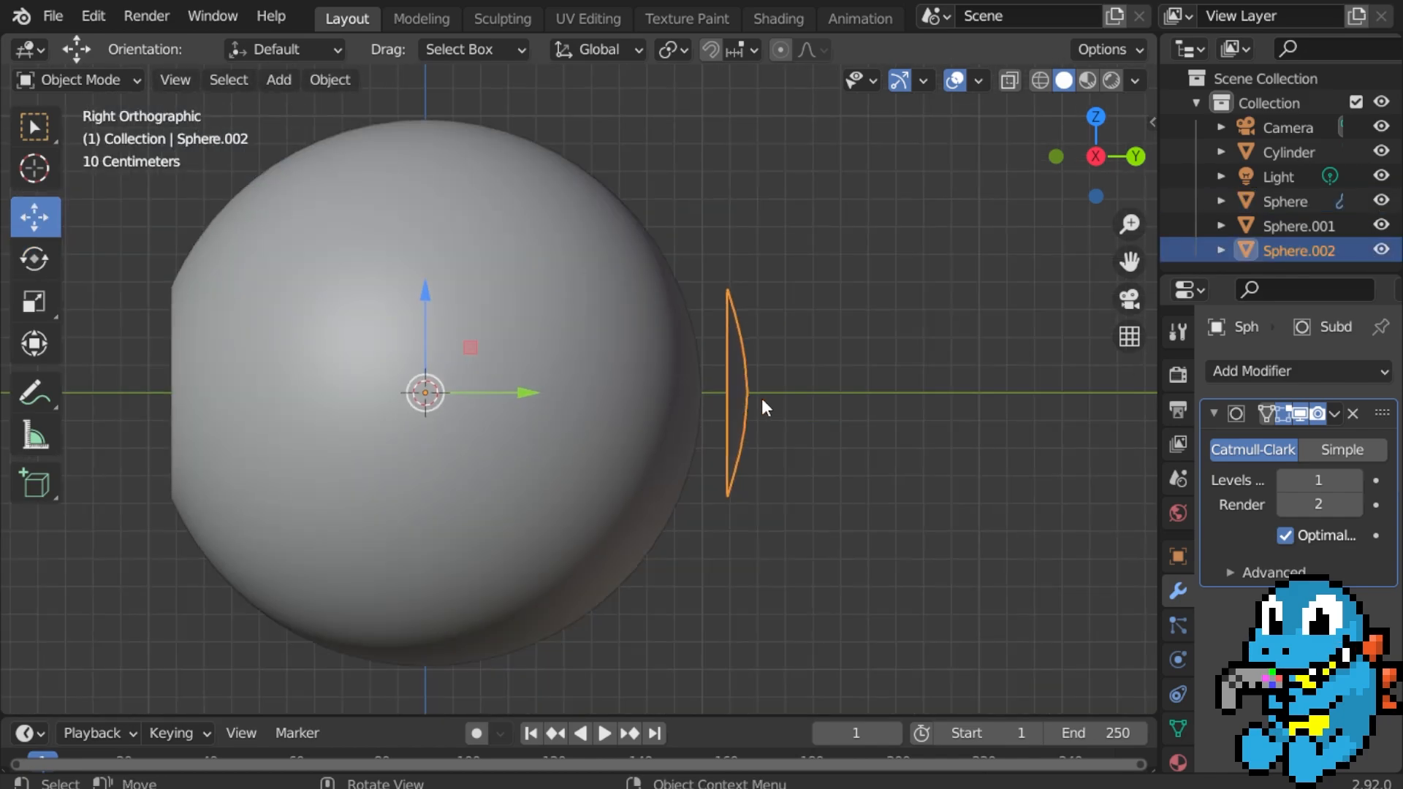
Try to centre the cap by box-selecting its faces in edit mode and setting their global median Y to 0 m.
{"action": "key", "text": "Tab"}
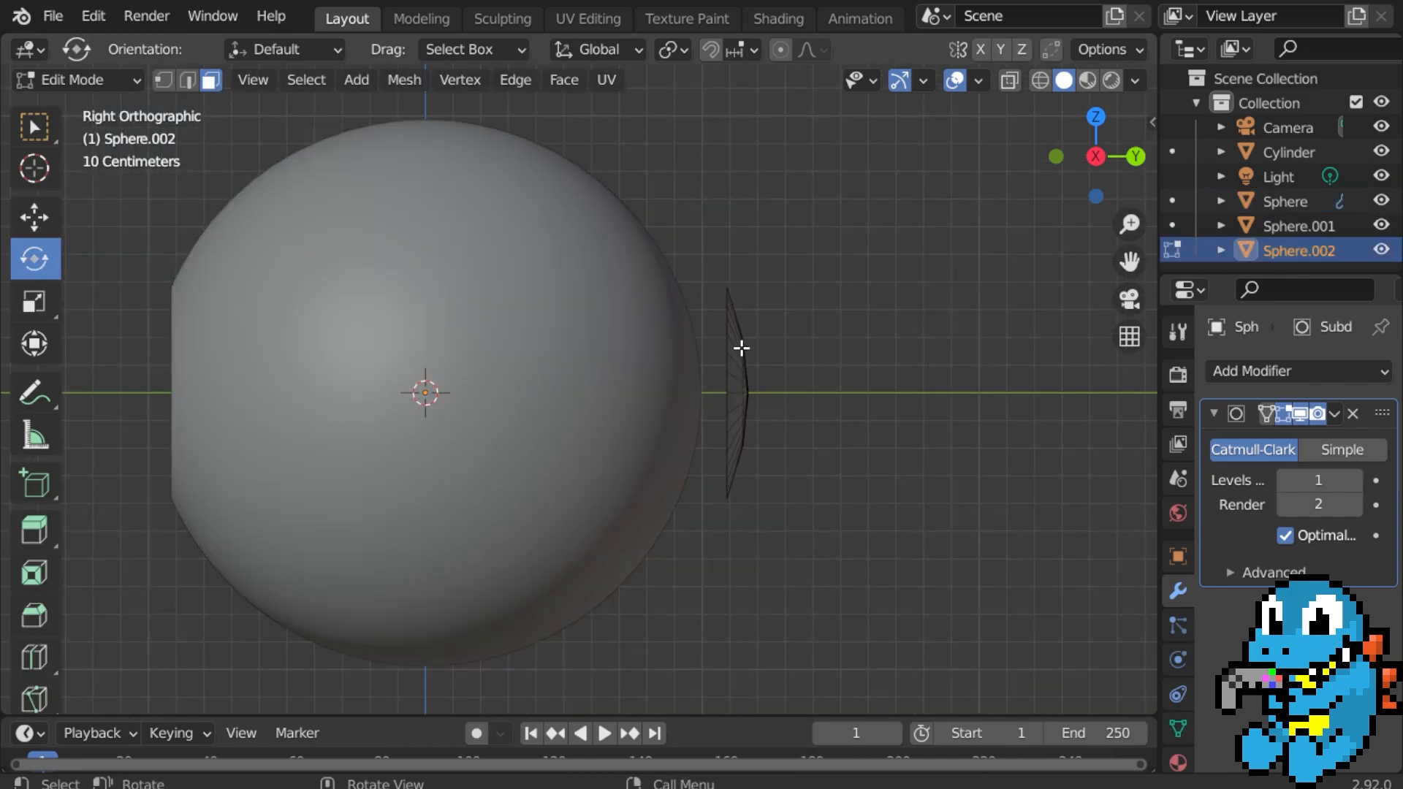
{"action": "key", "text": "b"}
{"action": "left_click_drag", "start_coordinate": [819, 259], "coordinate": [648, 601]}
{"action": "key", "text": "n"}
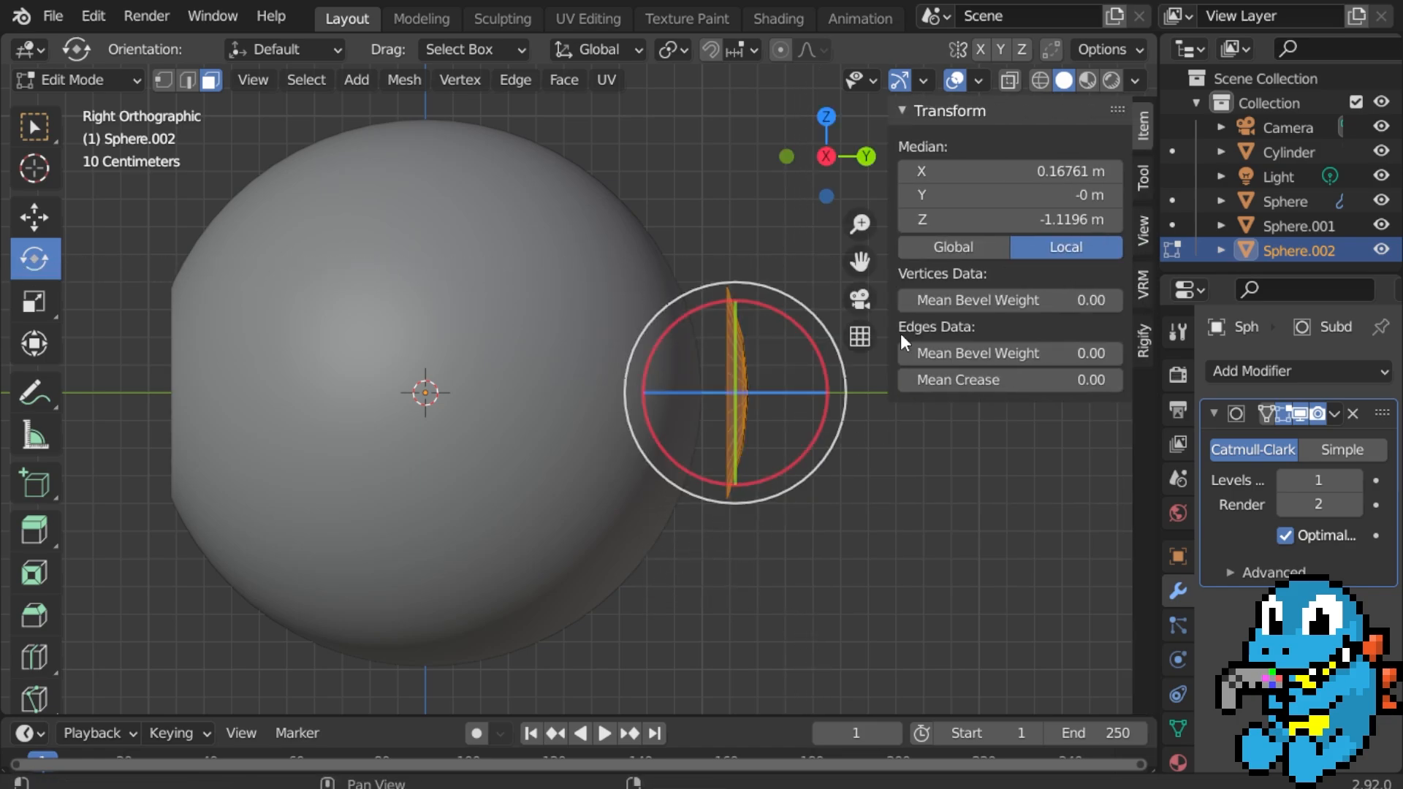
{"action": "left_click", "coordinate": [34, 217]}
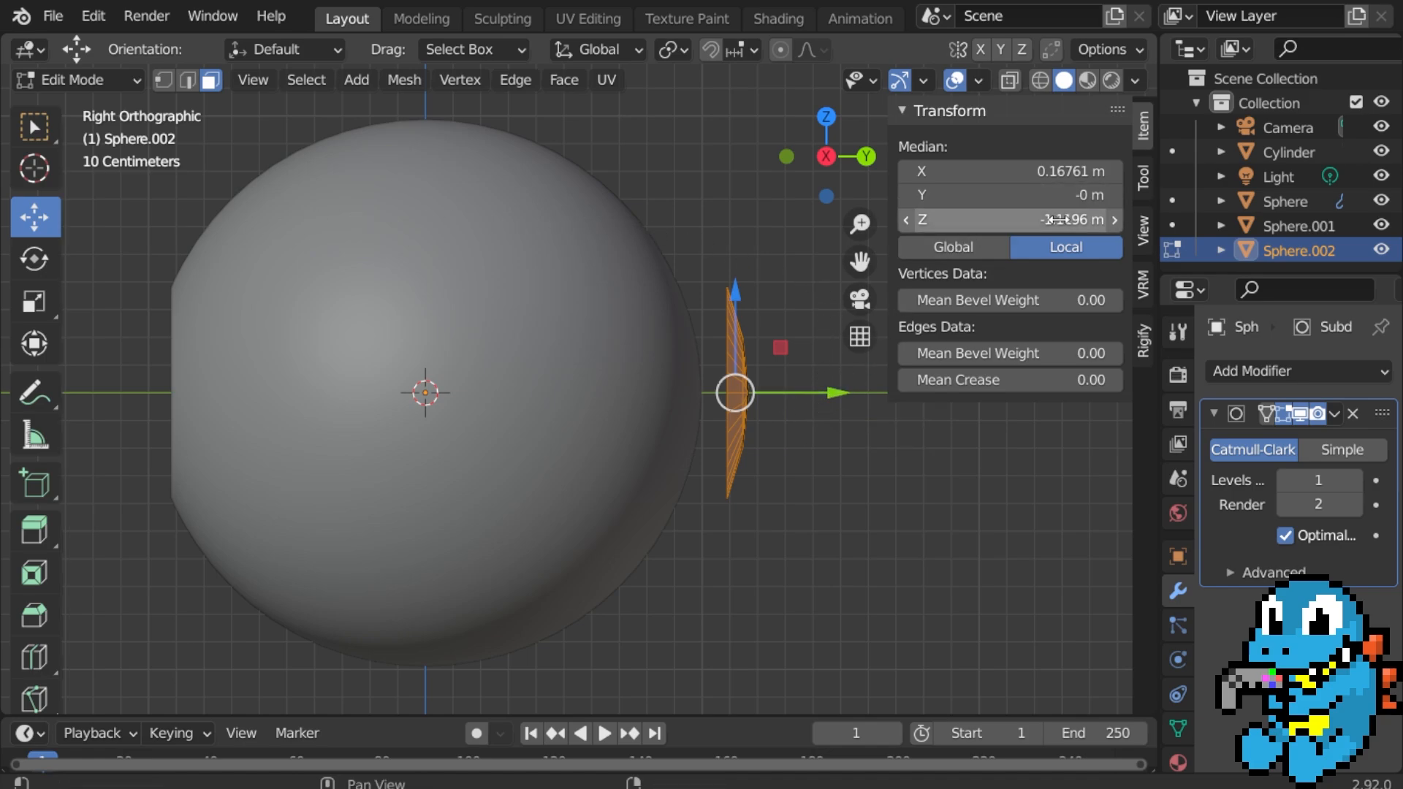
{"action": "left_click", "coordinate": [1066, 193]}
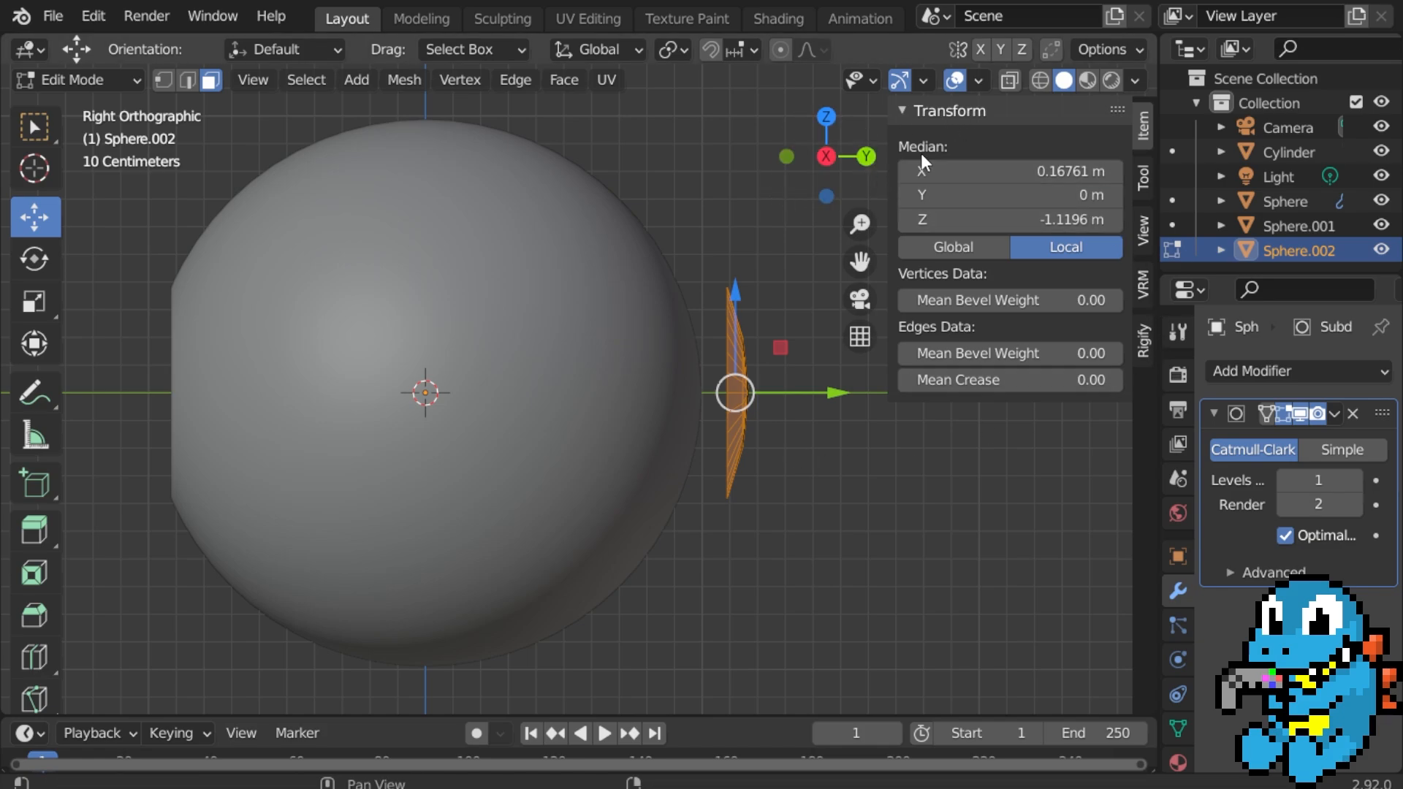
{"action": "left_click", "coordinate": [968, 256]}
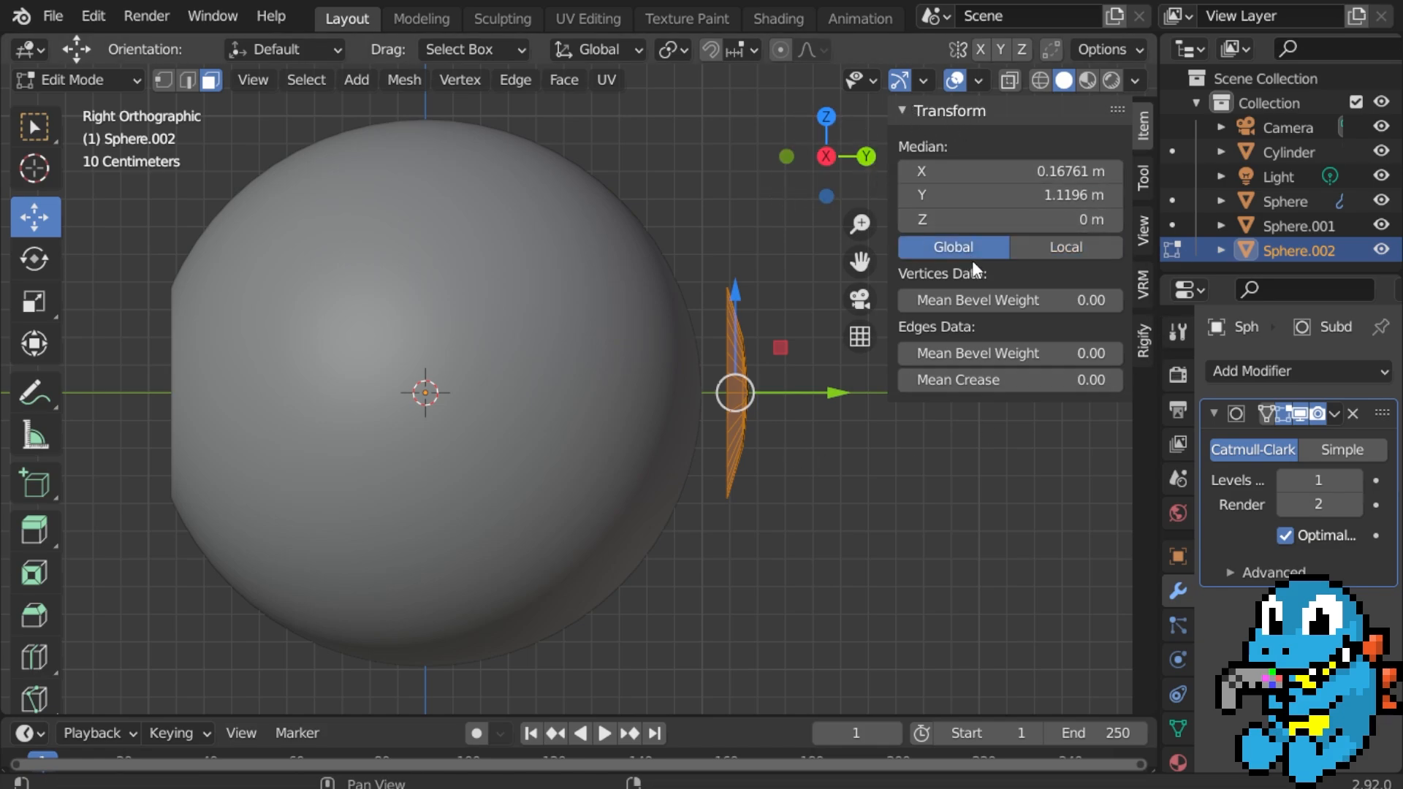
{"action": "left_click", "coordinate": [1060, 201]}
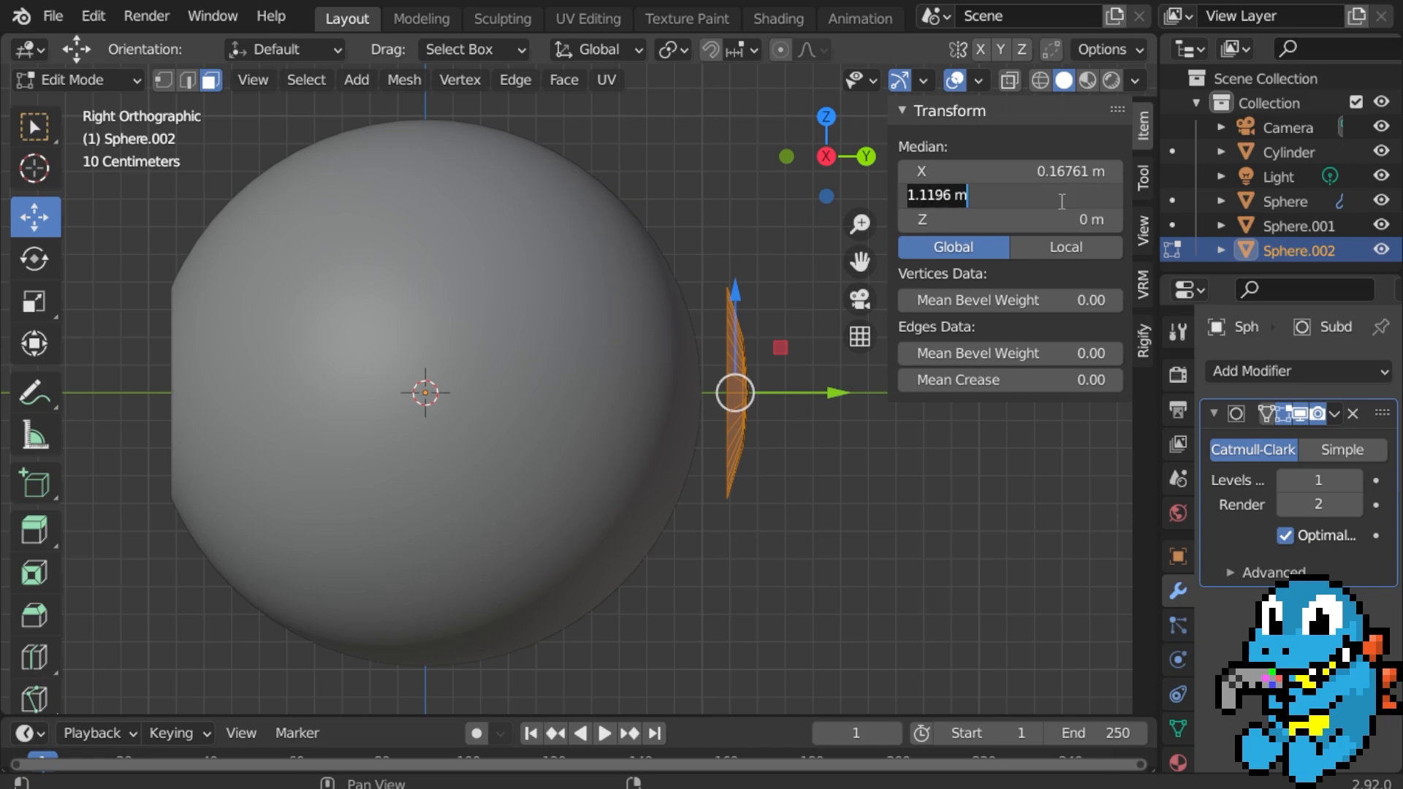
{"action": "type", "text": "0"}
{"action": "key", "text": "Return"}
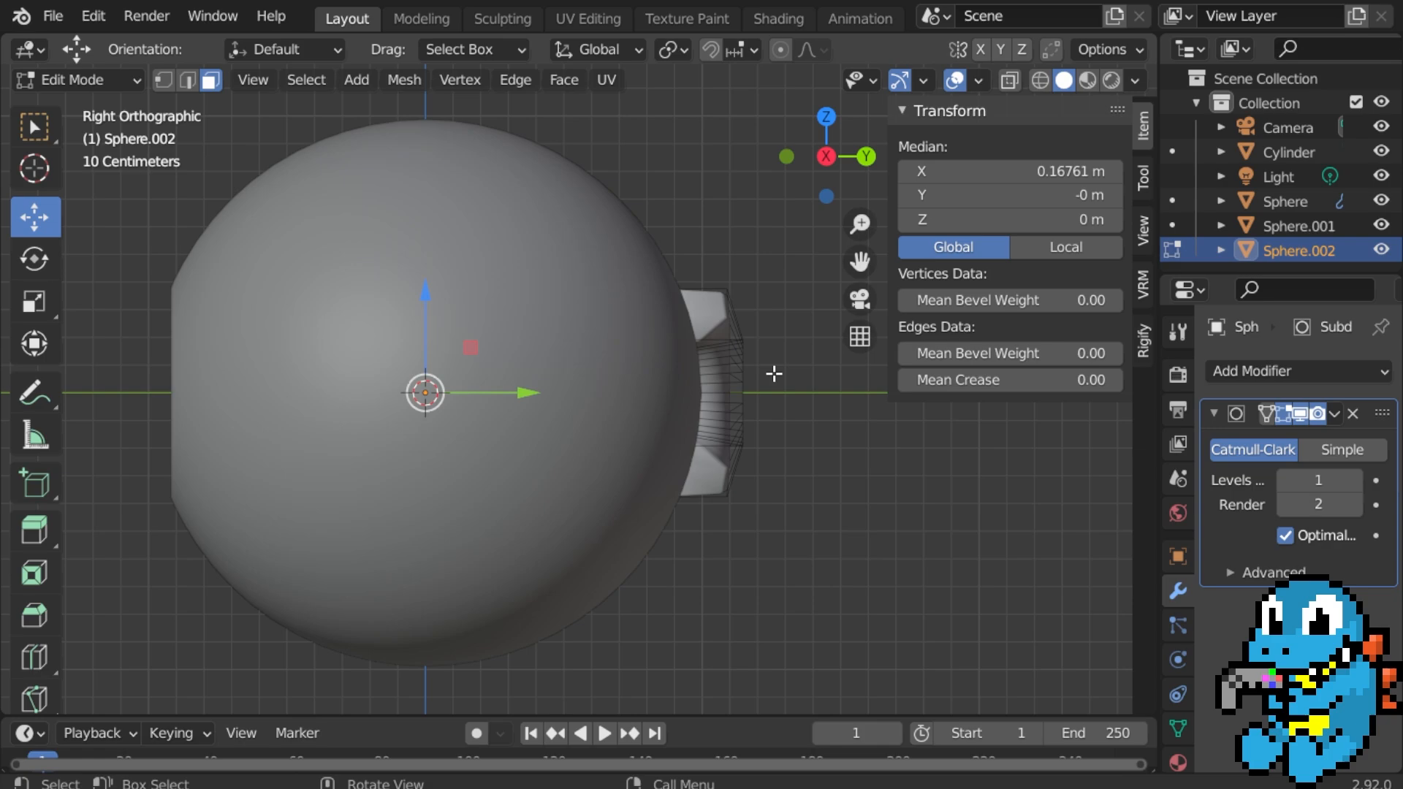
{"action": "middle_click_drag", "start_coordinate": [775, 380], "coordinate": [555, 402]}
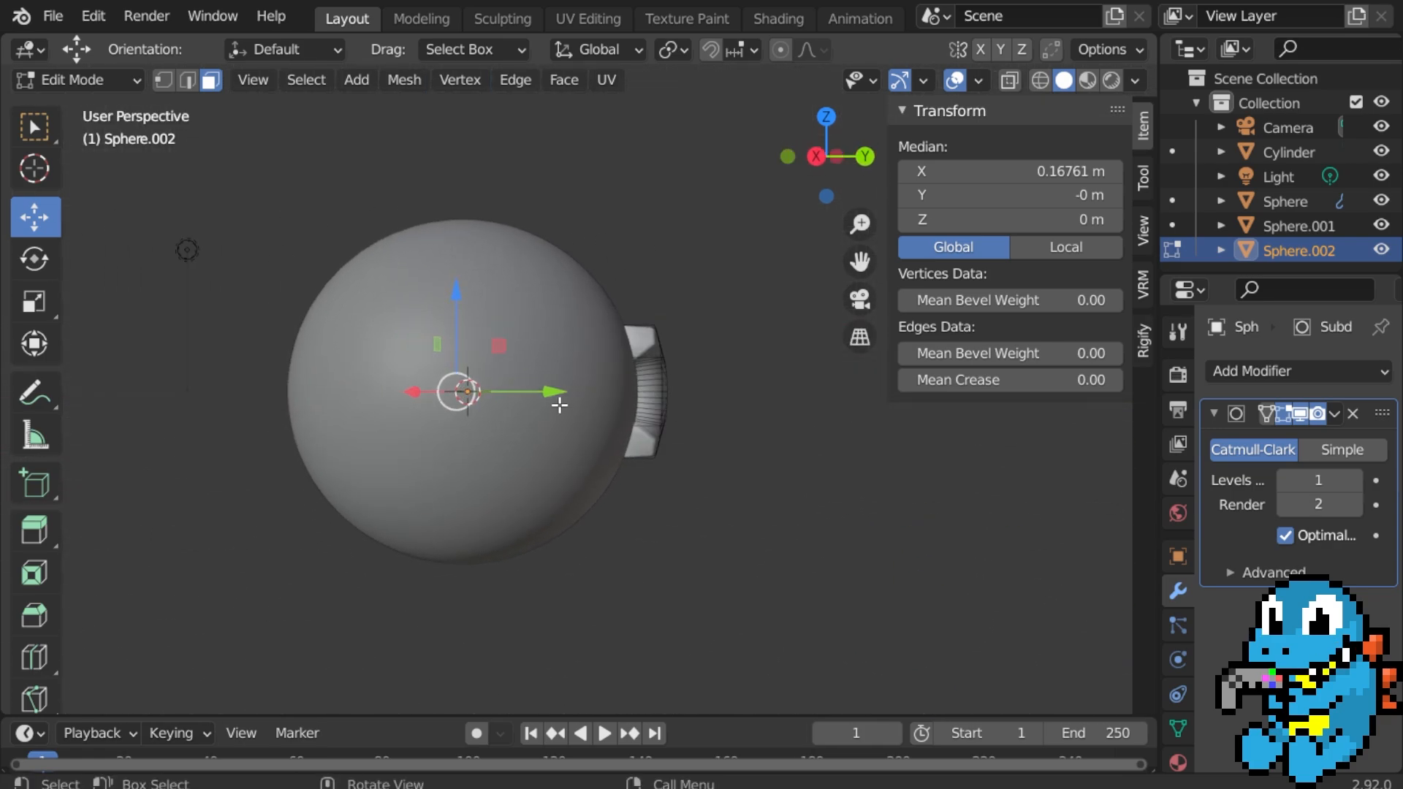
{"action": "key", "text": "g"}
{"action": "key", "text": "y"}
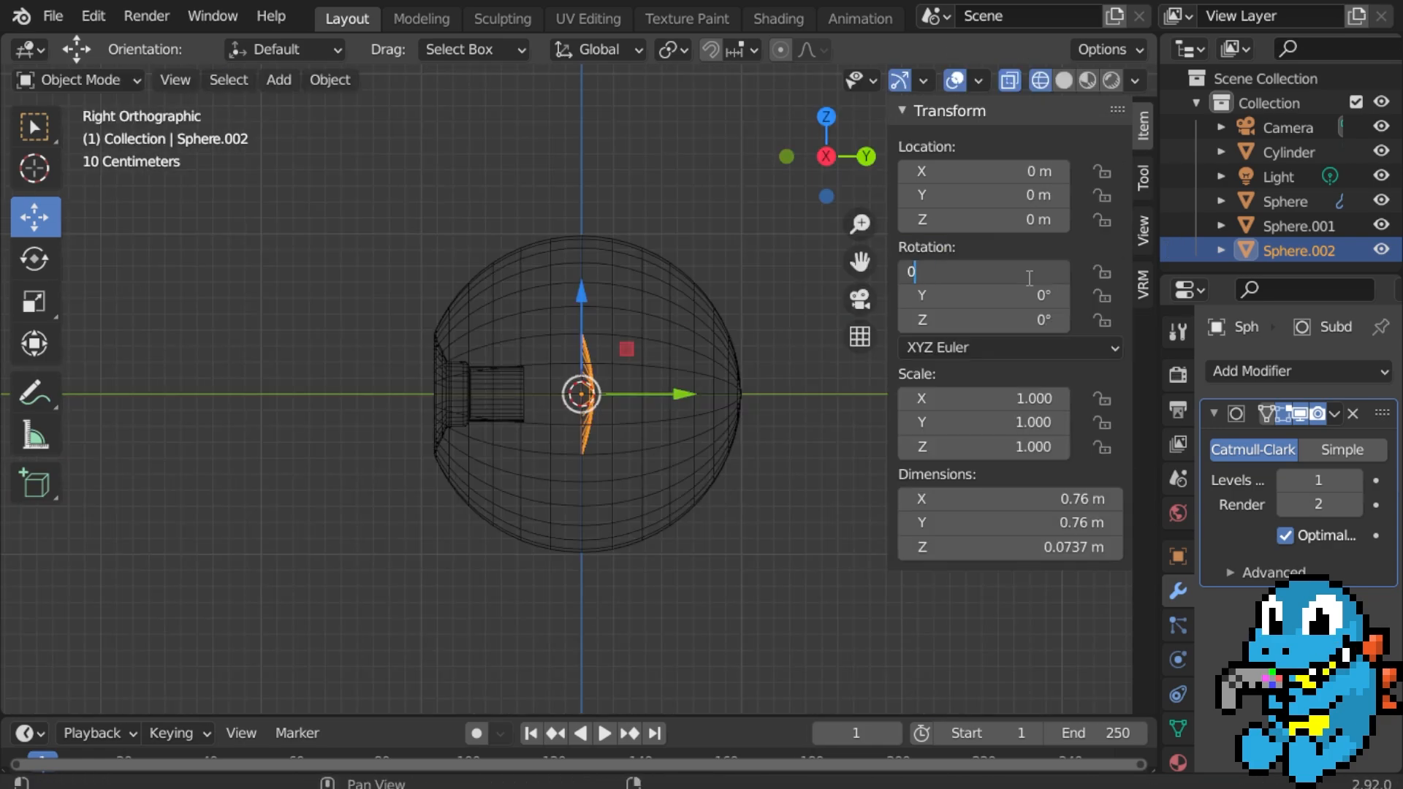
Try X rotations of 0° and 180° on the cap object.
{"action": "key", "text": "Return"}
{"action": "left_click", "coordinate": [1028, 275]}
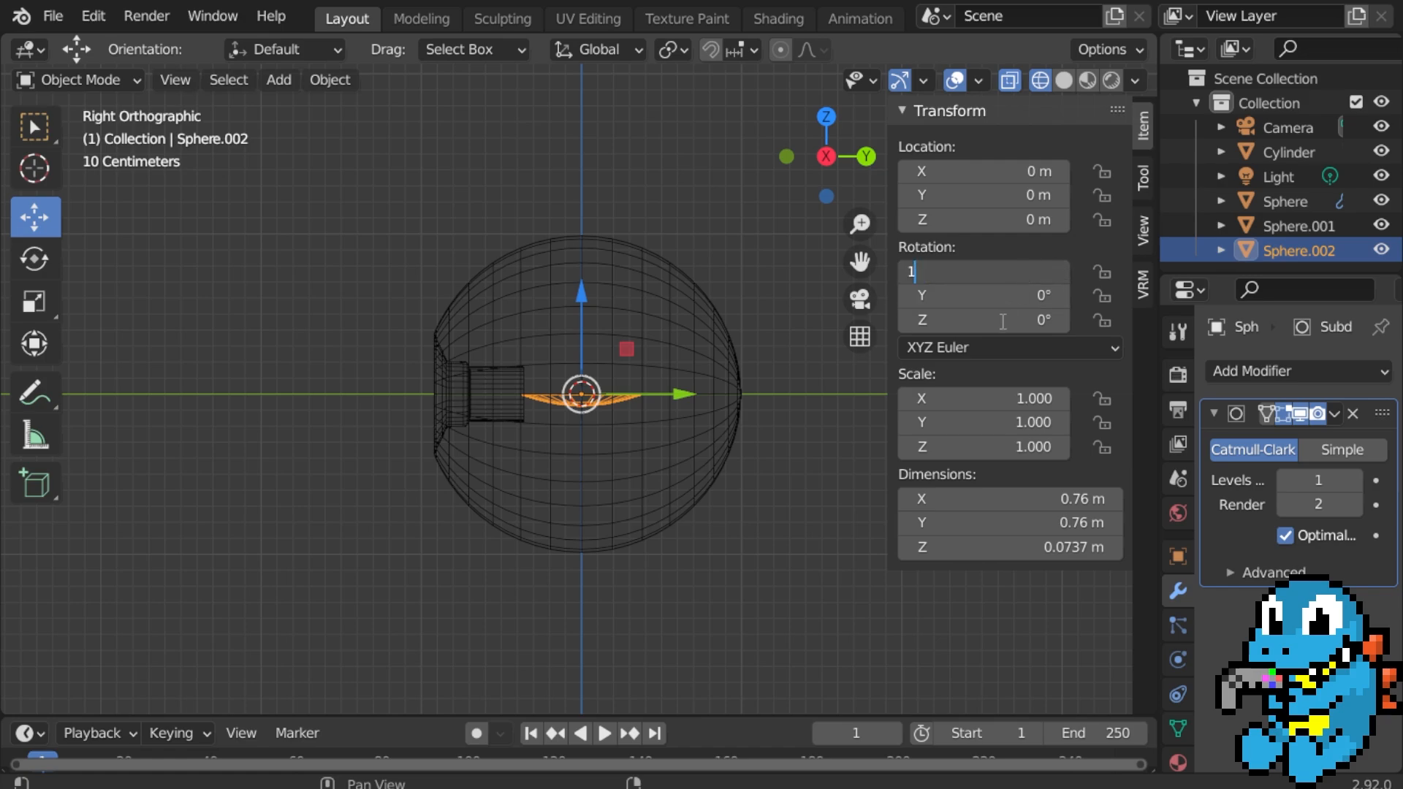
{"action": "type", "text": "180"}
{"action": "key", "text": "Return"}
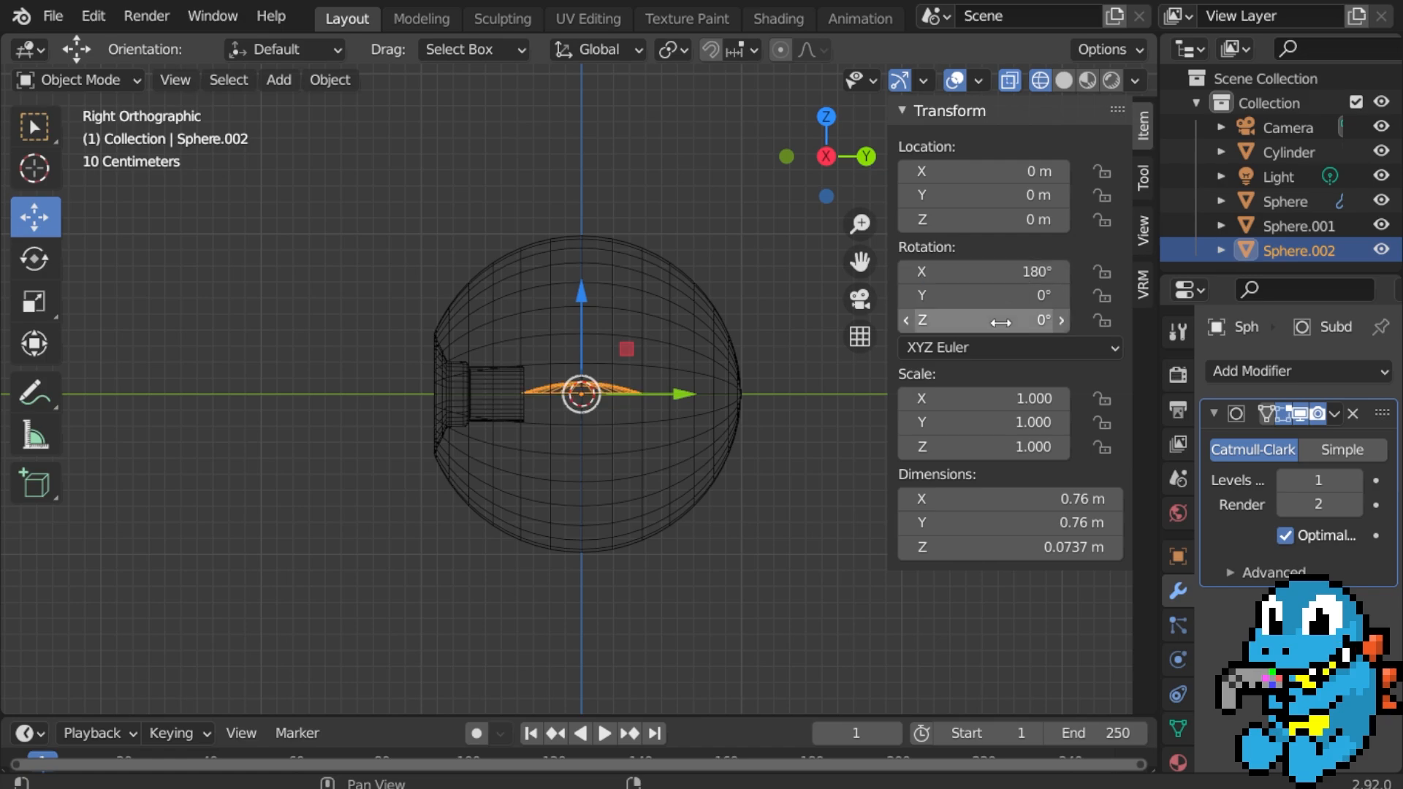
Set the cap's X rotation to -90° and move it along Y over the recess at the sphere's front.
{"action": "left_click", "coordinate": [1033, 277]}
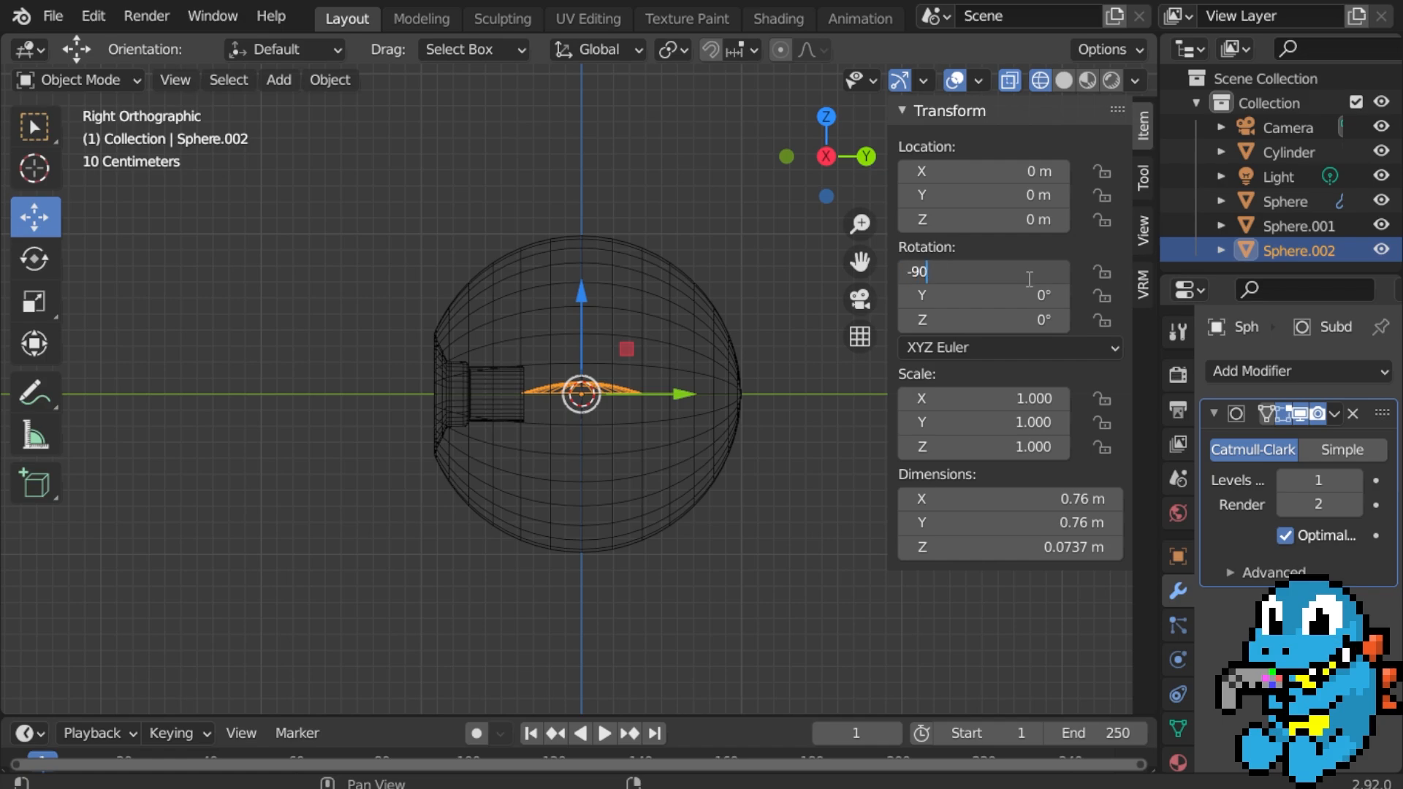
{"action": "key", "text": "Return"}
{"action": "scroll", "coordinate": [573, 414], "scroll_direction": "up", "scroll_amount": 5}
{"action": "key", "text": "g"}
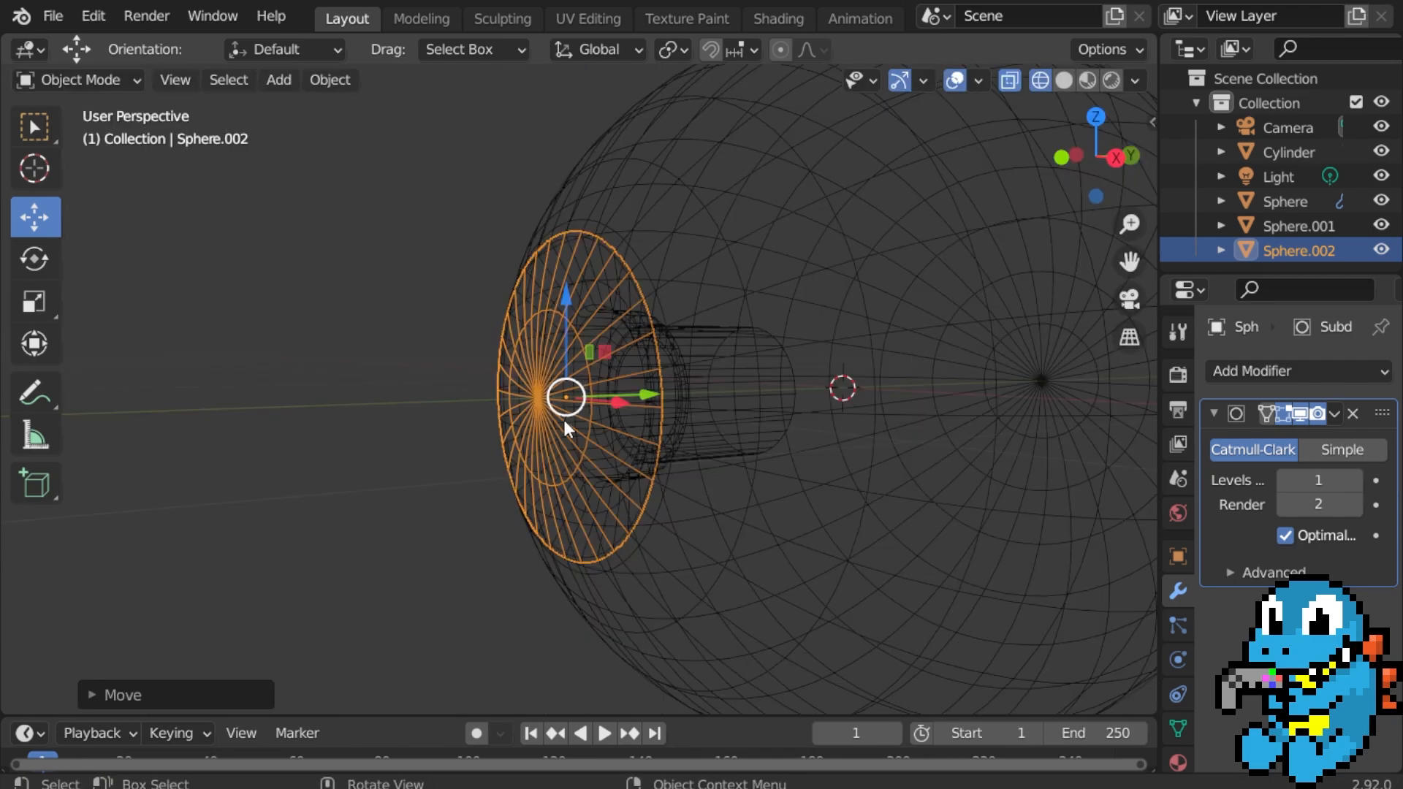
Switch the viewport to solid shading and inspect from the side how the cap fits the sphere's front opening.
{"action": "key", "text": "z"}
{"action": "left_click", "coordinate": [688, 429]}
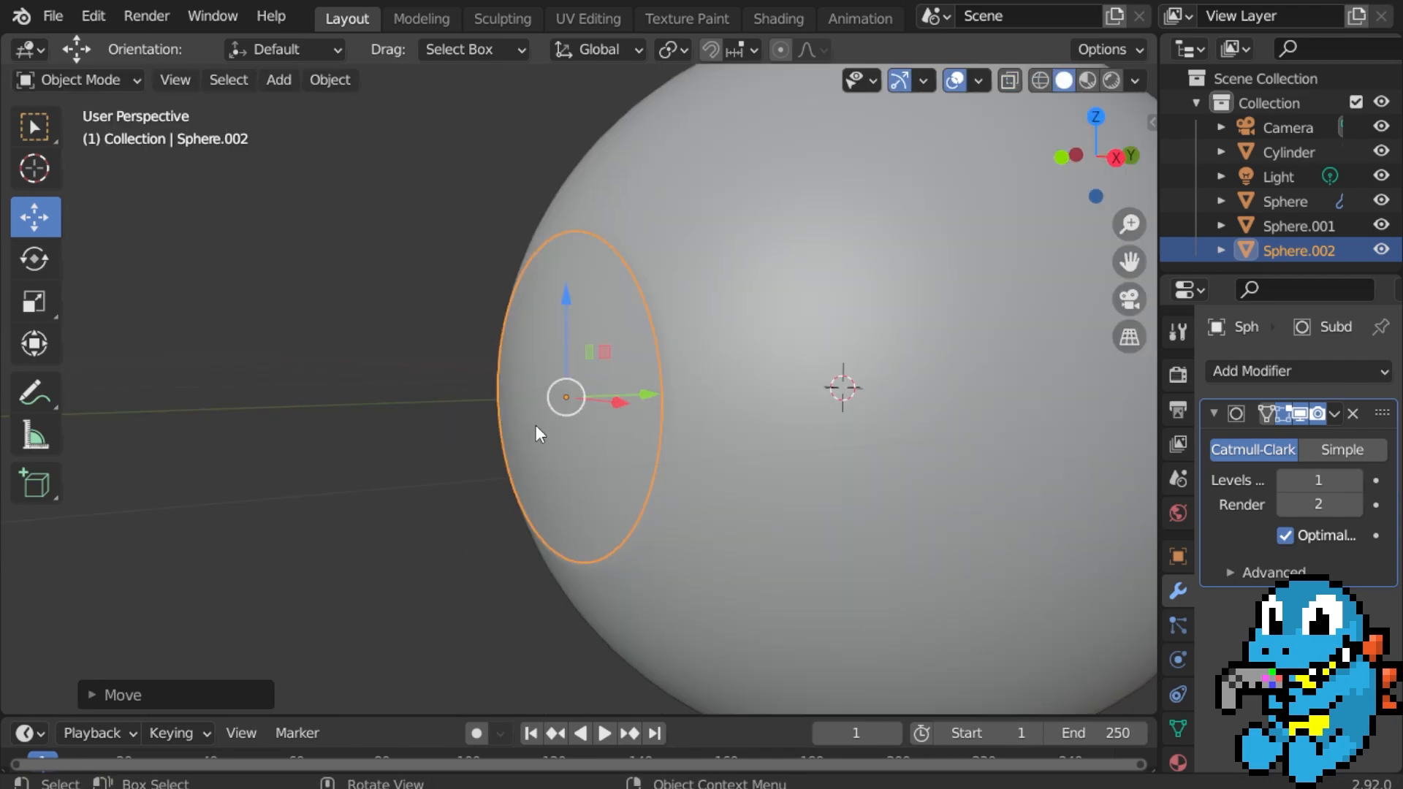
{"action": "middle_click_drag", "start_coordinate": [537, 426], "coordinate": [883, 415]}
{"action": "scroll", "coordinate": [883, 415], "scroll_direction": "up", "scroll_amount": 3}
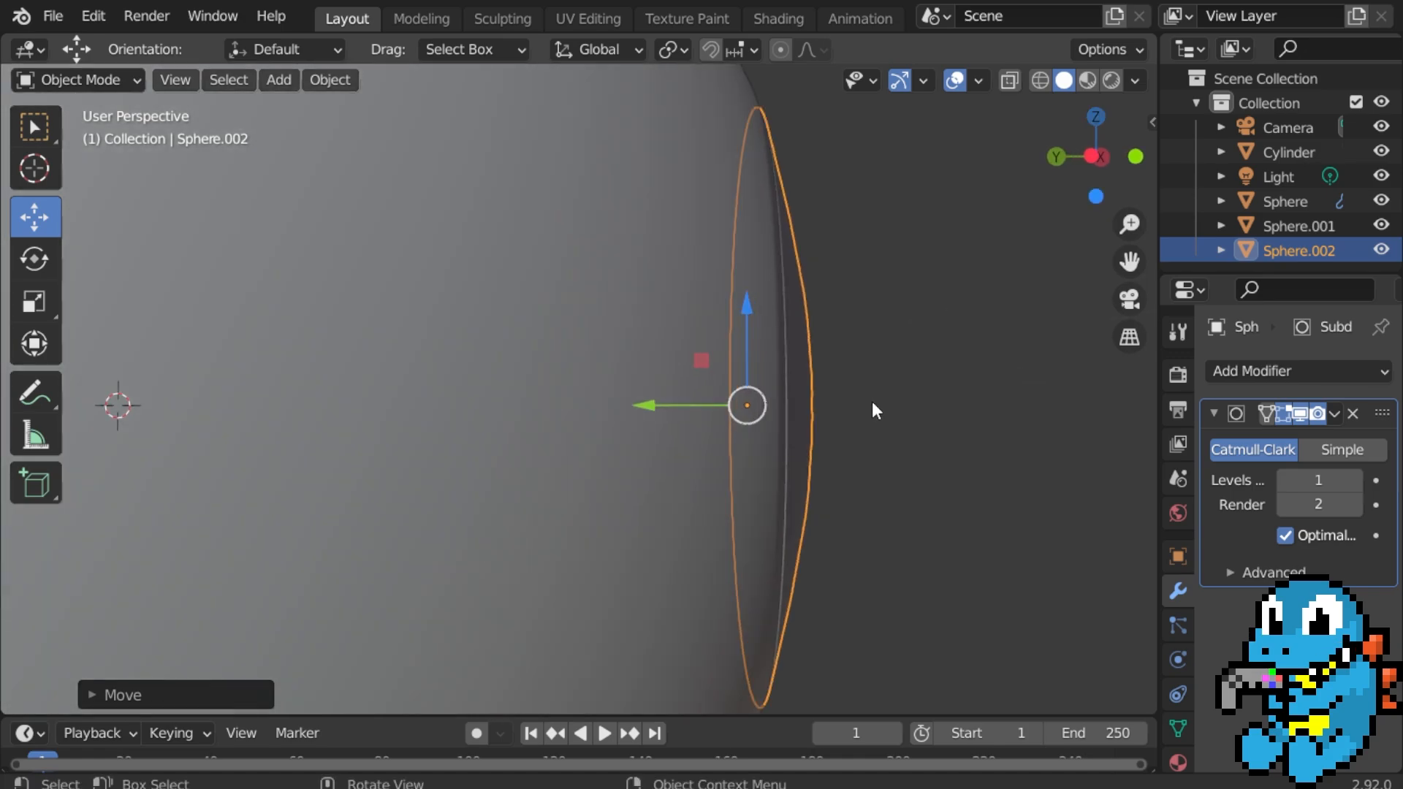
Add a cube mesh to the scene.
{"action": "key", "text": "shift+a"}
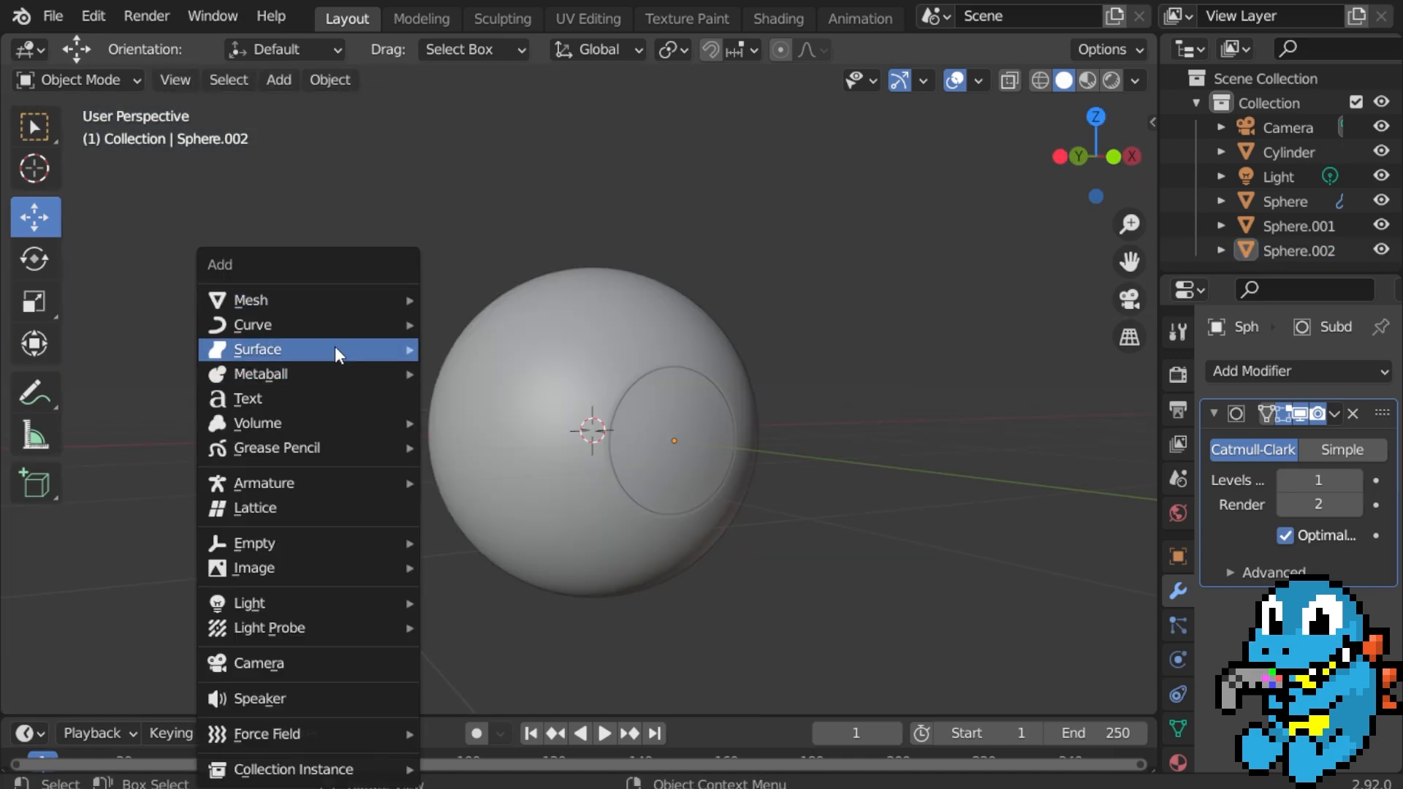
{"action": "mouse_move", "coordinate": [319, 310]}
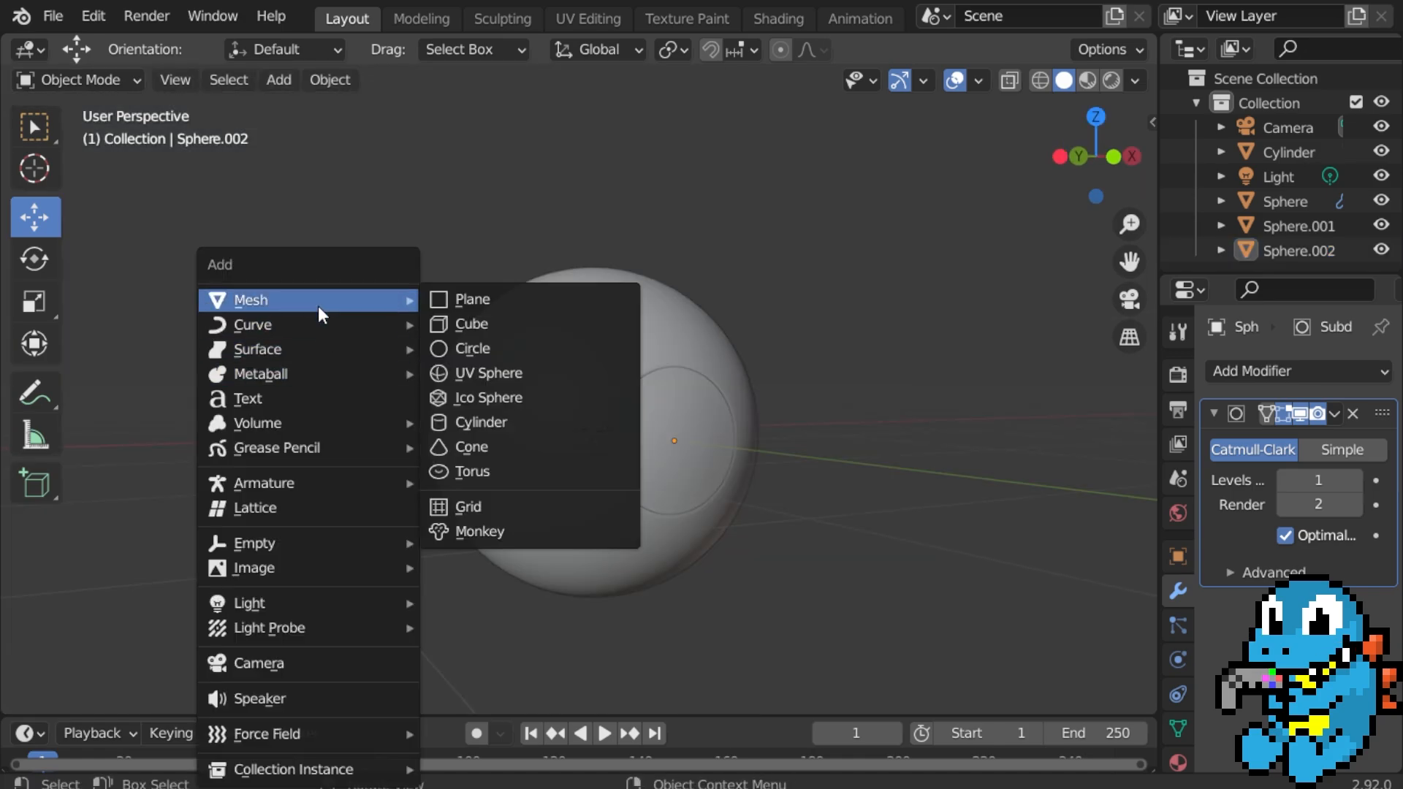
{"action": "left_click", "coordinate": [517, 323]}
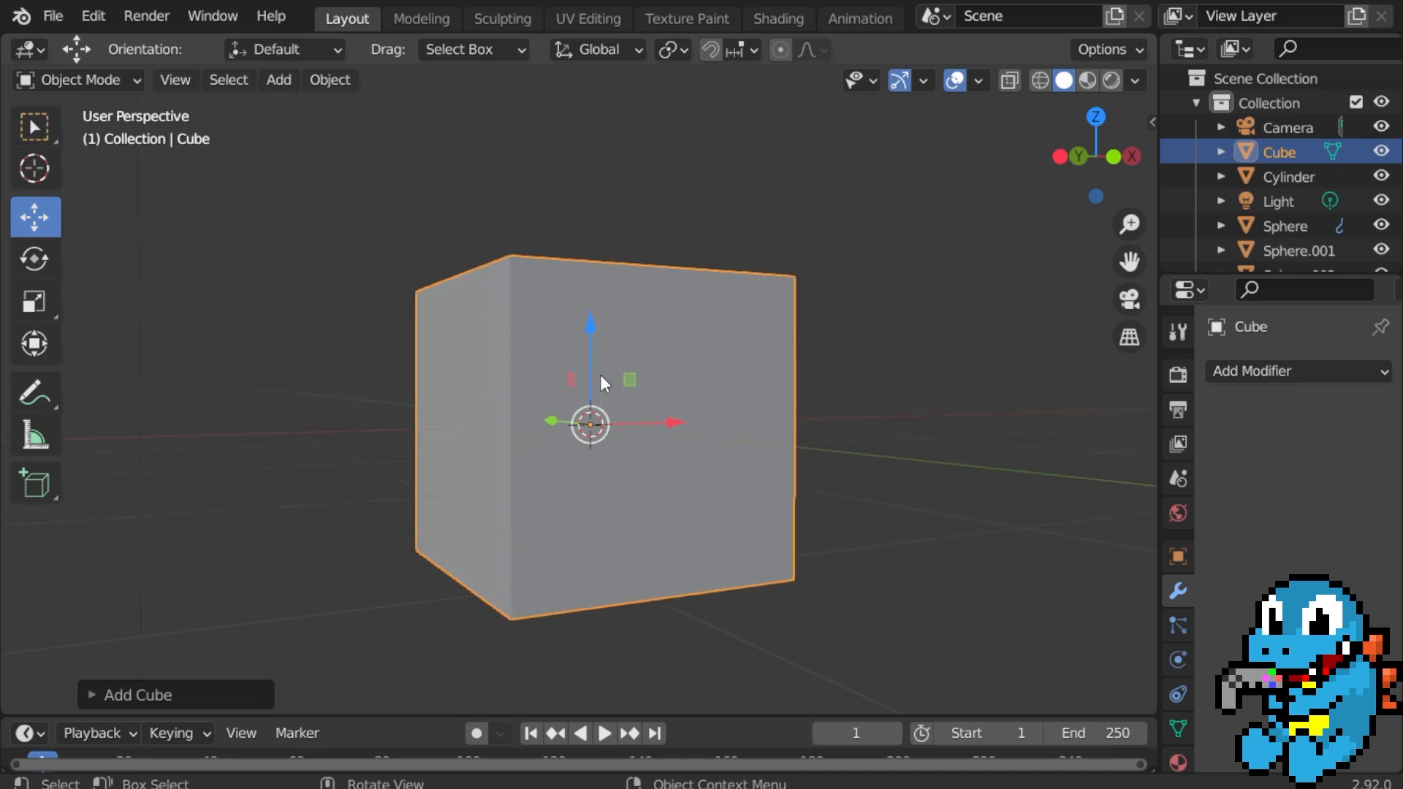
Flatten the cube along Z to about half its height and move it up above the sphere.
{"action": "left_click", "coordinate": [31, 302]}
{"action": "left_click_drag", "start_coordinate": [586, 326], "coordinate": [577, 150]}
{"action": "left_click", "coordinate": [29, 226]}
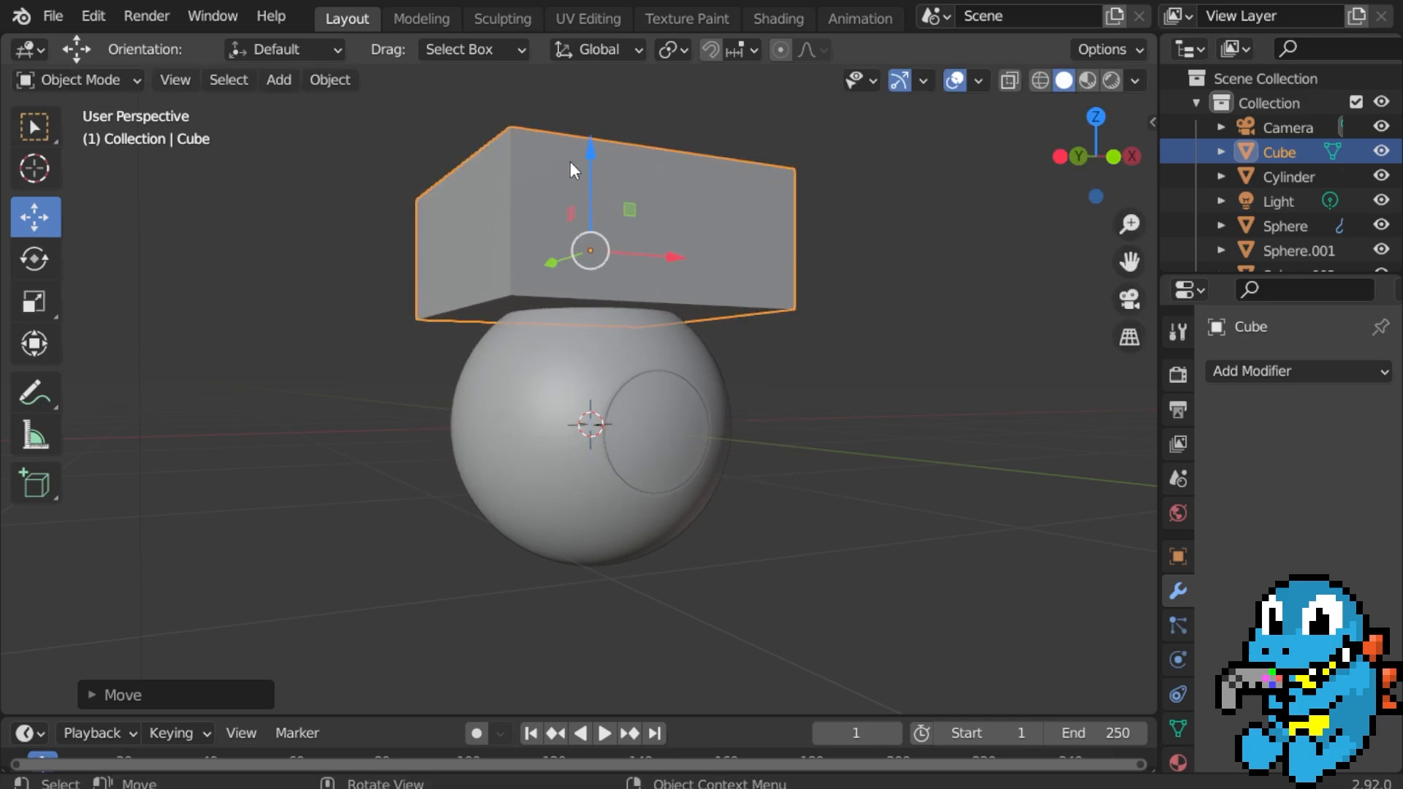
Lengthen the box by moving its end face on the negative X side outward along X.
{"action": "middle_click_drag", "start_coordinate": [569, 160], "coordinate": [473, 173]}
{"action": "scroll", "coordinate": [473, 173], "scroll_direction": "down", "scroll_amount": 2}
{"action": "scroll", "coordinate": [496, 191], "scroll_direction": "up", "scroll_amount": 2}
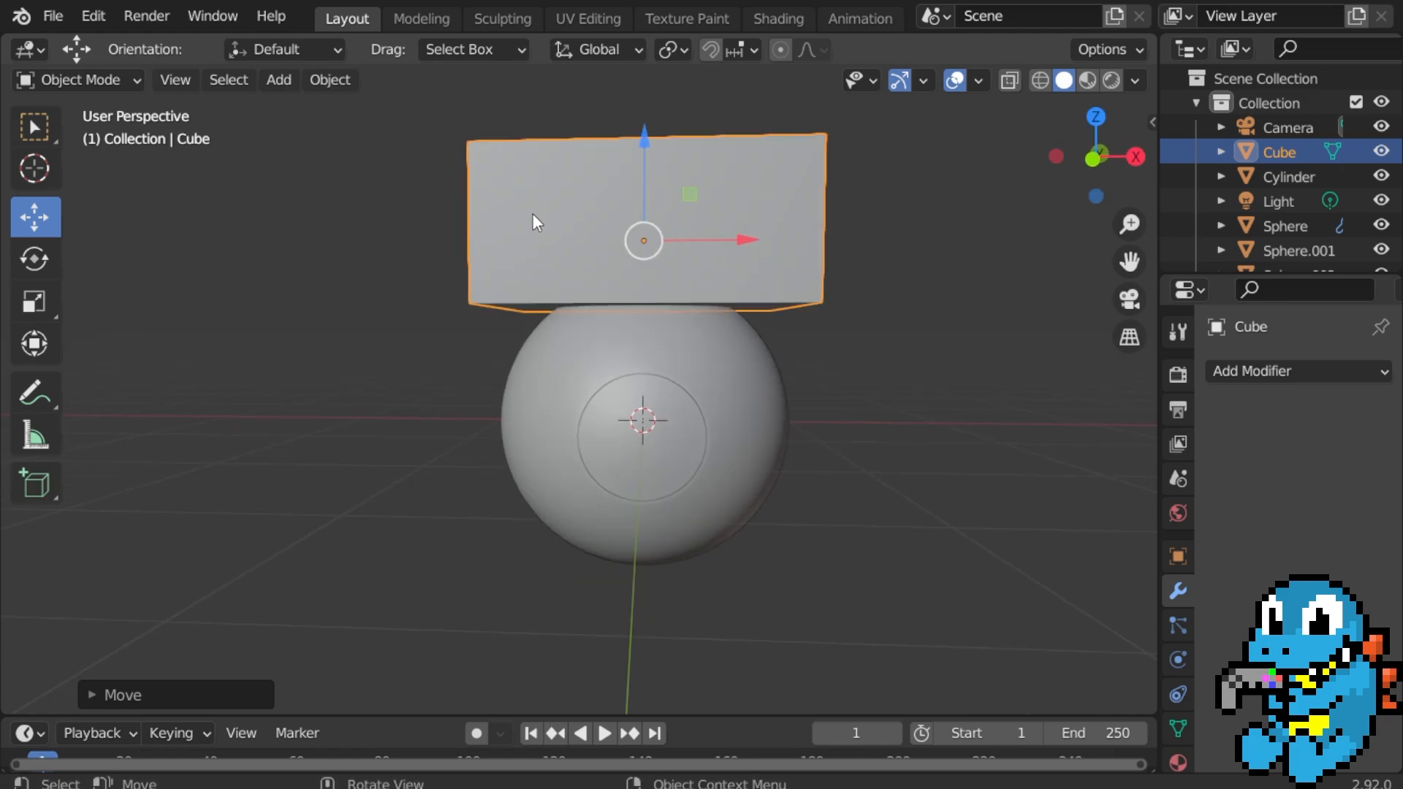
{"action": "scroll", "coordinate": [545, 223], "scroll_direction": "down", "scroll_amount": 1}
{"action": "middle_click_drag", "start_coordinate": [568, 238], "coordinate": [636, 240]}
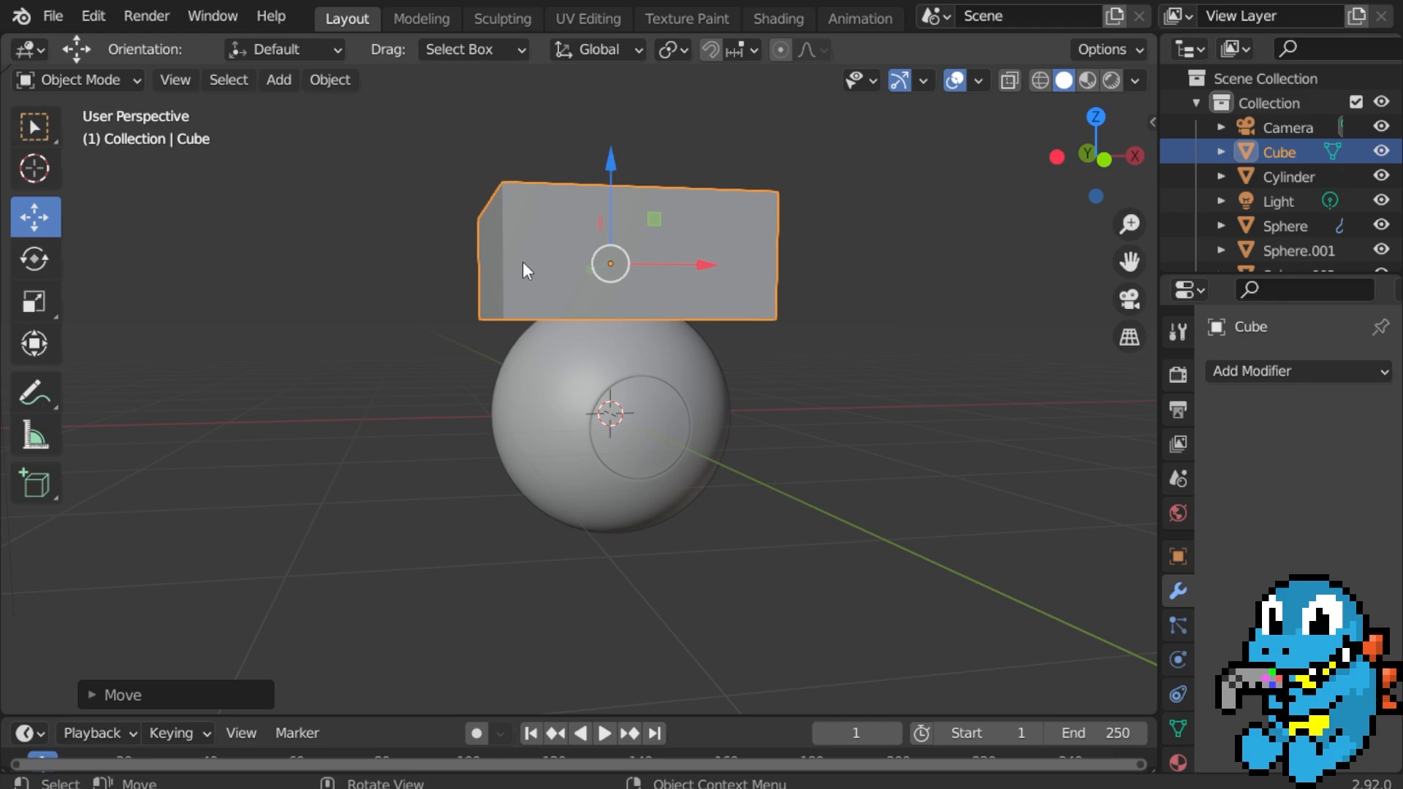
{"action": "middle_click_drag", "start_coordinate": [524, 265], "coordinate": [569, 257]}
{"action": "key", "text": "Tab"}
{"action": "left_click", "coordinate": [501, 254]}
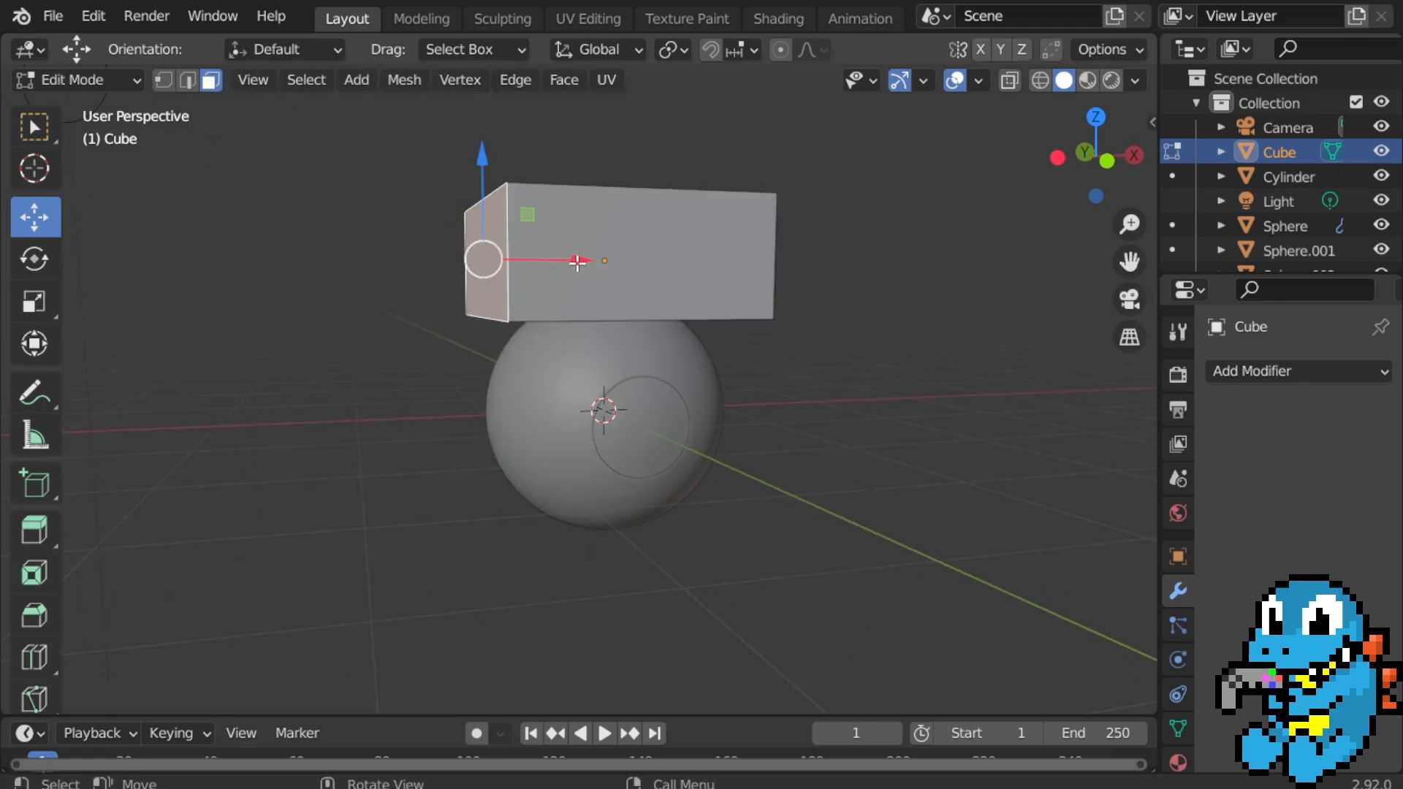
{"action": "left_click_drag", "start_coordinate": [577, 261], "coordinate": [399, 260]}
{"action": "key", "text": "Tab"}
Add a Subdivision Surface modifier to the box with viewport and render levels both set to 3.
{"action": "left_click", "coordinate": [1298, 371]}
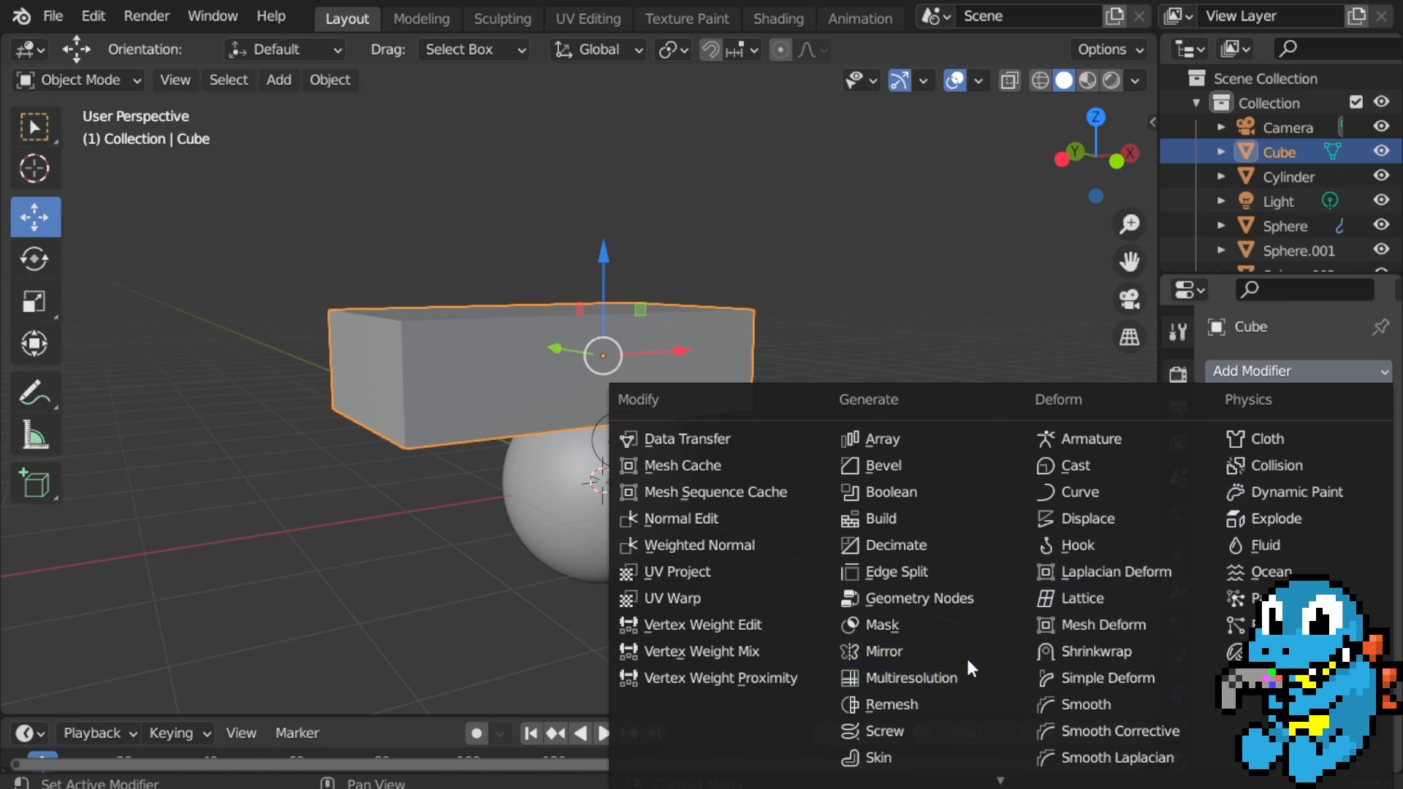
{"action": "scroll", "coordinate": [937, 694], "scroll_direction": "down", "scroll_amount": 4}
{"action": "scroll", "coordinate": [937, 703], "scroll_direction": "up", "scroll_amount": 3}
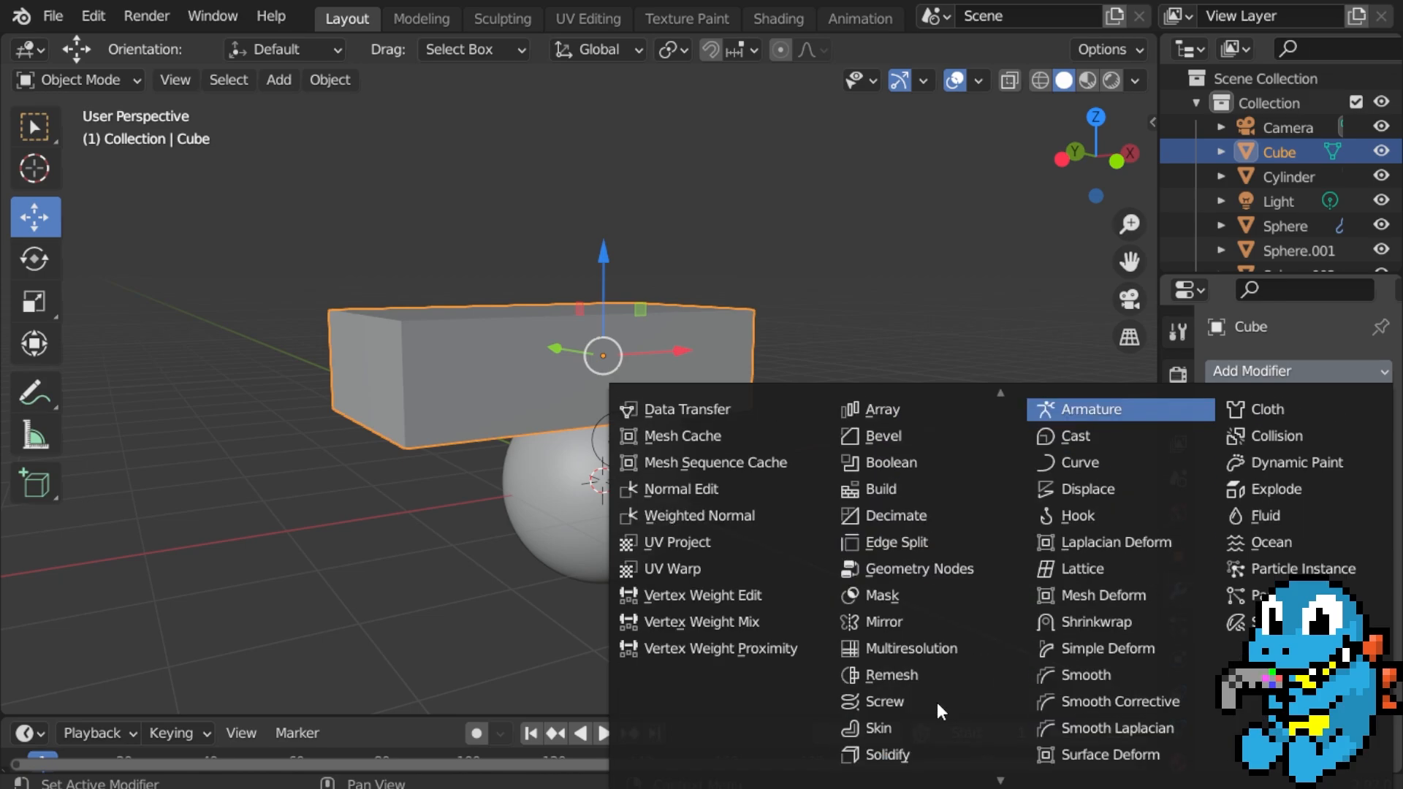
{"action": "scroll", "coordinate": [926, 757], "scroll_direction": "down", "scroll_amount": 5}
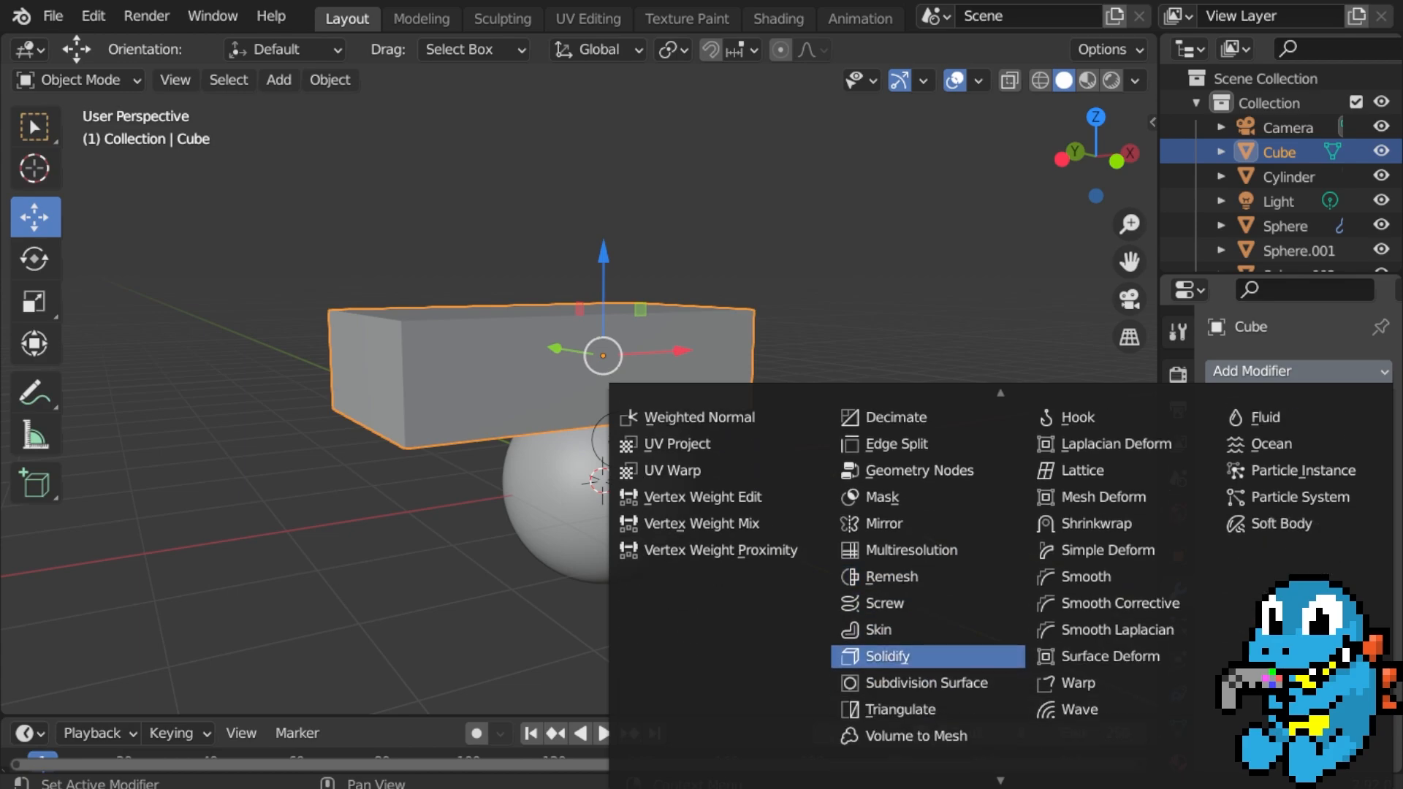
{"action": "left_click", "coordinate": [933, 662]}
{"action": "middle_click_drag", "start_coordinate": [784, 603], "coordinate": [760, 453]}
{"action": "left_click", "coordinate": [1353, 483]}
{"action": "left_click", "coordinate": [1354, 480]}
{"action": "left_click", "coordinate": [1354, 504]}
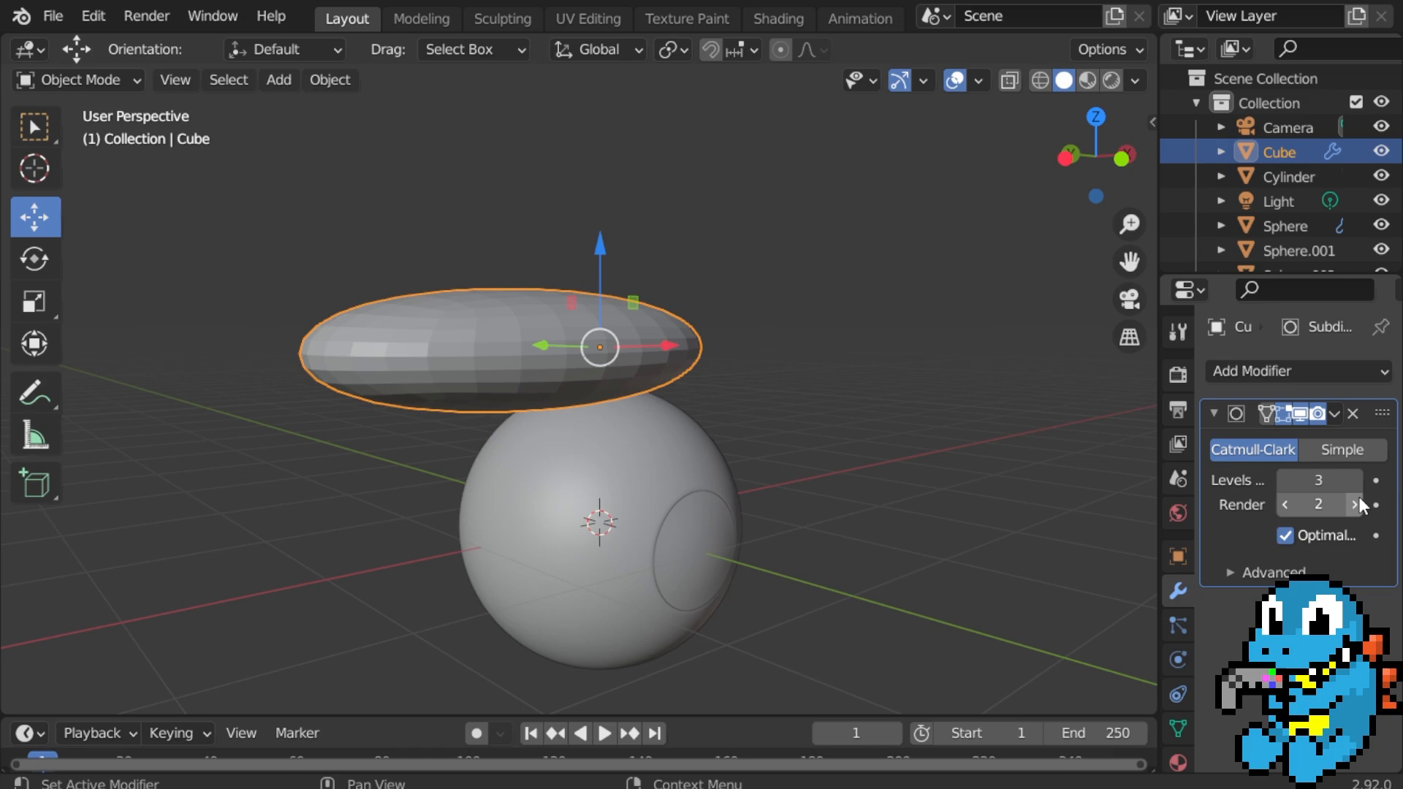
Add two horizontal loop cuts to the box, one near its upper edge and one near its lower edge.
{"action": "scroll", "coordinate": [843, 484], "scroll_direction": "up", "scroll_amount": 3}
{"action": "middle_click_drag", "start_coordinate": [884, 511], "coordinate": [776, 510]}
{"action": "key", "text": "Tab"}
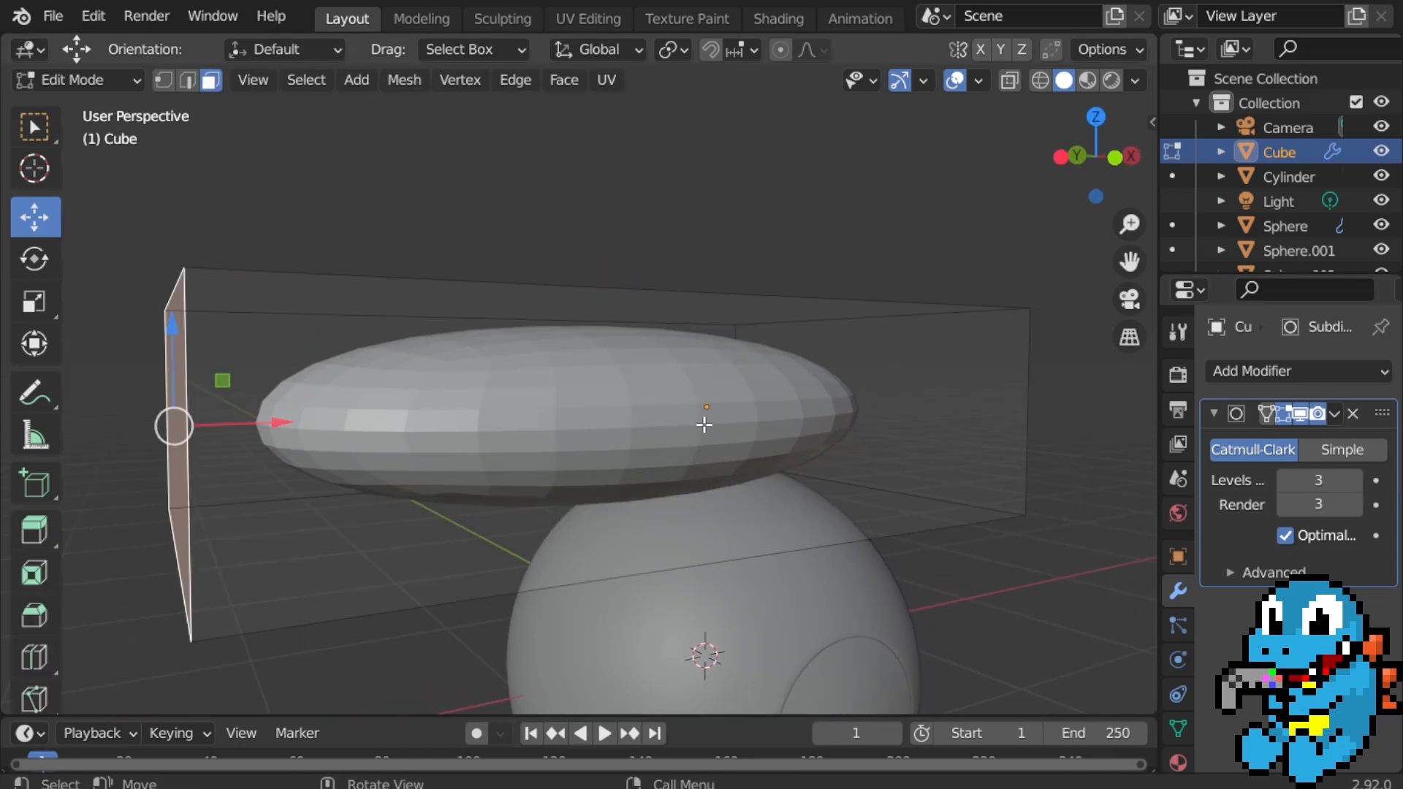
{"action": "key", "text": "ctrl+r"}
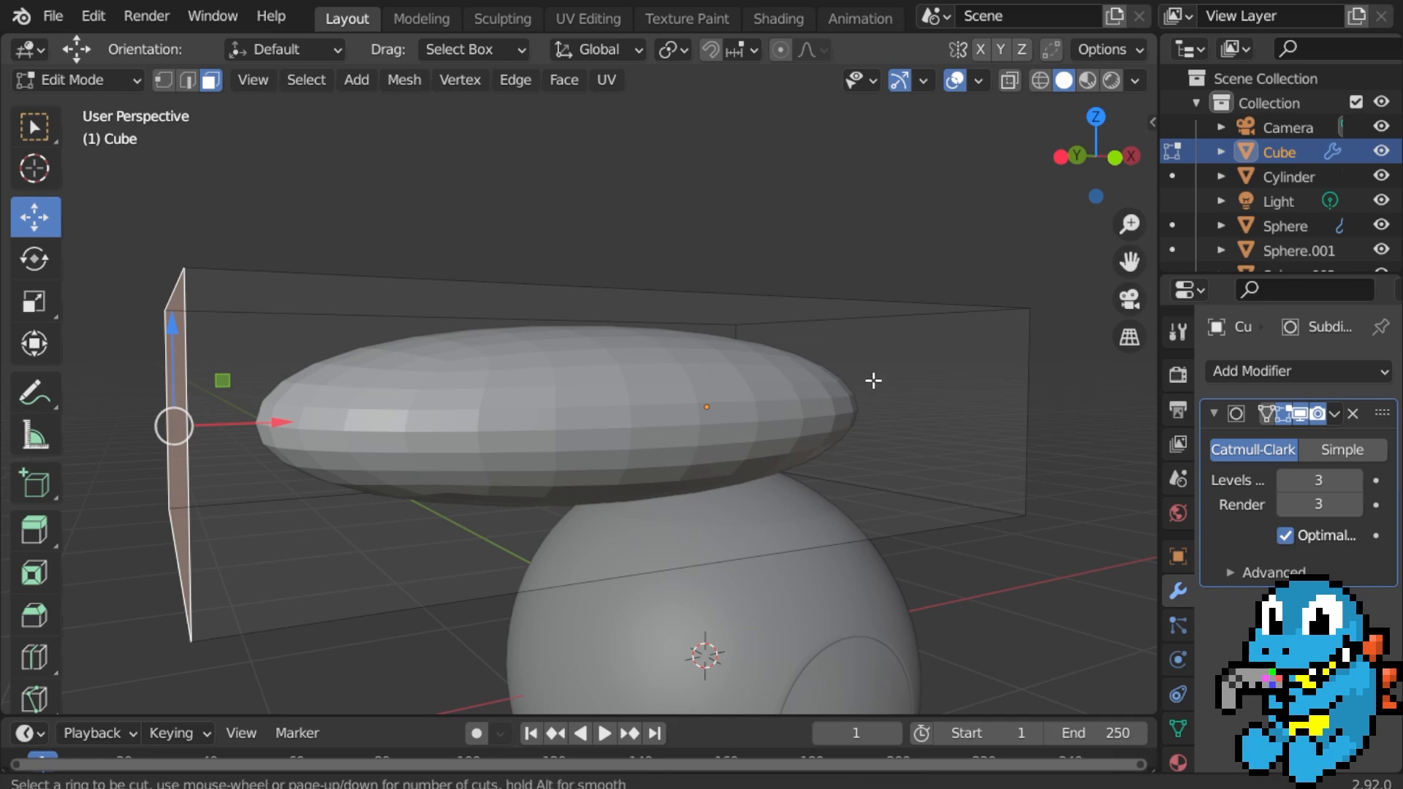
{"action": "left_click", "coordinate": [1037, 372]}
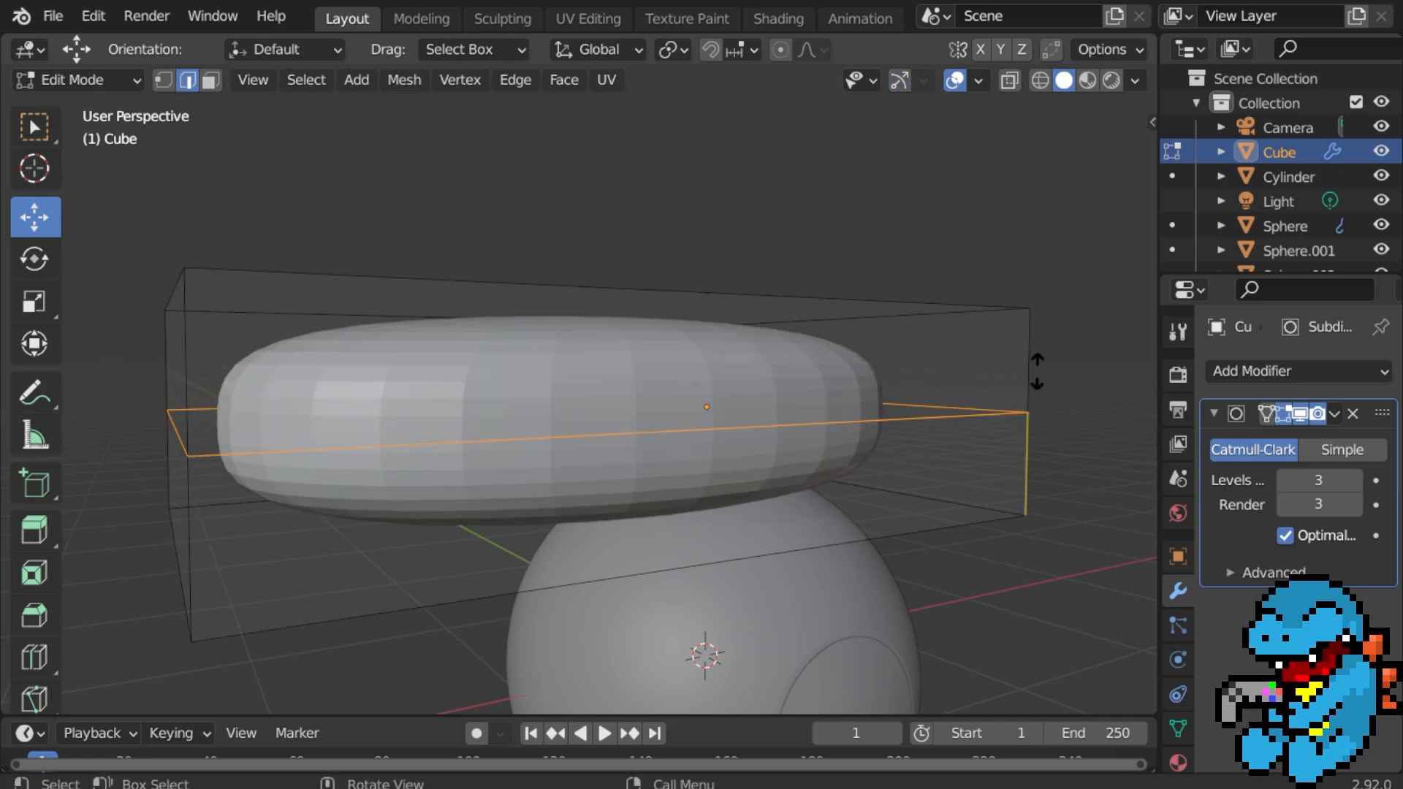
{"action": "left_click", "coordinate": [1012, 297]}
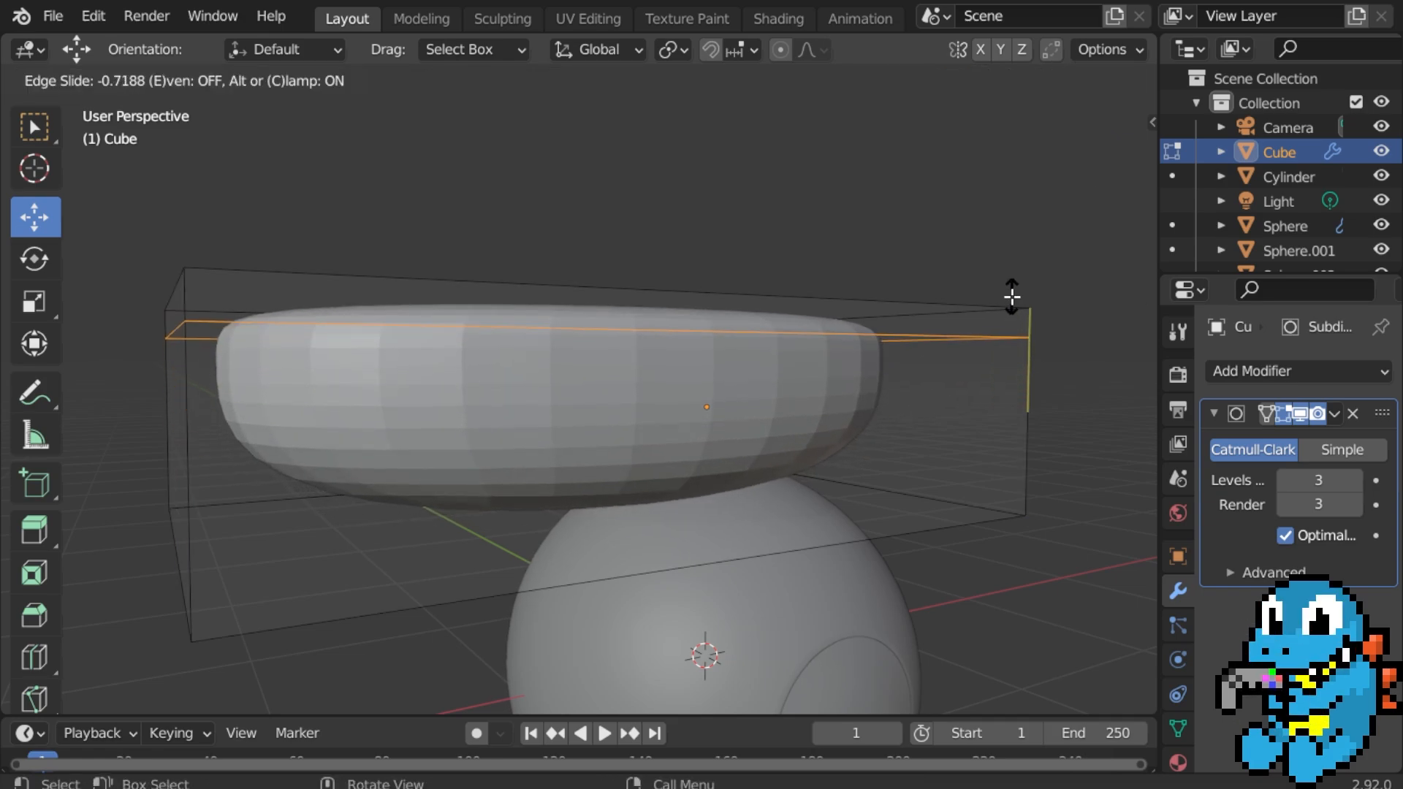
{"action": "key", "text": "ctrl+r"}
{"action": "left_click", "coordinate": [1012, 363]}
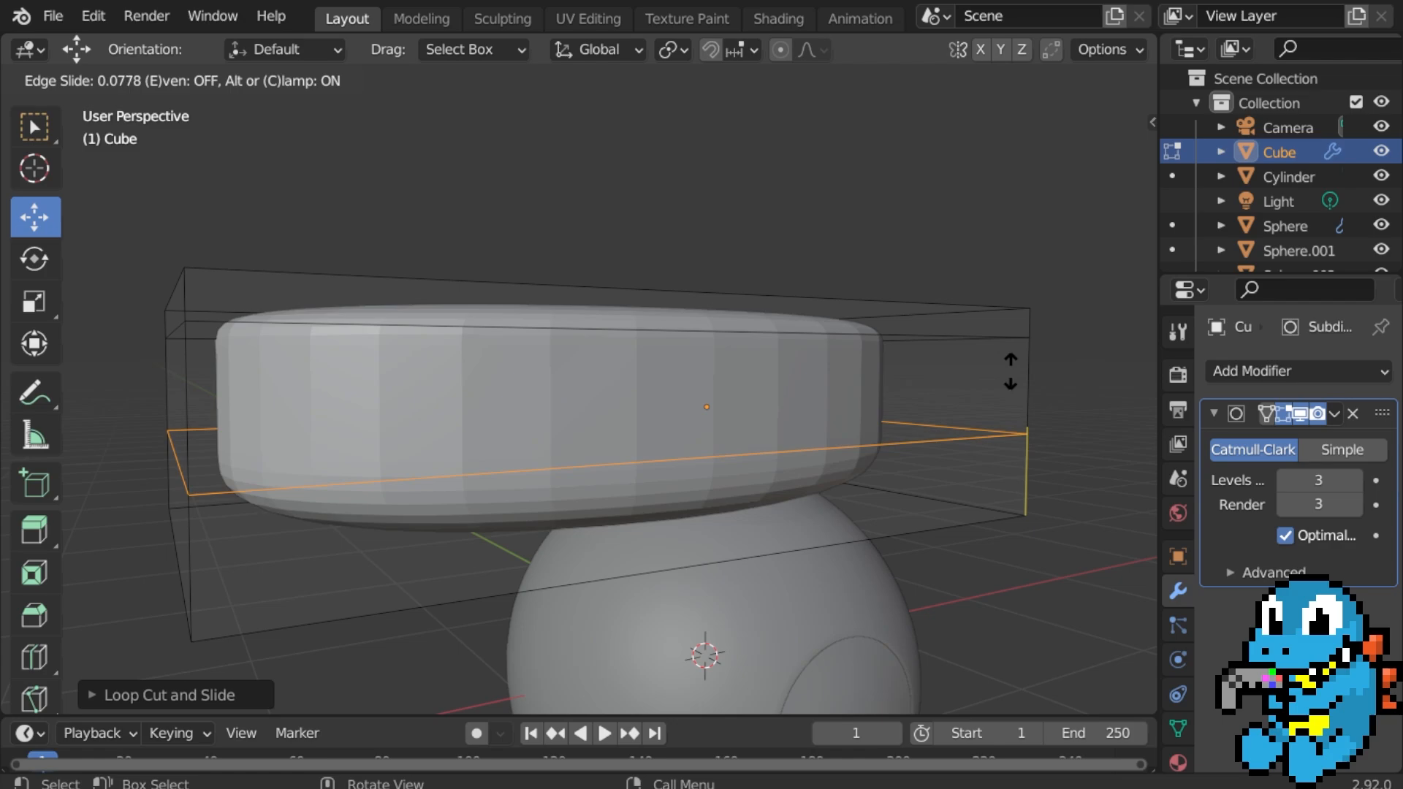
{"action": "left_click", "coordinate": [1027, 438]}
Add two vertical loop cuts across the box's length, one close to each end, to tighten the rounded ends.
{"action": "middle_click_drag", "start_coordinate": [421, 398], "coordinate": [382, 394]}
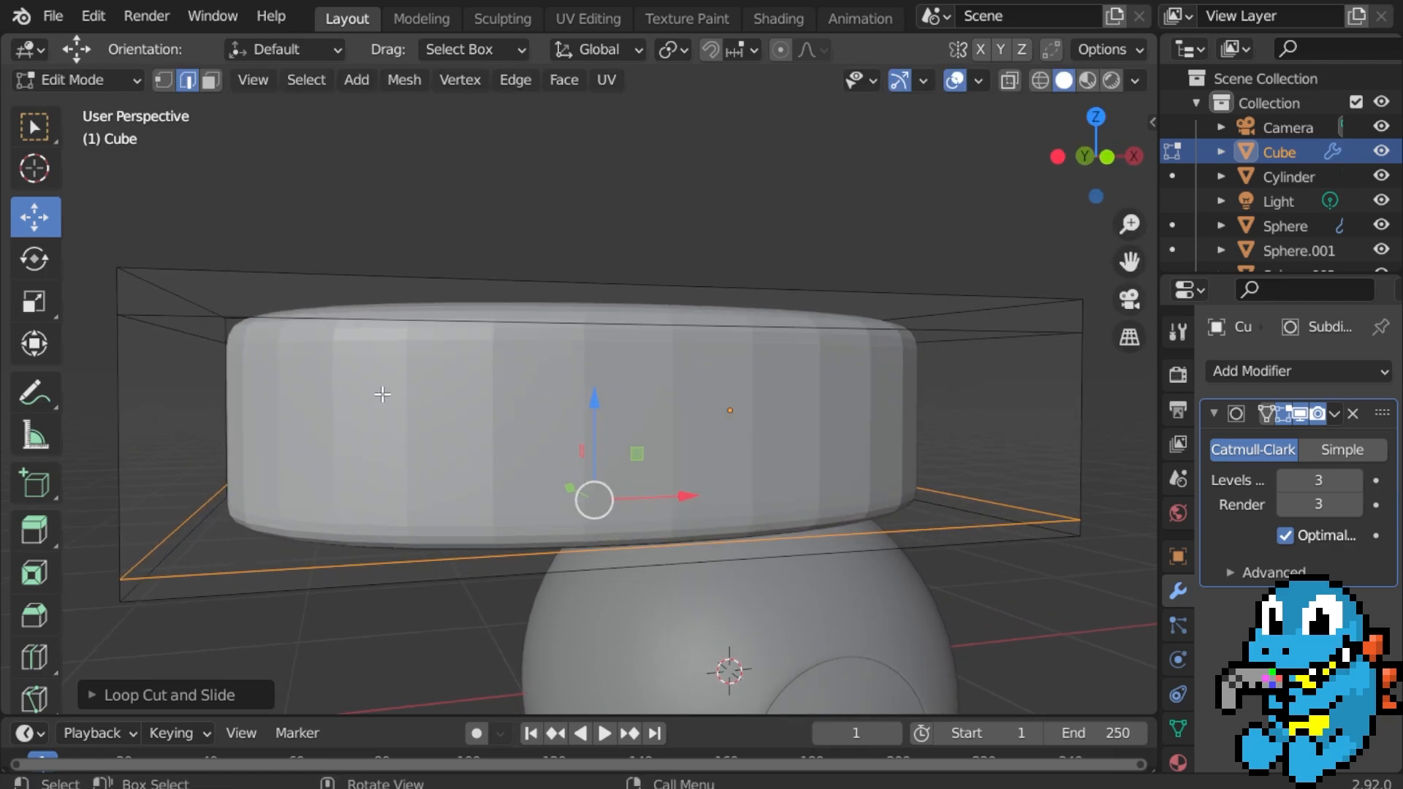
{"action": "key", "text": "ctrl+r"}
{"action": "left_click", "coordinate": [302, 354]}
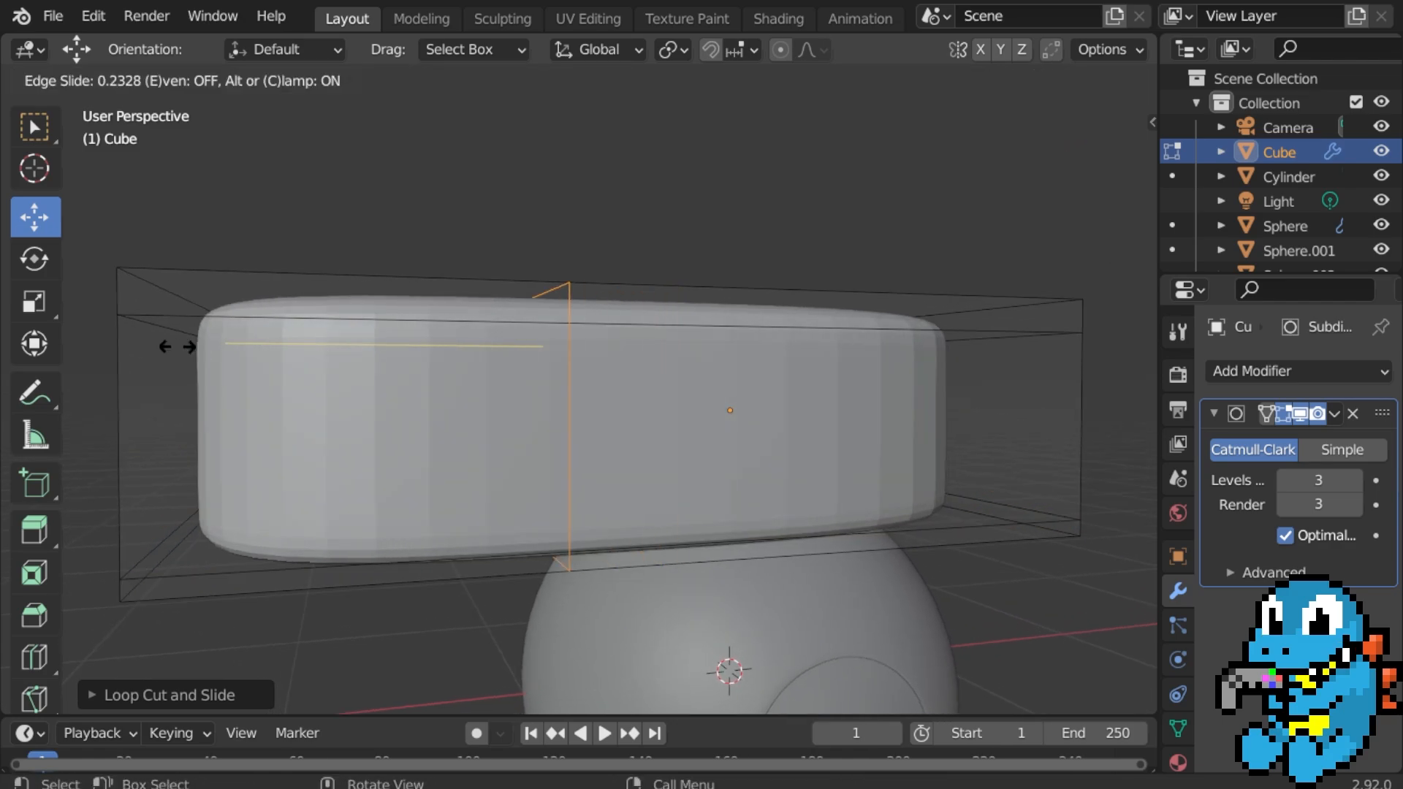
{"action": "left_click", "coordinate": [1030, 354]}
{"action": "middle_click_drag", "start_coordinate": [1033, 354], "coordinate": [930, 433]}
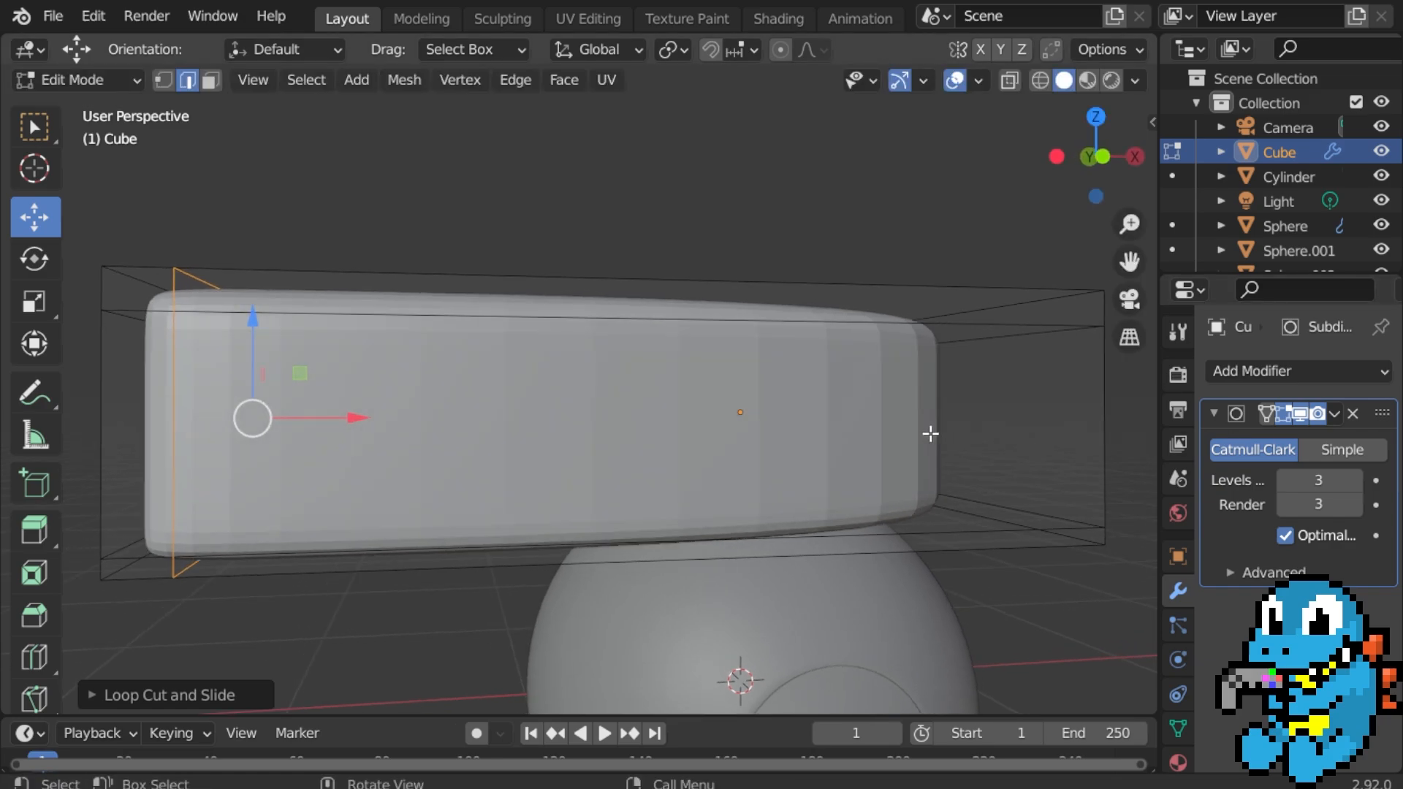
{"action": "scroll", "coordinate": [924, 433], "scroll_direction": "down", "scroll_amount": 3}
{"action": "key", "text": "ctrl+r"}
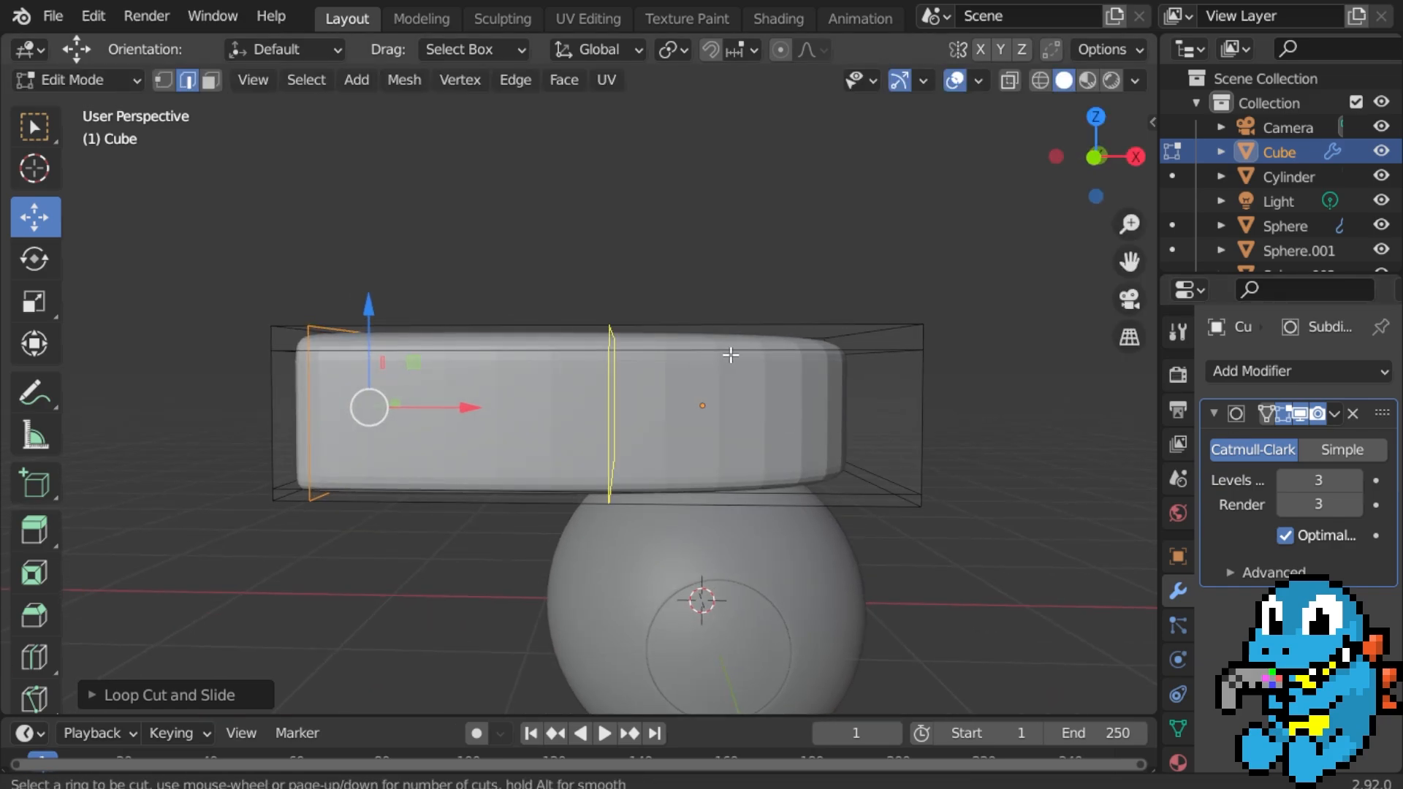
{"action": "left_click", "coordinate": [730, 355]}
{"action": "left_click", "coordinate": [949, 371]}
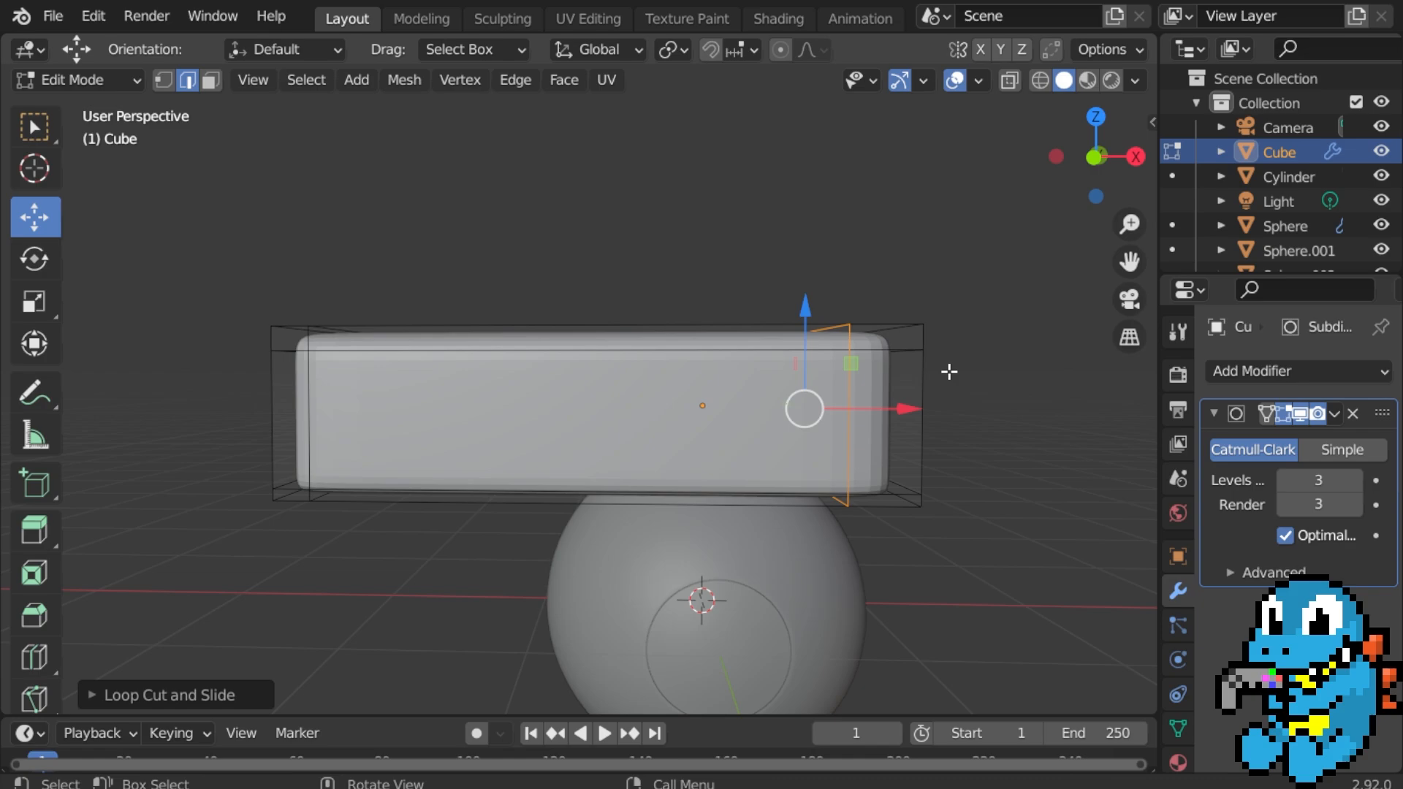
Return to object mode and shade the rounded box smooth.
{"action": "middle_click_drag", "start_coordinate": [948, 372], "coordinate": [717, 567]}
{"action": "key", "text": "Tab"}
{"action": "scroll", "coordinate": [799, 510], "scroll_direction": "up", "scroll_amount": 5}
{"action": "middle_click_drag", "start_coordinate": [791, 535], "coordinate": [826, 480]}
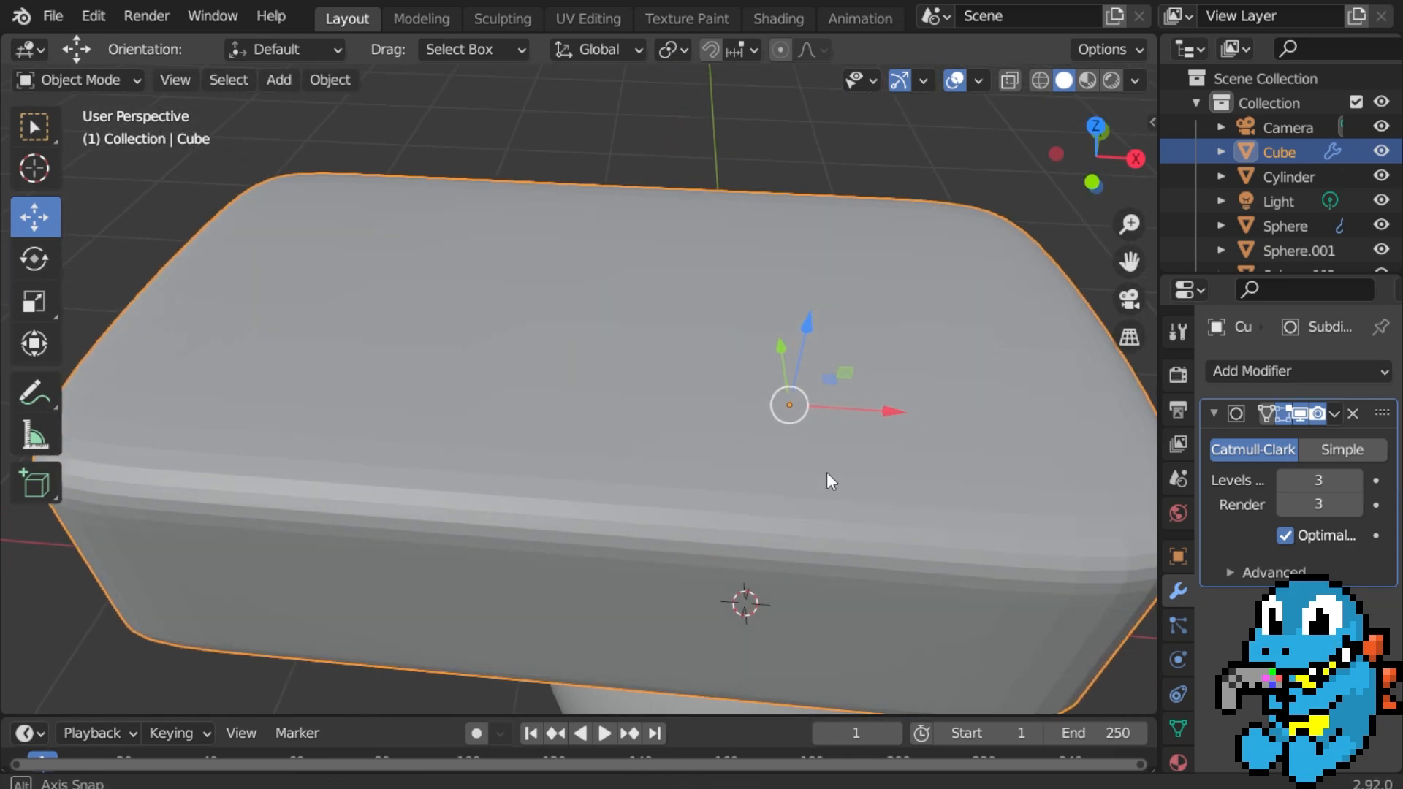
{"action": "right_click", "coordinate": [827, 474]}
{"action": "left_click", "coordinate": [871, 376]}
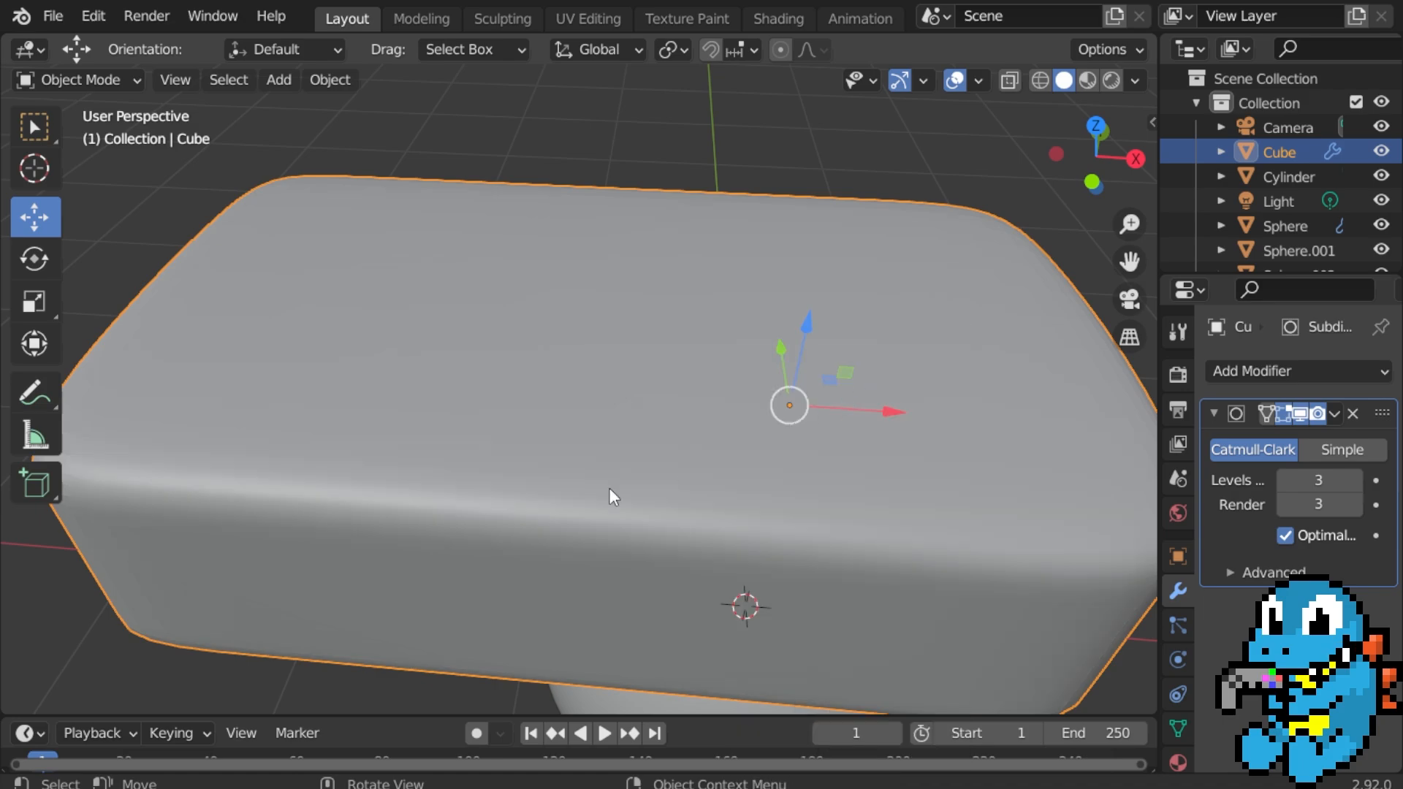
Add a cylinder mesh with 8 vertices to the scene.
{"action": "scroll", "coordinate": [613, 497], "scroll_direction": "down", "scroll_amount": 4}
{"action": "middle_click_drag", "start_coordinate": [612, 496], "coordinate": [411, 438]}
{"action": "scroll", "coordinate": [832, 444], "scroll_direction": "down", "scroll_amount": 2}
{"action": "mouse_move", "coordinate": [668, 494]}
{"action": "middle_mouse_down"}
{"action": "mouse_move", "coordinate": [682, 537]}
{"action": "mouse_move", "coordinate": [690, 463]}
{"action": "middle_mouse_up"}
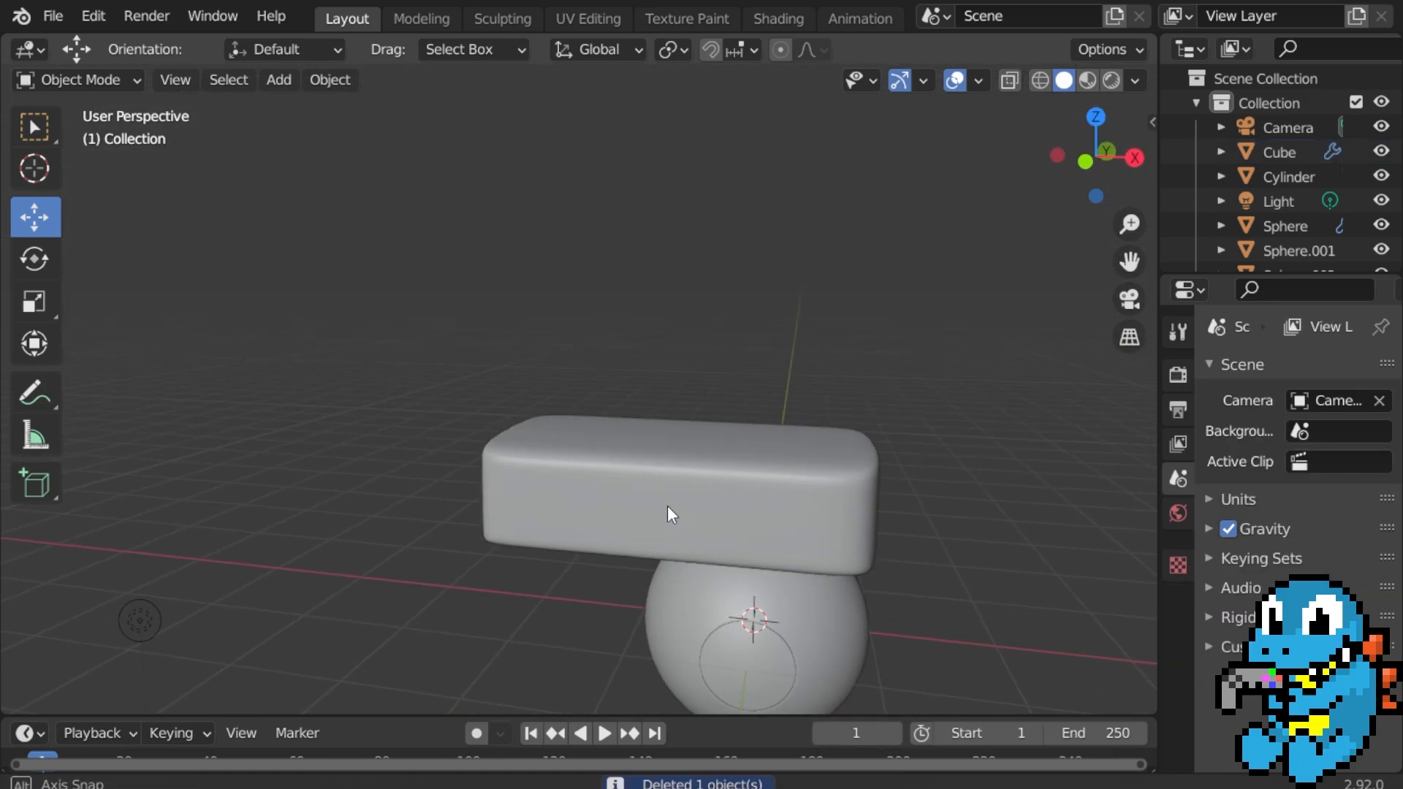
{"action": "scroll", "coordinate": [689, 464], "scroll_direction": "down", "scroll_amount": 3}
{"action": "key", "text": "shift+a"}
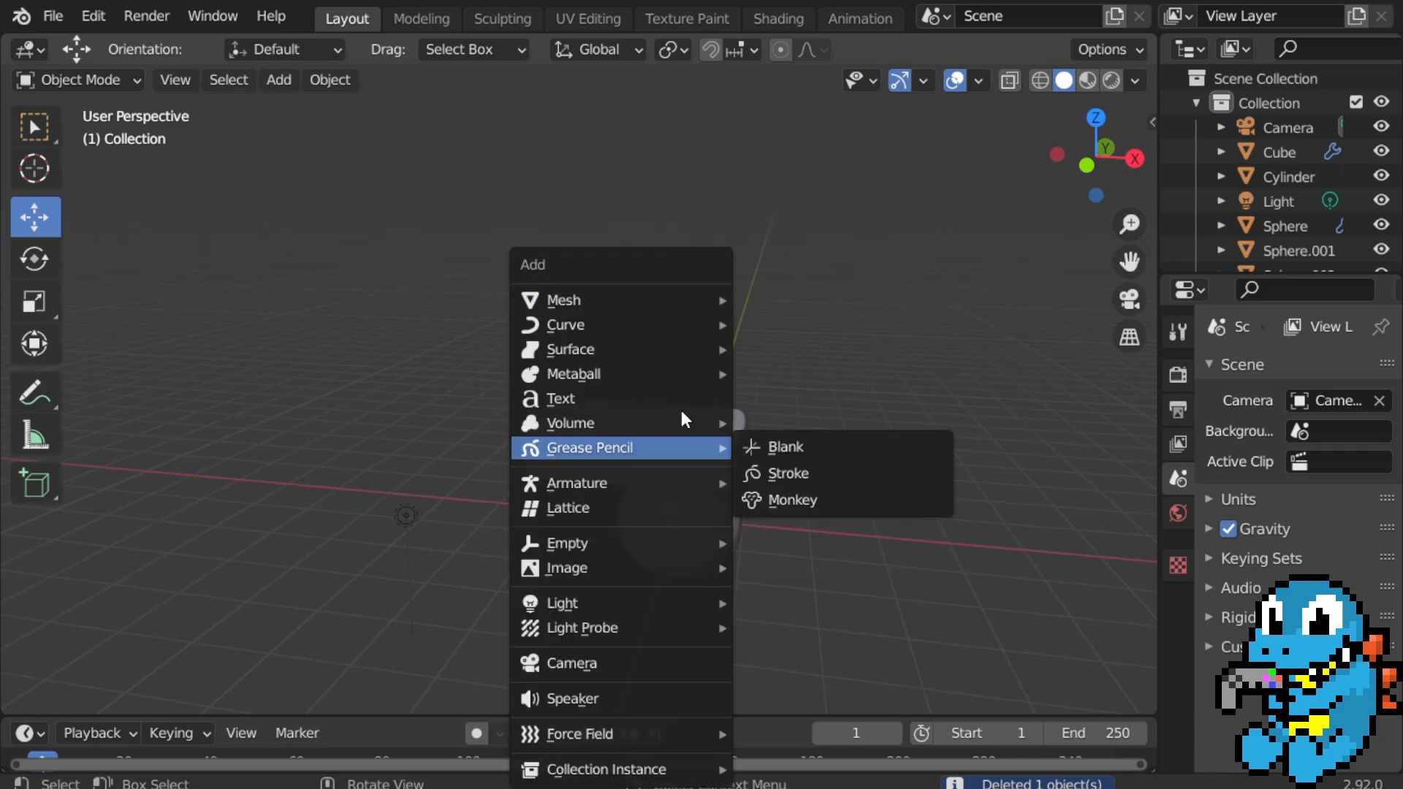
{"action": "mouse_move", "coordinate": [645, 301]}
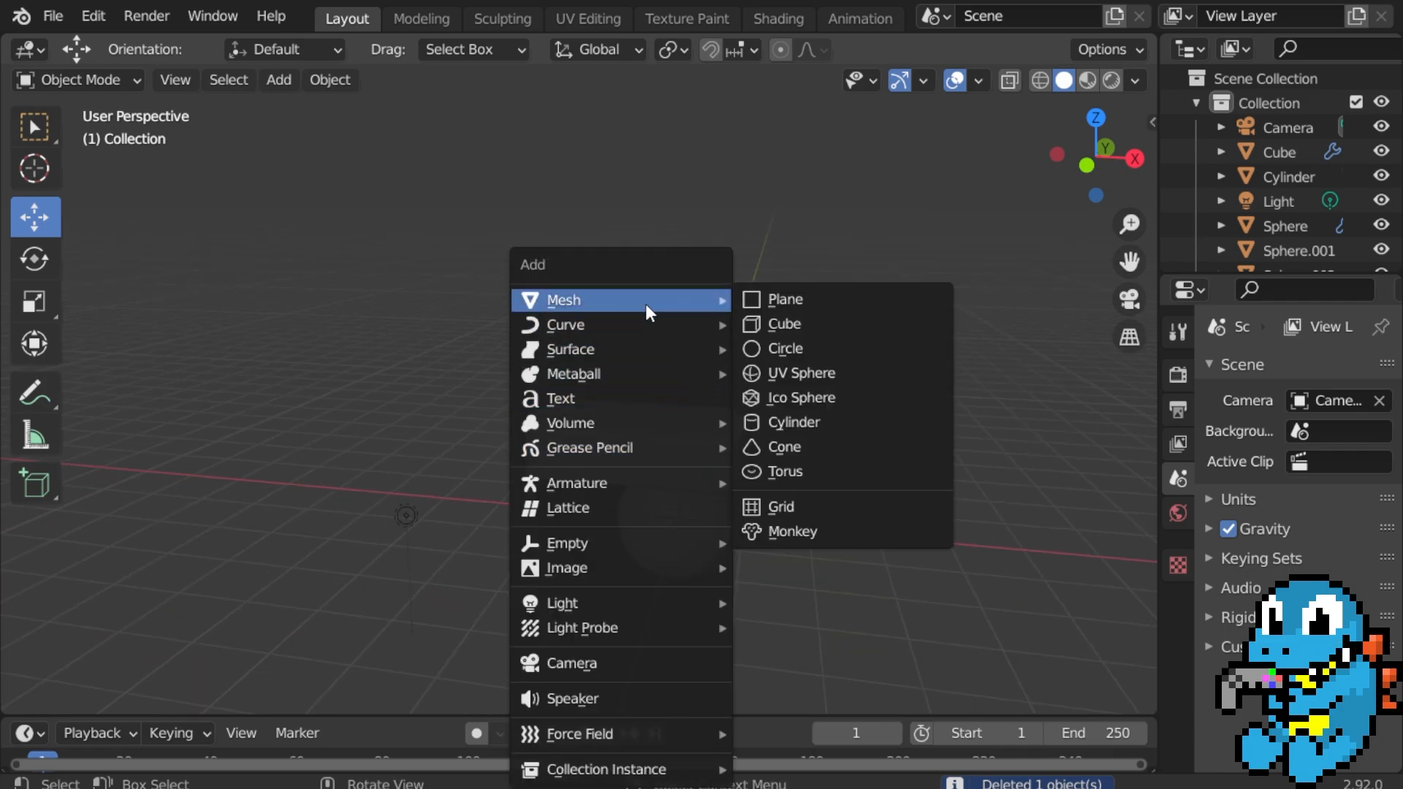
{"action": "left_click", "coordinate": [868, 424]}
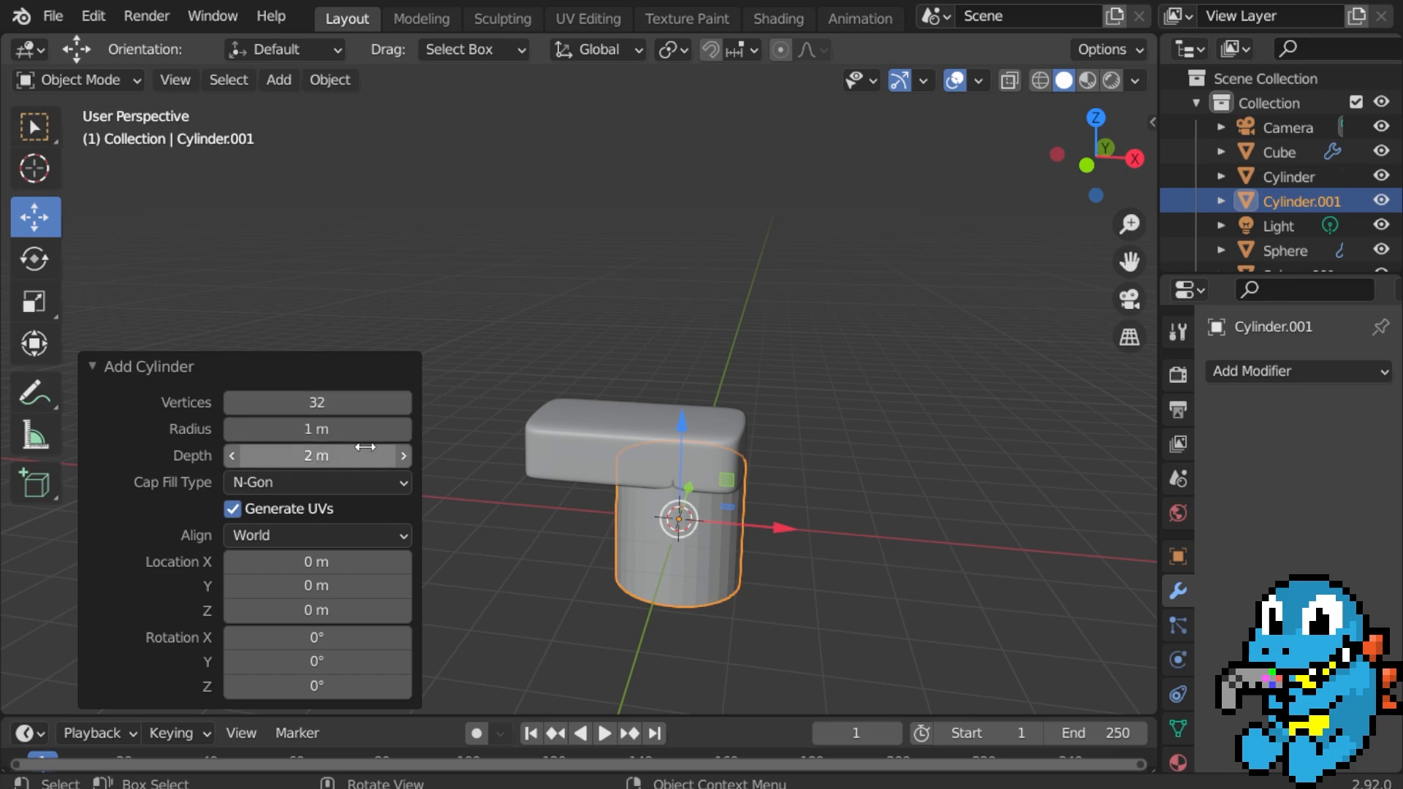
{"action": "left_click", "coordinate": [315, 402]}
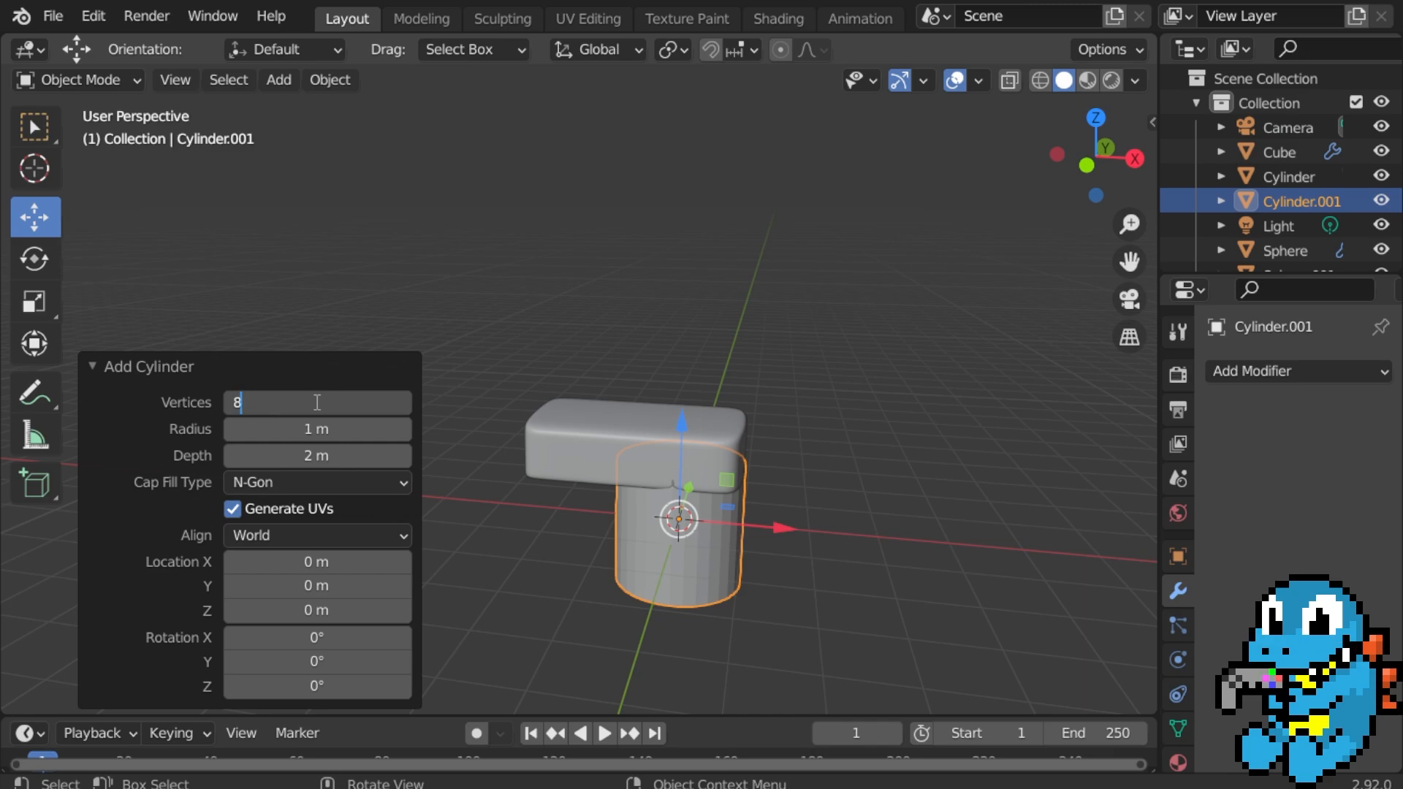
{"action": "type", "text": "8"}
{"action": "key", "text": "Return"}
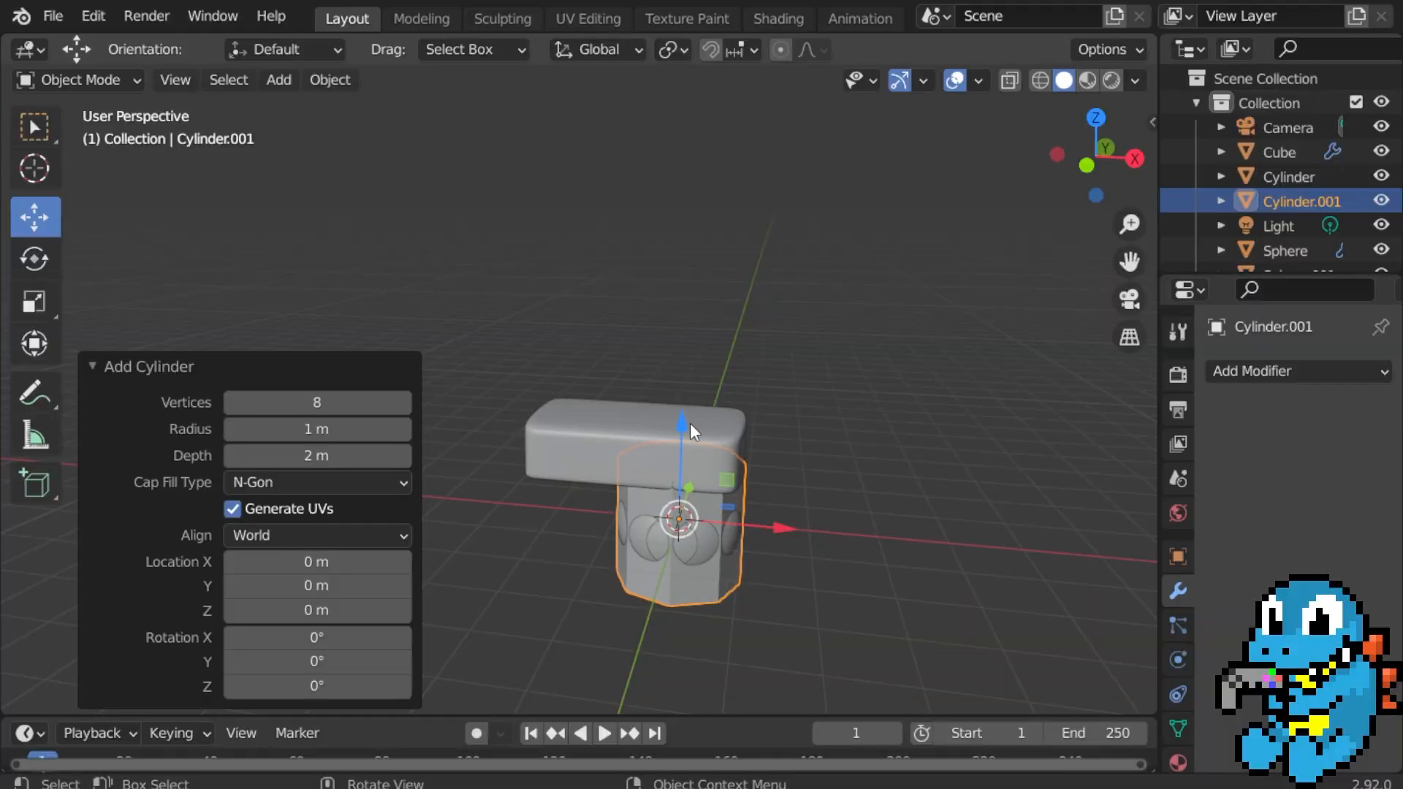
Move the eight-sided cylinder up about 2.74 m along Z and shift it along negative X over the box.
{"action": "left_click_drag", "start_coordinate": [690, 422], "coordinate": [683, 257]}
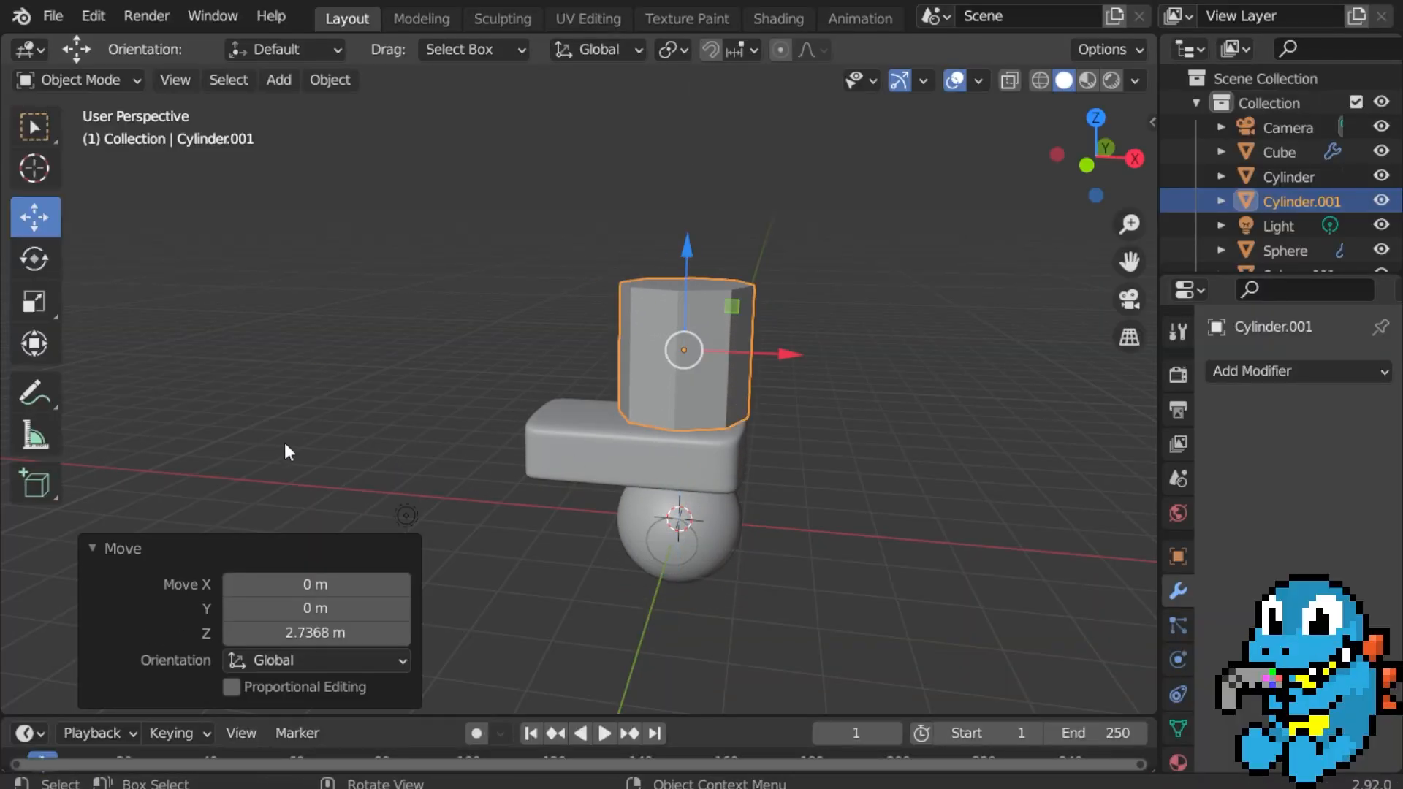
{"action": "left_click", "coordinate": [103, 550]}
{"action": "scroll", "coordinate": [390, 400], "scroll_direction": "up", "scroll_amount": 2}
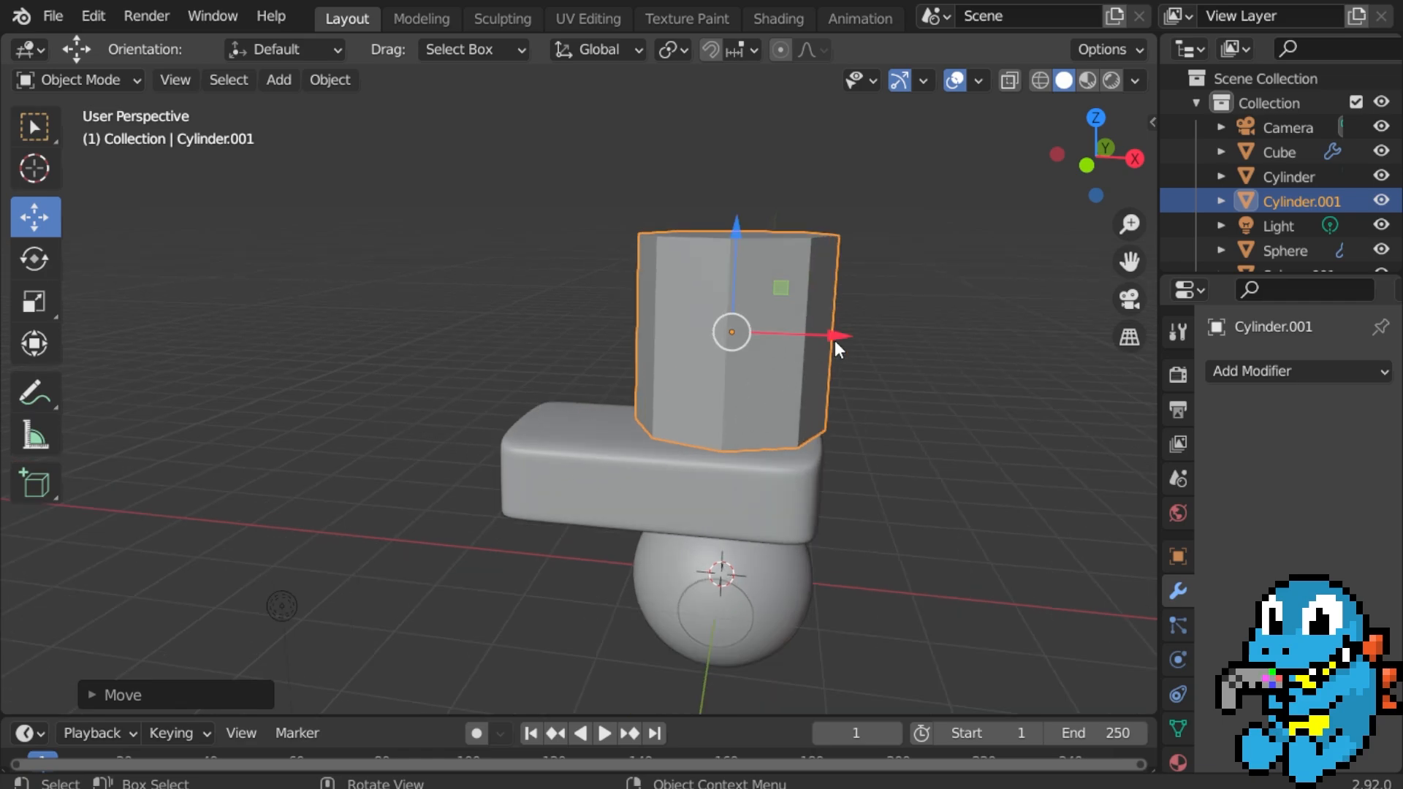
{"action": "left_click_drag", "start_coordinate": [834, 340], "coordinate": [737, 342]}
Flatten the cylinder along Z to roughly a third of its height.
{"action": "middle_click_drag", "start_coordinate": [737, 343], "coordinate": [485, 395]}
{"action": "scroll", "coordinate": [639, 381], "scroll_direction": "up", "scroll_amount": 3}
{"action": "mouse_move", "coordinate": [717, 419]}
{"action": "middle_mouse_down"}
{"action": "mouse_move", "coordinate": [716, 541]}
{"action": "mouse_move", "coordinate": [711, 439]}
{"action": "middle_mouse_up"}
{"action": "key", "text": "Tab"}
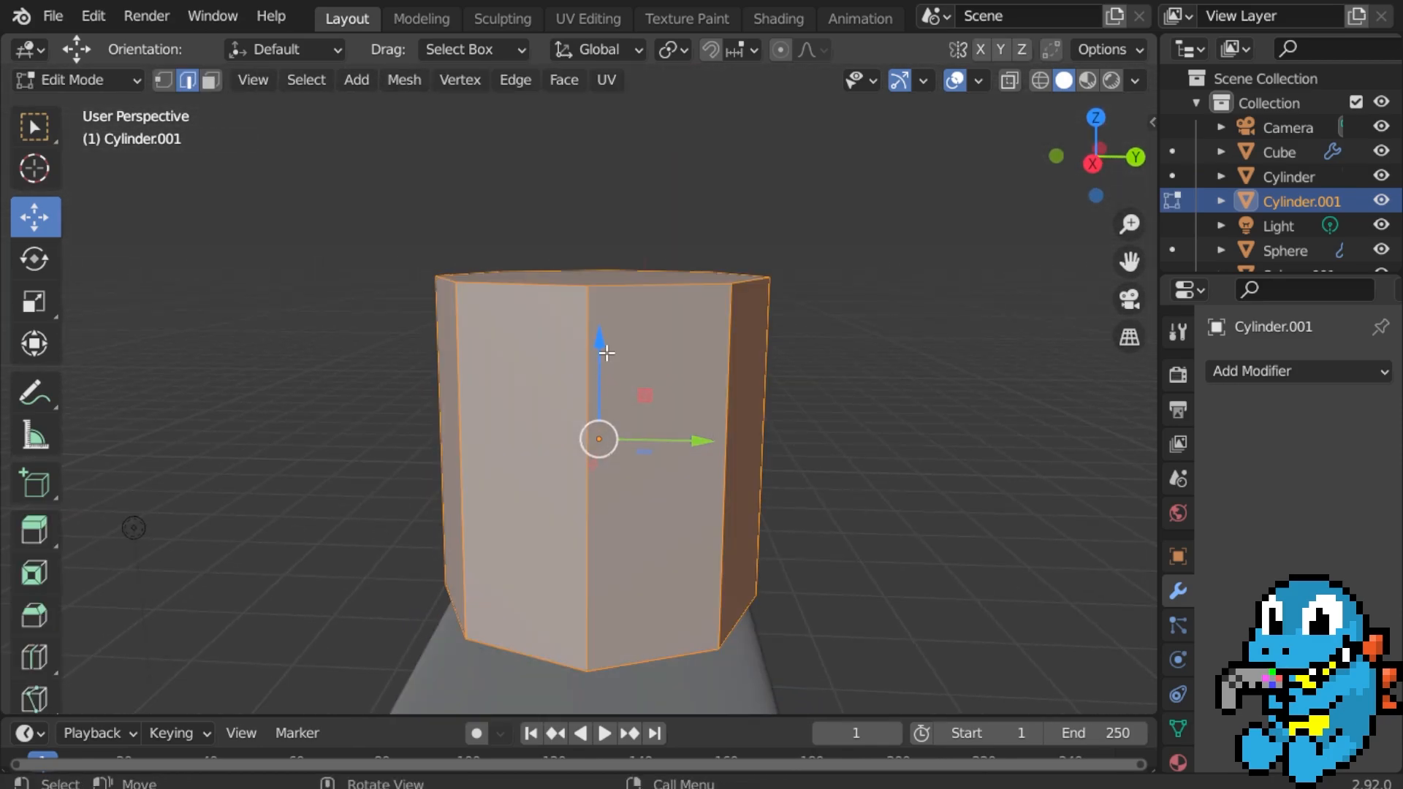
{"action": "key", "text": "Tab"}
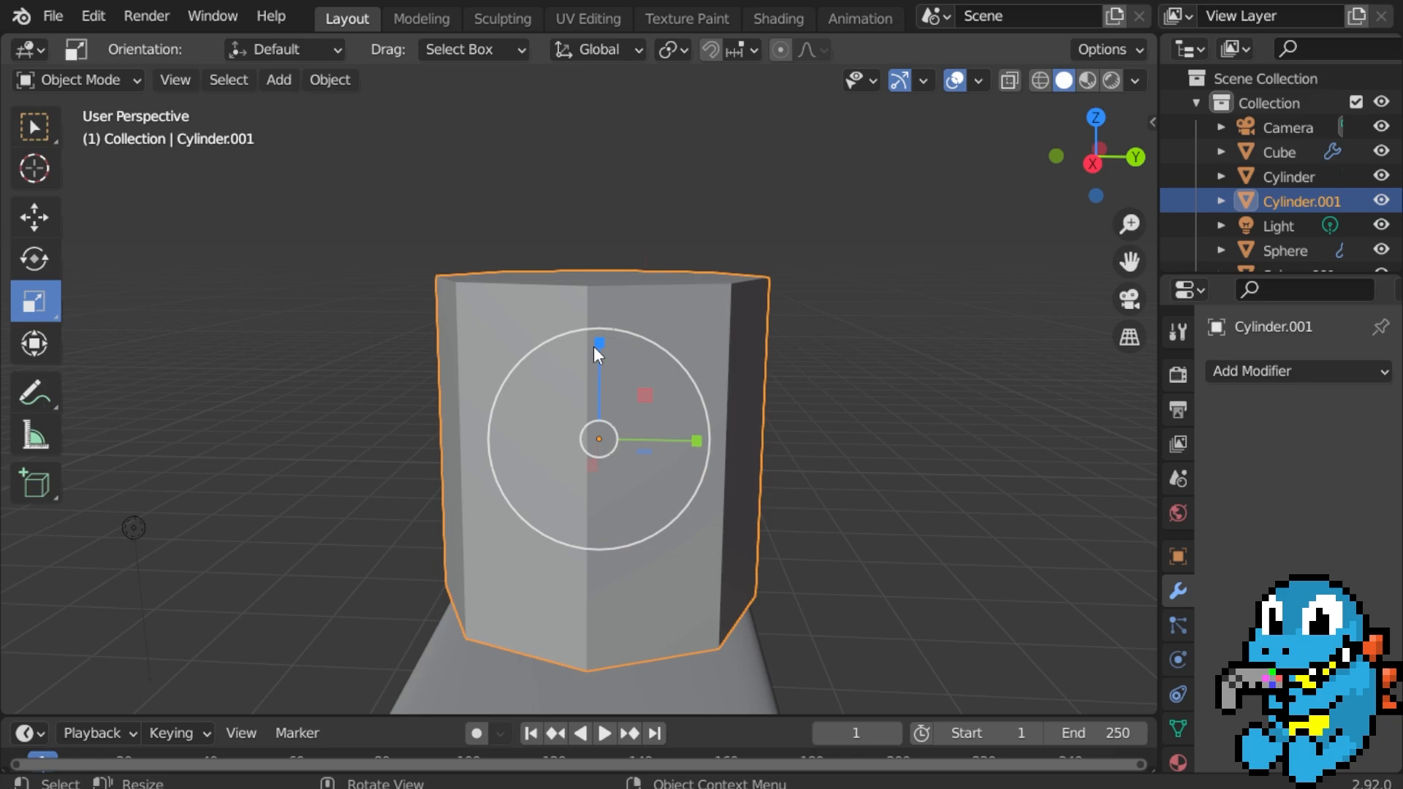
{"action": "left_click_drag", "start_coordinate": [593, 344], "coordinate": [596, 411]}
{"action": "key", "text": "ctrl+z"}
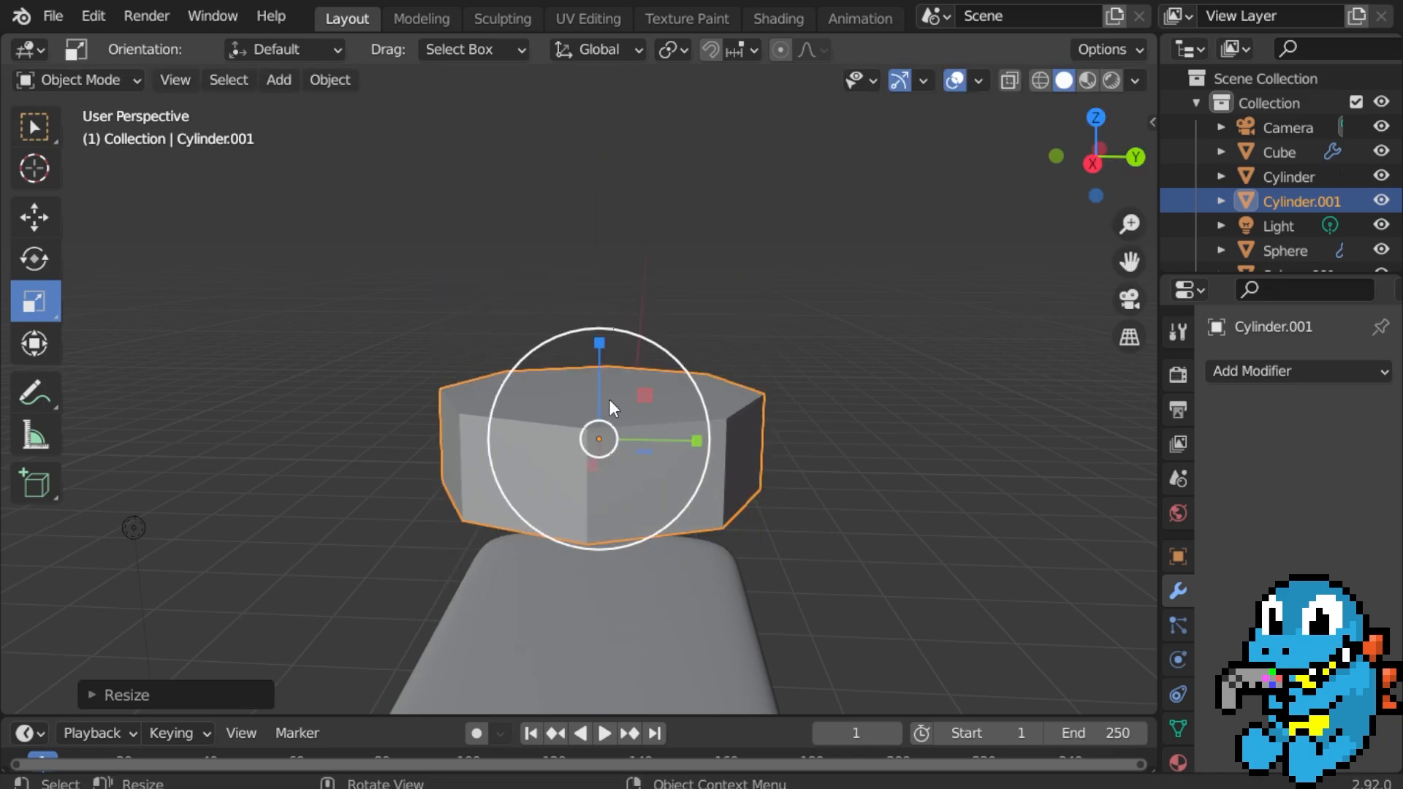
Extrude the flattened cylinder's top face upward and scale it inward to form a sloped ring.
{"action": "middle_click_drag", "start_coordinate": [610, 407], "coordinate": [735, 534]}
{"action": "scroll", "coordinate": [775, 504], "scroll_direction": "down", "scroll_amount": 3}
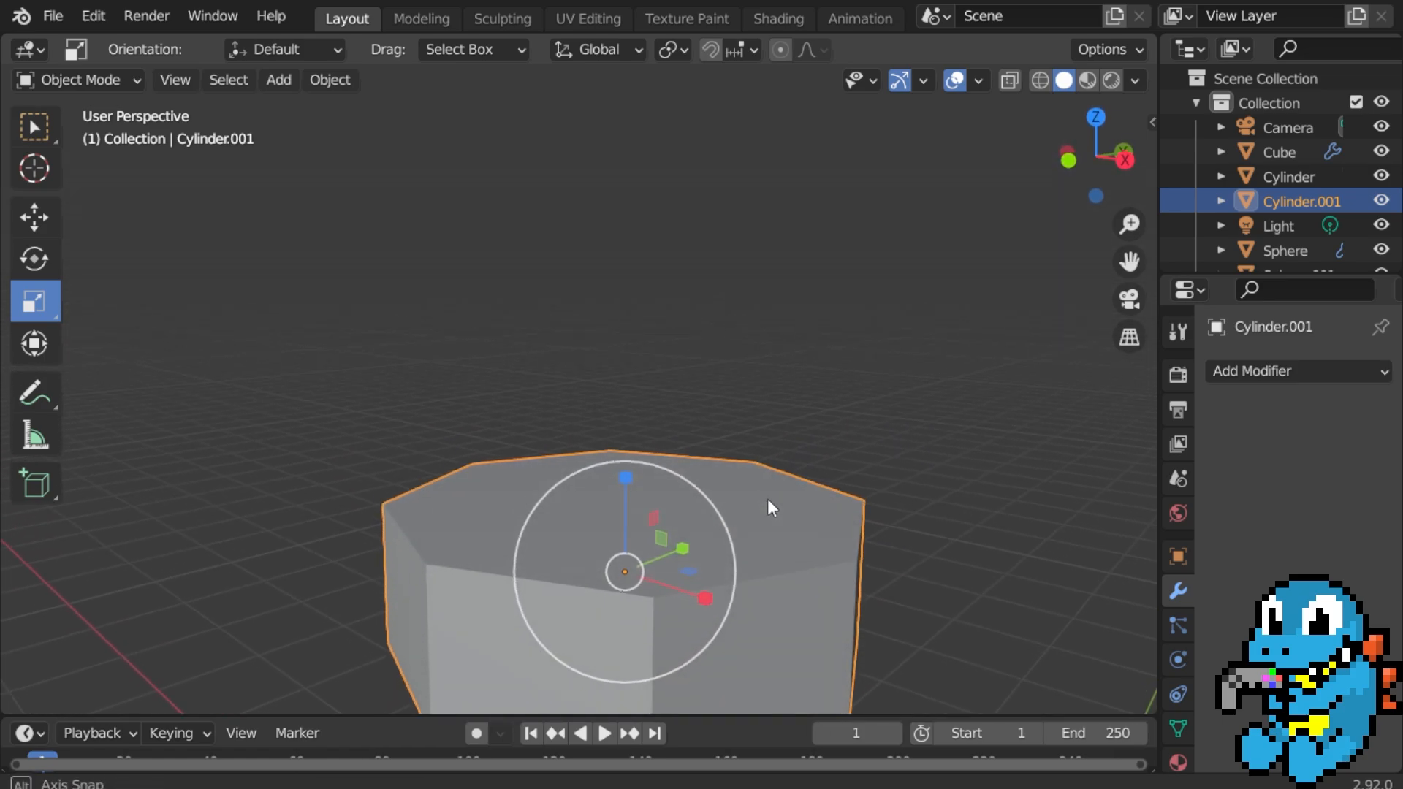
{"action": "key", "text": "Tab"}
{"action": "left_click", "coordinate": [725, 480]}
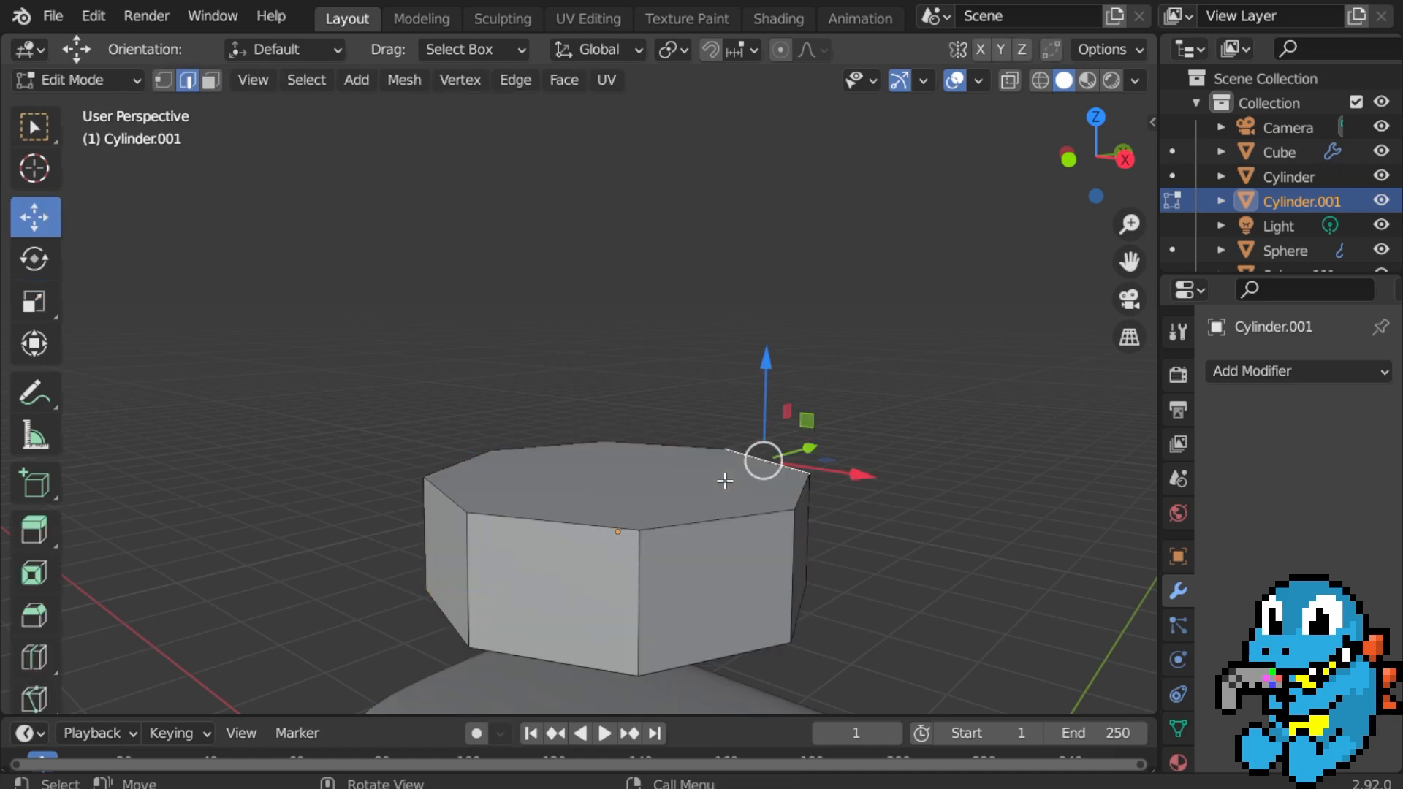
{"action": "left_click", "coordinate": [673, 494]}
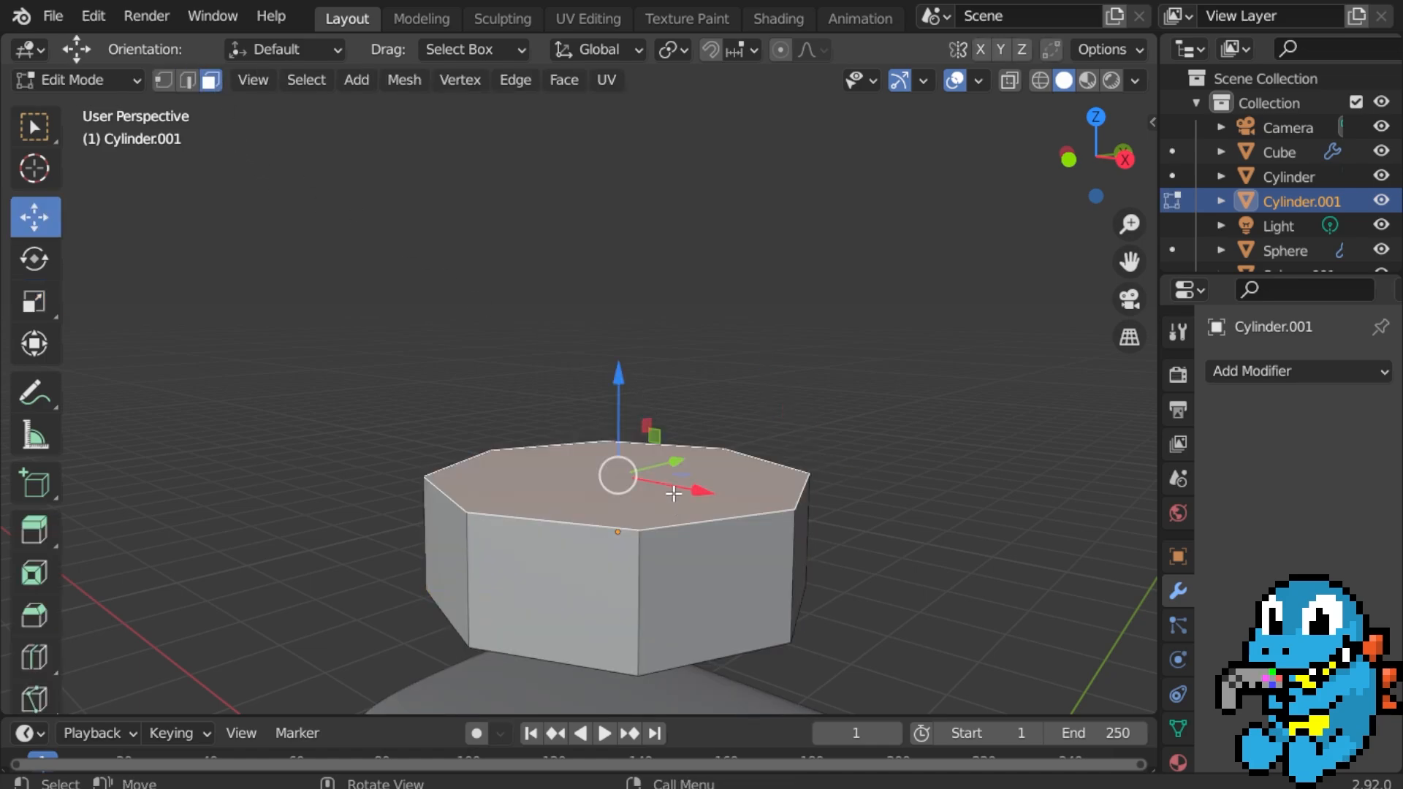
{"action": "key", "text": "e"}
{"action": "left_click", "coordinate": [752, 372]}
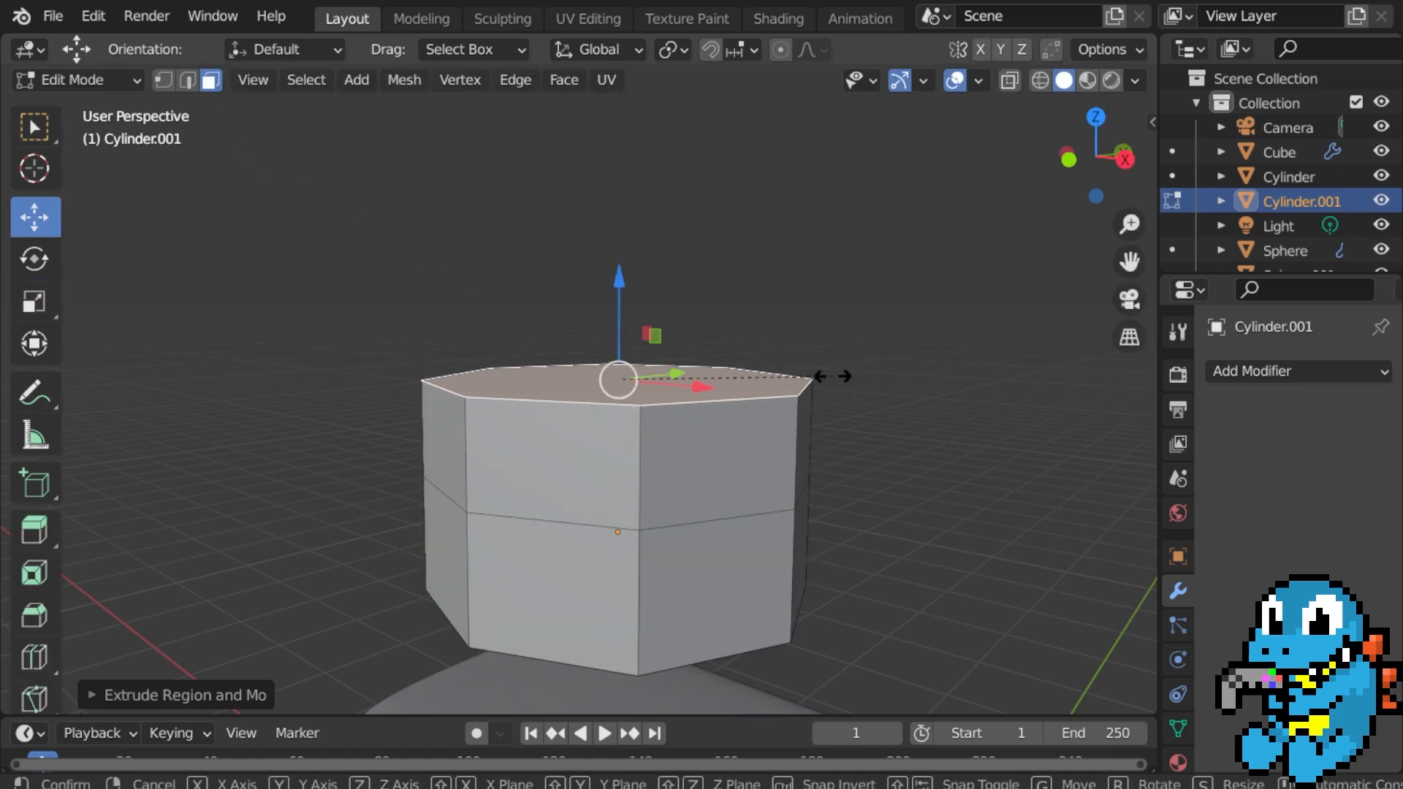
{"action": "key", "text": "s"}
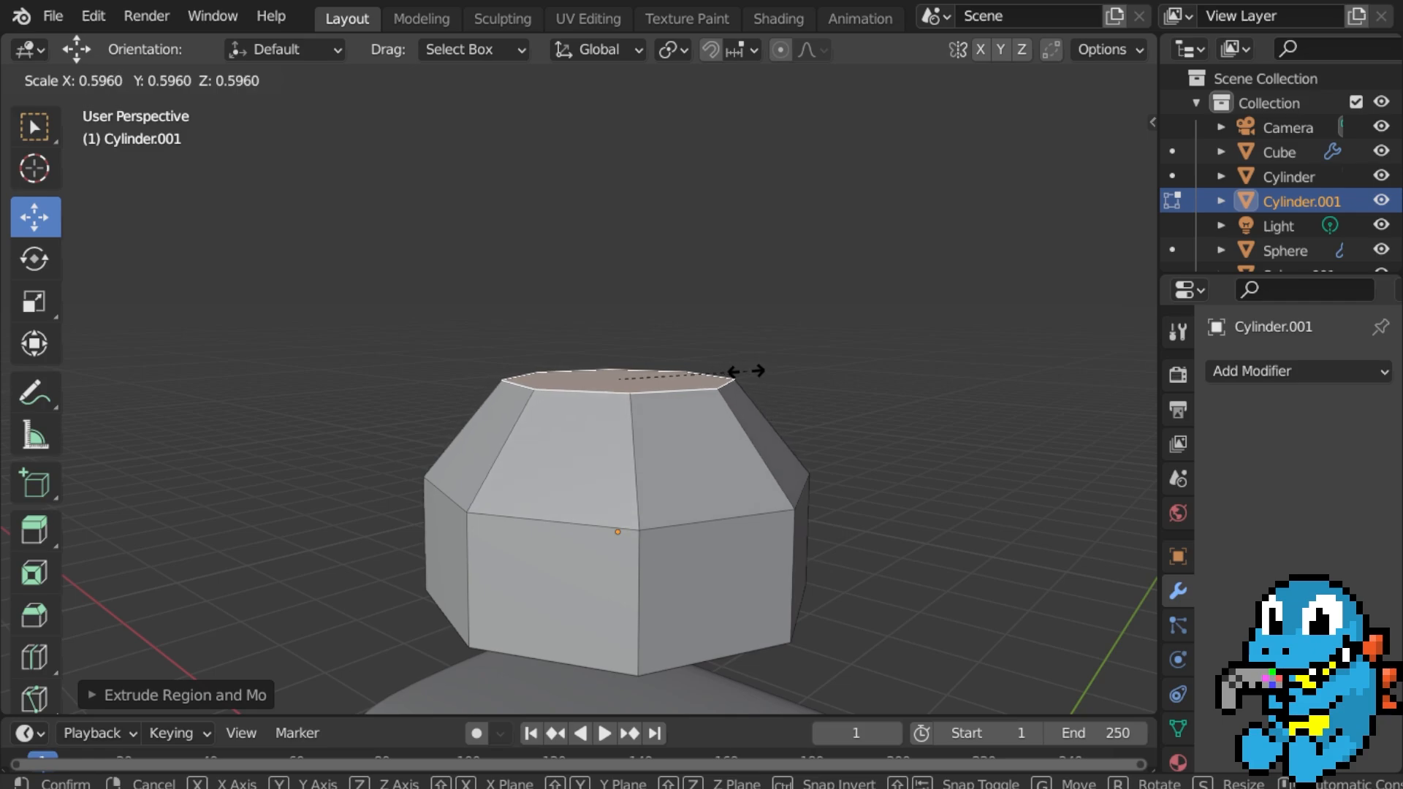
{"action": "left_click", "coordinate": [753, 381]}
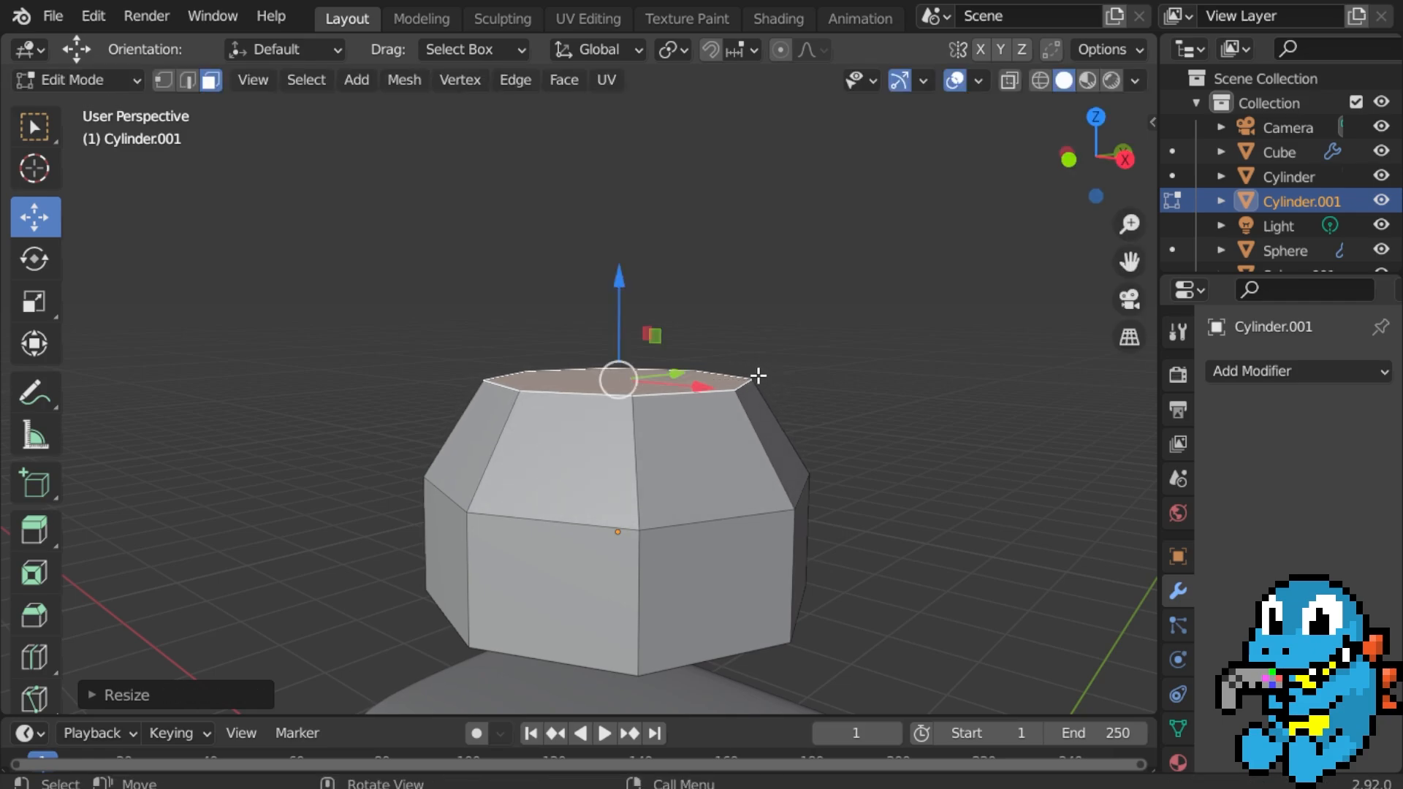
Extrude the top face again, narrow it, lower it about 0.25 m along Z and widen it slightly into a low dome.
{"action": "key", "text": "e"}
{"action": "left_click", "coordinate": [754, 298]}
{"action": "key", "text": "s"}
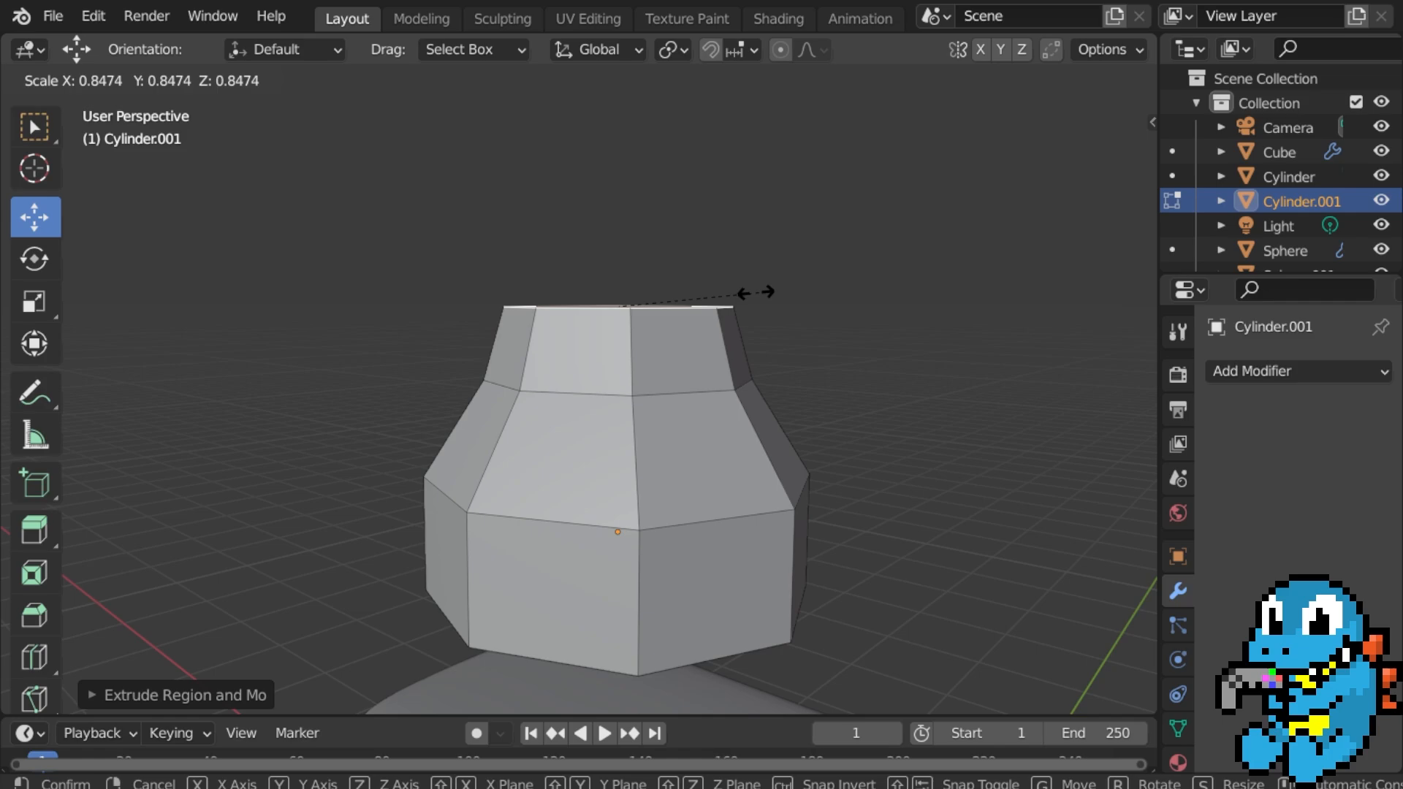
{"action": "left_click", "coordinate": [668, 282]}
{"action": "left_click_drag", "start_coordinate": [624, 222], "coordinate": [621, 254]}
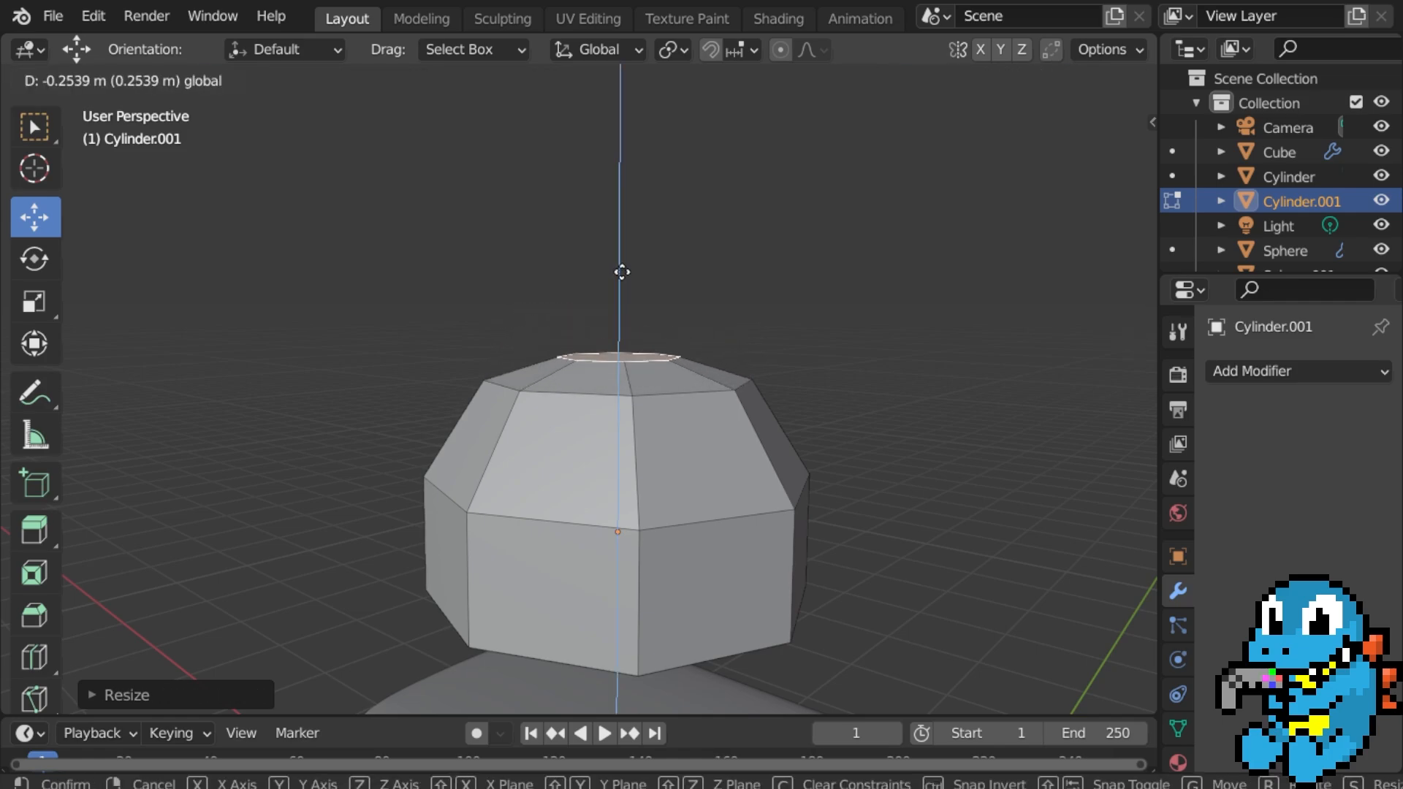
{"action": "left_click_drag", "start_coordinate": [622, 273], "coordinate": [622, 274]}
{"action": "middle_click_drag", "start_coordinate": [786, 385], "coordinate": [695, 382]}
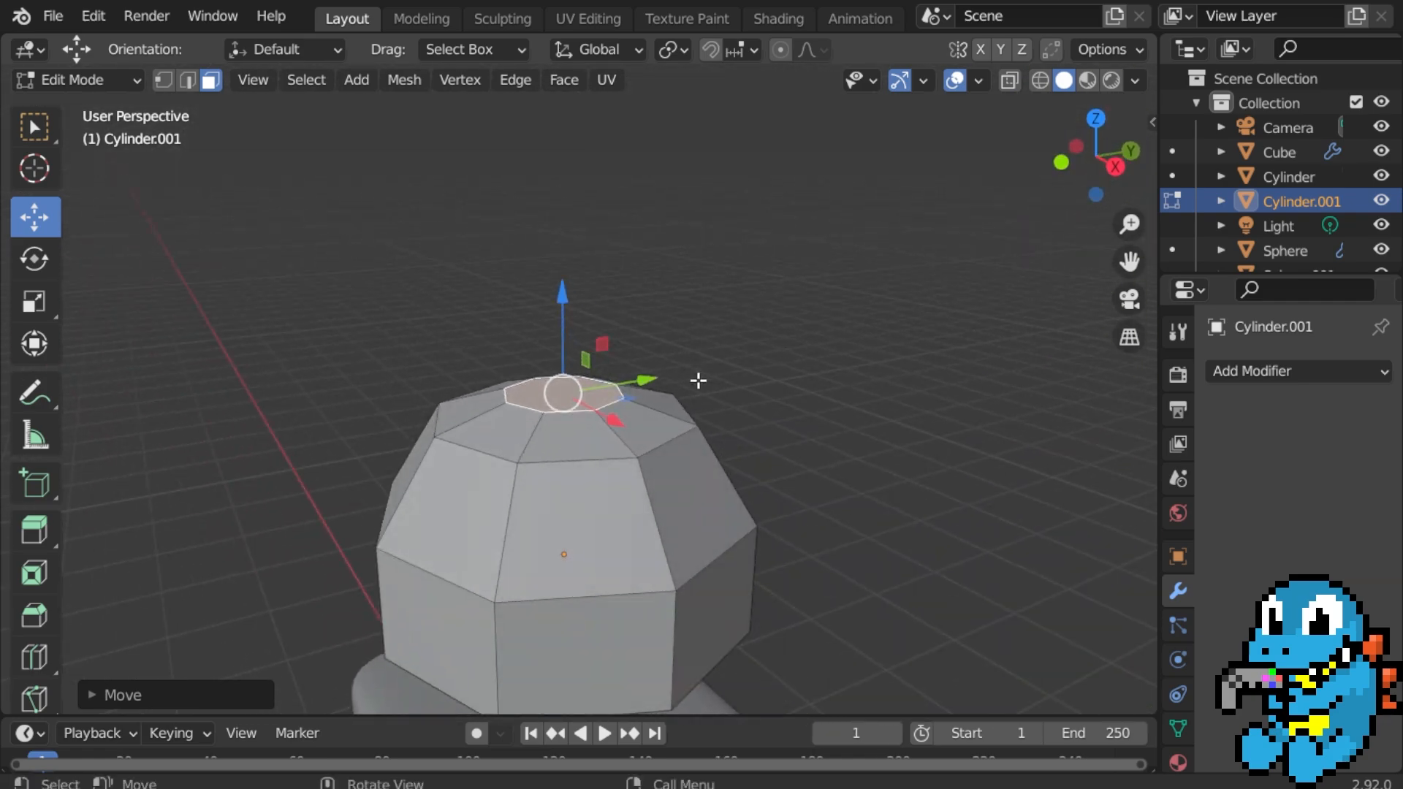
{"action": "key", "text": "s"}
{"action": "left_click", "coordinate": [738, 381]}
{"action": "scroll", "coordinate": [820, 353], "scroll_direction": "down", "scroll_amount": 4}
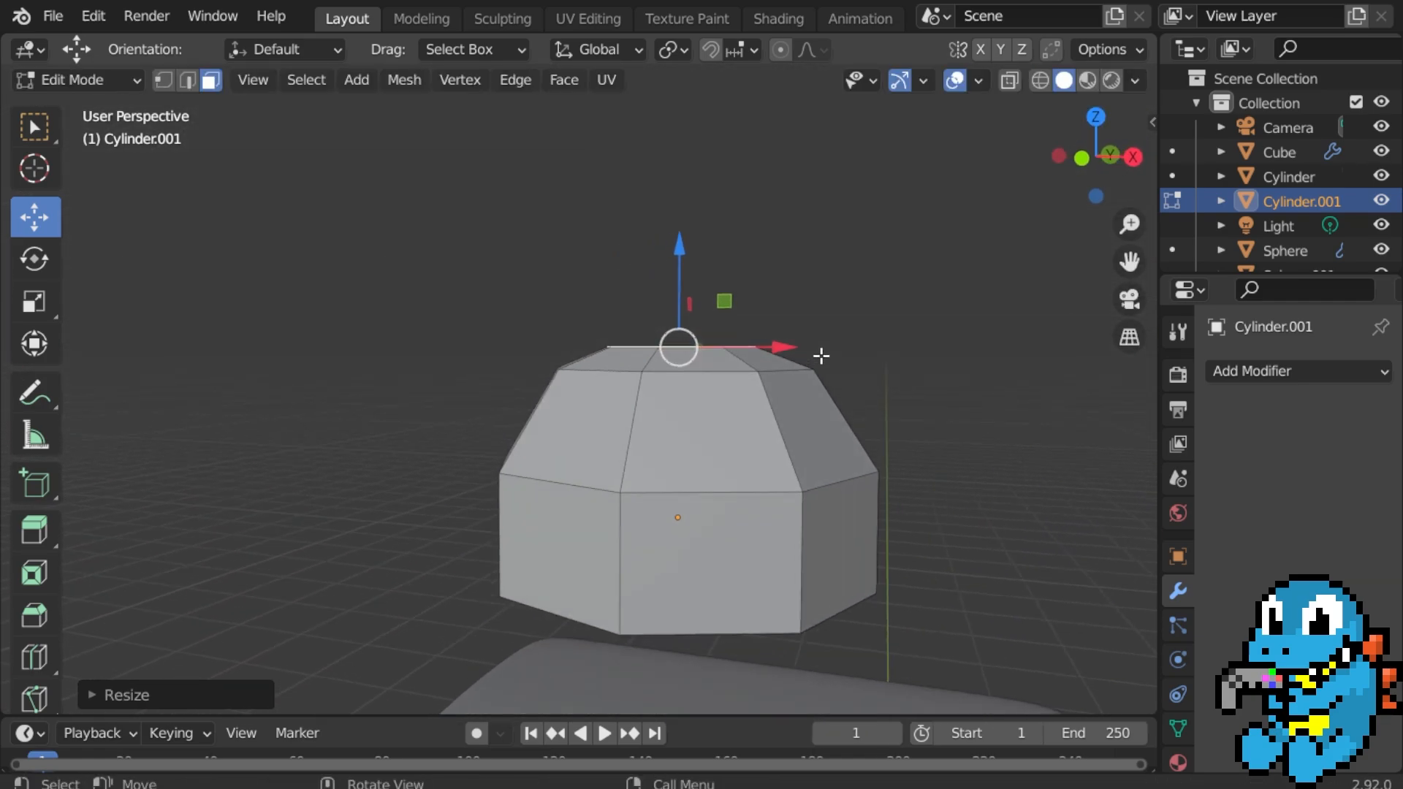
Add a Subdivision Surface modifier to the dome-shaped cylinder.
{"action": "scroll", "coordinate": [760, 398], "scroll_direction": "up", "scroll_amount": 2}
{"action": "scroll", "coordinate": [749, 399], "scroll_direction": "up", "scroll_amount": 2}
{"action": "middle_click_drag", "start_coordinate": [789, 429], "coordinate": [836, 455]}
{"action": "scroll", "coordinate": [842, 409], "scroll_direction": "down", "scroll_amount": 2}
{"action": "scroll", "coordinate": [842, 409], "scroll_direction": "up", "scroll_amount": 3}
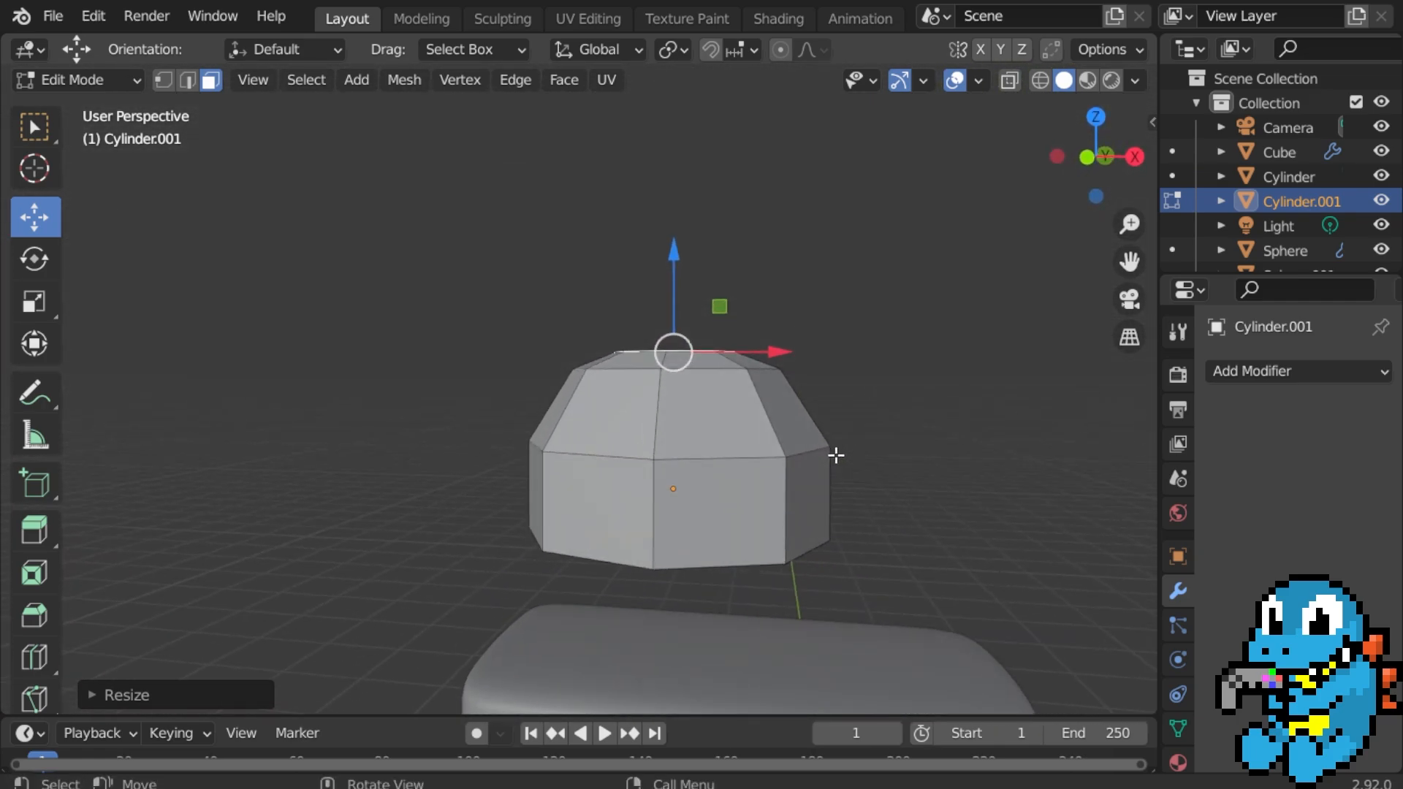
{"action": "left_click", "coordinate": [1315, 371]}
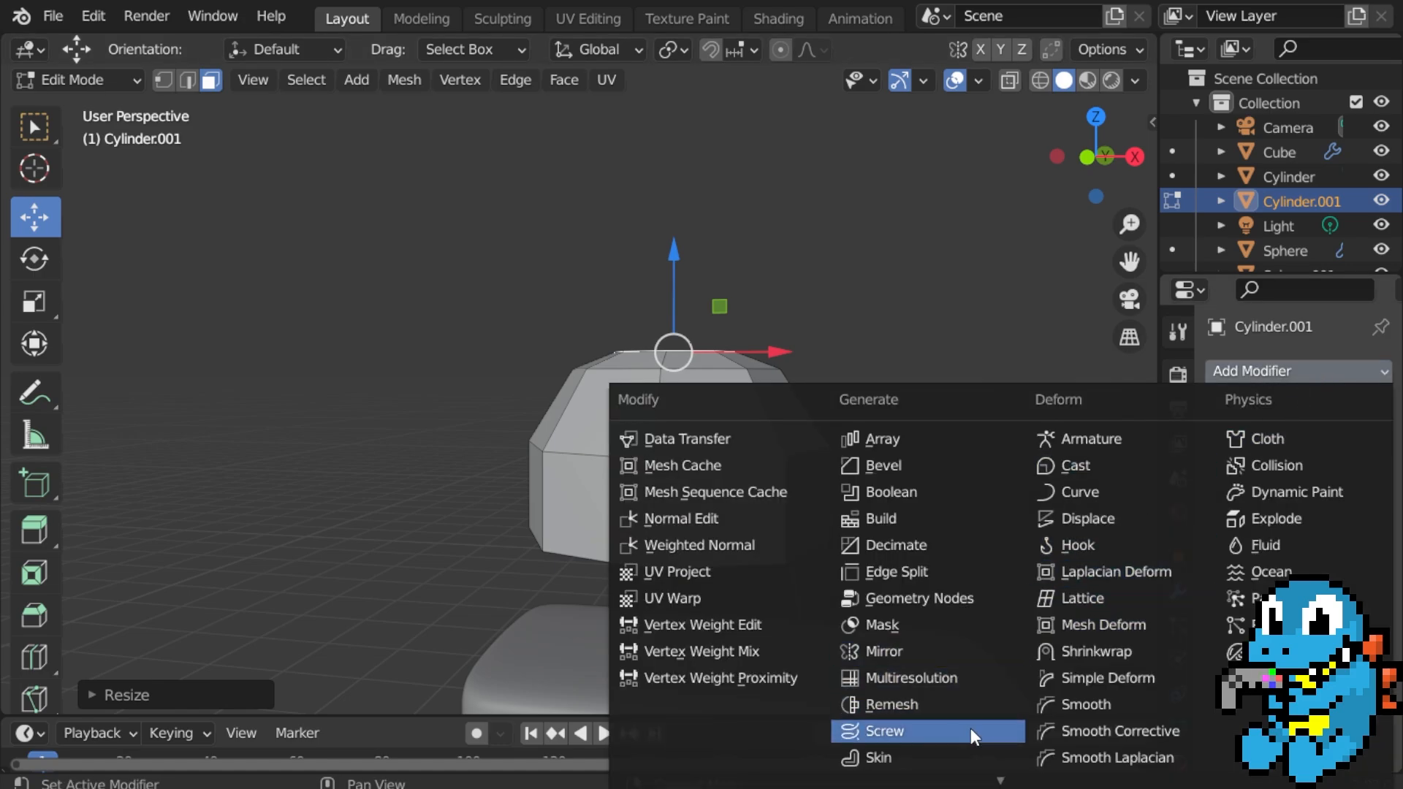
{"action": "scroll", "coordinate": [974, 779], "scroll_direction": "down", "scroll_amount": 5}
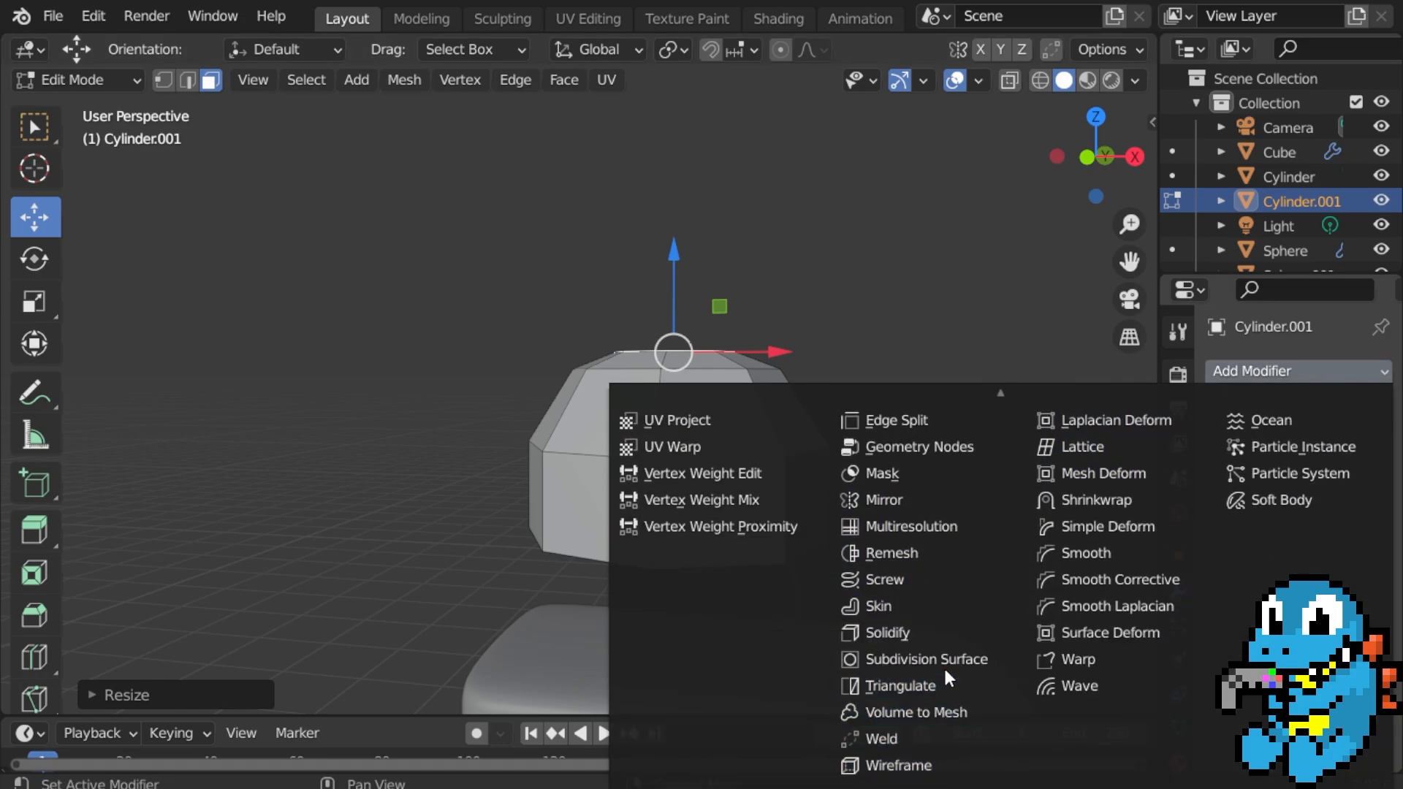
{"action": "left_click", "coordinate": [967, 658]}
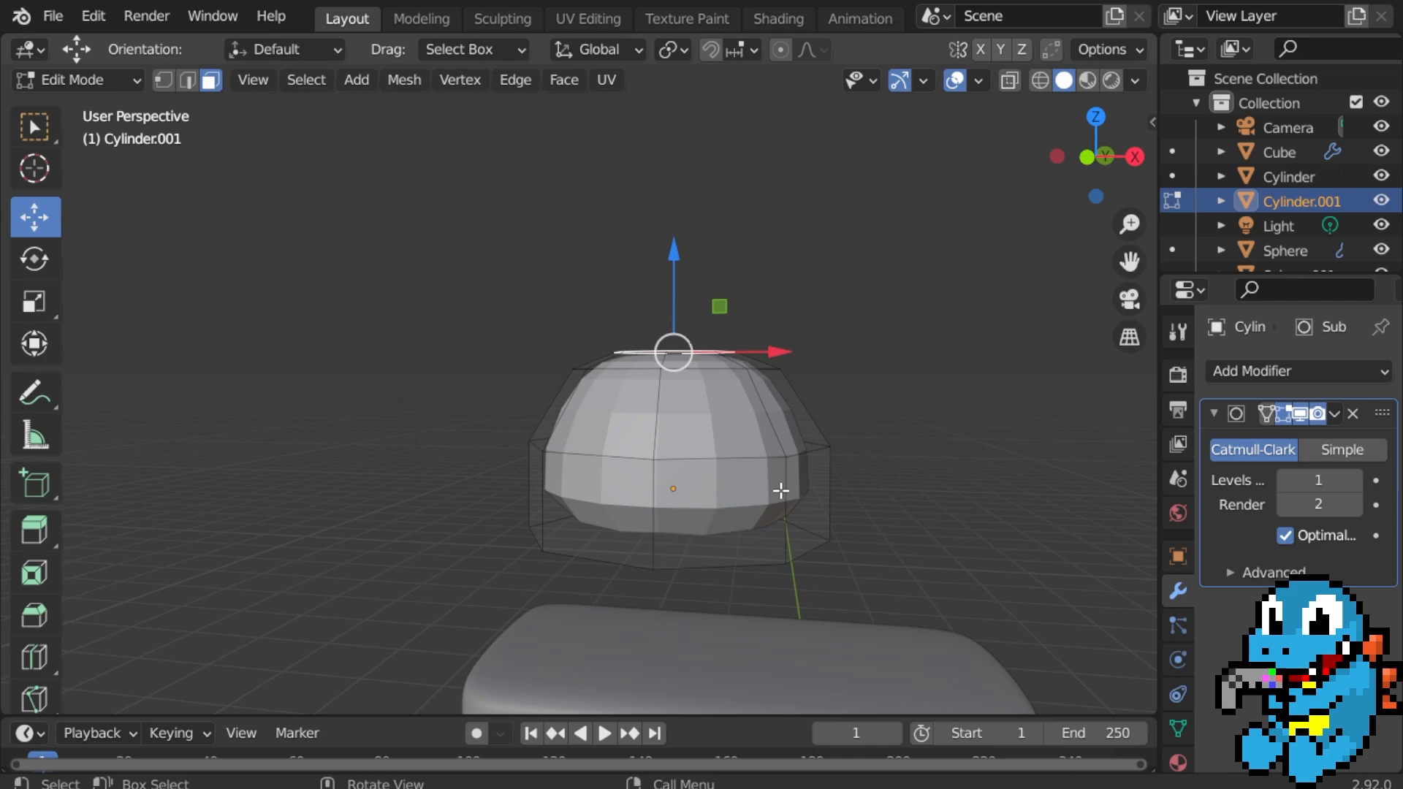
Set the dome's viewport subdivision level to 2, return to object mode and shade it smooth.
{"action": "middle_click_drag", "start_coordinate": [783, 489], "coordinate": [752, 537]}
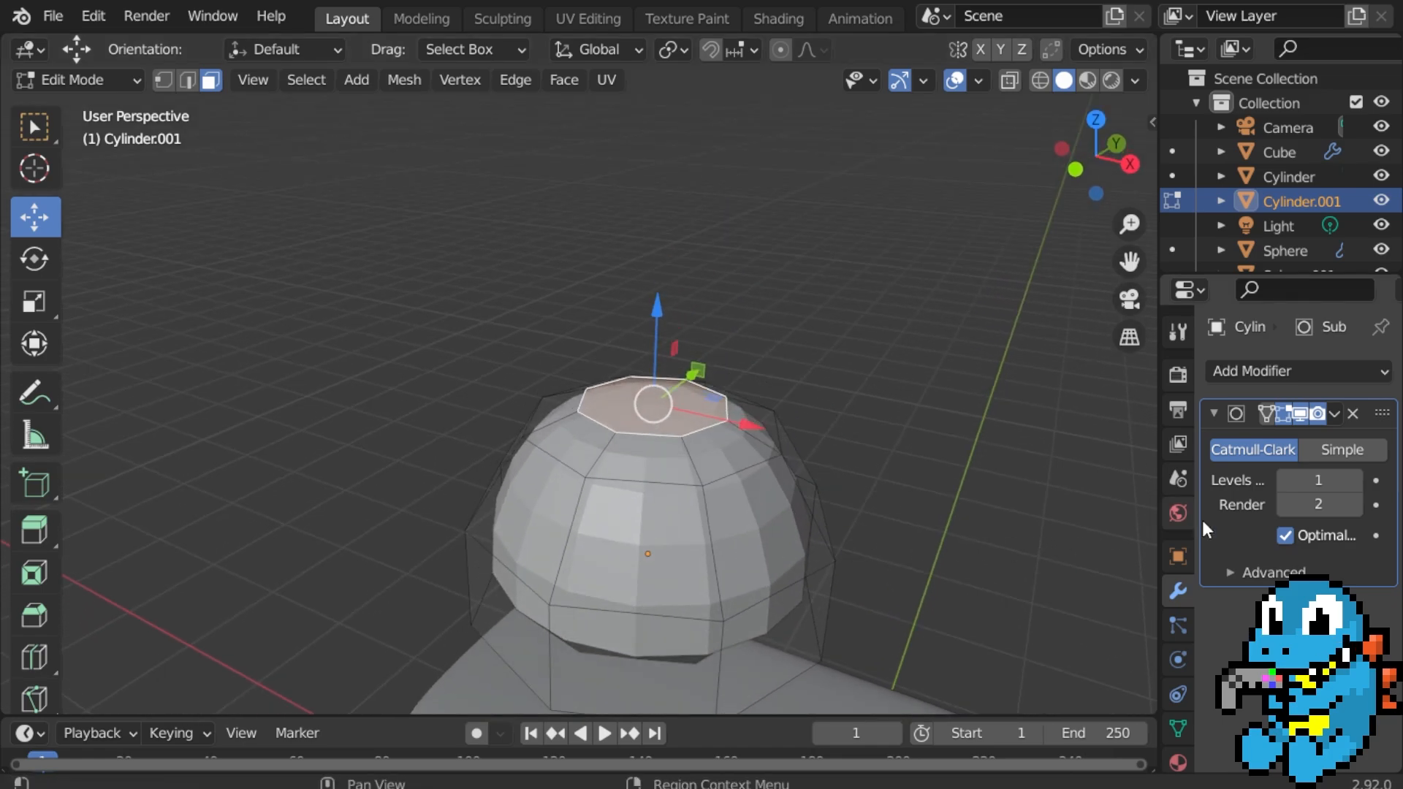
{"action": "middle_click_drag", "start_coordinate": [1008, 475], "coordinate": [727, 411]}
{"action": "key", "text": "Tab"}
{"action": "right_click", "coordinate": [760, 424]}
{"action": "left_click", "coordinate": [735, 371]}
{"action": "scroll", "coordinate": [728, 409], "scroll_direction": "up", "scroll_amount": 2}
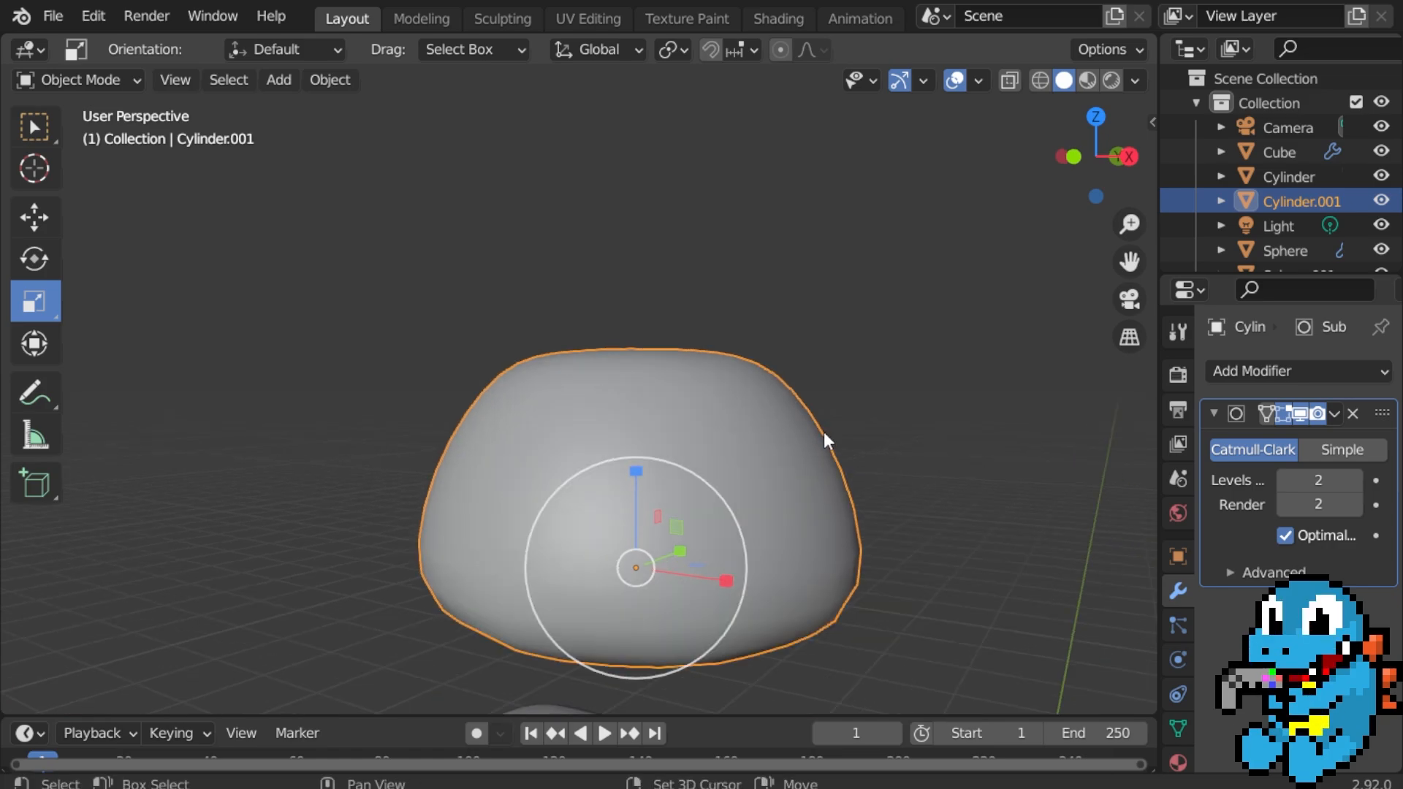
Extrude the dome's top face very slightly in edit mode to crispen its flat top, and return to object mode.
{"action": "middle_click_drag", "start_coordinate": [833, 424], "coordinate": [758, 468], "text": "shift"}
{"action": "scroll", "coordinate": [700, 464], "scroll_direction": "up", "scroll_amount": 1}
{"action": "scroll", "coordinate": [702, 463], "scroll_direction": "up", "scroll_amount": 1}
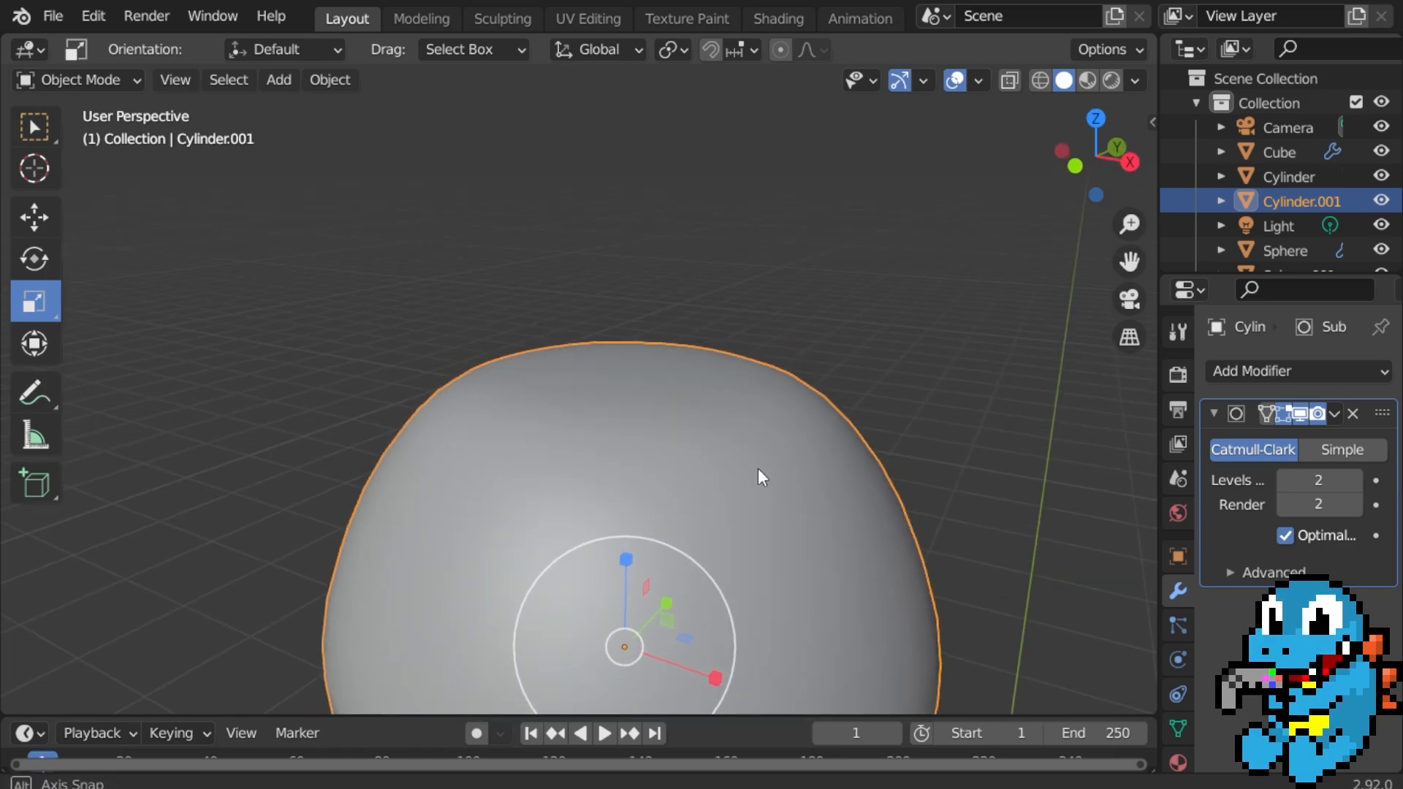
{"action": "key", "text": "Tab"}
{"action": "middle_click_drag", "start_coordinate": [752, 416], "coordinate": [765, 500]}
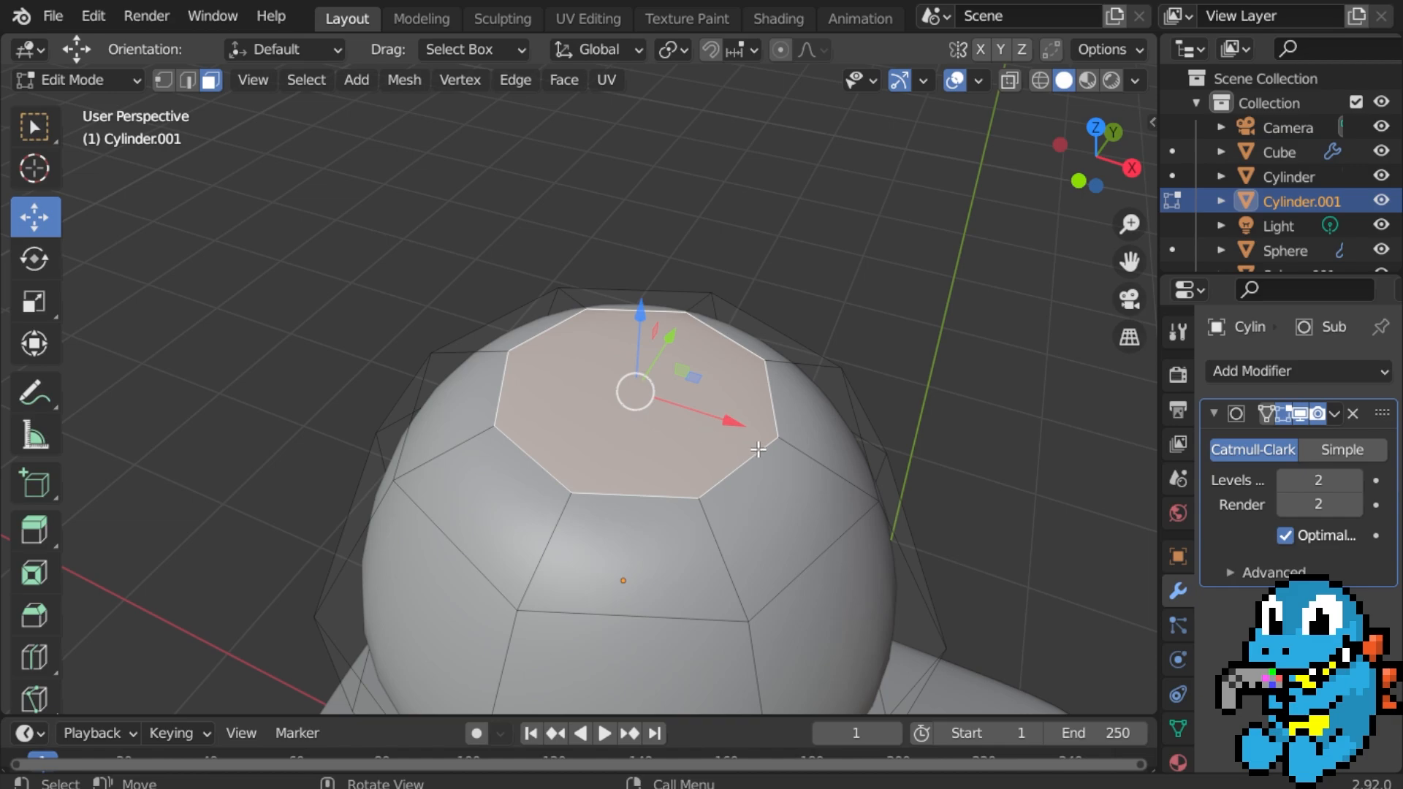
{"action": "key", "text": "e"}
{"action": "left_click", "coordinate": [722, 393]}
{"action": "key", "text": "Tab"}
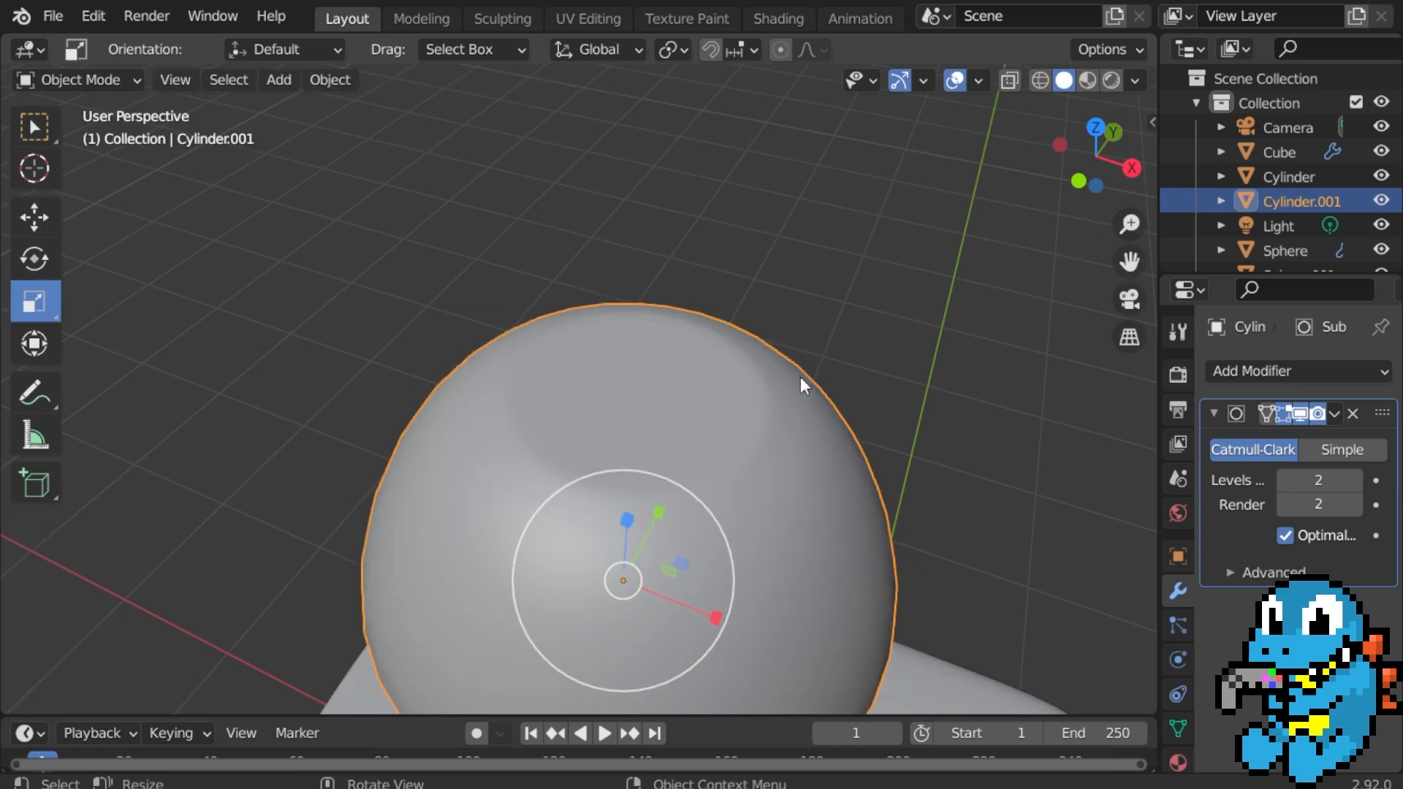
{"action": "middle_click_drag", "start_coordinate": [801, 376], "coordinate": [817, 490]}
Add a loop cut around the dome's straight side wall, slide it near the wall's upper edge and return to object mode.
{"action": "key", "text": "Tab"}
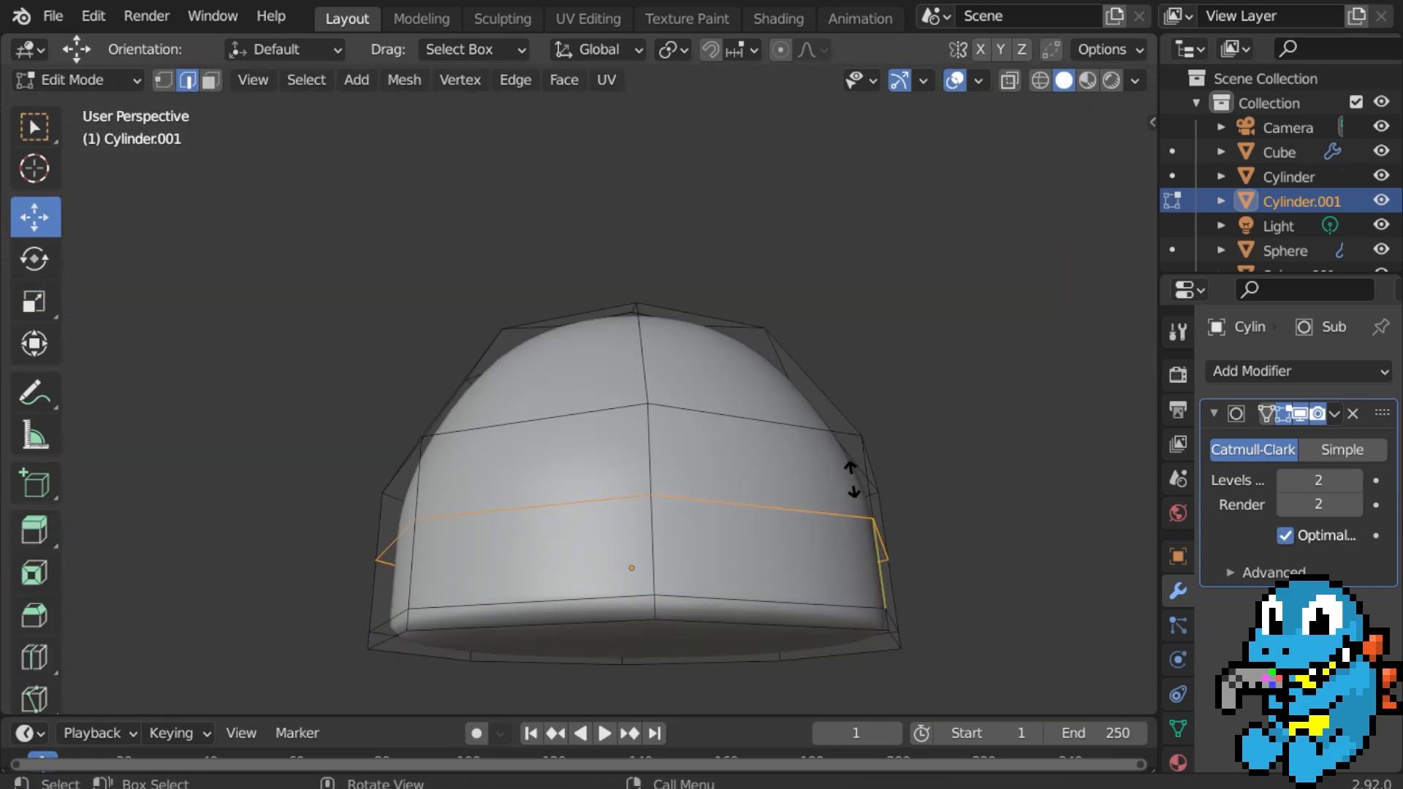
{"action": "left_click", "coordinate": [852, 468]}
{"action": "left_click", "coordinate": [852, 406]}
{"action": "middle_click_drag", "start_coordinate": [852, 404], "coordinate": [624, 450]}
{"action": "scroll", "coordinate": [839, 509], "scroll_direction": "down", "scroll_amount": 3}
{"action": "key", "text": "Tab"}
{"action": "key", "text": "alt+a"}
{"action": "left_click", "coordinate": [621, 437]}
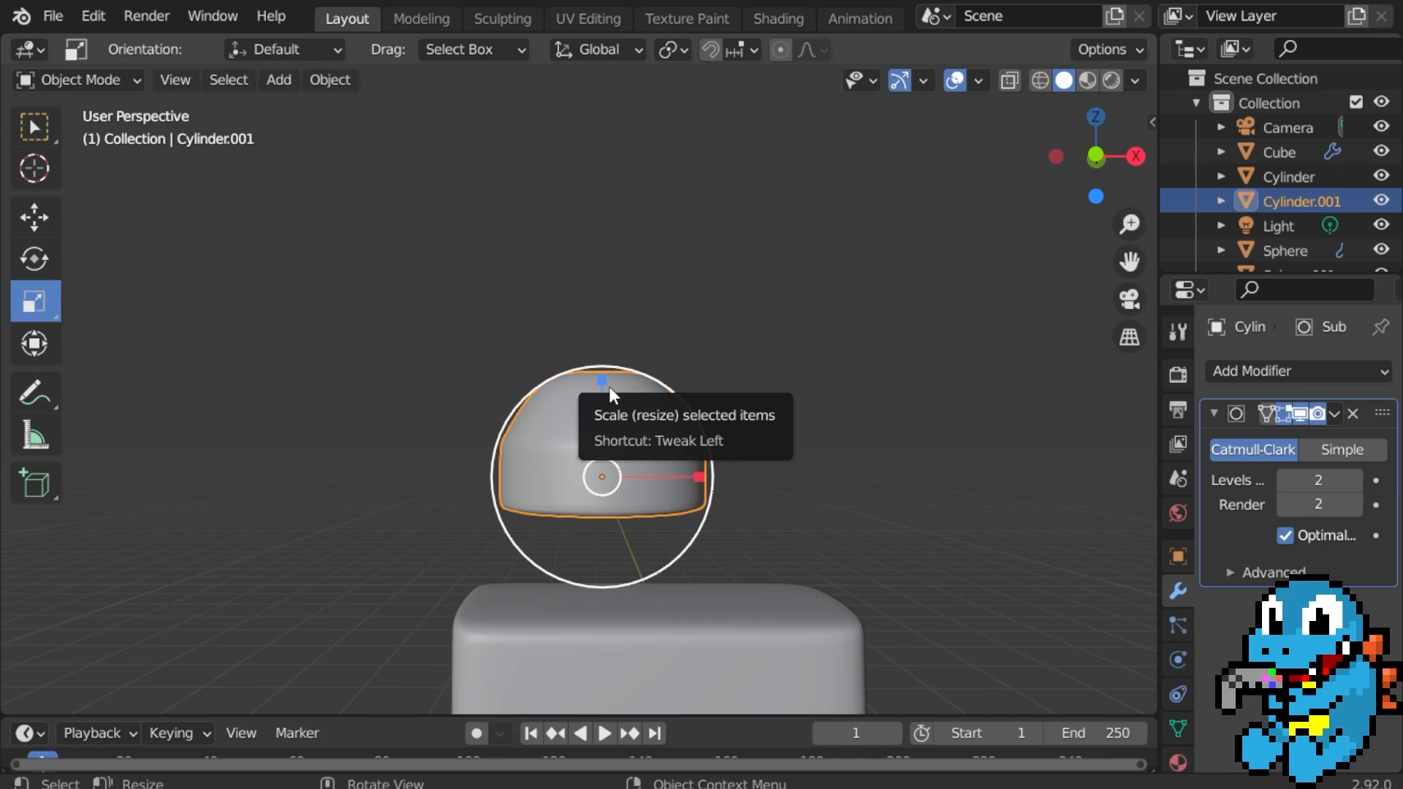
Flatten the dome along Z, scale it down uniformly to about 70 percent and stretch its height slightly.
{"action": "mouse_move", "coordinate": [609, 387]}
{"action": "left_mouse_down"}
{"action": "mouse_move", "coordinate": [607, 430]}
{"action": "mouse_move", "coordinate": [609, 415]}
{"action": "left_mouse_up"}
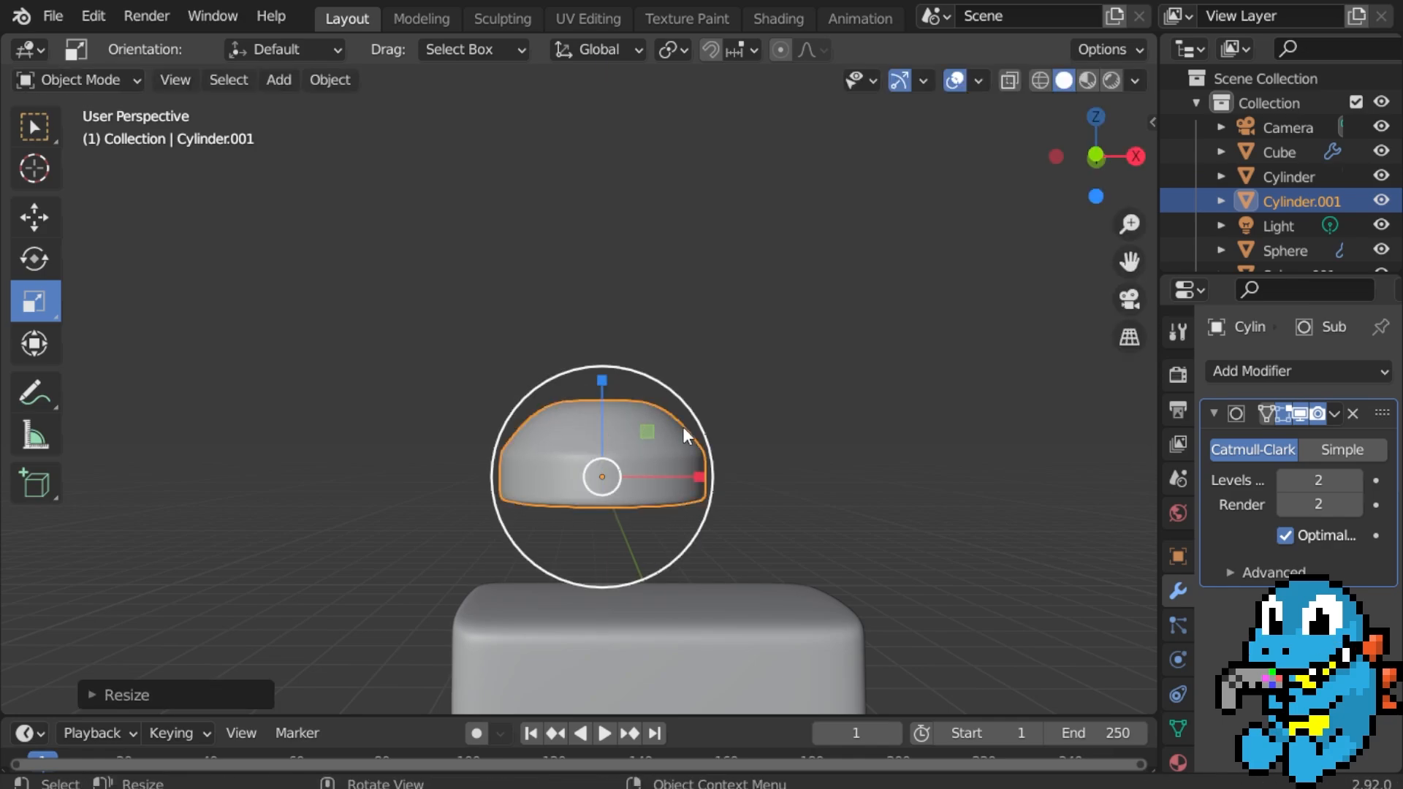
{"action": "key", "text": "s"}
{"action": "left_click", "coordinate": [735, 431]}
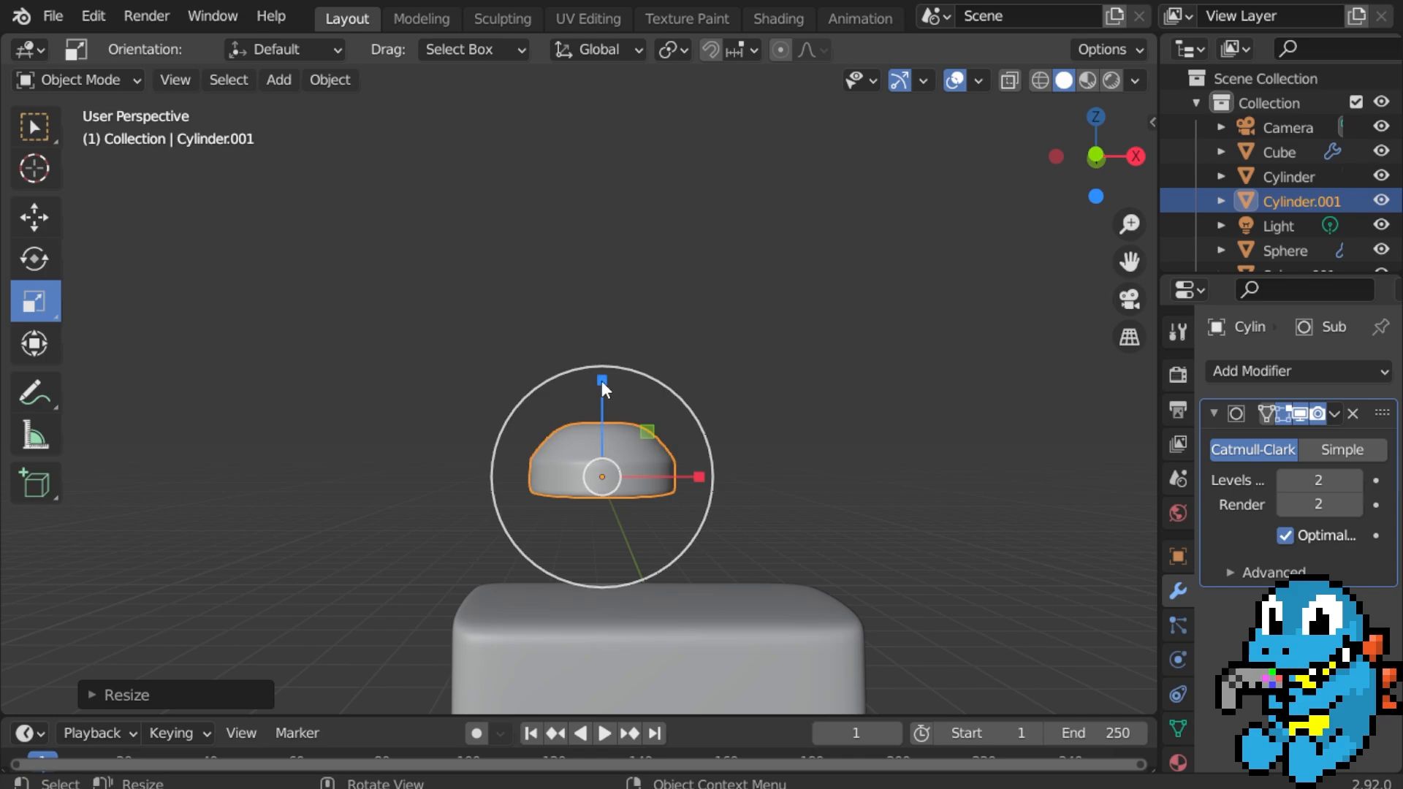
{"action": "left_click_drag", "start_coordinate": [602, 380], "coordinate": [609, 375]}
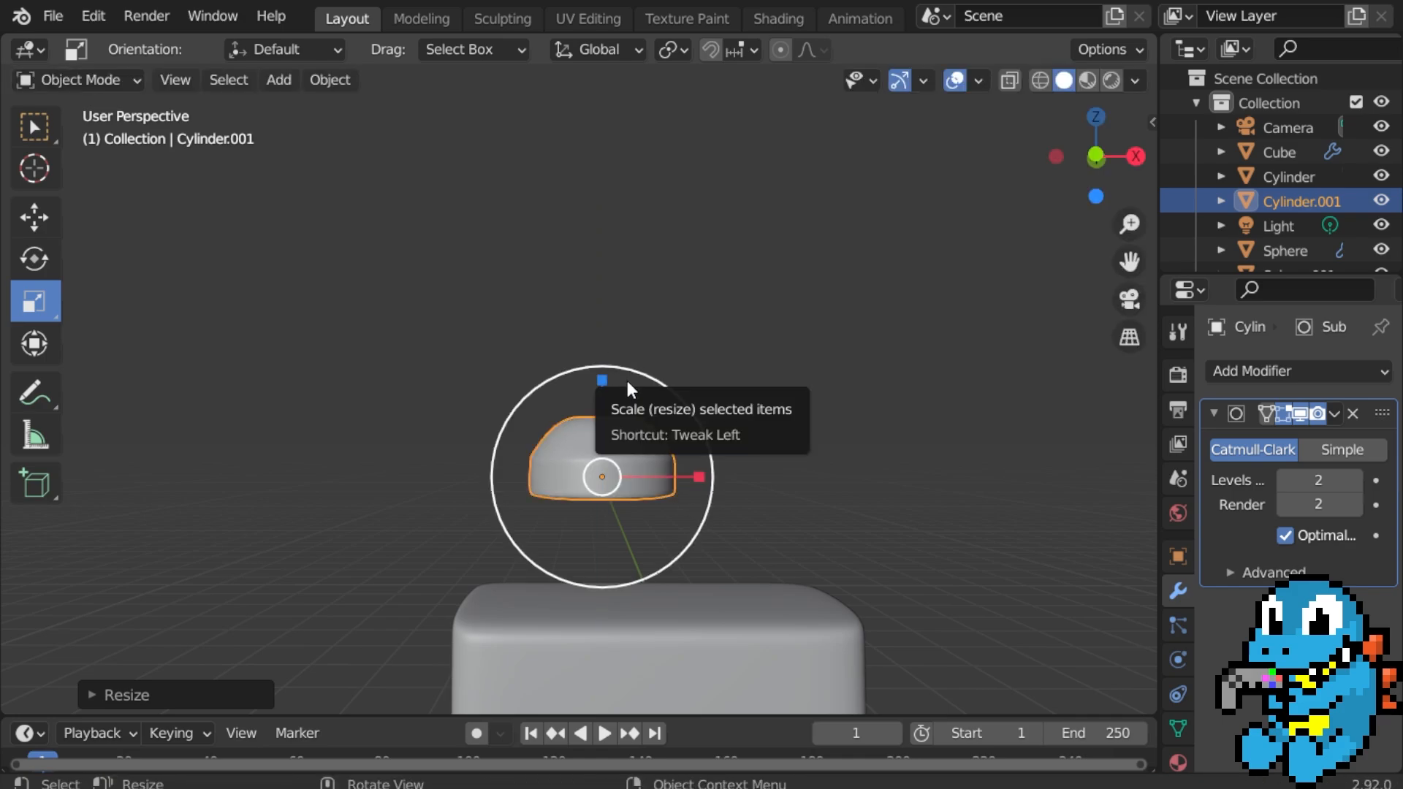
{"action": "middle_click_drag", "start_coordinate": [627, 380], "coordinate": [680, 394]}
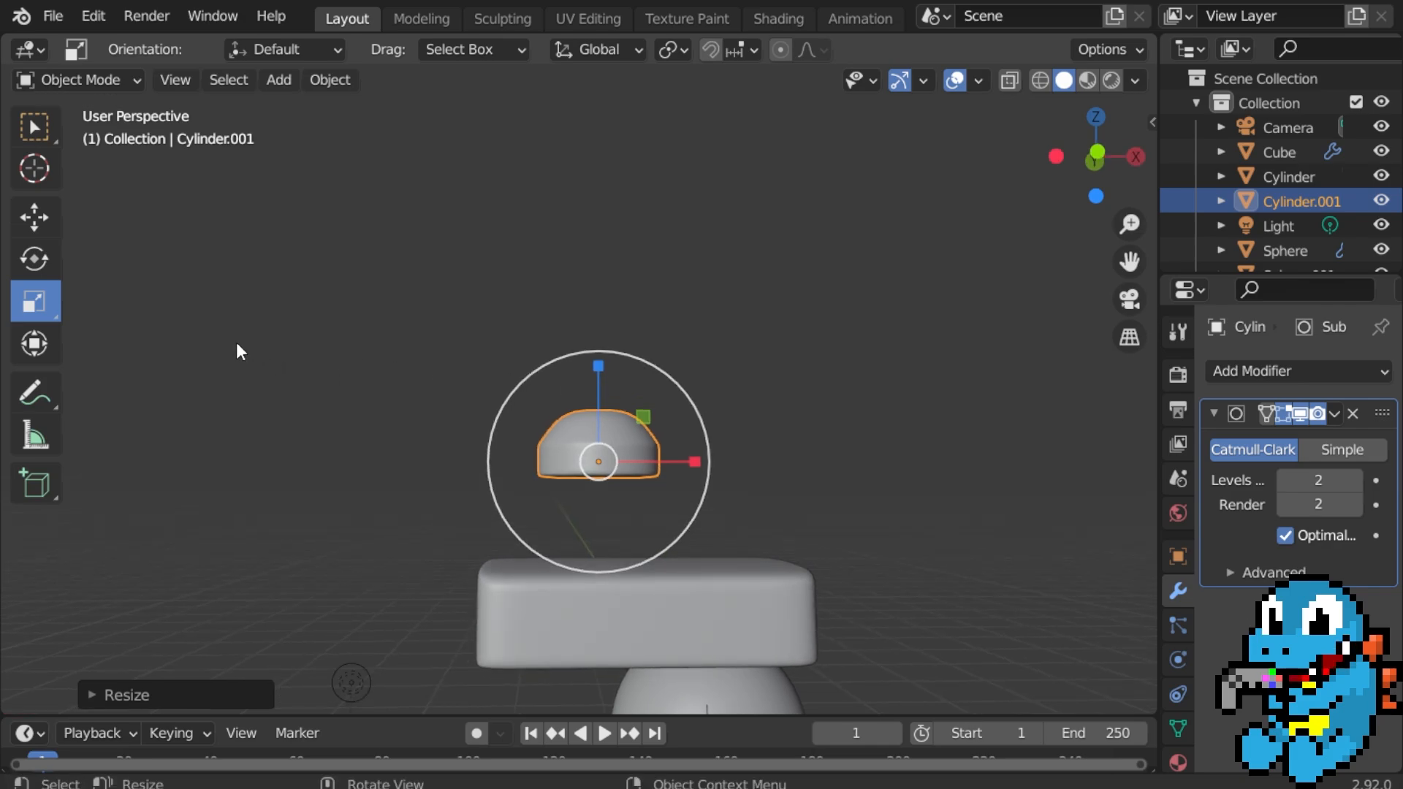
Lower the dome onto the rounded box, shift it along negative X toward the box's end and deselect it.
{"action": "left_click_drag", "start_coordinate": [593, 357], "coordinate": [582, 458]}
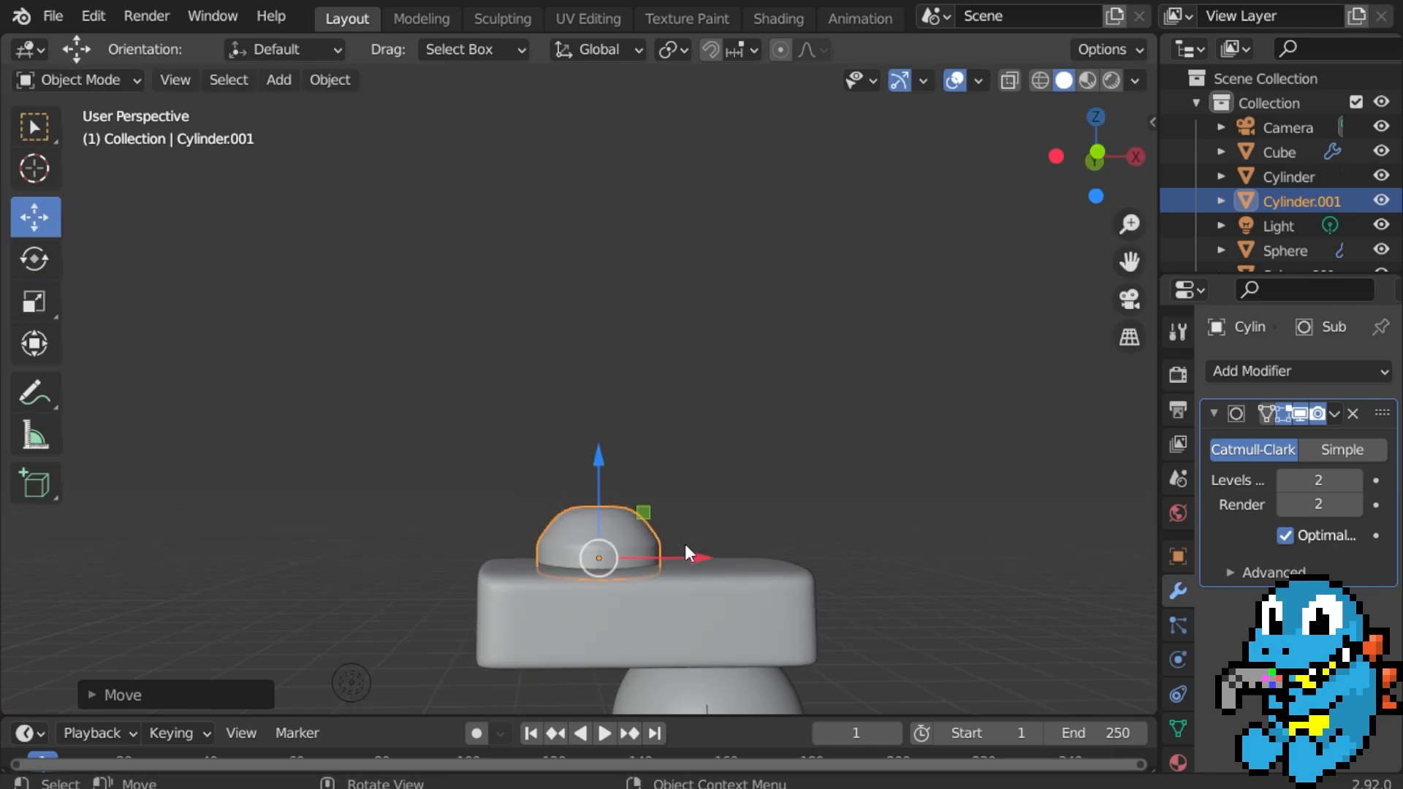
{"action": "left_click_drag", "start_coordinate": [694, 553], "coordinate": [662, 553]}
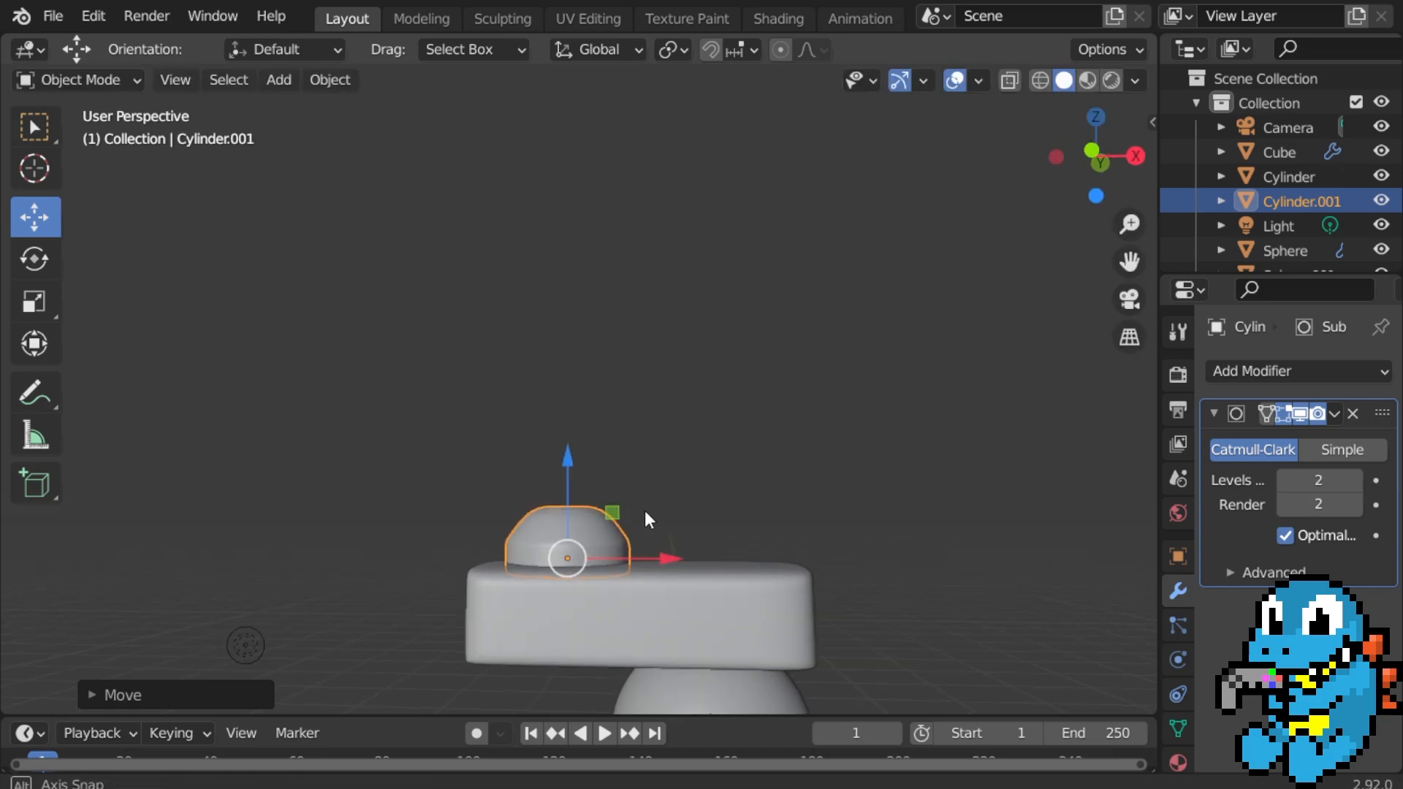
{"action": "middle_click_drag", "start_coordinate": [644, 510], "coordinate": [591, 559]}
{"action": "scroll", "coordinate": [509, 618], "scroll_direction": "down", "scroll_amount": 4}
{"action": "scroll", "coordinate": [702, 484], "scroll_direction": "up", "scroll_amount": 3}
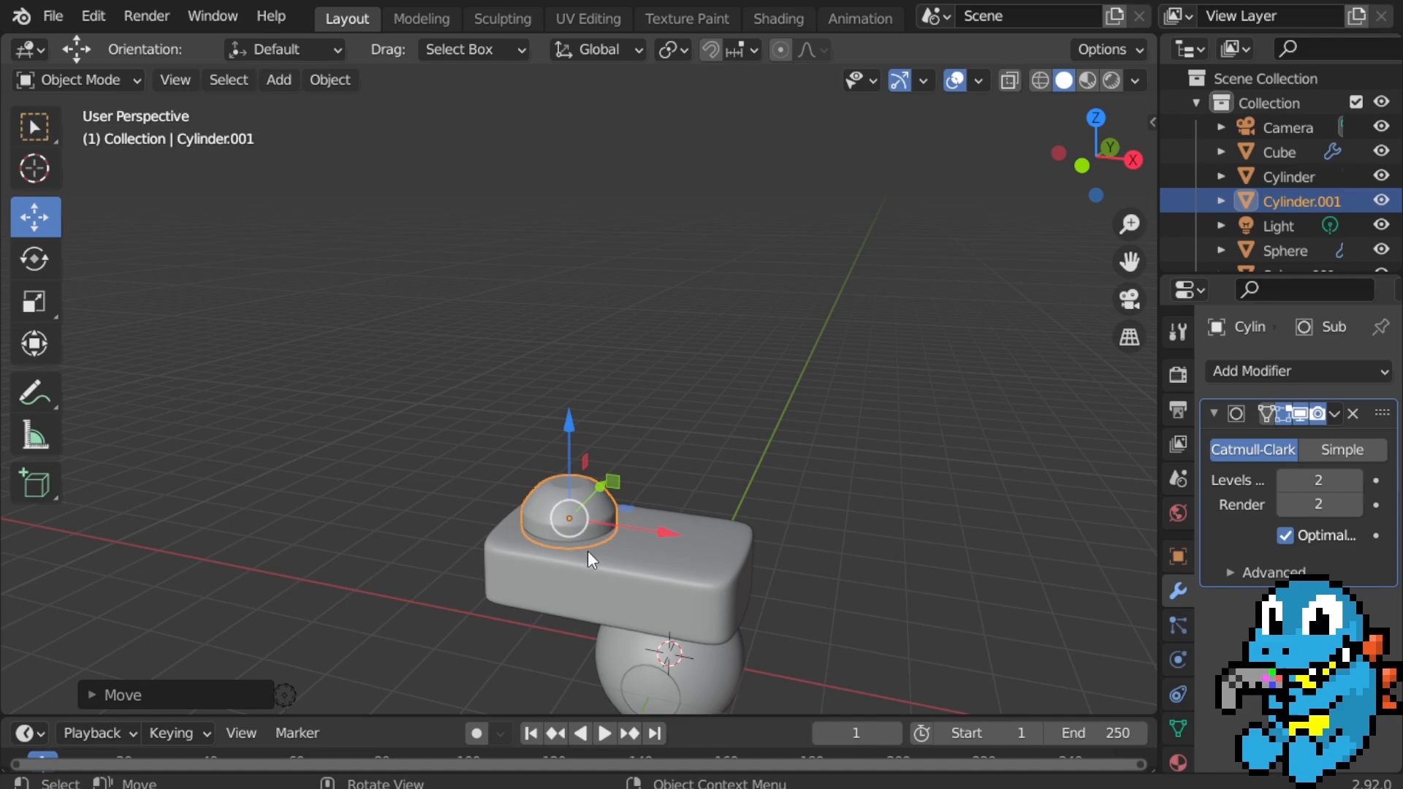
{"action": "left_click", "coordinate": [648, 499]}
Raise the dome's Subdivision Surface level to 3 to smooth its faceted outline.
{"action": "middle_click_drag", "start_coordinate": [648, 498], "coordinate": [737, 451]}
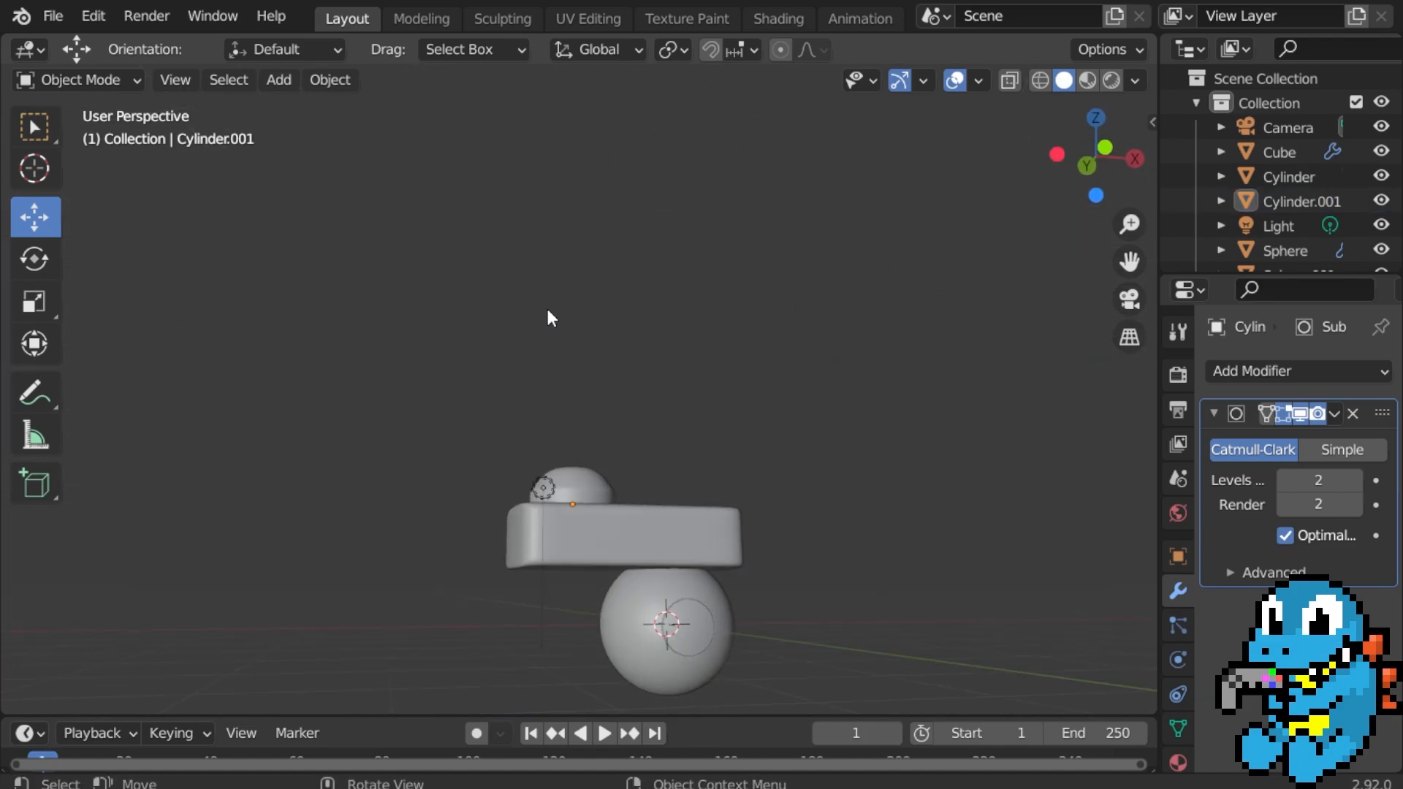
{"action": "middle_click_drag", "start_coordinate": [699, 564], "coordinate": [720, 590]}
{"action": "middle_click_drag", "start_coordinate": [778, 515], "coordinate": [716, 611]}
{"action": "scroll", "coordinate": [570, 577], "scroll_direction": "up", "scroll_amount": 5}
{"action": "scroll", "coordinate": [675, 465], "scroll_direction": "up", "scroll_amount": 2}
{"action": "scroll", "coordinate": [675, 465], "scroll_direction": "up", "scroll_amount": 2}
{"action": "scroll", "coordinate": [767, 581], "scroll_direction": "up", "scroll_amount": 3}
{"action": "middle_click_drag", "start_coordinate": [782, 472], "coordinate": [841, 504], "text": "shift"}
{"action": "middle_click_drag", "start_coordinate": [793, 432], "coordinate": [728, 416]}
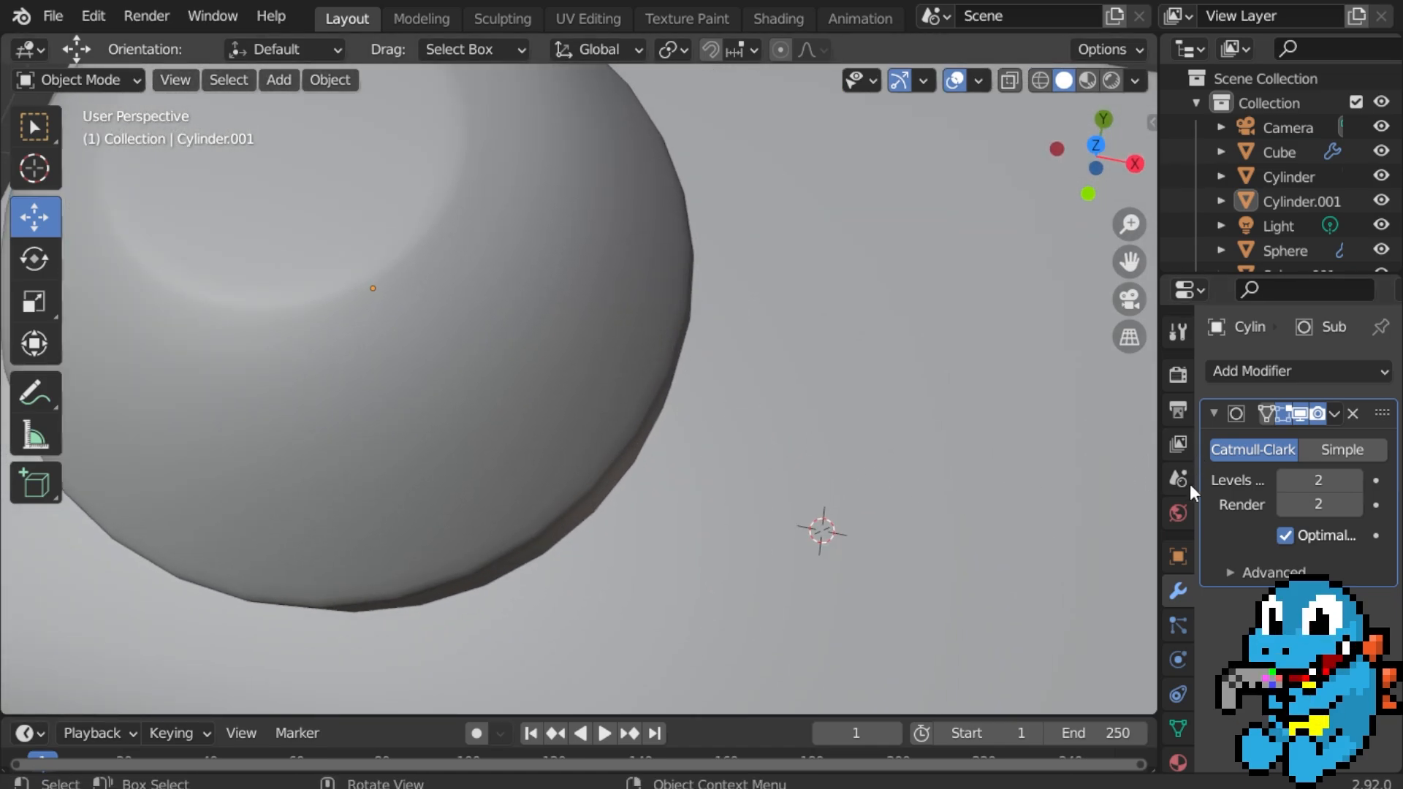
{"action": "left_click", "coordinate": [1353, 480]}
Examine the smoothed dome, the rounded box and the eyeball sphere from several angles and distances.
{"action": "middle_click_drag", "start_coordinate": [482, 439], "coordinate": [500, 340]}
{"action": "scroll", "coordinate": [500, 340], "scroll_direction": "down", "scroll_amount": 5}
{"action": "middle_click_drag", "start_coordinate": [593, 394], "coordinate": [544, 364]}
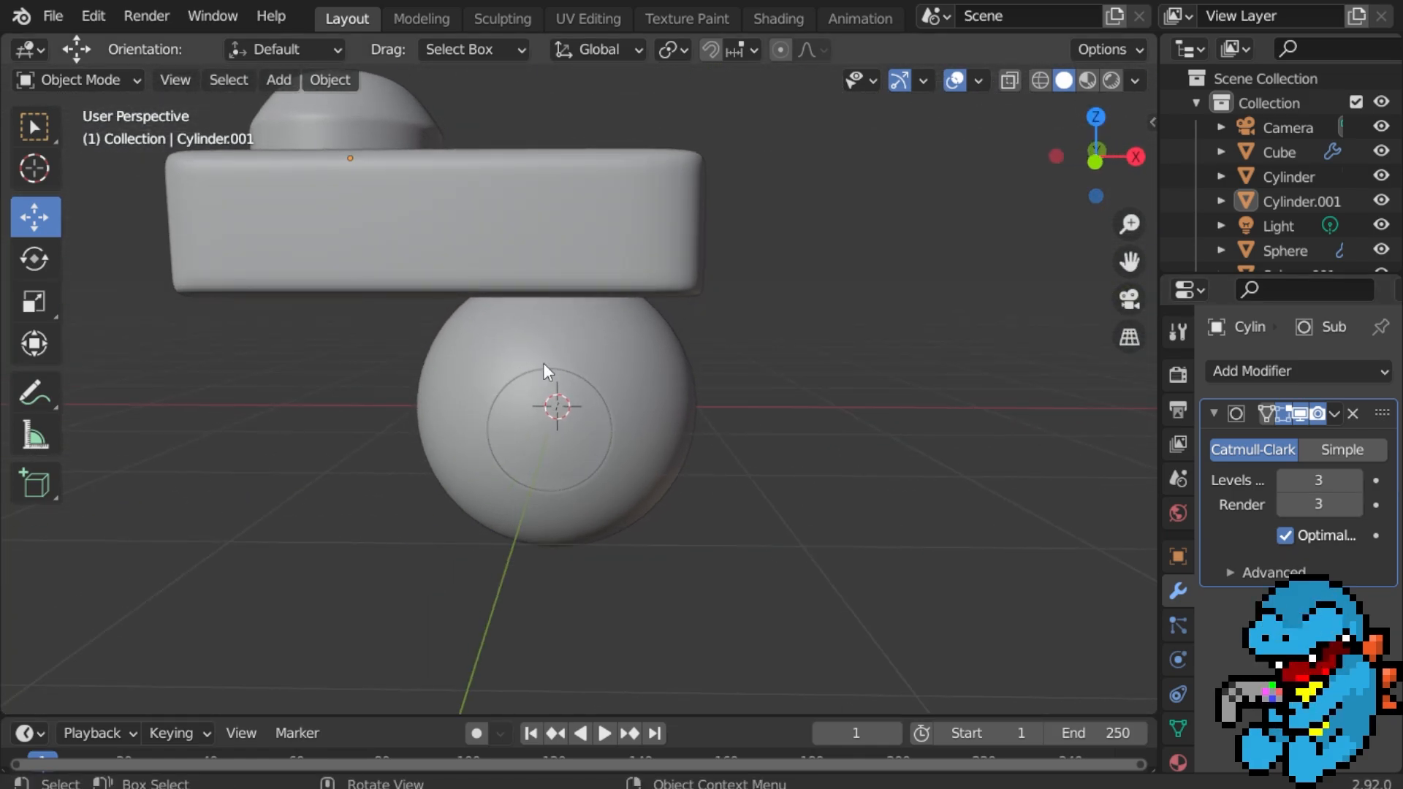
{"action": "middle_click_drag", "start_coordinate": [644, 261], "coordinate": [638, 332]}
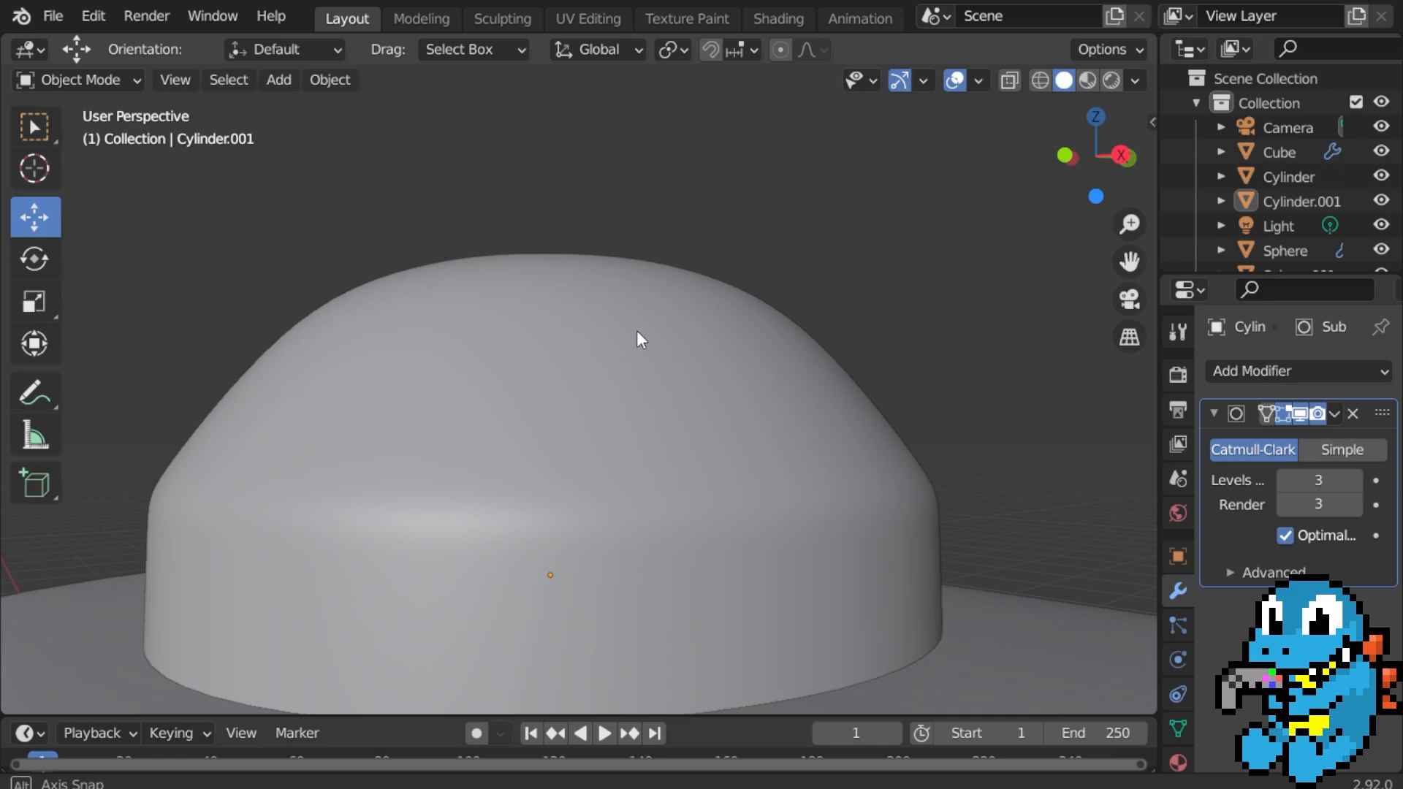
{"action": "scroll", "coordinate": [703, 374], "scroll_direction": "down", "scroll_amount": 6}
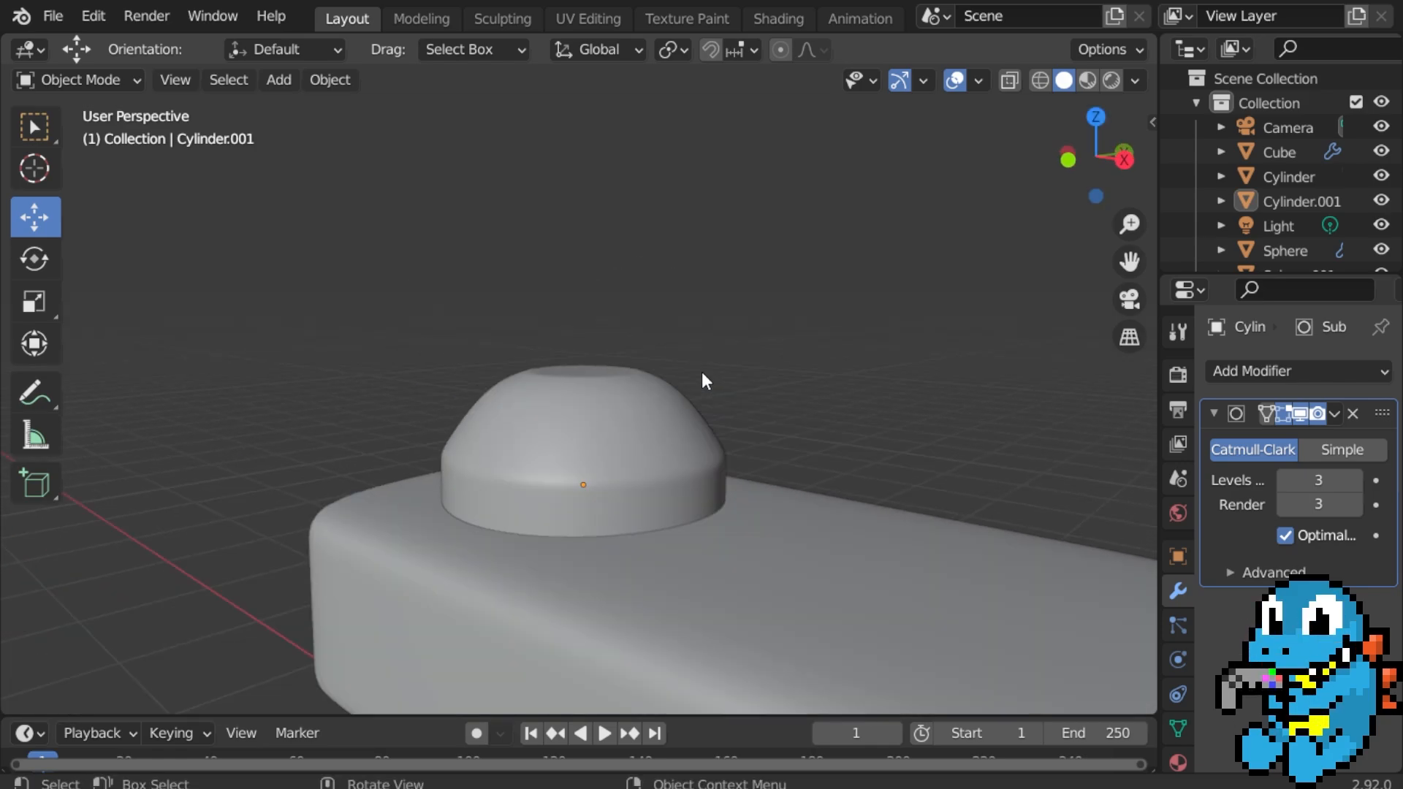
{"action": "scroll", "coordinate": [700, 369], "scroll_direction": "down", "scroll_amount": 5}
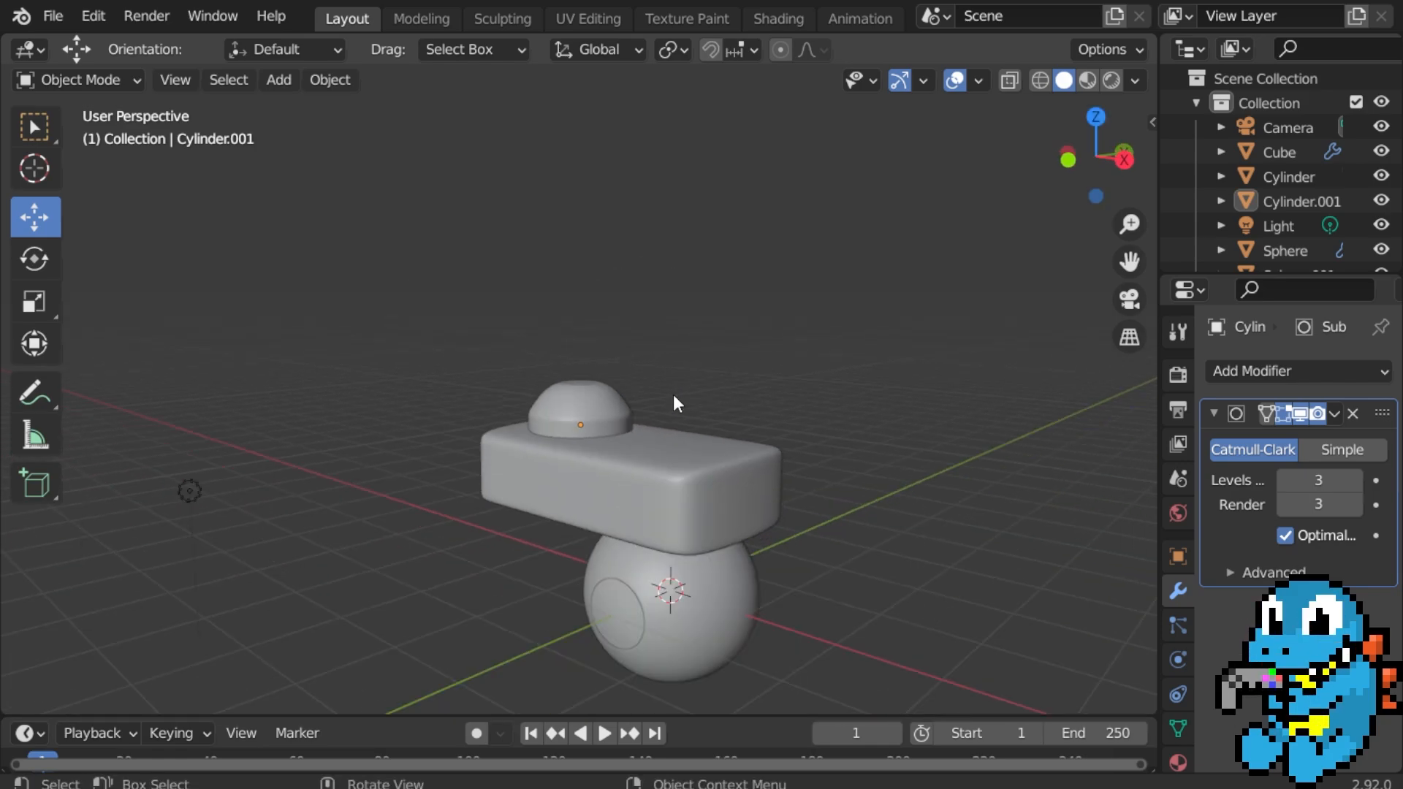
{"action": "scroll", "coordinate": [673, 393], "scroll_direction": "down", "scroll_amount": 2}
{"action": "scroll", "coordinate": [673, 393], "scroll_direction": "up", "scroll_amount": 1}
Add a mesh cylinder above the rounded box and shift it along negative X until it stands over the dome.
{"action": "middle_click_drag", "start_coordinate": [630, 427], "coordinate": [707, 464]}
{"action": "scroll", "coordinate": [713, 556], "scroll_direction": "up", "scroll_amount": 6}
{"action": "scroll", "coordinate": [676, 410], "scroll_direction": "up", "scroll_amount": 3}
{"action": "key", "text": "shift+a"}
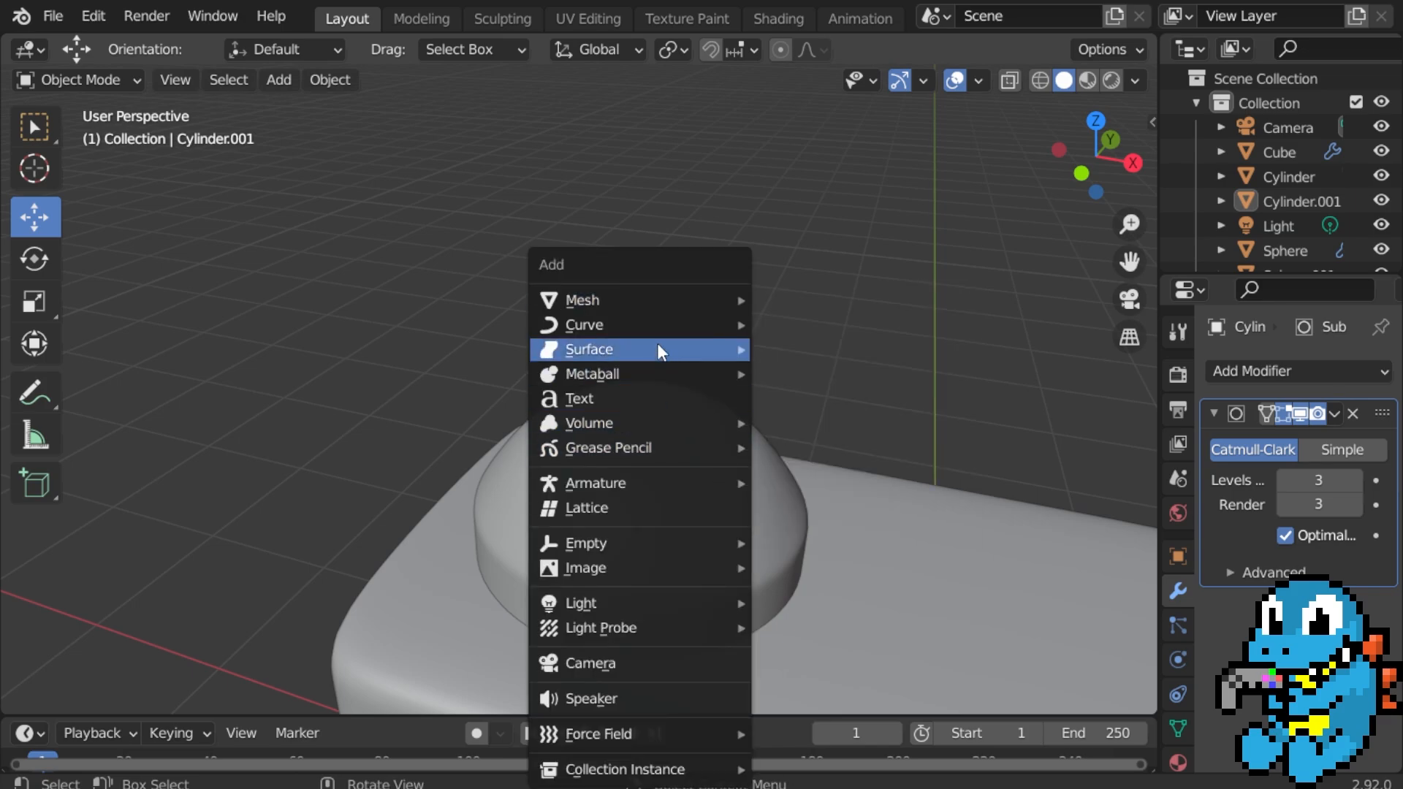
{"action": "mouse_move", "coordinate": [656, 305]}
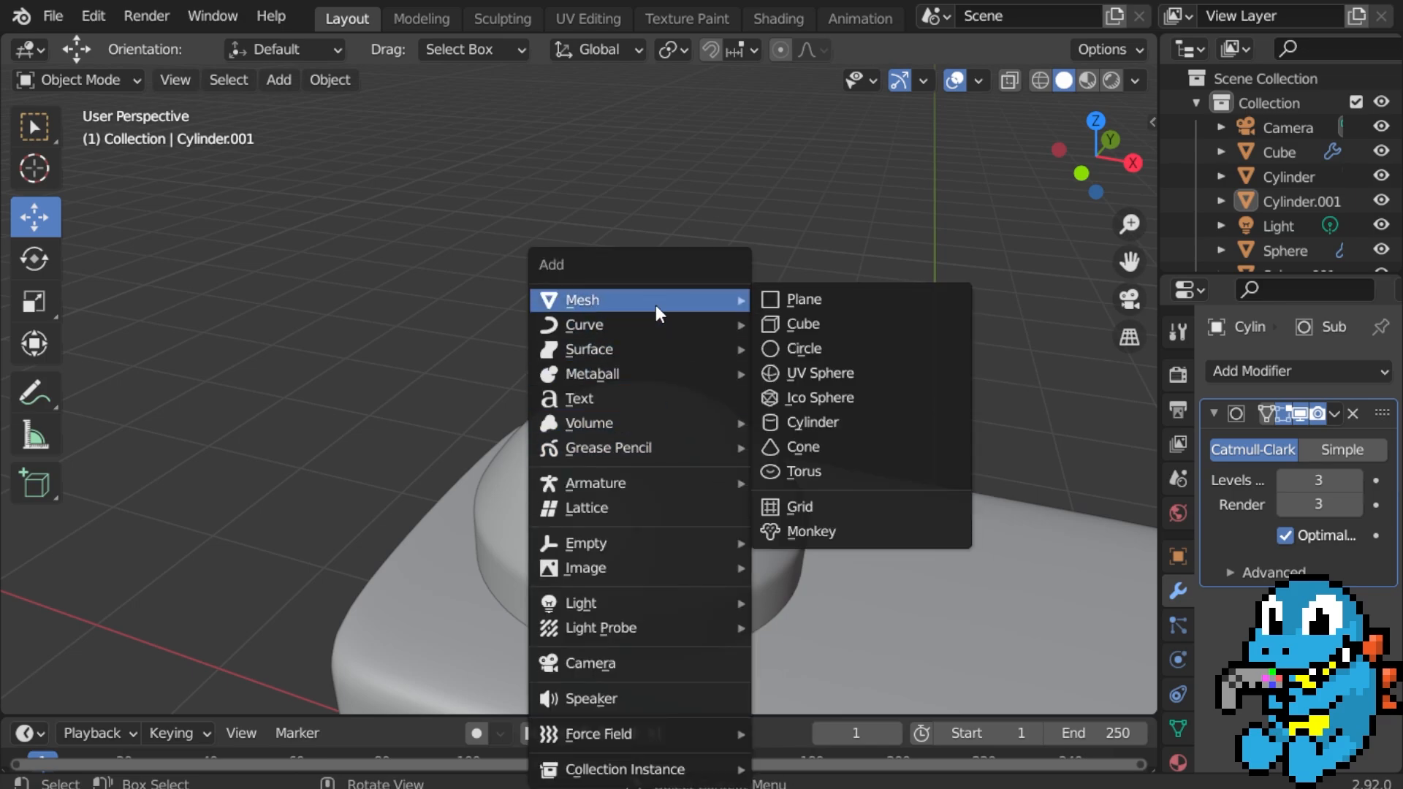
{"action": "left_click", "coordinate": [849, 423]}
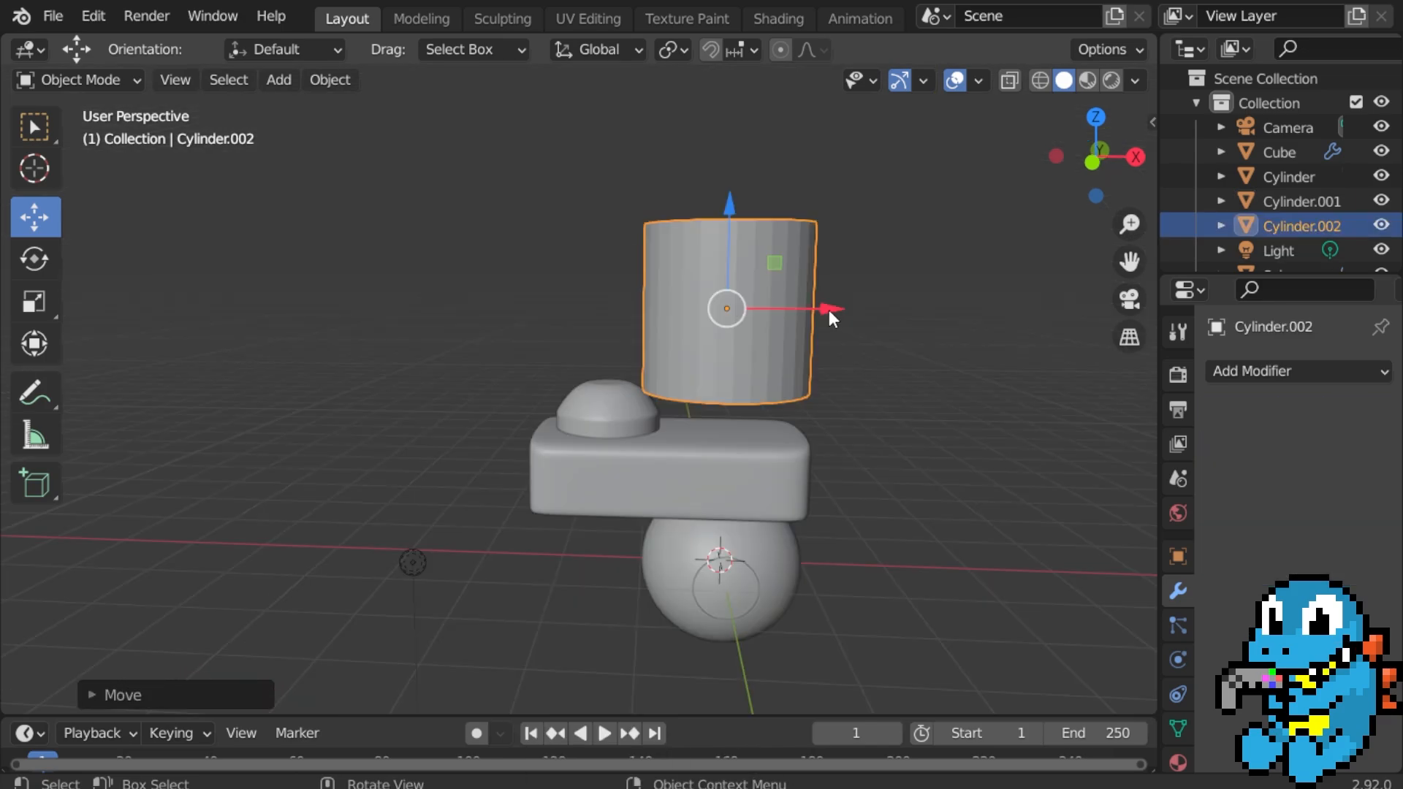
{"action": "key", "text": "g"}
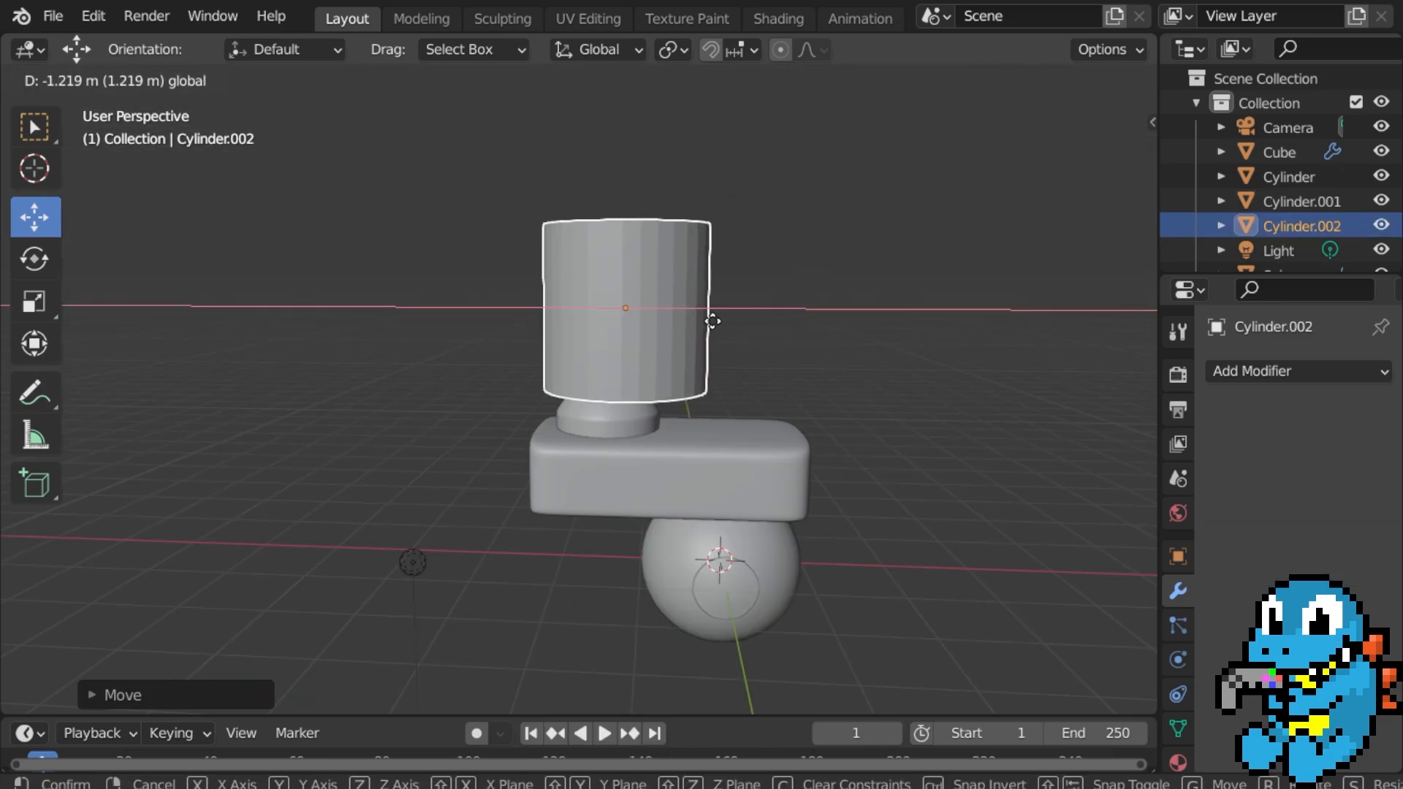
{"action": "left_click", "coordinate": [700, 323]}
Scale the new cylinder down uniformly until it is much narrower than the dome and shade it smooth.
{"action": "scroll", "coordinate": [703, 329], "scroll_direction": "up", "scroll_amount": 5}
{"action": "key", "text": "s"}
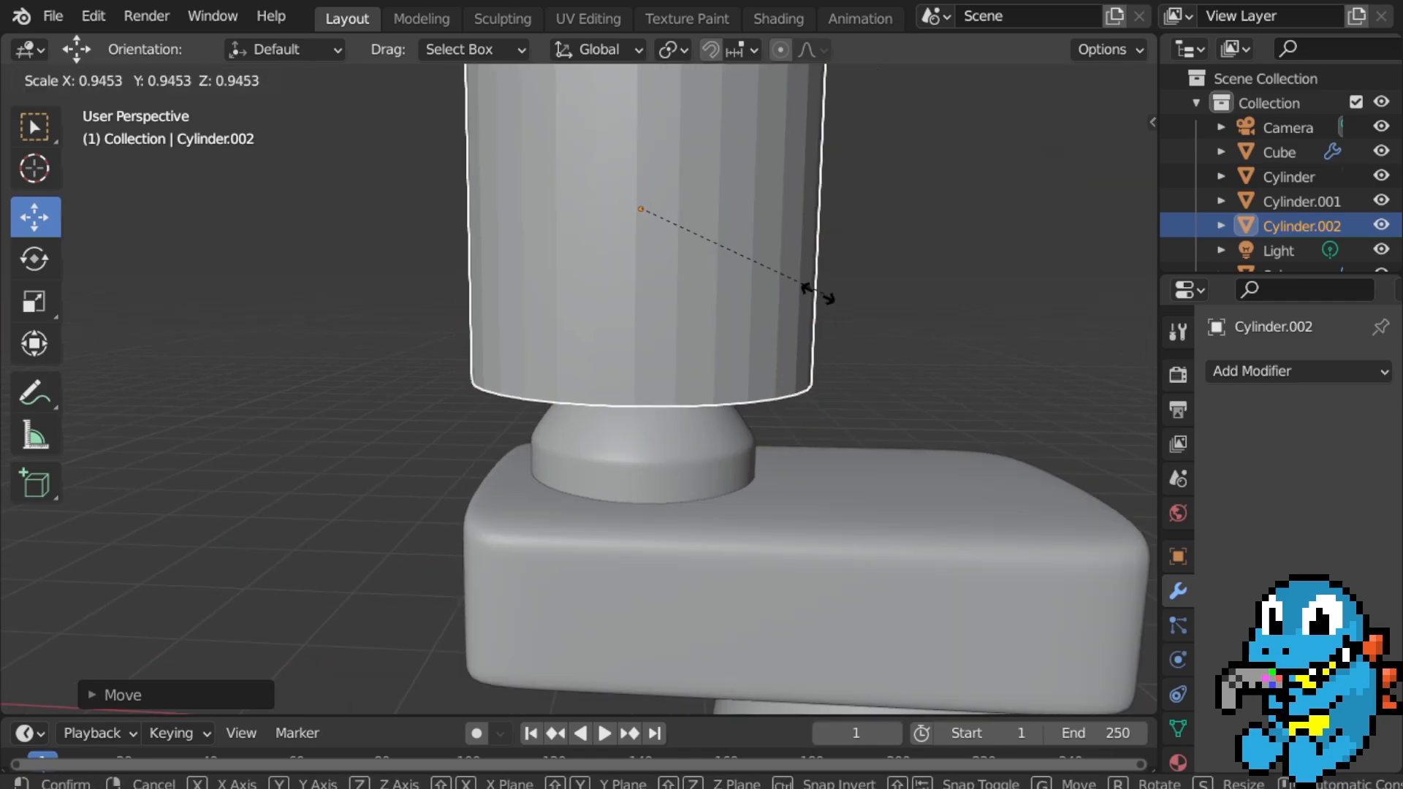
{"action": "left_click", "coordinate": [648, 275]}
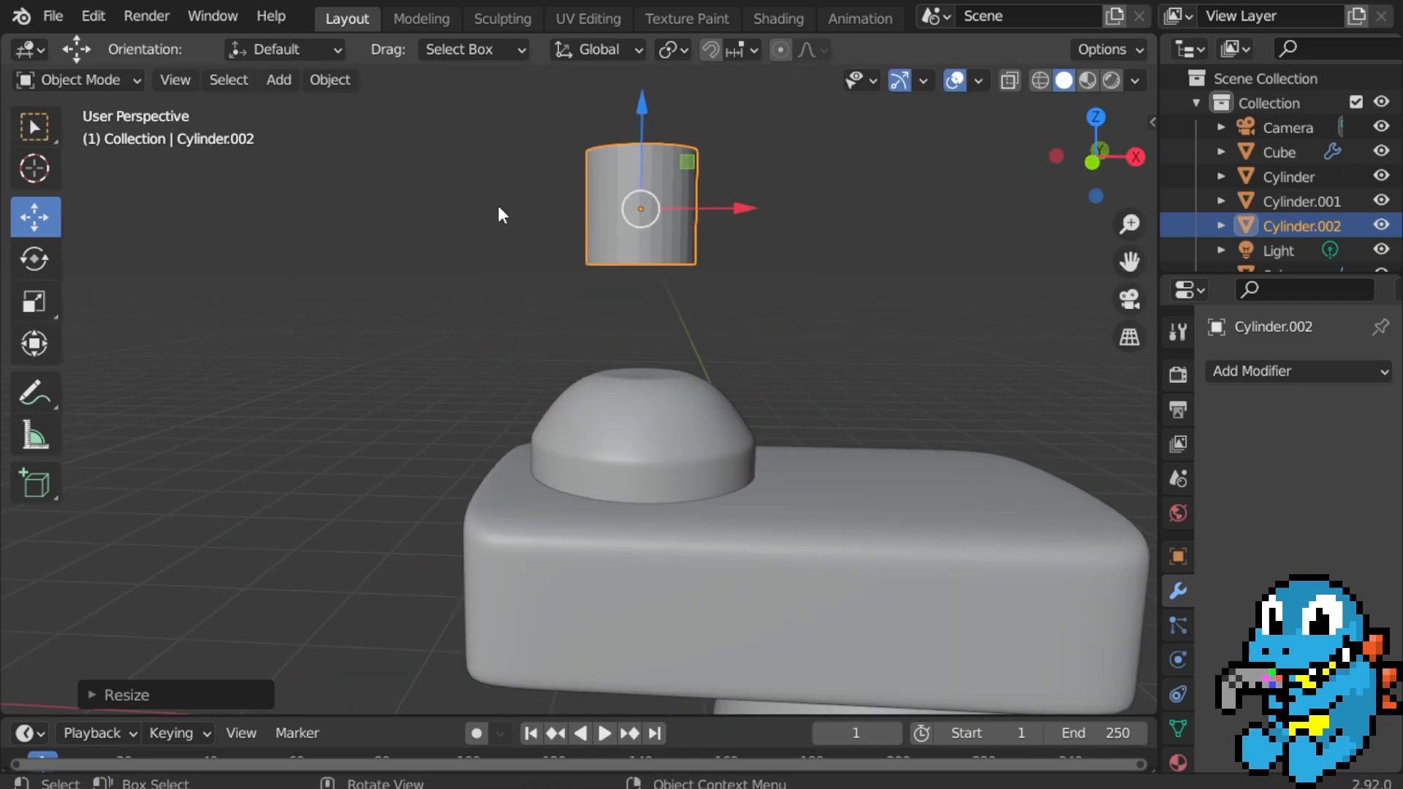
{"action": "right_click", "coordinate": [596, 199]}
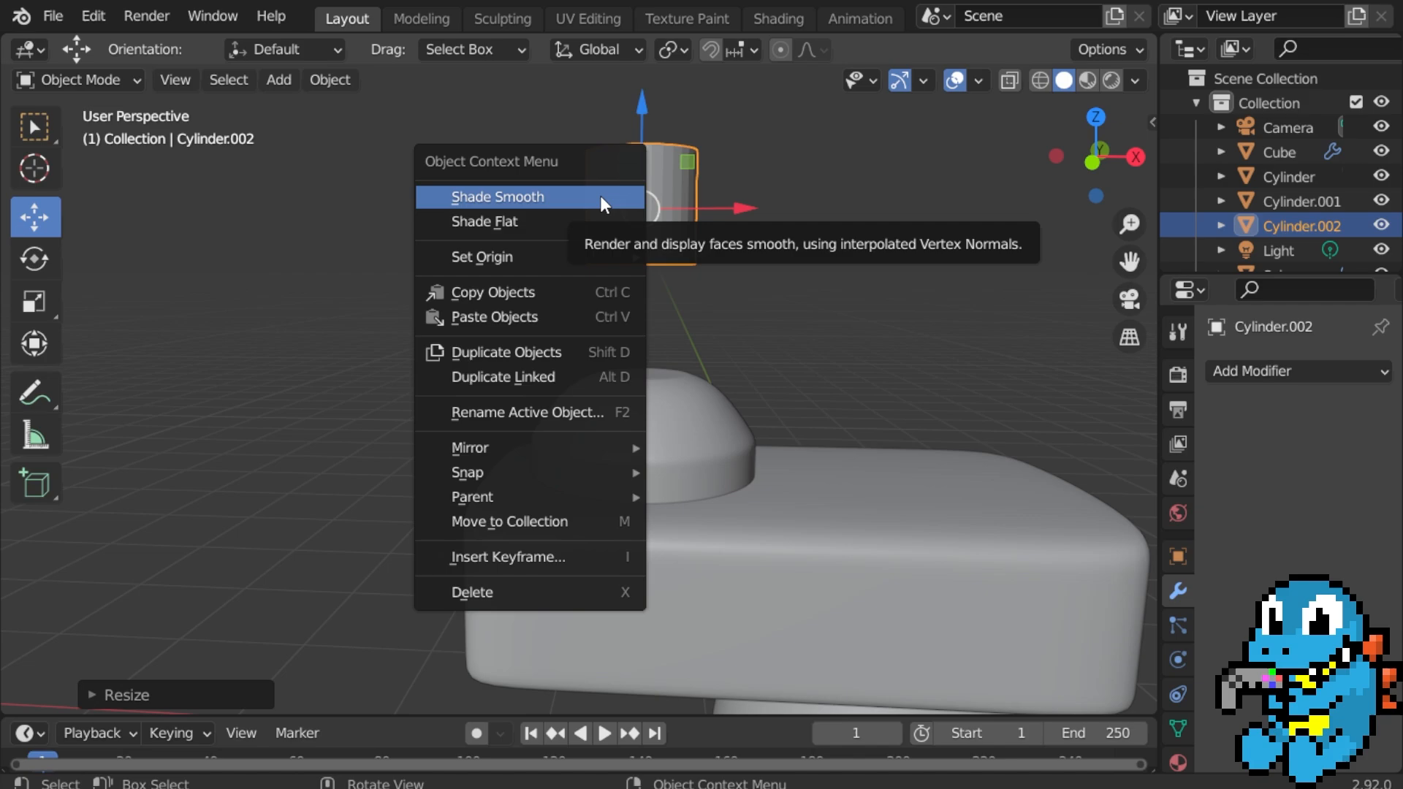
{"action": "left_click", "coordinate": [600, 196]}
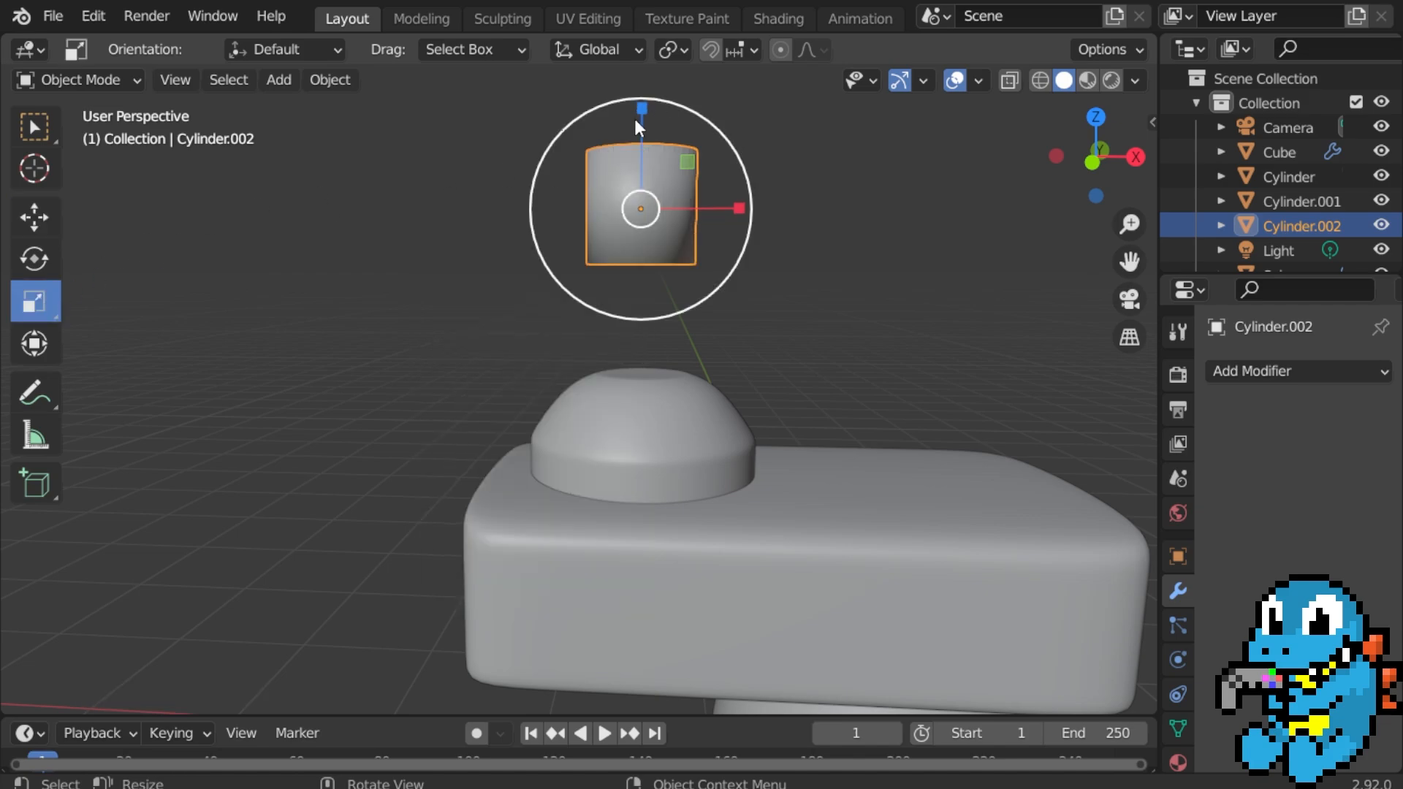
{"action": "key", "text": "s"}
{"action": "left_click", "coordinate": [645, 674]}
{"action": "key", "text": "ctrl+z"}
Stretch the cylinder along Z, scale it uniformly to about 65 percent as a narrow post and lower it onto the dome.
{"action": "middle_click_drag", "start_coordinate": [725, 176], "coordinate": [687, 314], "text": "shift"}
{"action": "left_click_drag", "start_coordinate": [597, 267], "coordinate": [602, 133]}
{"action": "key", "text": "s"}
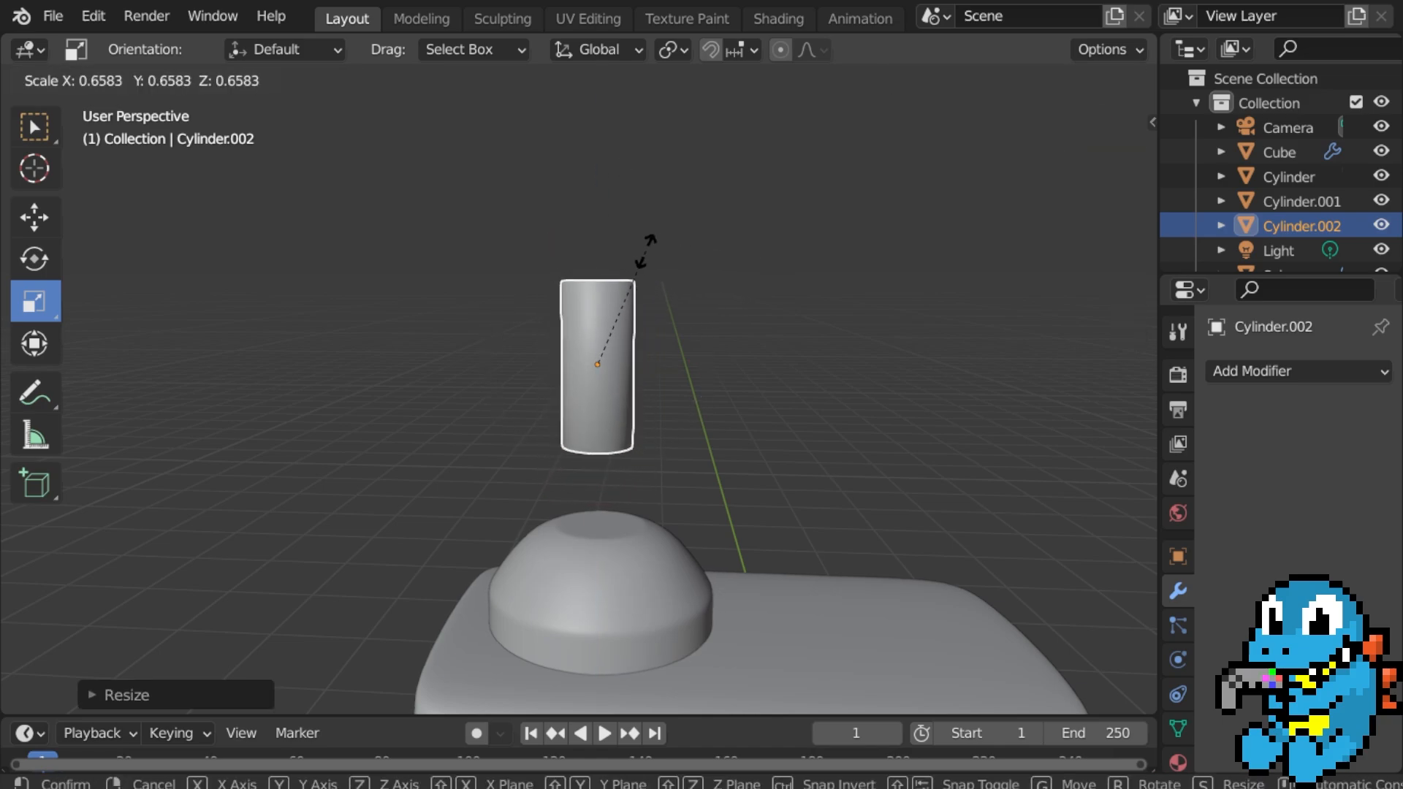
{"action": "left_click", "coordinate": [638, 251]}
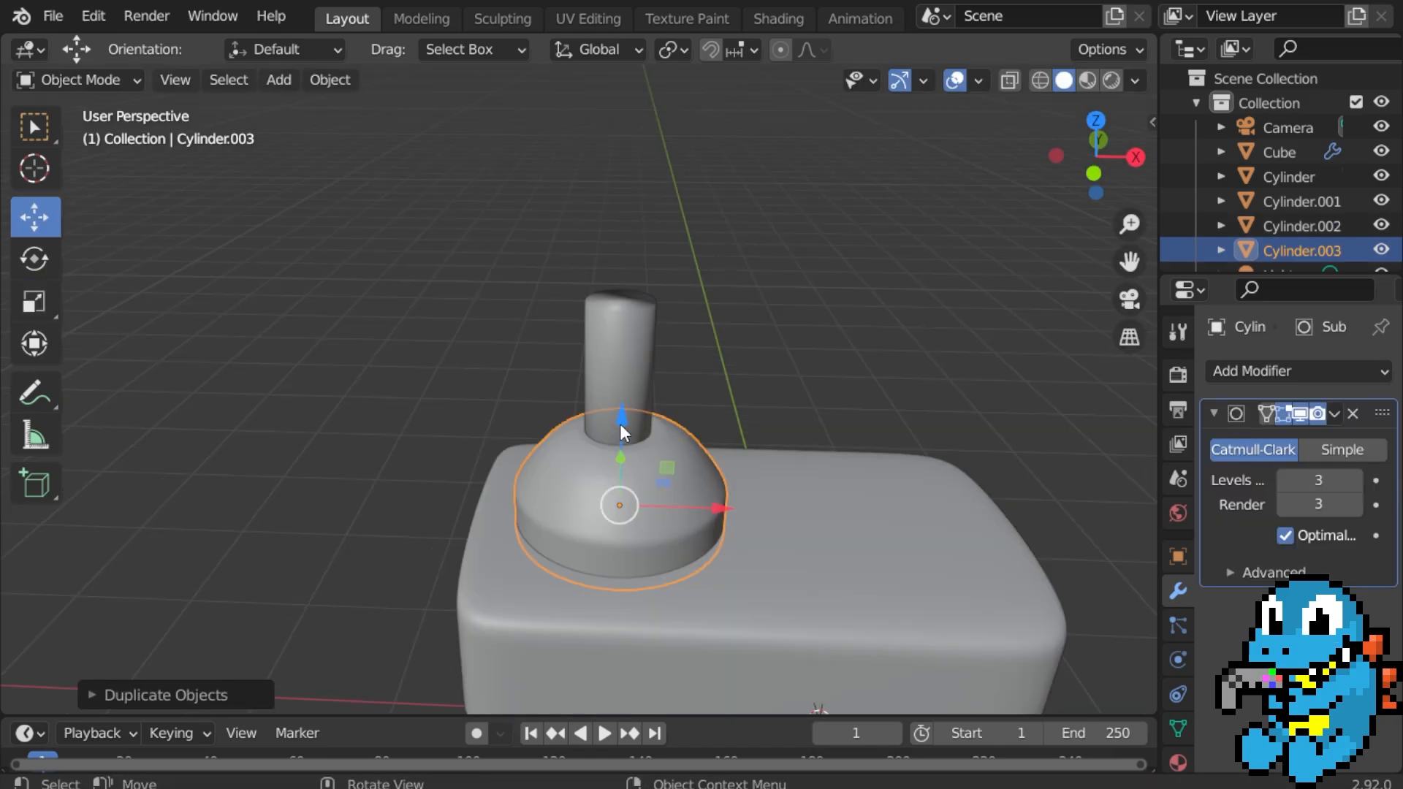
Duplicate the dome, raise the copy along Z to the post's top end and flip it 180° about X.
{"action": "left_click_drag", "start_coordinate": [621, 433], "coordinate": [621, 160]}
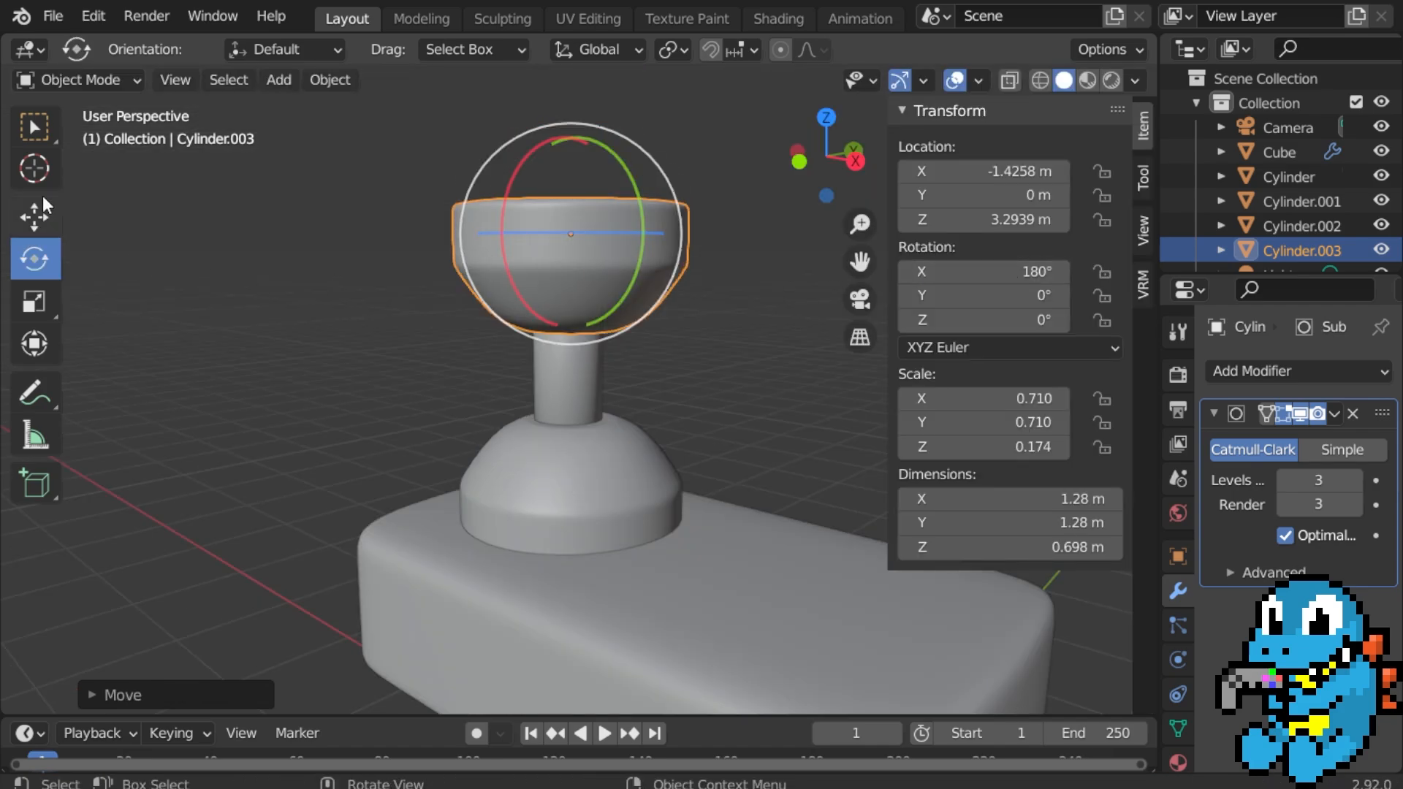
{"action": "left_click_drag", "start_coordinate": [565, 134], "coordinate": [558, 87]}
{"action": "scroll", "coordinate": [615, 248], "scroll_direction": "down", "scroll_amount": 6}
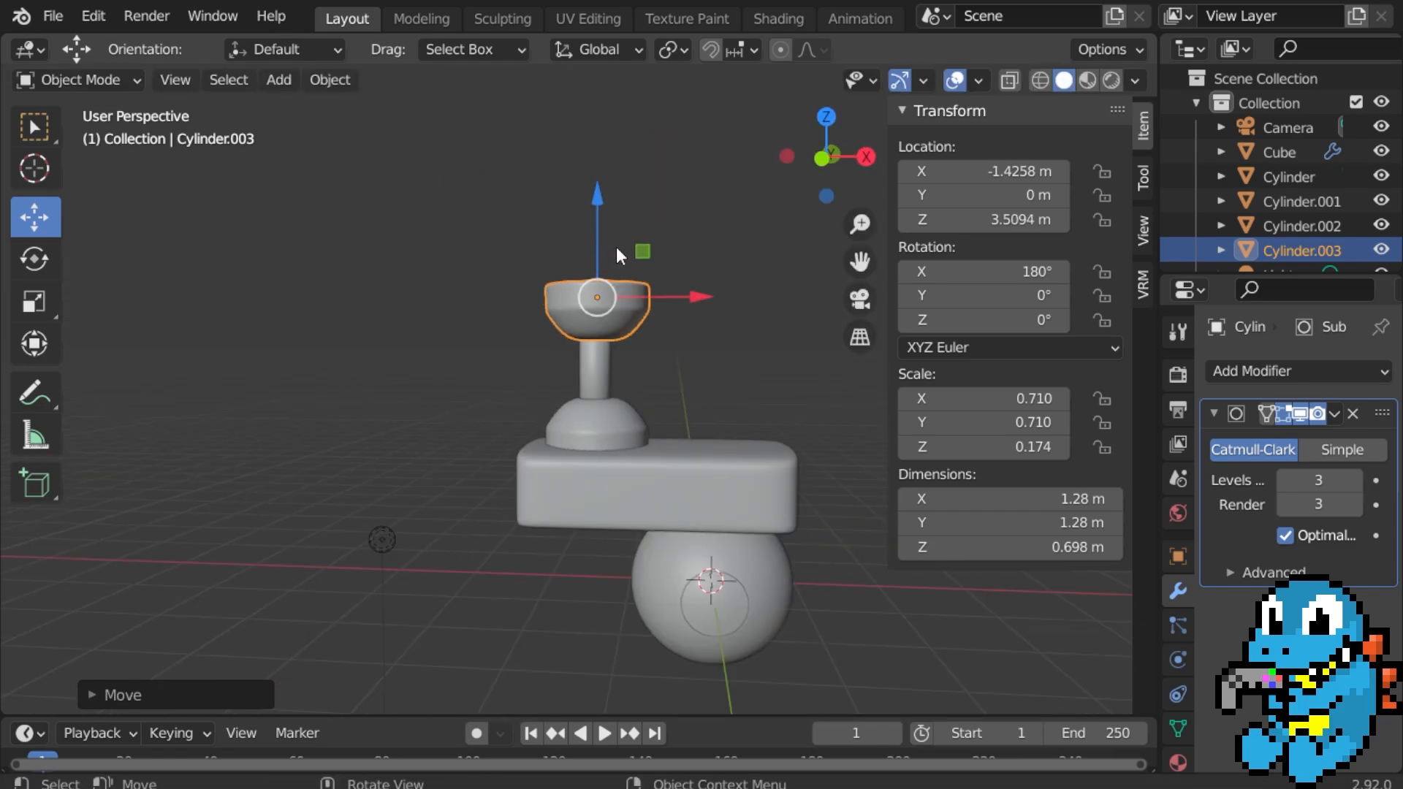
{"action": "middle_click_drag", "start_coordinate": [628, 269], "coordinate": [770, 231]}
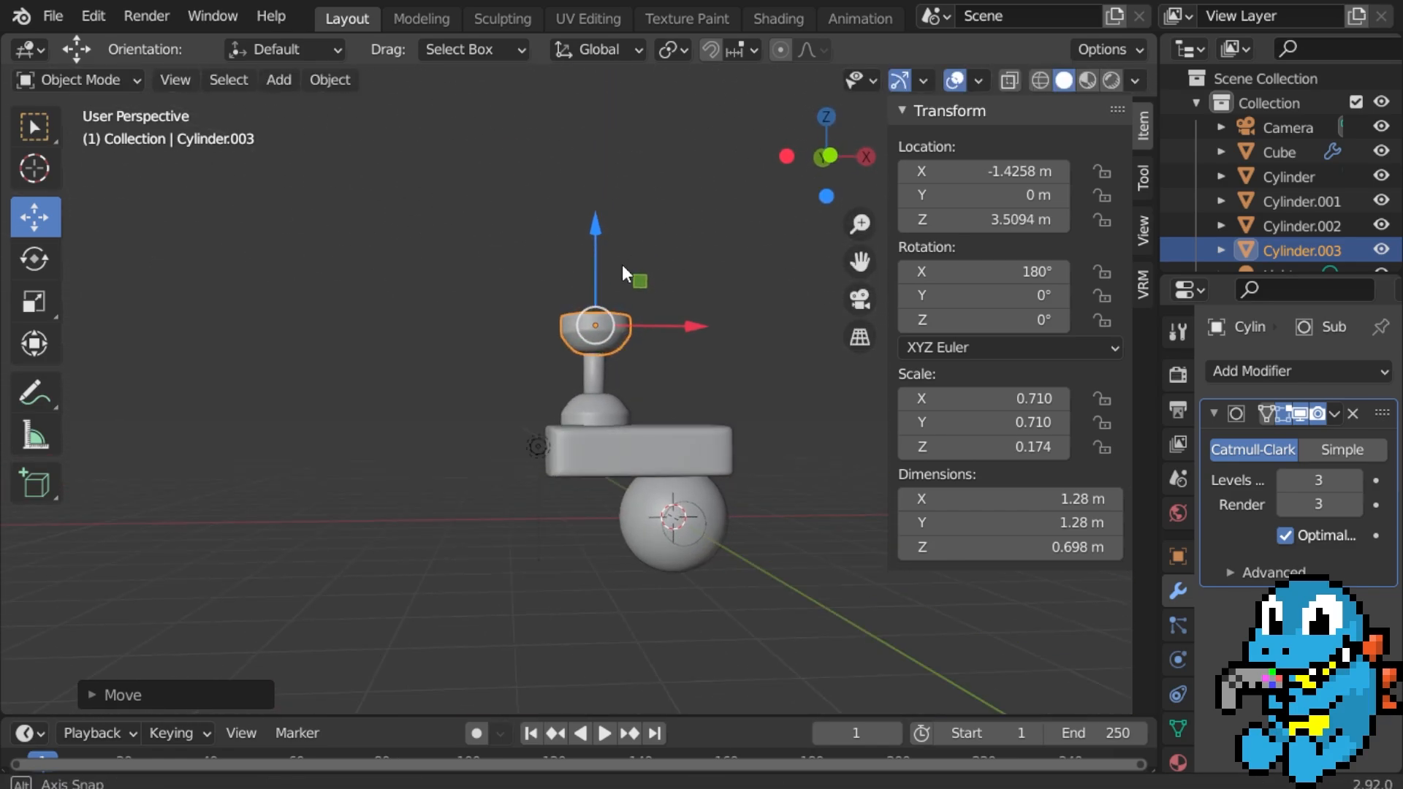
{"action": "middle_click_drag", "start_coordinate": [621, 264], "coordinate": [545, 344]}
{"action": "scroll", "coordinate": [545, 339], "scroll_direction": "up", "scroll_amount": 6}
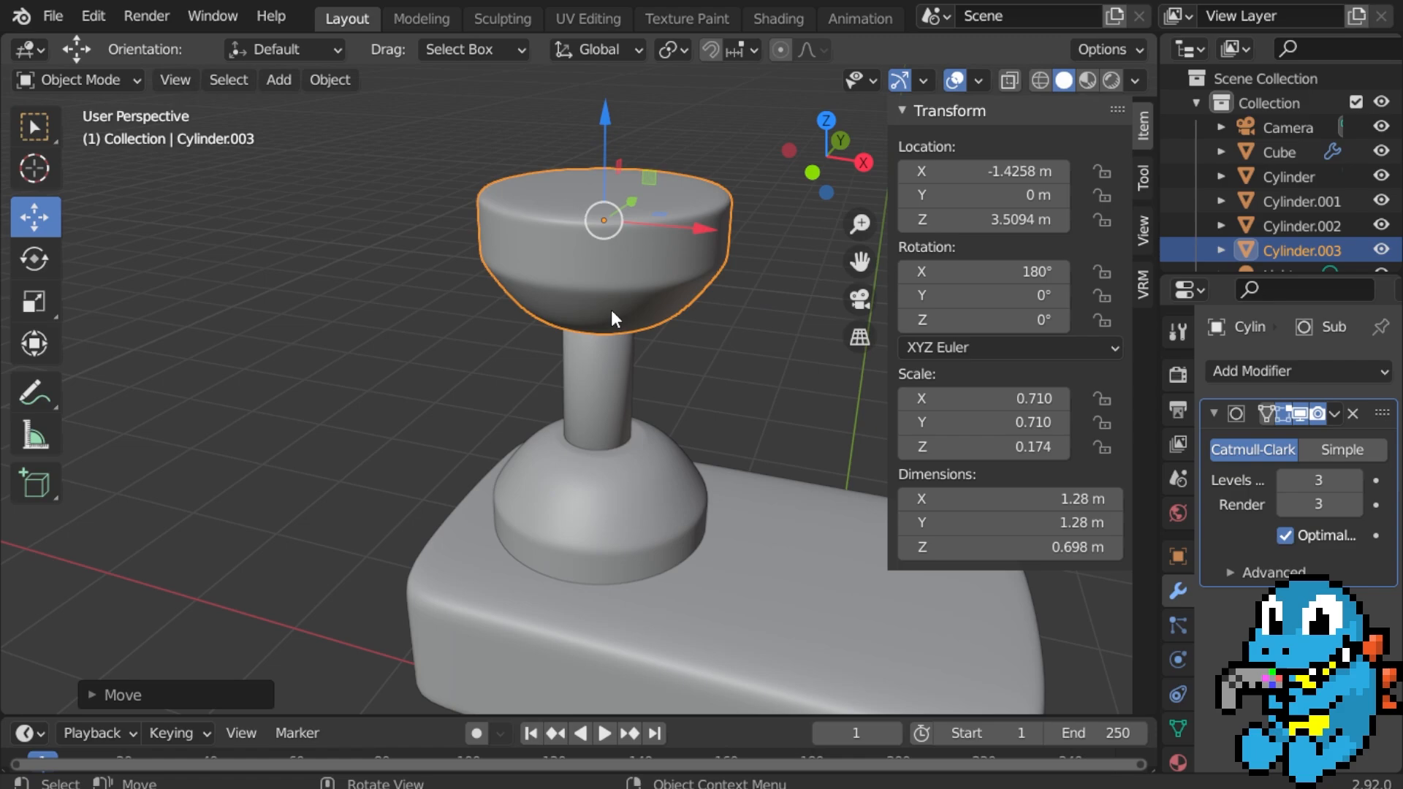
Fine-tune the flipped dome on the post, placing it at about X -1.433 m and Z 3.483 m.
{"action": "scroll", "coordinate": [616, 303], "scroll_direction": "down", "scroll_amount": 8}
{"action": "middle_click_drag", "start_coordinate": [616, 303], "coordinate": [449, 220]}
{"action": "scroll", "coordinate": [562, 252], "scroll_direction": "up", "scroll_amount": 5}
{"action": "scroll", "coordinate": [703, 222], "scroll_direction": "down", "scroll_amount": 2}
{"action": "scroll", "coordinate": [702, 232], "scroll_direction": "up", "scroll_amount": 2}
{"action": "scroll", "coordinate": [506, 257], "scroll_direction": "up", "scroll_amount": 2}
{"action": "left_click_drag", "start_coordinate": [443, 206], "coordinate": [443, 212]}
{"action": "left_click_drag", "start_coordinate": [524, 294], "coordinate": [523, 301]}
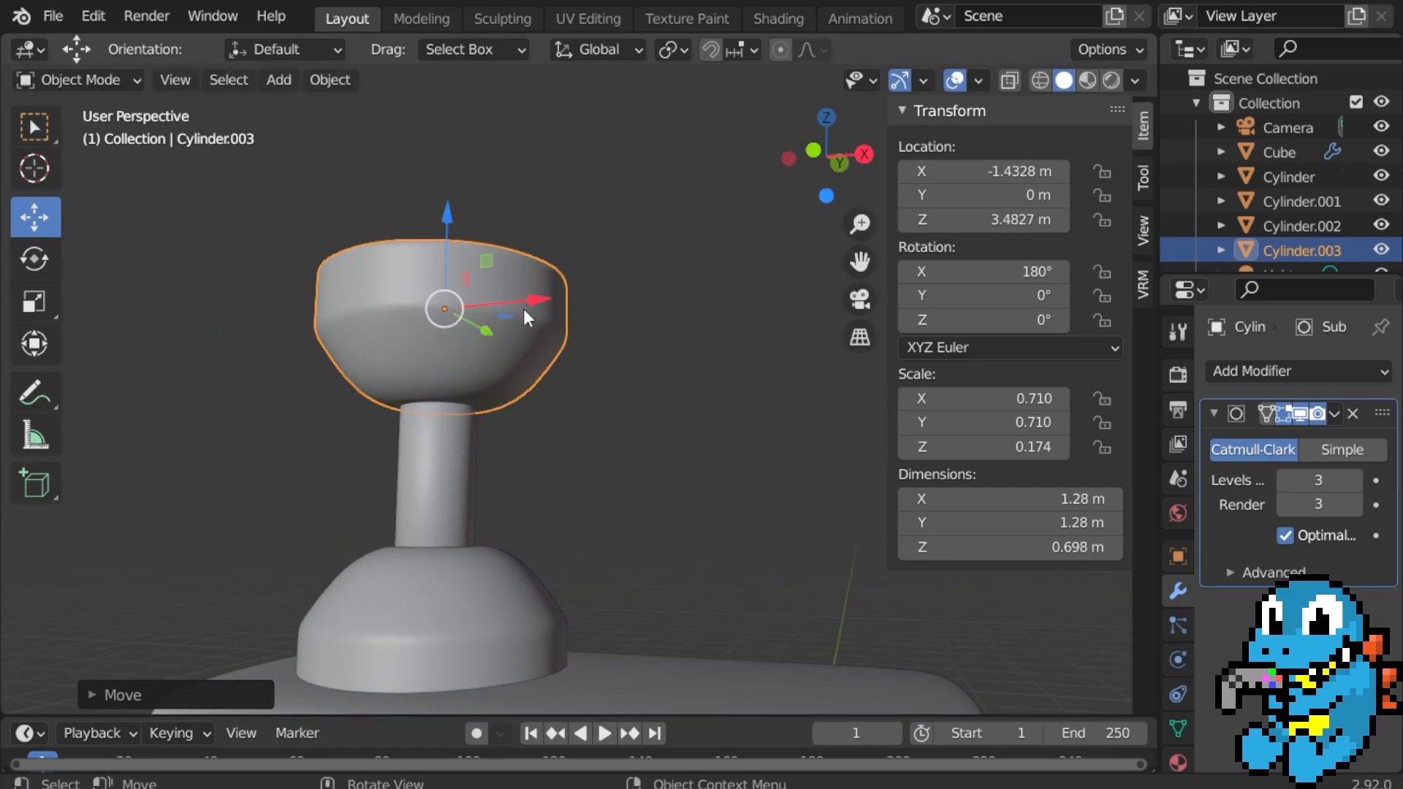
Examine the whole stack of sphere, box, domes and post from several angles, and hide the transform sidebar.
{"action": "scroll", "coordinate": [524, 310], "scroll_direction": "down", "scroll_amount": 6}
{"action": "mouse_move", "coordinate": [589, 317]}
{"action": "middle_mouse_down"}
{"action": "mouse_move", "coordinate": [590, 331]}
{"action": "mouse_move", "coordinate": [469, 362]}
{"action": "mouse_move", "coordinate": [610, 307]}
{"action": "middle_mouse_up"}
{"action": "scroll", "coordinate": [472, 367], "scroll_direction": "up", "scroll_amount": 3}
{"action": "scroll", "coordinate": [611, 307], "scroll_direction": "down", "scroll_amount": 3}
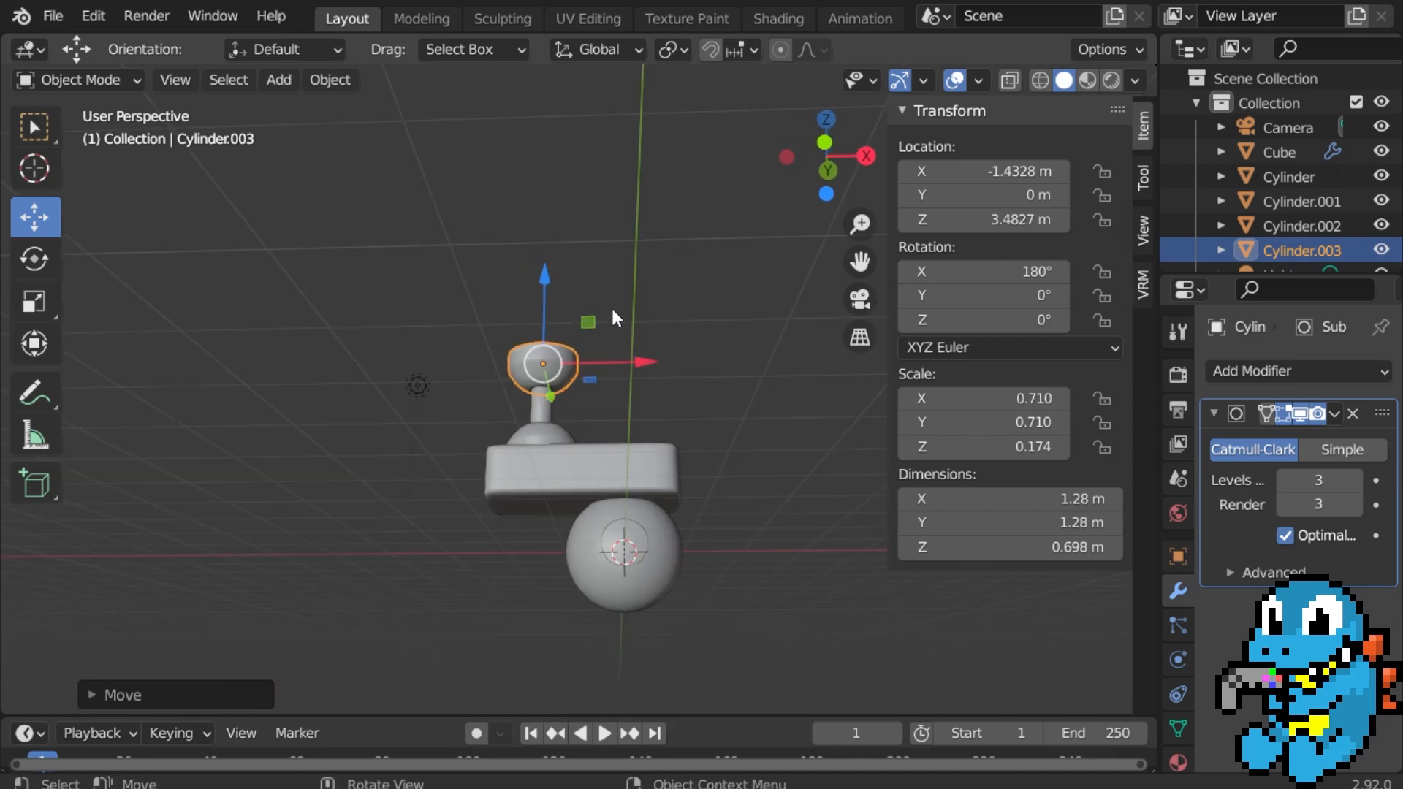
{"action": "mouse_move", "coordinate": [599, 356]}
{"action": "middle_mouse_down"}
{"action": "mouse_move", "coordinate": [515, 428]}
{"action": "mouse_move", "coordinate": [614, 359]}
{"action": "middle_mouse_up"}
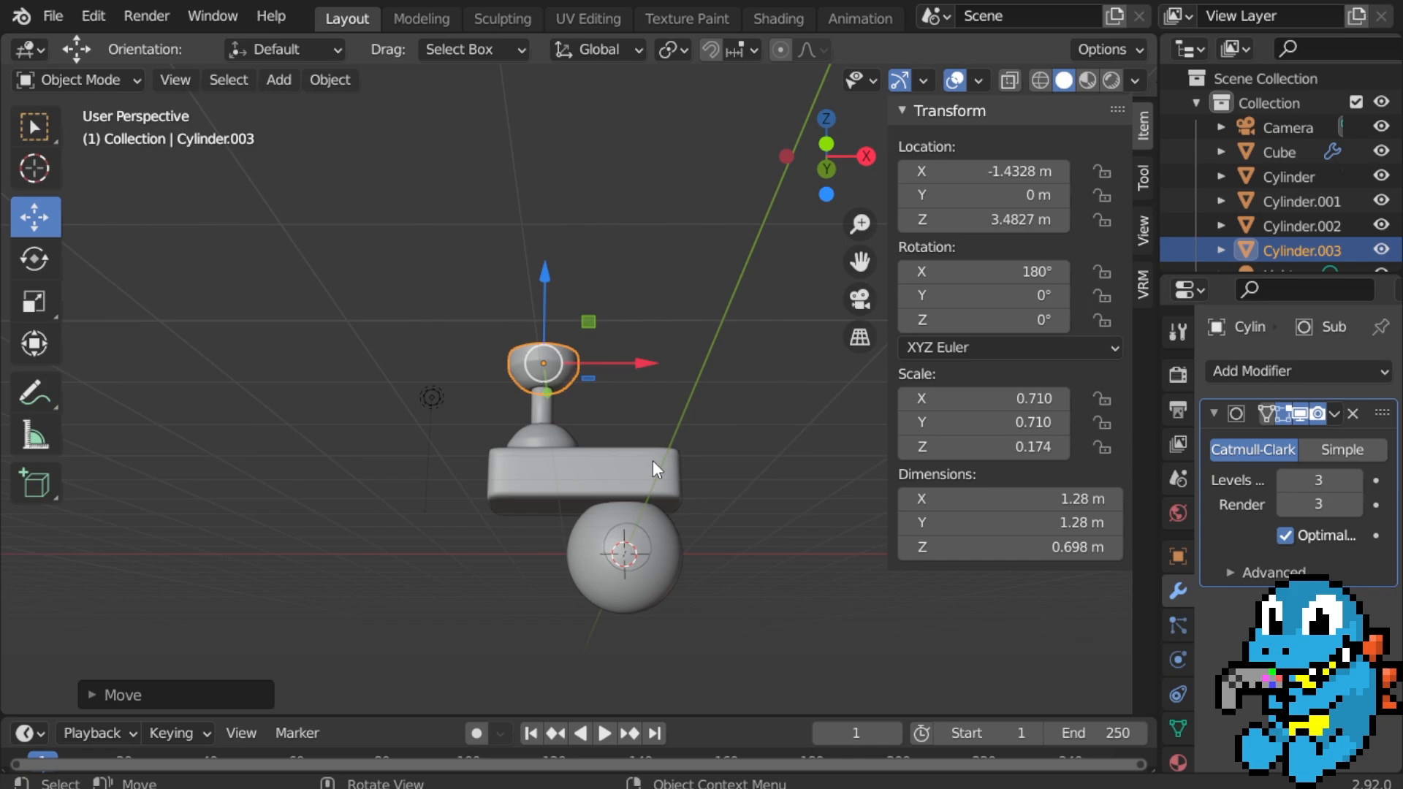
{"action": "middle_click_drag", "start_coordinate": [673, 573], "coordinate": [722, 606]}
{"action": "scroll", "coordinate": [650, 639], "scroll_direction": "up", "scroll_amount": 3}
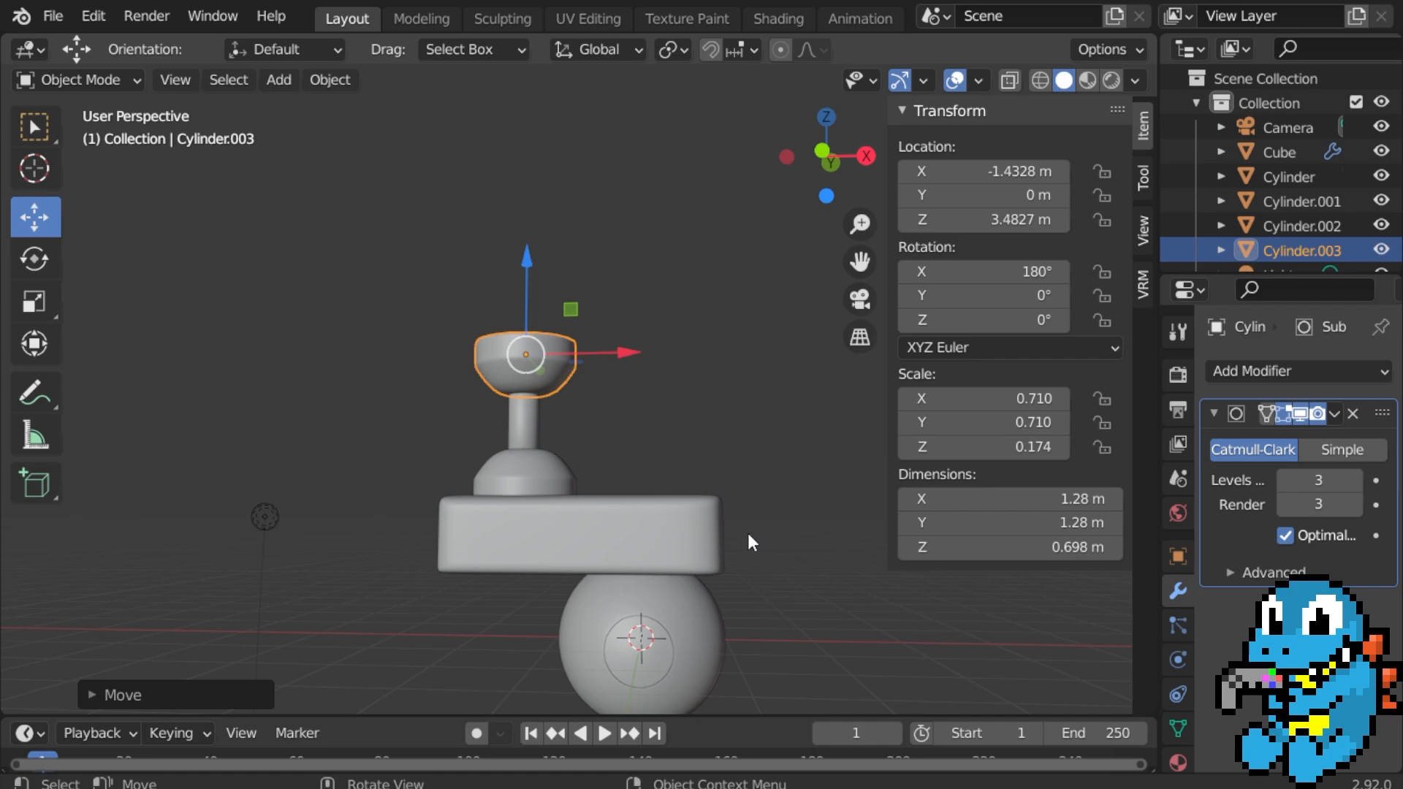
{"action": "scroll", "coordinate": [748, 524], "scroll_direction": "down", "scroll_amount": 2}
{"action": "middle_click_drag", "start_coordinate": [747, 524], "coordinate": [670, 334]}
{"action": "key", "text": "n"}
Examine the eyeball sphere and its front cap up close and from a distance.
{"action": "scroll", "coordinate": [650, 367], "scroll_direction": "up", "scroll_amount": 4}
{"action": "scroll", "coordinate": [695, 321], "scroll_direction": "up", "scroll_amount": 3}
{"action": "scroll", "coordinate": [537, 330], "scroll_direction": "down", "scroll_amount": 5}
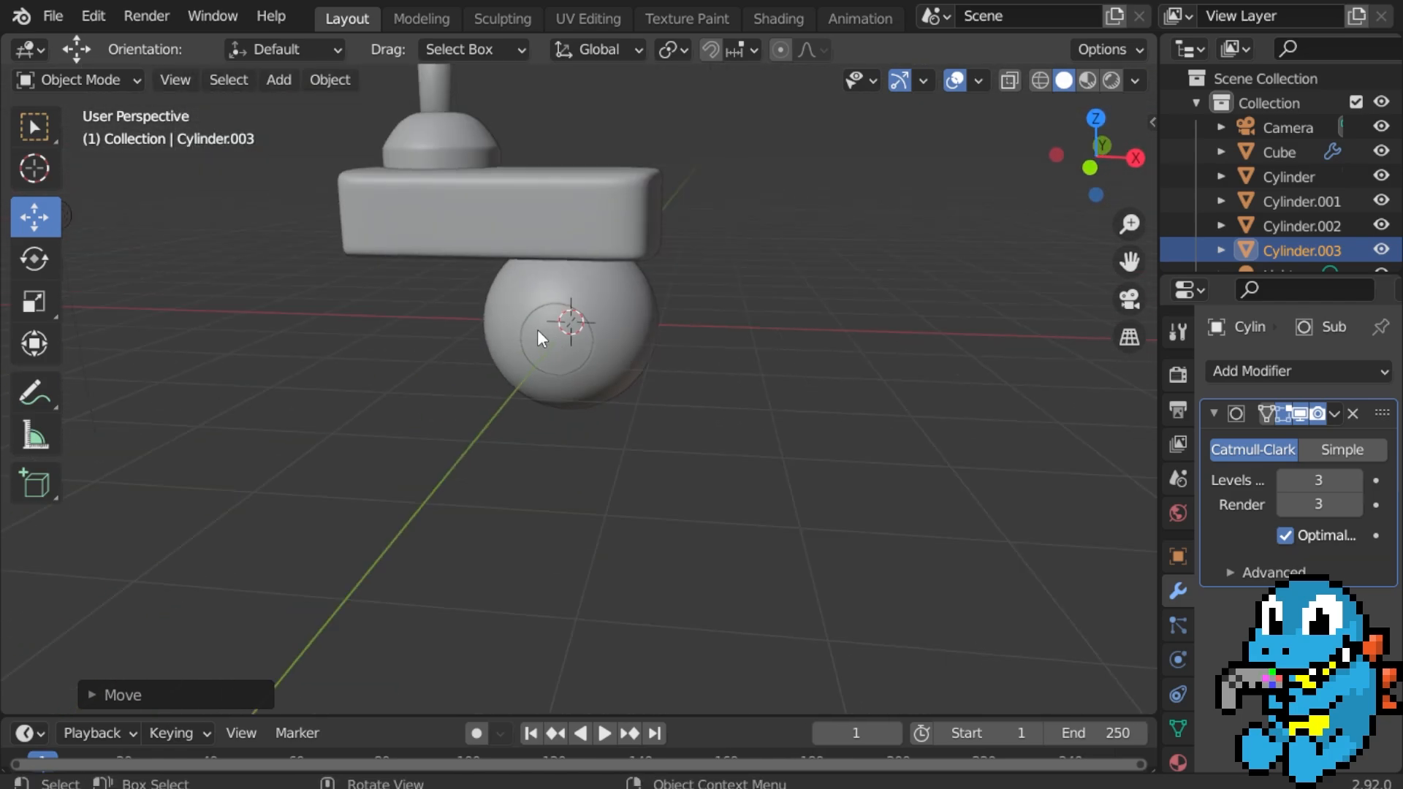
{"action": "middle_click_drag", "start_coordinate": [537, 330], "coordinate": [603, 326]}
{"action": "scroll", "coordinate": [564, 306], "scroll_direction": "down", "scroll_amount": 3}
{"action": "scroll", "coordinate": [567, 287], "scroll_direction": "up", "scroll_amount": 5}
{"action": "scroll", "coordinate": [589, 321], "scroll_direction": "up", "scroll_amount": 3}
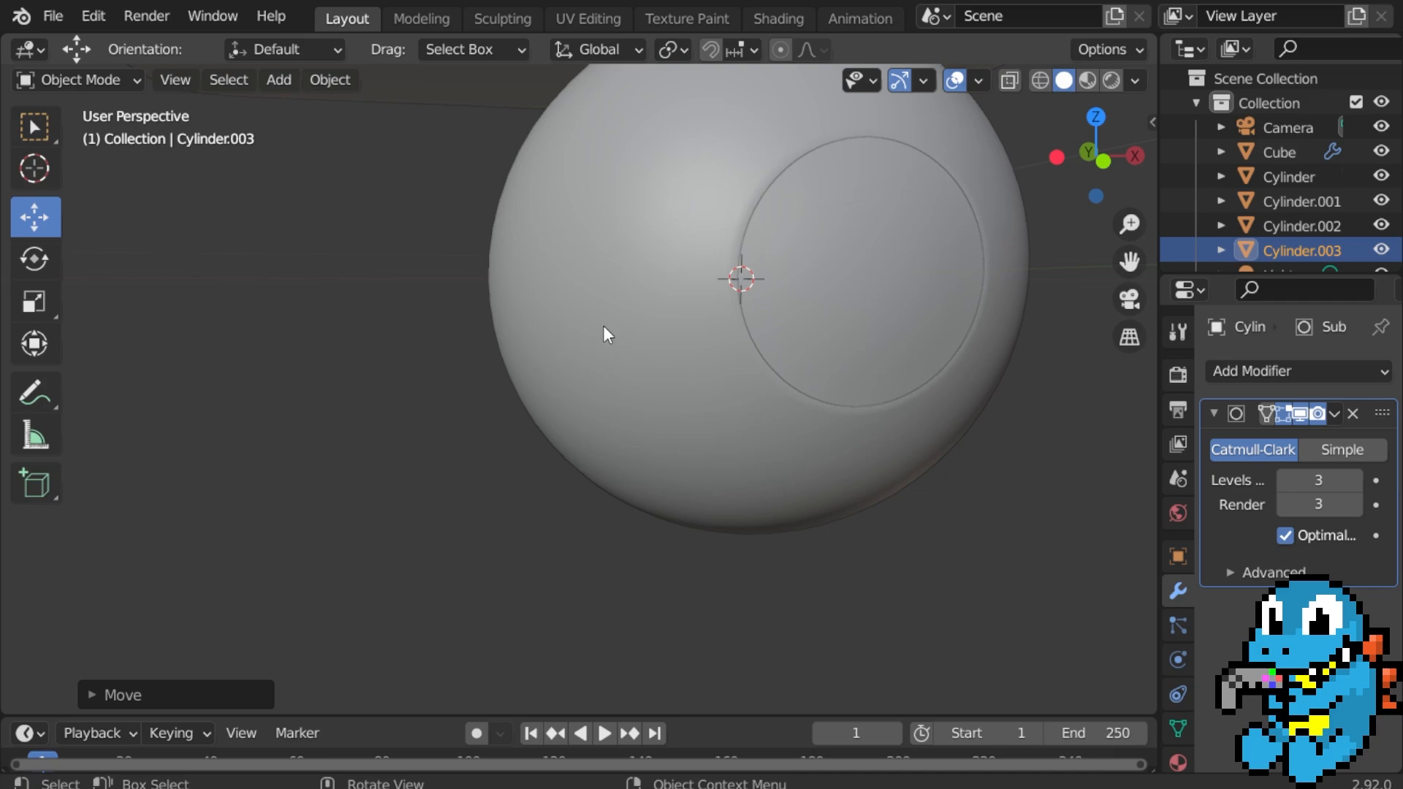
{"action": "scroll", "coordinate": [603, 322], "scroll_direction": "down", "scroll_amount": 3}
{"action": "scroll", "coordinate": [605, 329], "scroll_direction": "up", "scroll_amount": 2}
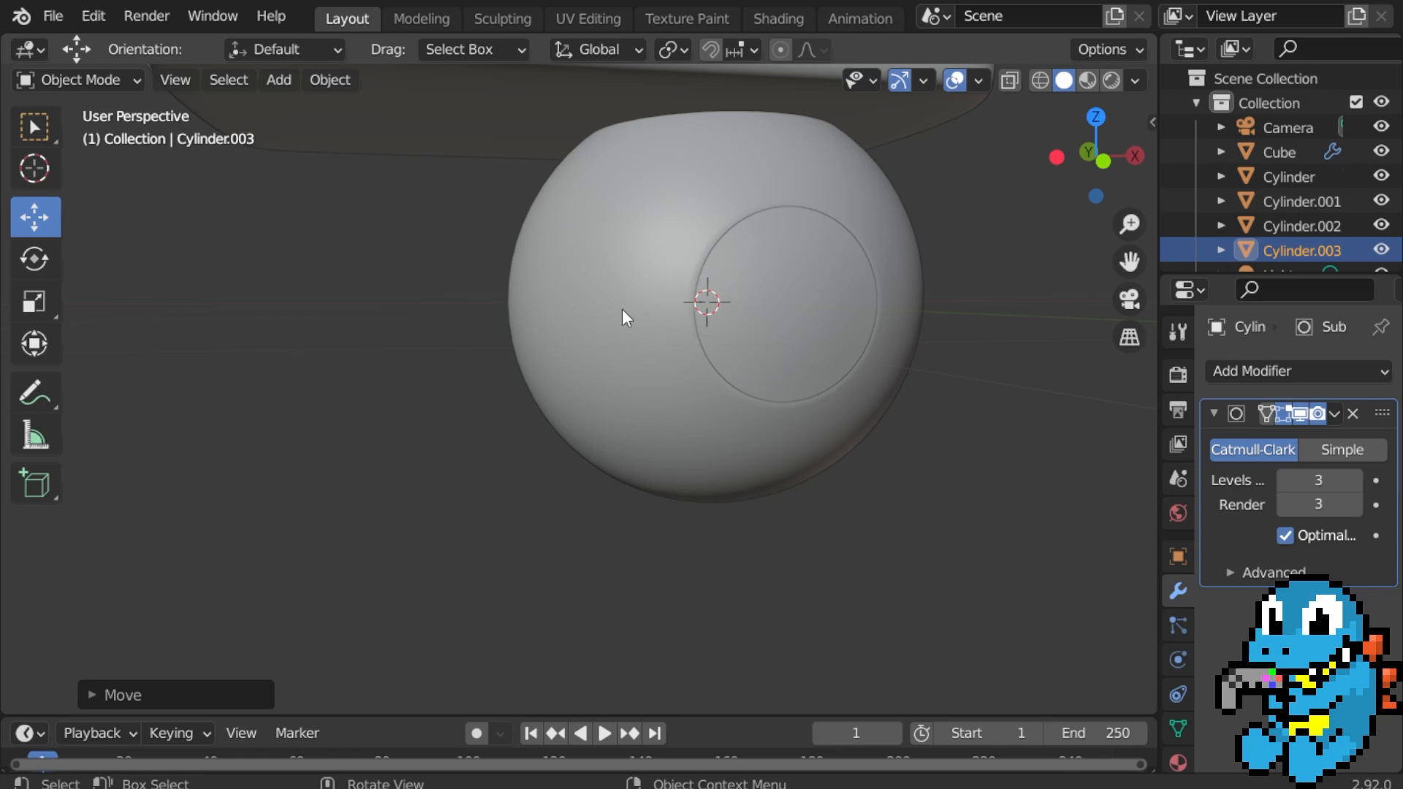
{"action": "scroll", "coordinate": [621, 310], "scroll_direction": "down", "scroll_amount": 5}
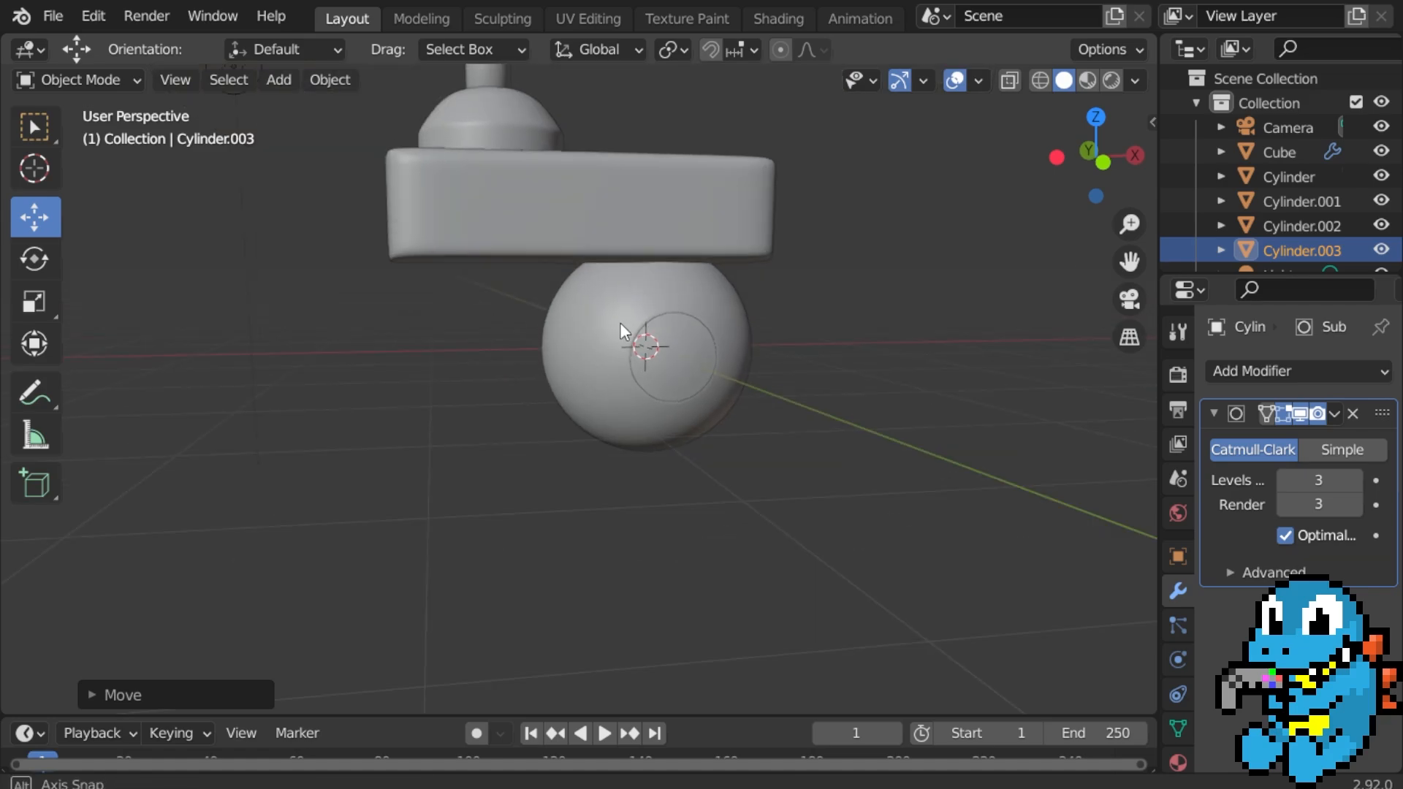
Deselect the upper dome and preview the model in Rendered shading from several angles.
{"action": "middle_click_drag", "start_coordinate": [619, 322], "coordinate": [659, 392]}
{"action": "scroll", "coordinate": [676, 317], "scroll_direction": "down", "scroll_amount": 1}
{"action": "scroll", "coordinate": [660, 390], "scroll_direction": "down", "scroll_amount": 3}
{"action": "left_click", "coordinate": [707, 330]}
{"action": "mouse_move", "coordinate": [707, 331]}
{"action": "middle_mouse_down"}
{"action": "mouse_move", "coordinate": [616, 292]}
{"action": "mouse_move", "coordinate": [703, 339]}
{"action": "middle_mouse_up"}
{"action": "scroll", "coordinate": [610, 282], "scroll_direction": "up", "scroll_amount": 3}
{"action": "key", "text": "z"}
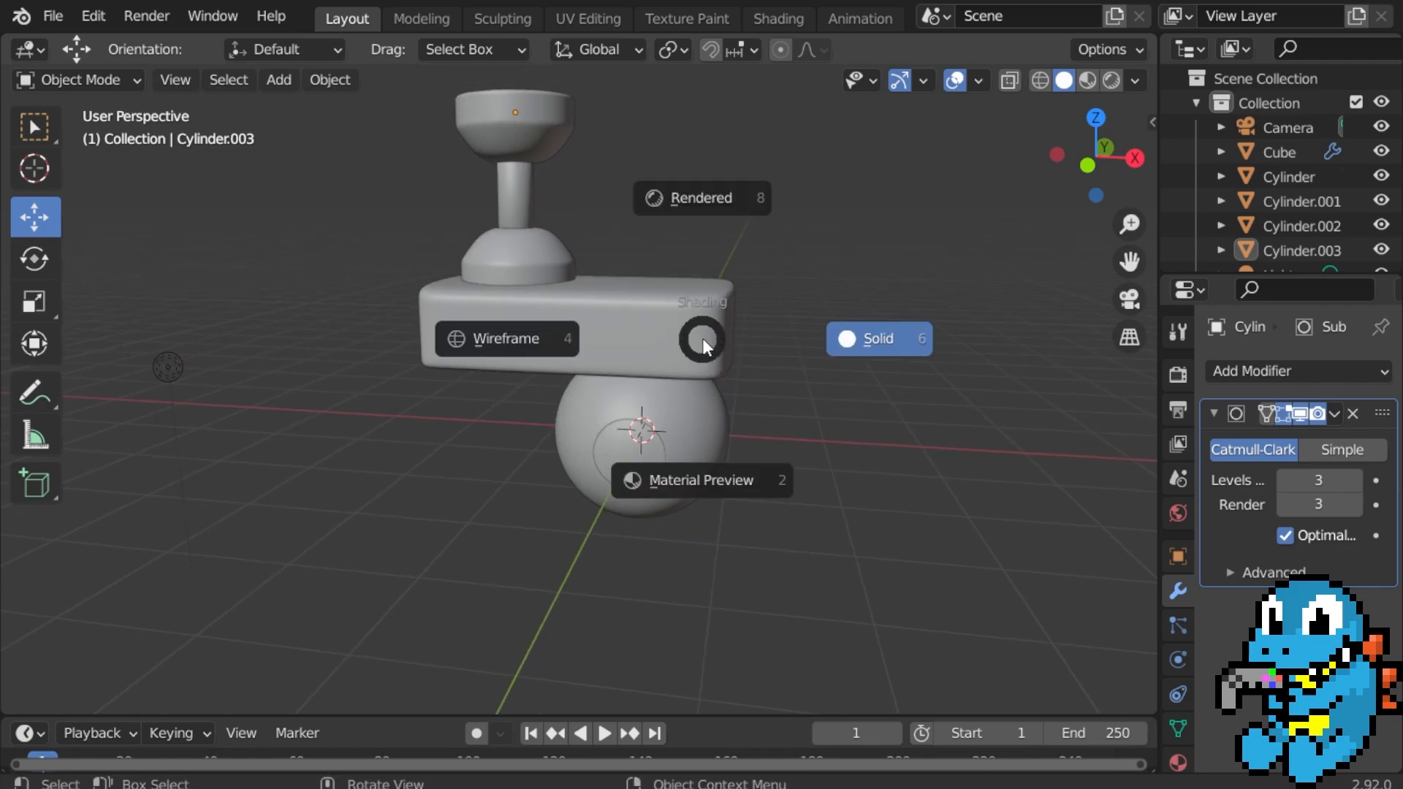
{"action": "left_click", "coordinate": [721, 203]}
{"action": "middle_click_drag", "start_coordinate": [721, 201], "coordinate": [616, 336]}
{"action": "scroll", "coordinate": [504, 380], "scroll_direction": "up", "scroll_amount": 2}
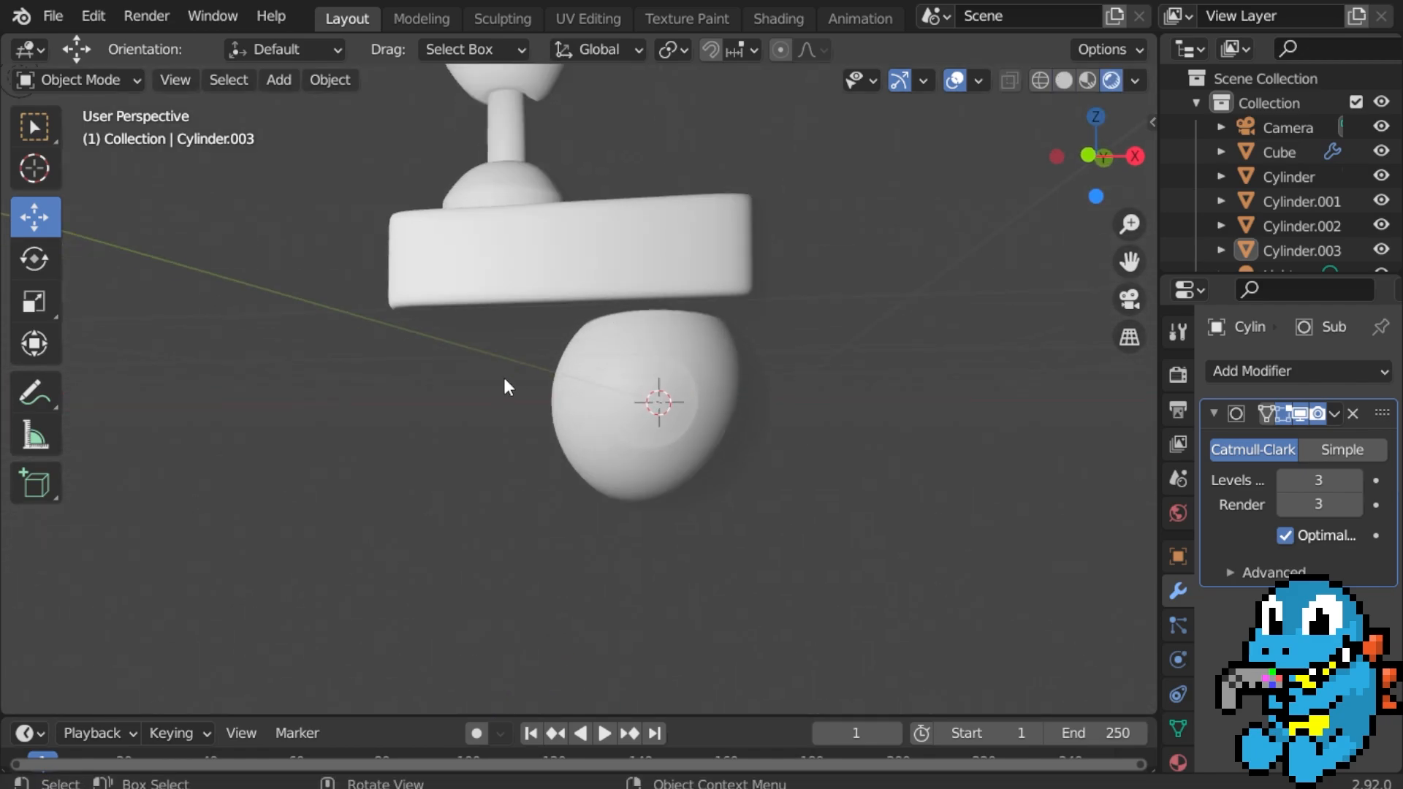
{"action": "middle_click_drag", "start_coordinate": [504, 380], "coordinate": [332, 392]}
{"action": "scroll", "coordinate": [332, 391], "scroll_direction": "down", "scroll_amount": 5}
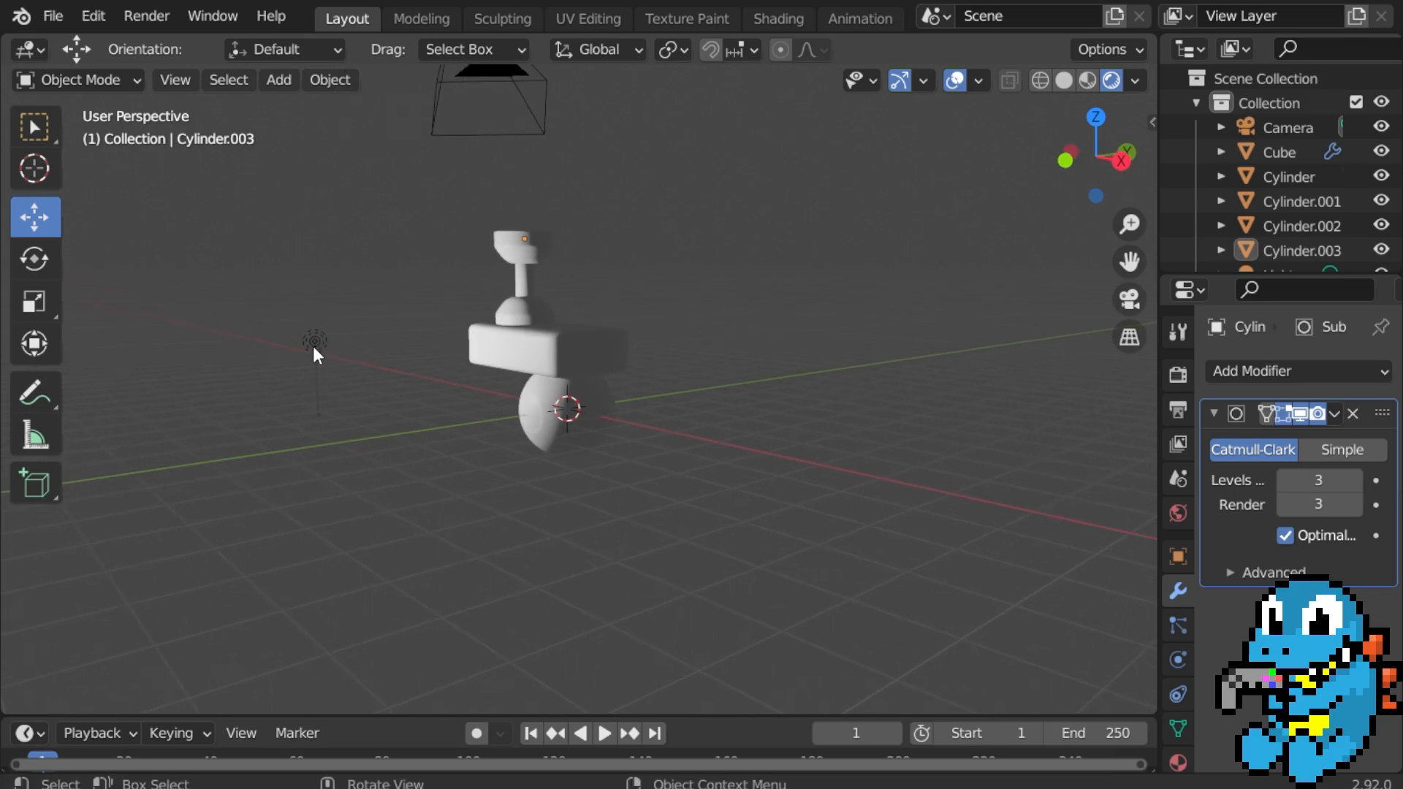
Move the light about 2.9 m farther from the model, to about X -4.55 m, Y -6.28 m, Z 2.24 m.
{"action": "left_click", "coordinate": [314, 342]}
{"action": "key", "text": "g"}
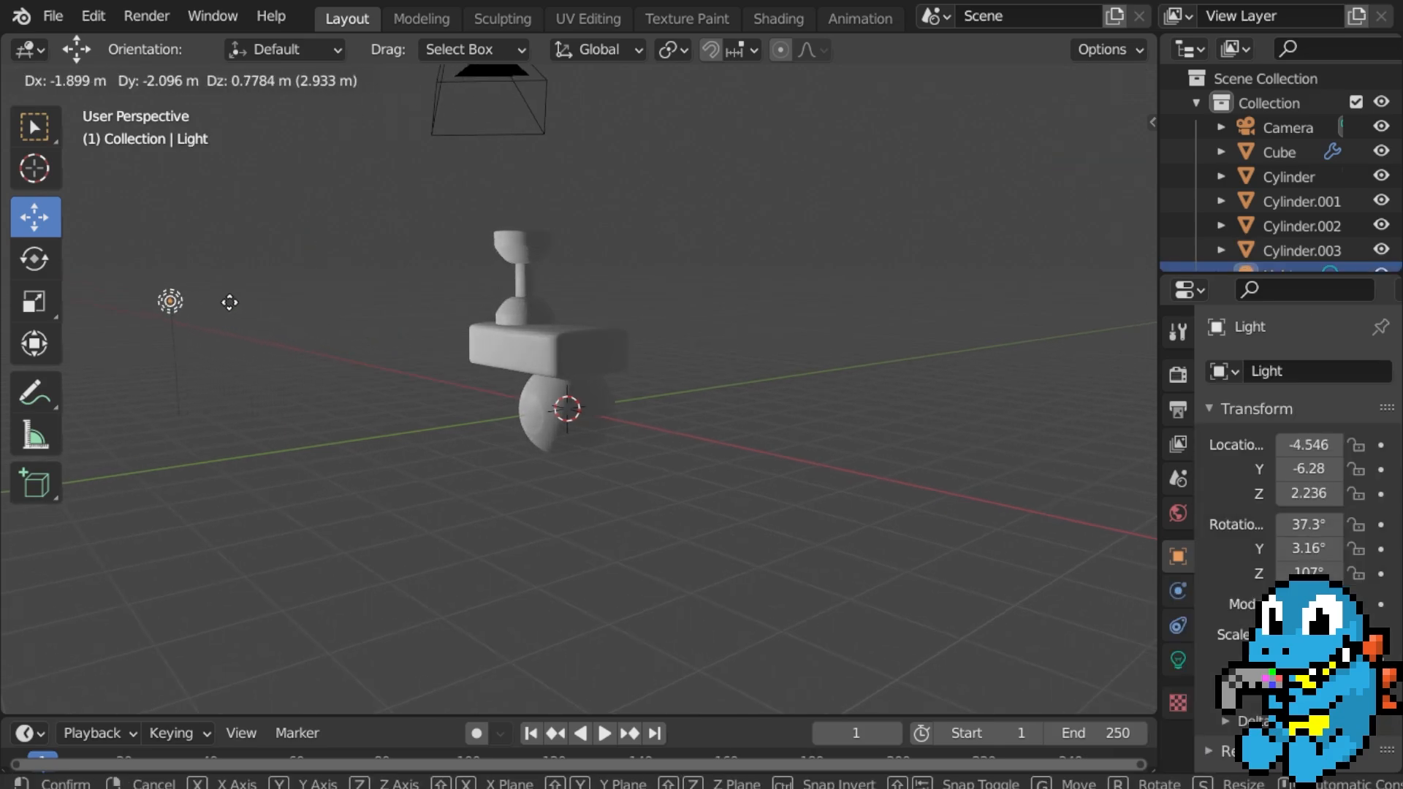
{"action": "left_click", "coordinate": [229, 300]}
Inspect the relit model in the rendered view and return the viewport to Solid shading.
{"action": "scroll", "coordinate": [611, 365], "scroll_direction": "up", "scroll_amount": 5}
{"action": "middle_click_drag", "start_coordinate": [643, 375], "coordinate": [641, 464]}
{"action": "scroll", "coordinate": [614, 405], "scroll_direction": "down", "scroll_amount": 3}
{"action": "middle_click_drag", "start_coordinate": [614, 404], "coordinate": [645, 457]}
{"action": "scroll", "coordinate": [739, 520], "scroll_direction": "up", "scroll_amount": 6}
{"action": "key", "text": "z"}
{"action": "left_click", "coordinate": [786, 461]}
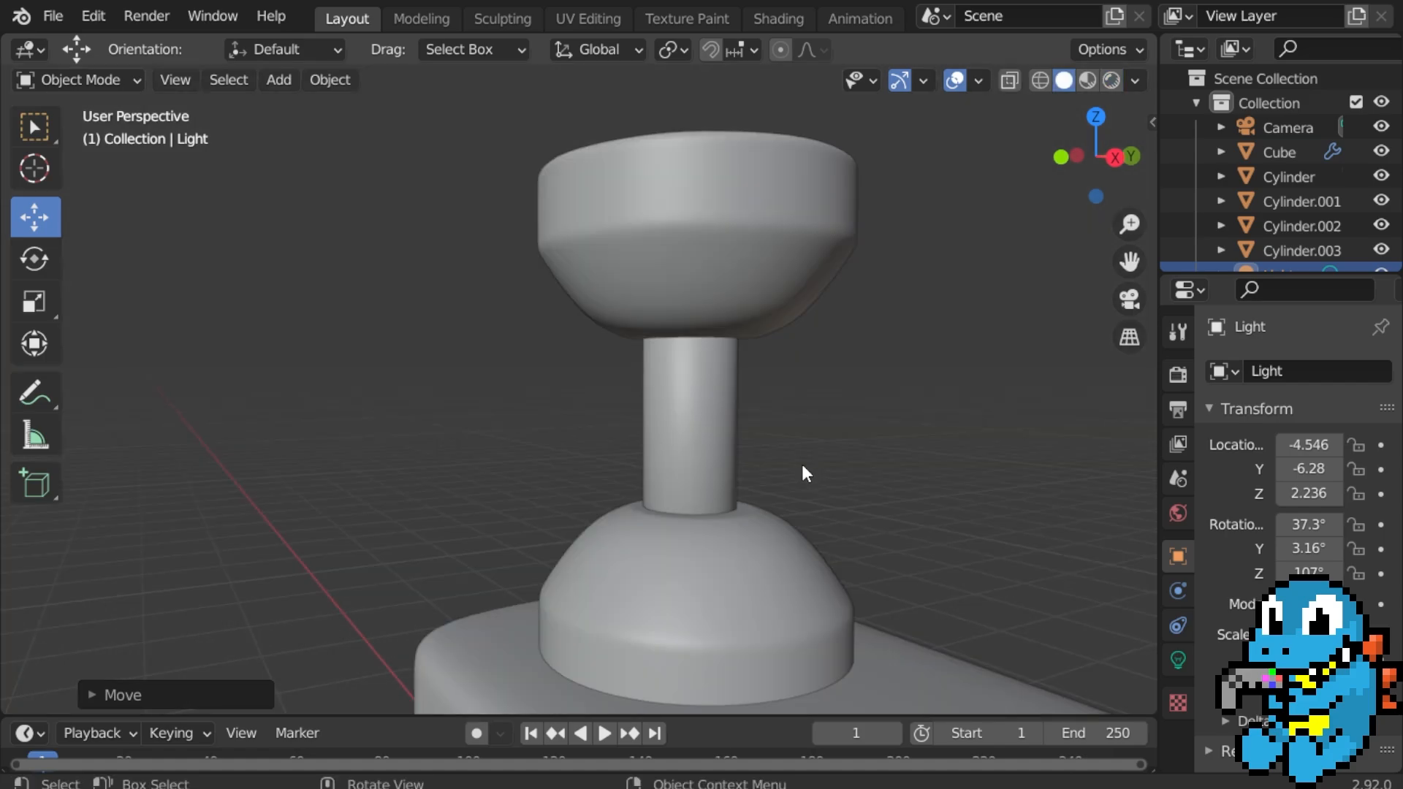
Duplicate the post between the two domes and scale the copy down uniformly.
{"action": "scroll", "coordinate": [801, 463], "scroll_direction": "up", "scroll_amount": 2}
{"action": "middle_click_drag", "start_coordinate": [801, 463], "coordinate": [595, 453]}
{"action": "left_click", "coordinate": [595, 453]}
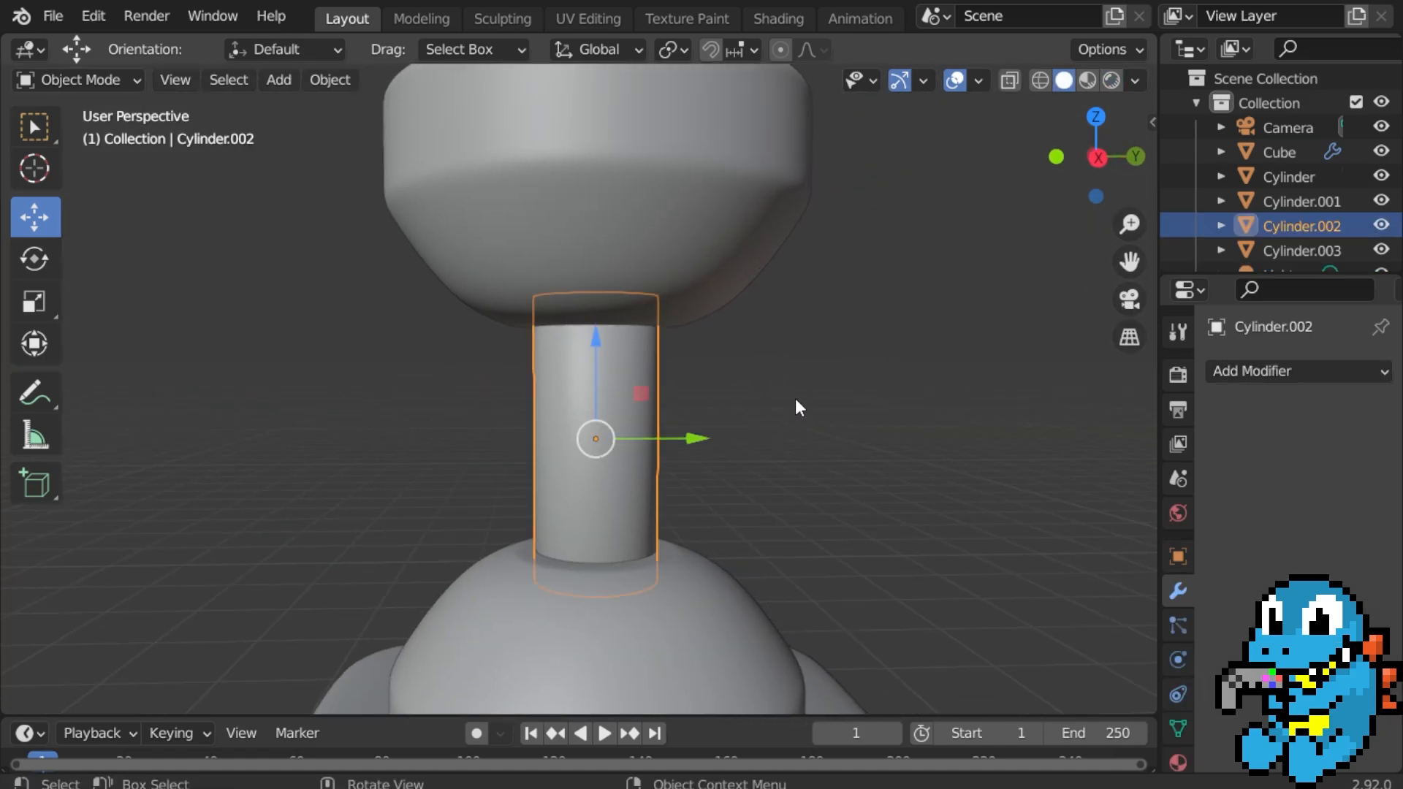
{"action": "key", "text": "shift+d"}
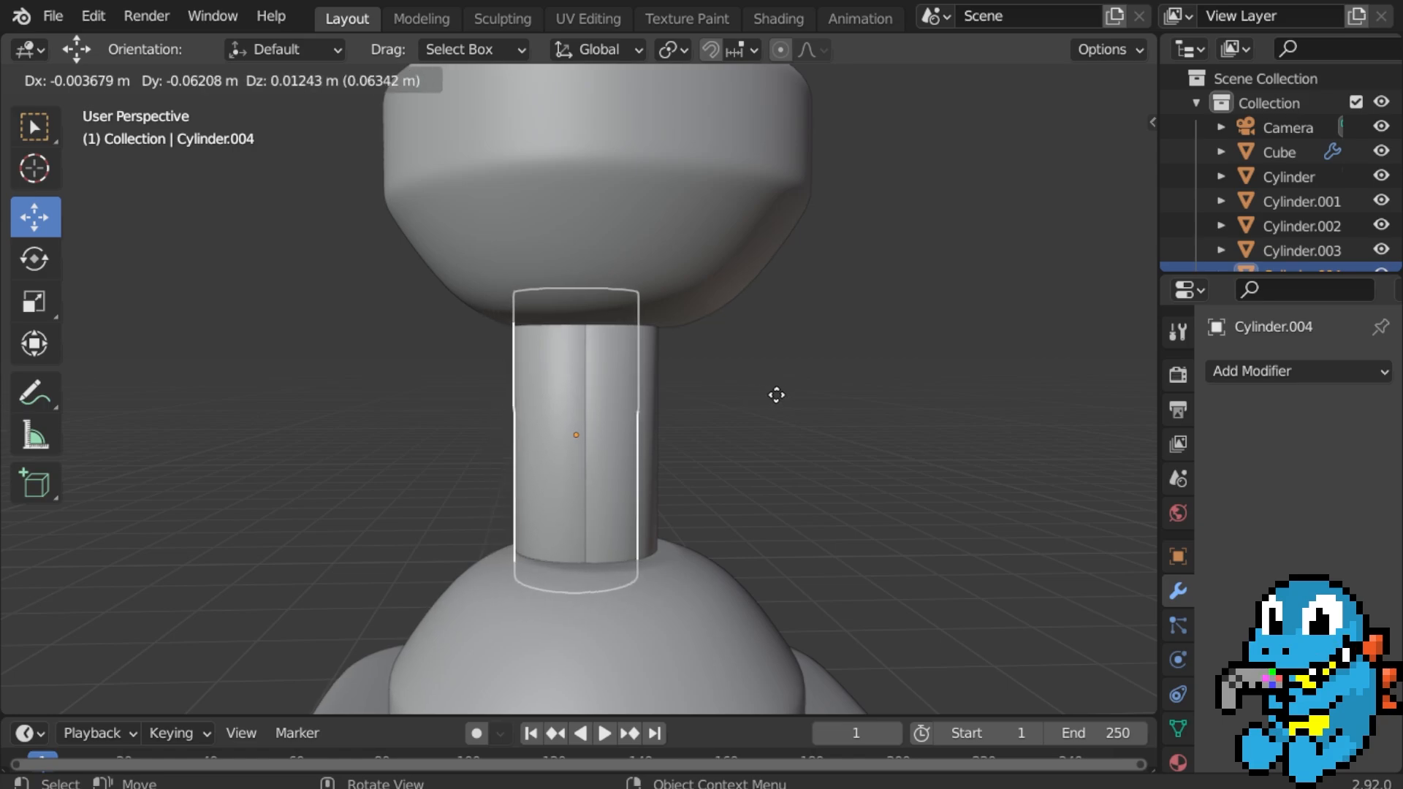
{"action": "left_click", "coordinate": [786, 392]}
{"action": "key", "text": "s"}
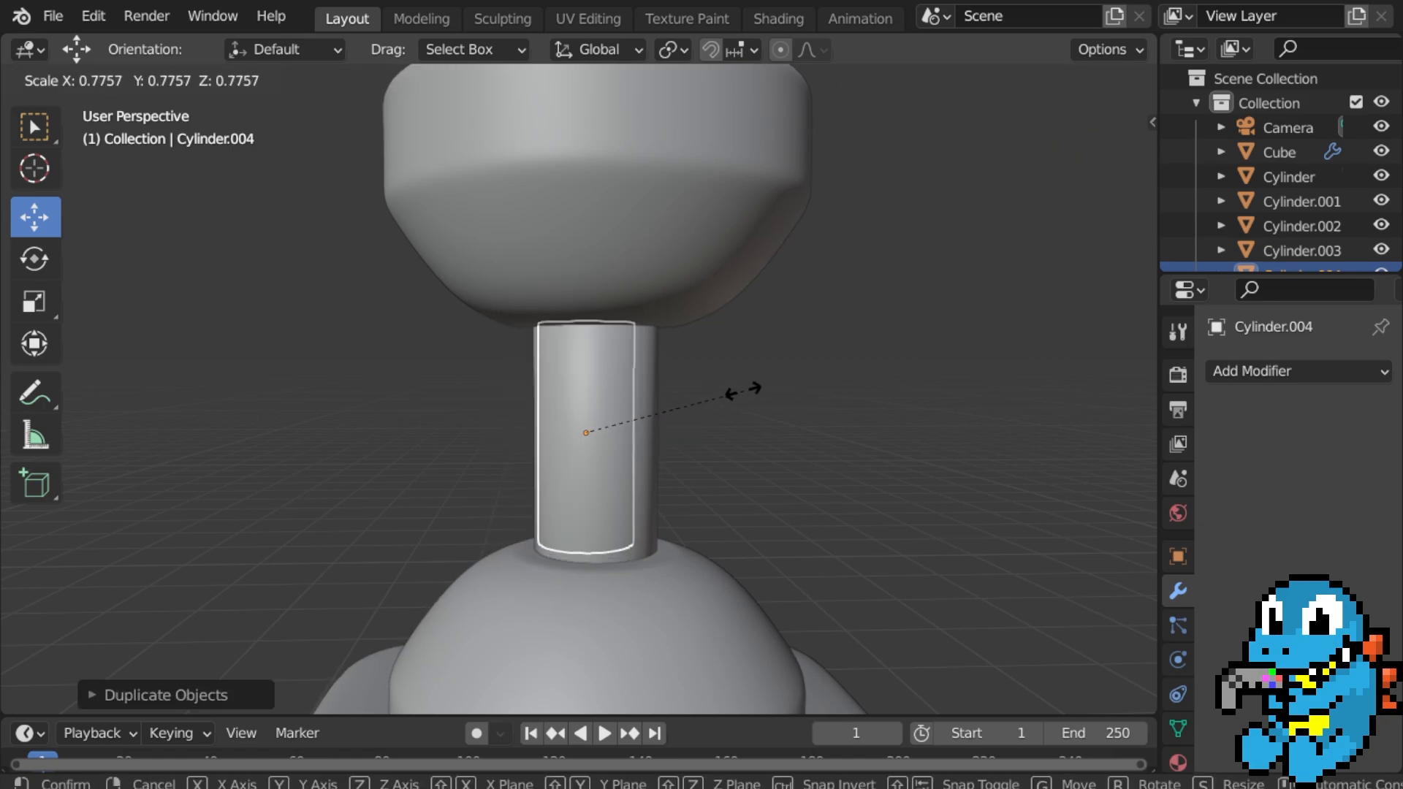
{"action": "left_click", "coordinate": [735, 393]}
Scale the original post down uniformly and move it along positive Y, beside its smaller copy.
{"action": "left_click", "coordinate": [644, 404]}
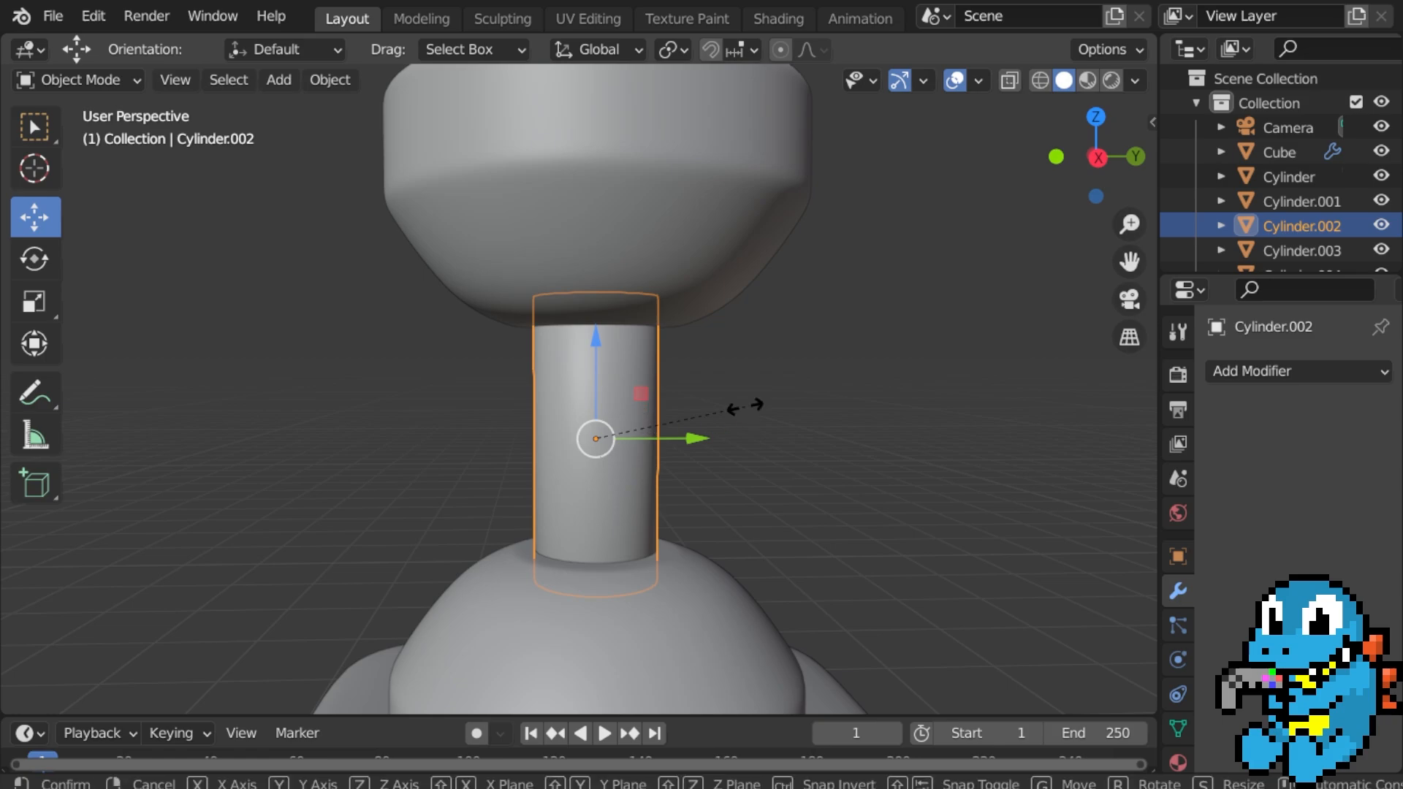
{"action": "left_click", "coordinate": [683, 418]}
{"action": "left_click_drag", "start_coordinate": [686, 442], "coordinate": [811, 438]}
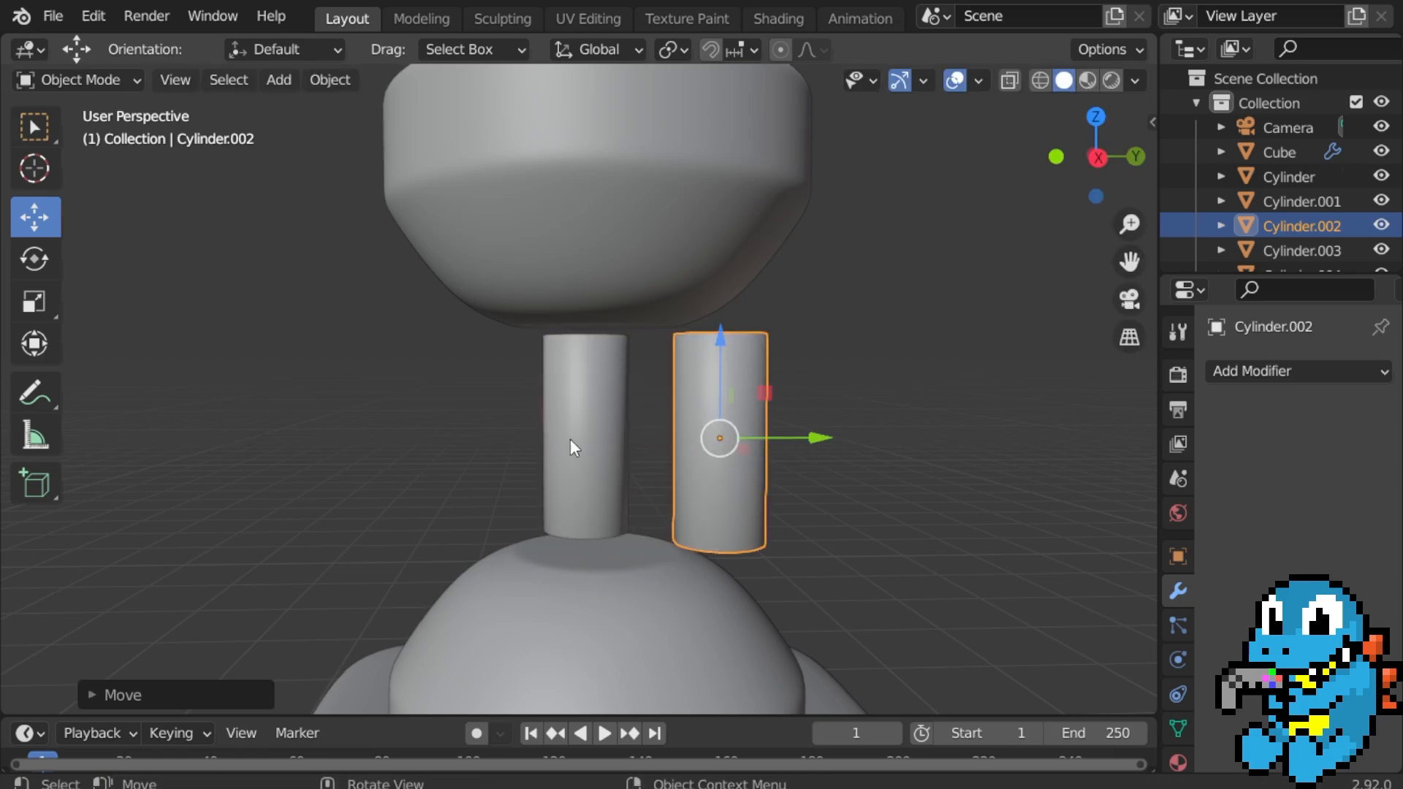
Select the smaller post copy between the domes and activate the Scale tool on it.
{"action": "left_click", "coordinate": [578, 430]}
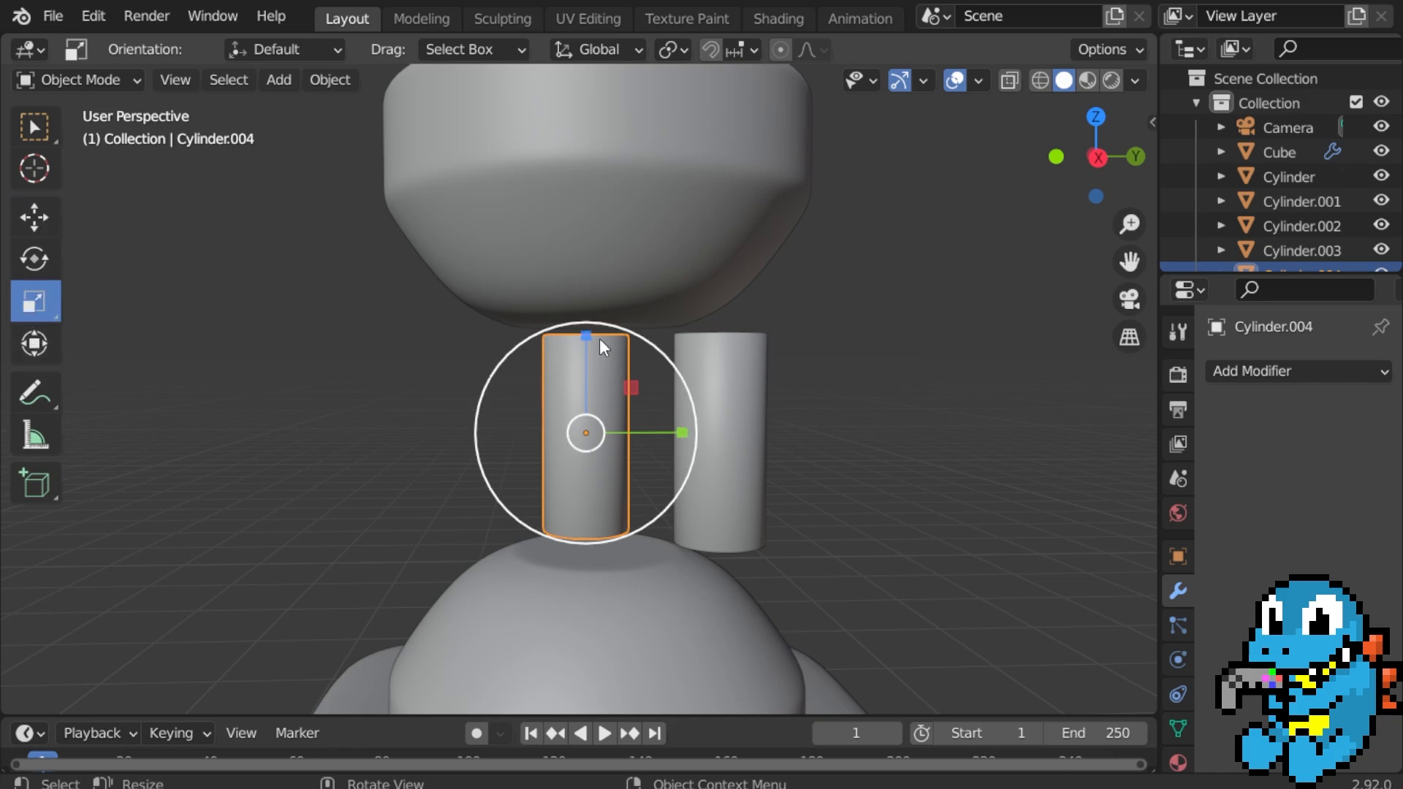
Stretch the selected left rod vertically so its ends enter the bowl above and the dome below.
{"action": "left_click_drag", "start_coordinate": [589, 334], "coordinate": [591, 293]}
{"action": "middle_click_drag", "start_coordinate": [591, 293], "coordinate": [449, 328]}
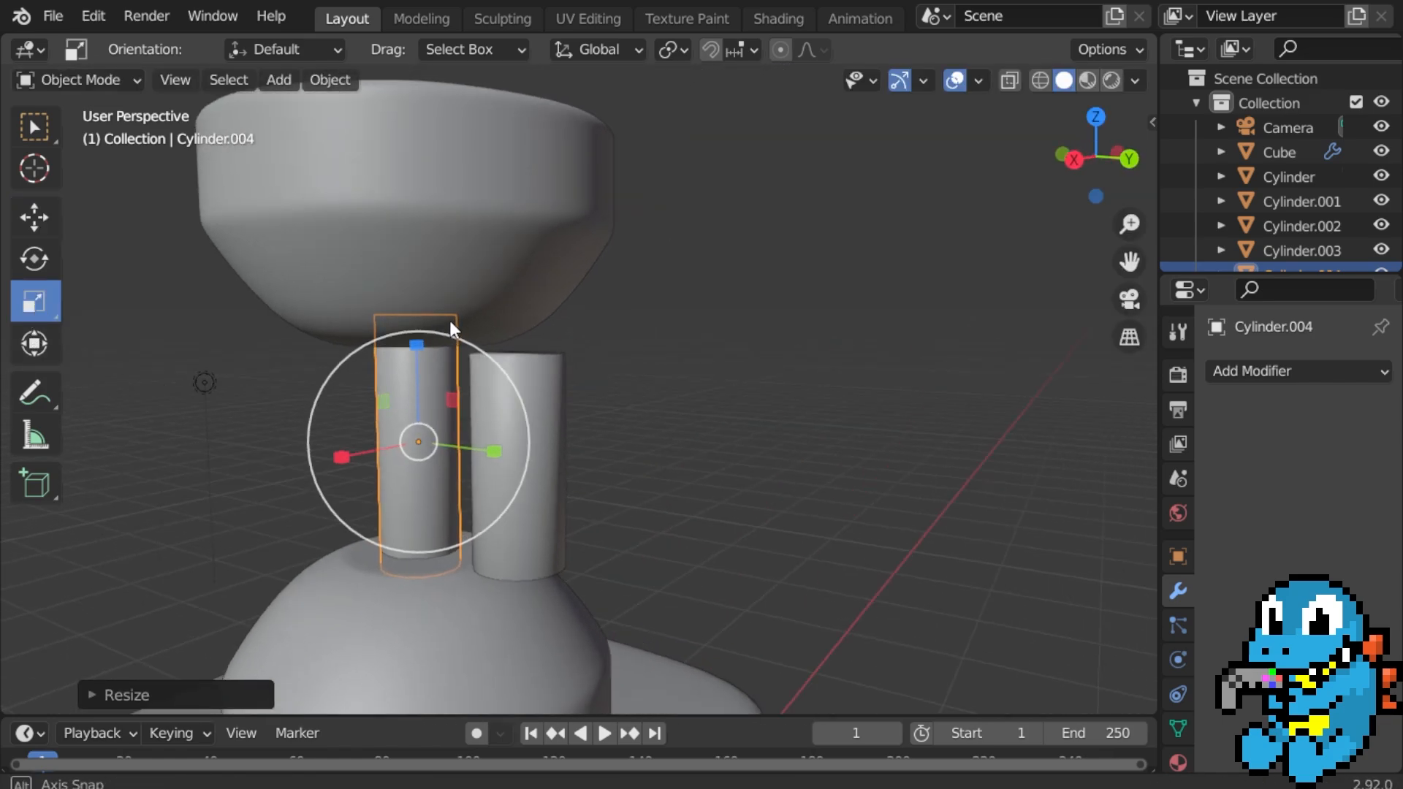
{"action": "scroll", "coordinate": [449, 329], "scroll_direction": "up", "scroll_amount": 2}
{"action": "middle_click_drag", "start_coordinate": [505, 366], "coordinate": [808, 317], "text": "shift"}
{"action": "scroll", "coordinate": [681, 358], "scroll_direction": "up", "scroll_amount": 2}
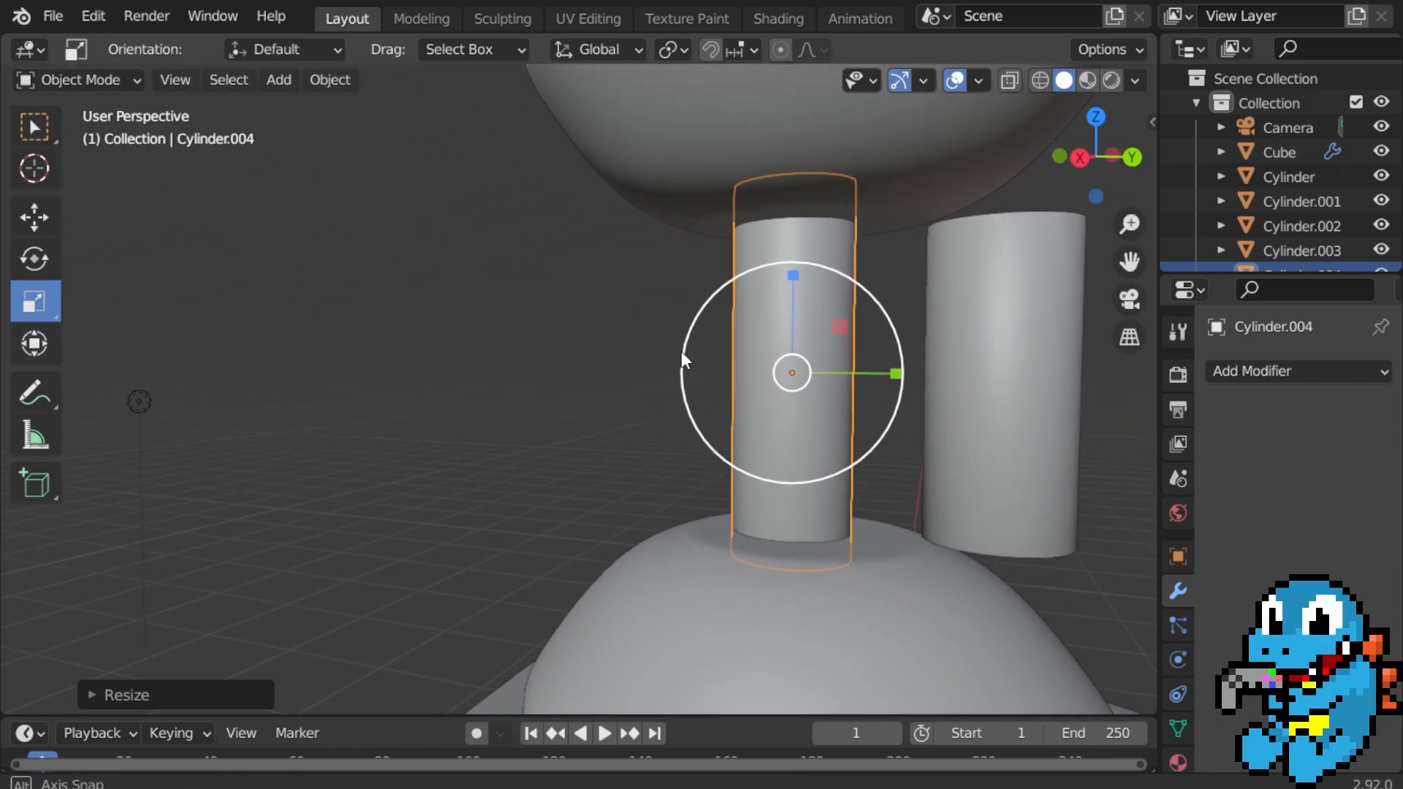
{"action": "middle_click_drag", "start_coordinate": [681, 358], "coordinate": [884, 423], "text": "shift"}
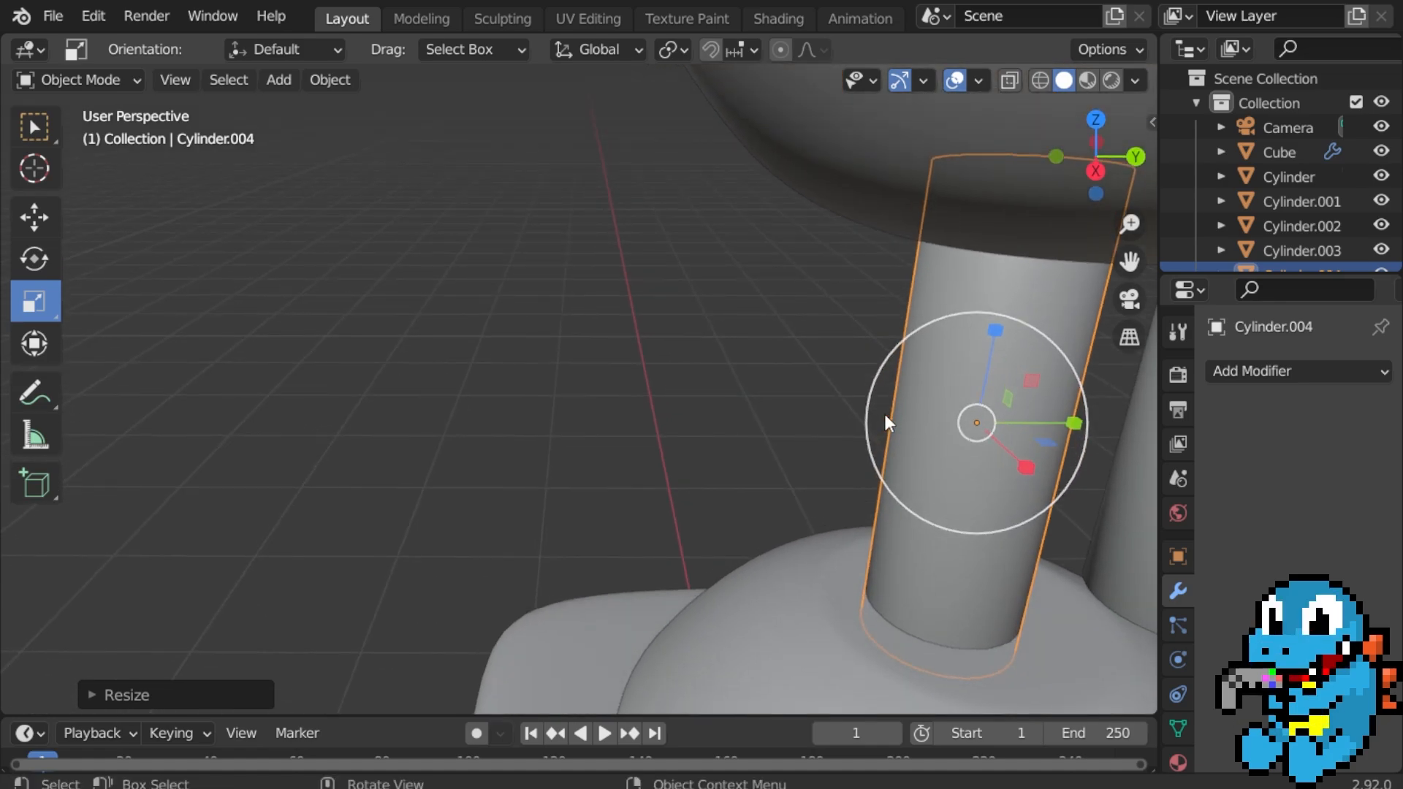
Move the stretched rod slightly along negative Y.
{"action": "left_click", "coordinate": [22, 217]}
{"action": "left_click_drag", "start_coordinate": [1085, 424], "coordinate": [1053, 421]}
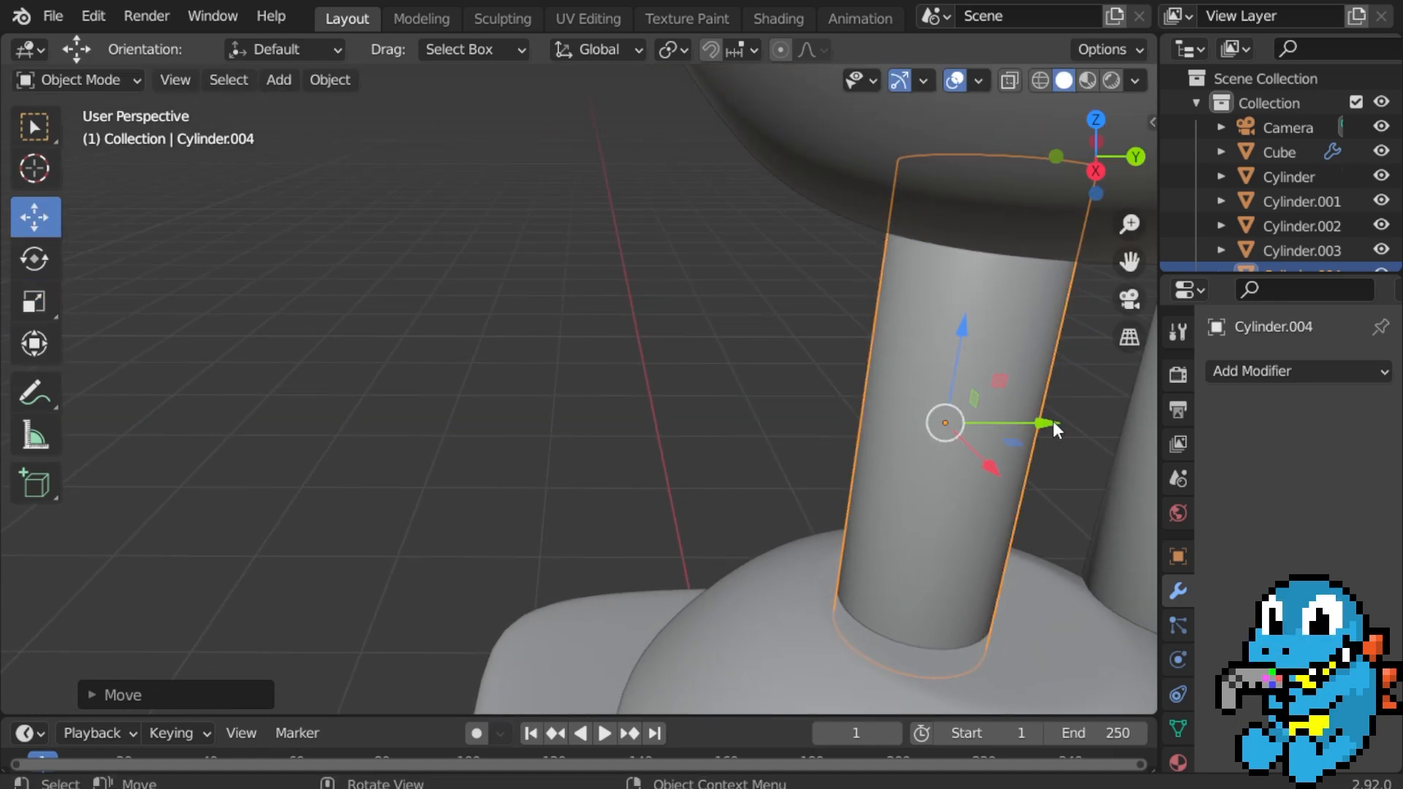
{"action": "middle_click_drag", "start_coordinate": [1054, 421], "coordinate": [985, 423]}
{"action": "scroll", "coordinate": [979, 431], "scroll_direction": "down", "scroll_amount": 3}
Move the second rod right beside the first one, between the bowl and the dome.
{"action": "left_click", "coordinate": [909, 471]}
{"action": "middle_click_drag", "start_coordinate": [910, 471], "coordinate": [717, 612]}
{"action": "left_click_drag", "start_coordinate": [650, 628], "coordinate": [566, 569]}
{"action": "middle_click_drag", "start_coordinate": [565, 568], "coordinate": [730, 410]}
{"action": "scroll", "coordinate": [774, 406], "scroll_direction": "up", "scroll_amount": 5}
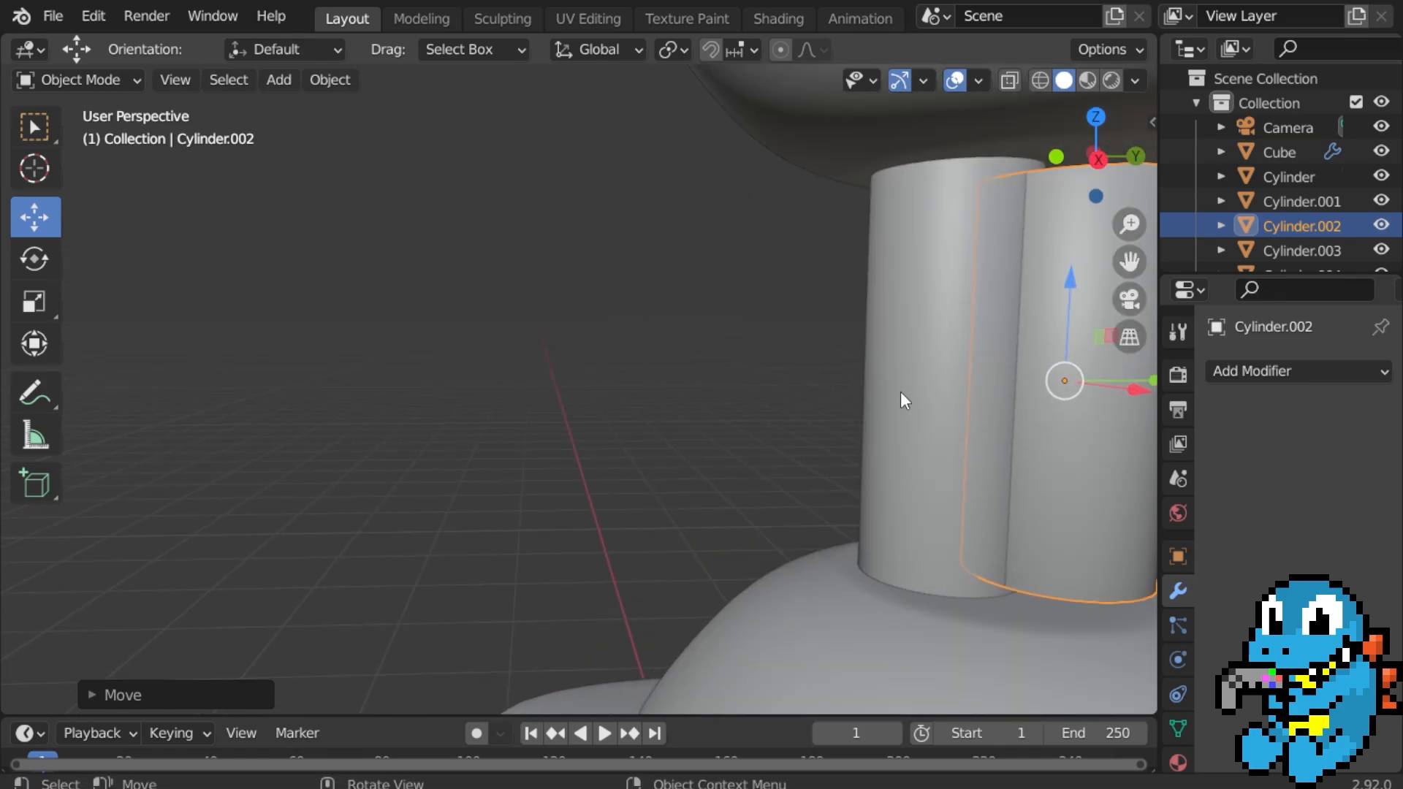
Scale the second rod down to make it thinner, and stretch it along Z into the bowl and the dome.
{"action": "scroll", "coordinate": [643, 449], "scroll_direction": "down", "scroll_amount": 5}
{"action": "key", "text": "s"}
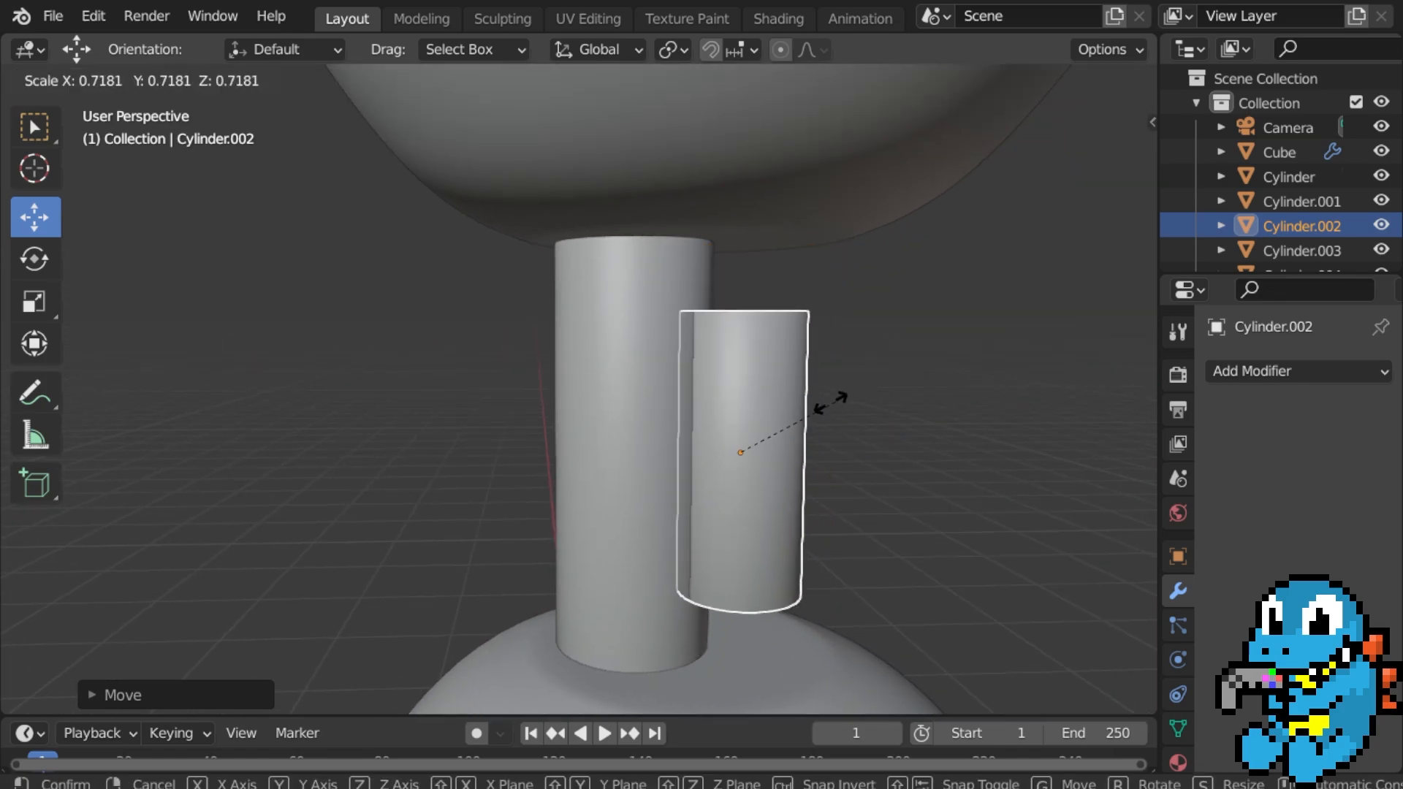
{"action": "left_click", "coordinate": [802, 410]}
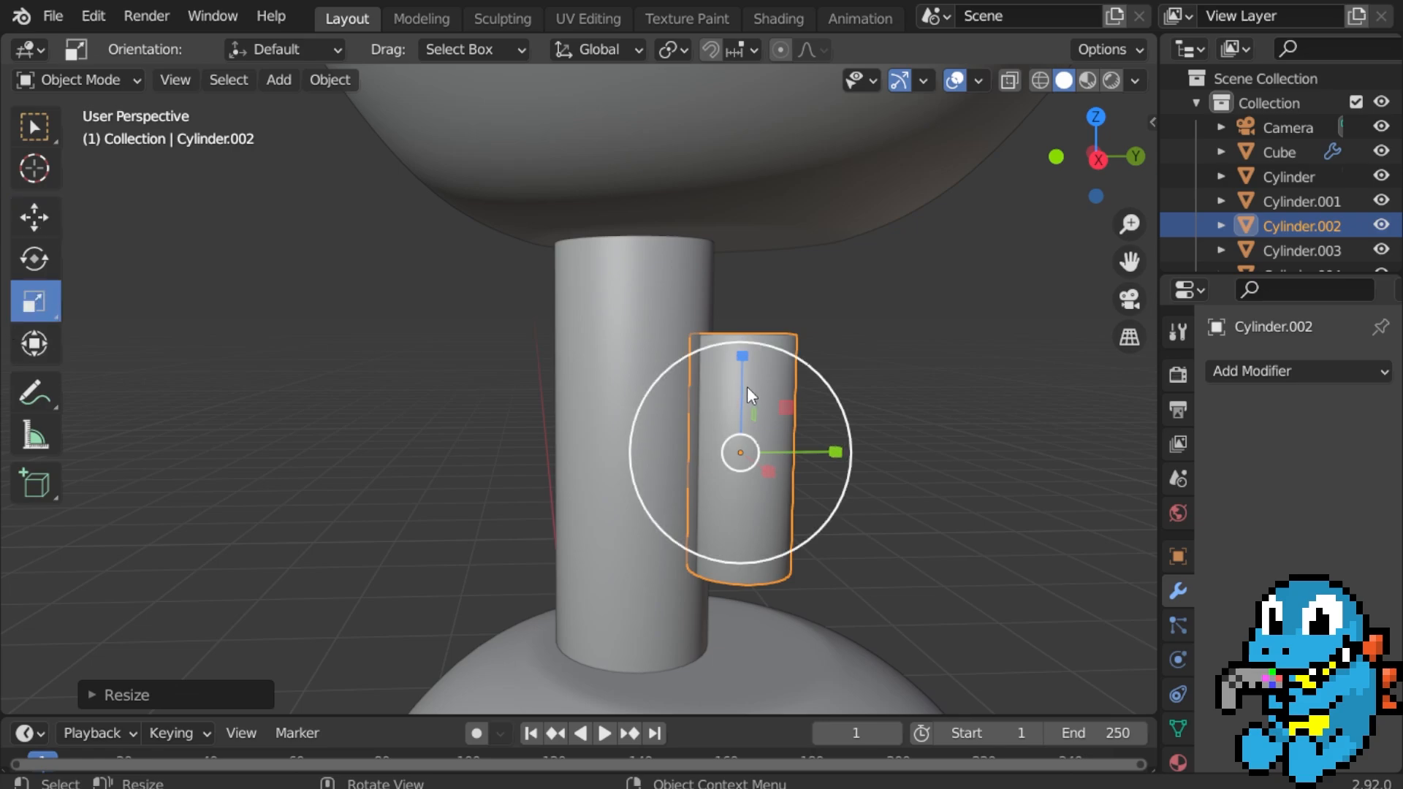
{"action": "left_click_drag", "start_coordinate": [742, 356], "coordinate": [723, 238]}
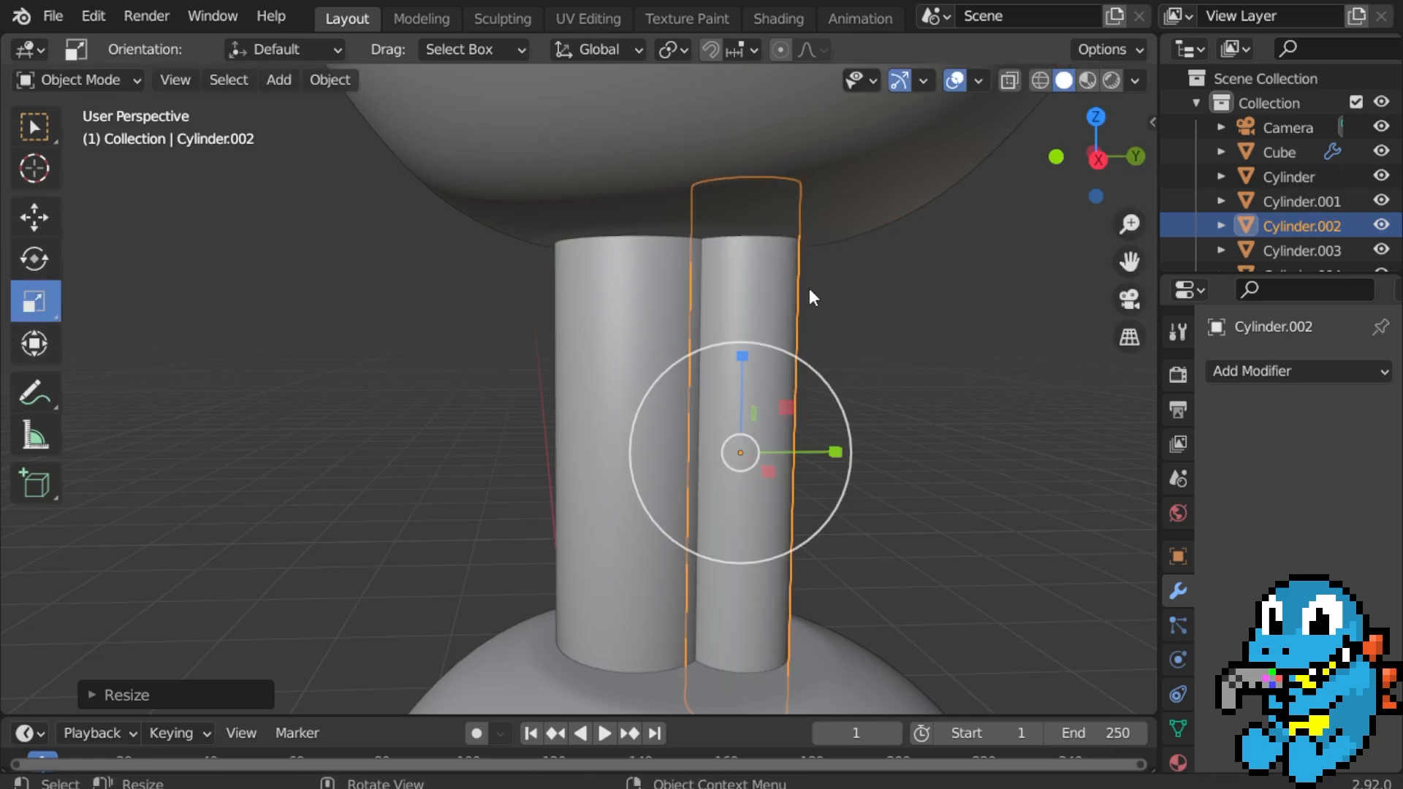
Move the thin rod slightly along positive Y to leave a narrow gap beside the thick rod.
{"action": "middle_click_drag", "start_coordinate": [809, 288], "coordinate": [532, 291]}
{"action": "scroll", "coordinate": [532, 291], "scroll_direction": "down", "scroll_amount": 6}
{"action": "left_click", "coordinate": [751, 327]}
{"action": "middle_click_drag", "start_coordinate": [719, 347], "coordinate": [910, 327]}
{"action": "scroll", "coordinate": [910, 328], "scroll_direction": "up", "scroll_amount": 1}
{"action": "scroll", "coordinate": [840, 343], "scroll_direction": "down", "scroll_amount": 5}
{"action": "scroll", "coordinate": [667, 374], "scroll_direction": "up", "scroll_amount": 4}
{"action": "scroll", "coordinate": [667, 378], "scroll_direction": "up", "scroll_amount": 3}
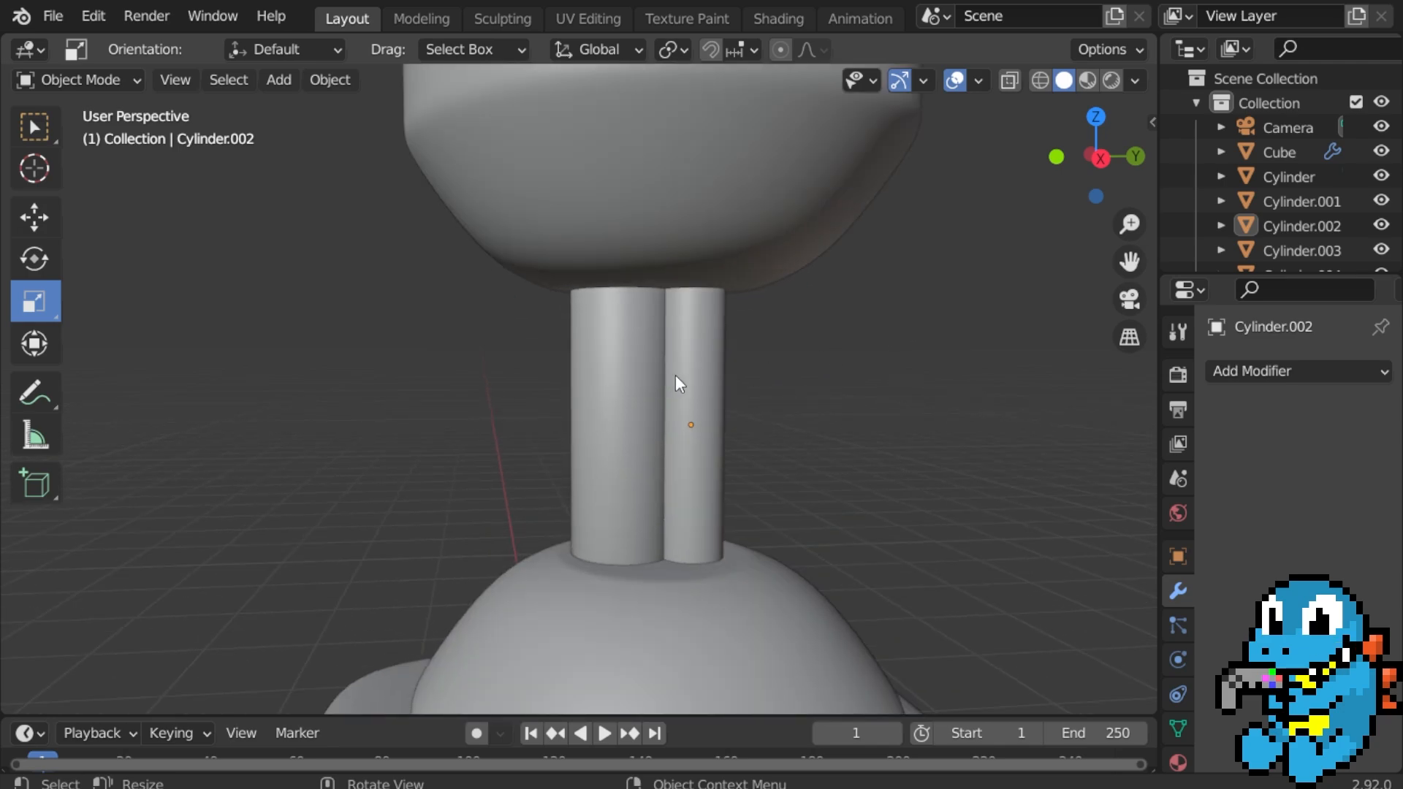
{"action": "left_click", "coordinate": [677, 380]}
{"action": "scroll", "coordinate": [721, 397], "scroll_direction": "up", "scroll_amount": 2}
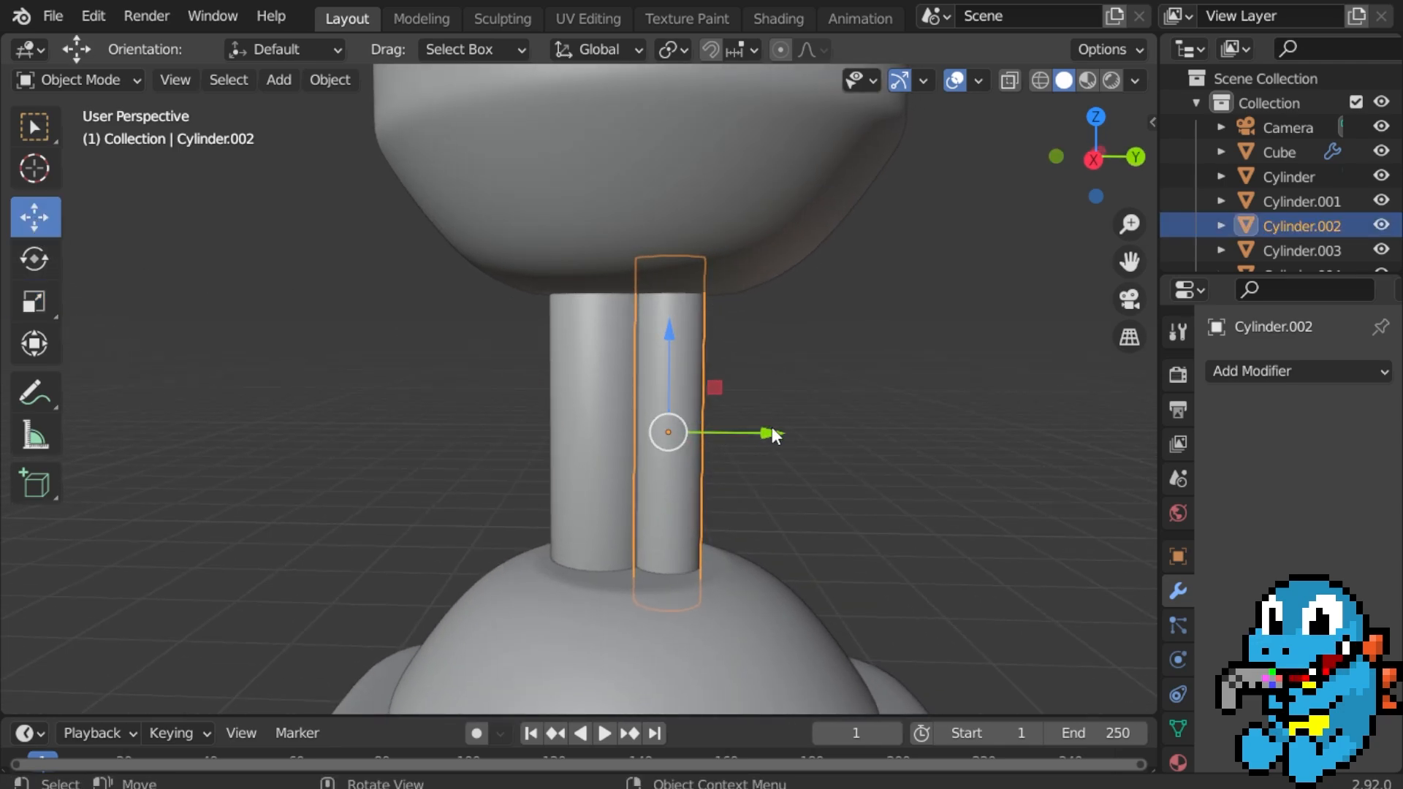
{"action": "left_click_drag", "start_coordinate": [770, 435], "coordinate": [794, 438]}
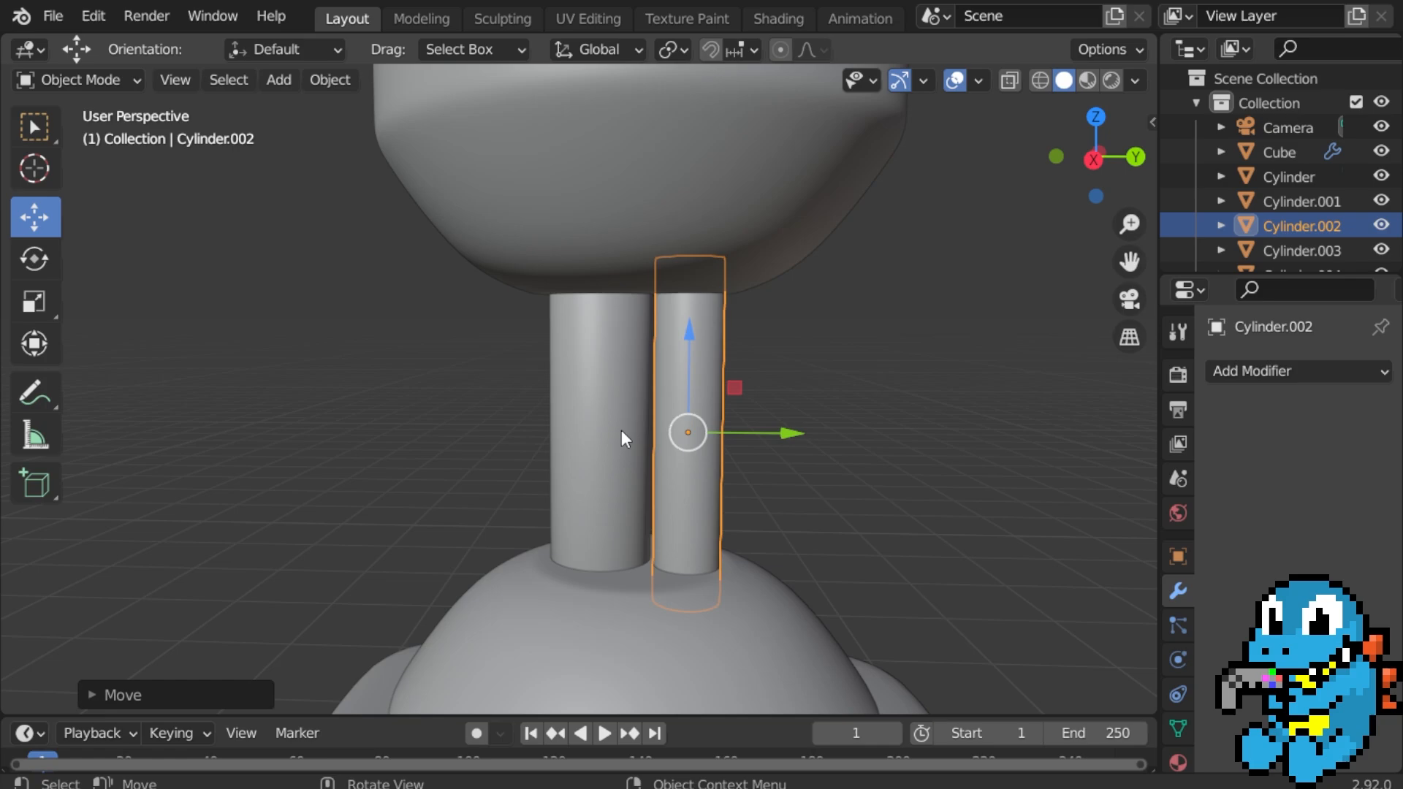
Scale the thick rod down slightly.
{"action": "left_click", "coordinate": [621, 429]}
{"action": "key", "text": "s"}
{"action": "left_click", "coordinate": [745, 396]}
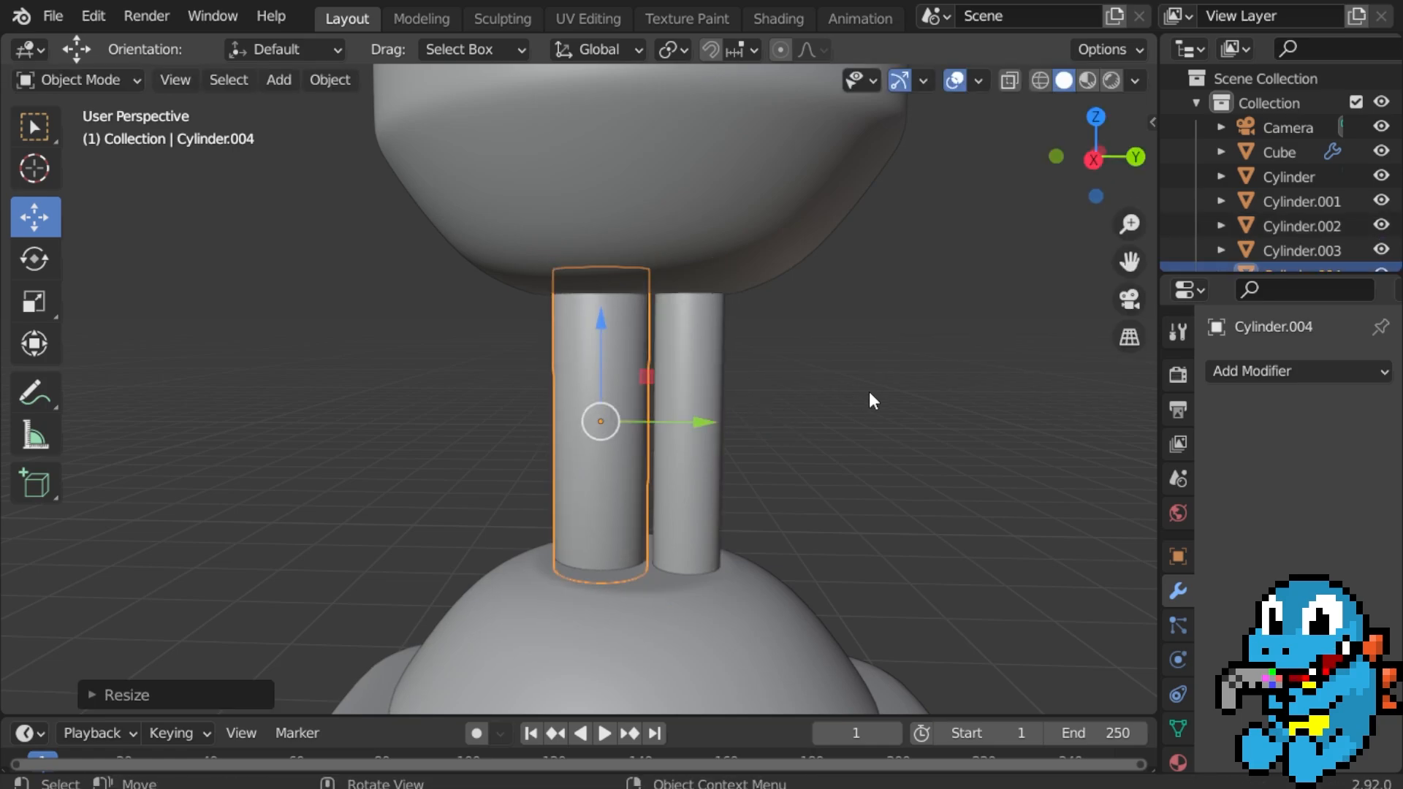
Scale the thin rod down uniformly to about 0.89.
{"action": "scroll", "coordinate": [833, 406], "scroll_direction": "down", "scroll_amount": 6}
{"action": "middle_click_drag", "start_coordinate": [698, 438], "coordinate": [581, 441]}
{"action": "scroll", "coordinate": [664, 438], "scroll_direction": "up", "scroll_amount": 8}
{"action": "scroll", "coordinate": [567, 440], "scroll_direction": "up", "scroll_amount": 2}
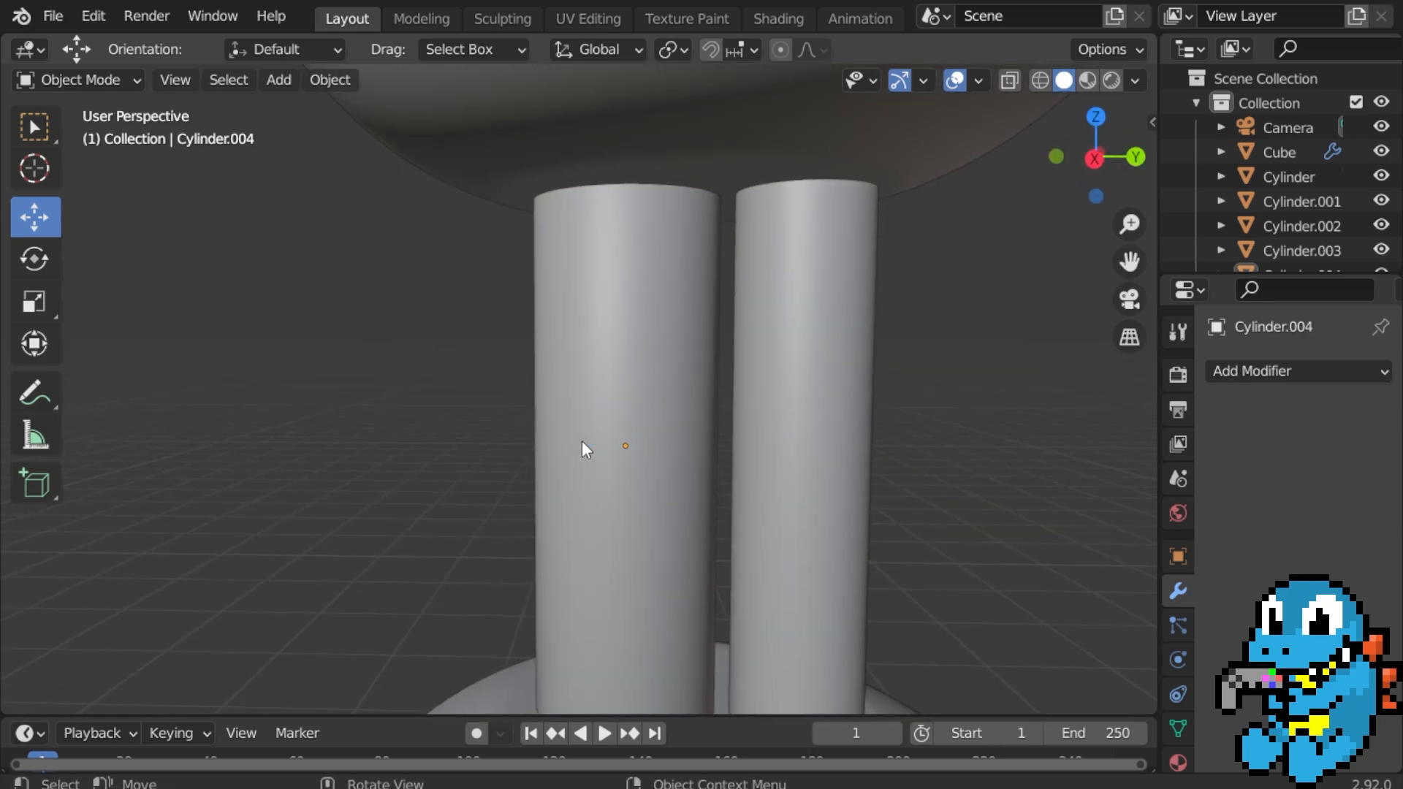
{"action": "left_click", "coordinate": [785, 431]}
{"action": "key", "text": "s"}
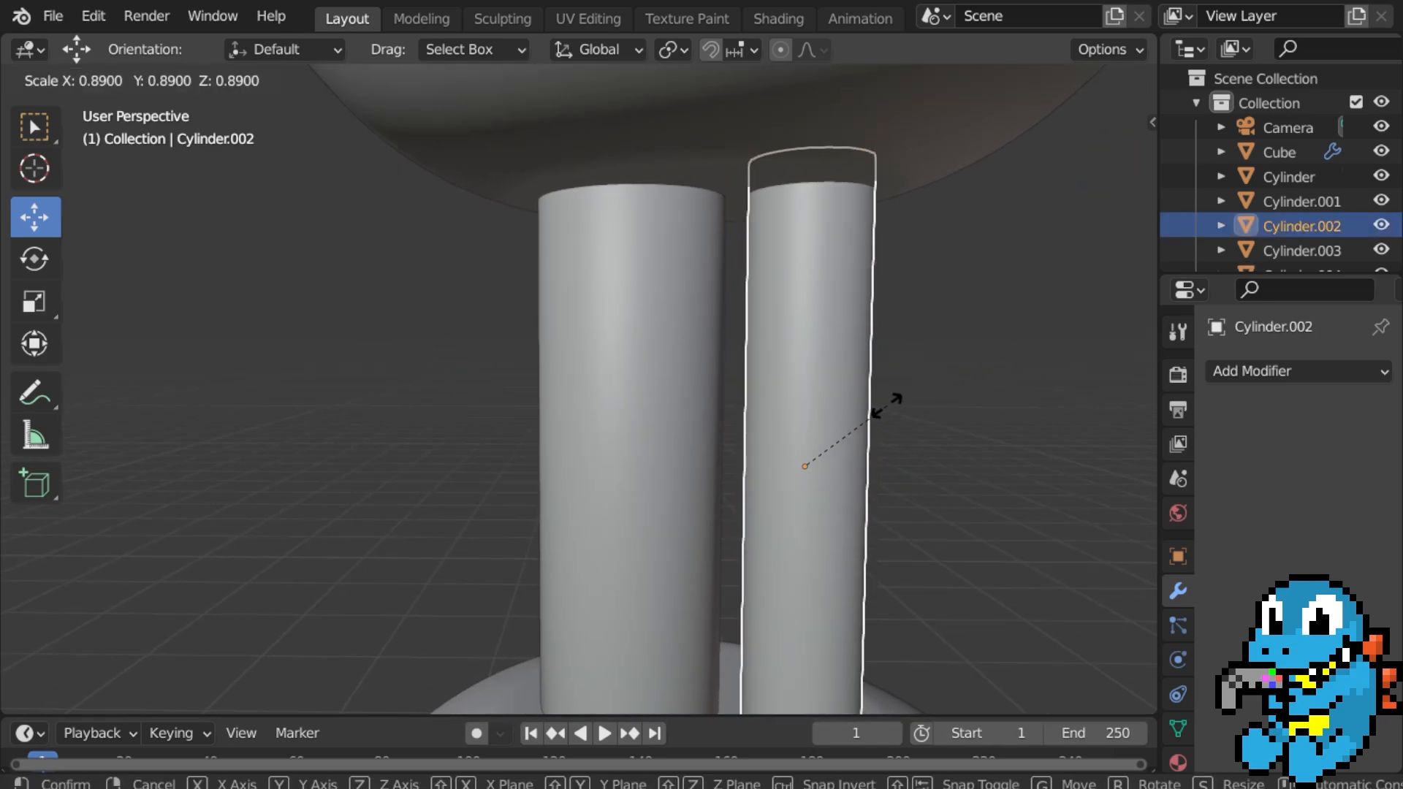
{"action": "left_click", "coordinate": [882, 406]}
{"action": "scroll", "coordinate": [811, 431], "scroll_direction": "down", "scroll_amount": 8}
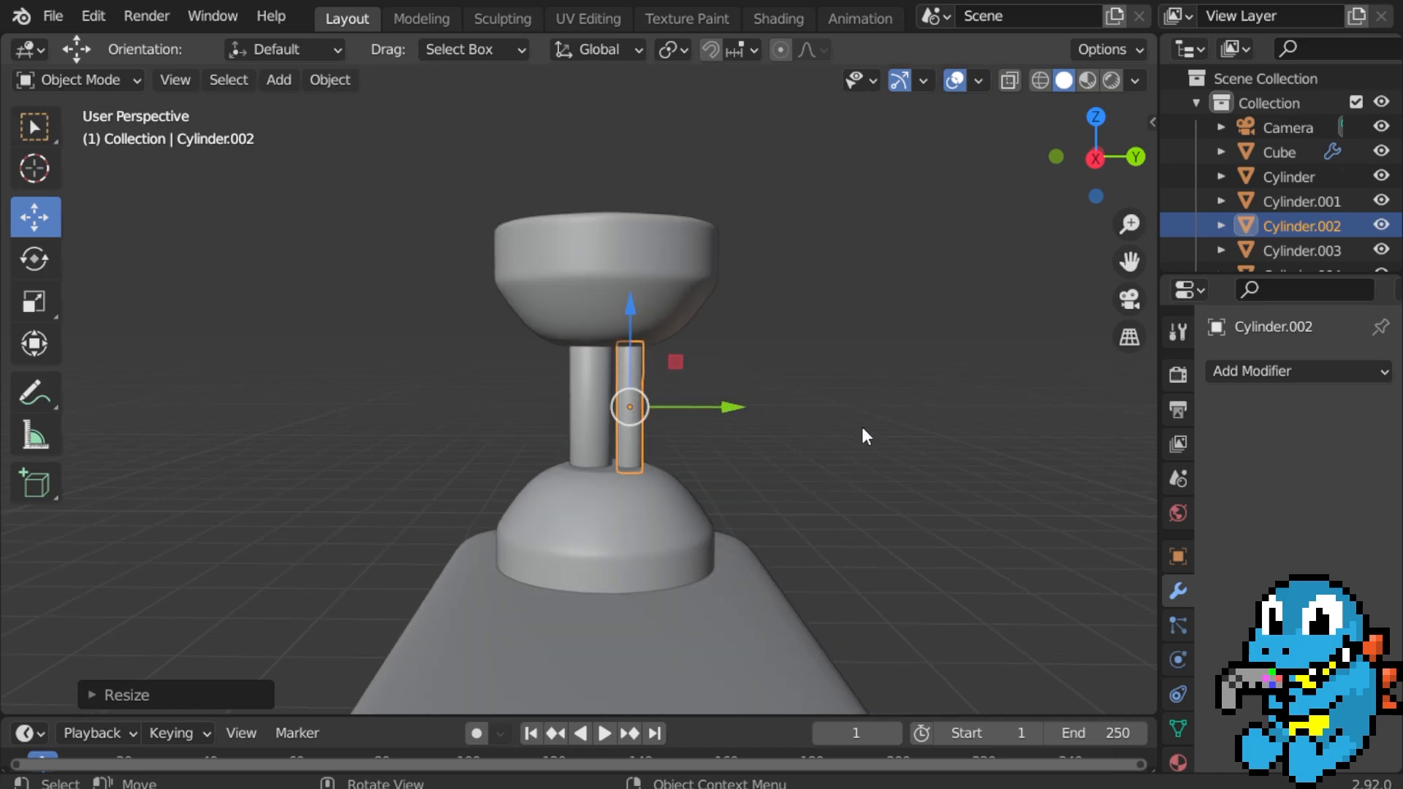
Add a cube mesh, shrink it to less than half its size, and place it at the sphere's lower negative-X side.
{"action": "middle_click_drag", "start_coordinate": [676, 475], "coordinate": [741, 308]}
{"action": "key", "text": "shift+a"}
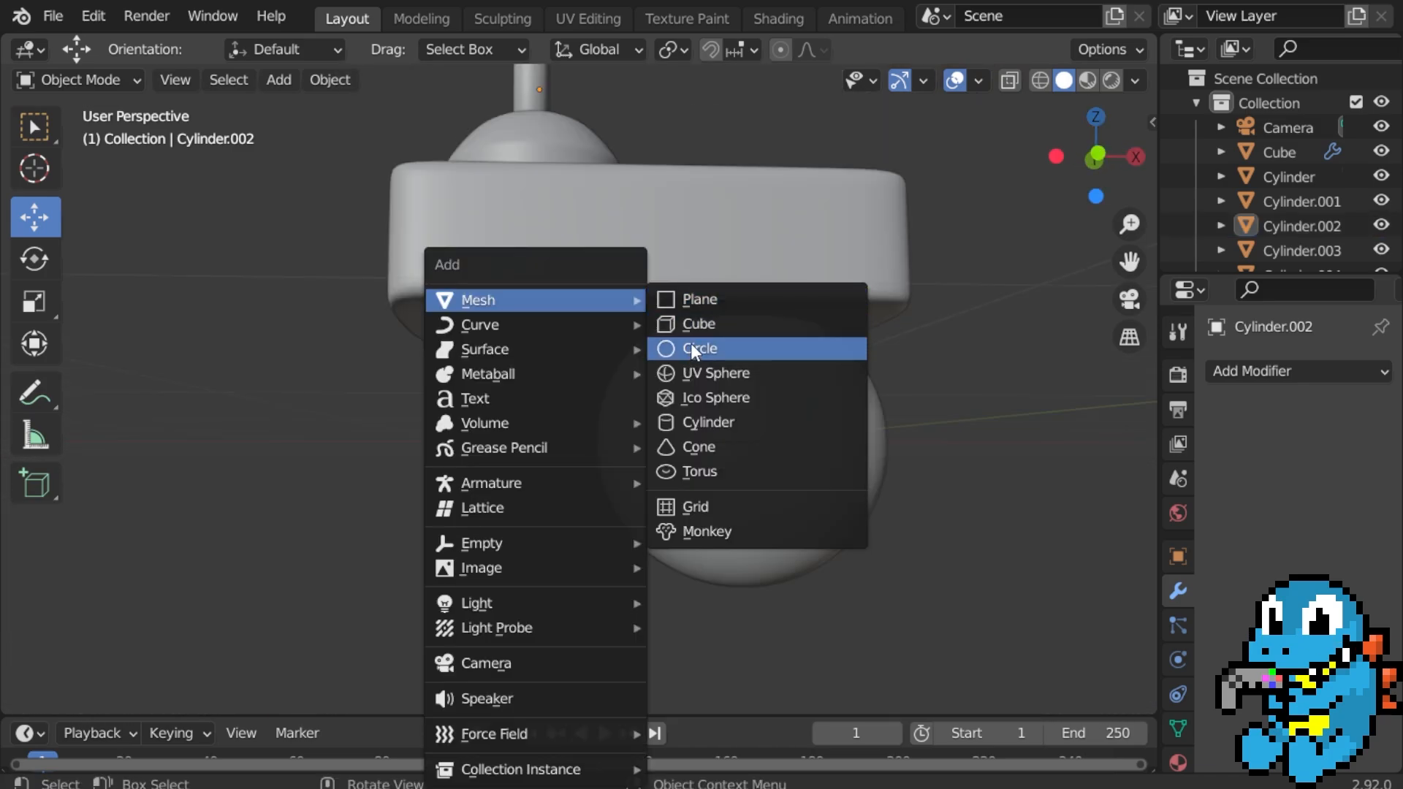
{"action": "left_click", "coordinate": [726, 322]}
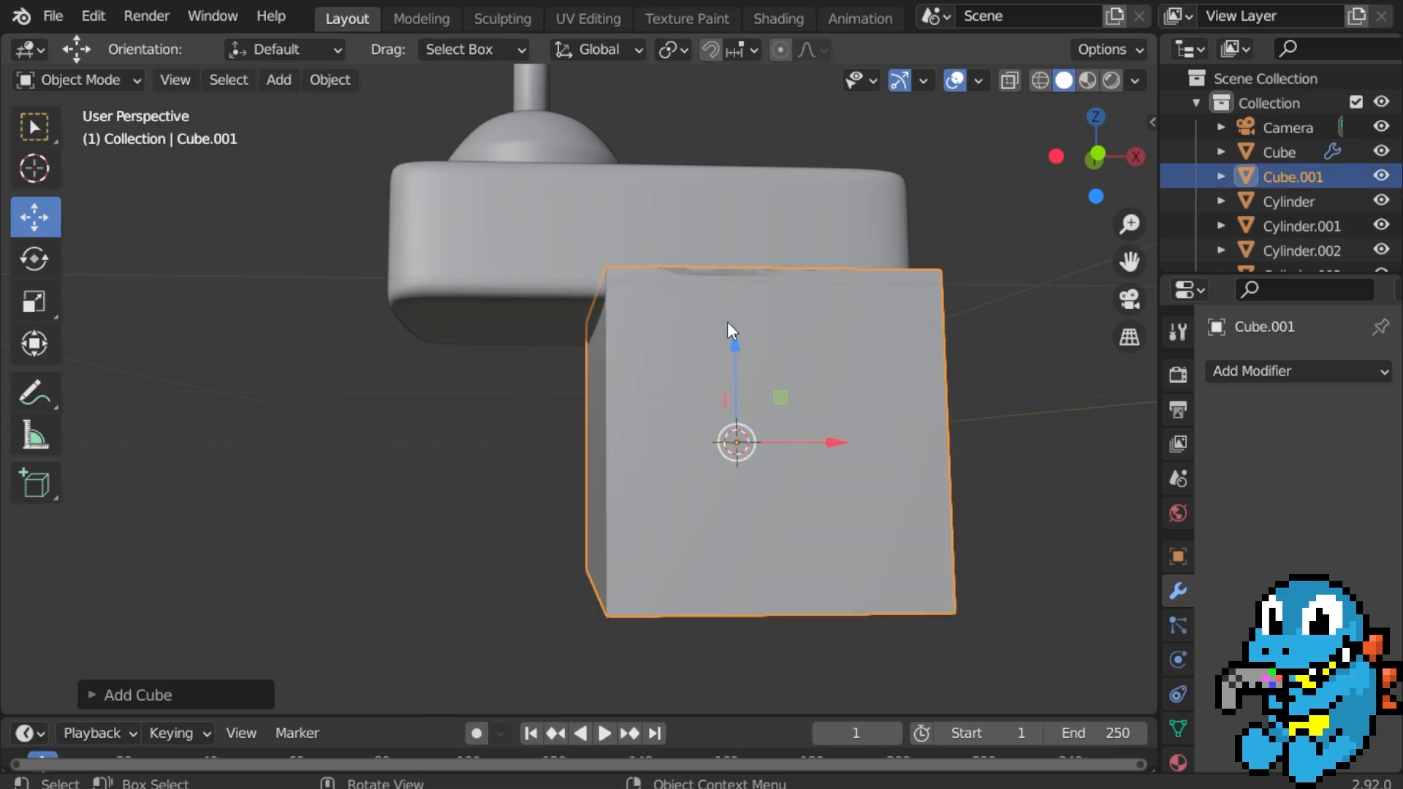
{"action": "scroll", "coordinate": [703, 367], "scroll_direction": "down", "scroll_amount": 2}
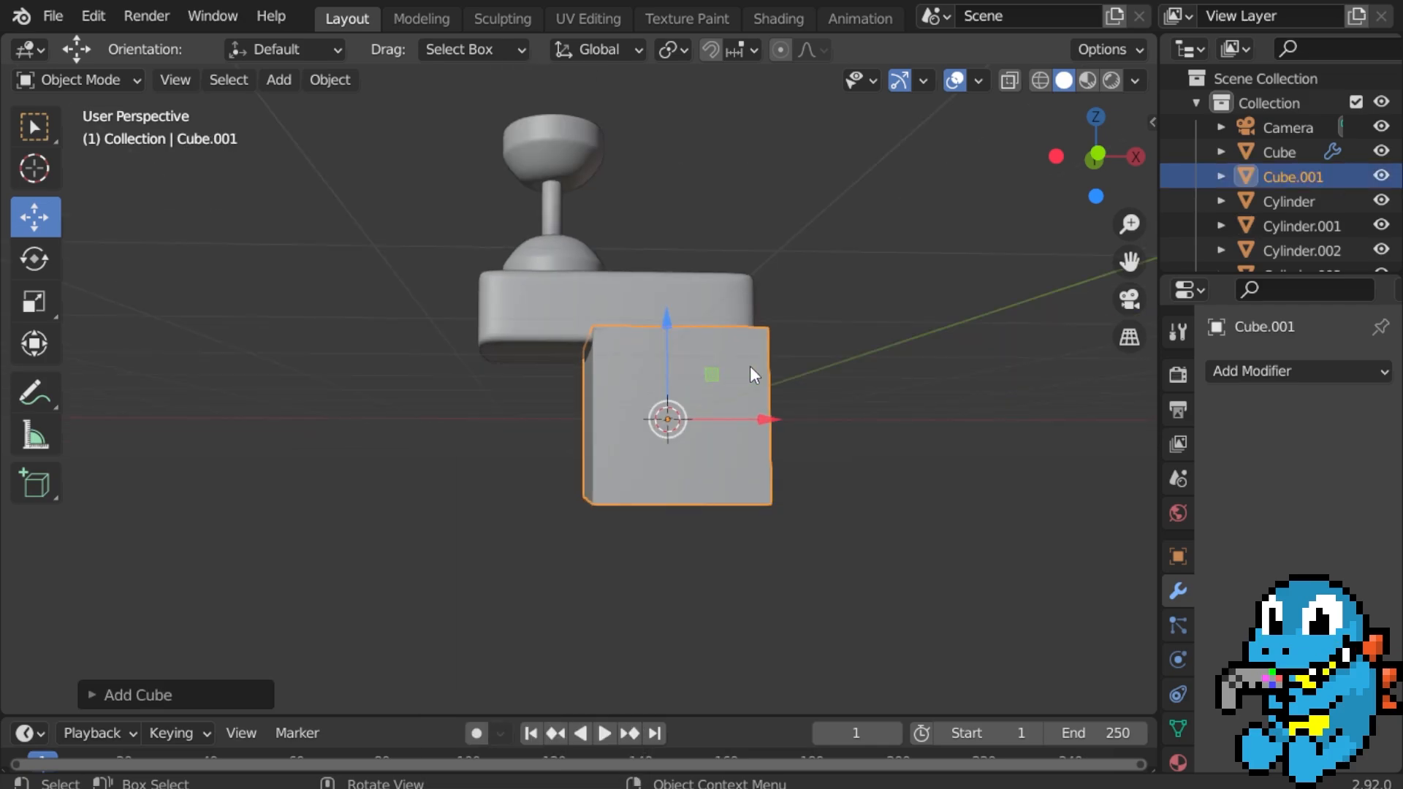
{"action": "key", "text": "s"}
{"action": "left_click", "coordinate": [696, 388]}
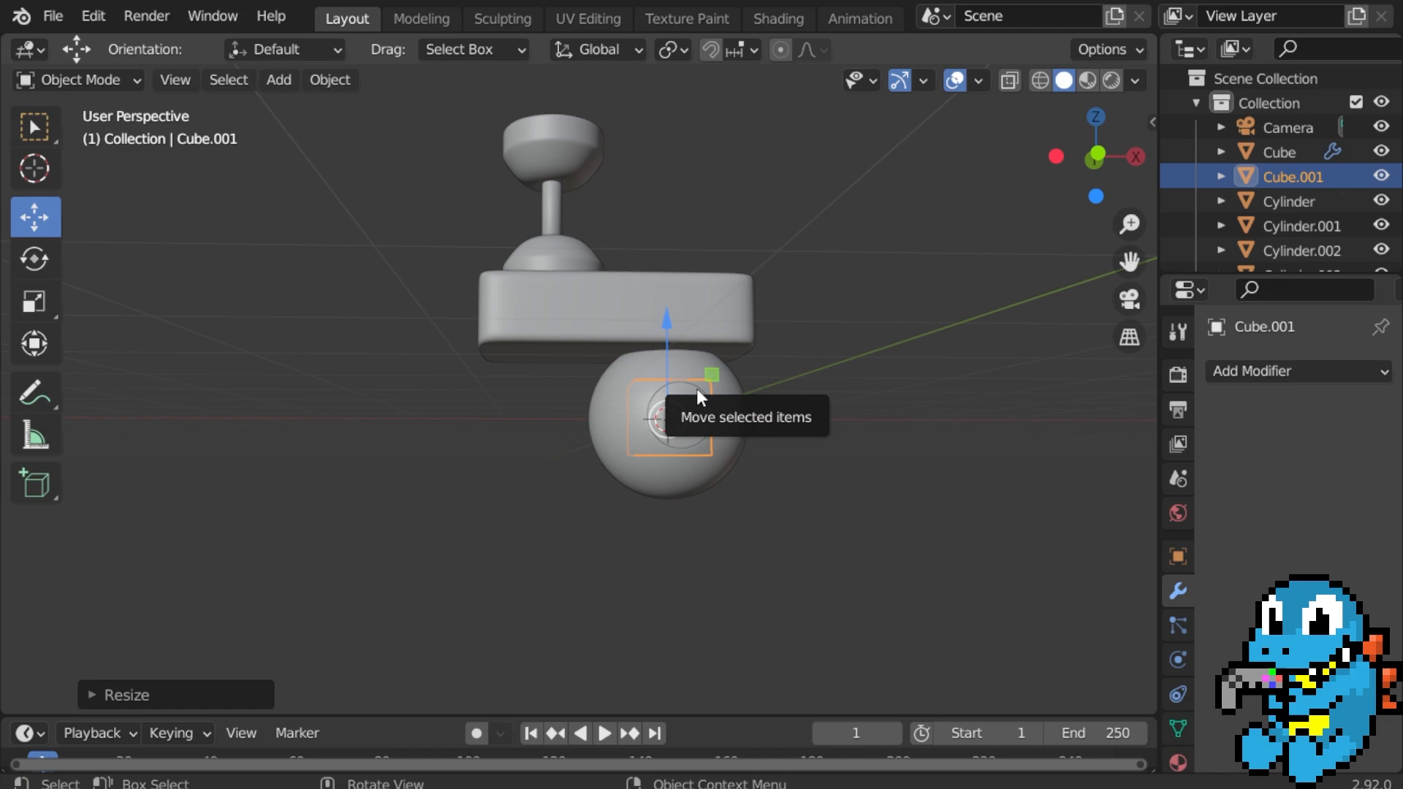
{"action": "left_click_drag", "start_coordinate": [696, 388], "coordinate": [620, 447]}
Add a Subdivision Surface modifier to the small cube with viewport levels set to 2.
{"action": "left_click", "coordinate": [1297, 370]}
{"action": "left_click", "coordinate": [913, 673]}
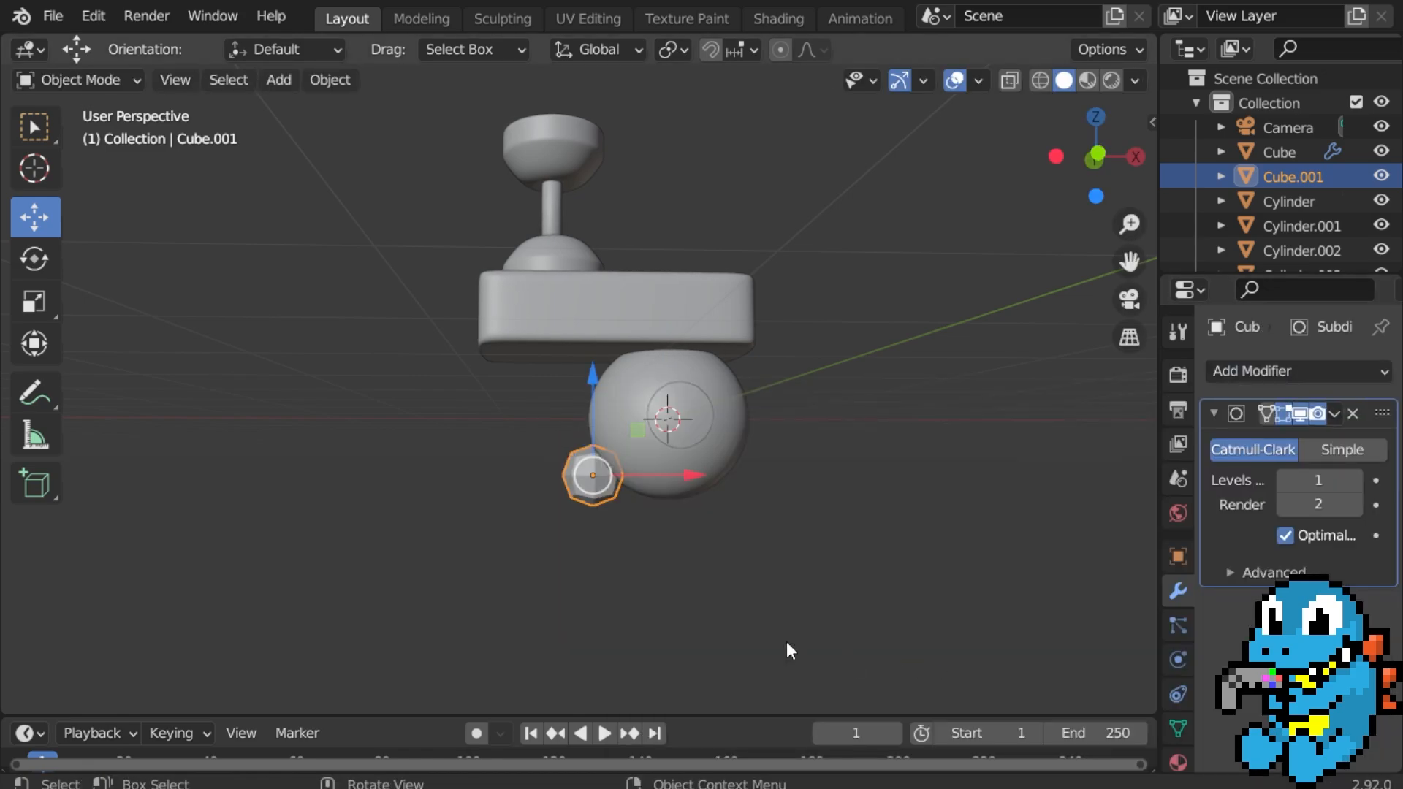
{"action": "scroll", "coordinate": [478, 536], "scroll_direction": "up", "scroll_amount": 5}
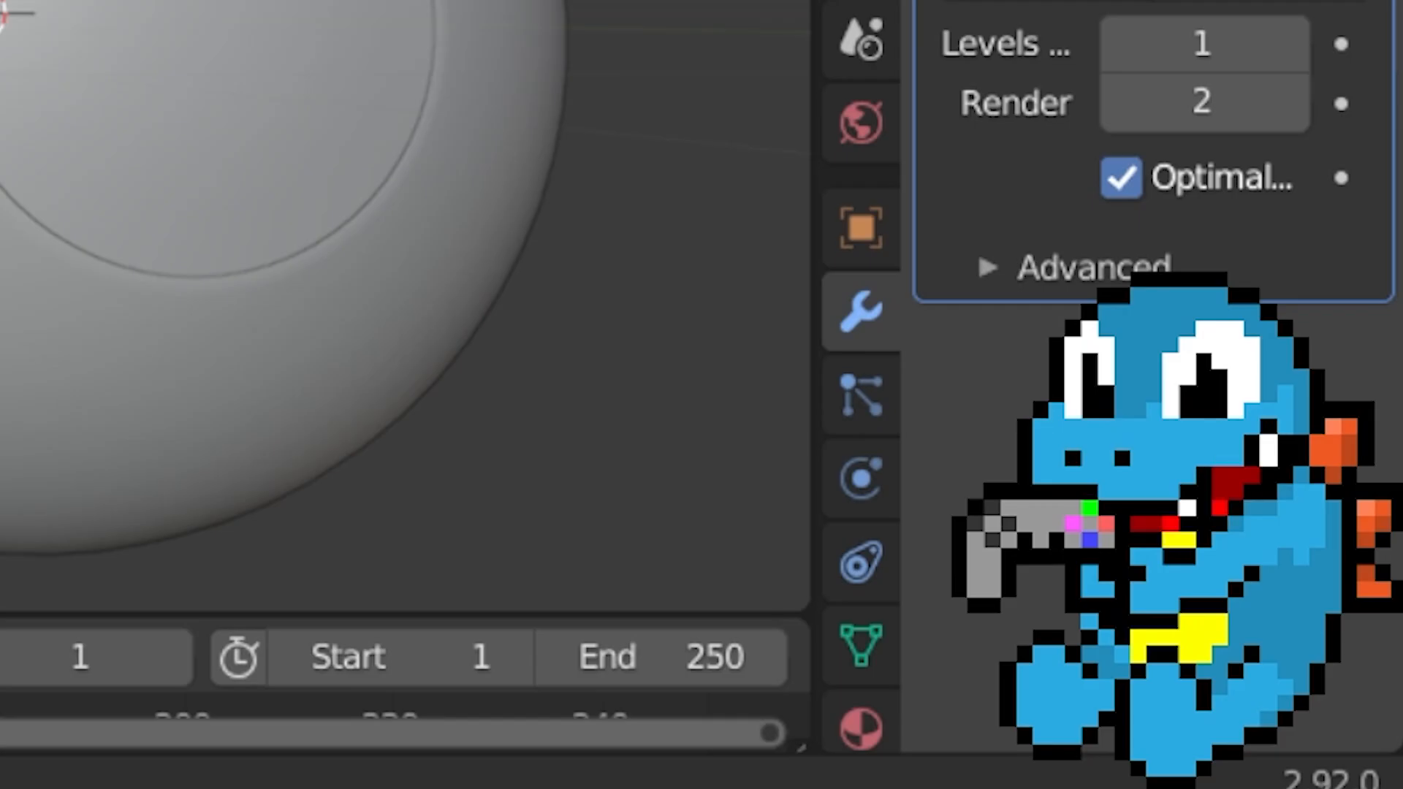
{"action": "middle_click_drag", "start_coordinate": [599, 545], "coordinate": [585, 399], "text": "shift"}
{"action": "left_click", "coordinate": [1357, 480]}
{"action": "scroll", "coordinate": [874, 541], "scroll_direction": "up", "scroll_amount": 2}
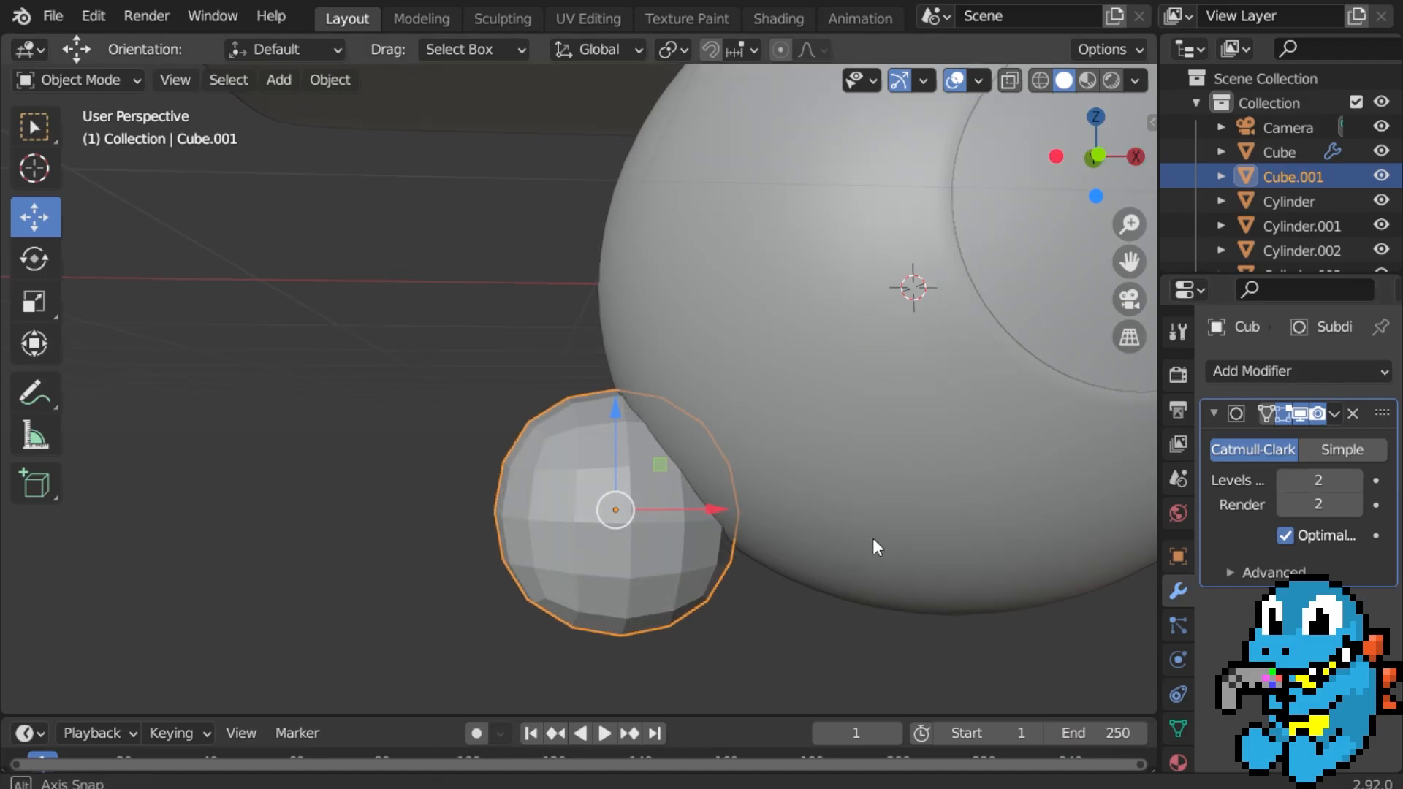
Cut two horizontal edge loops into the small cube, one near its upper end and one near its lower end.
{"action": "scroll", "coordinate": [783, 548], "scroll_direction": "down", "scroll_amount": 4}
{"action": "key", "text": "Tab"}
{"action": "scroll", "coordinate": [615, 467], "scroll_direction": "up", "scroll_amount": 5}
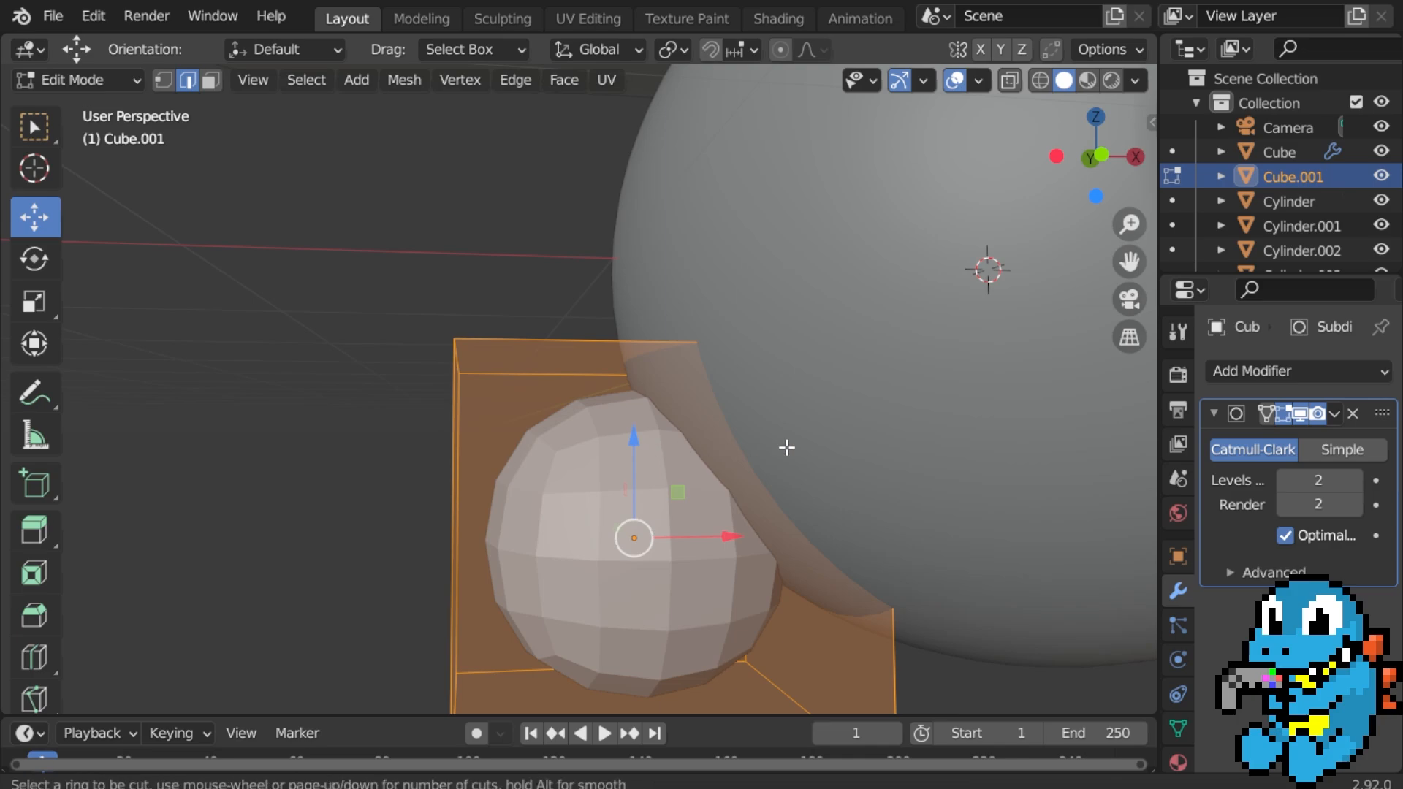
{"action": "left_click", "coordinate": [840, 498]}
{"action": "left_click", "coordinate": [849, 390]}
{"action": "key", "text": "ctrl+r"}
{"action": "left_click", "coordinate": [893, 525]}
{"action": "left_click", "coordinate": [881, 593]}
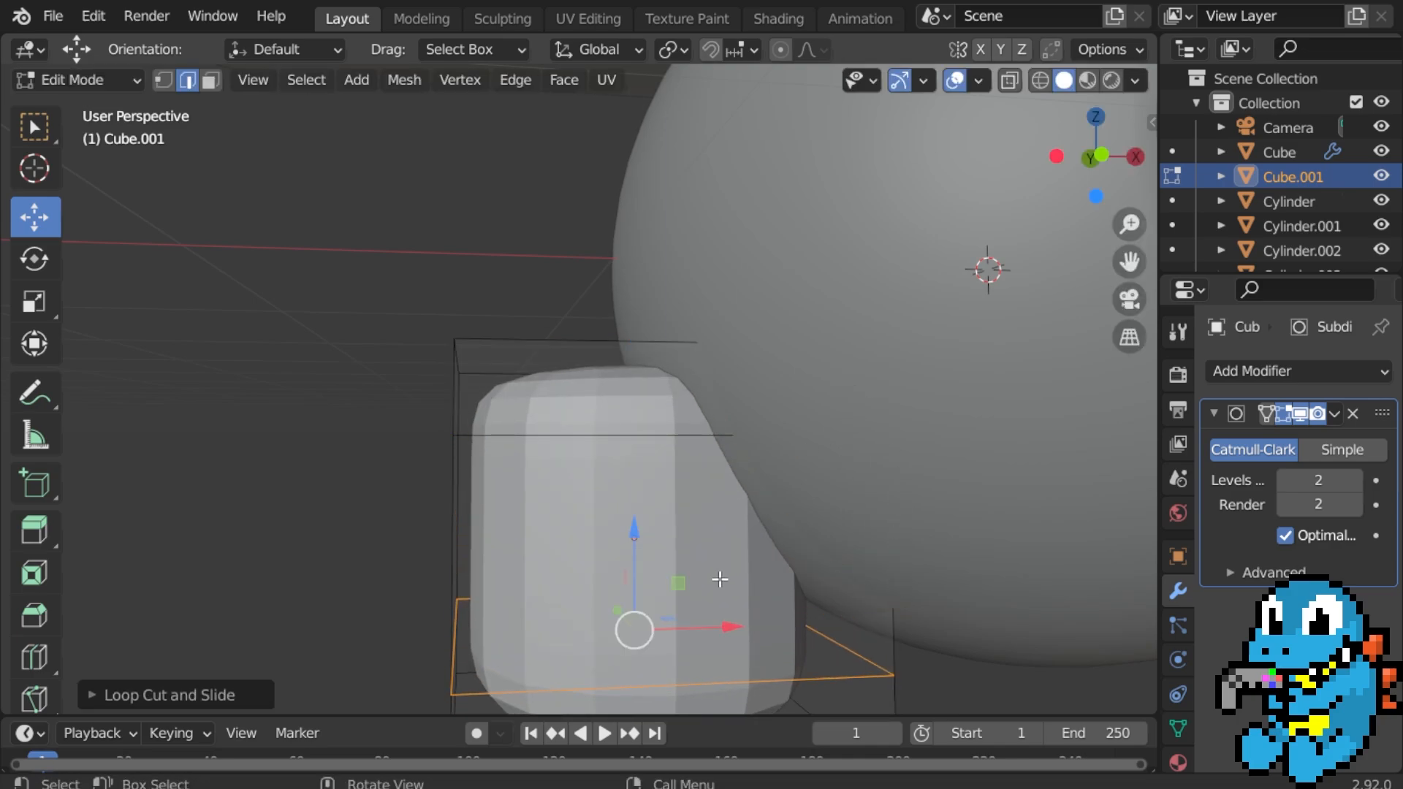
Cut a vertical edge loop near the small cube's outer side, and move the selected edge near the sphere slightly along Z.
{"action": "key", "text": "ctrl+r"}
{"action": "left_click", "coordinate": [577, 433]}
{"action": "left_click", "coordinate": [482, 433]}
{"action": "middle_click_drag", "start_coordinate": [733, 524], "coordinate": [743, 591]}
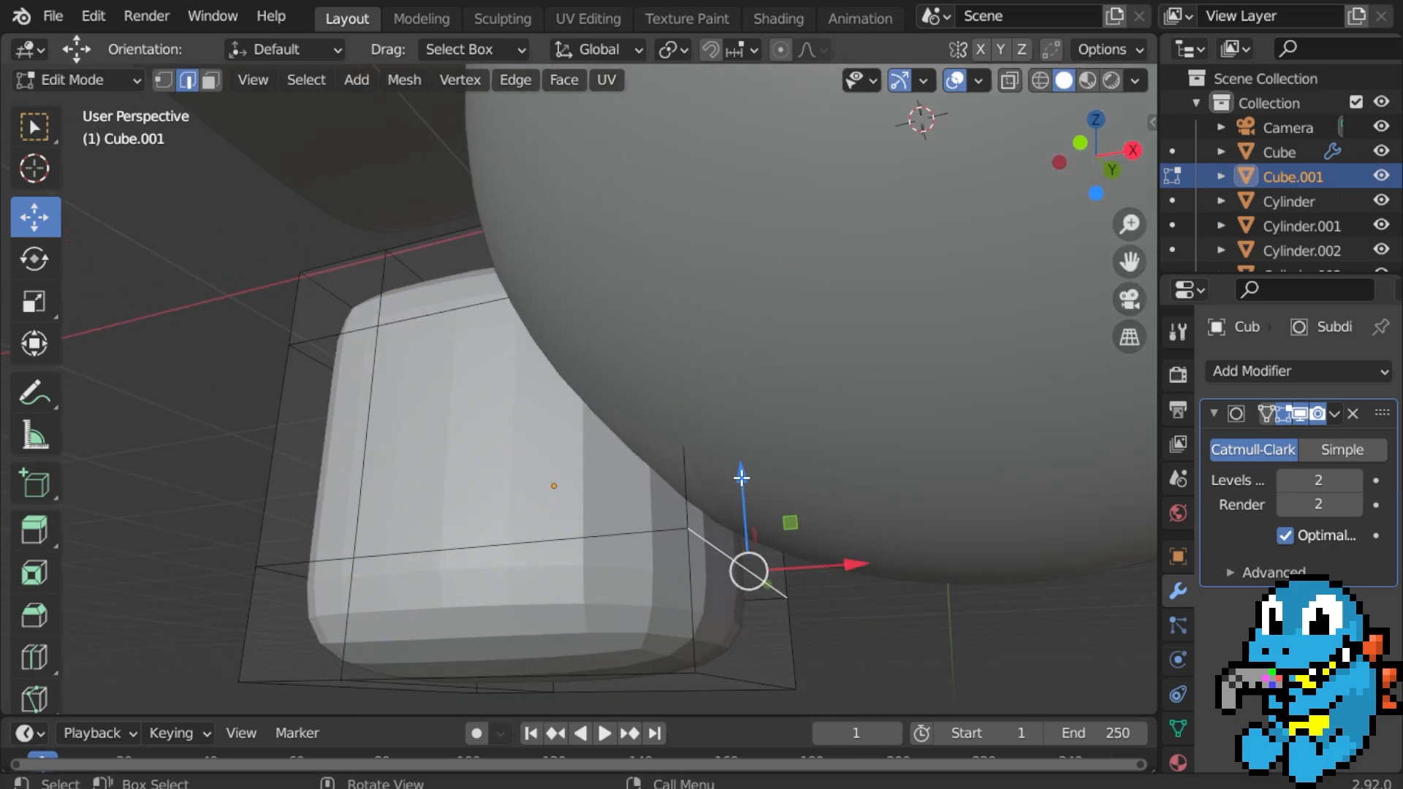
{"action": "mouse_move", "coordinate": [741, 478]}
{"action": "left_mouse_down"}
{"action": "mouse_move", "coordinate": [746, 534]}
{"action": "mouse_move", "coordinate": [752, 470]}
{"action": "left_mouse_up"}
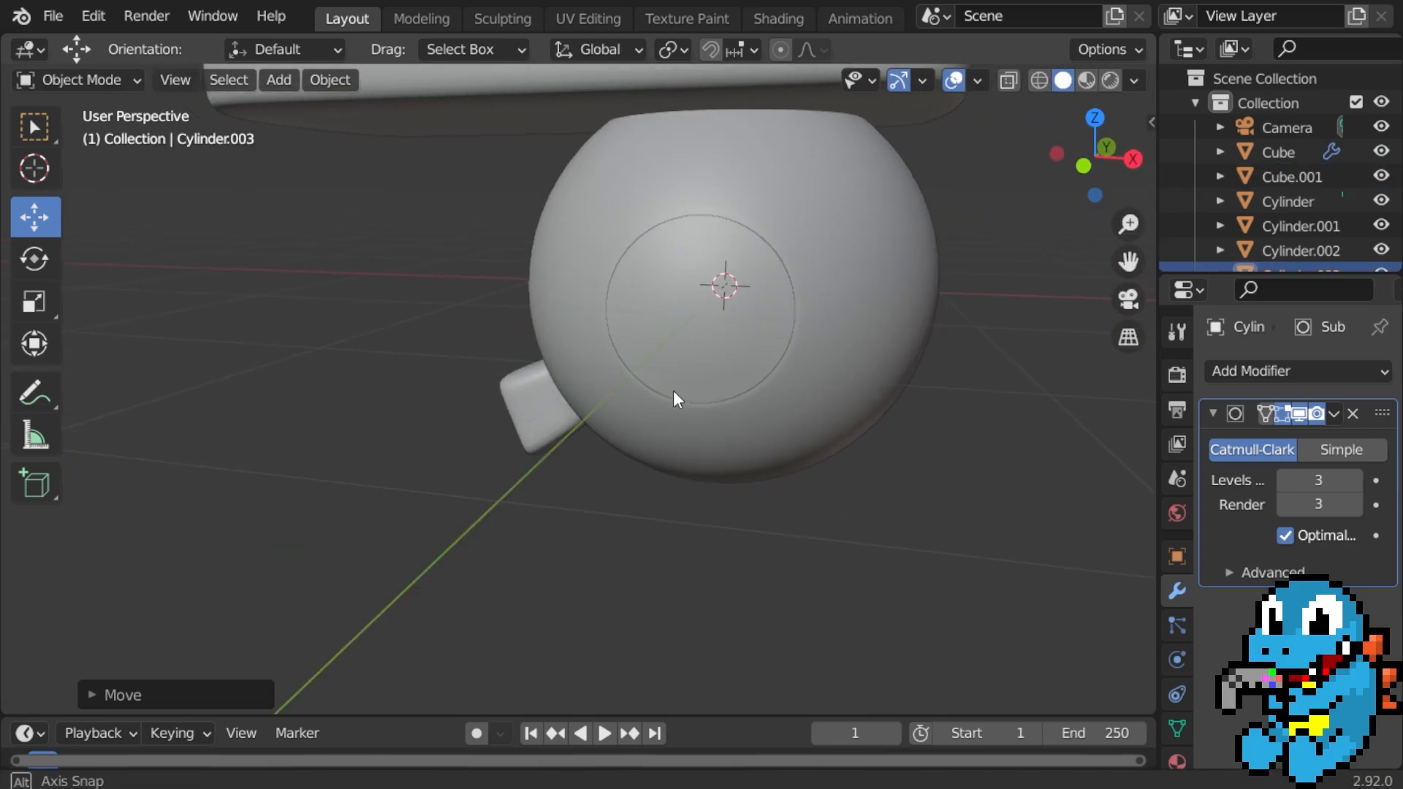
Add another cube mesh and lower it along Z beside the small block on the sphere.
{"action": "scroll", "coordinate": [705, 384], "scroll_direction": "down", "scroll_amount": 3}
{"action": "middle_click_drag", "start_coordinate": [673, 390], "coordinate": [589, 370]}
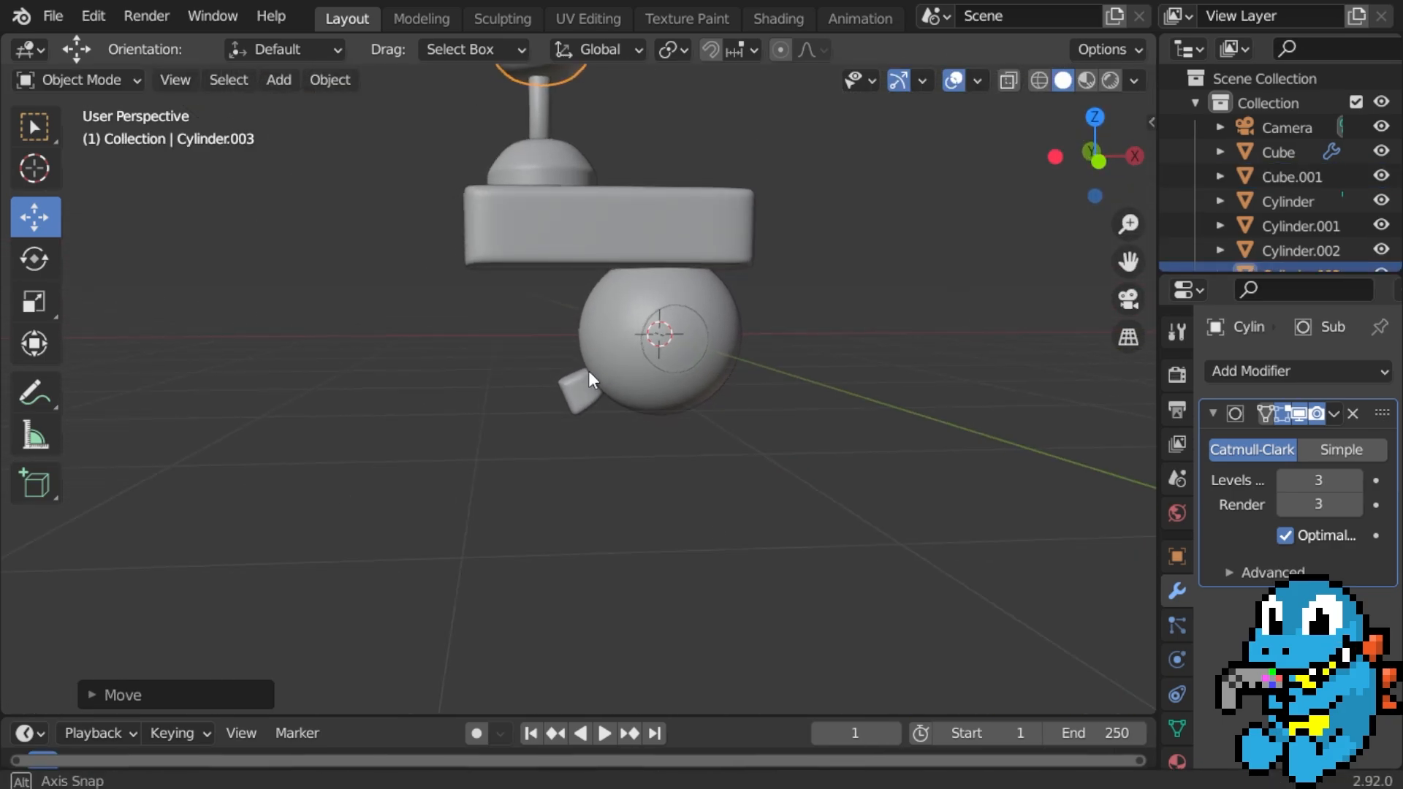
{"action": "key", "text": "shift+a"}
{"action": "mouse_move", "coordinate": [557, 294]}
{"action": "left_click", "coordinate": [720, 316]}
{"action": "key", "text": "g"}
{"action": "key", "text": "z"}
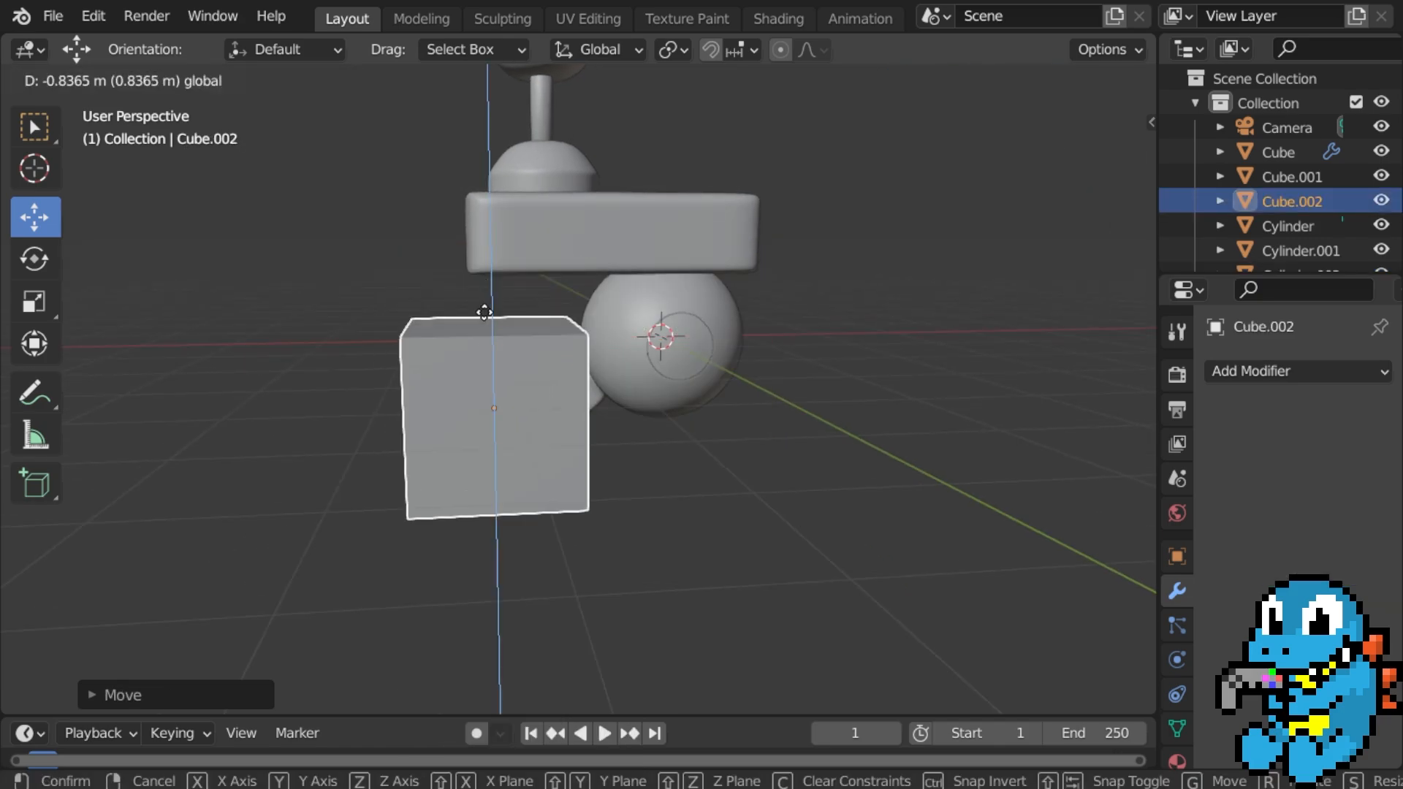
{"action": "left_click_drag", "start_coordinate": [484, 313], "coordinate": [483, 413]}
Adjust the large cube's position along X and Z so it meets the small block's outer end.
{"action": "scroll", "coordinate": [475, 406], "scroll_direction": "up", "scroll_amount": 4}
{"action": "mouse_move", "coordinate": [475, 405]}
{"action": "middle_mouse_down"}
{"action": "mouse_move", "coordinate": [383, 358]}
{"action": "mouse_move", "coordinate": [475, 395]}
{"action": "middle_mouse_up"}
{"action": "scroll", "coordinate": [475, 394], "scroll_direction": "down", "scroll_amount": 4}
{"action": "left_click_drag", "start_coordinate": [555, 508], "coordinate": [571, 509]}
{"action": "left_click_drag", "start_coordinate": [485, 422], "coordinate": [485, 376]}
{"action": "scroll", "coordinate": [506, 361], "scroll_direction": "up", "scroll_amount": 4}
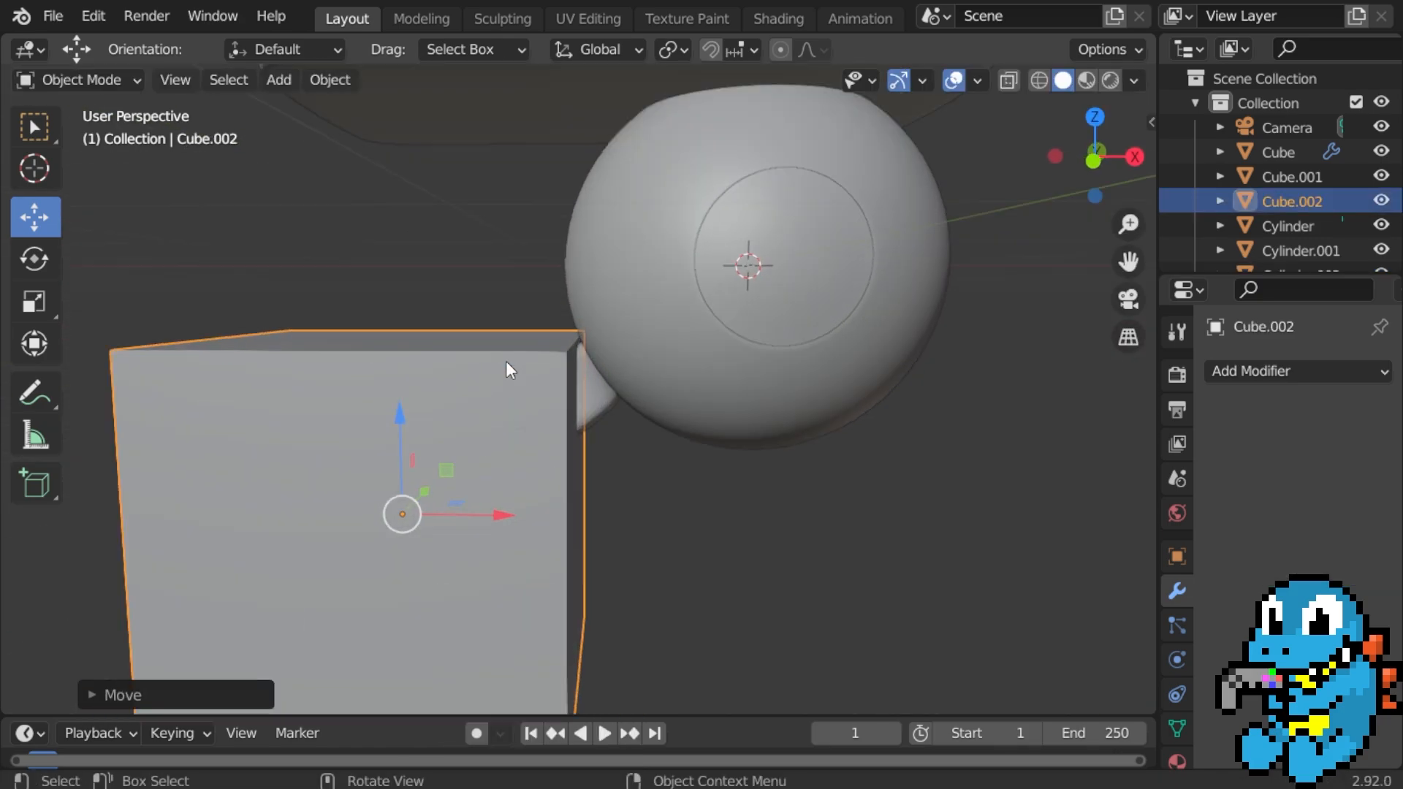
{"action": "scroll", "coordinate": [506, 361], "scroll_direction": "down", "scroll_amount": 3}
{"action": "middle_click_drag", "start_coordinate": [551, 358], "coordinate": [558, 359]}
{"action": "left_click_drag", "start_coordinate": [557, 475], "coordinate": [525, 473]}
{"action": "scroll", "coordinate": [577, 395], "scroll_direction": "up", "scroll_amount": 3}
Rotate the small connector block and move it so it bridges the sphere and the large cube.
{"action": "left_click", "coordinate": [580, 392]}
{"action": "key", "text": "r"}
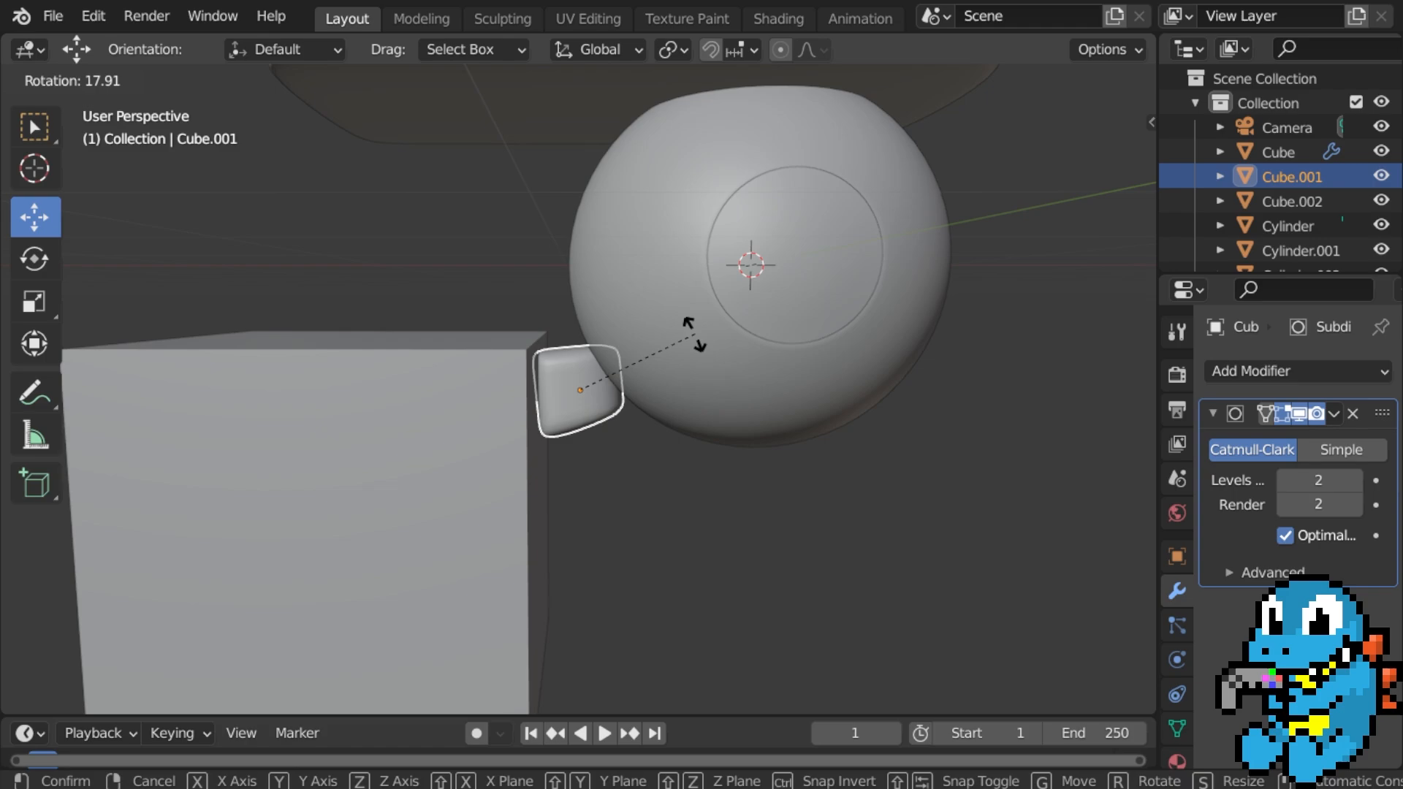
{"action": "left_click", "coordinate": [693, 333]}
{"action": "key", "text": "g"}
{"action": "key", "text": "z"}
{"action": "left_click_drag", "start_coordinate": [576, 282], "coordinate": [577, 284]}
{"action": "key", "text": "r"}
{"action": "left_click", "coordinate": [695, 262]}
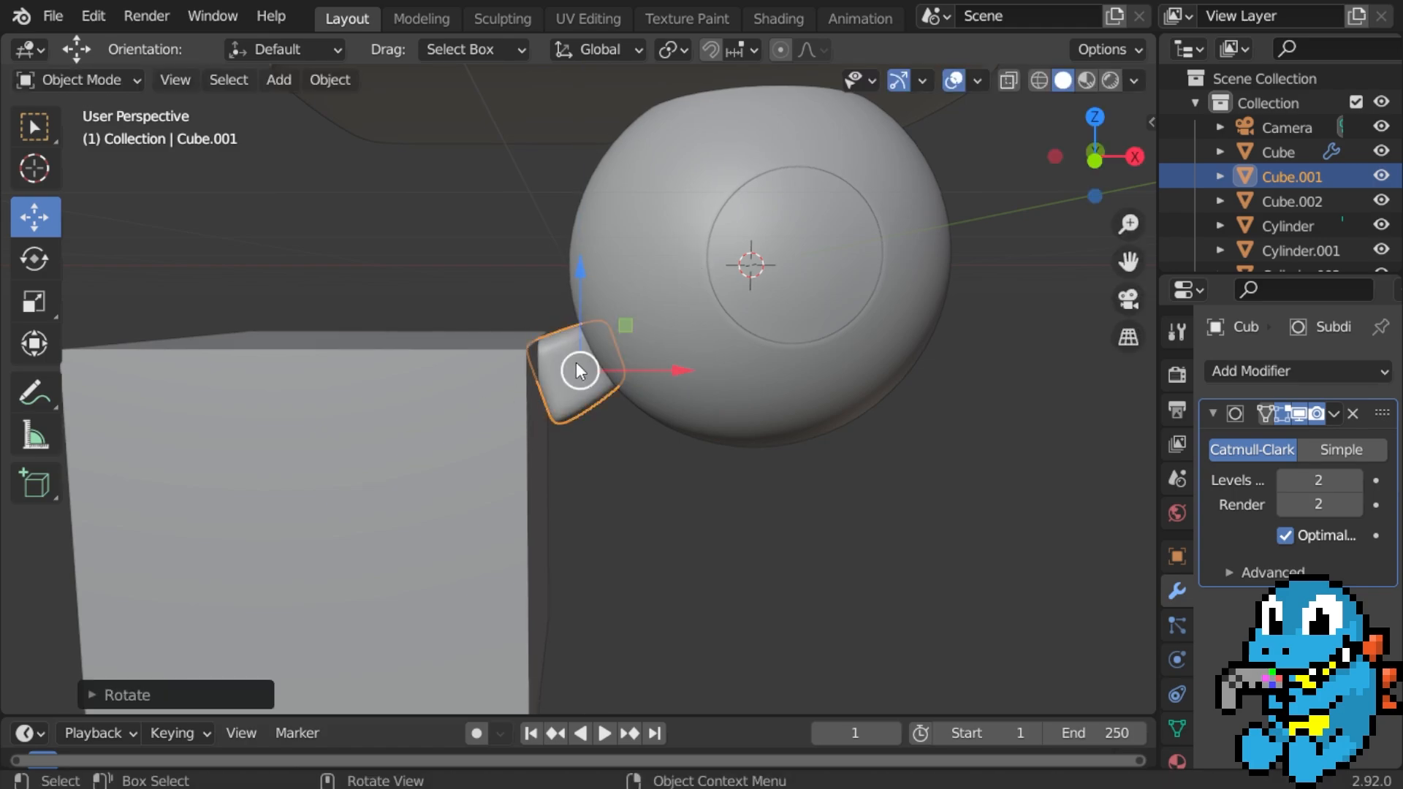
{"action": "key", "text": "g"}
{"action": "left_click", "coordinate": [655, 329]}
Move the large cube to line up with the connector block's outer end.
{"action": "left_click", "coordinate": [514, 399]}
{"action": "key", "text": "g"}
{"action": "left_click", "coordinate": [509, 333]}
Scale the large cube down along Z and X with the Scale tool.
{"action": "scroll", "coordinate": [511, 330], "scroll_direction": "down", "scroll_amount": 4}
{"action": "middle_click_drag", "start_coordinate": [519, 327], "coordinate": [530, 329]}
{"action": "left_click", "coordinate": [34, 301]}
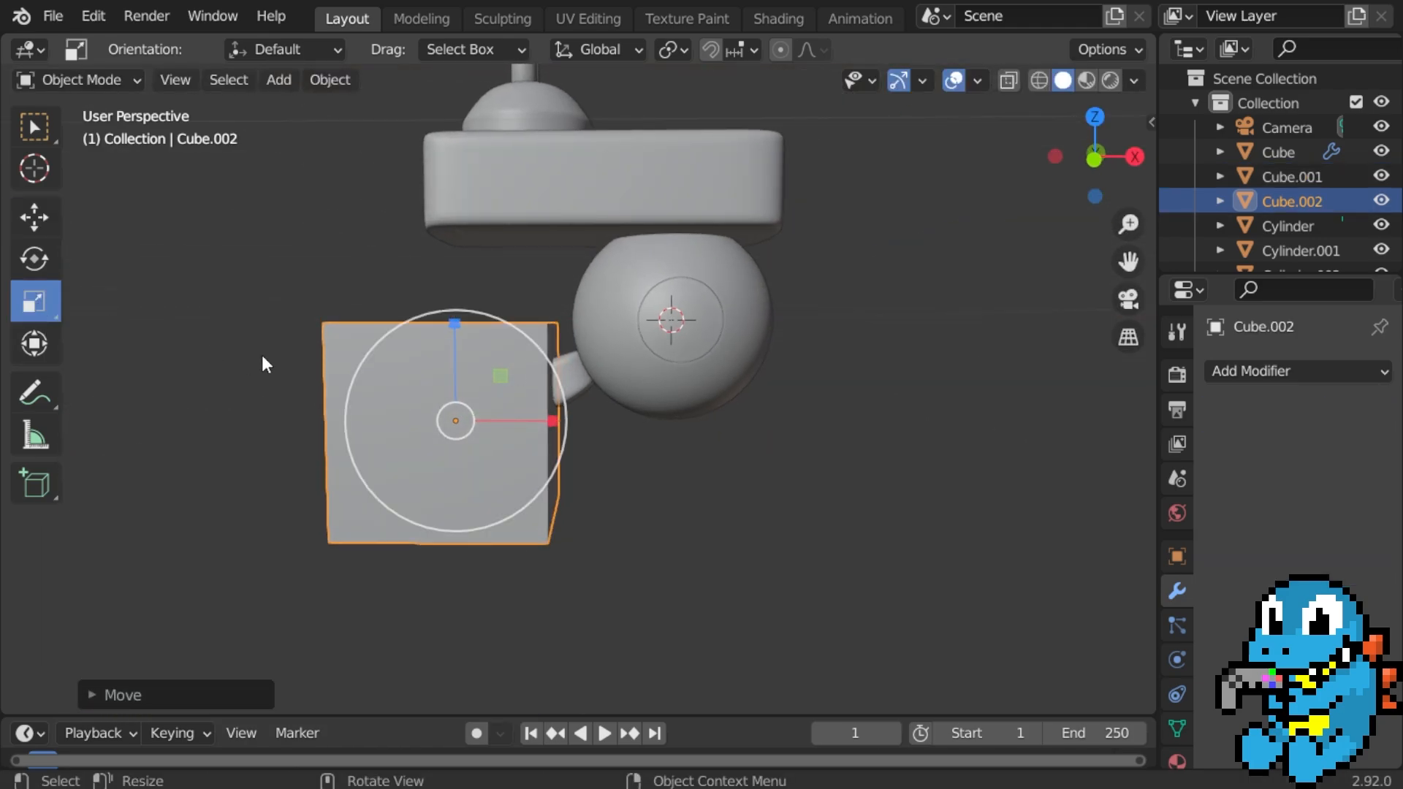
{"action": "middle_click_drag", "start_coordinate": [278, 354], "coordinate": [409, 356]}
{"action": "left_click_drag", "start_coordinate": [590, 350], "coordinate": [593, 390]}
{"action": "middle_click_drag", "start_coordinate": [593, 390], "coordinate": [482, 402]}
{"action": "left_click_drag", "start_coordinate": [554, 416], "coordinate": [501, 417]}
Reposition the flattened block against the connector beside the sphere.
{"action": "middle_click_drag", "start_coordinate": [505, 419], "coordinate": [635, 388]}
{"action": "scroll", "coordinate": [383, 412], "scroll_direction": "up", "scroll_amount": 3}
{"action": "scroll", "coordinate": [382, 412], "scroll_direction": "down", "scroll_amount": 3}
{"action": "key", "text": "g"}
{"action": "left_click", "coordinate": [575, 367]}
{"action": "scroll", "coordinate": [643, 366], "scroll_direction": "up", "scroll_amount": 2}
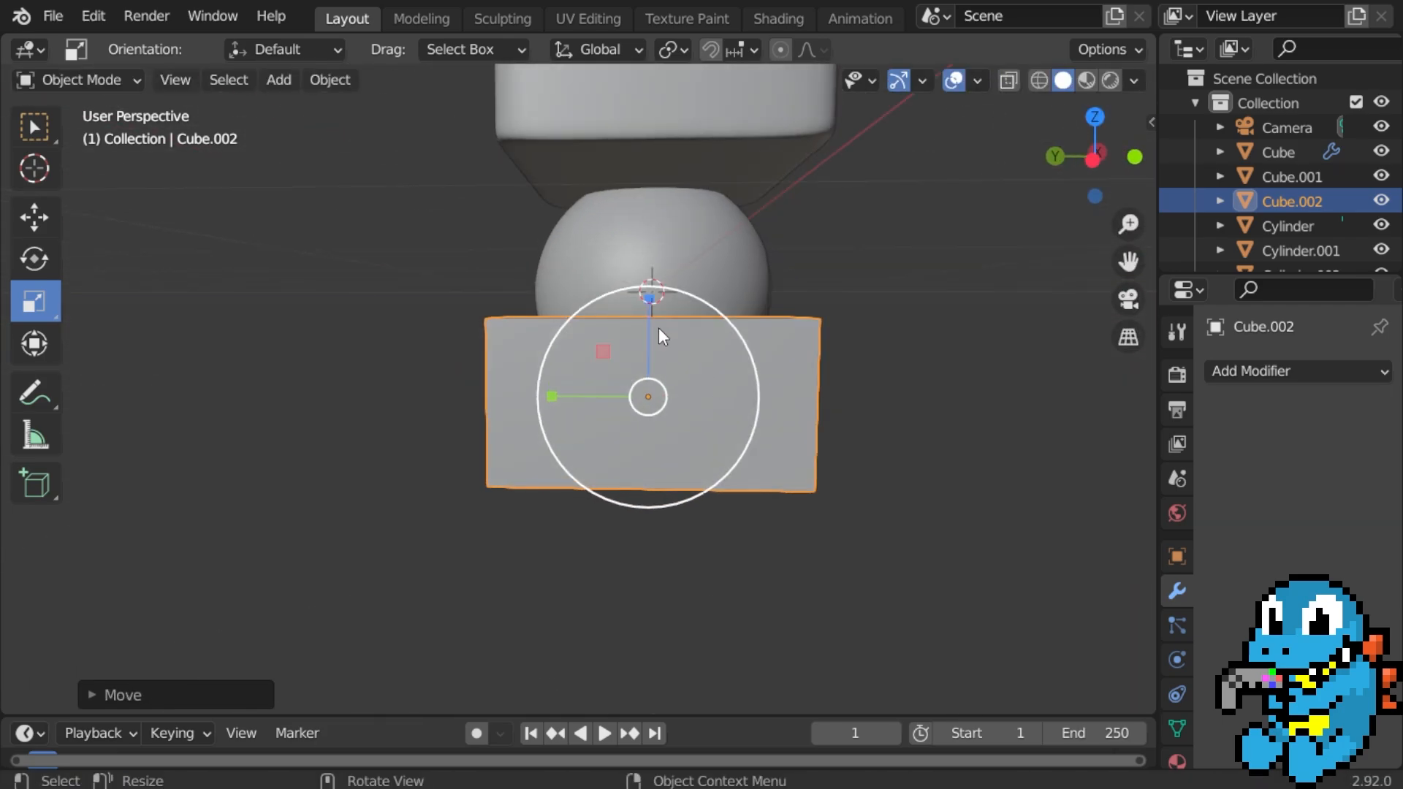
Reduce the block's height along Z and its depth along X further.
{"action": "left_click_drag", "start_coordinate": [652, 304], "coordinate": [652, 331]}
{"action": "middle_click_drag", "start_coordinate": [592, 341], "coordinate": [376, 340]}
{"action": "left_click_drag", "start_coordinate": [582, 387], "coordinate": [555, 386]}
Move the reduced block back against the connector, and increase its height slightly along Z.
{"action": "middle_click_drag", "start_coordinate": [464, 435], "coordinate": [409, 322]}
{"action": "key", "text": "g"}
{"action": "left_click", "coordinate": [465, 393]}
{"action": "left_click_drag", "start_coordinate": [519, 283], "coordinate": [516, 256]}
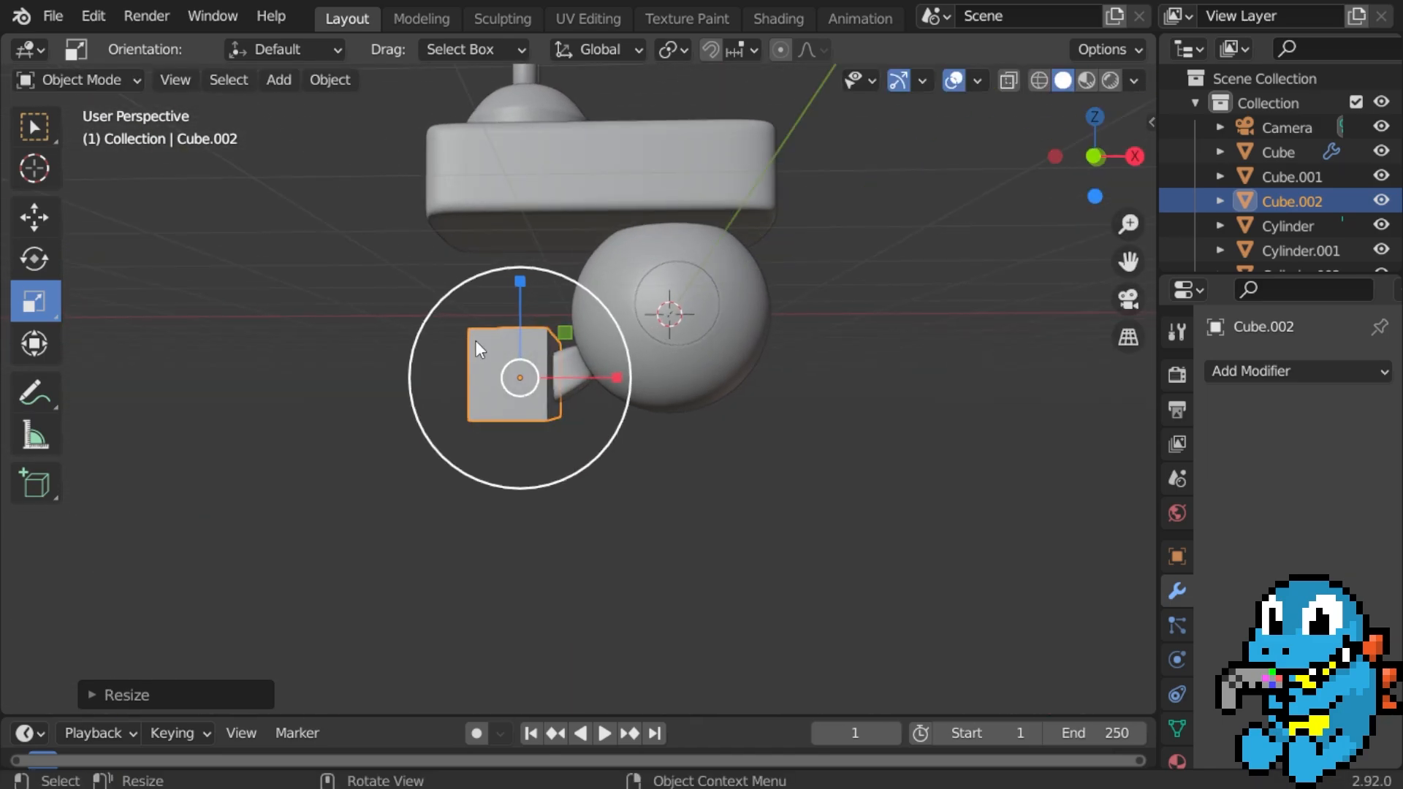
{"action": "left_click", "coordinate": [440, 376]}
{"action": "middle_click_drag", "start_coordinate": [440, 380], "coordinate": [572, 382]}
{"action": "left_click", "coordinate": [661, 387]}
{"action": "scroll", "coordinate": [703, 384], "scroll_direction": "down", "scroll_amount": 2}
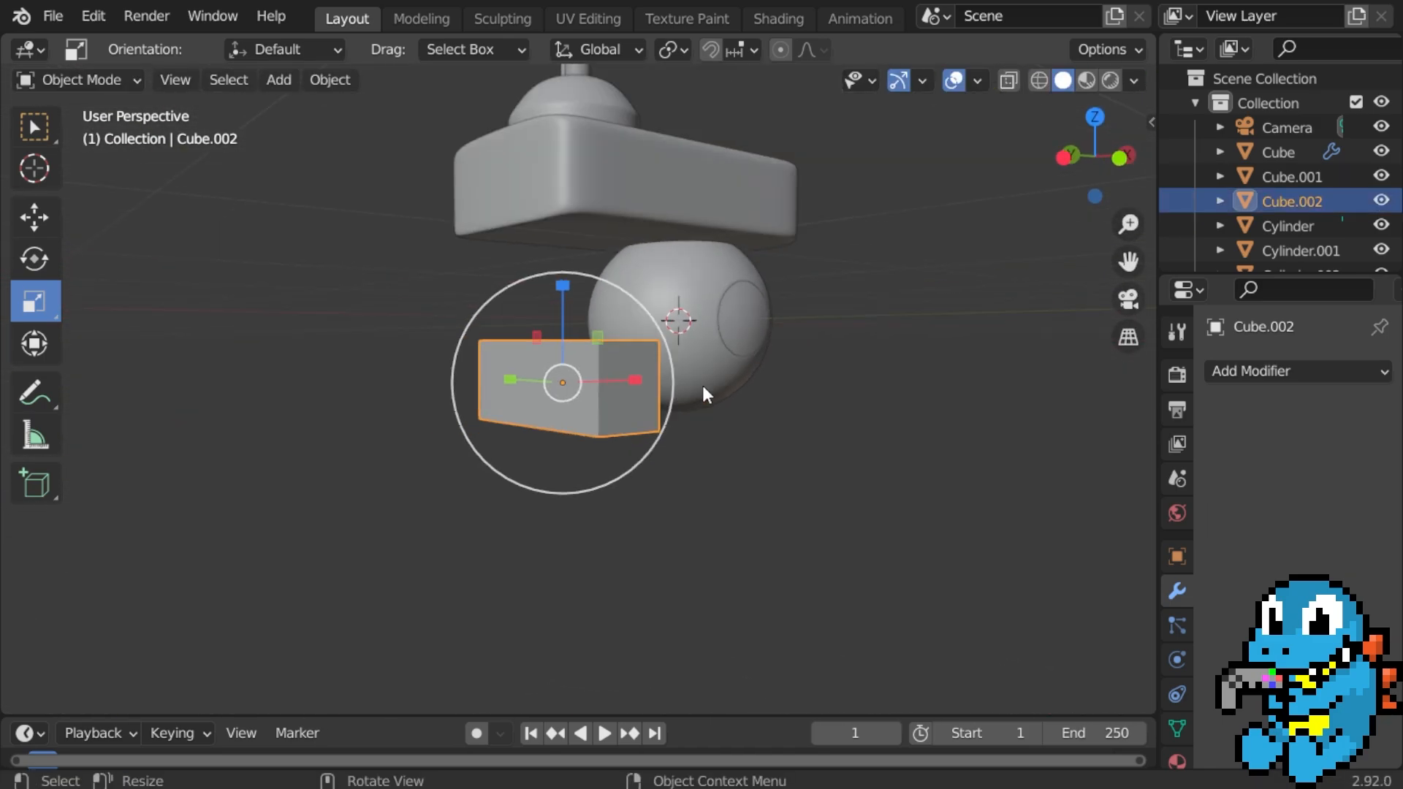
Add a default cylinder at the origin and try rotating it with the Rotate tool.
{"action": "middle_click_drag", "start_coordinate": [703, 384], "coordinate": [686, 370]}
{"action": "scroll", "coordinate": [696, 376], "scroll_direction": "down", "scroll_amount": 2}
{"action": "key", "text": "shift+a"}
{"action": "mouse_move", "coordinate": [673, 297]}
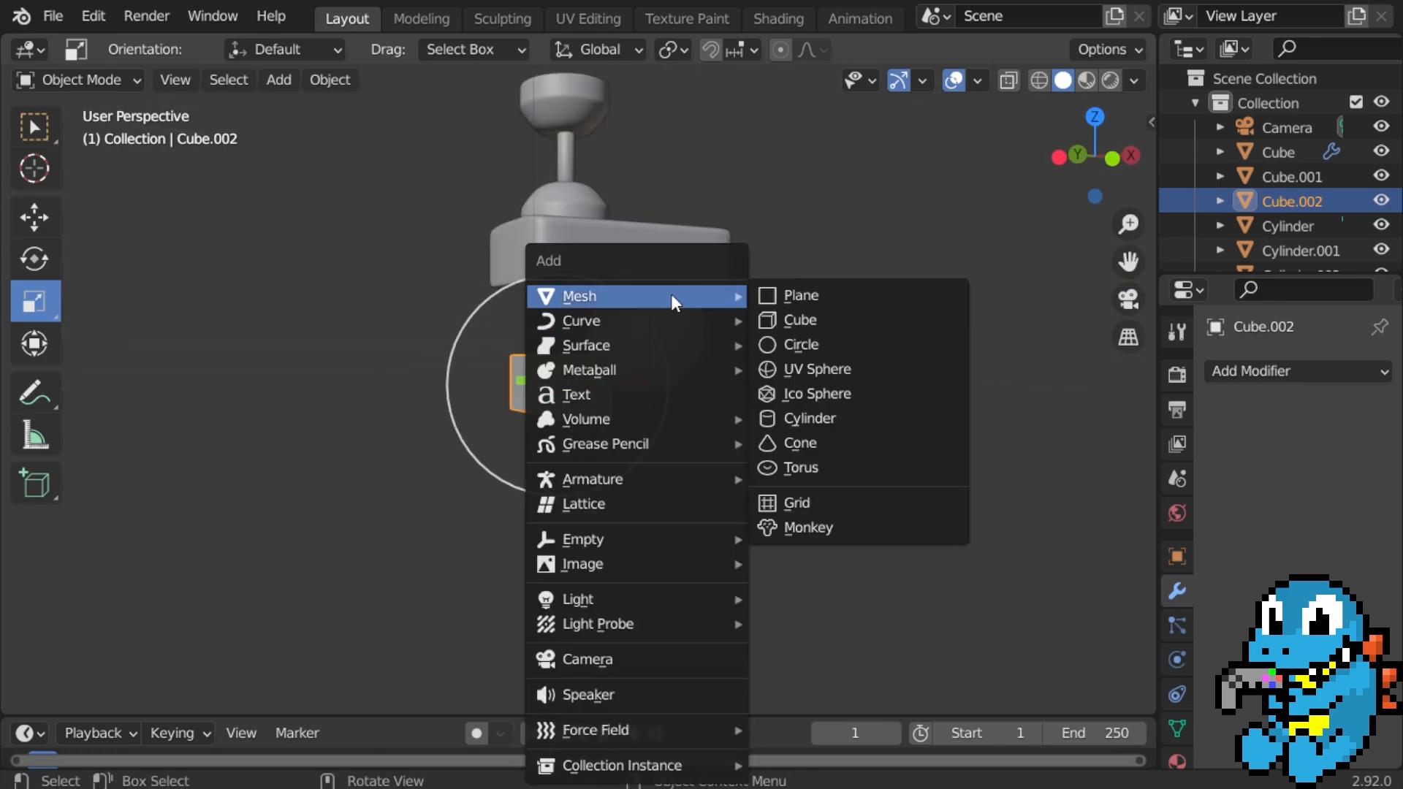
{"action": "left_click", "coordinate": [847, 420]}
{"action": "key", "text": "n"}
{"action": "key", "text": "shift+space"}
{"action": "key", "text": "r"}
{"action": "scroll", "coordinate": [539, 347], "scroll_direction": "up", "scroll_amount": 2}
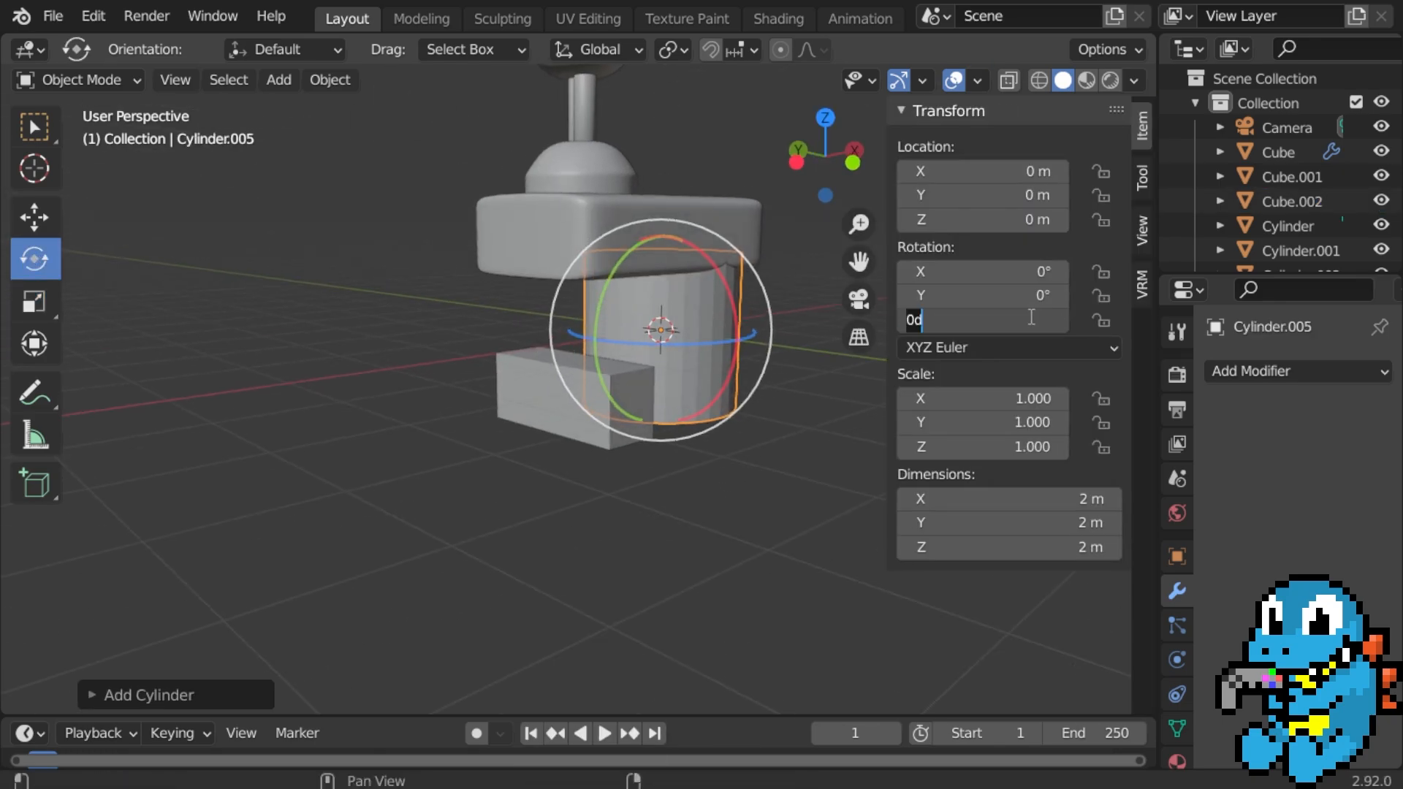
{"action": "scroll", "coordinate": [770, 329], "scroll_direction": "down", "scroll_amount": 3}
{"action": "middle_click_drag", "start_coordinate": [770, 329], "coordinate": [628, 329]}
{"action": "left_click_drag", "start_coordinate": [563, 349], "coordinate": [564, 372]}
{"action": "key", "text": "ctrl+z"}
{"action": "key", "text": "ctrl+z"}
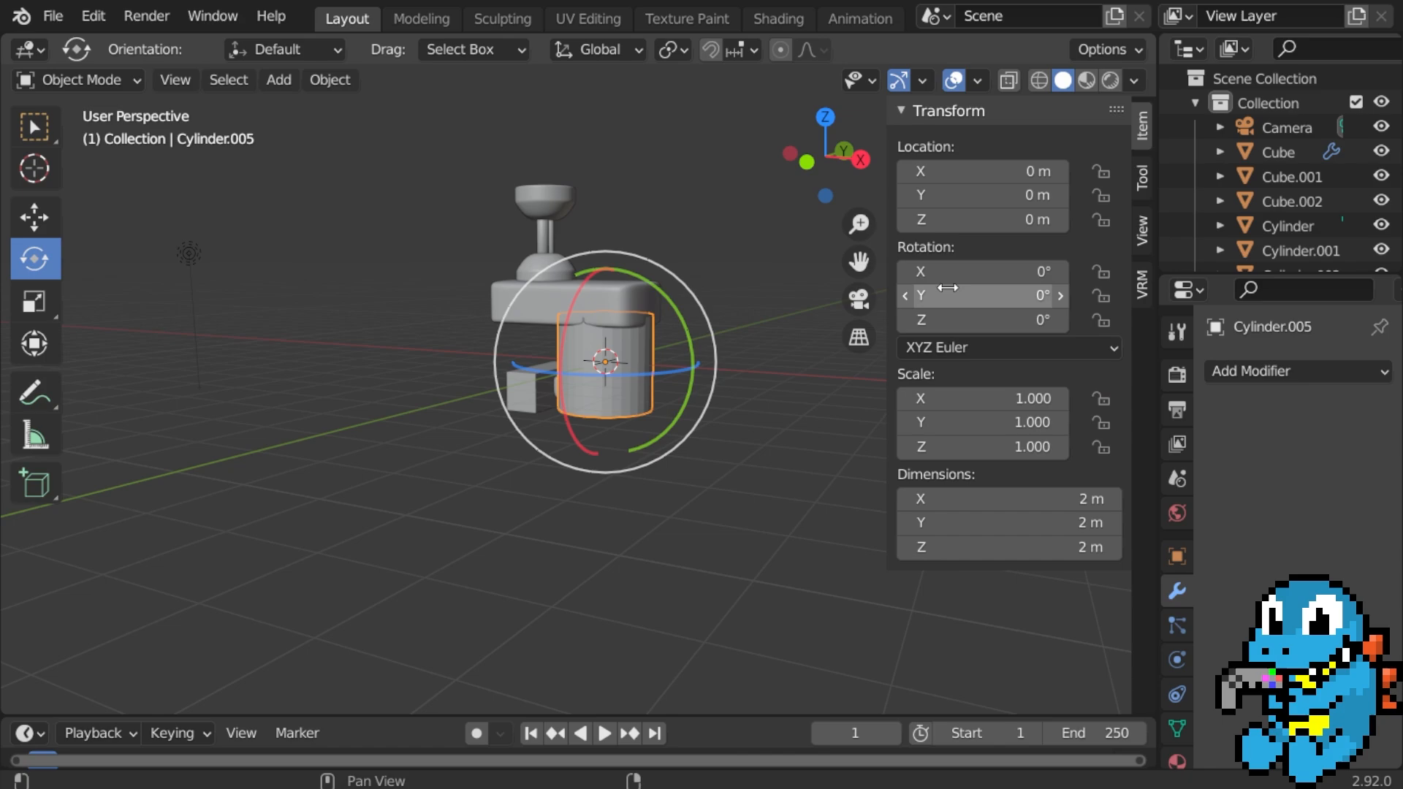
Try scaling the cylinder, rotated 90° about X, down to 0.622 and moving it beside the side block.
{"action": "key", "text": "s"}
{"action": "left_click", "coordinate": [695, 334]}
{"action": "middle_click_drag", "start_coordinate": [642, 333], "coordinate": [549, 326]}
{"action": "key", "text": "g"}
{"action": "left_click", "coordinate": [404, 349]}
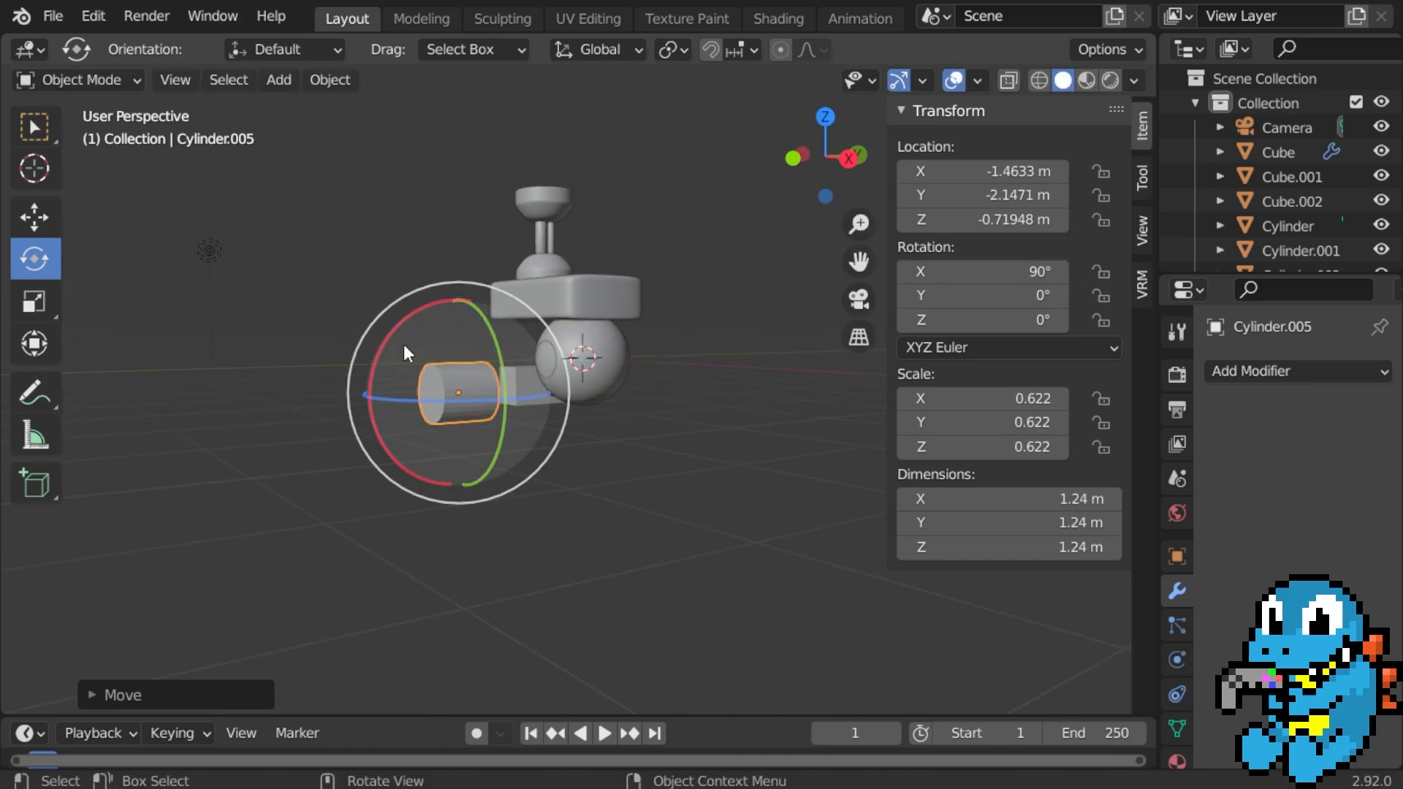
{"action": "middle_click_drag", "start_coordinate": [404, 349], "coordinate": [501, 383]}
Undo the new cylinder's placement, scaling and rotation back to before it was added.
{"action": "left_click", "coordinate": [226, 694]}
{"action": "left_click", "coordinate": [252, 539]}
{"action": "left_click", "coordinate": [491, 479]}
{"action": "middle_click_drag", "start_coordinate": [491, 479], "coordinate": [532, 451]}
{"action": "scroll", "coordinate": [529, 468], "scroll_direction": "down", "scroll_amount": 1}
{"action": "left_click", "coordinate": [531, 457]}
{"action": "scroll", "coordinate": [532, 450], "scroll_direction": "down", "scroll_amount": 2}
{"action": "key", "text": "ctrl+z"}
{"action": "key", "text": "ctrl+z"}
{"action": "key", "text": "ctrl+z"}
{"action": "key", "text": "ctrl+z"}
{"action": "key", "text": "ctrl+z"}
{"action": "key", "text": "ctrl+z"}
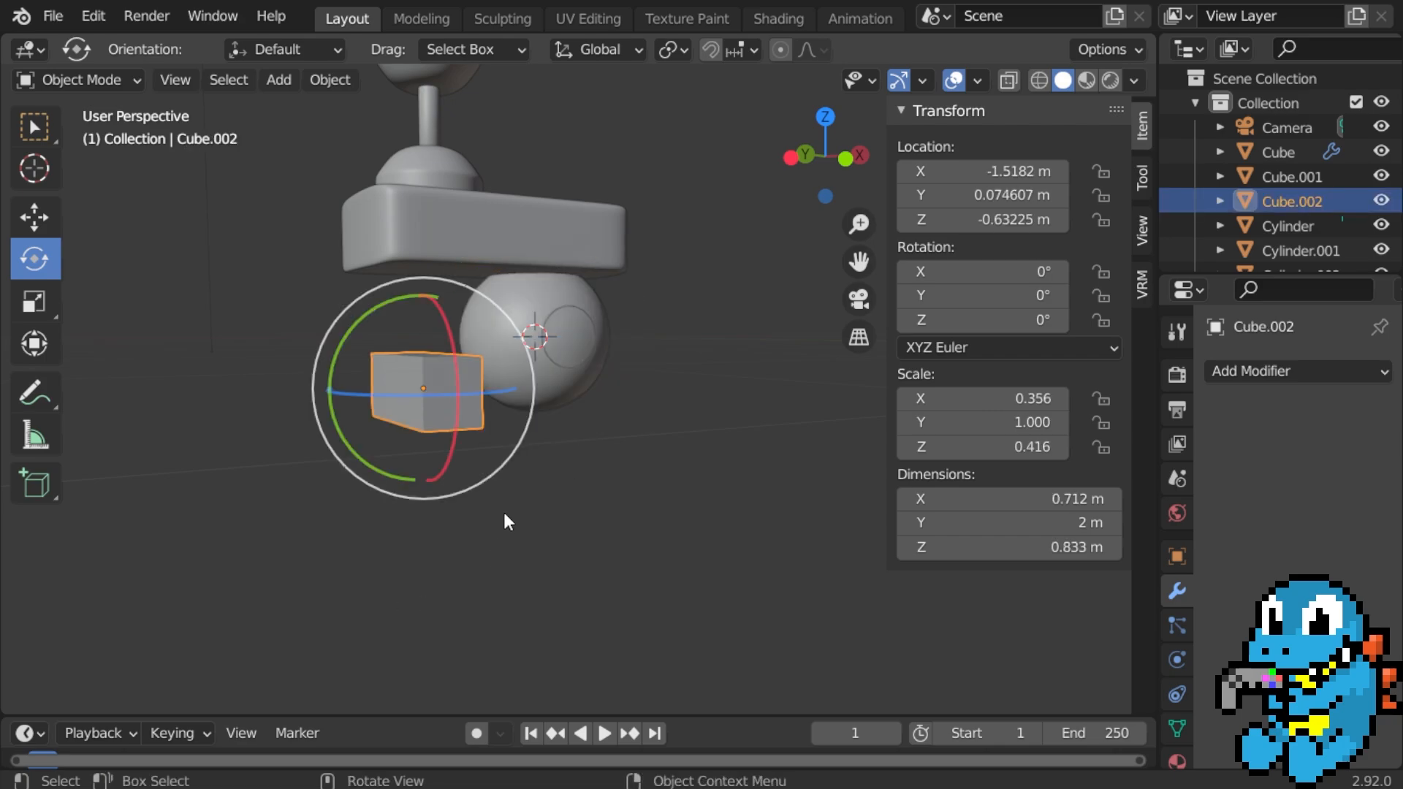
Add a cylinder with 8 vertices and set its X rotation to 90°.
{"action": "middle_click_drag", "start_coordinate": [503, 511], "coordinate": [476, 507]}
{"action": "key", "text": "shift+a"}
{"action": "mouse_move", "coordinate": [540, 297]}
{"action": "left_click", "coordinate": [687, 418]}
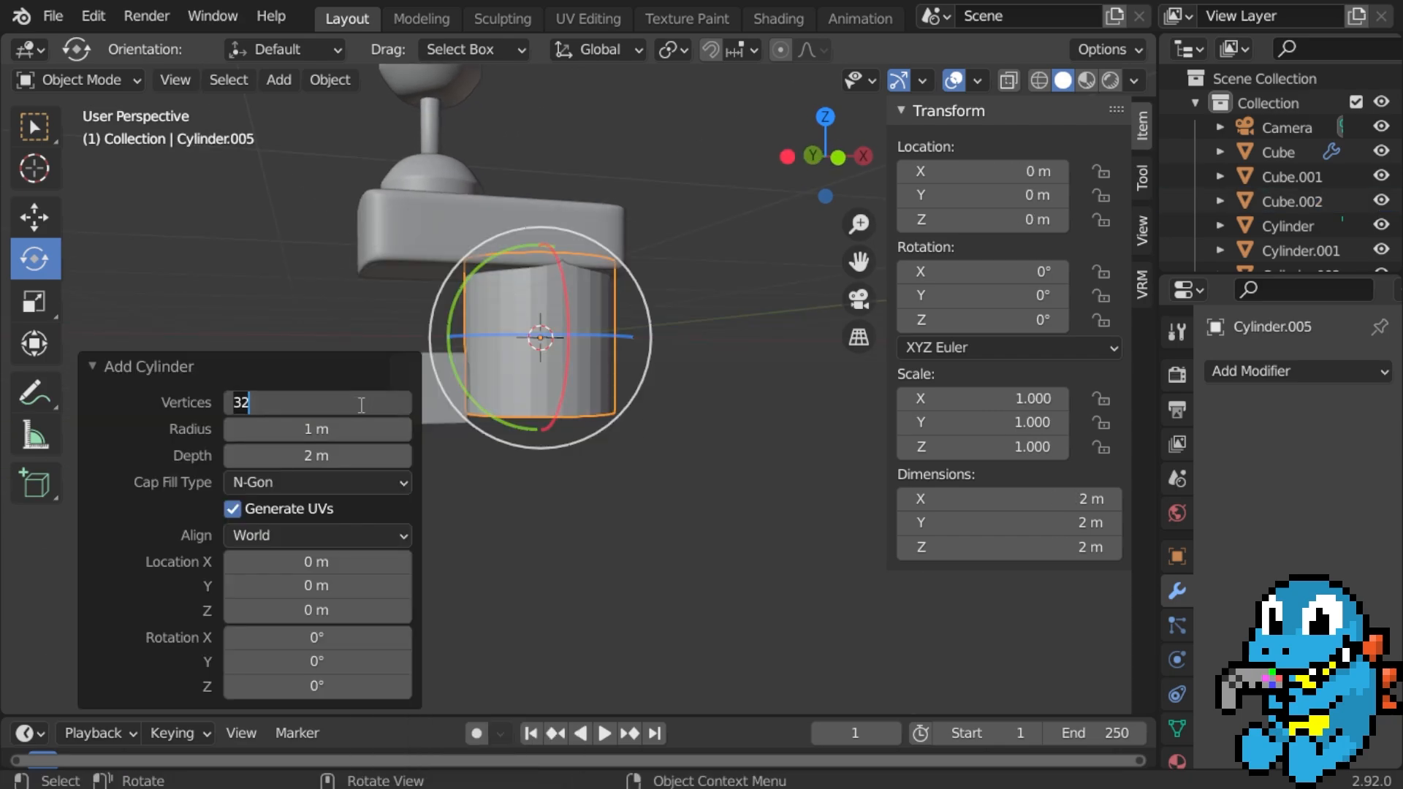
{"action": "middle_click_drag", "start_coordinate": [537, 343], "coordinate": [522, 399]}
{"action": "middle_click_drag", "start_coordinate": [601, 362], "coordinate": [641, 367]}
{"action": "left_click", "coordinate": [1041, 271]}
{"action": "type", "text": "90"}
{"action": "key", "text": "Return"}
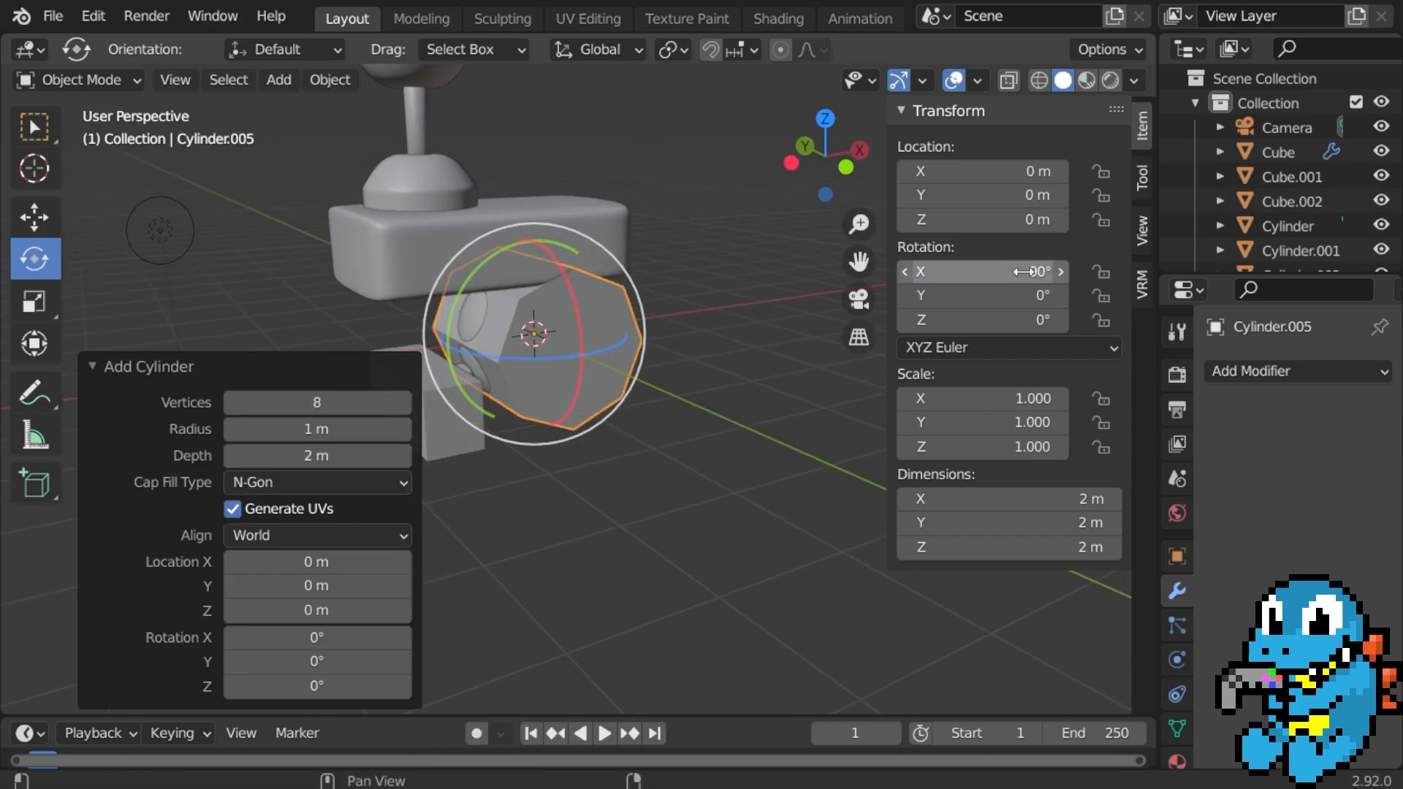
Move the octagonal cylinder from the origin to the side block beside the sphere.
{"action": "left_click", "coordinate": [278, 366]}
{"action": "middle_click_drag", "start_coordinate": [592, 422], "coordinate": [534, 377]}
{"action": "key", "text": "g"}
{"action": "left_click", "coordinate": [355, 337]}
{"action": "middle_click_drag", "start_coordinate": [467, 346], "coordinate": [648, 354]}
{"action": "key", "text": "n"}
{"action": "key", "text": "g"}
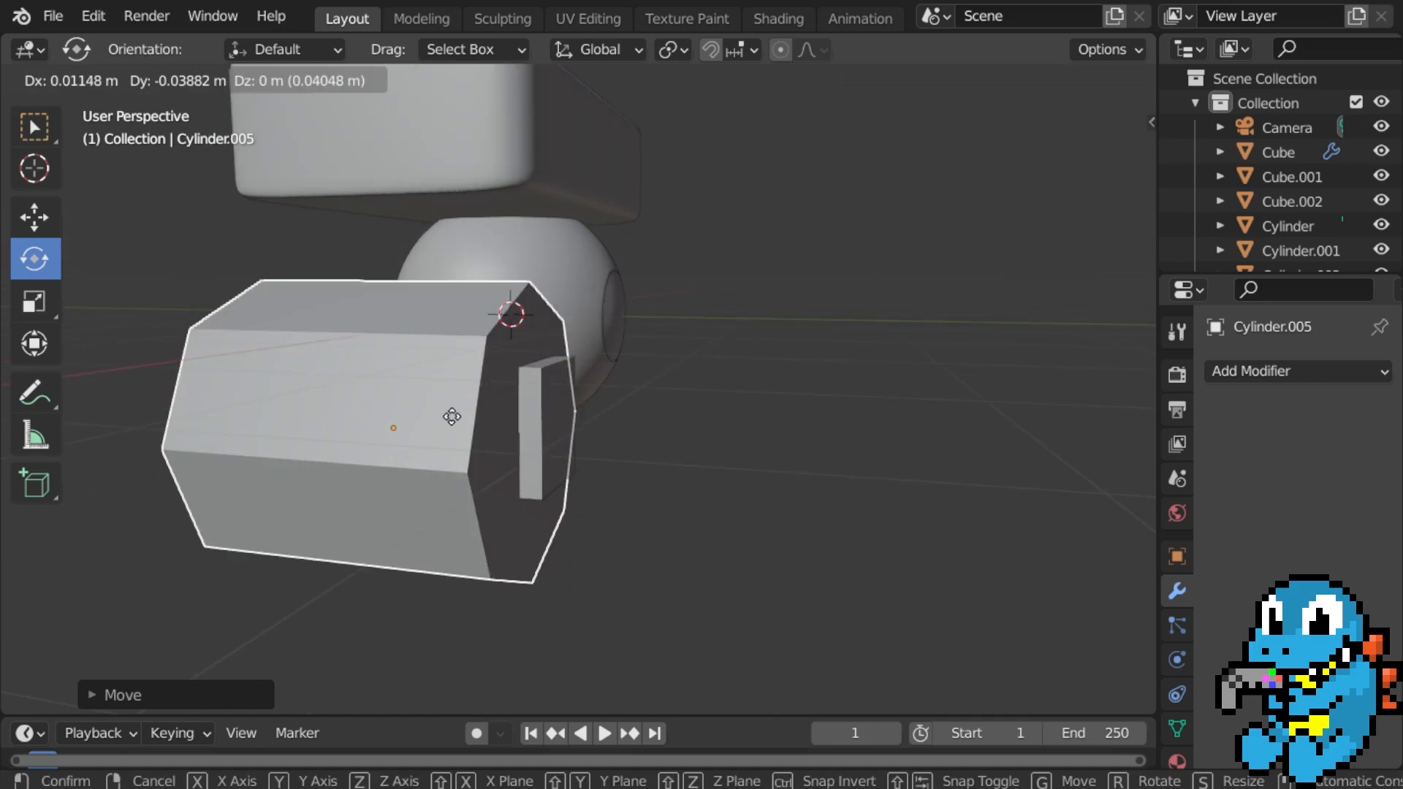
{"action": "left_click", "coordinate": [786, 418]}
Scale the octagonal cylinder down uniformly to suit the side block's end face.
{"action": "middle_click_drag", "start_coordinate": [848, 366], "coordinate": [686, 352]}
{"action": "key", "text": "s"}
{"action": "left_click", "coordinate": [541, 383]}
{"action": "middle_click_drag", "start_coordinate": [409, 391], "coordinate": [716, 403]}
{"action": "scroll", "coordinate": [716, 404], "scroll_direction": "up", "scroll_amount": 3}
{"action": "middle_click_drag", "start_coordinate": [738, 402], "coordinate": [623, 372]}
{"action": "left_click", "coordinate": [643, 438]}
{"action": "key", "text": "s"}
{"action": "left_click", "coordinate": [504, 391]}
Move the octagonal cylinder over the side block's end face and adjust its position along X.
{"action": "mouse_move", "coordinate": [439, 401]}
{"action": "middle_mouse_down"}
{"action": "mouse_move", "coordinate": [554, 423]}
{"action": "mouse_move", "coordinate": [424, 399]}
{"action": "middle_mouse_up"}
{"action": "key", "text": "g"}
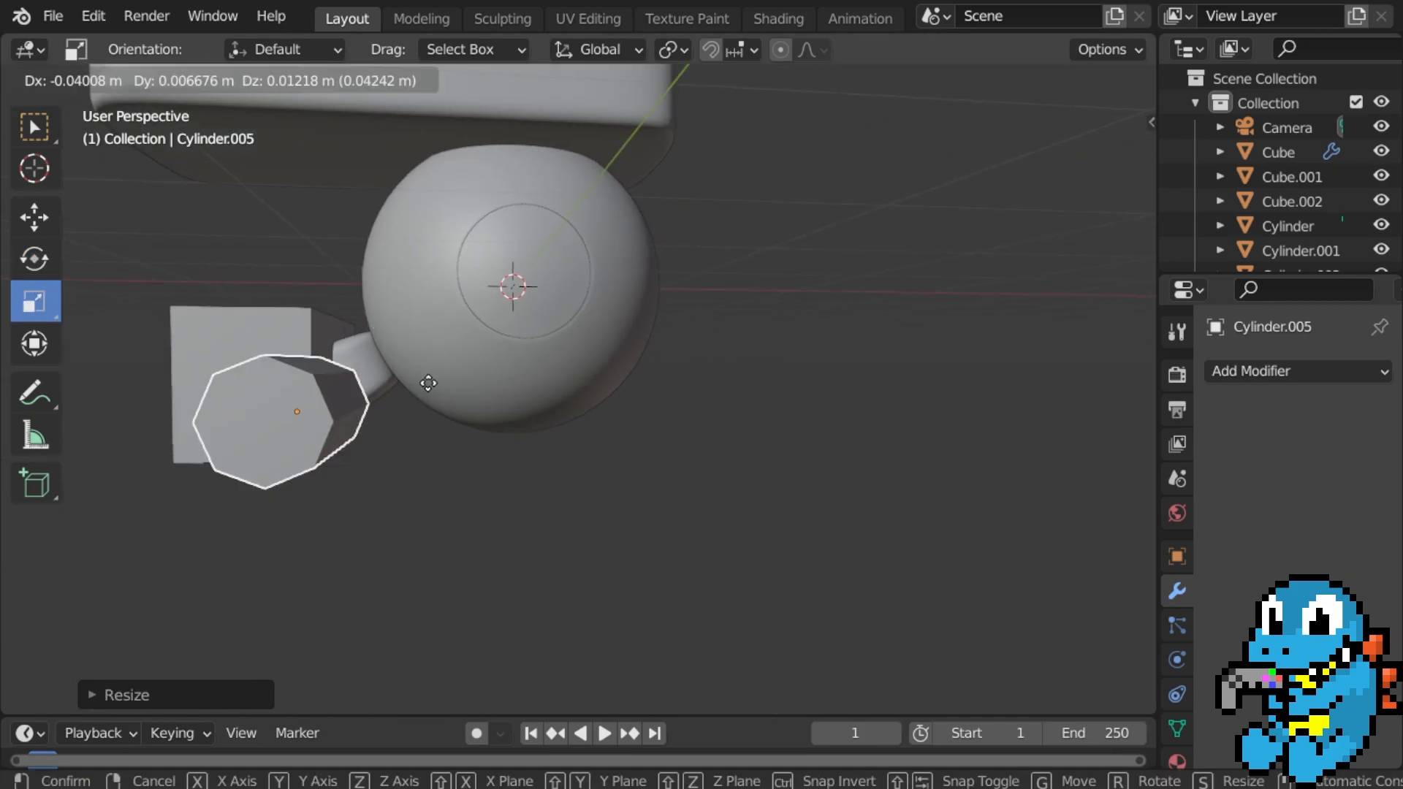
{"action": "left_click", "coordinate": [402, 381]}
{"action": "middle_click_drag", "start_coordinate": [570, 399], "coordinate": [493, 401]}
{"action": "scroll", "coordinate": [545, 391], "scroll_direction": "up", "scroll_amount": 3}
{"action": "scroll", "coordinate": [493, 400], "scroll_direction": "down", "scroll_amount": 3}
{"action": "left_click", "coordinate": [50, 228]}
{"action": "left_click_drag", "start_coordinate": [361, 404], "coordinate": [340, 401]}
Stretch the octagonal cylinder along Y into a longer barrel.
{"action": "middle_click_drag", "start_coordinate": [453, 398], "coordinate": [632, 453]}
{"action": "scroll", "coordinate": [632, 454], "scroll_direction": "down", "scroll_amount": 2}
{"action": "left_click_drag", "start_coordinate": [518, 441], "coordinate": [450, 439]}
{"action": "scroll", "coordinate": [650, 431], "scroll_direction": "up", "scroll_amount": 4}
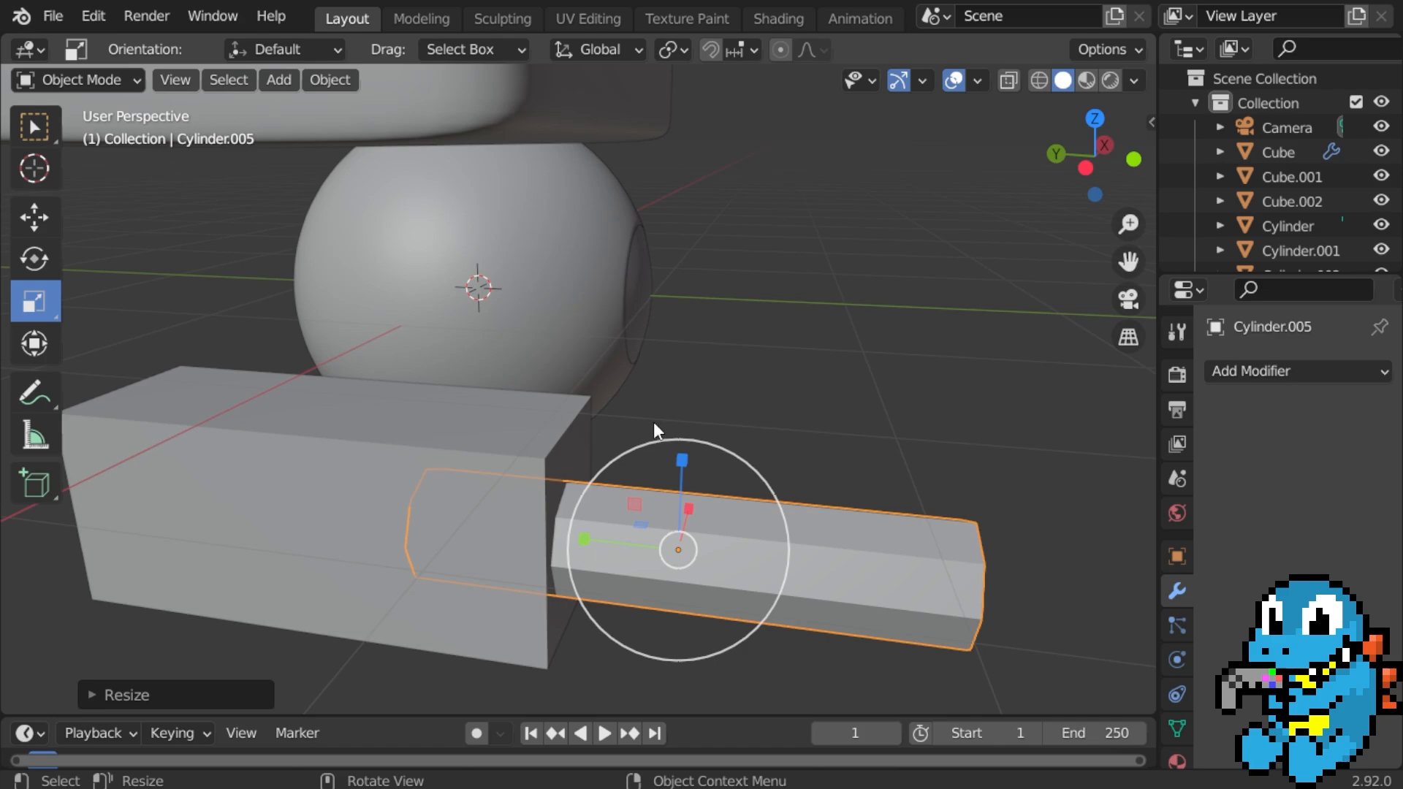
Slide the octagonal barrel along Y deeper into the side block and nudge it slightly along X.
{"action": "middle_click_drag", "start_coordinate": [840, 435], "coordinate": [848, 402]}
{"action": "left_click", "coordinate": [47, 227]}
{"action": "left_click_drag", "start_coordinate": [712, 410], "coordinate": [585, 410]}
{"action": "middle_click_drag", "start_coordinate": [585, 410], "coordinate": [374, 380]}
{"action": "scroll", "coordinate": [409, 383], "scroll_direction": "down", "scroll_amount": 2}
{"action": "left_click_drag", "start_coordinate": [561, 389], "coordinate": [567, 388]}
{"action": "scroll", "coordinate": [787, 417], "scroll_direction": "down", "scroll_amount": 1}
{"action": "middle_click_drag", "start_coordinate": [569, 389], "coordinate": [582, 344]}
Try rotating the side block and the octagonal barrel together.
{"action": "left_click", "coordinate": [787, 417]}
{"action": "scroll", "coordinate": [582, 344], "scroll_direction": "up", "scroll_amount": 2}
{"action": "left_click", "coordinate": [486, 352]}
{"action": "left_click", "coordinate": [443, 409], "text": "shift"}
{"action": "key", "text": "r"}
{"action": "left_click", "coordinate": [595, 191]}
{"action": "middle_click_drag", "start_coordinate": [596, 192], "coordinate": [541, 285]}
{"action": "scroll", "coordinate": [288, 257], "scroll_direction": "down", "scroll_amount": 6}
{"action": "scroll", "coordinate": [540, 284], "scroll_direction": "up", "scroll_amount": 5}
{"action": "middle_click_drag", "start_coordinate": [541, 285], "coordinate": [541, 314]}
{"action": "right_click", "coordinate": [537, 314]}
{"action": "left_click", "coordinate": [467, 351]}
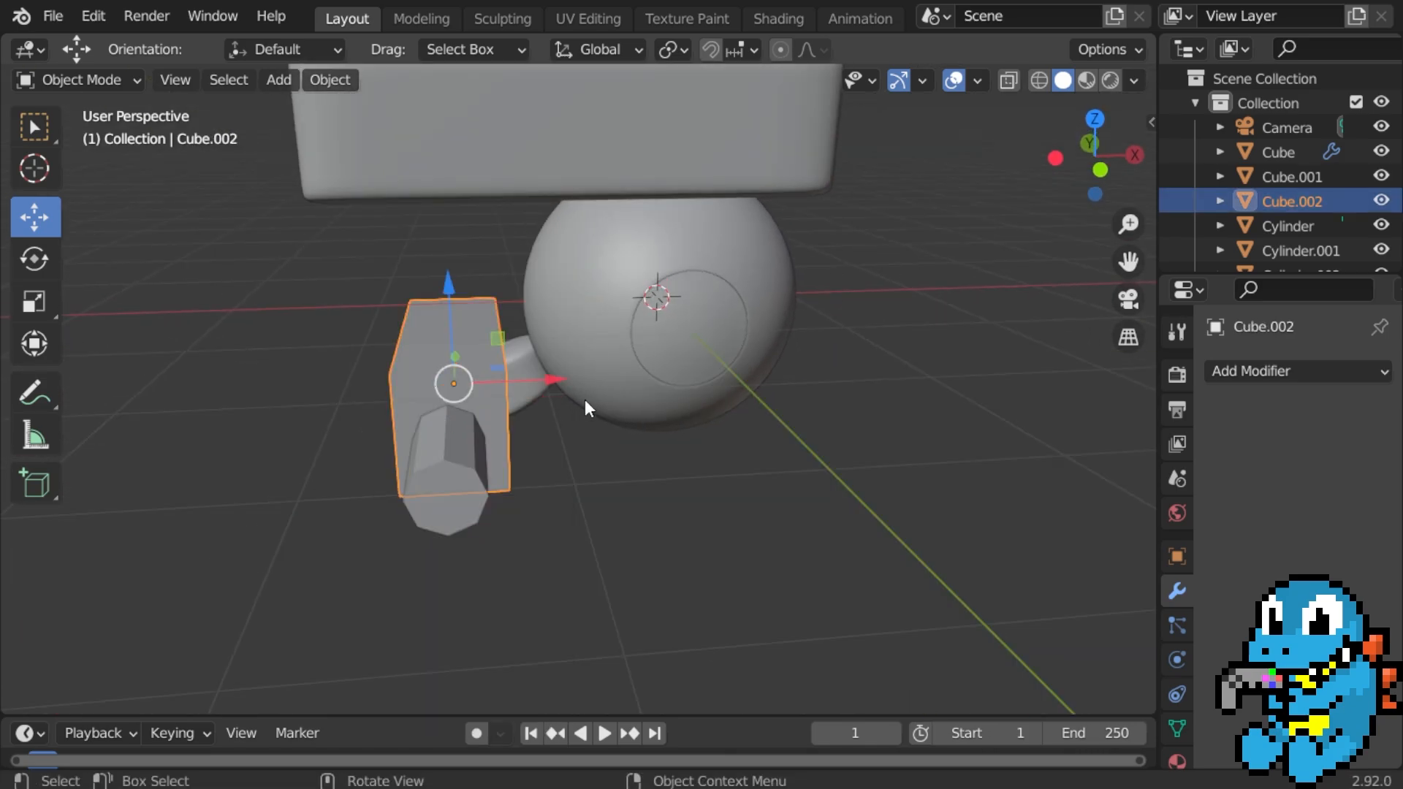
Extrude the barrel's front end face in place, scale it down into an inset, and delete the inner face.
{"action": "left_click", "coordinate": [449, 461]}
{"action": "middle_click_drag", "start_coordinate": [541, 395], "coordinate": [619, 375]}
{"action": "scroll", "coordinate": [620, 376], "scroll_direction": "up", "scroll_amount": 3}
{"action": "key", "text": "Tab"}
{"action": "left_click", "coordinate": [212, 81]}
{"action": "left_click", "coordinate": [600, 347]}
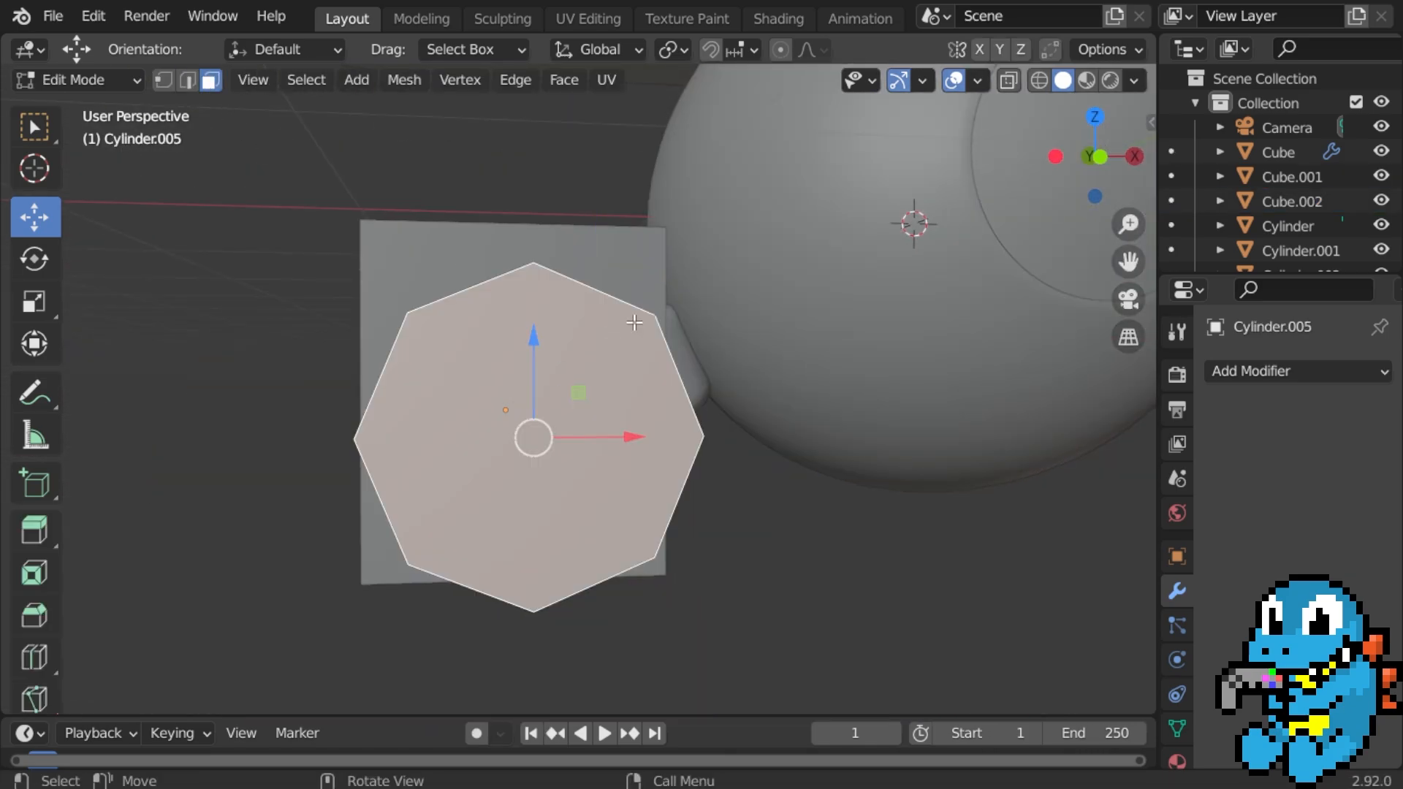
{"action": "key", "text": "e"}
{"action": "right_click", "coordinate": [778, 292]}
{"action": "key", "text": "s"}
{"action": "left_click", "coordinate": [688, 346]}
{"action": "key", "text": "x"}
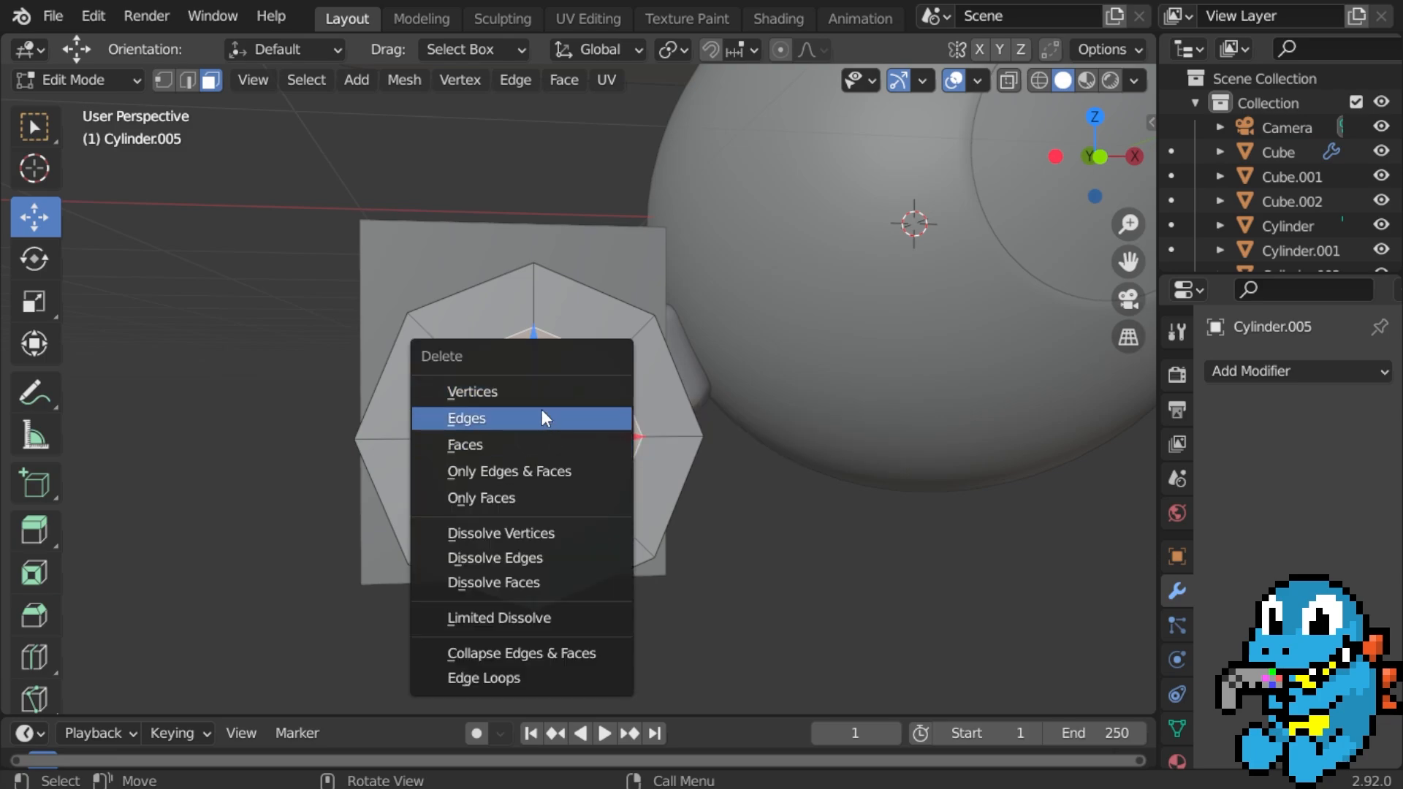
{"action": "left_click", "coordinate": [542, 444]}
Extrude the opening's edge loop along Y into the barrel to form a bore, and adjust its depth.
{"action": "middle_click_drag", "start_coordinate": [542, 444], "coordinate": [611, 385]}
{"action": "left_click", "coordinate": [794, 354], "text": "alt"}
{"action": "middle_click_drag", "start_coordinate": [794, 354], "coordinate": [726, 392]}
{"action": "key", "text": "e"}
{"action": "key", "text": "y"}
{"action": "left_click", "coordinate": [446, 494]}
{"action": "middle_click_drag", "start_coordinate": [445, 494], "coordinate": [329, 442]}
{"action": "middle_click_drag", "start_coordinate": [636, 432], "coordinate": [481, 467]}
{"action": "key", "text": "g"}
{"action": "key", "text": "y"}
{"action": "left_click", "coordinate": [394, 507]}
{"action": "key", "text": "Tab"}
{"action": "scroll", "coordinate": [481, 467], "scroll_direction": "down", "scroll_amount": 4}
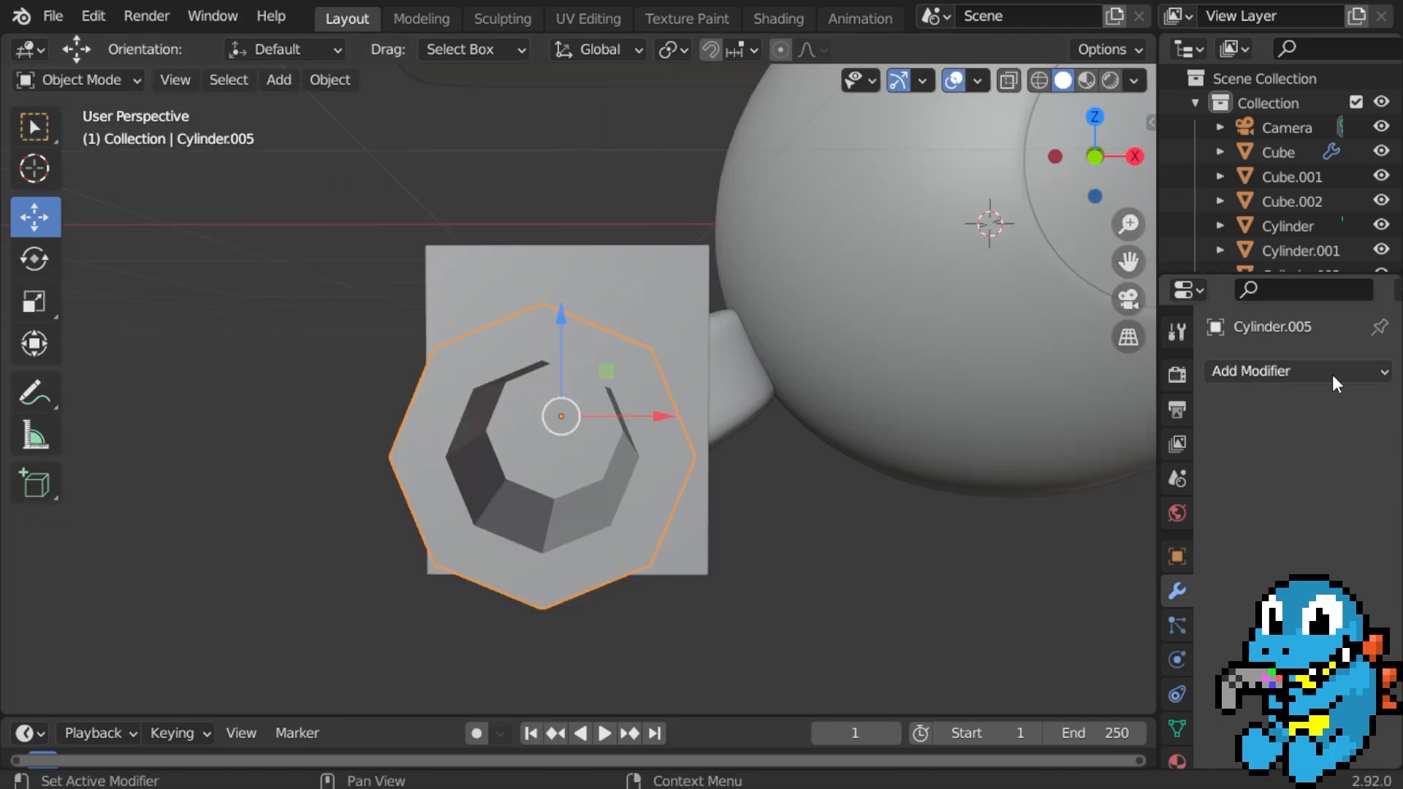
Add a Subdivision Surface modifier to the hollow barrel.
{"action": "left_click", "coordinate": [1332, 374]}
{"action": "scroll", "coordinate": [1006, 751], "scroll_direction": "down", "scroll_amount": 6}
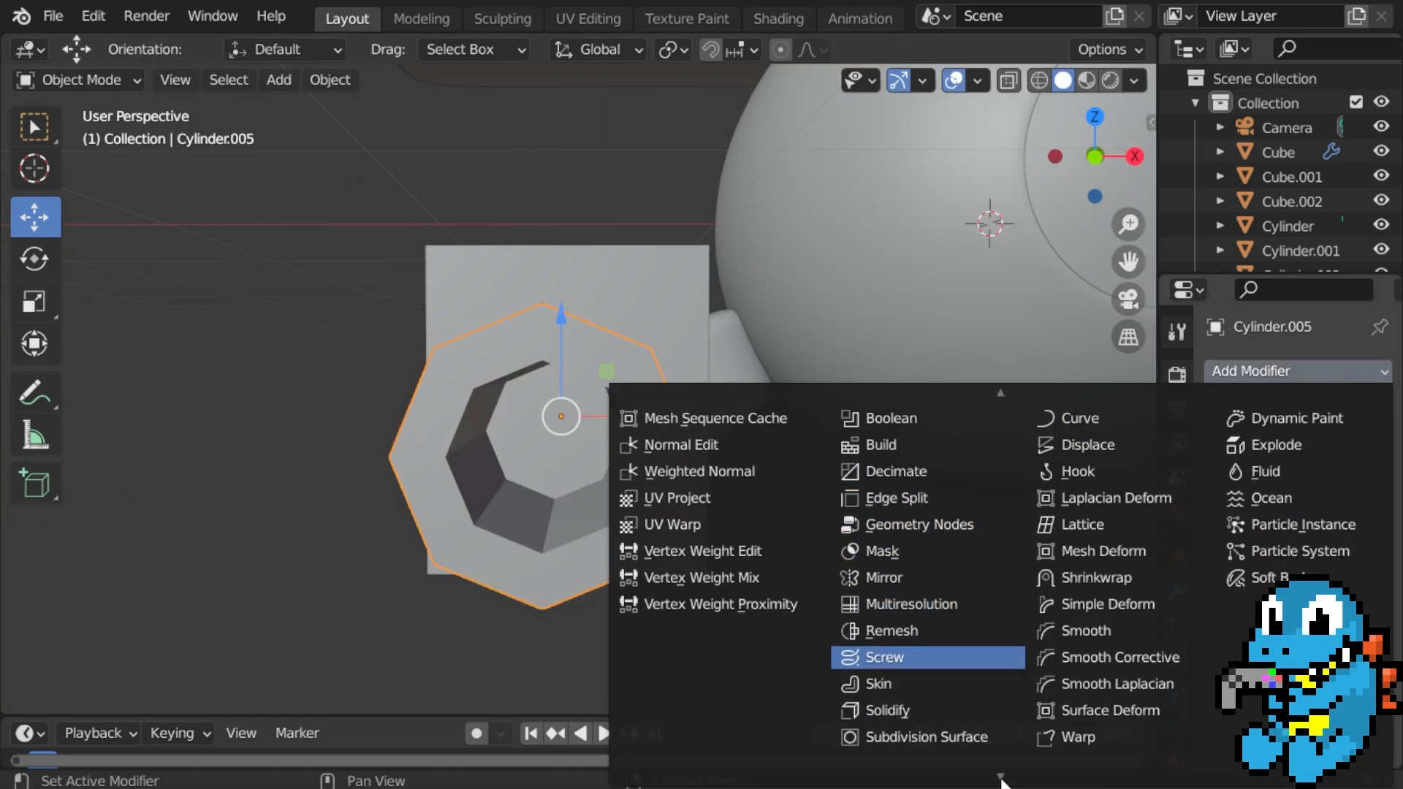
{"action": "left_click", "coordinate": [983, 658]}
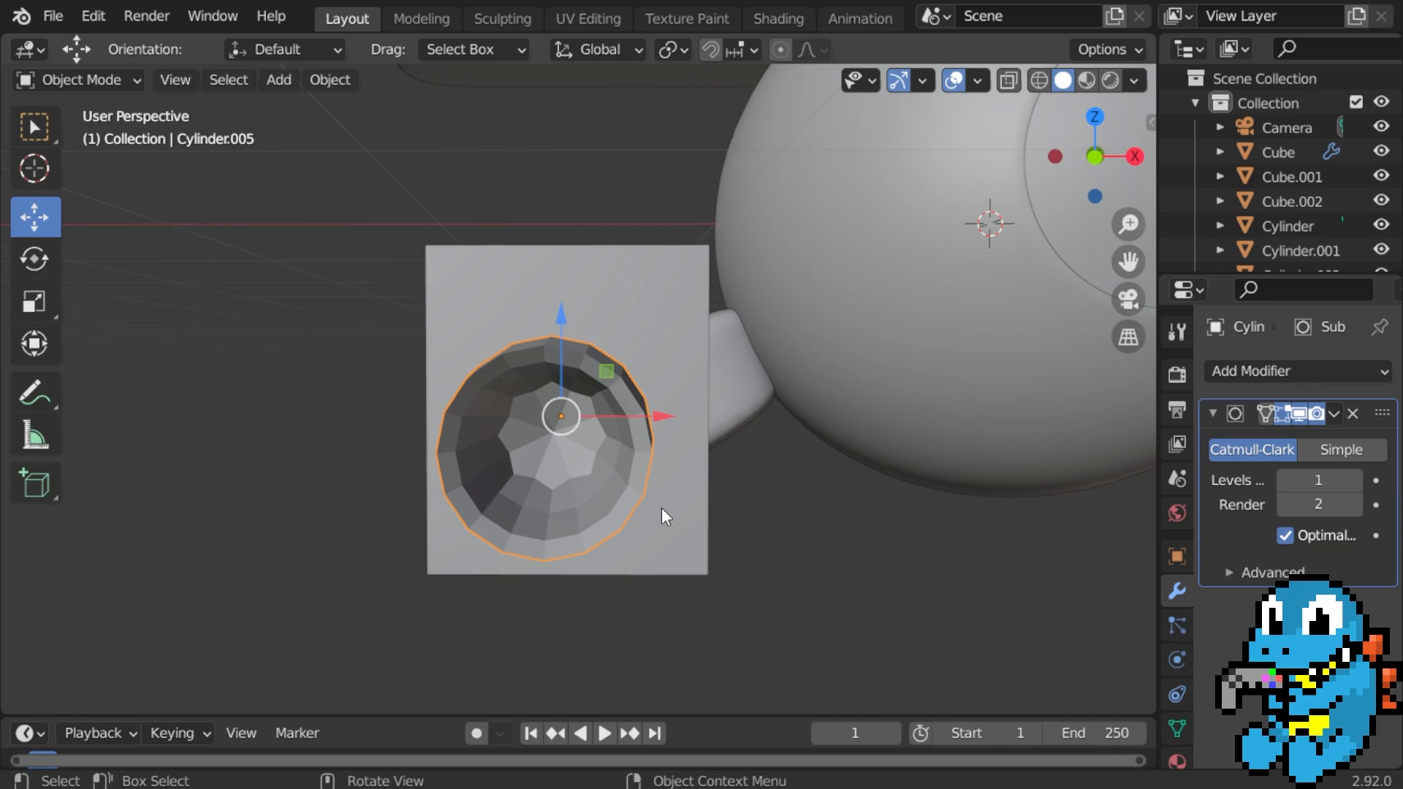
{"action": "middle_click_drag", "start_coordinate": [661, 517], "coordinate": [748, 480]}
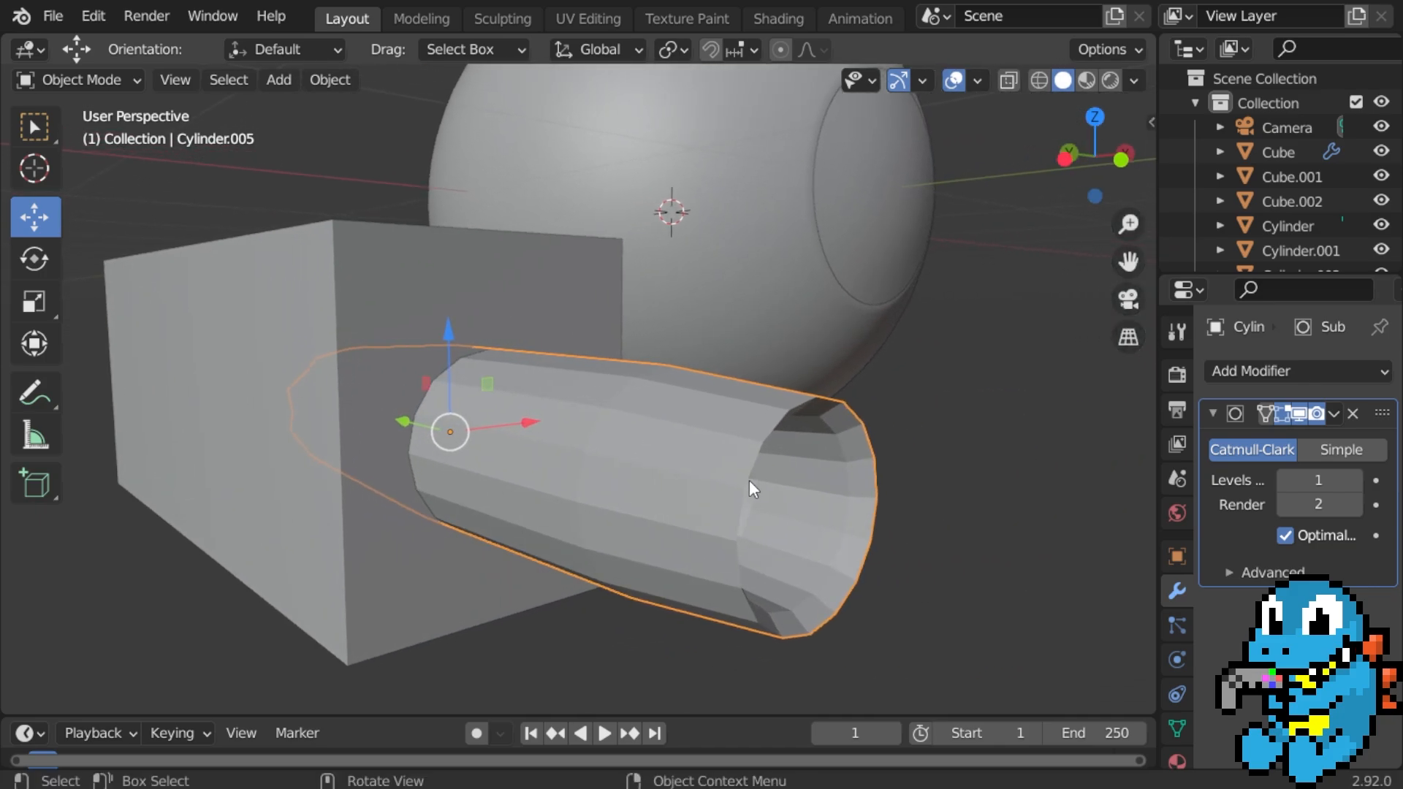
Cut one edge loop around the barrel's outer front rim and another just inside the bore's opening.
{"action": "key", "text": "Tab"}
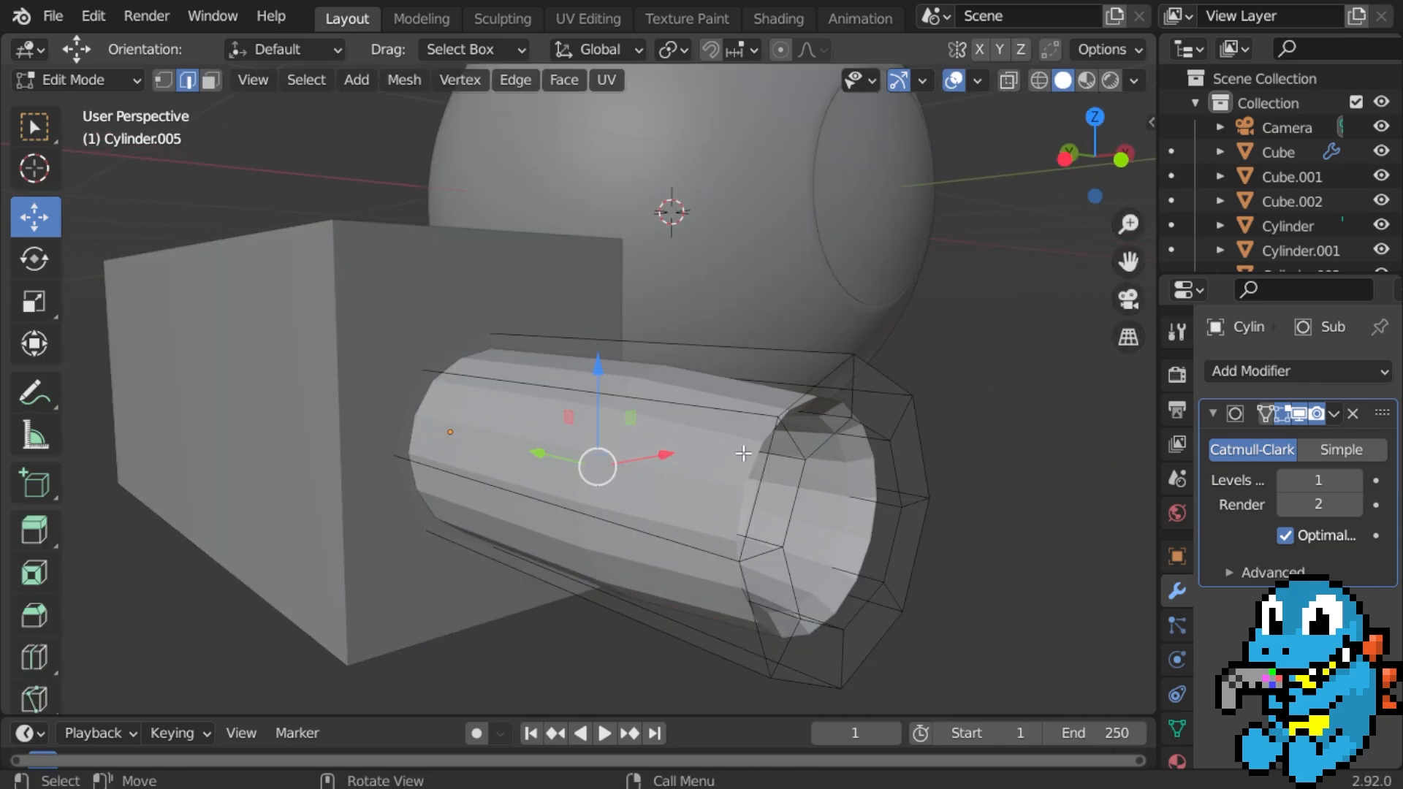
{"action": "left_click", "coordinate": [708, 422]}
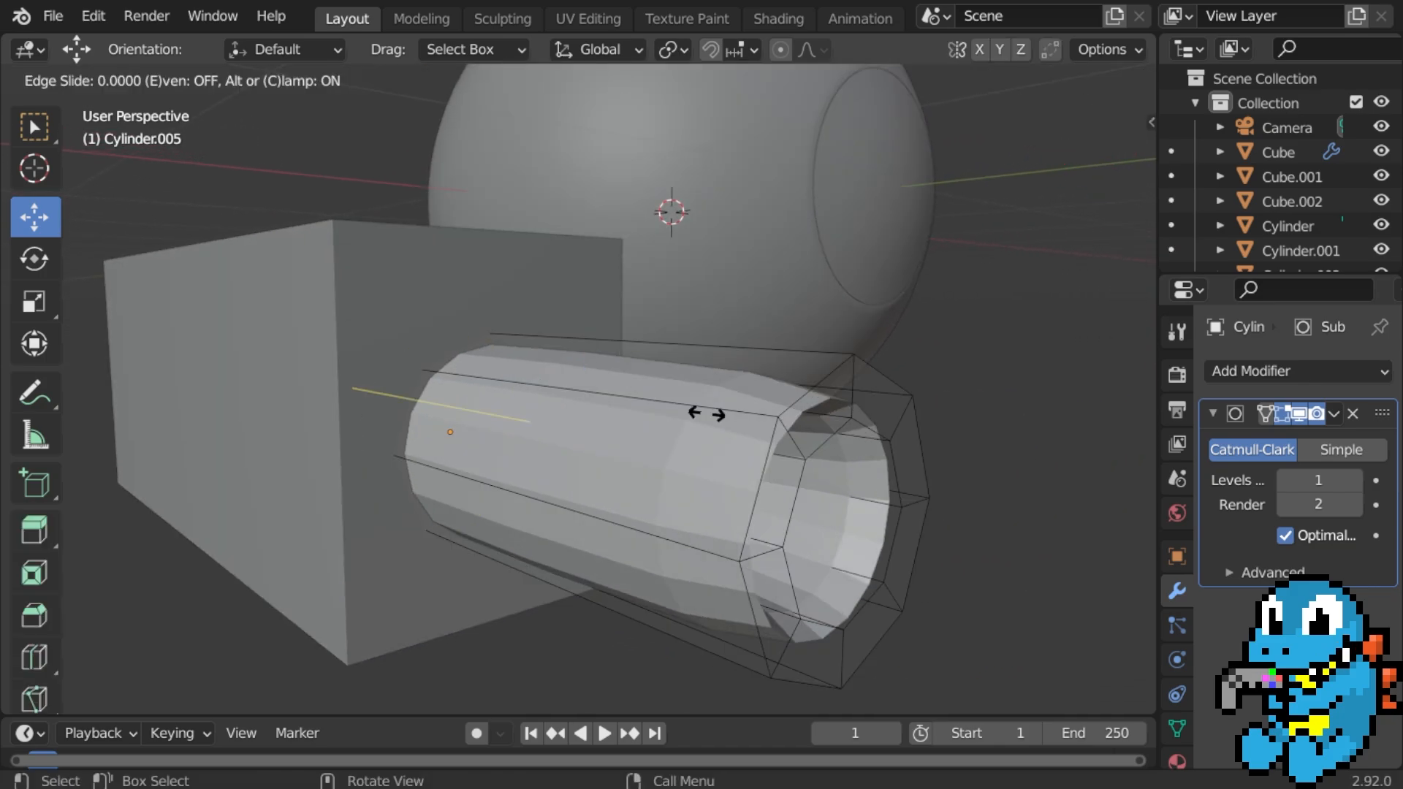
{"action": "left_click", "coordinate": [974, 461]}
{"action": "middle_click_drag", "start_coordinate": [927, 467], "coordinate": [638, 408]}
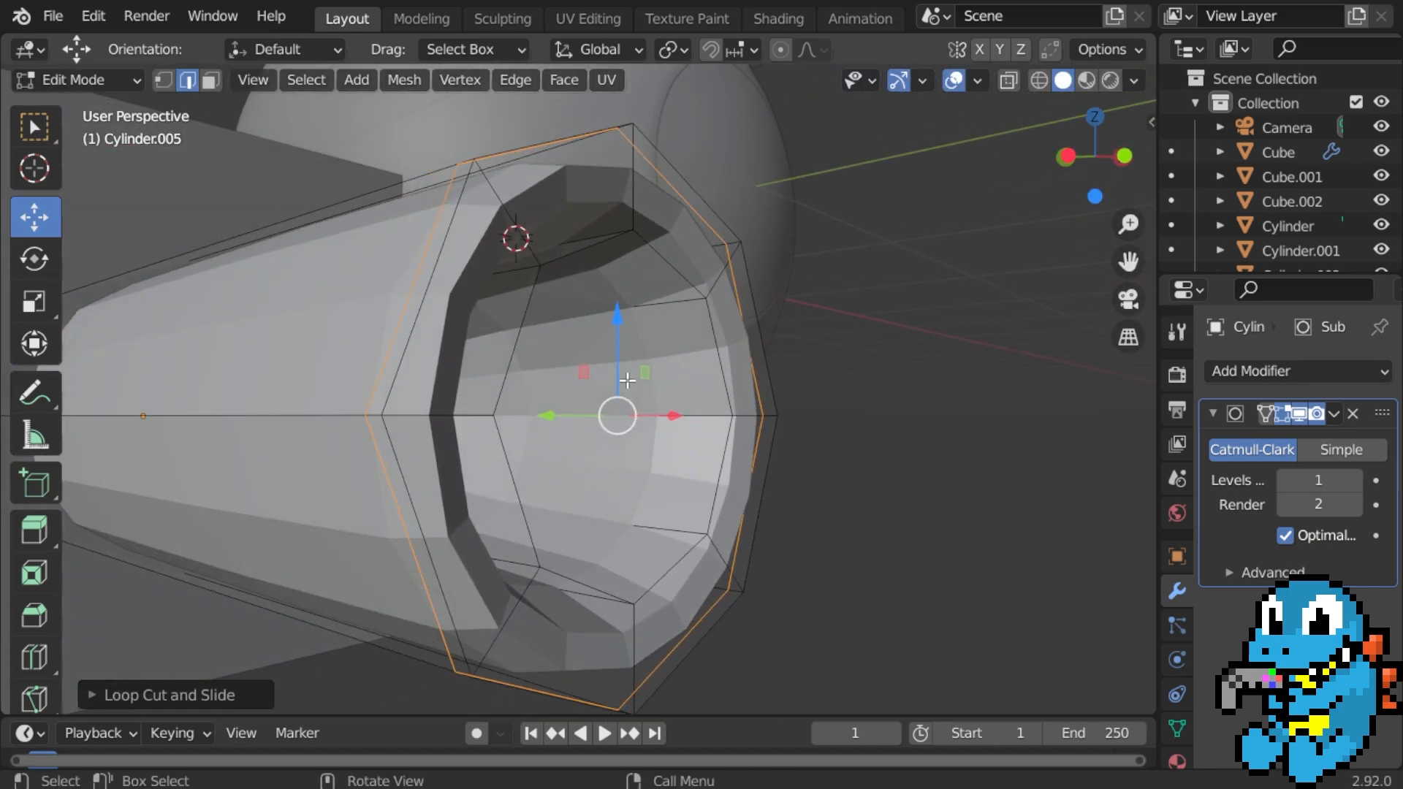
{"action": "left_click", "coordinate": [627, 378]}
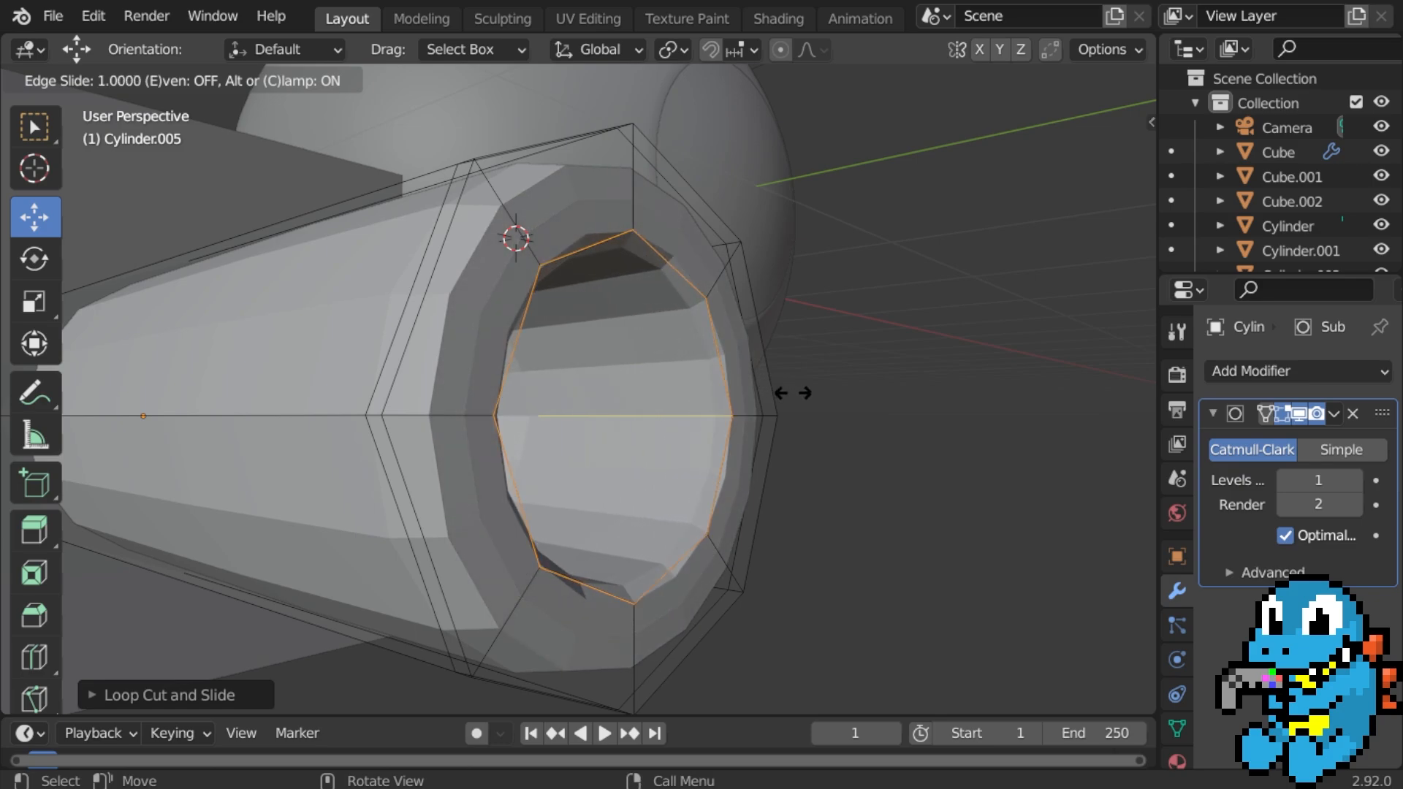
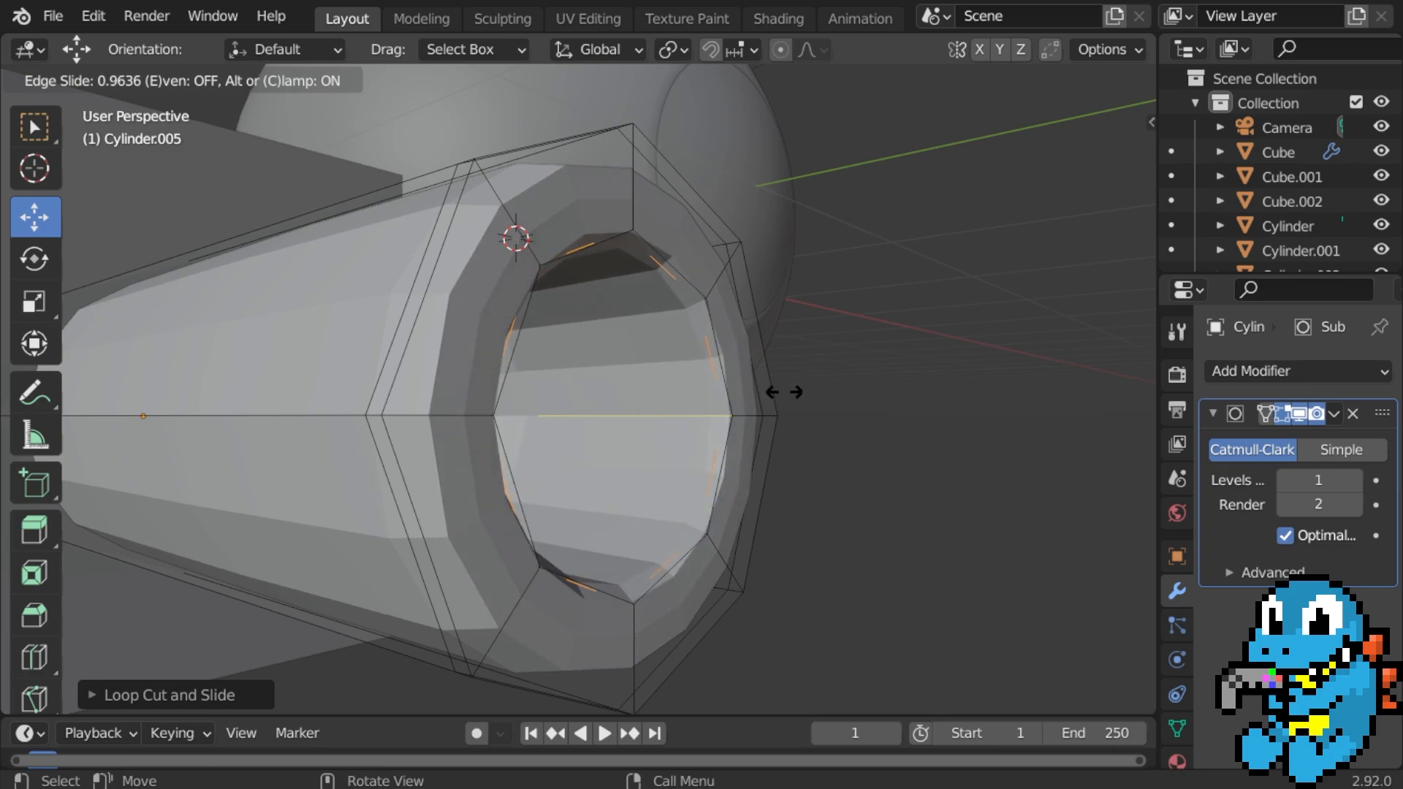
Set the barrel's viewport subdivision level to 2.
{"action": "left_click", "coordinate": [1353, 481]}
{"action": "middle_click_drag", "start_coordinate": [874, 467], "coordinate": [620, 445]}
{"action": "middle_click_drag", "start_coordinate": [384, 447], "coordinate": [488, 459]}
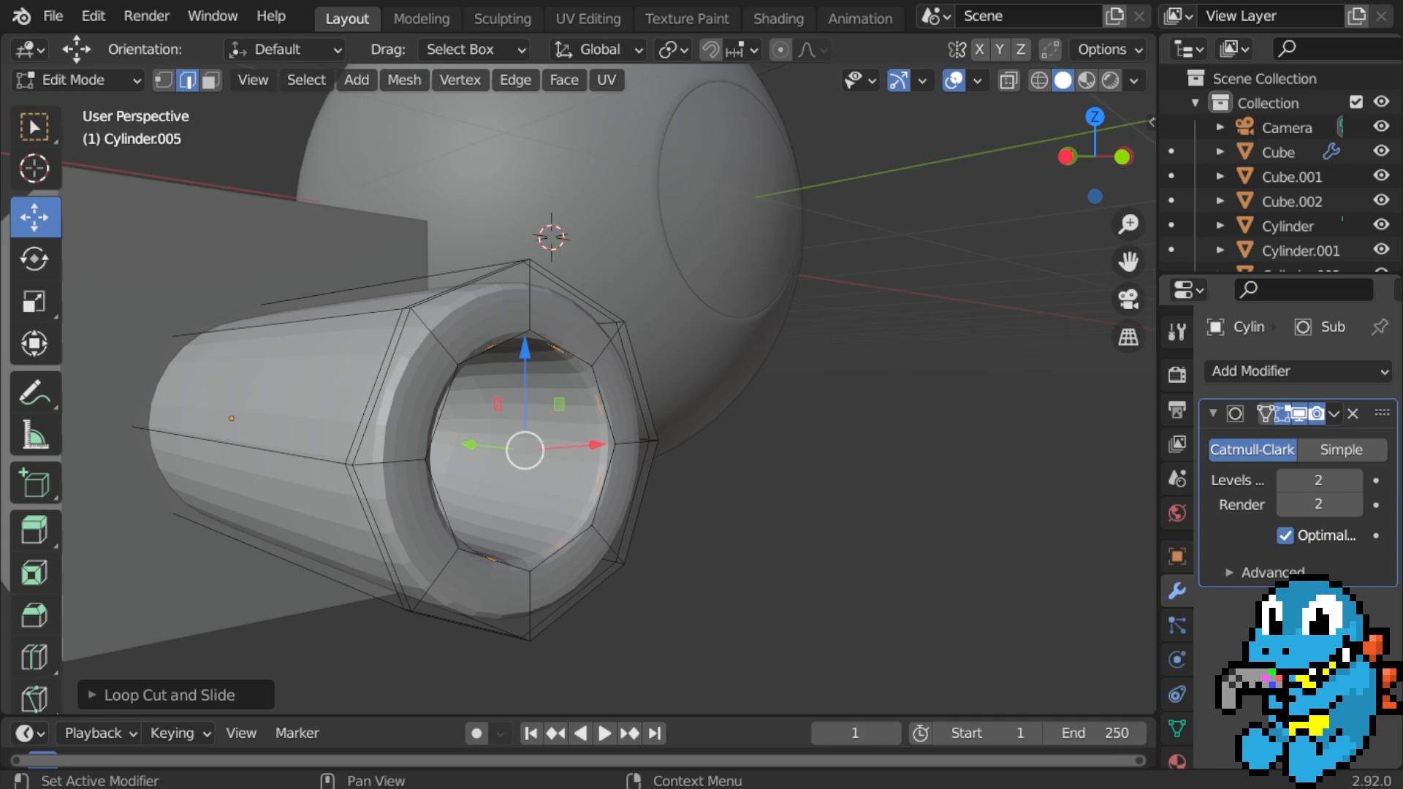
Hide the subdivision in the viewport, cut an edge loop near the bore's inner end, and show the subdivision again.
{"action": "left_click", "coordinate": [1297, 414]}
{"action": "middle_click_drag", "start_coordinate": [760, 468], "coordinate": [798, 471]}
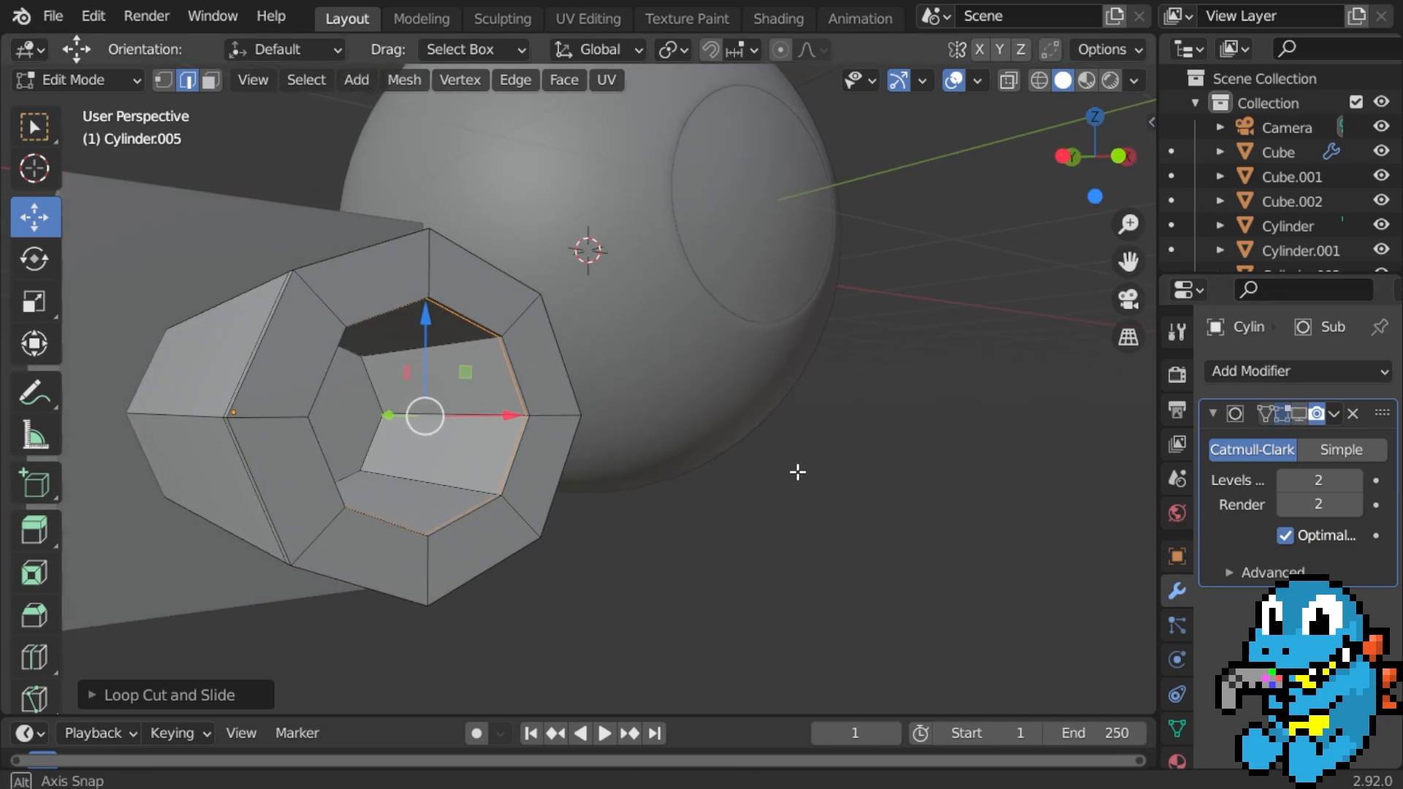
{"action": "left_click", "coordinate": [456, 437]}
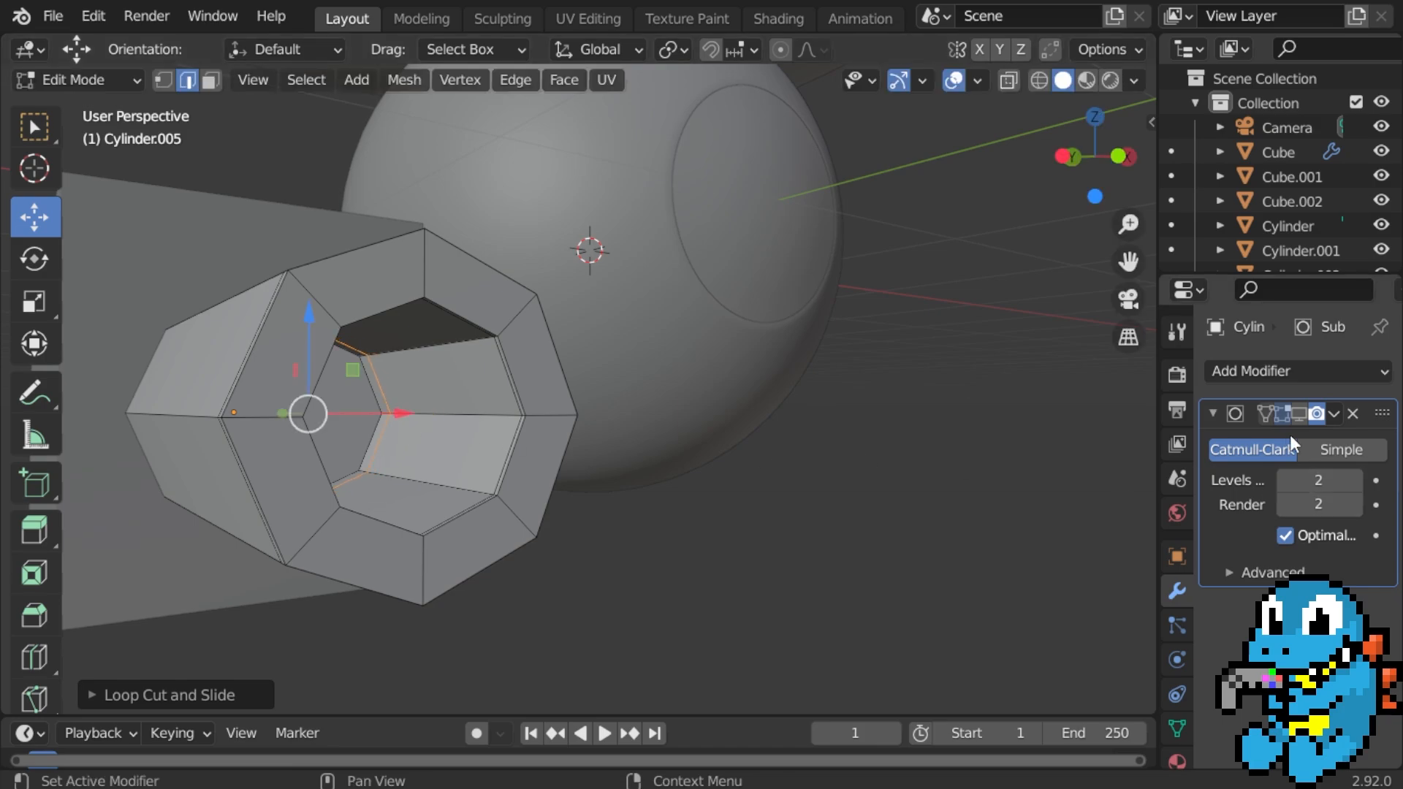
{"action": "left_click", "coordinate": [1299, 415]}
{"action": "middle_click_drag", "start_coordinate": [914, 463], "coordinate": [882, 464]}
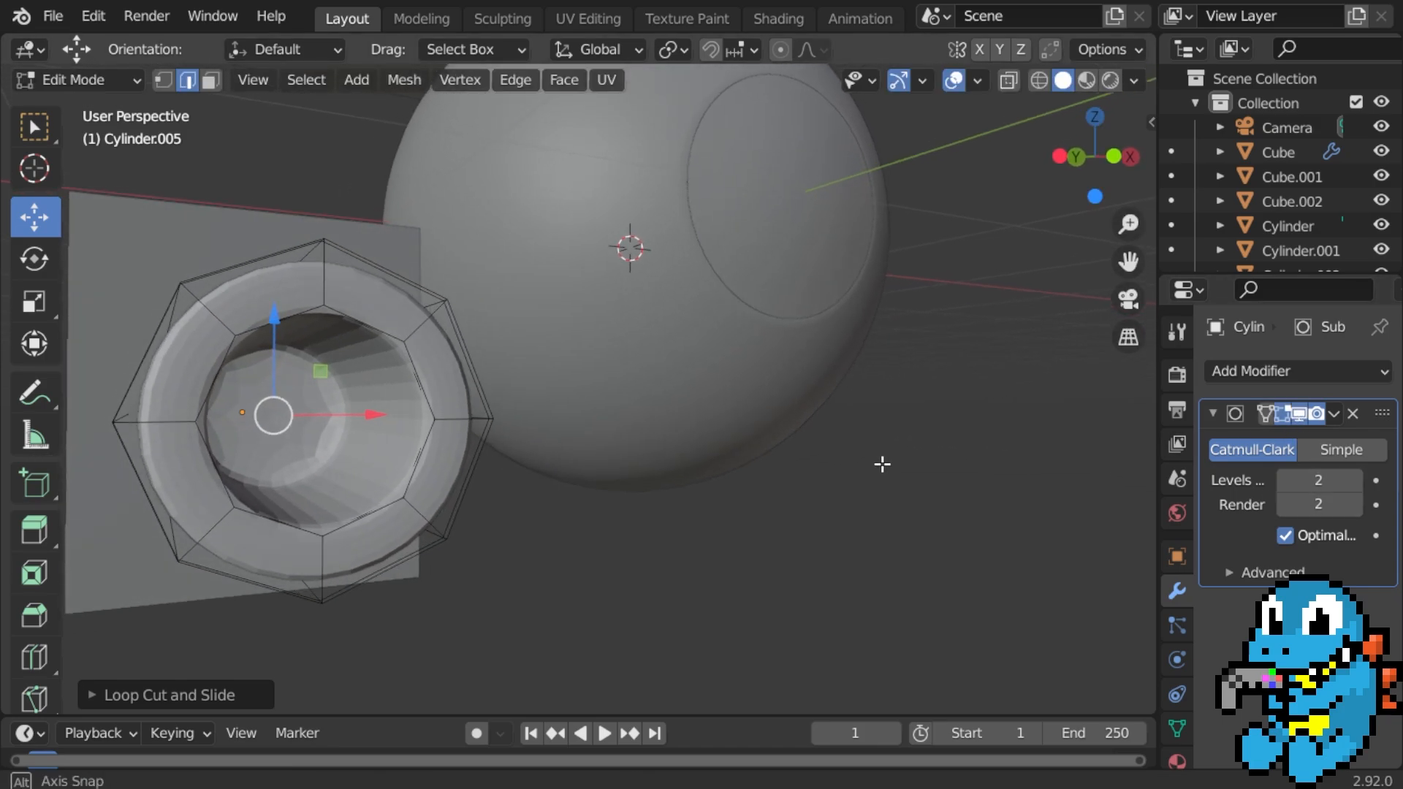
Return to Object Mode and shade the hollow barrel smooth.
{"action": "key", "text": "Tab"}
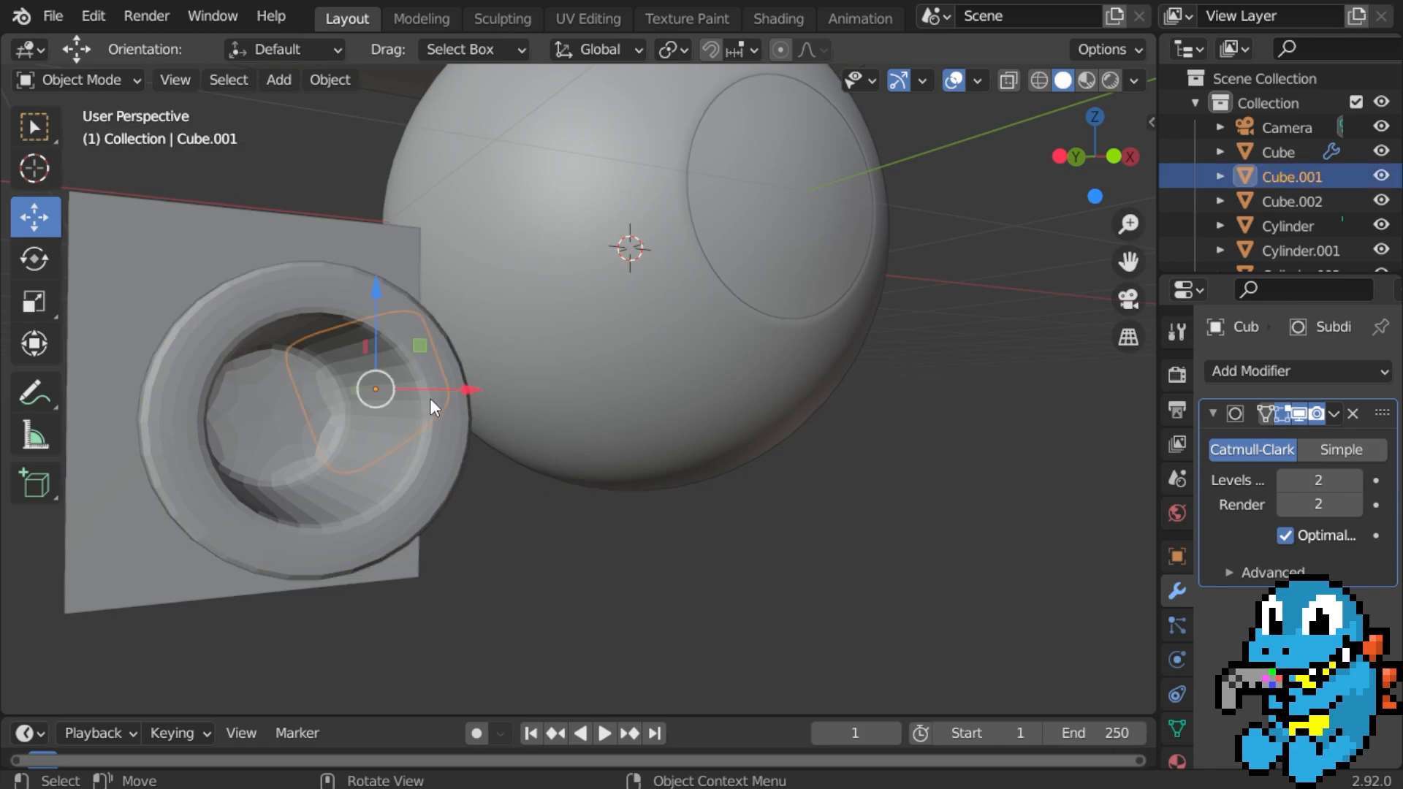
{"action": "left_click", "coordinate": [428, 450]}
{"action": "right_click", "coordinate": [385, 431]}
{"action": "left_click", "coordinate": [370, 374]}
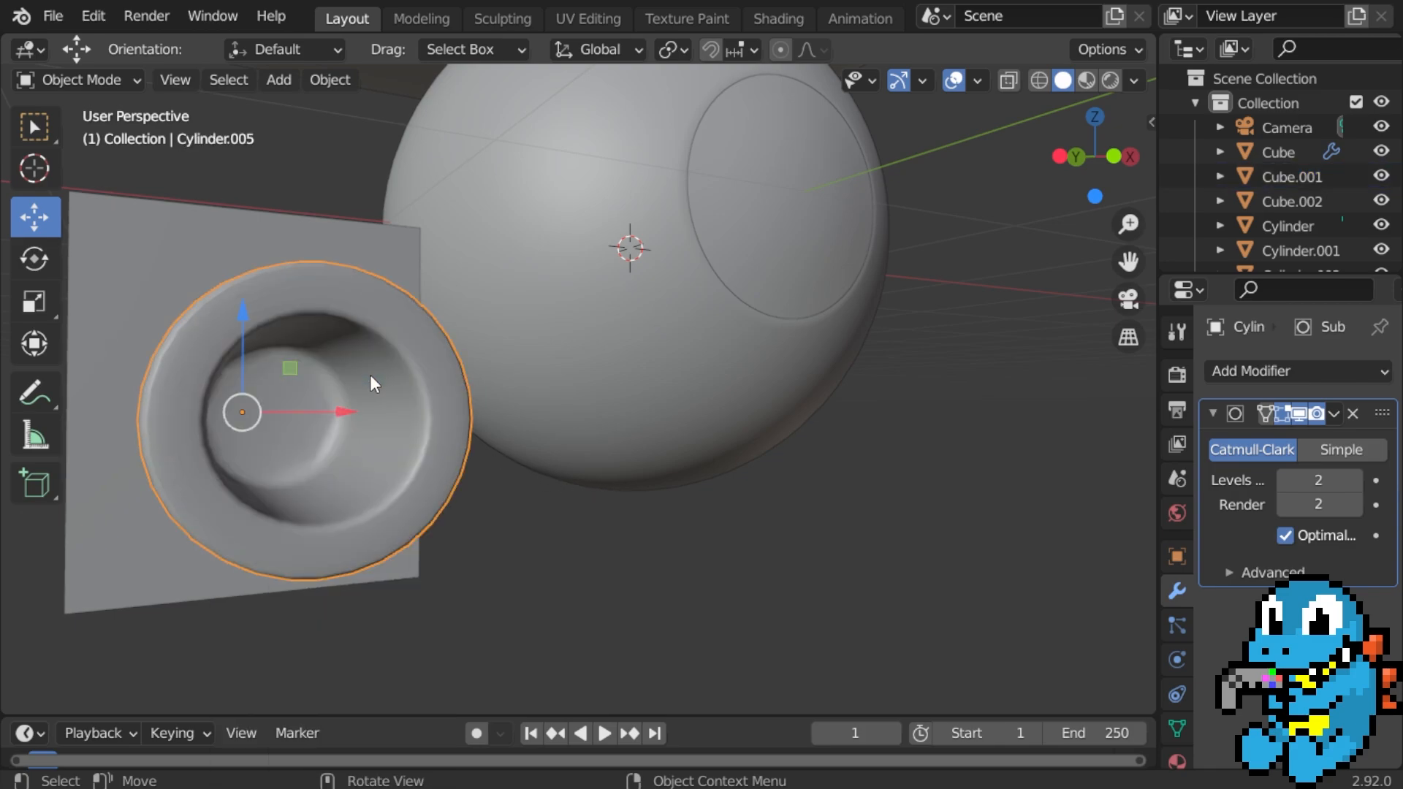
Switch the viewport to Rendered shading and inspect the model from several angles.
{"action": "middle_click_drag", "start_coordinate": [369, 374], "coordinate": [611, 447]}
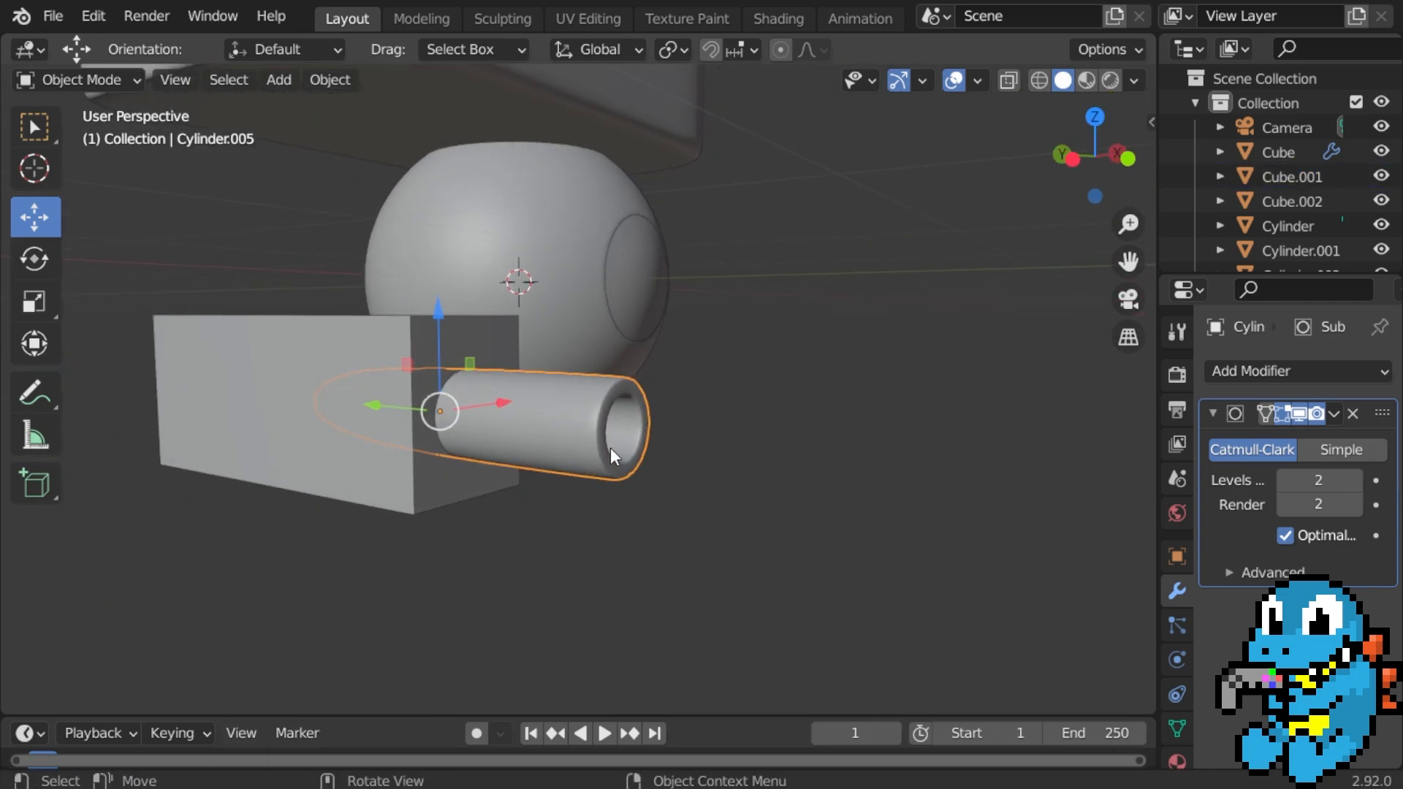
{"action": "middle_click_drag", "start_coordinate": [798, 471], "coordinate": [741, 449]}
{"action": "key", "text": "z"}
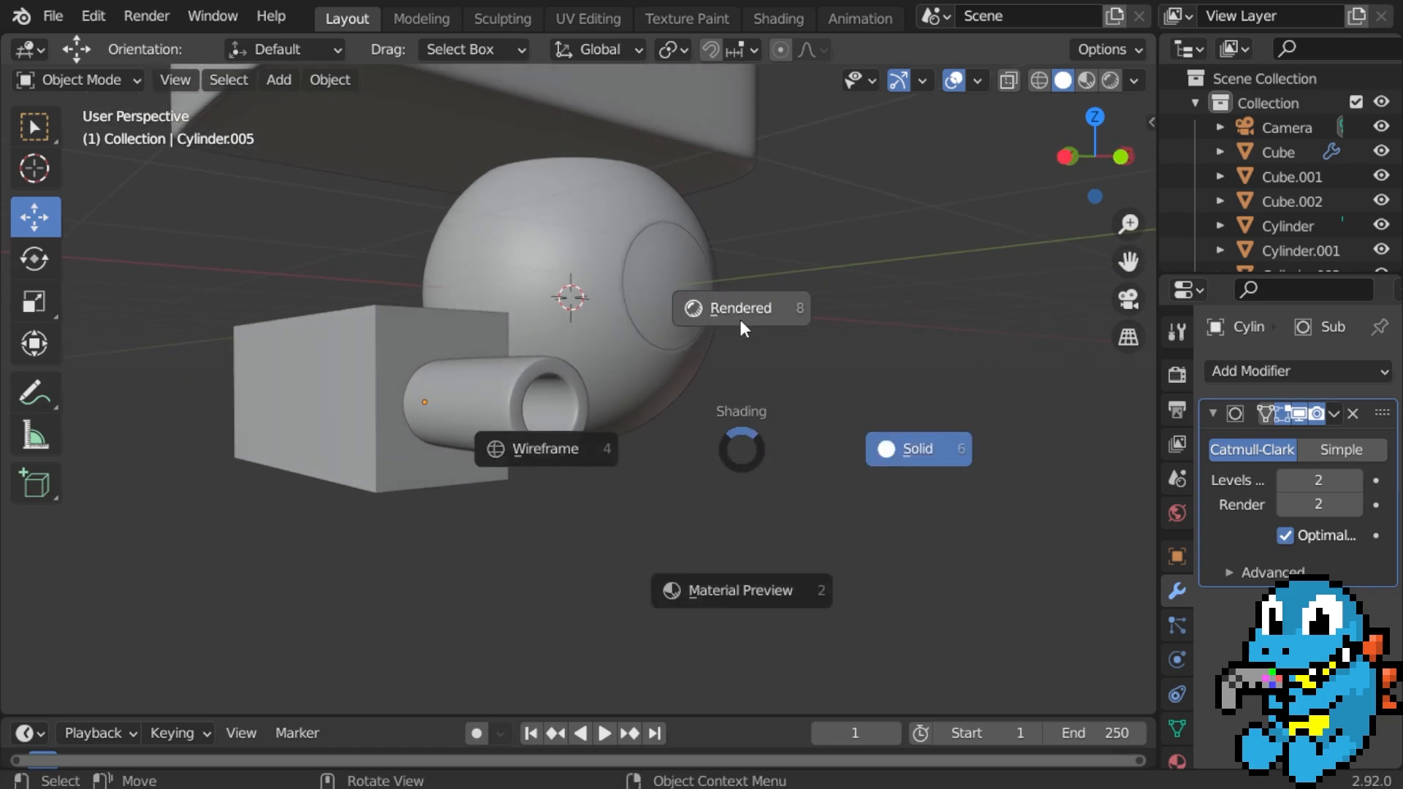
{"action": "left_click", "coordinate": [735, 387]}
{"action": "mouse_move", "coordinate": [735, 388]}
{"action": "middle_mouse_down"}
{"action": "mouse_move", "coordinate": [634, 381]}
{"action": "mouse_move", "coordinate": [453, 406]}
{"action": "mouse_move", "coordinate": [476, 476]}
{"action": "mouse_move", "coordinate": [730, 392]}
{"action": "mouse_move", "coordinate": [774, 393]}
{"action": "mouse_move", "coordinate": [557, 402]}
{"action": "mouse_move", "coordinate": [528, 422]}
{"action": "middle_mouse_up"}
{"action": "middle_click_drag", "start_coordinate": [508, 358], "coordinate": [505, 351]}
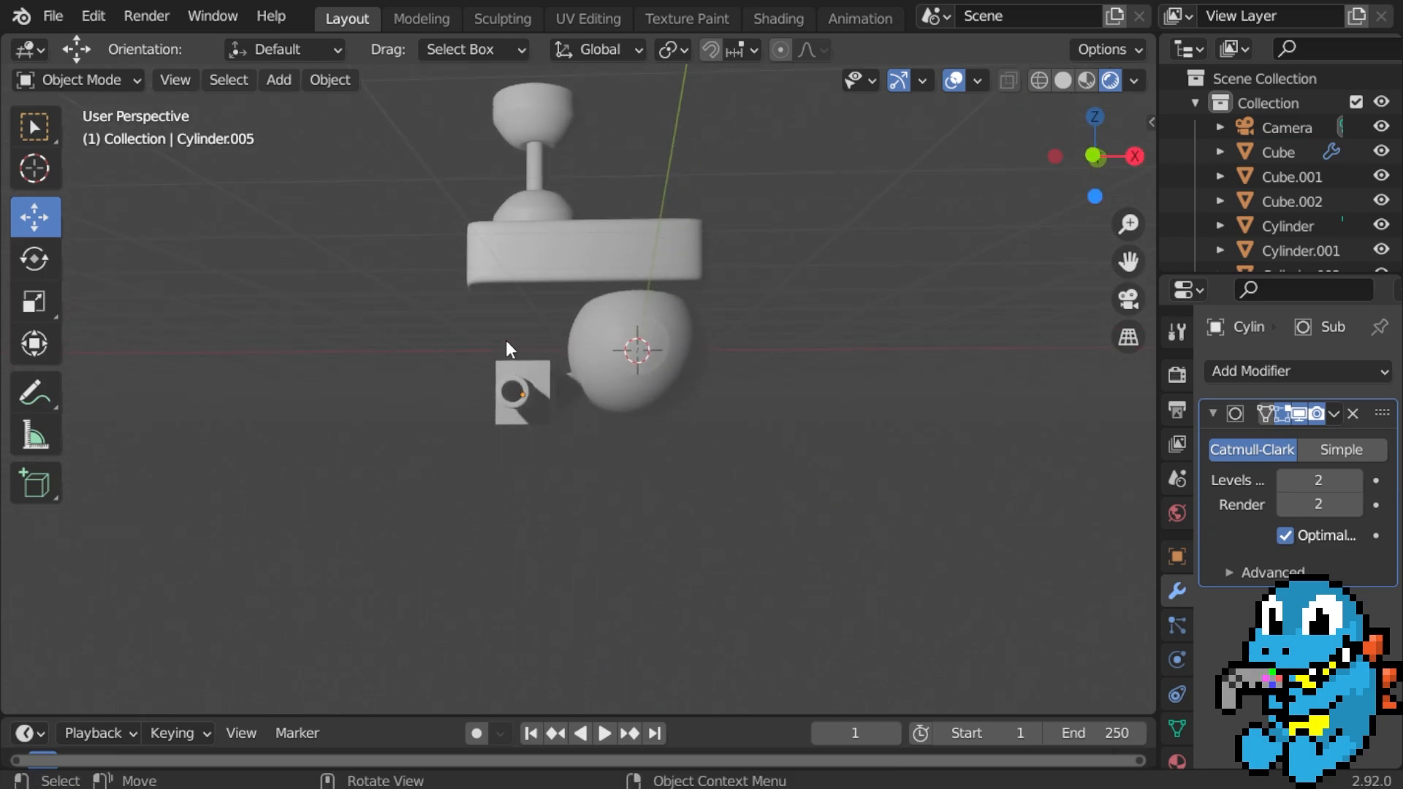
Select the side block together with the hollow barrel and return the viewport to Solid shading.
{"action": "scroll", "coordinate": [512, 347], "scroll_direction": "up", "scroll_amount": 4}
{"action": "left_click", "coordinate": [419, 392]}
{"action": "left_click", "coordinate": [423, 386], "text": "shift"}
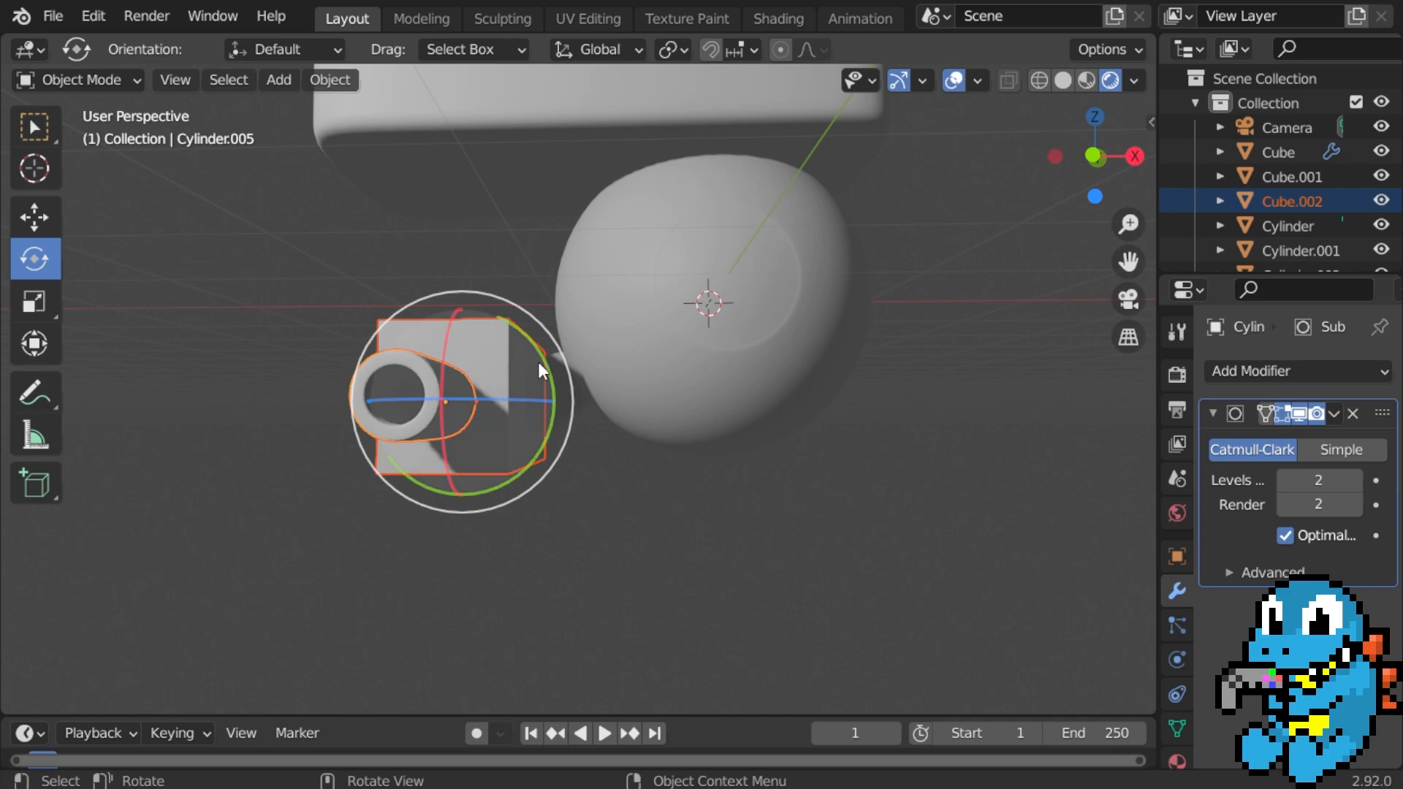
{"action": "mouse_move", "coordinate": [538, 363]}
{"action": "middle_mouse_down"}
{"action": "mouse_move", "coordinate": [567, 368]}
{"action": "mouse_move", "coordinate": [551, 359]}
{"action": "middle_mouse_up"}
{"action": "key", "text": "z"}
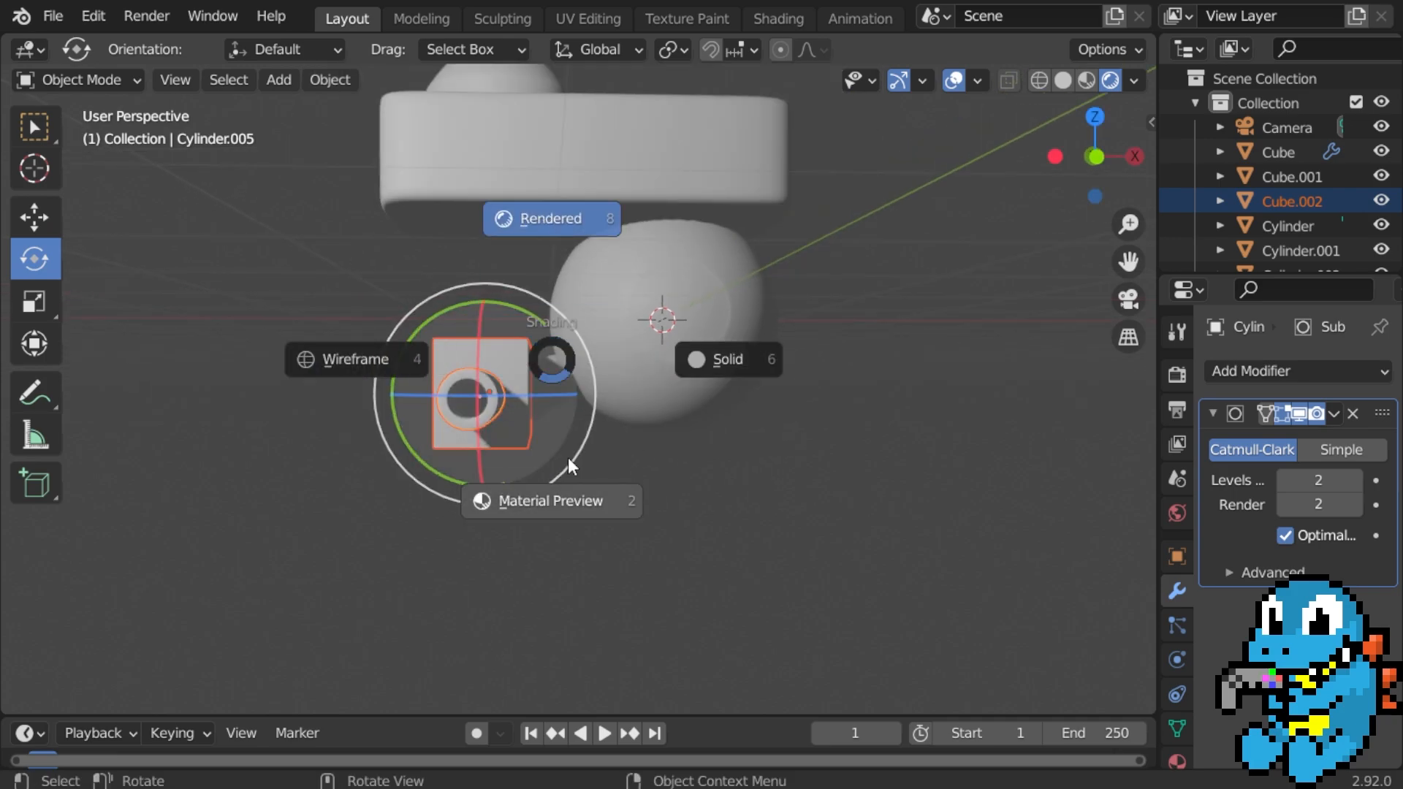
{"action": "left_click", "coordinate": [799, 364]}
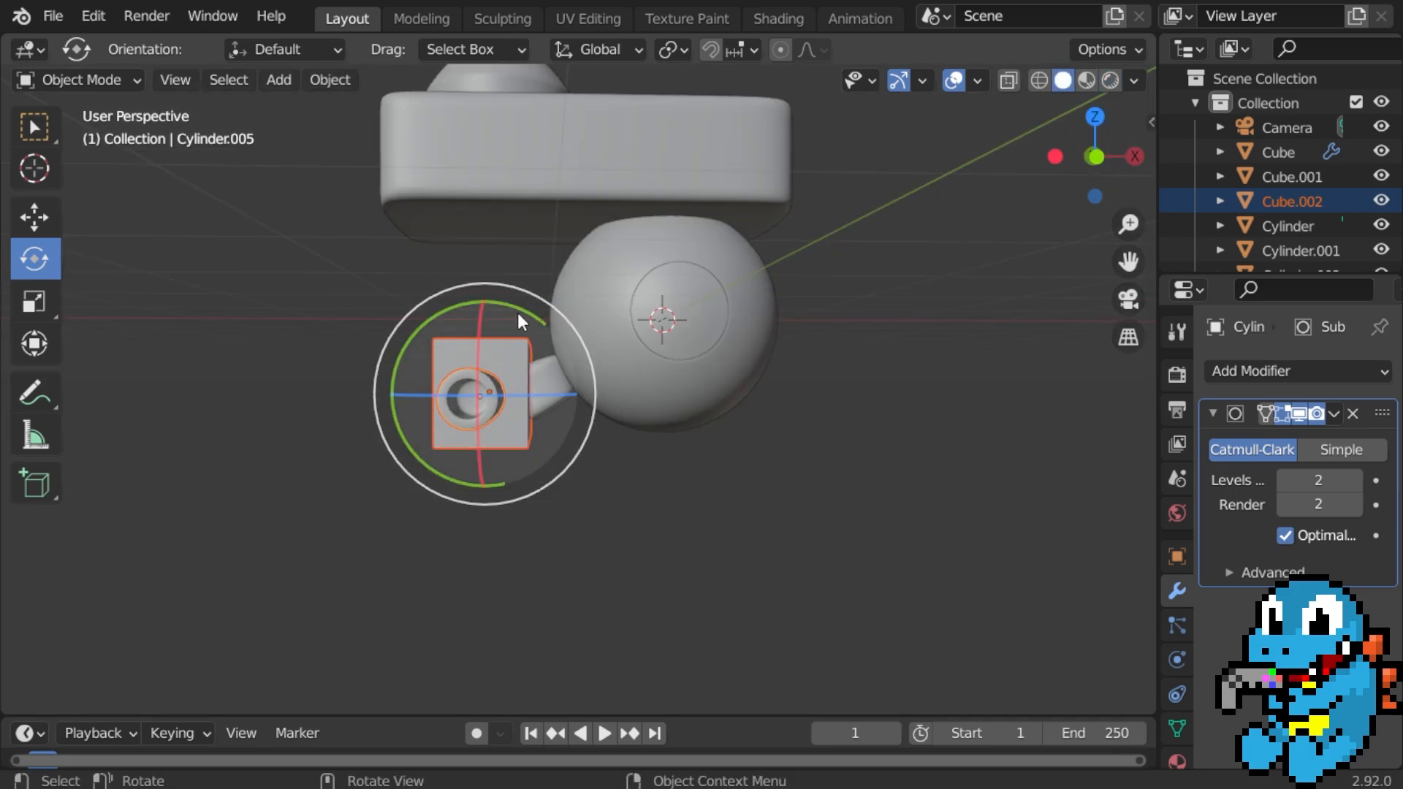
Try rotating the side block and hollow barrel together about Y, and undo the rotation.
{"action": "left_click_drag", "start_coordinate": [524, 306], "coordinate": [475, 299]}
{"action": "scroll", "coordinate": [652, 367], "scroll_direction": "up", "scroll_amount": 2}
{"action": "key", "text": "ctrl+z"}
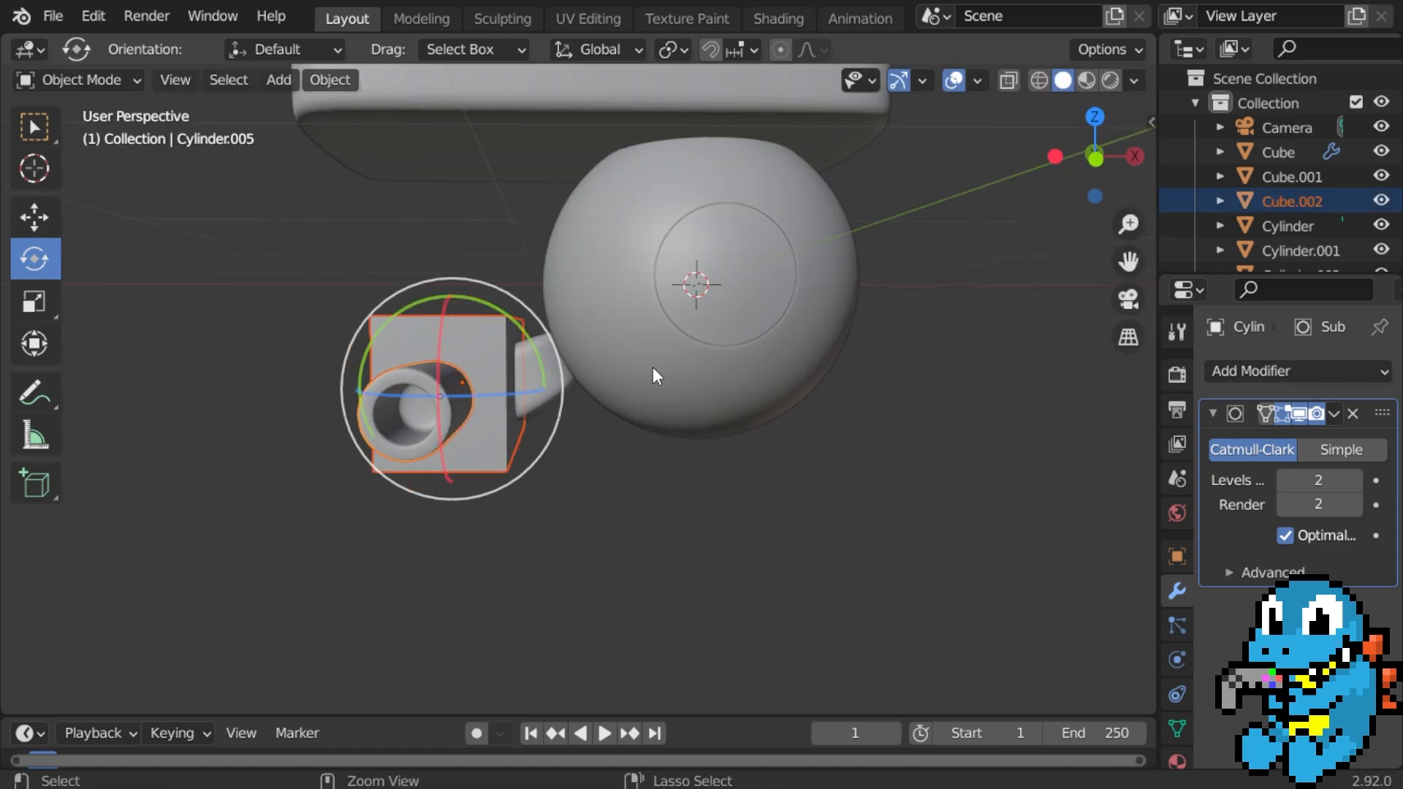
Delete the connector beside the sphere and duplicate the side block, placing the copy about 1.2 m away in negative X.
{"action": "left_click", "coordinate": [667, 460]}
{"action": "left_click", "coordinate": [541, 367]}
{"action": "middle_click_drag", "start_coordinate": [541, 367], "coordinate": [304, 436]}
{"action": "left_click", "coordinate": [457, 384]}
{"action": "middle_click_drag", "start_coordinate": [458, 384], "coordinate": [698, 428]}
{"action": "left_click", "coordinate": [716, 469]}
{"action": "key", "text": "x"}
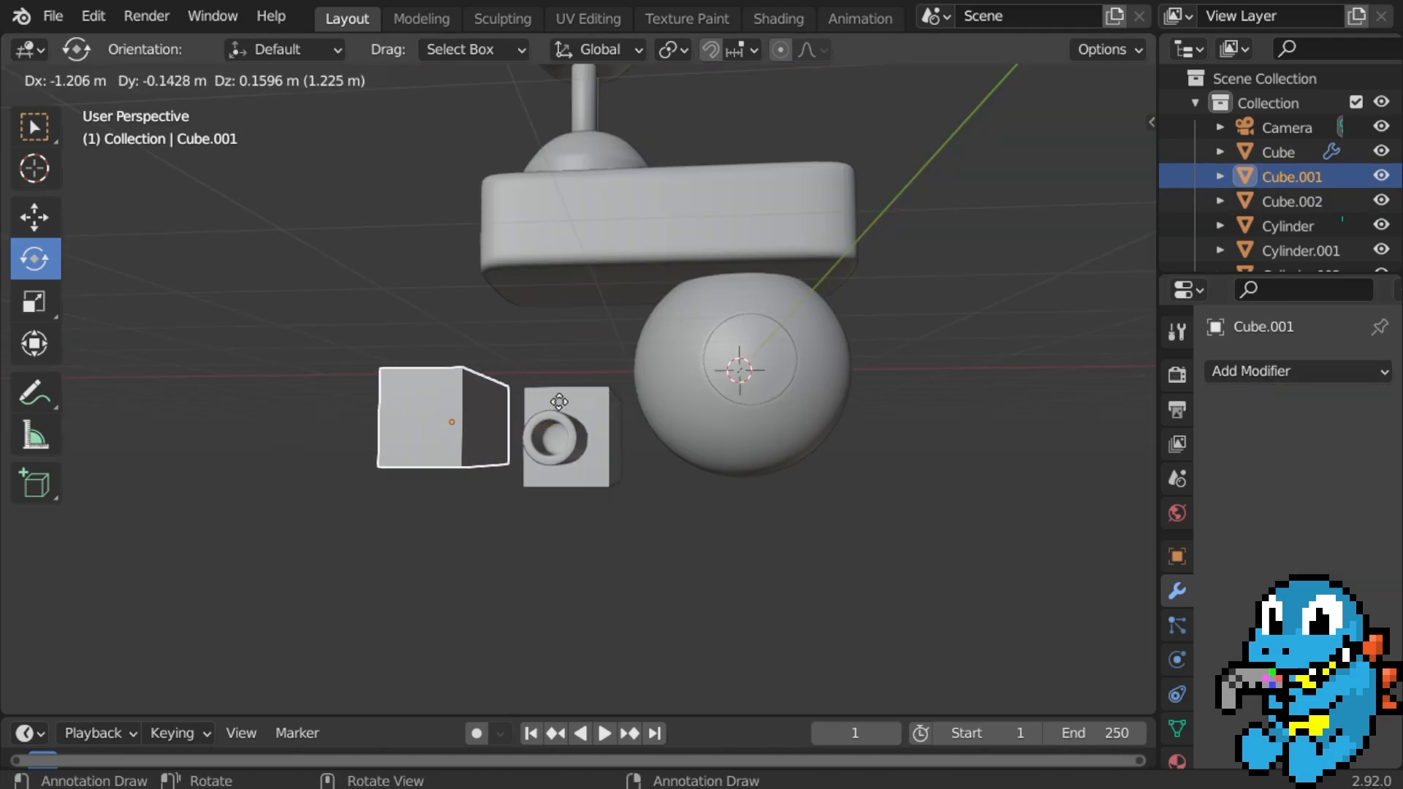
{"action": "left_click", "coordinate": [548, 398]}
{"action": "middle_click_drag", "start_coordinate": [428, 379], "coordinate": [129, 404]}
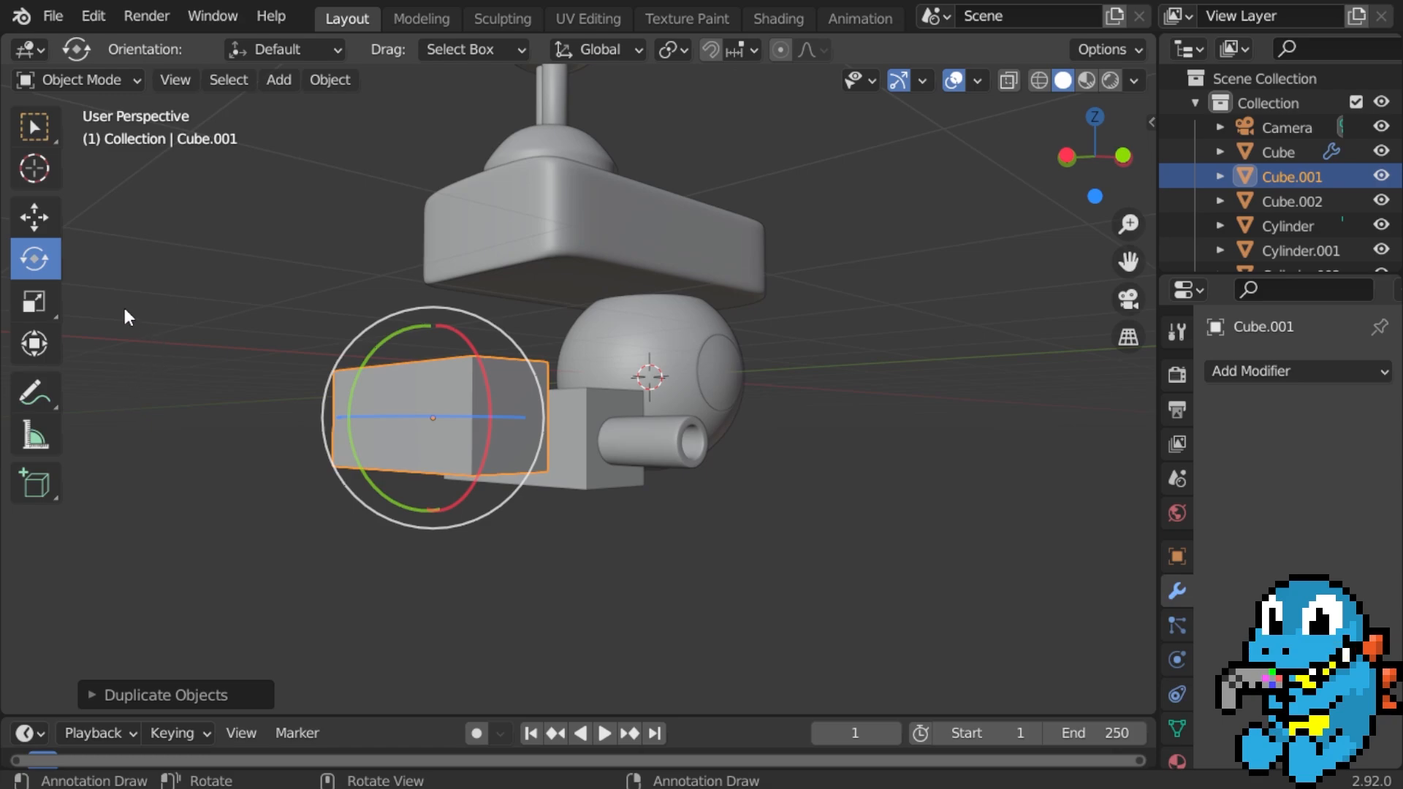
Scale the duplicated block down along Y and Z to make a shorter block.
{"action": "left_click", "coordinate": [27, 308]}
{"action": "middle_click_drag", "start_coordinate": [124, 314], "coordinate": [241, 333]}
{"action": "left_click_drag", "start_coordinate": [446, 431], "coordinate": [491, 432]}
{"action": "middle_click_drag", "start_coordinate": [504, 429], "coordinate": [373, 398]}
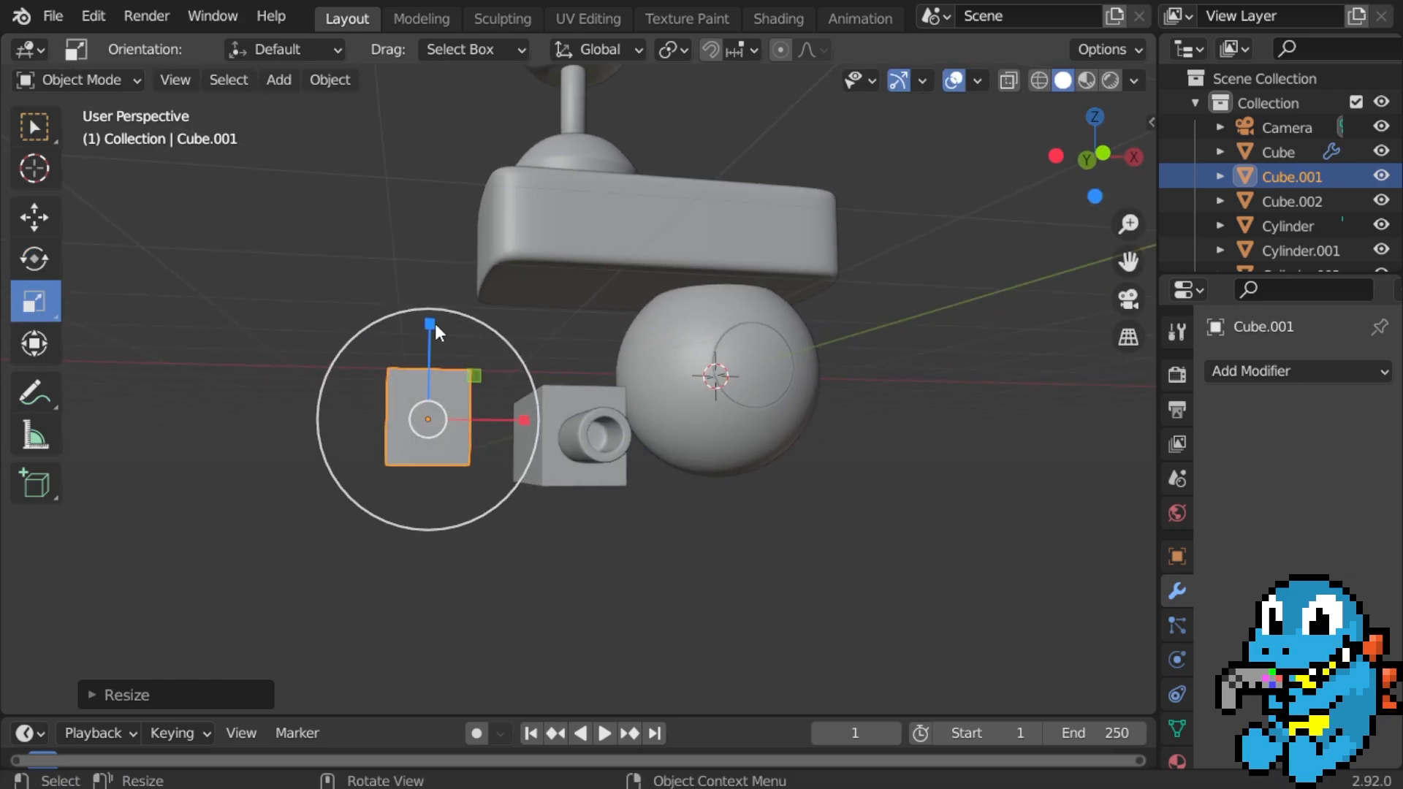
{"action": "left_click_drag", "start_coordinate": [433, 325], "coordinate": [430, 359]}
{"action": "middle_click_drag", "start_coordinate": [427, 361], "coordinate": [411, 381]}
Move the shortened block along X to the sphere's edge and scale it down uniformly to about 0.66.
{"action": "left_click", "coordinate": [34, 217]}
{"action": "left_click_drag", "start_coordinate": [534, 413], "coordinate": [723, 409]}
{"action": "scroll", "coordinate": [678, 376], "scroll_direction": "up", "scroll_amount": 4}
{"action": "key", "text": "s"}
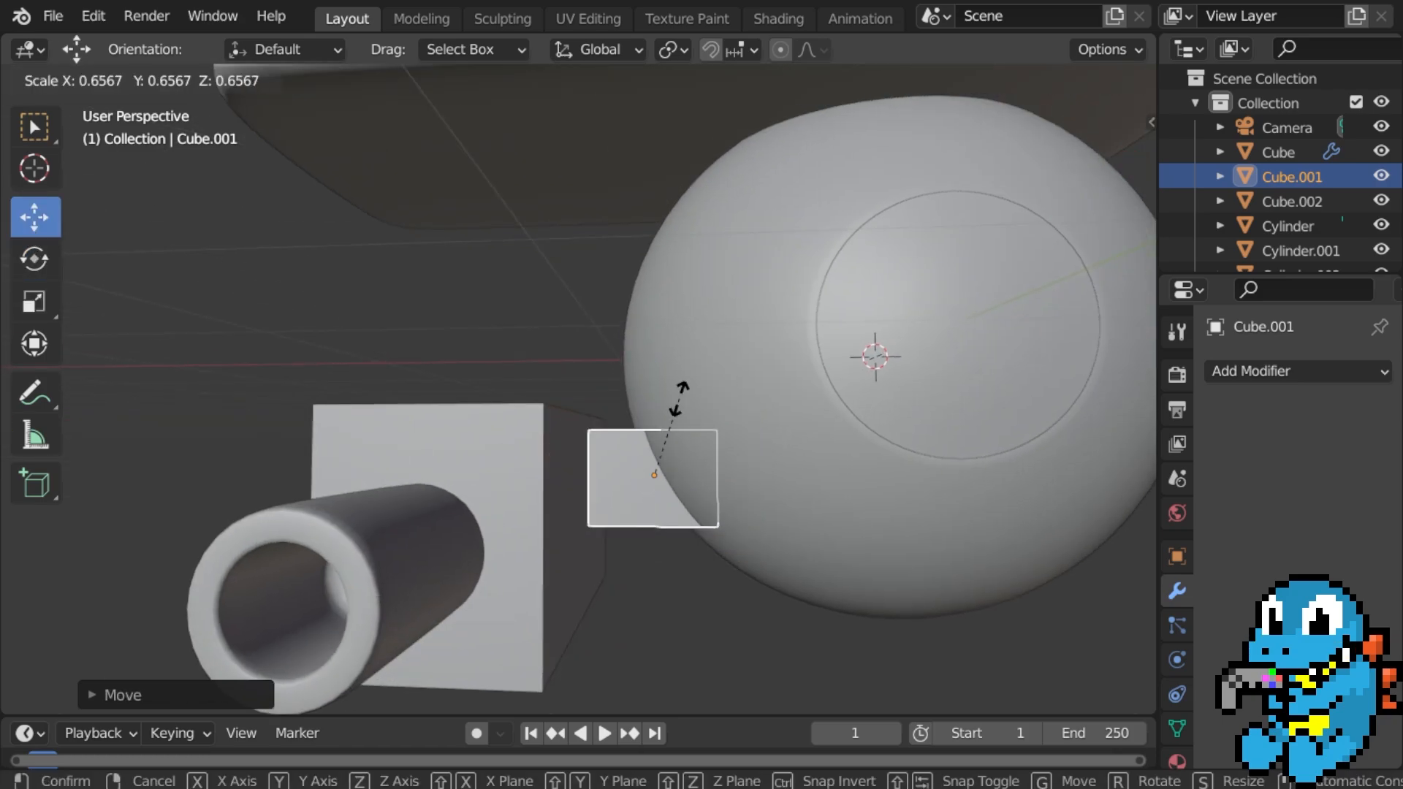
{"action": "left_click", "coordinate": [673, 399]}
{"action": "scroll", "coordinate": [621, 362], "scroll_direction": "down", "scroll_amount": 2}
Try rotating the small connector block about Y, and undo the rotation.
{"action": "left_click_drag", "start_coordinate": [708, 462], "coordinate": [713, 427]}
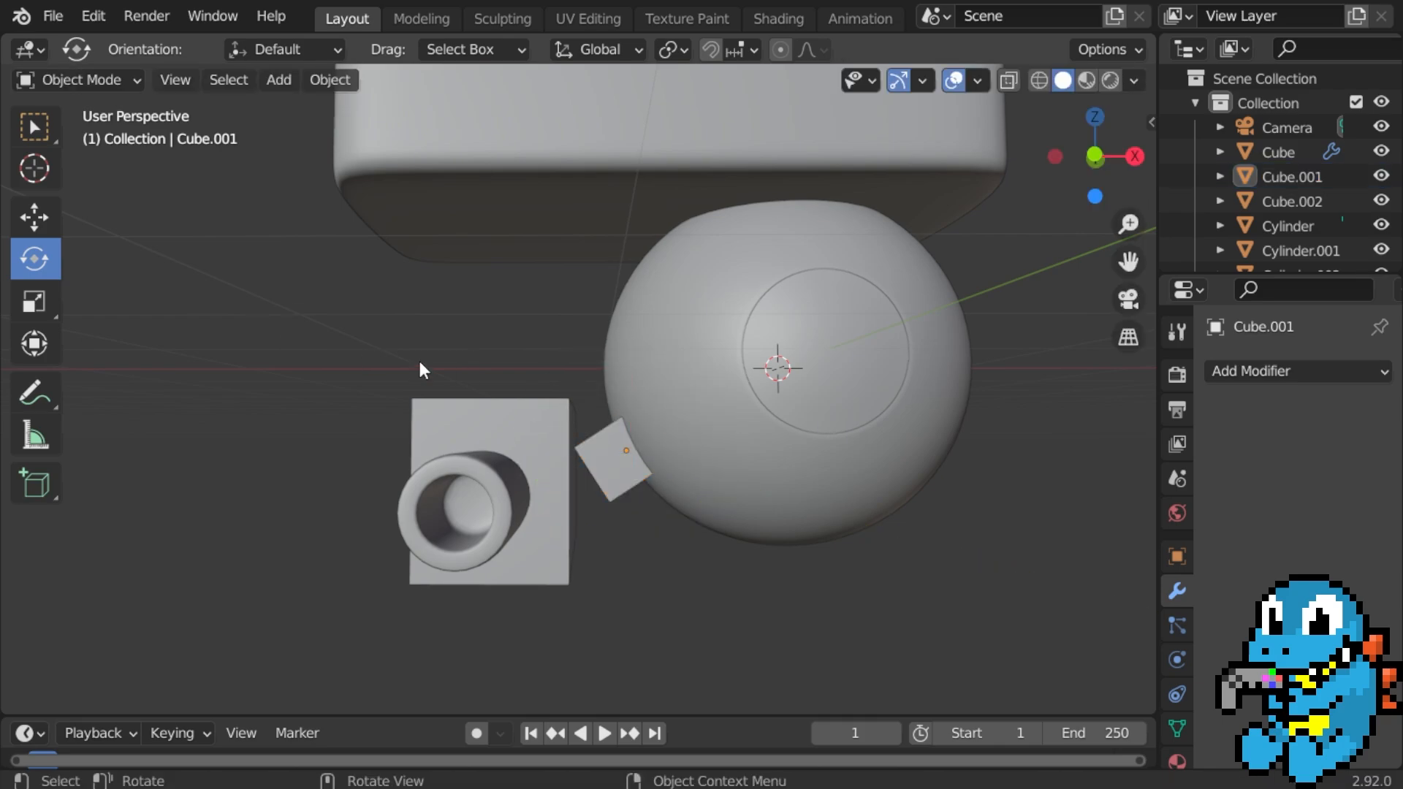
{"action": "middle_click_drag", "start_coordinate": [419, 366], "coordinate": [548, 401]}
{"action": "key", "text": "ctrl+z"}
Reposition the connector block along Z and X so it bridges the side block and the sphere.
{"action": "scroll", "coordinate": [544, 400], "scroll_direction": "up", "scroll_amount": 4}
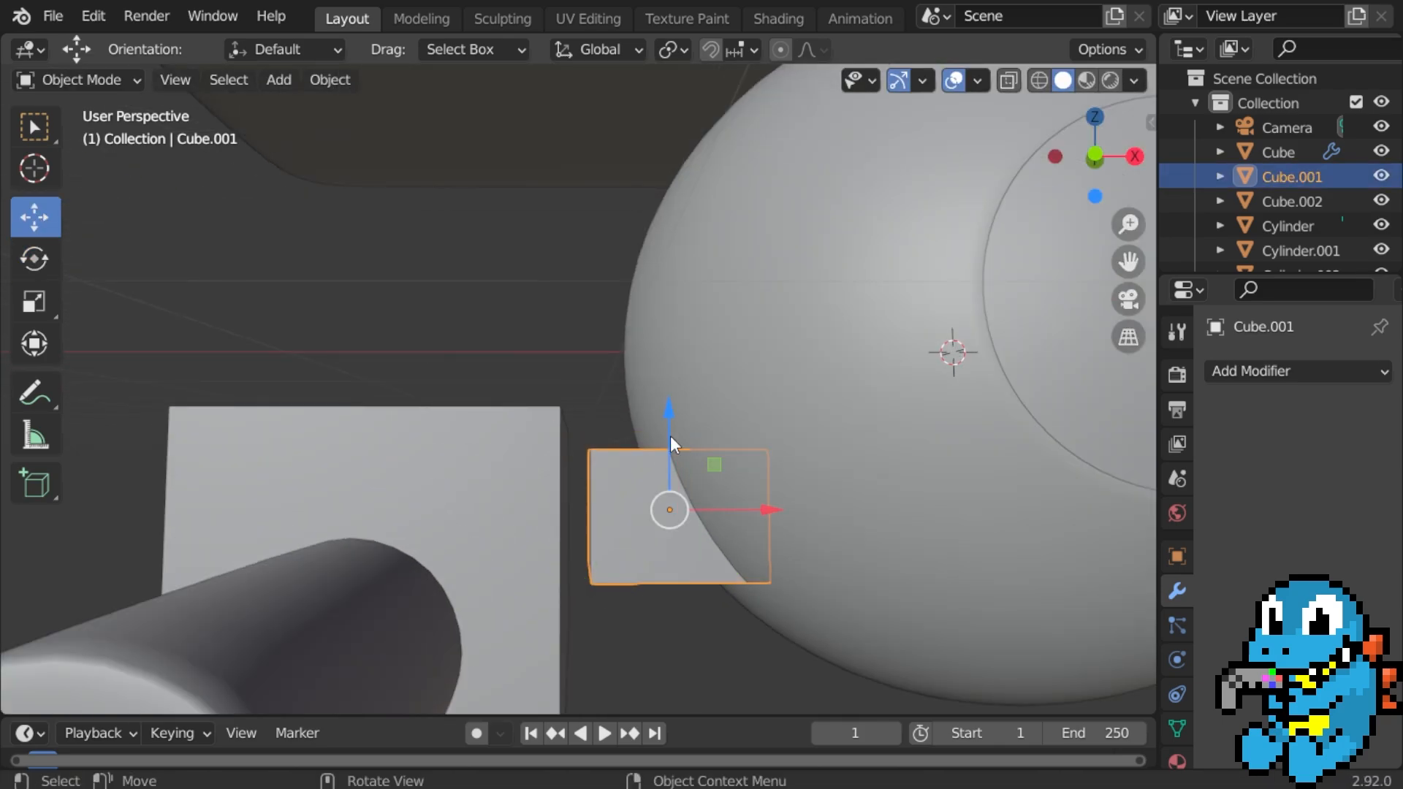
{"action": "left_click_drag", "start_coordinate": [670, 437], "coordinate": [669, 508]}
{"action": "scroll", "coordinate": [670, 468], "scroll_direction": "down", "scroll_amount": 3}
{"action": "middle_click_drag", "start_coordinate": [669, 468], "coordinate": [663, 463]}
{"action": "left_click_drag", "start_coordinate": [729, 507], "coordinate": [697, 505]}
{"action": "left_click_drag", "start_coordinate": [607, 408], "coordinate": [606, 388]}
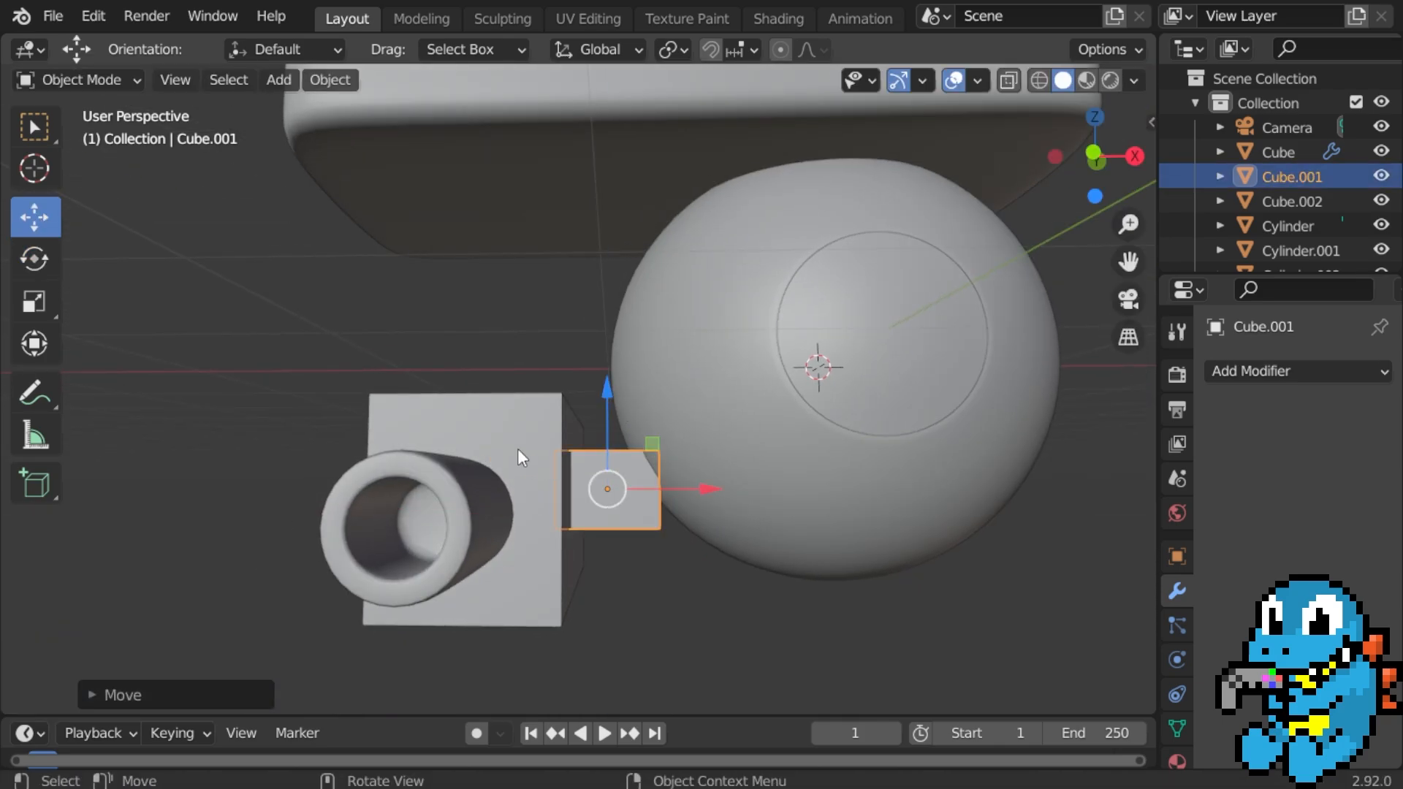
Rotate the connector, side block and barrel together about Y and move them about 0.12 m closer to the sphere.
{"action": "left_click_drag", "start_coordinate": [522, 458], "coordinate": [368, 387], "text": "shift"}
{"action": "left_click_drag", "start_coordinate": [607, 545], "coordinate": [618, 491]}
{"action": "key", "text": "g"}
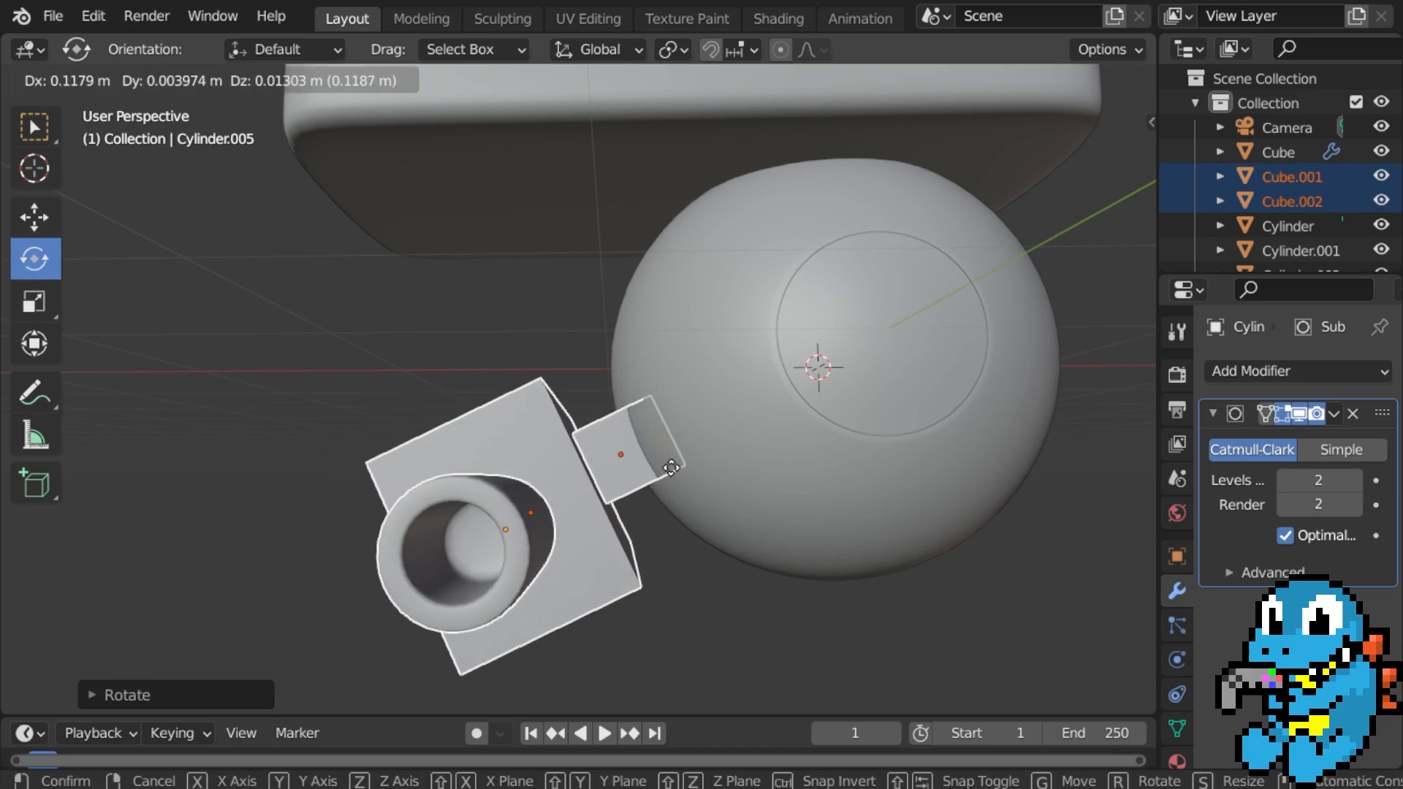
{"action": "left_click", "coordinate": [664, 463]}
{"action": "left_click", "coordinate": [376, 454]}
Select the connector, side block and barrel together and shift them slightly along Y.
{"action": "scroll", "coordinate": [376, 454], "scroll_direction": "down", "scroll_amount": 3}
{"action": "middle_click_drag", "start_coordinate": [376, 452], "coordinate": [625, 510]}
{"action": "scroll", "coordinate": [627, 511], "scroll_direction": "up", "scroll_amount": 4}
{"action": "left_click", "coordinate": [523, 385]}
{"action": "left_click", "coordinate": [621, 475], "text": "shift"}
{"action": "left_click", "coordinate": [752, 497], "text": "shift"}
{"action": "left_click", "coordinate": [34, 217]}
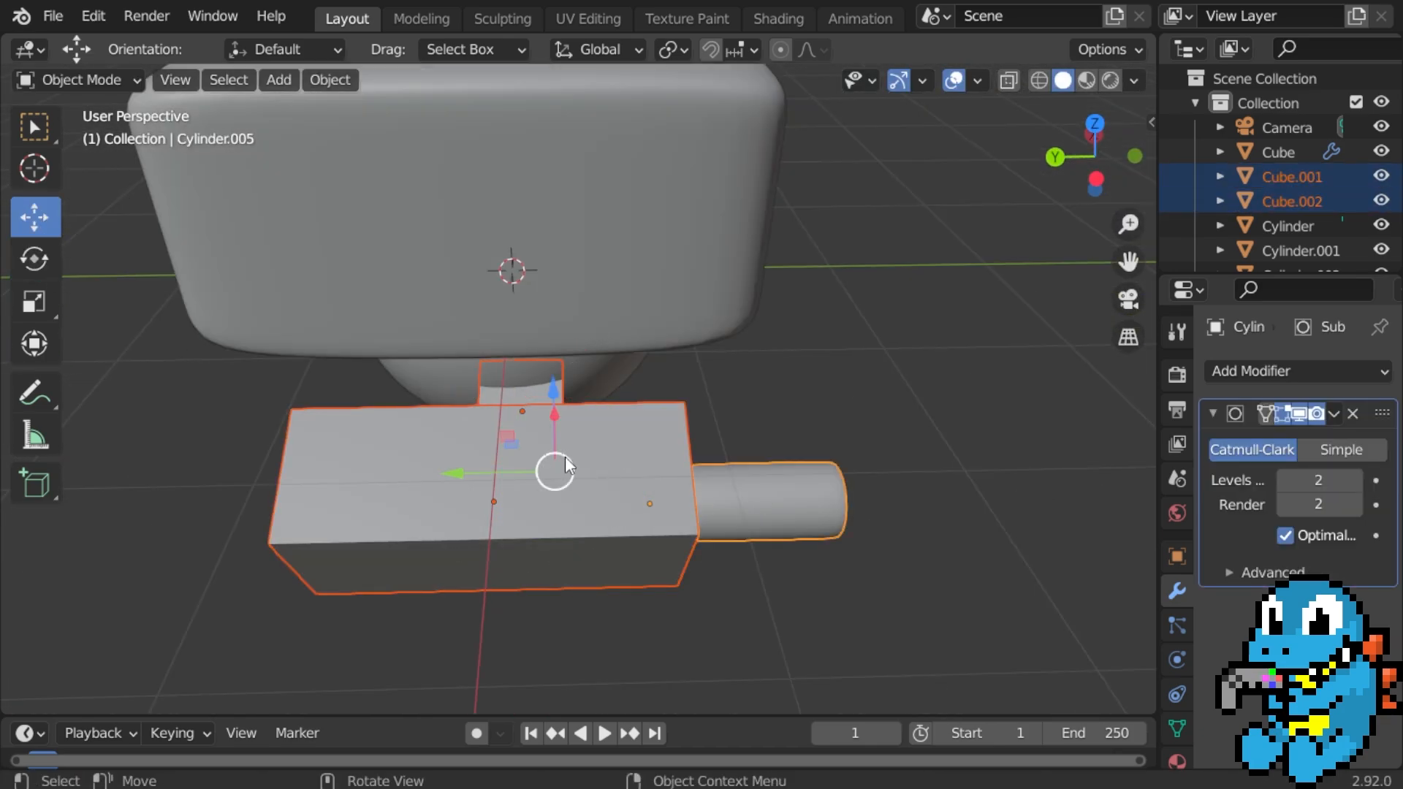
{"action": "left_click_drag", "start_coordinate": [459, 470], "coordinate": [433, 467]}
{"action": "scroll", "coordinate": [433, 467], "scroll_direction": "down", "scroll_amount": 3}
{"action": "middle_click_drag", "start_coordinate": [658, 451], "coordinate": [489, 484]}
{"action": "left_click", "coordinate": [406, 345]}
Try moving the side block alone along Y, and undo the move.
{"action": "scroll", "coordinate": [406, 345], "scroll_direction": "down", "scroll_amount": 4}
{"action": "scroll", "coordinate": [491, 381], "scroll_direction": "up", "scroll_amount": 5}
{"action": "scroll", "coordinate": [516, 430], "scroll_direction": "up", "scroll_amount": 4}
{"action": "scroll", "coordinate": [560, 433], "scroll_direction": "down", "scroll_amount": 4}
{"action": "left_click", "coordinate": [463, 506]}
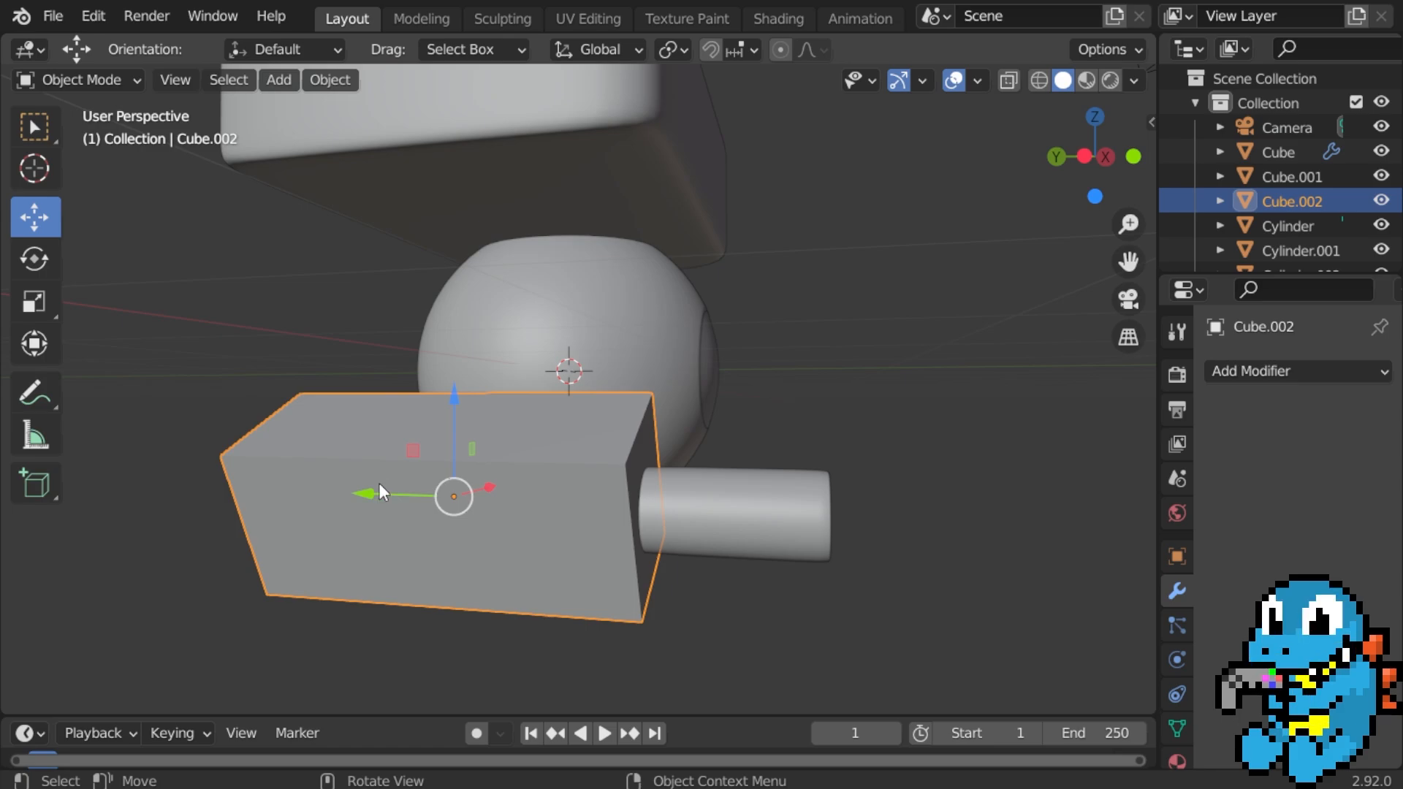
{"action": "left_click_drag", "start_coordinate": [367, 488], "coordinate": [324, 483]}
{"action": "key", "text": "ctrl+z"}
Inspect the tilted side block, barrel and connector against the sphere from several angles.
{"action": "middle_click_drag", "start_coordinate": [422, 460], "coordinate": [269, 459]}
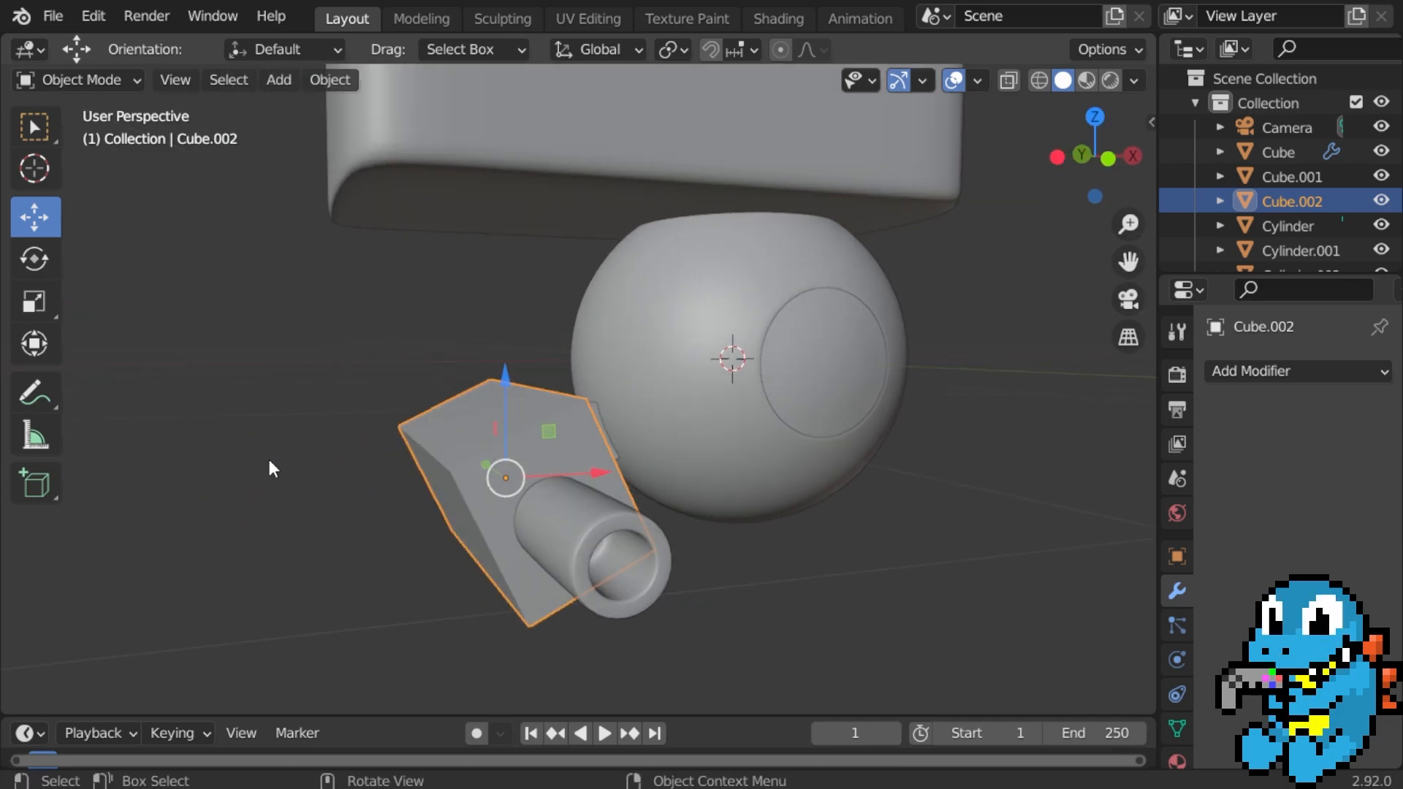
{"action": "scroll", "coordinate": [293, 449], "scroll_direction": "down", "scroll_amount": 3}
{"action": "left_click", "coordinate": [326, 442]}
{"action": "scroll", "coordinate": [436, 417], "scroll_direction": "up", "scroll_amount": 4}
{"action": "middle_click_drag", "start_coordinate": [497, 414], "coordinate": [428, 404]}
{"action": "scroll", "coordinate": [428, 404], "scroll_direction": "down", "scroll_amount": 3}
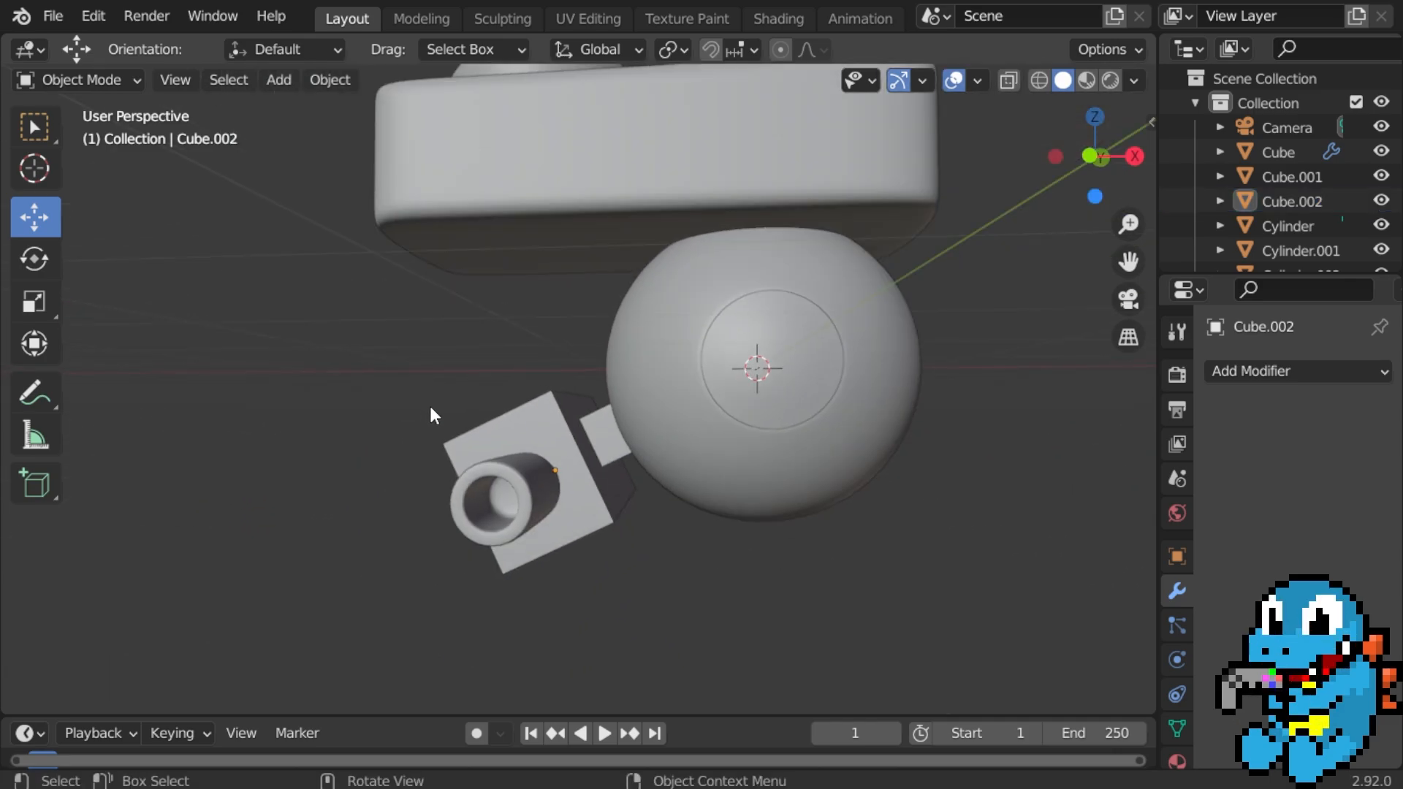
{"action": "middle_click_drag", "start_coordinate": [577, 399], "coordinate": [667, 364]}
{"action": "scroll", "coordinate": [668, 363], "scroll_direction": "down", "scroll_amount": 4}
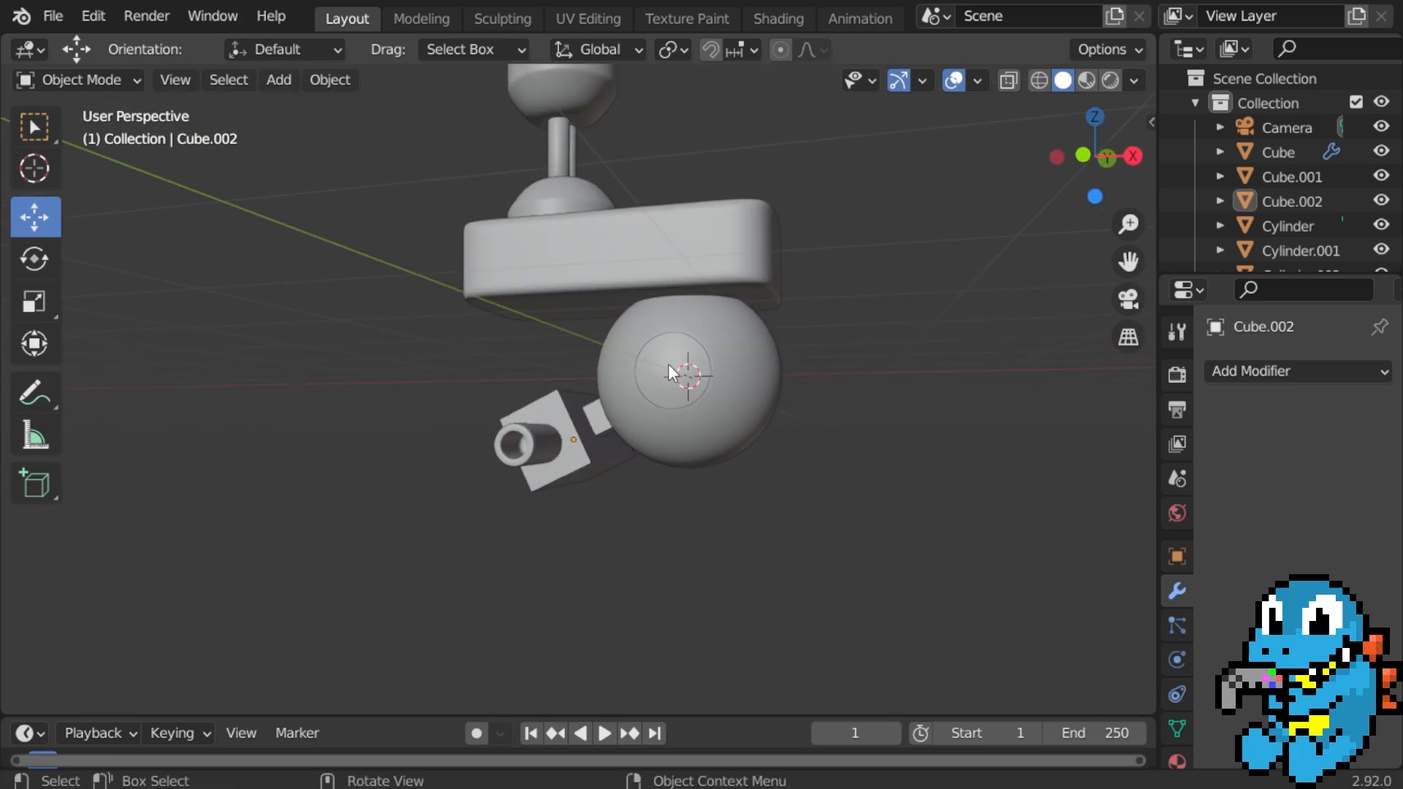
{"action": "middle_click_drag", "start_coordinate": [581, 382], "coordinate": [655, 374]}
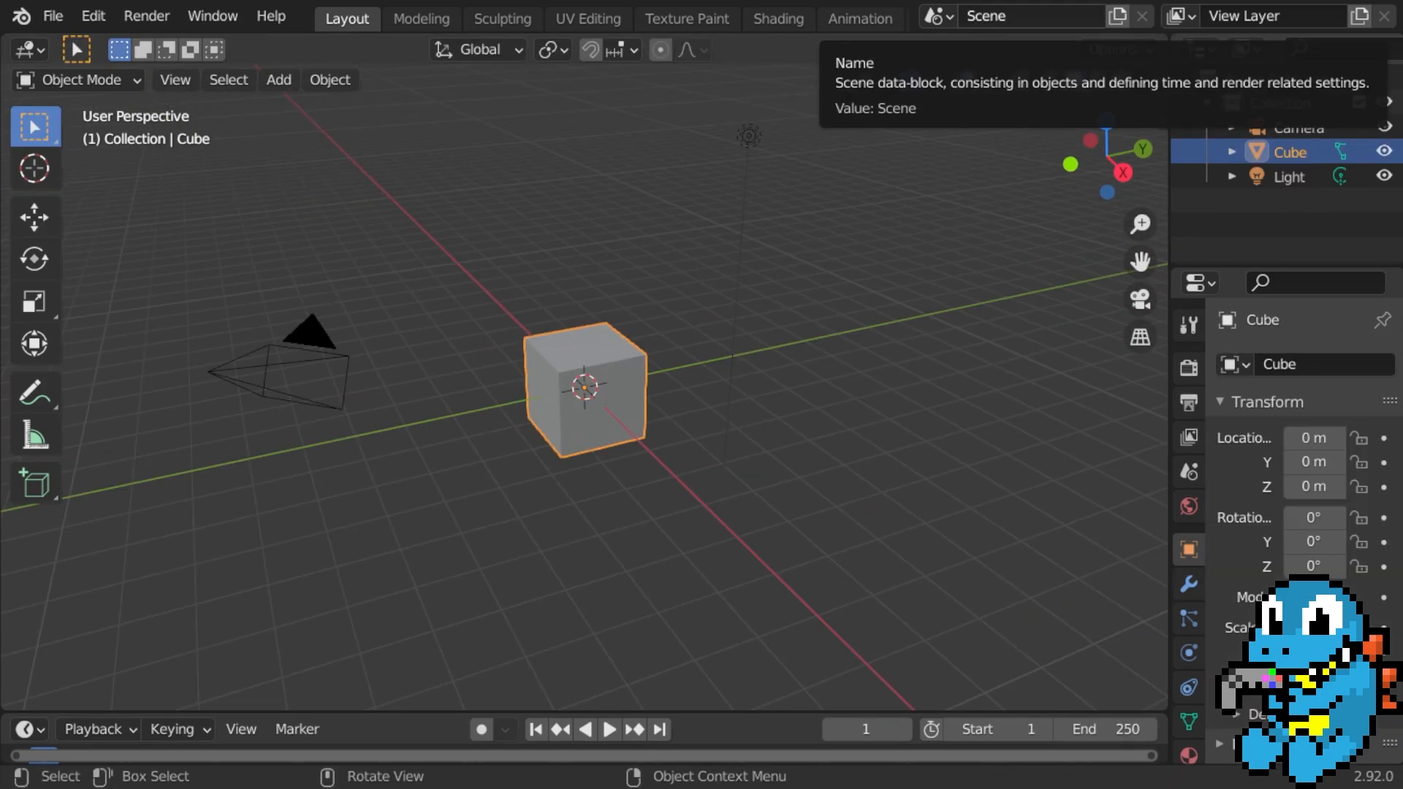
In the new scene, scale the default cube down uniformly and stretch it along Y into a bar about four times as long as wide.
{"action": "middle_click_drag", "start_coordinate": [781, 375], "coordinate": [811, 394]}
{"action": "key", "text": "s"}
{"action": "left_click", "coordinate": [720, 427]}
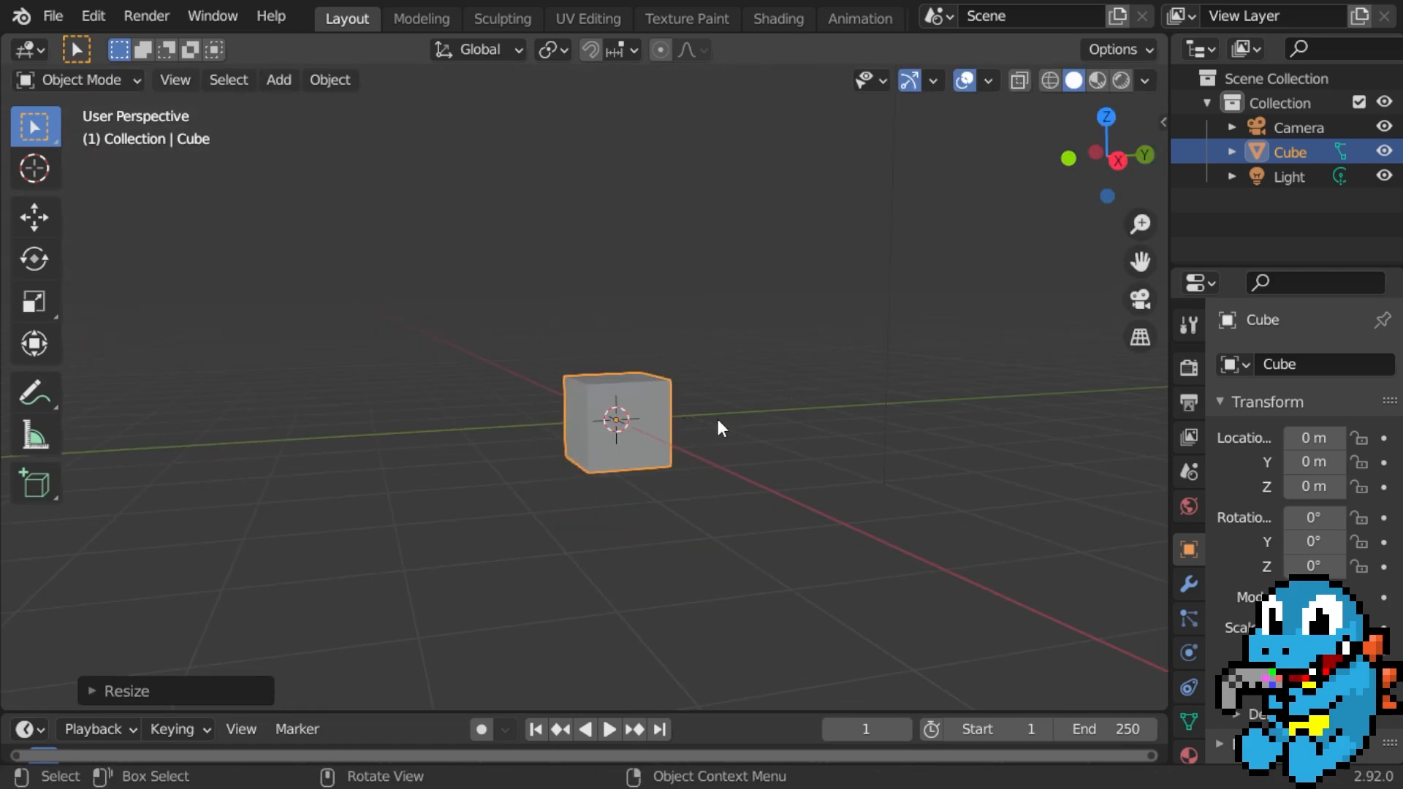
{"action": "middle_click_drag", "start_coordinate": [755, 512], "coordinate": [683, 464]}
{"action": "key", "text": "s"}
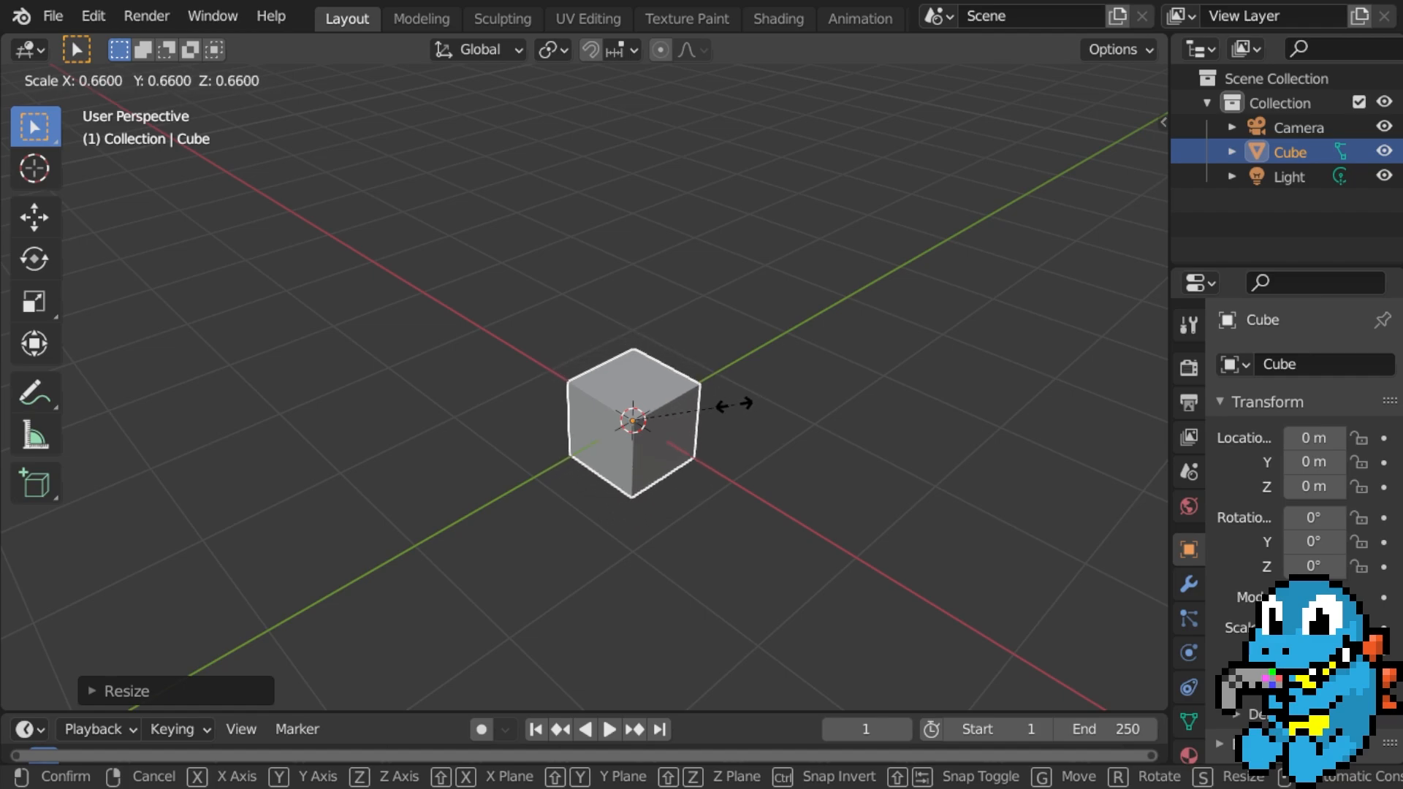
{"action": "left_click", "coordinate": [734, 405]}
{"action": "left_click_drag", "start_coordinate": [757, 485], "coordinate": [1016, 491]}
{"action": "middle_click_drag", "start_coordinate": [815, 446], "coordinate": [821, 444]}
Duplicate the bar in place and raise the copy to Z 0.70 m, directly above the original.
{"action": "key", "text": "KP_1"}
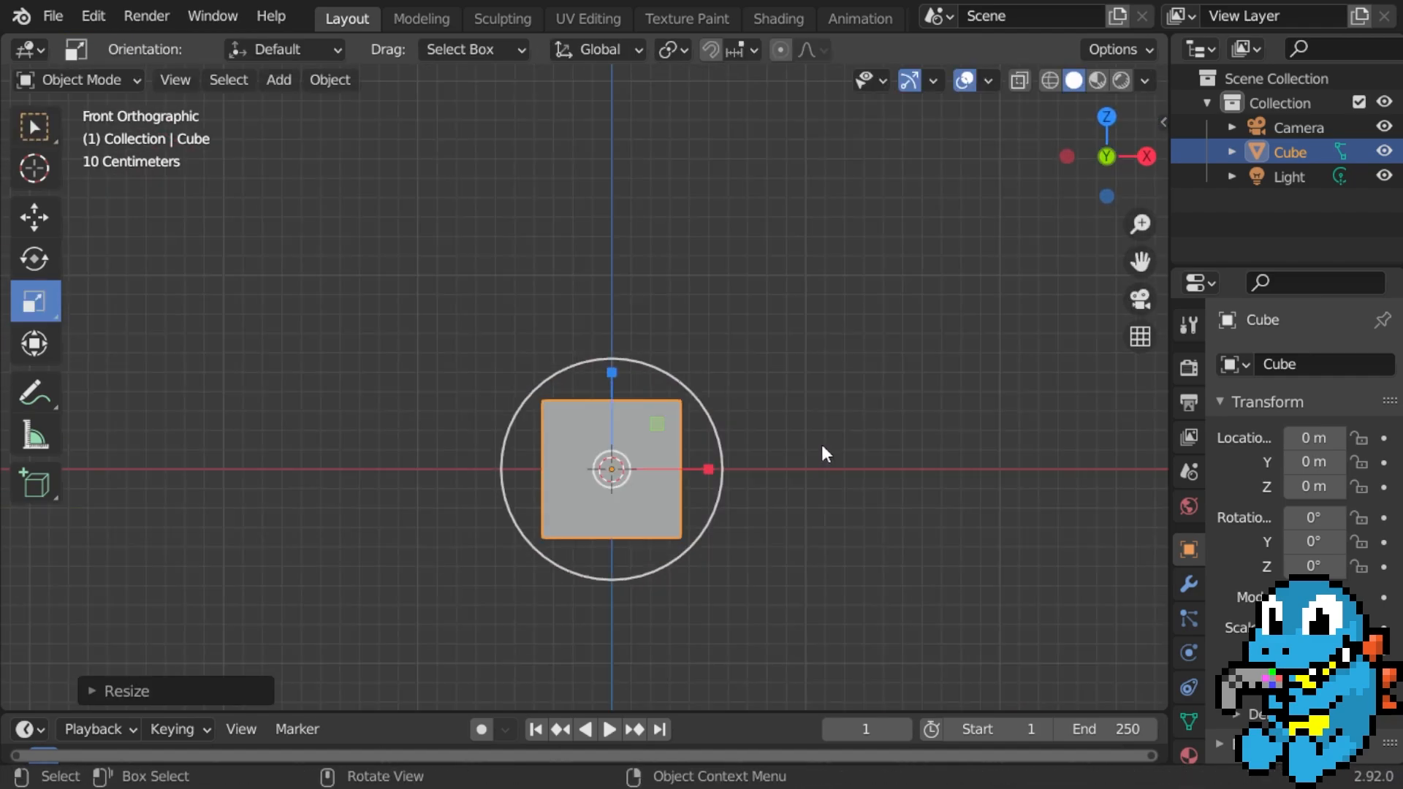
{"action": "key", "text": "KP_3"}
{"action": "key", "text": "shift+d"}
{"action": "right_click", "coordinate": [789, 424]}
{"action": "key", "text": "shift+space"}
{"action": "key", "text": "g"}
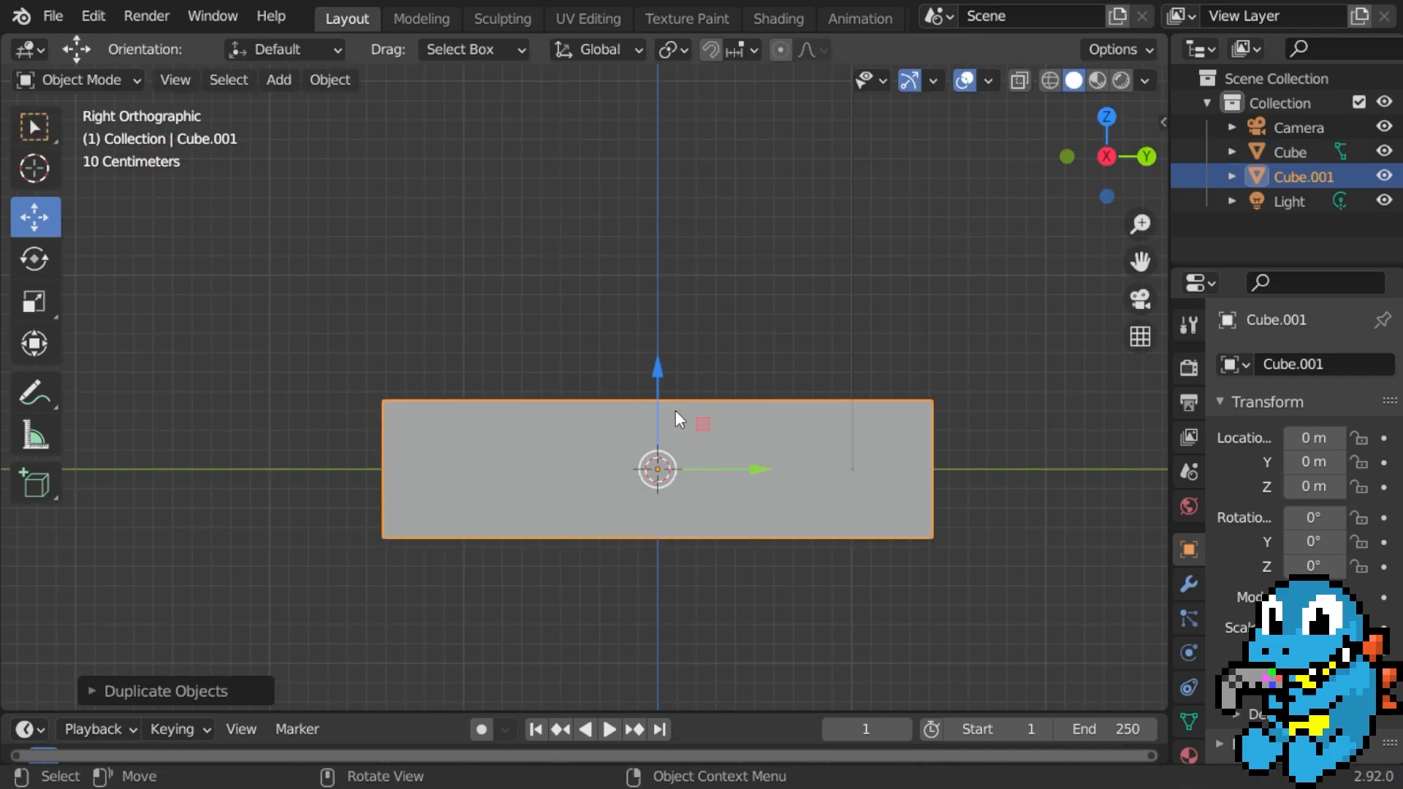
{"action": "left_click_drag", "start_coordinate": [675, 410], "coordinate": [687, 249]}
{"action": "middle_click_drag", "start_coordinate": [687, 248], "coordinate": [707, 512]}
Flatten the lower bar along Z to roughly 60 percent of its height.
{"action": "left_click", "coordinate": [707, 511]}
{"action": "middle_click_drag", "start_coordinate": [707, 511], "coordinate": [745, 511]}
{"action": "scroll", "coordinate": [745, 512], "scroll_direction": "down", "scroll_amount": 4}
{"action": "left_click", "coordinate": [37, 301]}
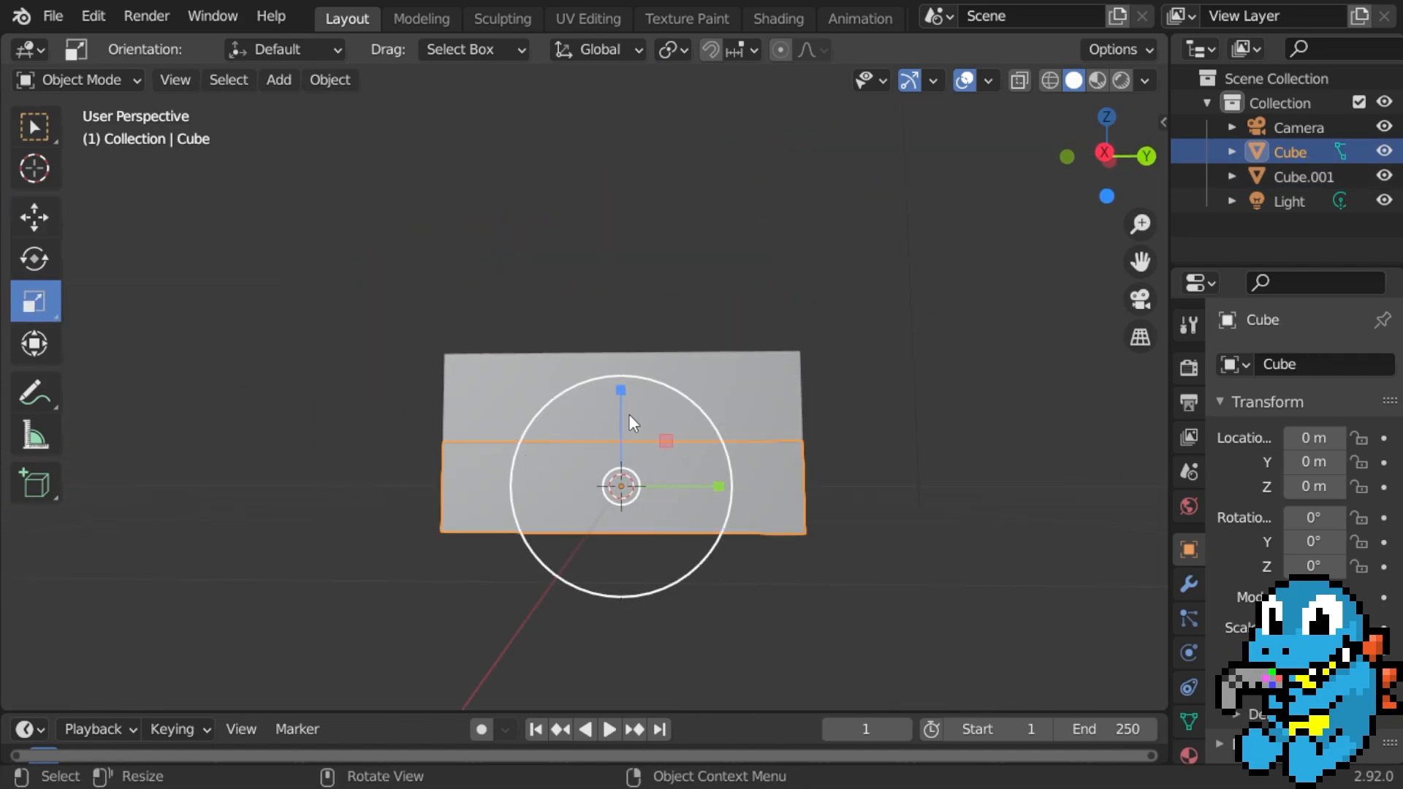
{"action": "left_click_drag", "start_coordinate": [628, 414], "coordinate": [620, 437]}
{"action": "middle_click_drag", "start_coordinate": [619, 437], "coordinate": [524, 452]}
{"action": "scroll", "coordinate": [650, 451], "scroll_direction": "up", "scroll_amount": 3}
{"action": "scroll", "coordinate": [523, 451], "scroll_direction": "down", "scroll_amount": 5}
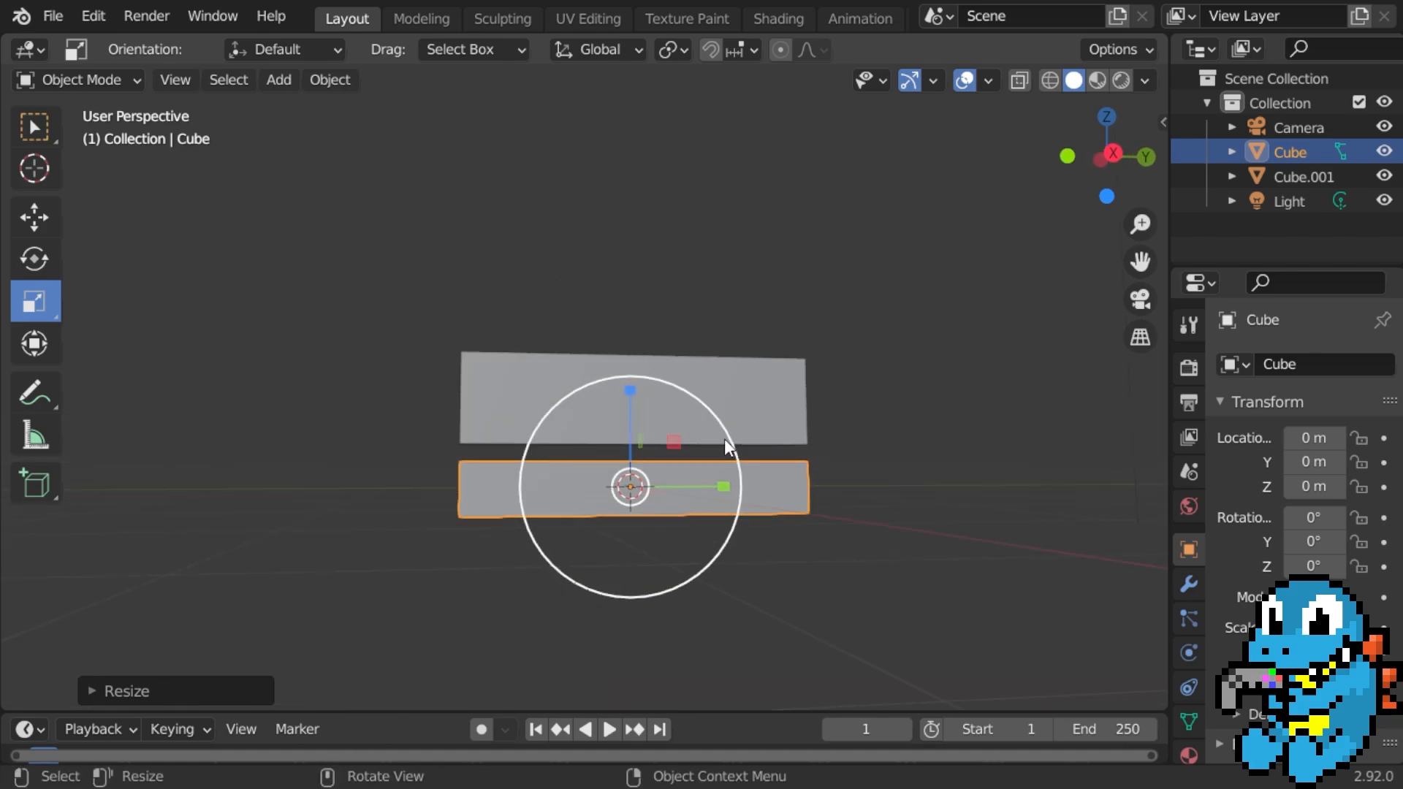
{"action": "middle_click_drag", "start_coordinate": [719, 438], "coordinate": [678, 436]}
{"action": "scroll", "coordinate": [651, 436], "scroll_direction": "up", "scroll_amount": 4}
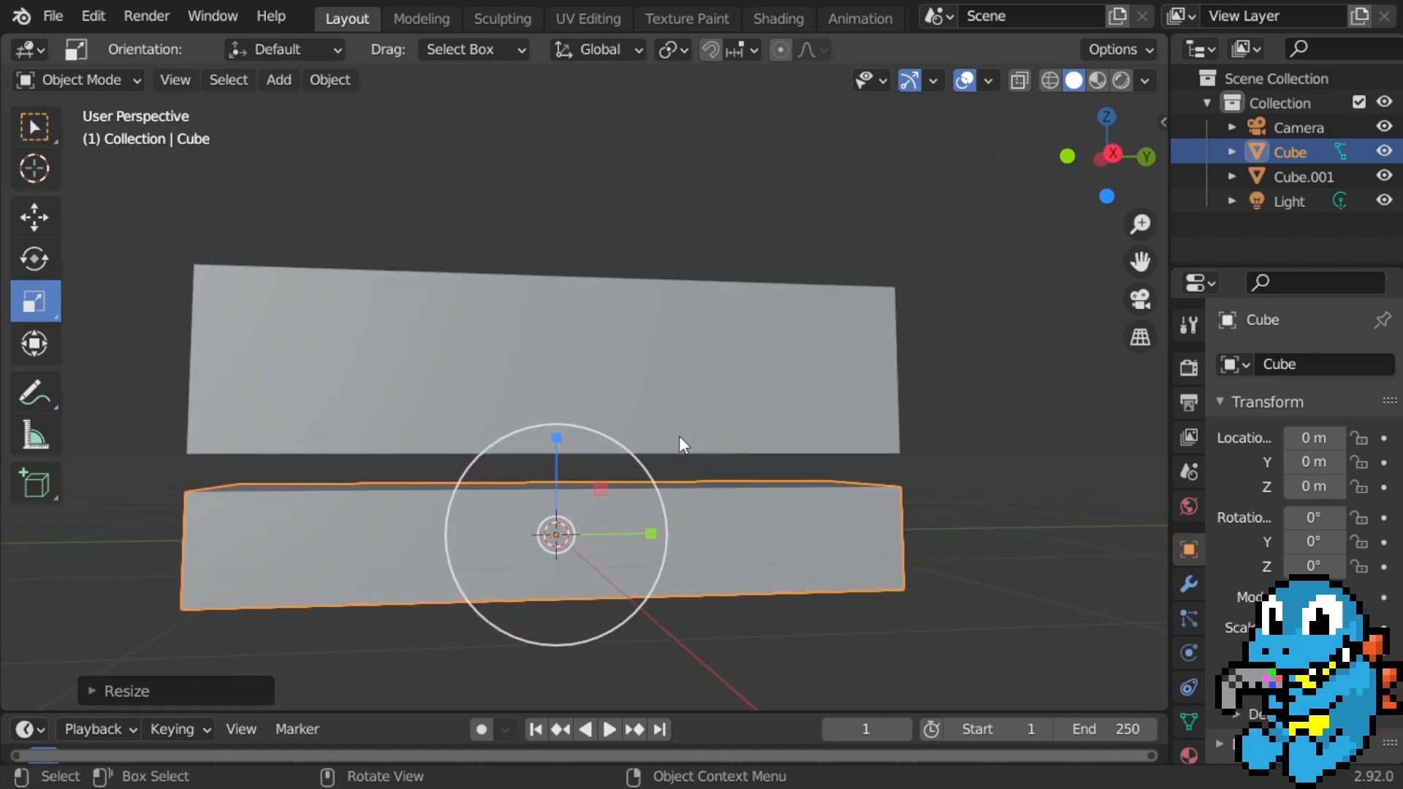
Narrow the upper bar's top face along X in Edit Mode and lower that face slightly along Z.
{"action": "left_click", "coordinate": [708, 386]}
{"action": "middle_click_drag", "start_coordinate": [555, 370], "coordinate": [307, 339]}
{"action": "key", "text": "Tab"}
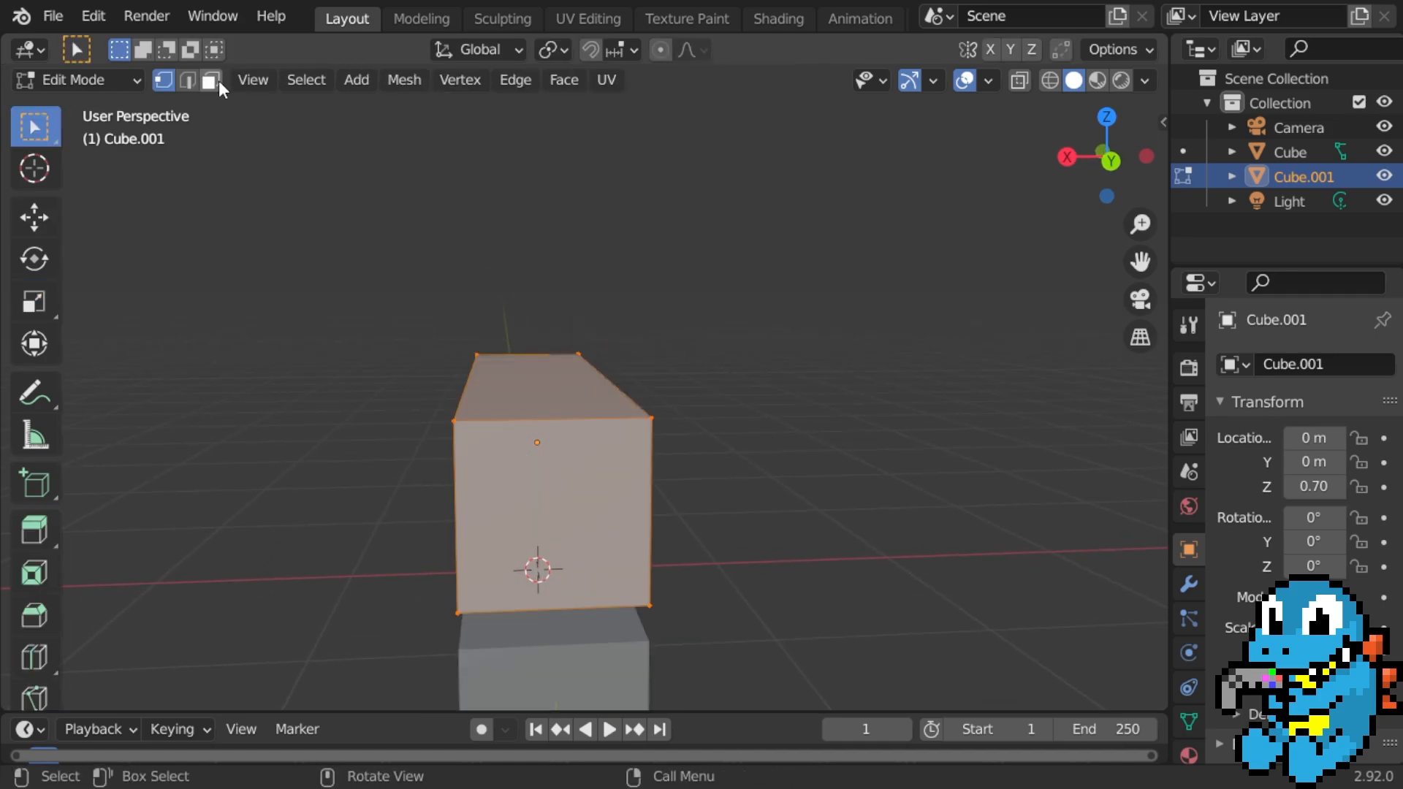
{"action": "middle_click_drag", "start_coordinate": [627, 401], "coordinate": [634, 421]}
{"action": "left_click", "coordinate": [35, 301]}
{"action": "key", "text": "KP_1"}
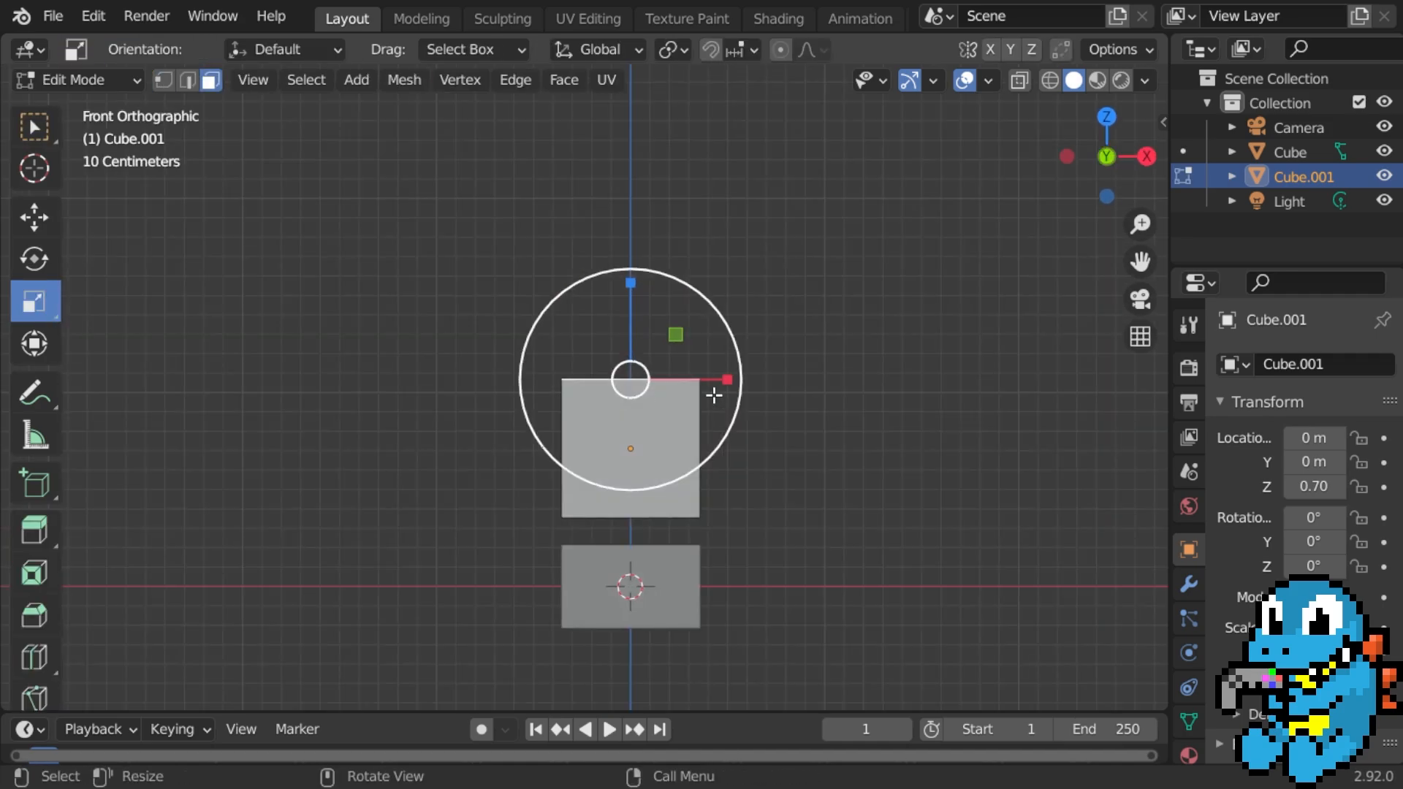
{"action": "left_click_drag", "start_coordinate": [722, 380], "coordinate": [695, 380]}
{"action": "middle_click_drag", "start_coordinate": [754, 384], "coordinate": [208, 369]}
{"action": "left_click_drag", "start_coordinate": [554, 290], "coordinate": [553, 312]}
{"action": "middle_click_drag", "start_coordinate": [553, 322], "coordinate": [782, 380]}
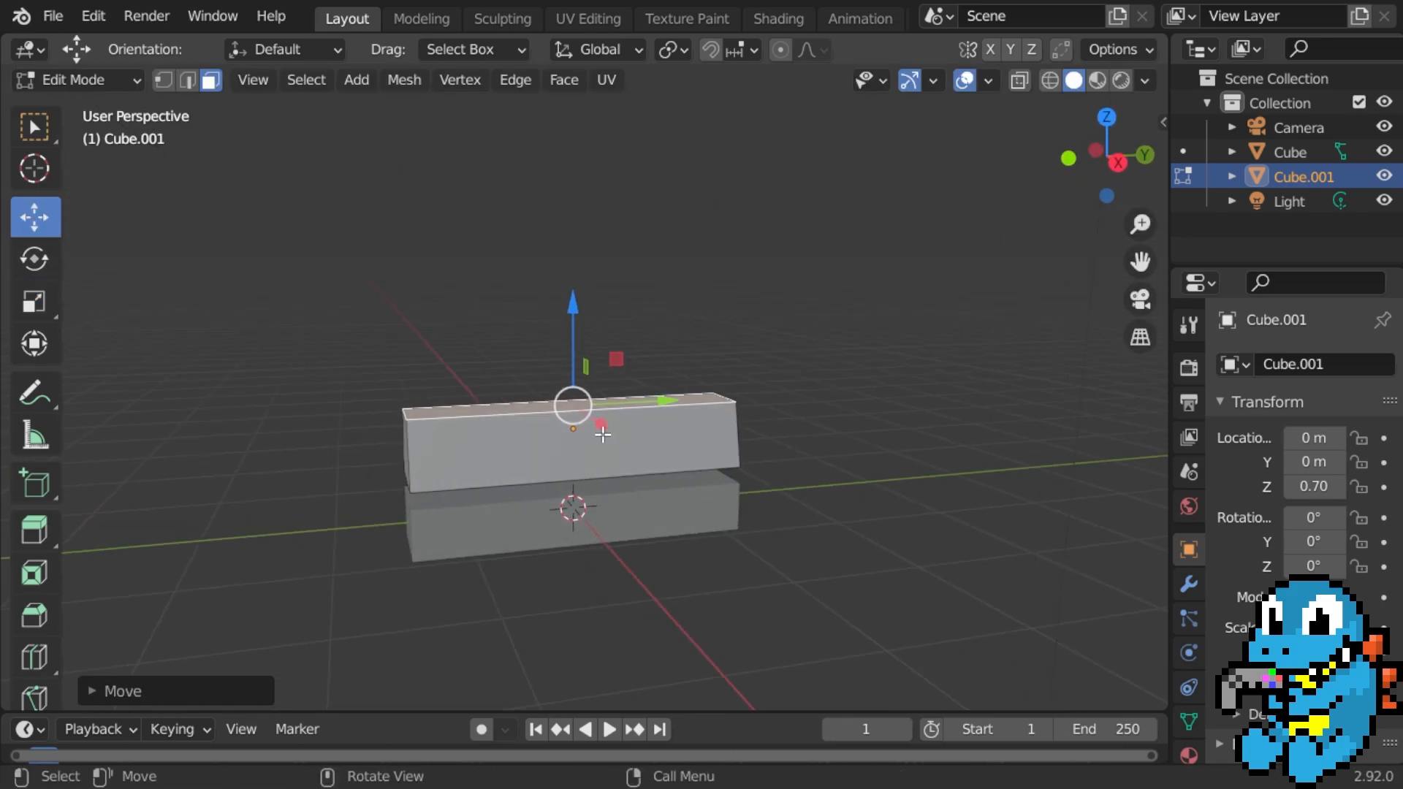
Add a crosswise loop cut to the lower bar and slide it about 0.55 toward the positive Y end.
{"action": "middle_click_drag", "start_coordinate": [742, 467], "coordinate": [697, 488]}
{"action": "scroll", "coordinate": [689, 445], "scroll_direction": "up", "scroll_amount": 2}
{"action": "key", "text": "Tab"}
{"action": "left_click", "coordinate": [703, 460]}
{"action": "key", "text": "Tab"}
{"action": "key", "text": "ctrl+r"}
{"action": "left_click", "coordinate": [698, 488]}
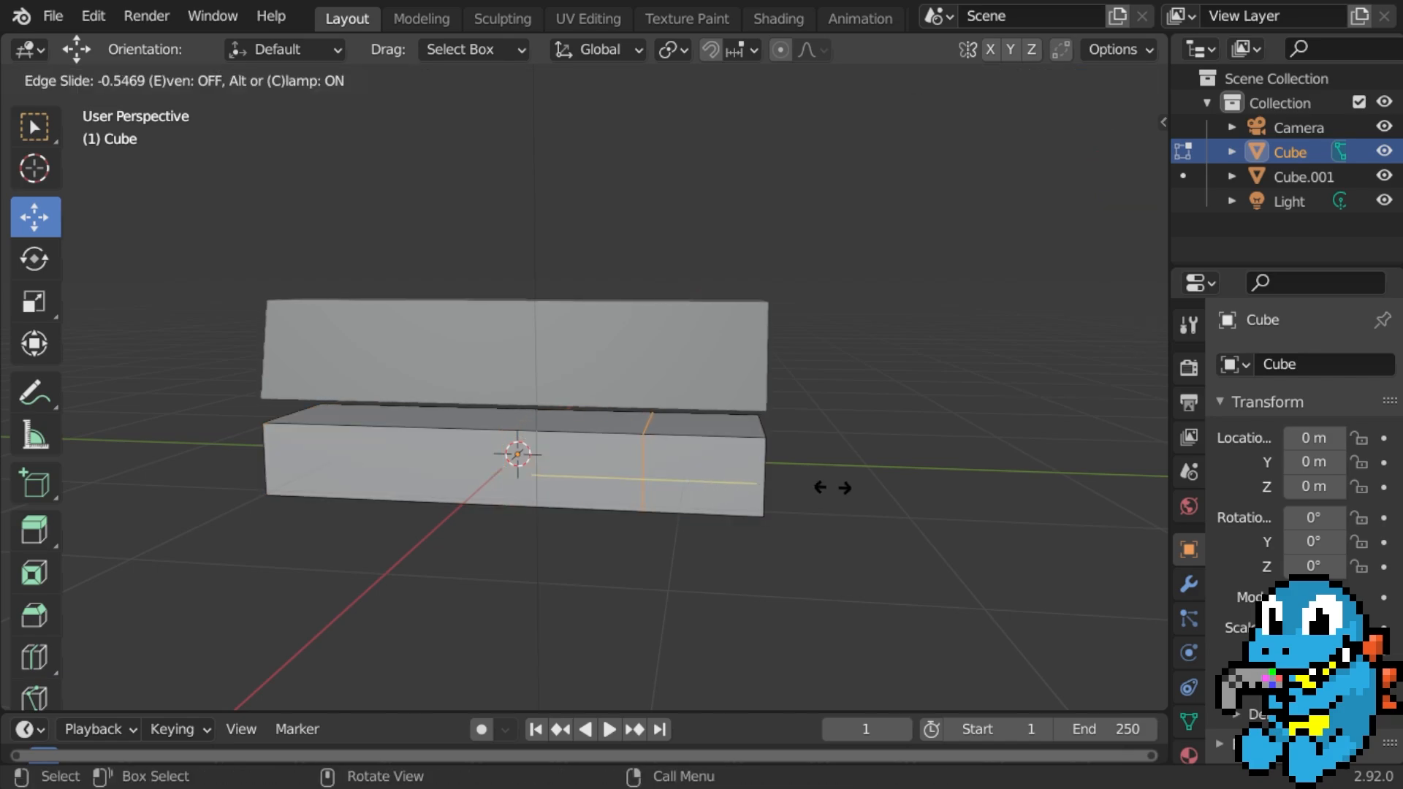
{"action": "left_click", "coordinate": [829, 488]}
{"action": "middle_click_drag", "start_coordinate": [823, 489], "coordinate": [807, 530]}
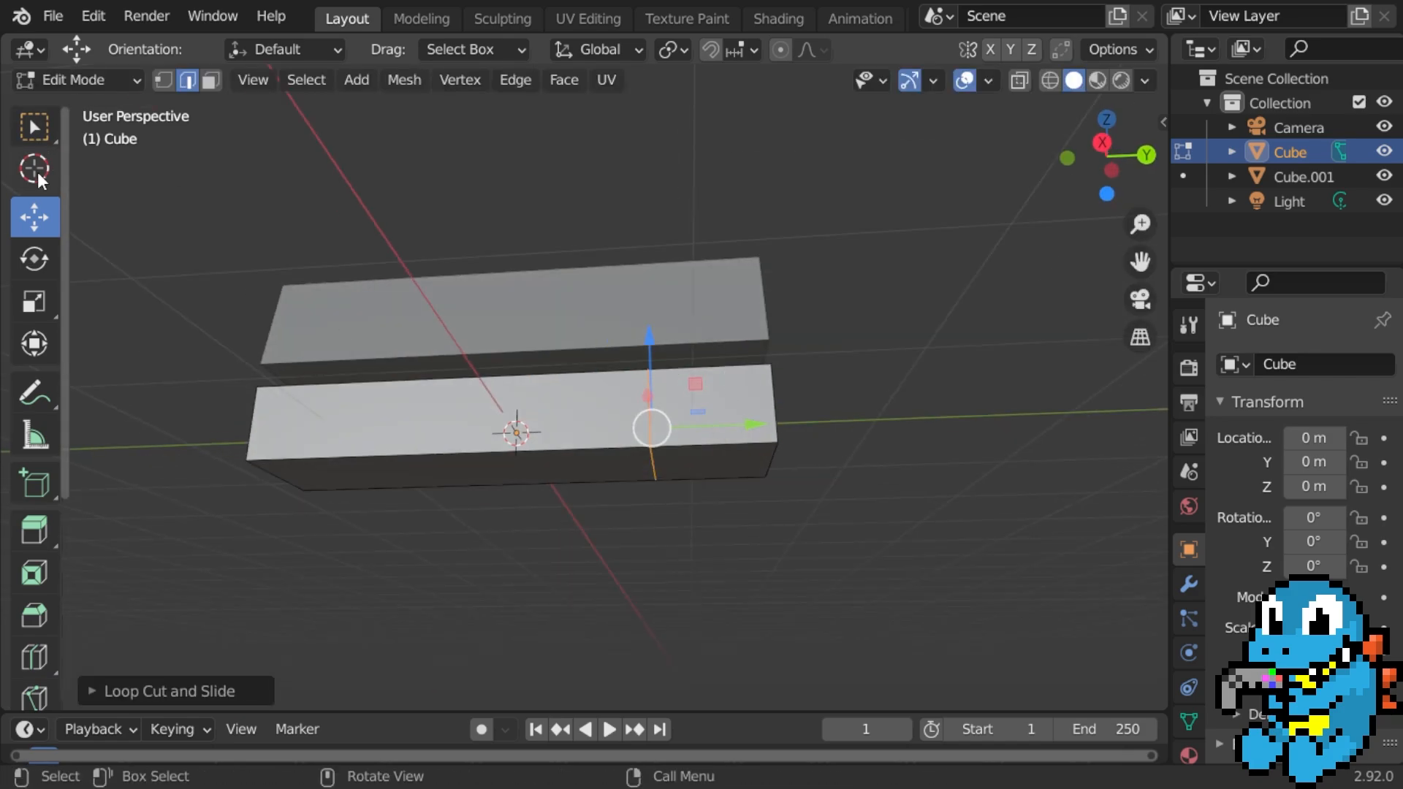
Extrude the underside face of the lower bar's end segment straight down to form a grip.
{"action": "left_click", "coordinate": [689, 463]}
{"action": "middle_click_drag", "start_coordinate": [691, 465], "coordinate": [758, 520]}
{"action": "key", "text": "KP_3"}
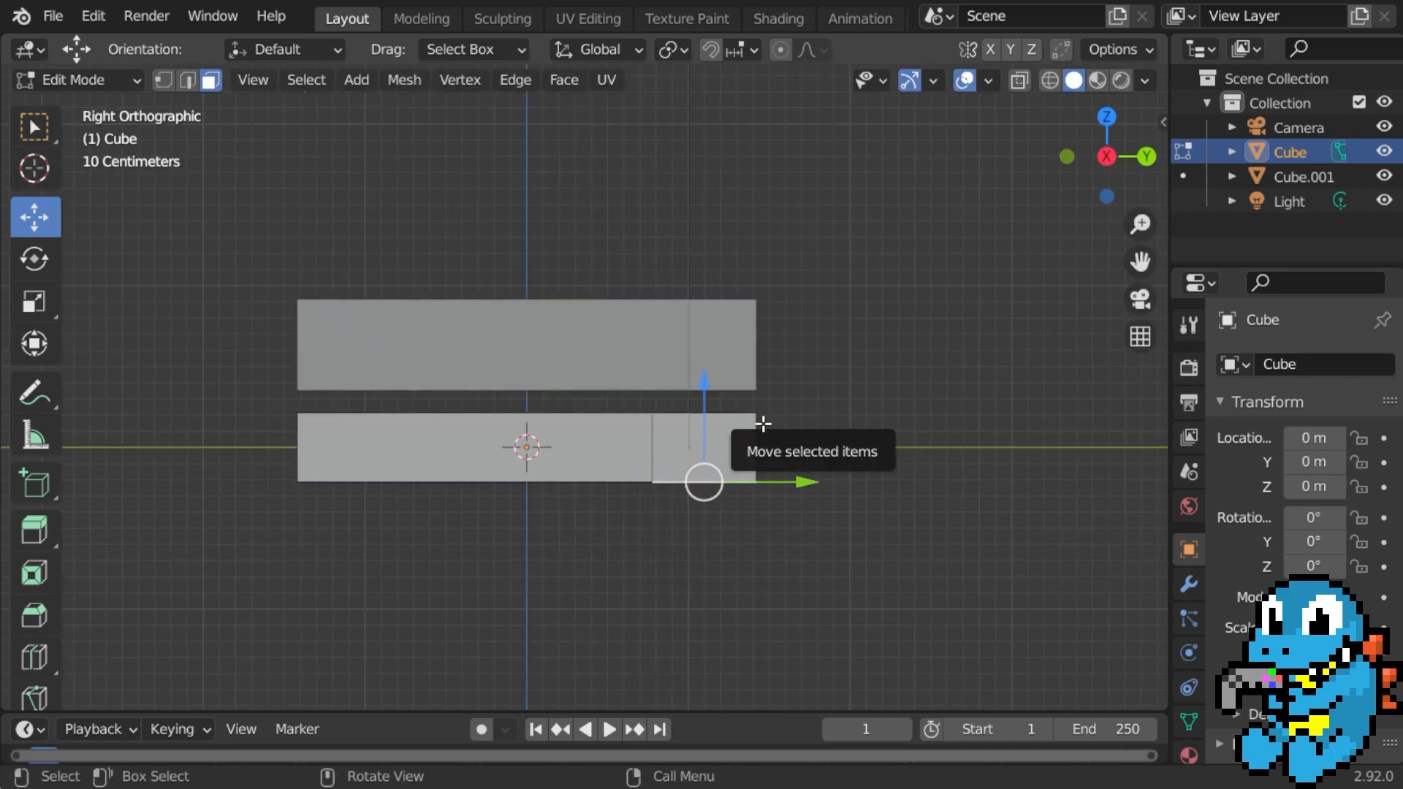
{"action": "key", "text": "e"}
{"action": "left_click", "coordinate": [704, 536]}
{"action": "middle_click_drag", "start_coordinate": [704, 535], "coordinate": [625, 365]}
Return to Object Mode and lower the tapered upper bar onto the lower bar, at Z 0.56 m.
{"action": "key", "text": "Tab"}
{"action": "left_click_drag", "start_coordinate": [509, 241], "coordinate": [509, 264]}
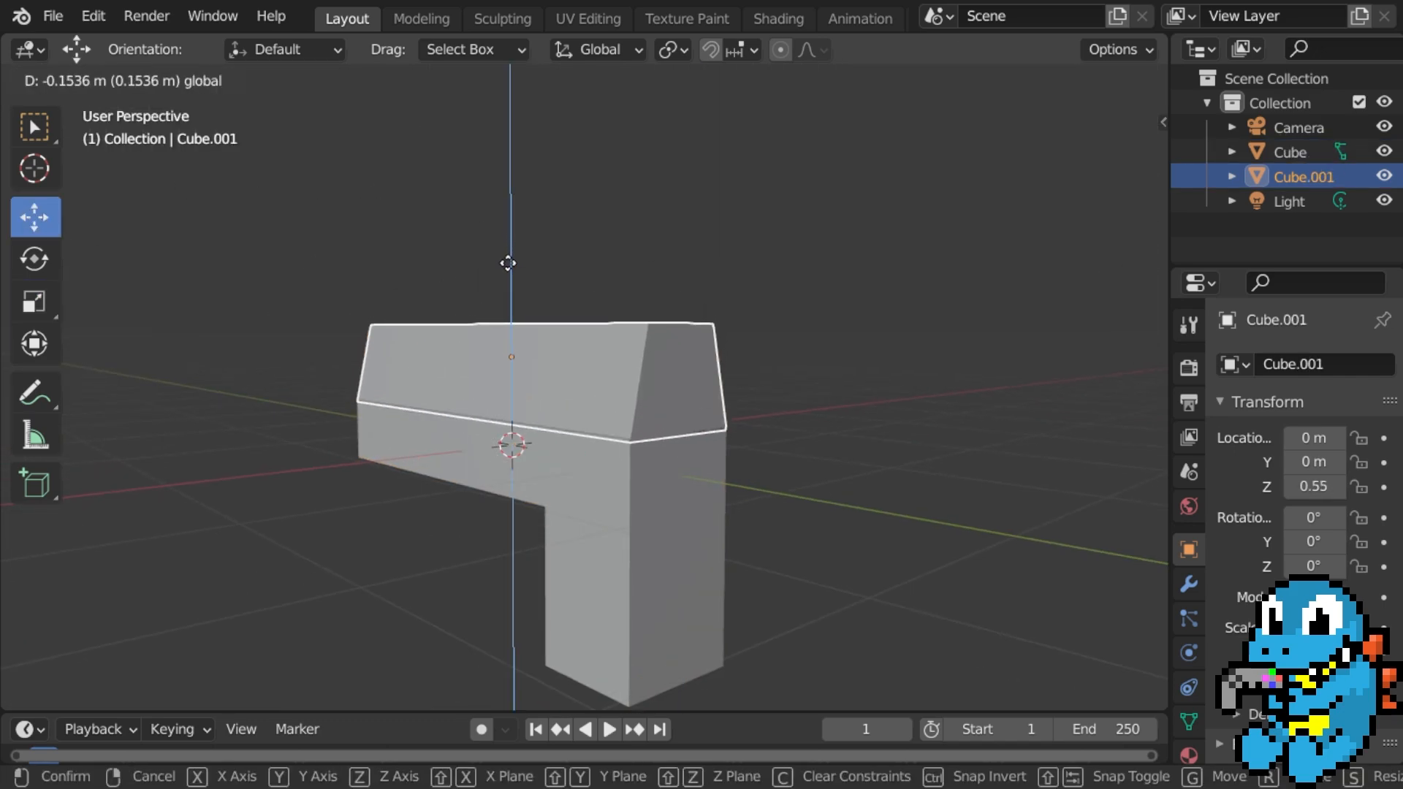
{"action": "middle_click_drag", "start_coordinate": [509, 265], "coordinate": [546, 309]}
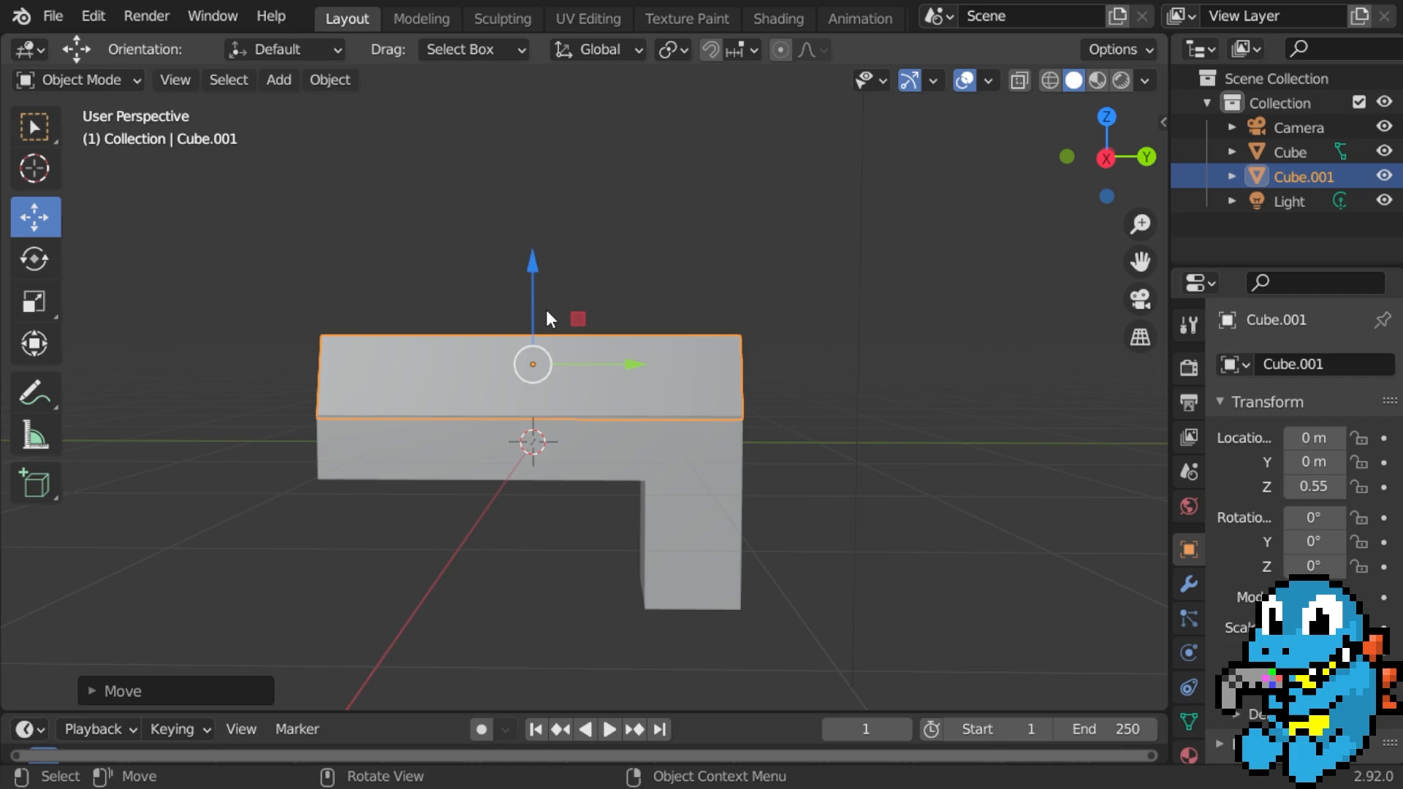
{"action": "left_click_drag", "start_coordinate": [529, 266], "coordinate": [529, 265]}
{"action": "middle_click_drag", "start_coordinate": [529, 265], "coordinate": [294, 375]}
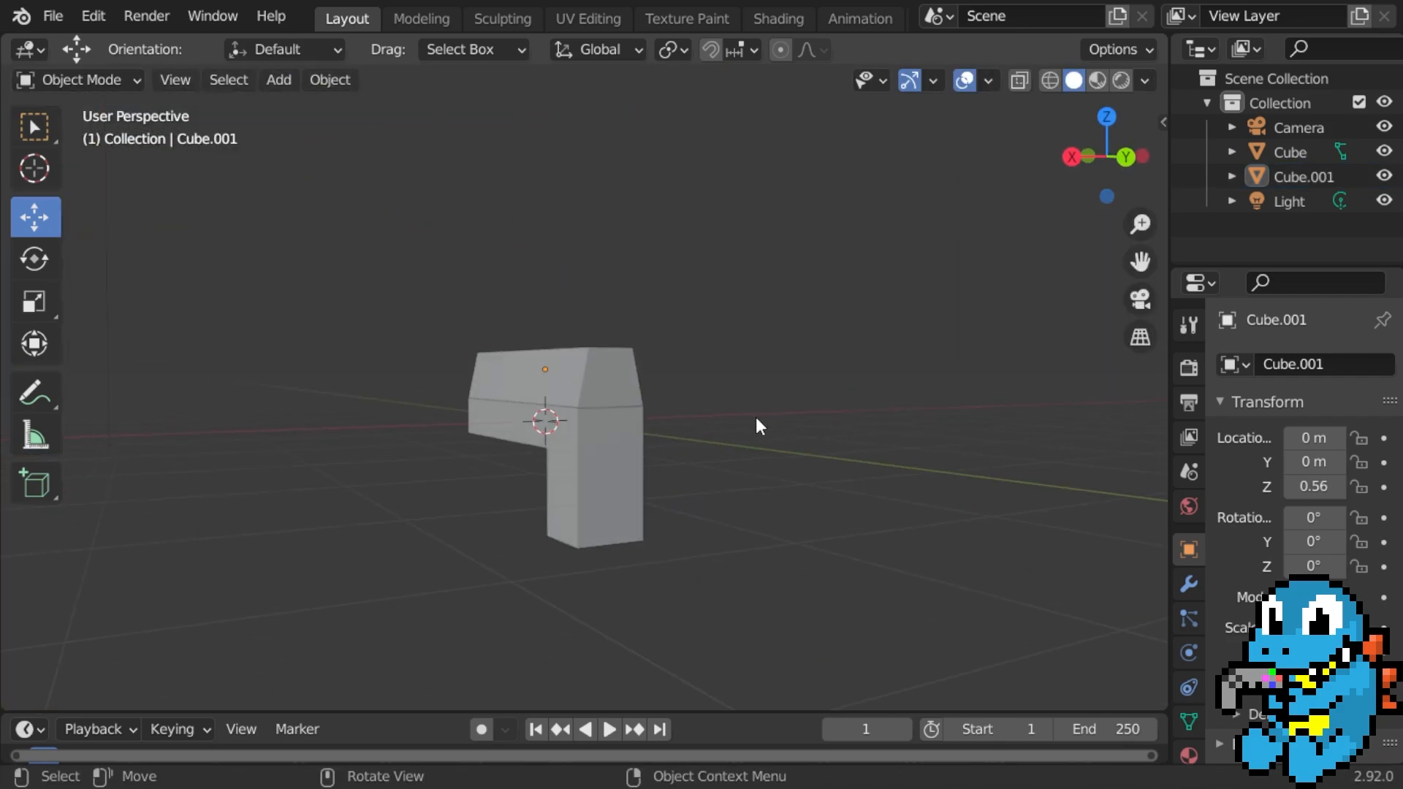
View the gun shape in Rendered shading and return the viewport to Solid shading.
{"action": "left_click", "coordinate": [750, 272]}
{"action": "mouse_move", "coordinate": [584, 376]}
{"action": "middle_mouse_down"}
{"action": "mouse_move", "coordinate": [848, 396]}
{"action": "mouse_move", "coordinate": [442, 393]}
{"action": "mouse_move", "coordinate": [604, 379]}
{"action": "mouse_move", "coordinate": [511, 379]}
{"action": "mouse_move", "coordinate": [865, 387]}
{"action": "mouse_move", "coordinate": [870, 401]}
{"action": "mouse_move", "coordinate": [964, 382]}
{"action": "middle_mouse_up"}
{"action": "key", "text": "z"}
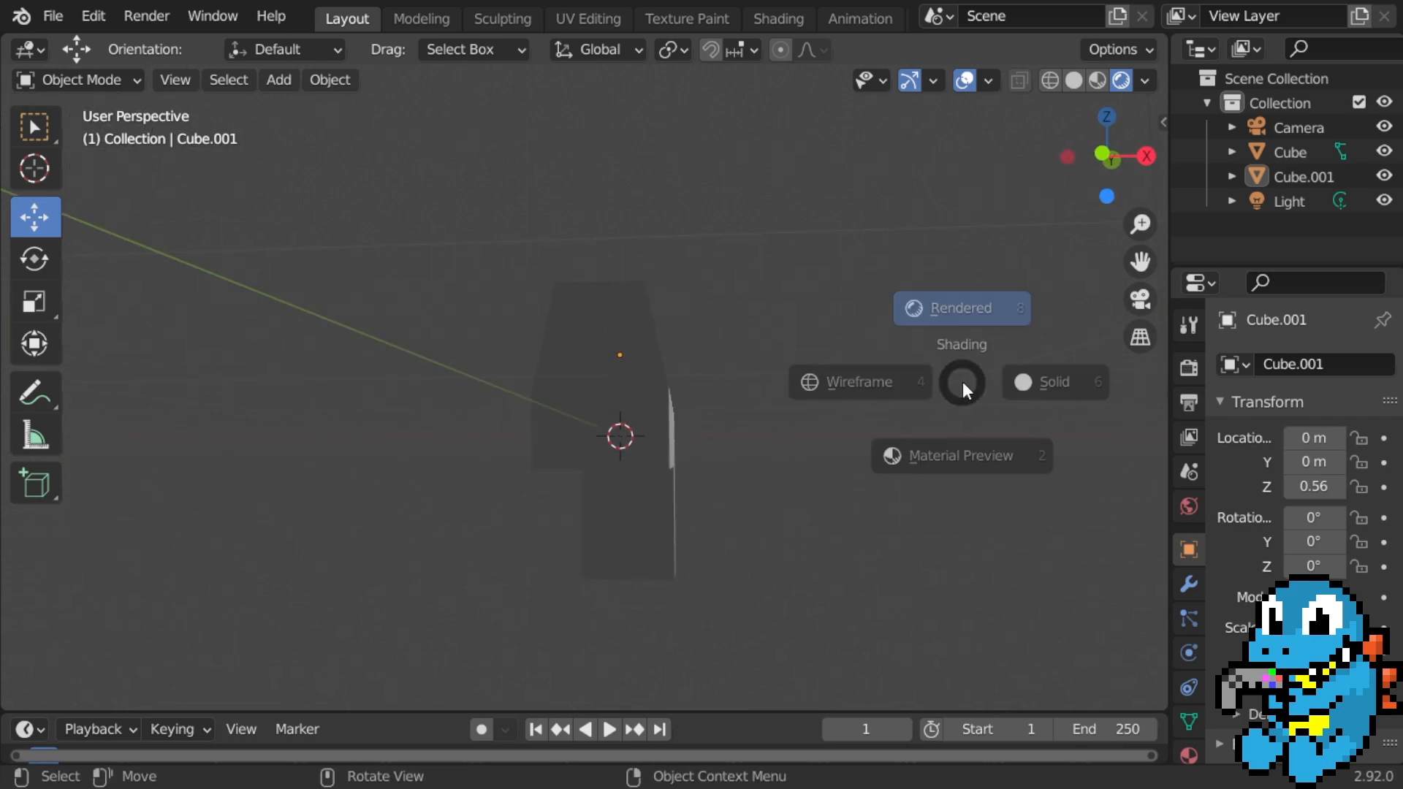
{"action": "left_click", "coordinate": [1058, 381]}
{"action": "mouse_move", "coordinate": [1052, 383]}
{"action": "middle_mouse_down"}
{"action": "mouse_move", "coordinate": [430, 418]}
{"action": "mouse_move", "coordinate": [651, 442]}
{"action": "mouse_move", "coordinate": [538, 418]}
{"action": "middle_mouse_up"}
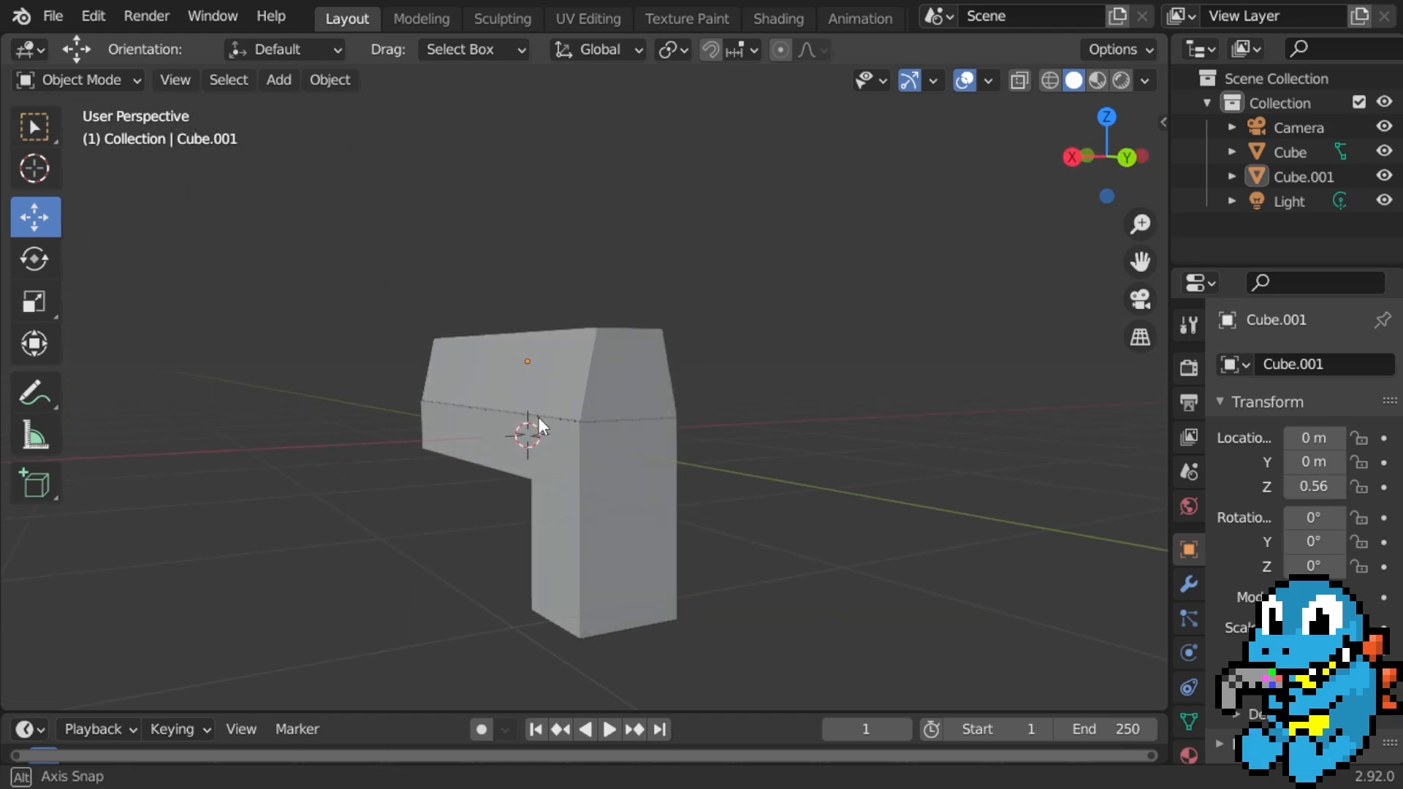
Try shifting part of the grip in Edit Mode, and undo the change.
{"action": "left_click", "coordinate": [627, 493]}
{"action": "middle_click_drag", "start_coordinate": [627, 493], "coordinate": [489, 501]}
{"action": "key", "text": "Tab"}
{"action": "left_click", "coordinate": [489, 501], "text": "shift"}
{"action": "left_click_drag", "start_coordinate": [466, 504], "coordinate": [502, 506]}
{"action": "mouse_move", "coordinate": [491, 508]}
{"action": "middle_mouse_down"}
{"action": "mouse_move", "coordinate": [608, 516]}
{"action": "mouse_move", "coordinate": [468, 522]}
{"action": "middle_mouse_up"}
{"action": "key", "text": "Tab"}
{"action": "middle_click_drag", "start_coordinate": [467, 522], "coordinate": [595, 534]}
{"action": "scroll", "coordinate": [398, 521], "scroll_direction": "down", "scroll_amount": 2}
{"action": "key", "text": "ctrl+z"}
{"action": "key", "text": "ctrl+z"}
{"action": "key", "text": "Tab"}
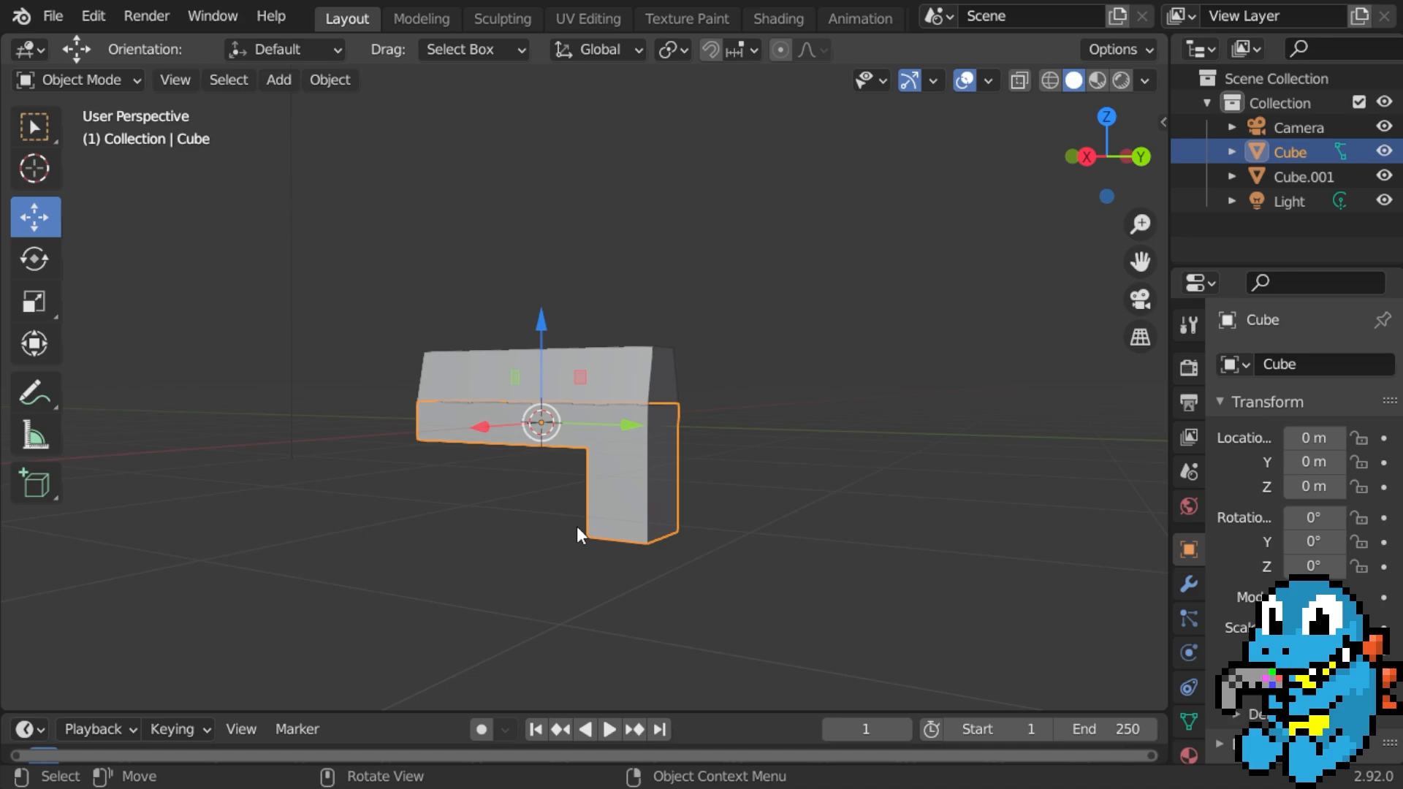
Lengthen the grip by moving its bottom face down along Z.
{"action": "middle_click_drag", "start_coordinate": [608, 479], "coordinate": [647, 497]}
{"action": "key", "text": "Tab"}
{"action": "left_click_drag", "start_coordinate": [673, 450], "coordinate": [673, 475]}
{"action": "middle_click_drag", "start_coordinate": [670, 476], "coordinate": [724, 438]}
{"action": "scroll", "coordinate": [527, 538], "scroll_direction": "up", "scroll_amount": 2}
{"action": "key", "text": "Tab"}
Add two lengthwise loop cuts running down the middle of the lower bar and grip.
{"action": "key", "text": "Tab"}
{"action": "key", "text": "ctrl+r"}
{"action": "left_click", "coordinate": [643, 463]}
{"action": "key", "text": "ctrl+r"}
{"action": "left_click", "coordinate": [683, 403]}
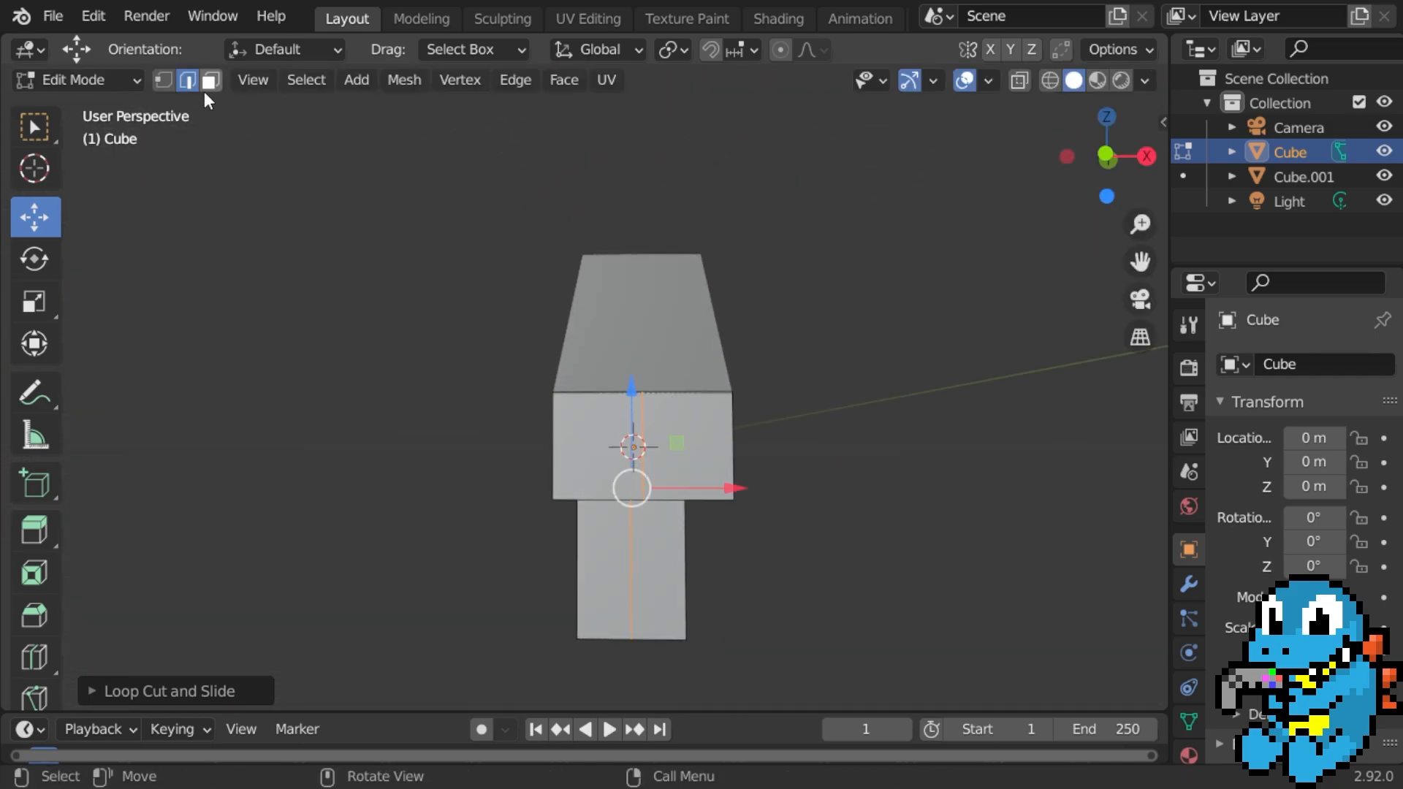
{"action": "left_click", "coordinate": [226, 699]}
{"action": "left_click", "coordinate": [407, 497]}
Scale the two lengthwise edge loops closer together along X to 0.702.
{"action": "middle_click_drag", "start_coordinate": [407, 497], "coordinate": [33, 303]}
{"action": "left_click_drag", "start_coordinate": [733, 482], "coordinate": [700, 475]}
{"action": "middle_click_drag", "start_coordinate": [700, 475], "coordinate": [705, 511]}
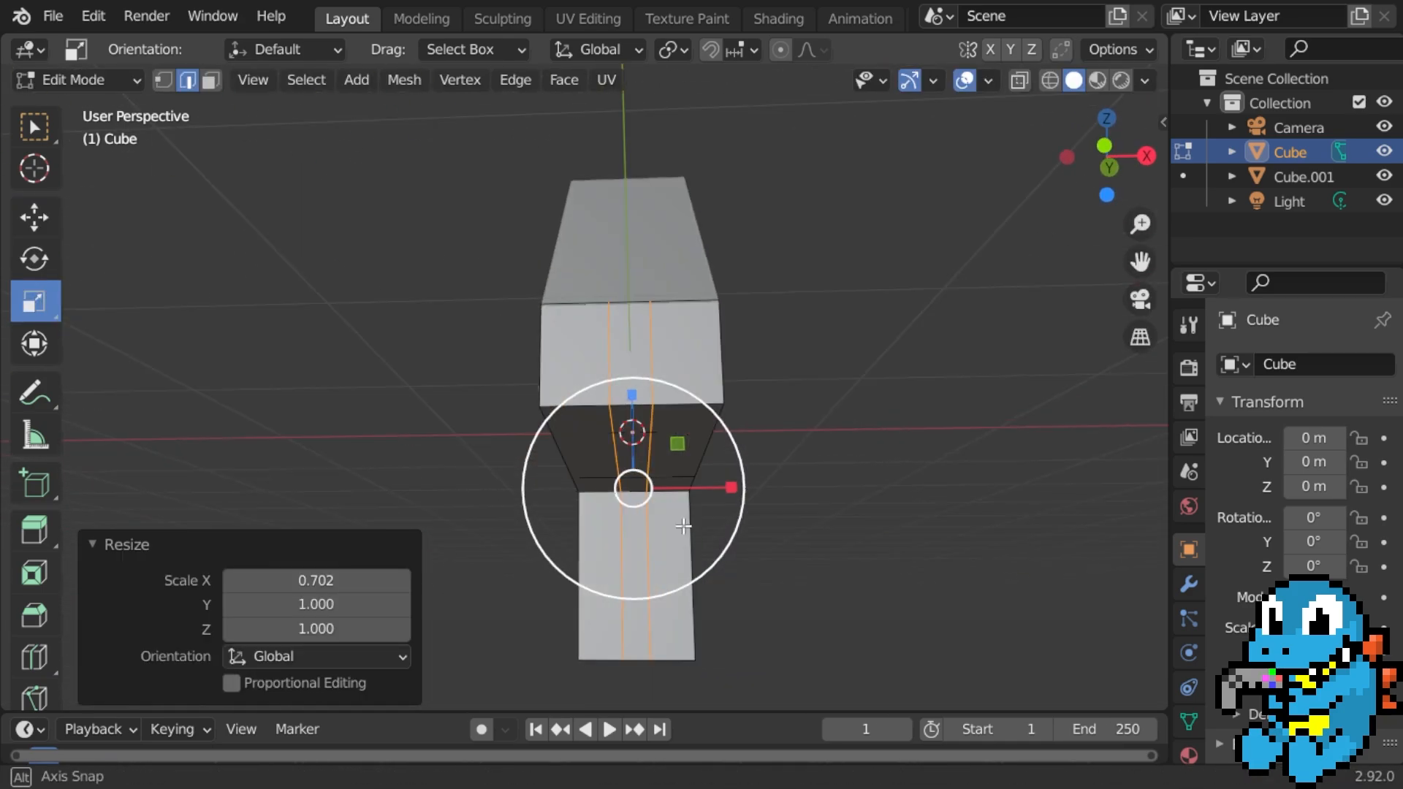
Scale the two lengthwise edge loops along X to 1.085 and add two close crosswise loop cuts to the lower bar ahead of the grip.
{"action": "left_click_drag", "start_coordinate": [733, 488], "coordinate": [738, 497]}
{"action": "middle_click_drag", "start_coordinate": [738, 496], "coordinate": [621, 461]}
{"action": "left_click", "coordinate": [607, 427]}
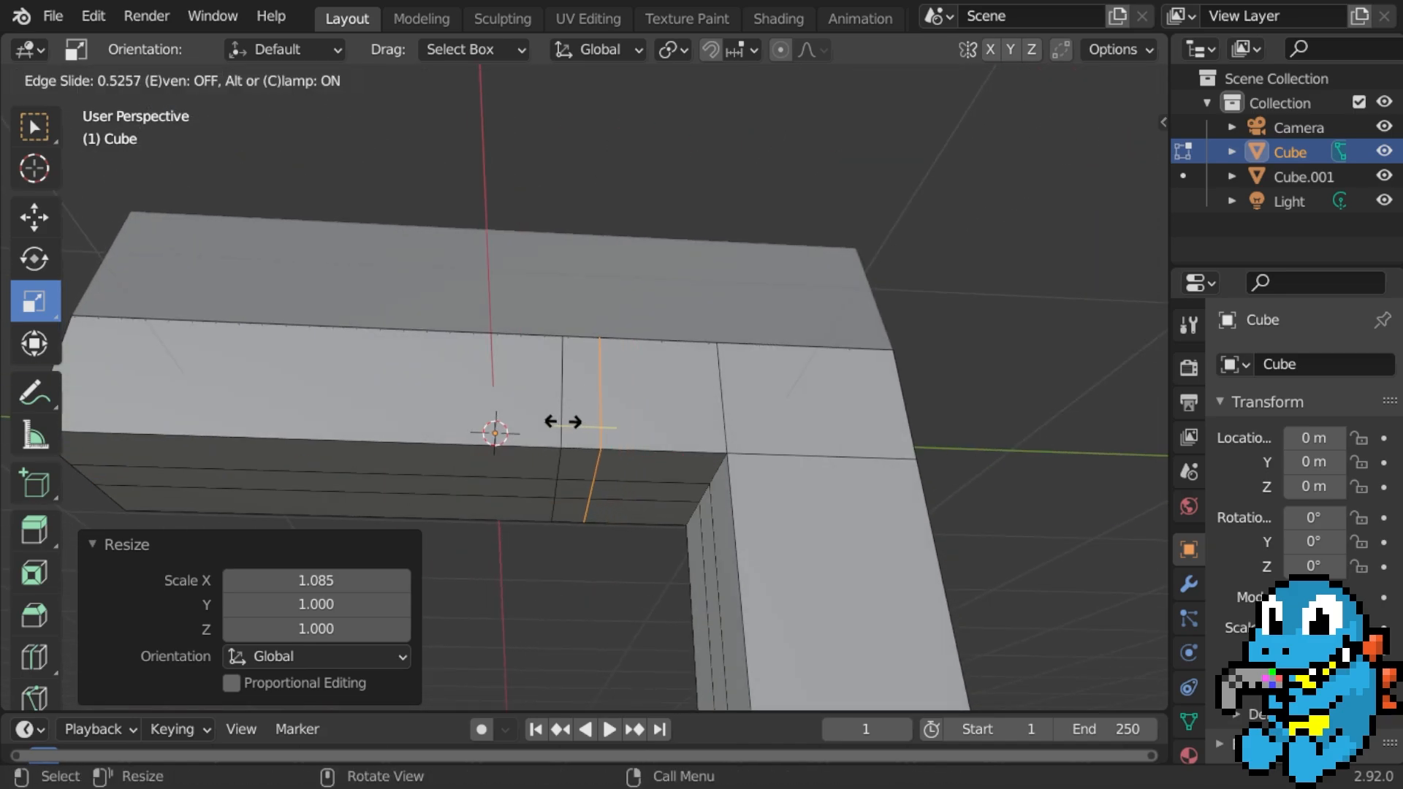
{"action": "left_click", "coordinate": [554, 419]}
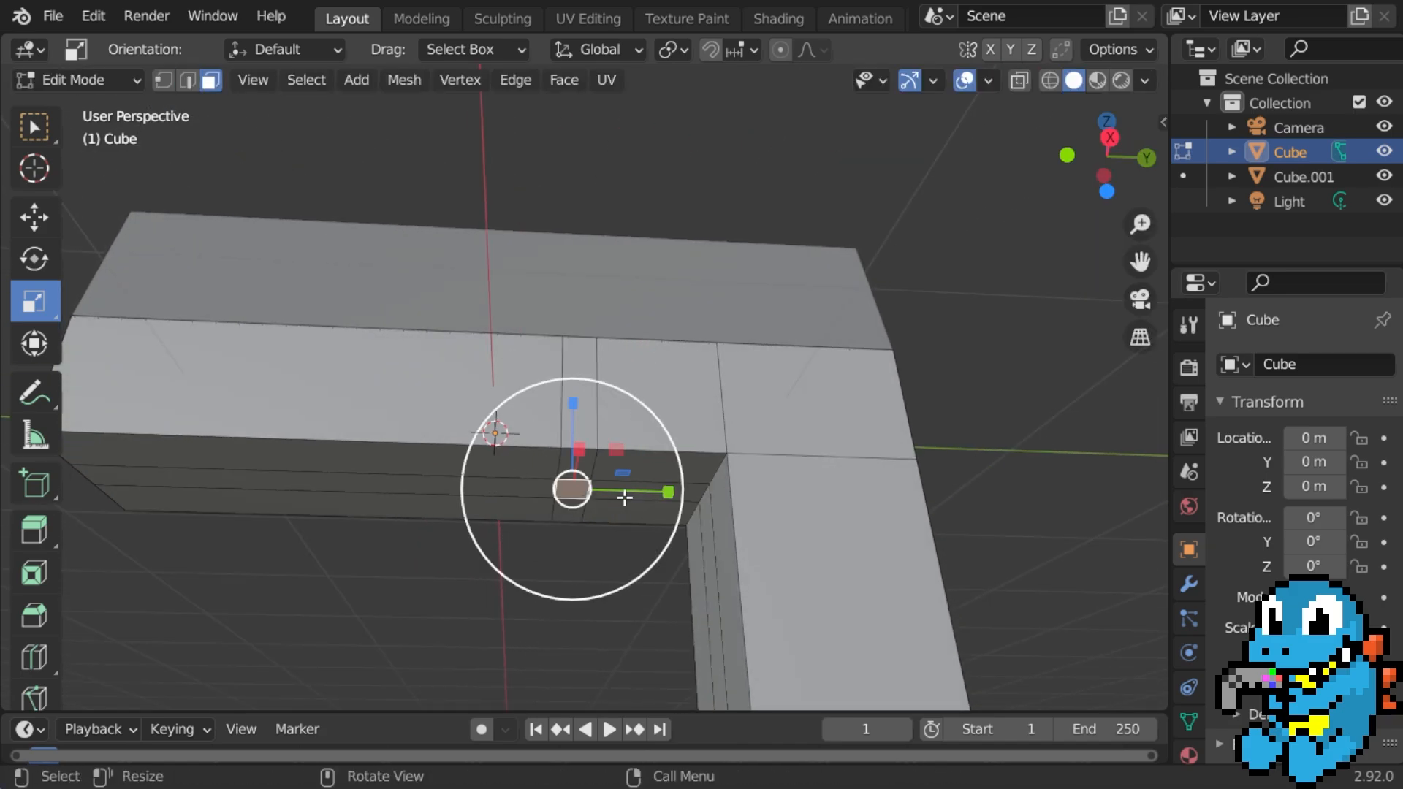
Try extruding the small middle face under the lower bar and moving it down 0.3338 m along Z.
{"action": "key", "text": "KP_3"}
{"action": "left_click", "coordinate": [637, 498]}
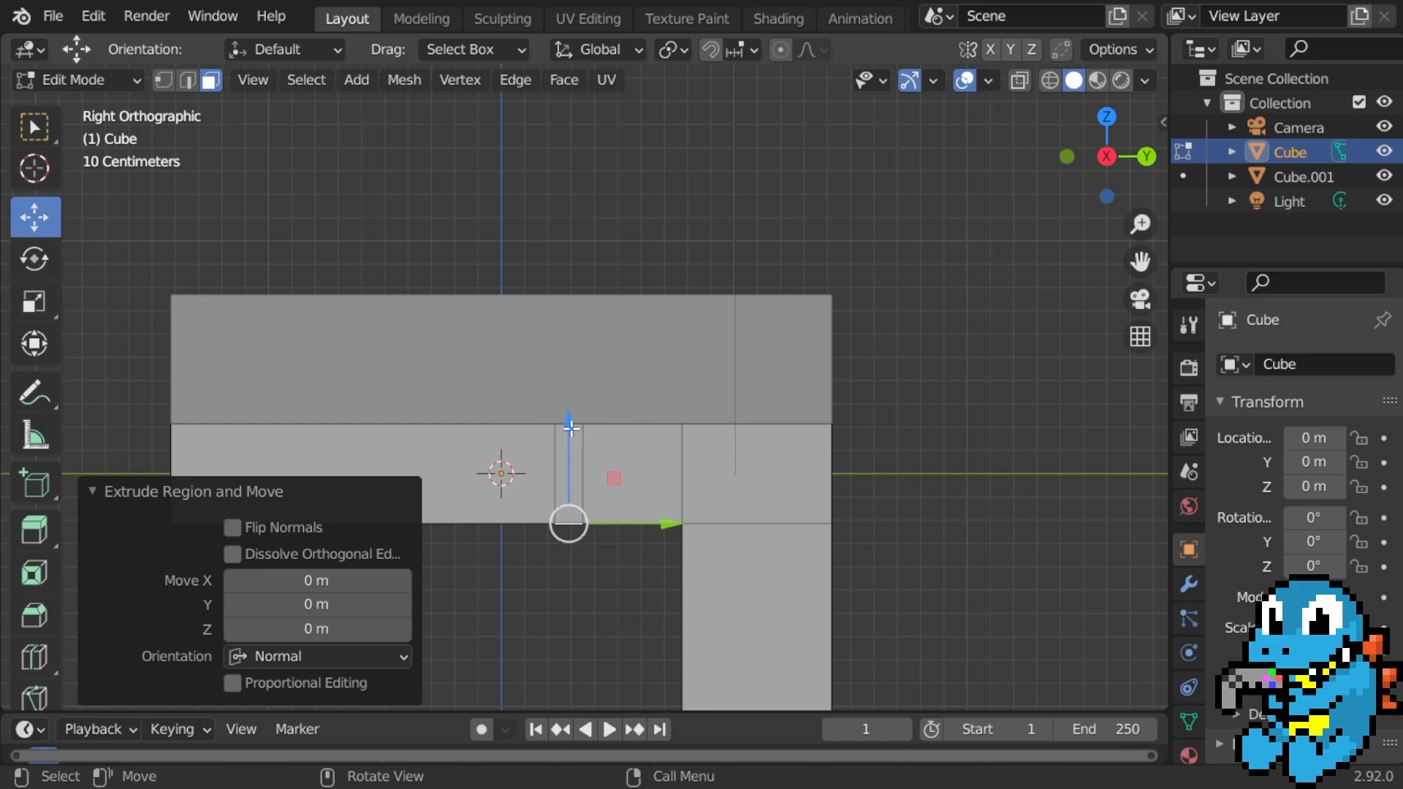
{"action": "left_click_drag", "start_coordinate": [570, 428], "coordinate": [573, 511]}
{"action": "middle_click_drag", "start_coordinate": [572, 511], "coordinate": [709, 529]}
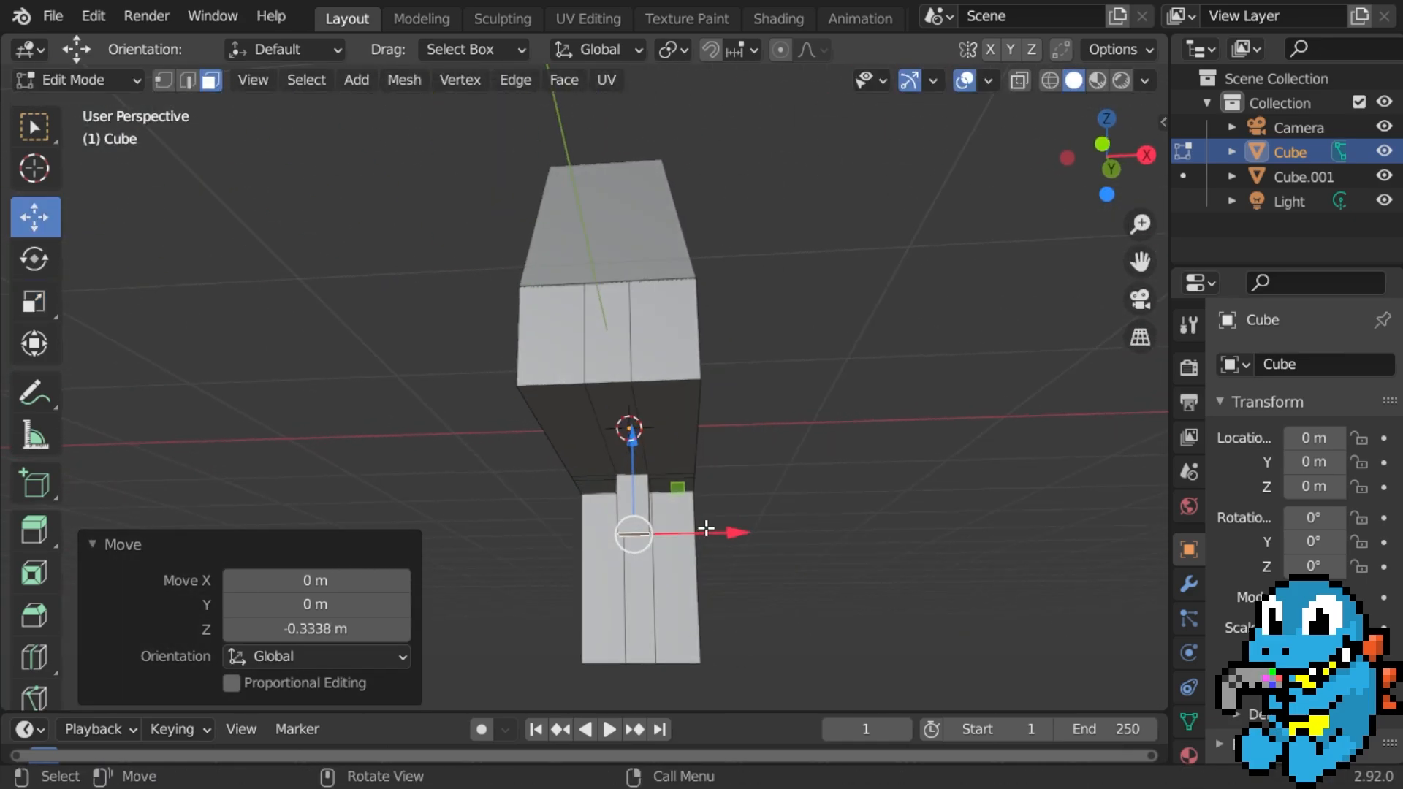
{"action": "middle_click_drag", "start_coordinate": [305, 564], "coordinate": [513, 504]}
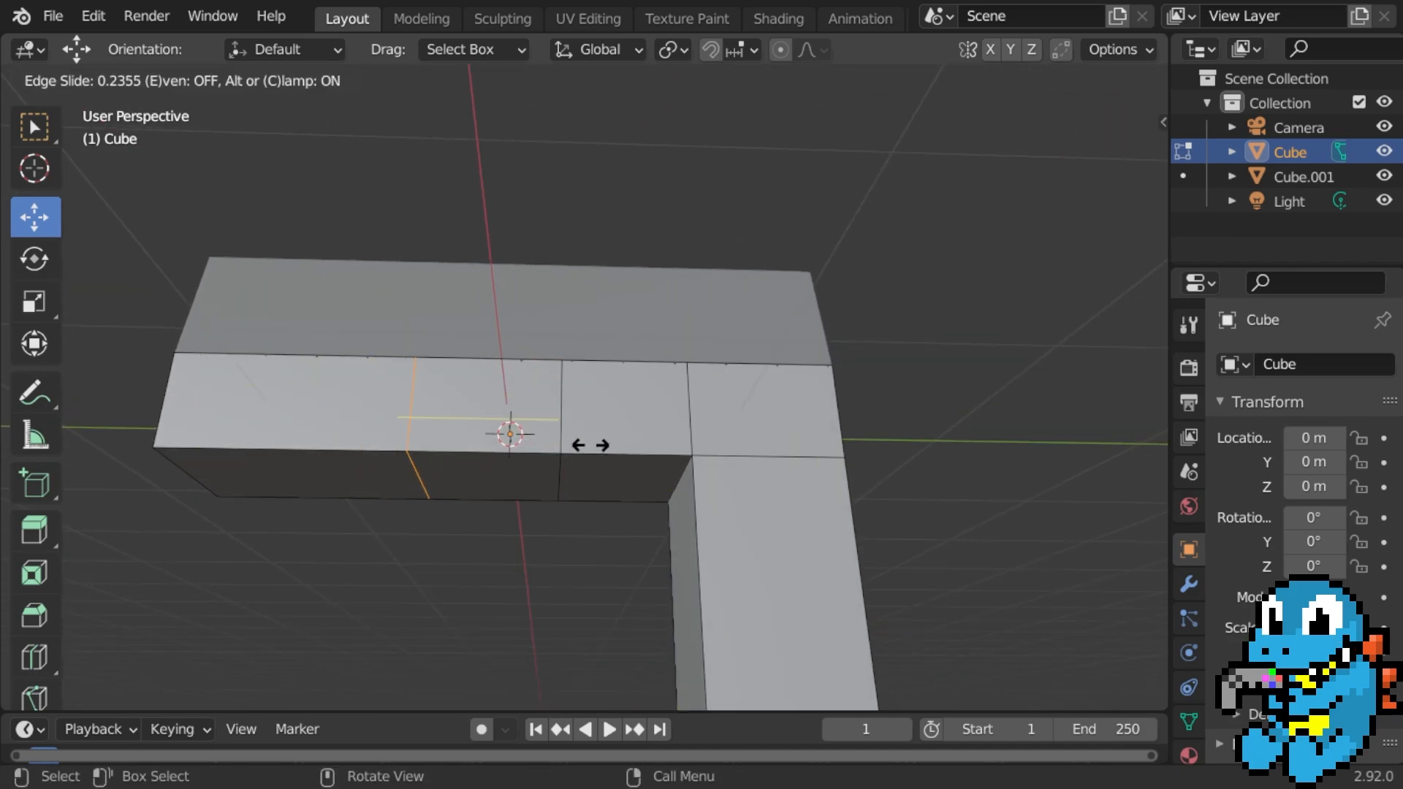
Try extruding a full-width strip under the lower bar by 0.37734 m, and undo the extrusion and its loop cuts.
{"action": "left_click", "coordinate": [721, 448]}
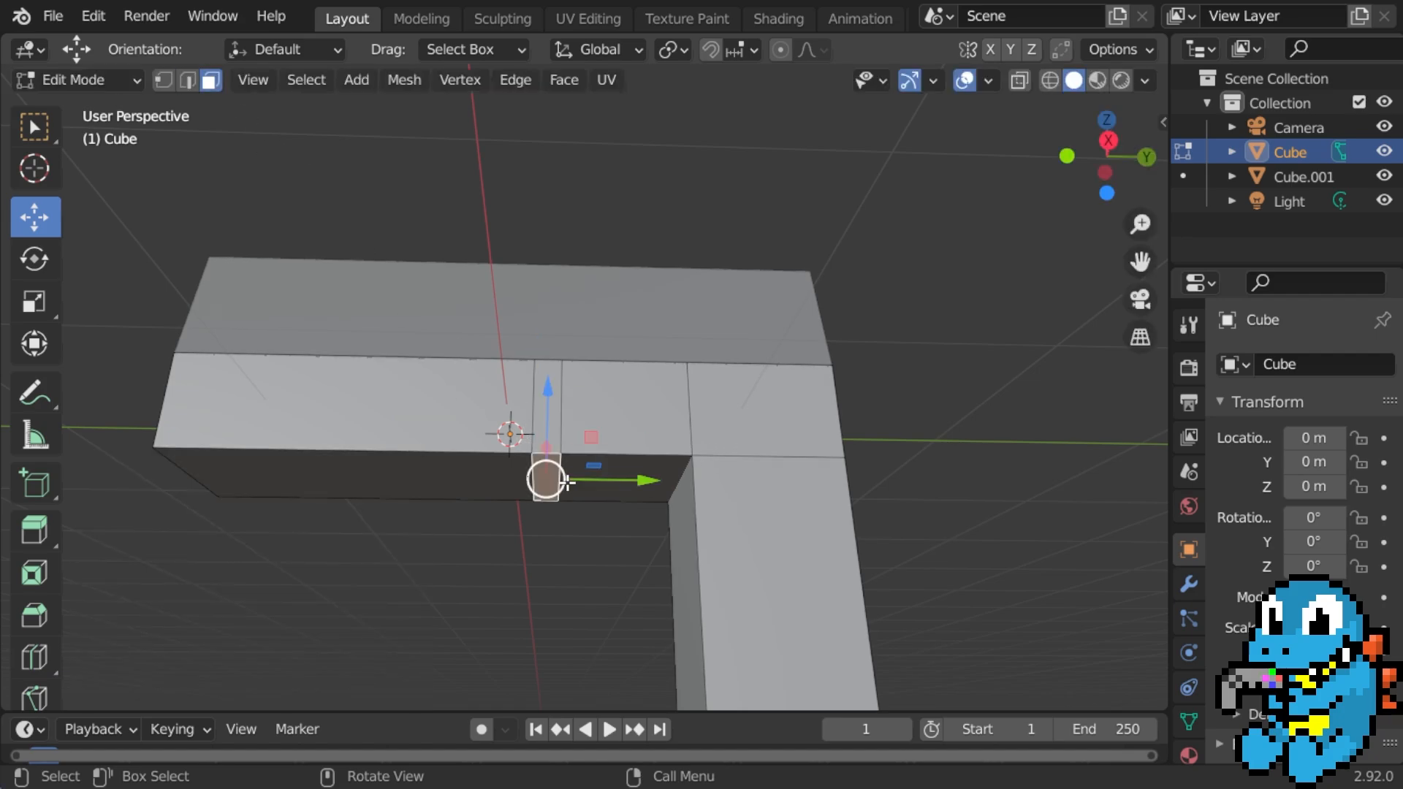
{"action": "left_click", "coordinate": [613, 539]}
{"action": "middle_click_drag", "start_coordinate": [618, 540], "coordinate": [293, 571]}
{"action": "scroll", "coordinate": [803, 570], "scroll_direction": "down", "scroll_amount": 3}
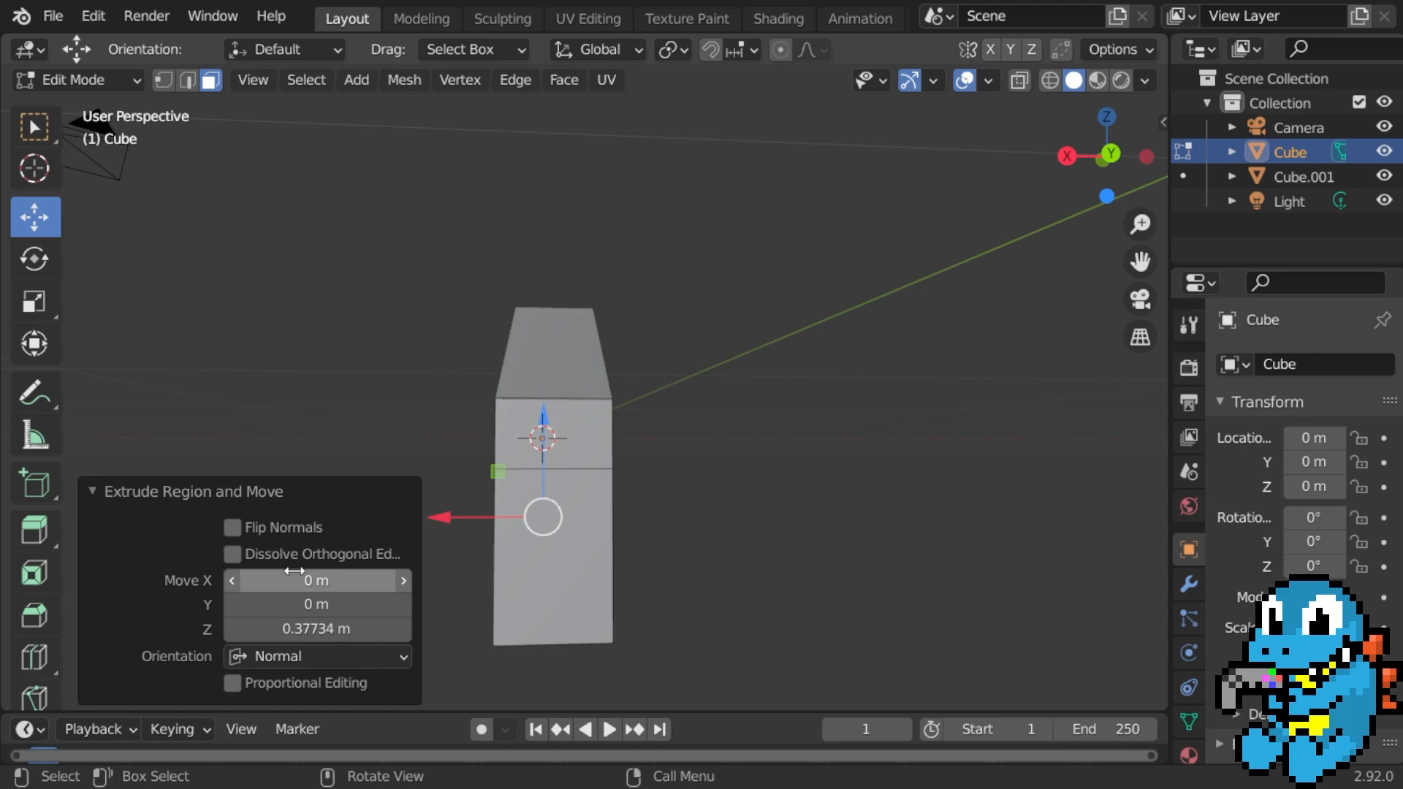
{"action": "middle_click_drag", "start_coordinate": [709, 513], "coordinate": [499, 392]}
{"action": "key", "text": "ctrl+z"}
{"action": "key", "text": "ctrl+z"}
{"action": "scroll", "coordinate": [567, 445], "scroll_direction": "down", "scroll_amount": 3}
{"action": "key", "text": "ctrl+z"}
{"action": "key", "text": "ctrl+z"}
Add two centred lengthwise loop cuts and a close pair of crosswise loop cuts to the lower bar ahead of the grip.
{"action": "right_click", "coordinate": [591, 365]}
{"action": "mouse_move", "coordinate": [498, 343]}
{"action": "middle_mouse_down"}
{"action": "mouse_move", "coordinate": [639, 228]}
{"action": "mouse_move", "coordinate": [461, 342]}
{"action": "mouse_move", "coordinate": [589, 226]}
{"action": "mouse_move", "coordinate": [493, 351]}
{"action": "middle_mouse_up"}
{"action": "key", "text": "ctrl+r"}
{"action": "left_click", "coordinate": [444, 322]}
{"action": "left_click", "coordinate": [601, 328]}
Extrude the small middle face under the lower bar downward into a narrow post, moving its end a further 0.17507 m down along Z.
{"action": "left_click", "coordinate": [481, 390]}
{"action": "middle_click_drag", "start_coordinate": [314, 307], "coordinate": [320, 234]}
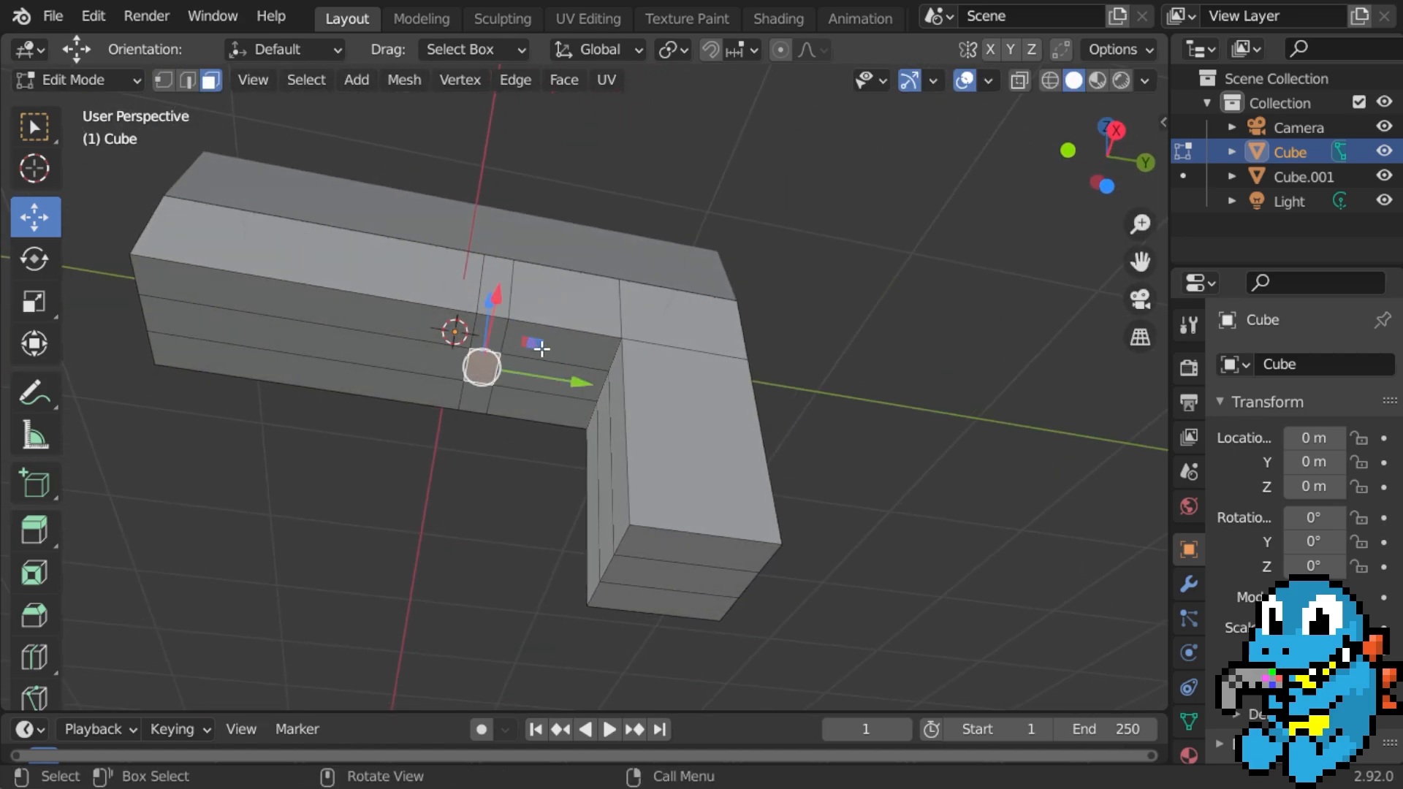
{"action": "key", "text": "e"}
{"action": "left_click", "coordinate": [544, 388]}
{"action": "middle_click_drag", "start_coordinate": [545, 387], "coordinate": [530, 431]}
{"action": "scroll", "coordinate": [621, 433], "scroll_direction": "up", "scroll_amount": 1}
{"action": "left_click_drag", "start_coordinate": [480, 369], "coordinate": [479, 426]}
{"action": "mouse_move", "coordinate": [479, 425]}
{"action": "middle_mouse_down"}
{"action": "mouse_move", "coordinate": [438, 423]}
{"action": "mouse_move", "coordinate": [467, 429]}
{"action": "middle_mouse_up"}
{"action": "scroll", "coordinate": [467, 429], "scroll_direction": "down", "scroll_amount": 3}
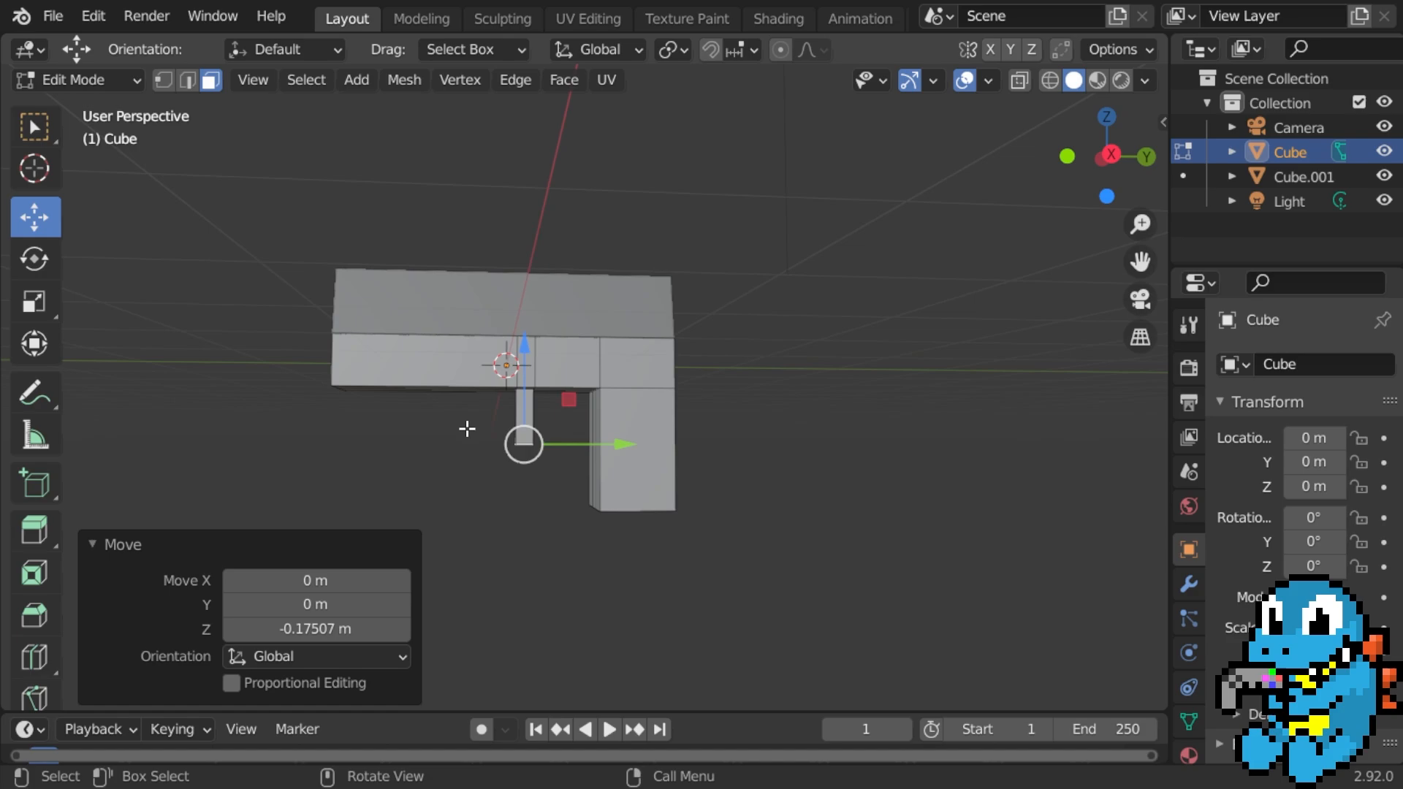
Lengthen the grip by moving its bottom faces down 0.26159 m along Z, and nudge them back up slightly.
{"action": "middle_click_drag", "start_coordinate": [679, 451], "coordinate": [589, 418]}
{"action": "key", "text": "Tab"}
{"action": "key", "text": "Tab"}
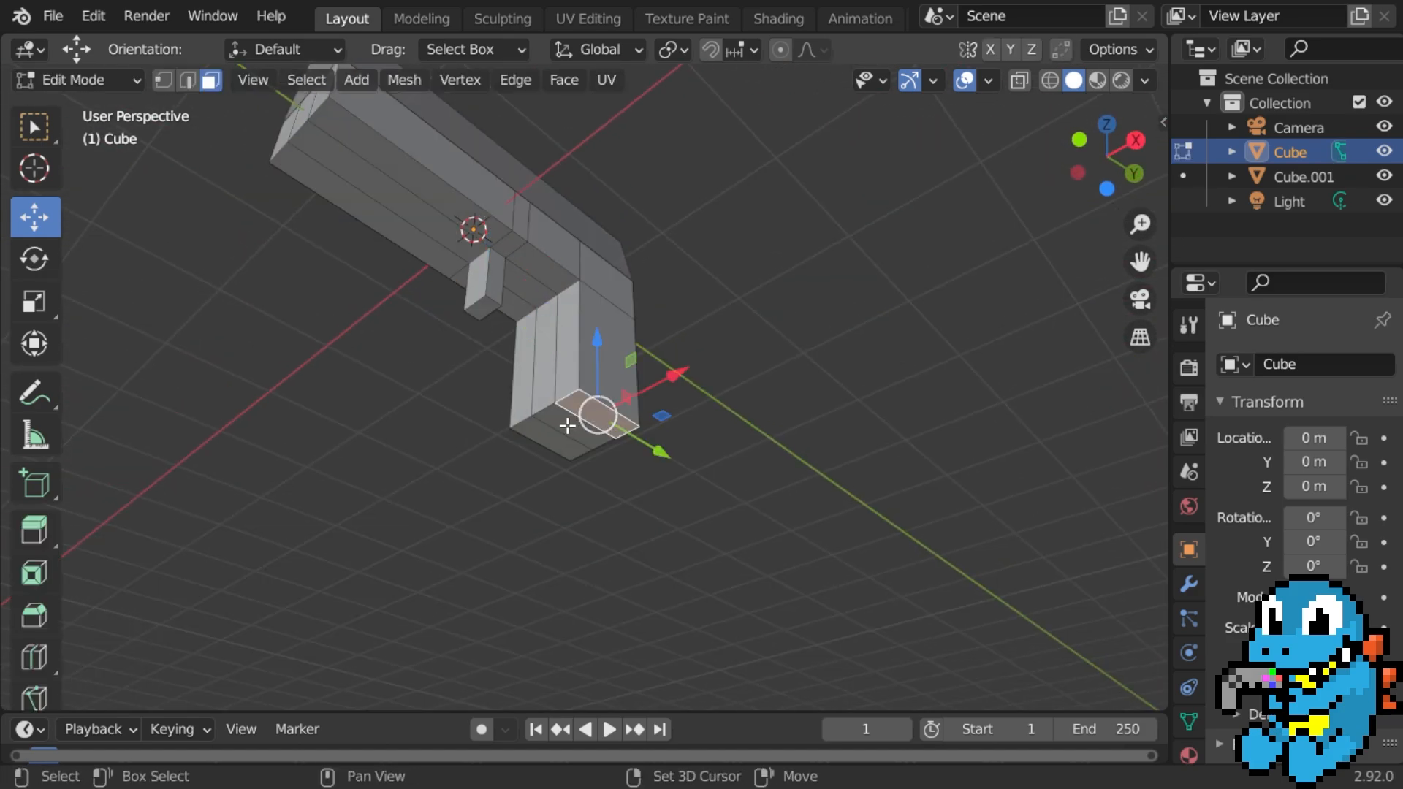
{"action": "left_click_drag", "start_coordinate": [574, 357], "coordinate": [574, 388]}
{"action": "middle_click_drag", "start_coordinate": [574, 387], "coordinate": [551, 409]}
{"action": "scroll", "coordinate": [512, 475], "scroll_direction": "down", "scroll_amount": 2}
{"action": "scroll", "coordinate": [555, 399], "scroll_direction": "up", "scroll_amount": 2}
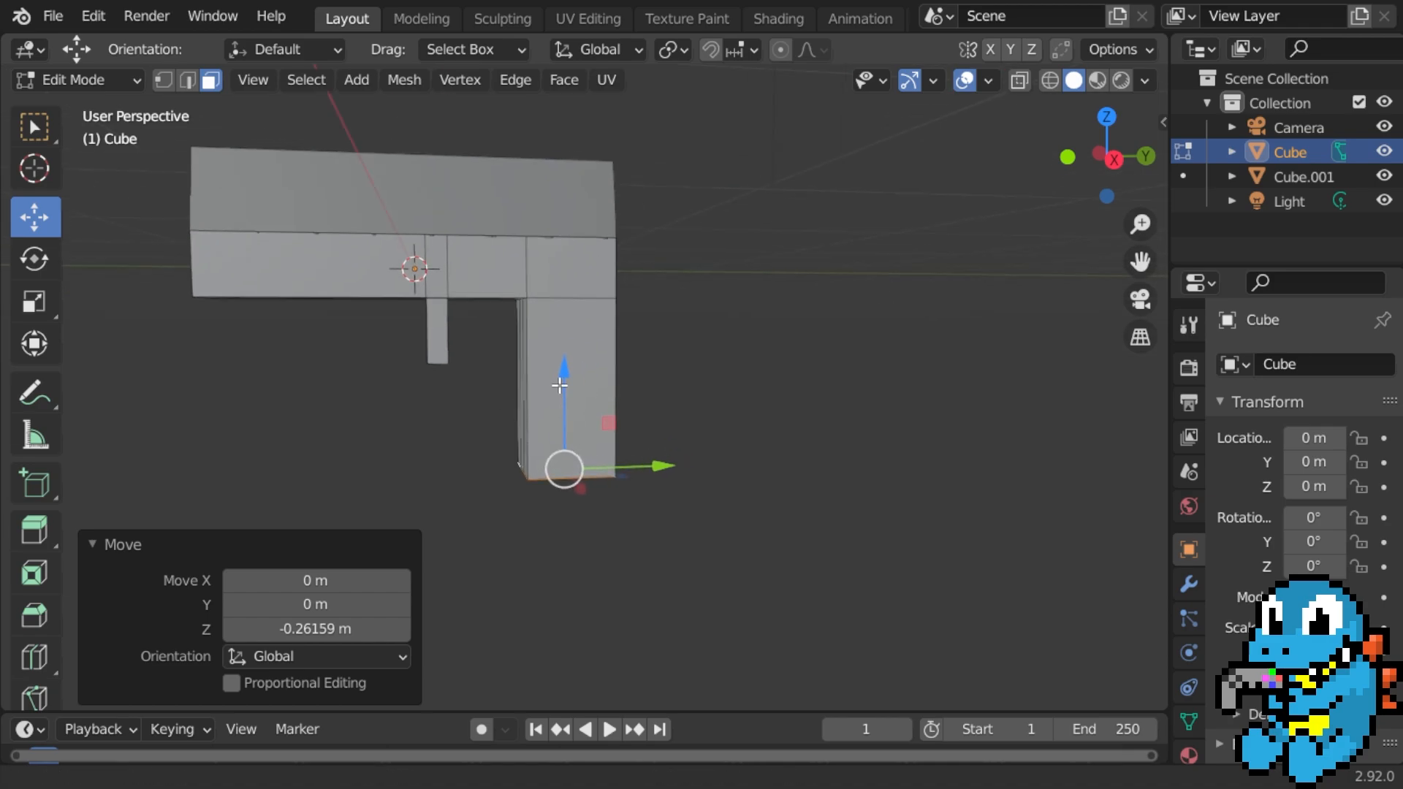
{"action": "left_click_drag", "start_coordinate": [554, 374], "coordinate": [551, 351]}
{"action": "scroll", "coordinate": [523, 359], "scroll_direction": "down", "scroll_amount": 3}
{"action": "scroll", "coordinate": [571, 476], "scroll_direction": "up", "scroll_amount": 5}
Widen the guard post by scaling the lengthwise edge loops apart along X to 1.225.
{"action": "middle_click_drag", "start_coordinate": [511, 363], "coordinate": [582, 436], "text": "shift"}
{"action": "left_click", "coordinate": [640, 483]}
{"action": "scroll", "coordinate": [611, 374], "scroll_direction": "up", "scroll_amount": 1}
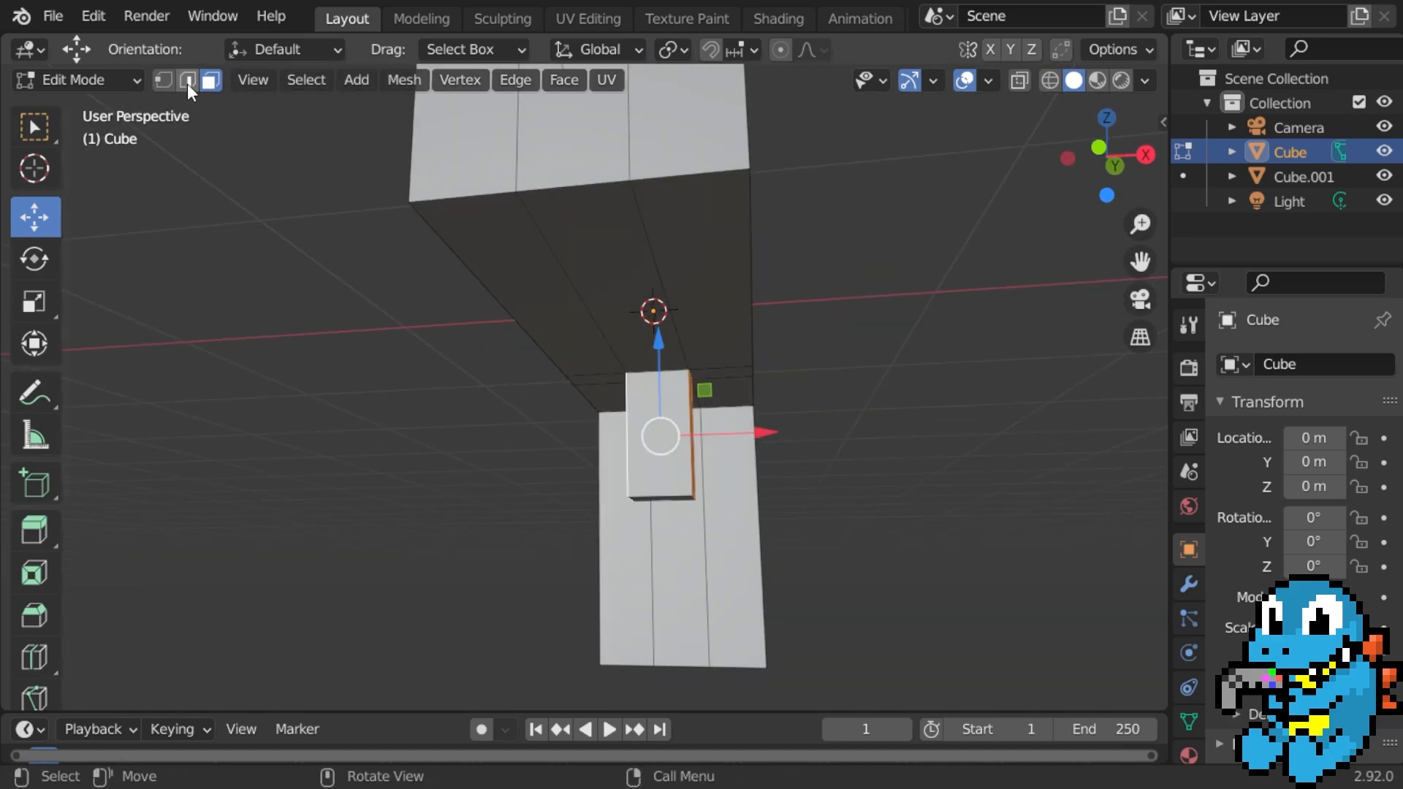
{"action": "left_click", "coordinate": [187, 83]}
{"action": "middle_click_drag", "start_coordinate": [570, 242], "coordinate": [599, 219]}
{"action": "middle_click_drag", "start_coordinate": [699, 212], "coordinate": [59, 285]}
{"action": "left_click_drag", "start_coordinate": [757, 401], "coordinate": [782, 402]}
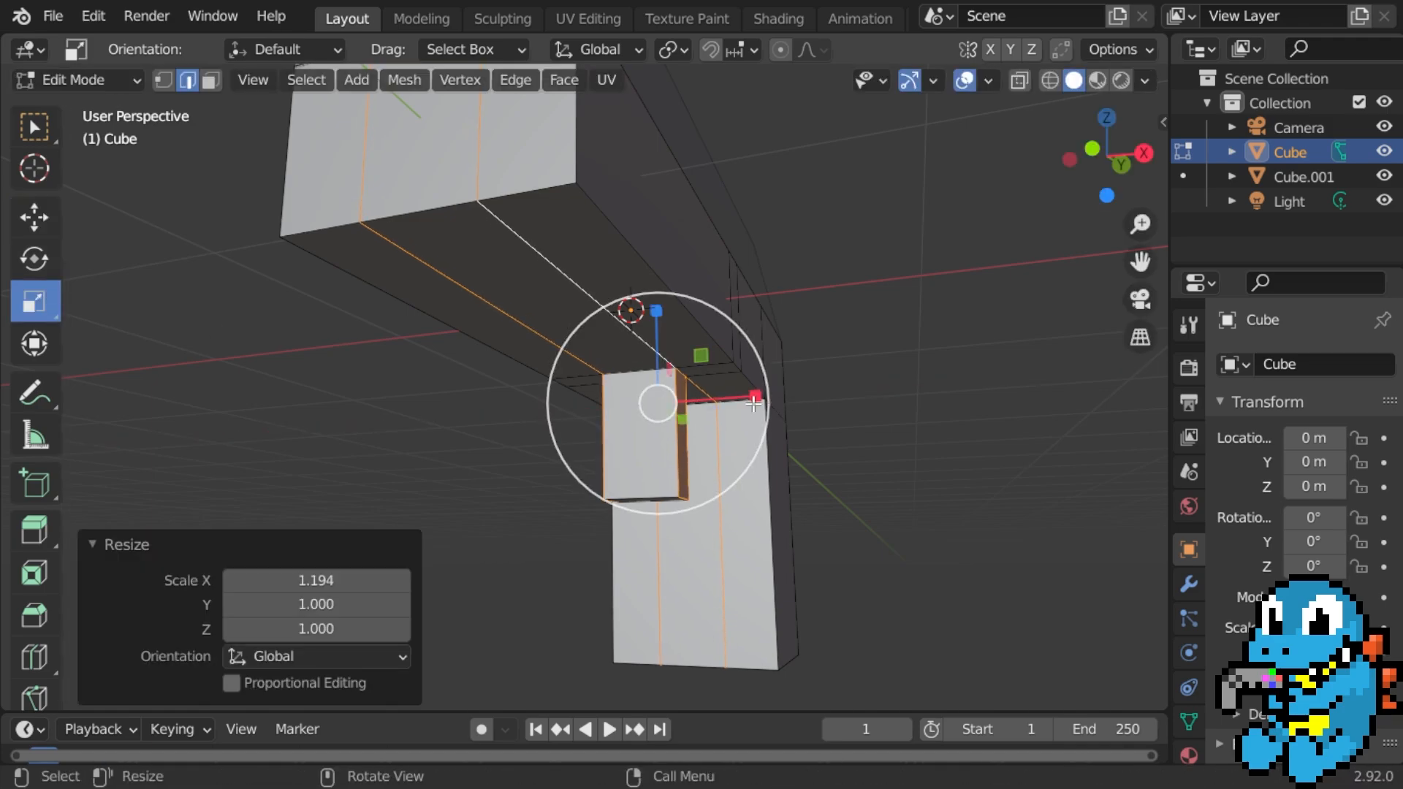
{"action": "middle_click_drag", "start_coordinate": [782, 401], "coordinate": [813, 412]}
{"action": "left_click_drag", "start_coordinate": [739, 401], "coordinate": [726, 407]}
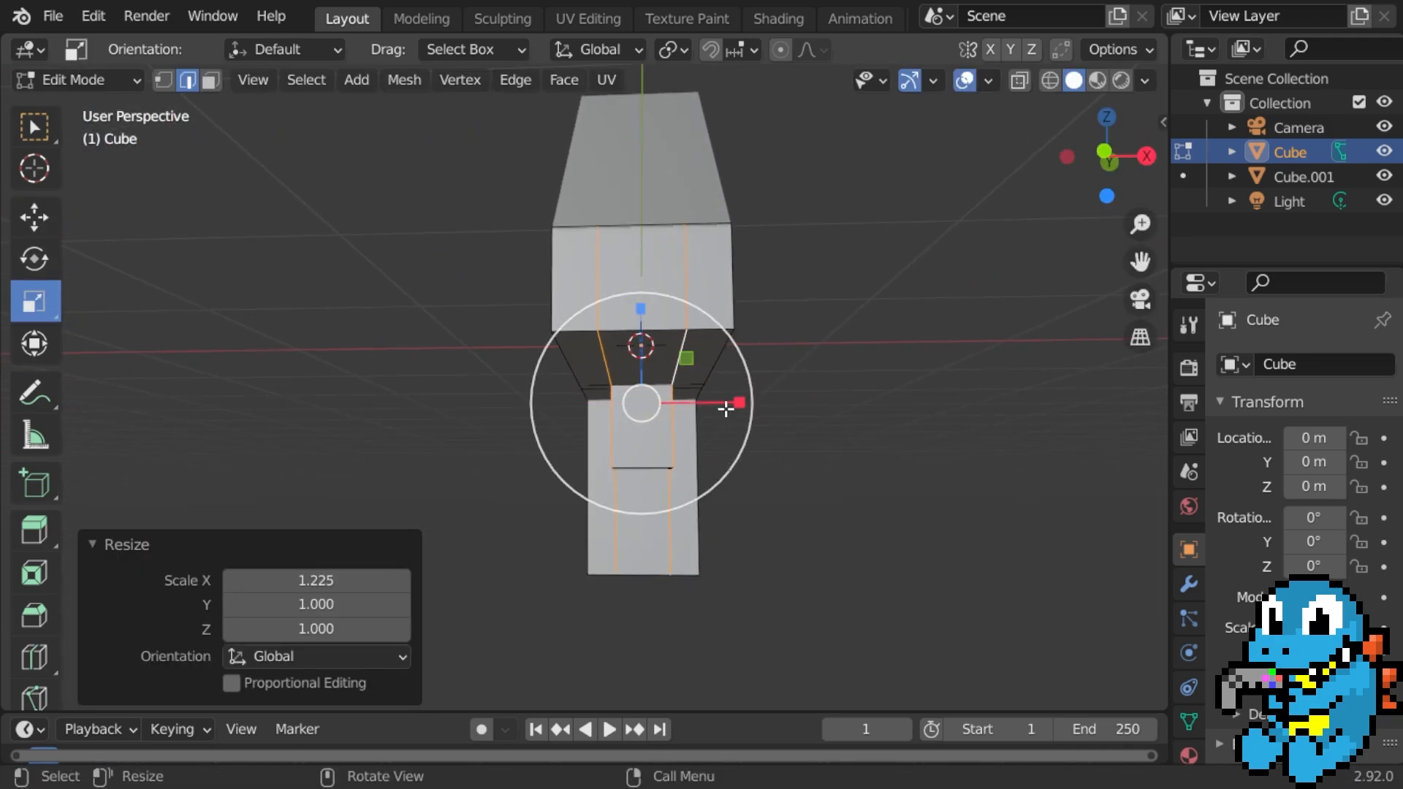
{"action": "middle_click_drag", "start_coordinate": [727, 407], "coordinate": [557, 406]}
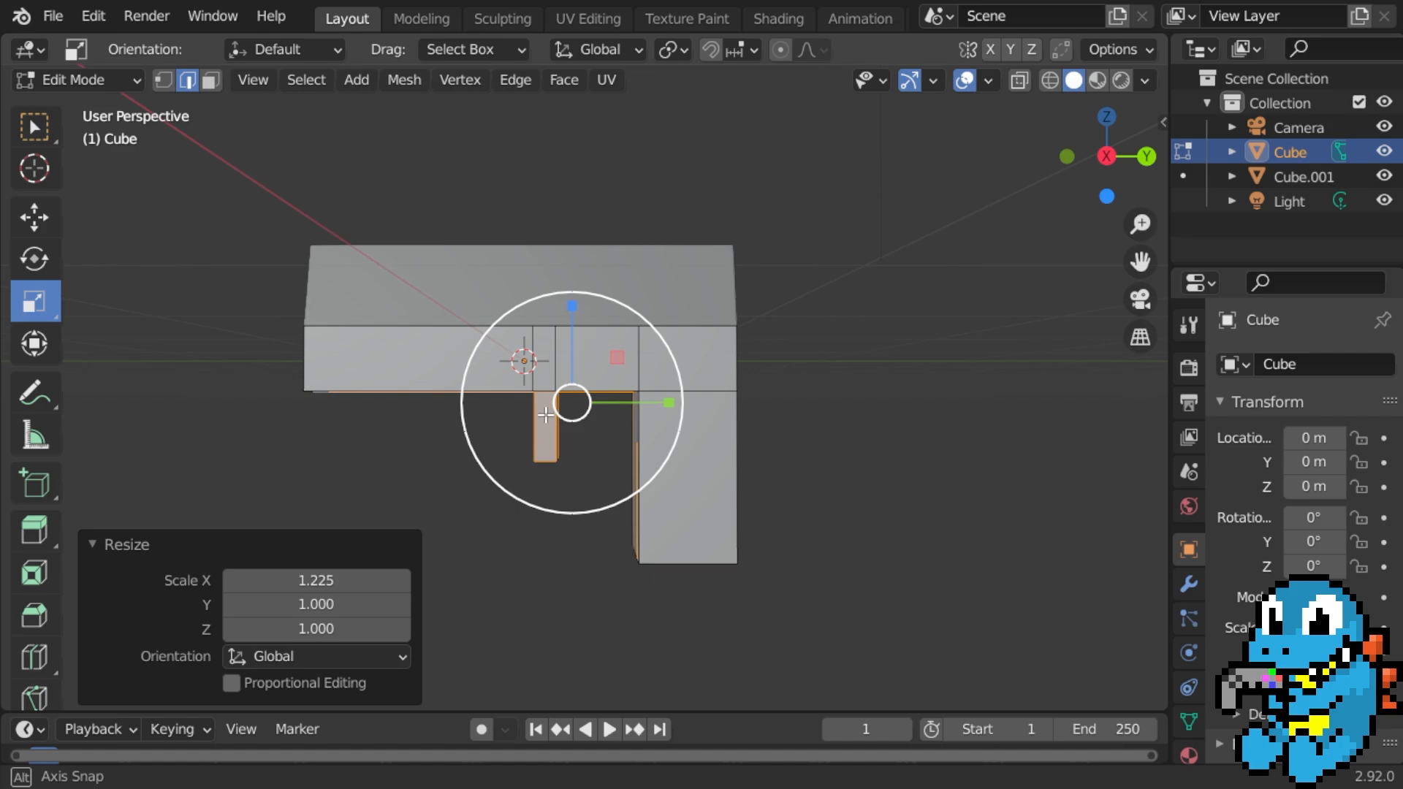
Add a horizontal loop cut near the lower end of the guard post.
{"action": "scroll", "coordinate": [570, 431], "scroll_direction": "up", "scroll_amount": 4}
{"action": "middle_click_drag", "start_coordinate": [583, 468], "coordinate": [592, 332], "text": "shift"}
{"action": "left_click", "coordinate": [522, 411]}
{"action": "middle_click_drag", "start_coordinate": [541, 406], "coordinate": [509, 407]}
{"action": "left_click", "coordinate": [526, 388]}
{"action": "left_click", "coordinate": [531, 428]}
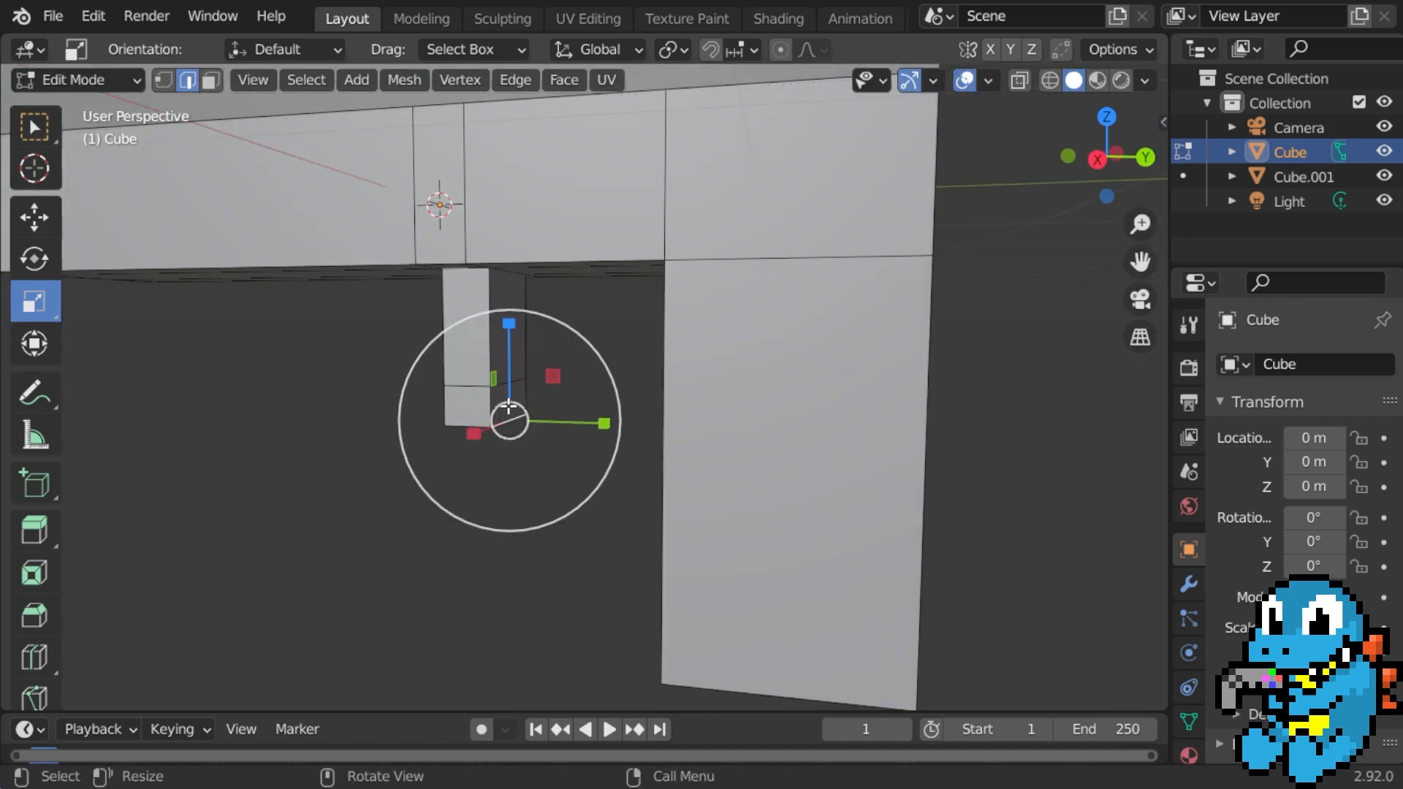
Extrude the post's lower rear face along Y to the grip to close the trigger guard, and return to Object Mode.
{"action": "left_click", "coordinate": [214, 81]}
{"action": "key", "text": "e"}
{"action": "key", "text": "Escape"}
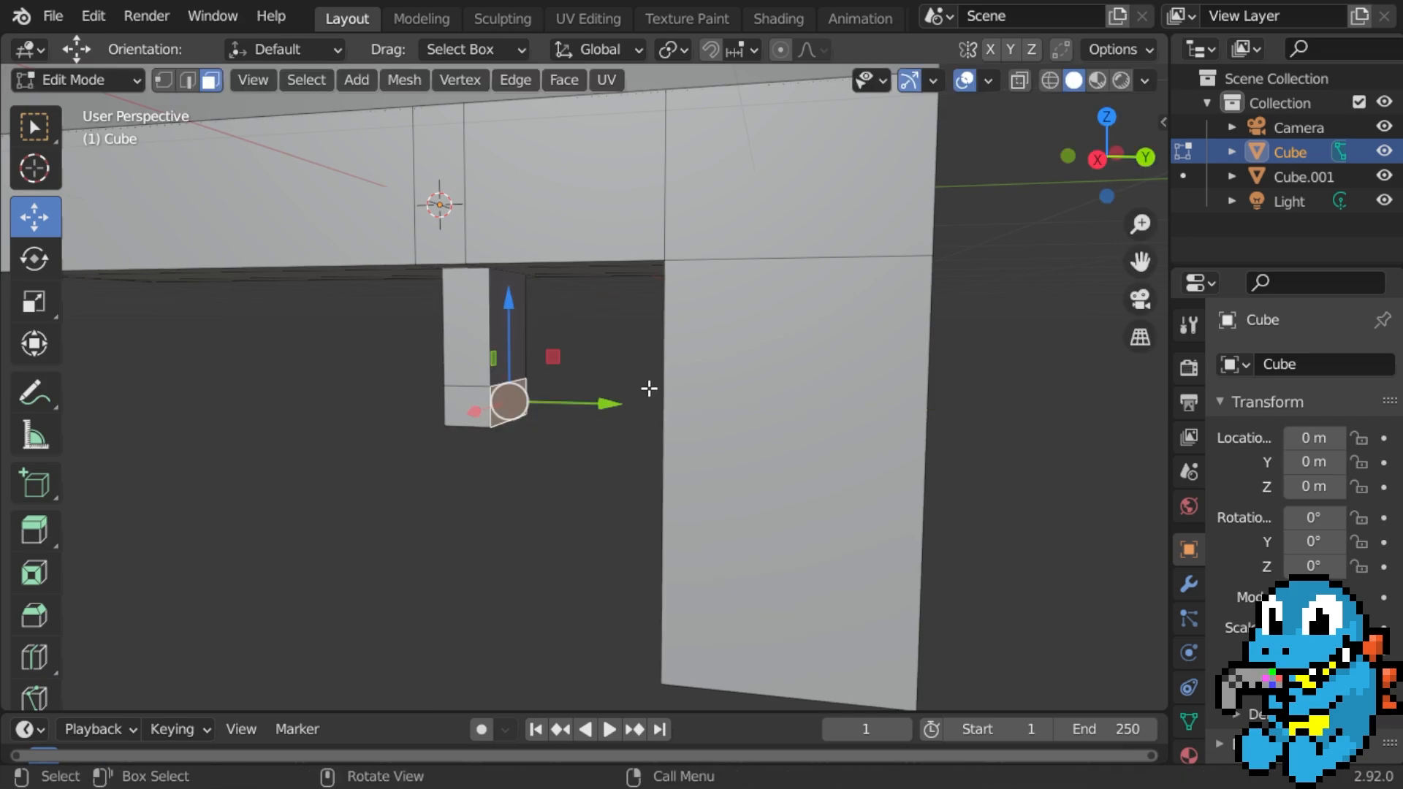
{"action": "key", "text": "KP_3"}
{"action": "left_click_drag", "start_coordinate": [642, 392], "coordinate": [808, 402]}
{"action": "middle_click_drag", "start_coordinate": [647, 424], "coordinate": [743, 432]}
{"action": "scroll", "coordinate": [744, 430], "scroll_direction": "down", "scroll_amount": 3}
{"action": "key", "text": "Tab"}
Examine the trigger guard and the whole pistol shape from several angles.
{"action": "middle_click_drag", "start_coordinate": [564, 444], "coordinate": [568, 435]}
{"action": "scroll", "coordinate": [583, 407], "scroll_direction": "up", "scroll_amount": 4}
{"action": "middle_click_drag", "start_coordinate": [585, 401], "coordinate": [643, 384]}
{"action": "scroll", "coordinate": [571, 389], "scroll_direction": "up", "scroll_amount": 3}
{"action": "middle_click_drag", "start_coordinate": [643, 384], "coordinate": [550, 449], "text": "shift"}
{"action": "scroll", "coordinate": [597, 379], "scroll_direction": "down", "scroll_amount": 2}
{"action": "scroll", "coordinate": [719, 459], "scroll_direction": "down", "scroll_amount": 5}
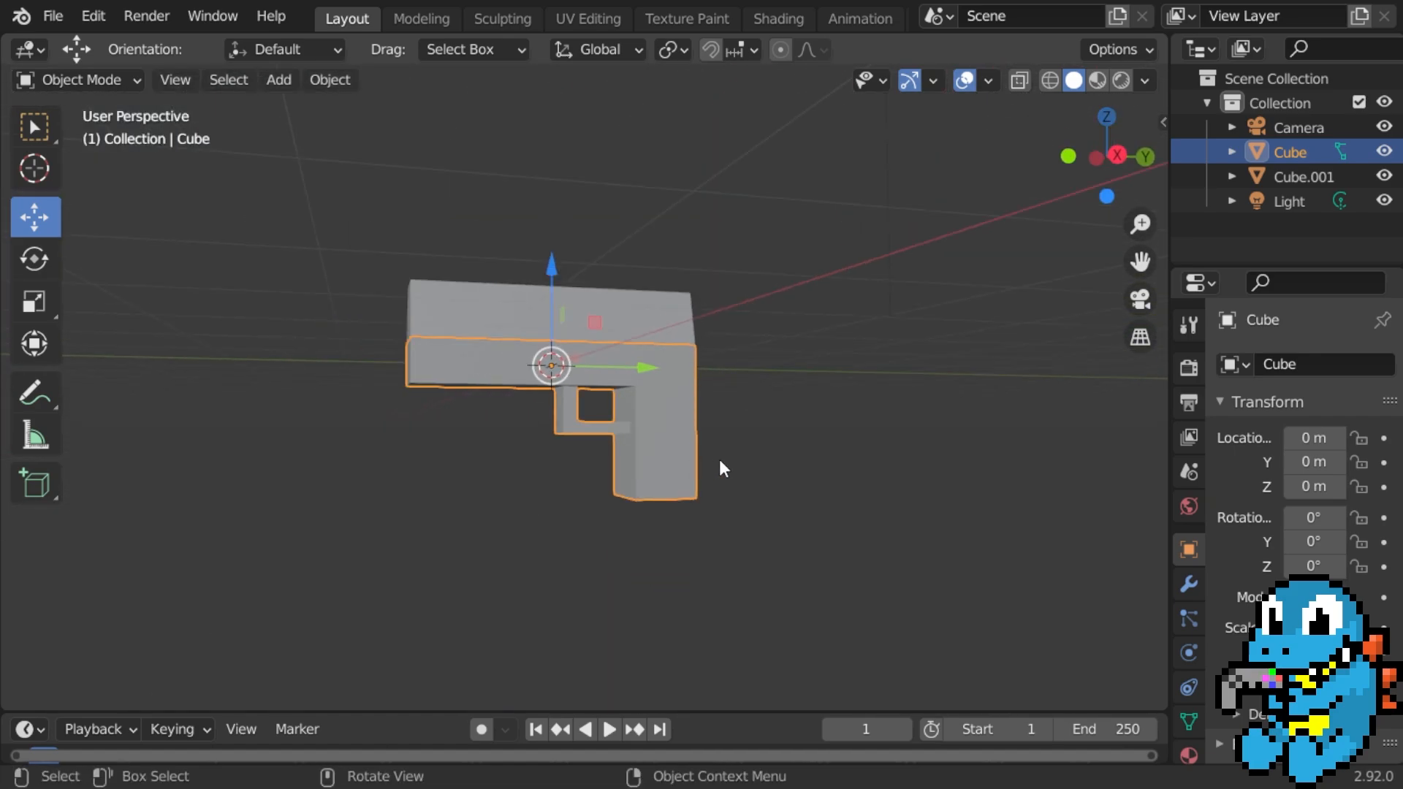
{"action": "left_click", "coordinate": [719, 459]}
{"action": "middle_click_drag", "start_coordinate": [719, 459], "coordinate": [585, 467]}
{"action": "middle_click_drag", "start_coordinate": [515, 516], "coordinate": [669, 330]}
Lengthen the grip again by moving its bottom faces down along Z in the right side view.
{"action": "left_click", "coordinate": [724, 323]}
{"action": "key", "text": "Tab"}
{"action": "scroll", "coordinate": [617, 363], "scroll_direction": "down", "scroll_amount": 4}
{"action": "scroll", "coordinate": [618, 344], "scroll_direction": "up", "scroll_amount": 5}
{"action": "scroll", "coordinate": [664, 324], "scroll_direction": "down", "scroll_amount": 6}
{"action": "key", "text": "Tab"}
{"action": "key", "text": "Tab"}
{"action": "key", "text": "Tab"}
{"action": "key", "text": "Tab"}
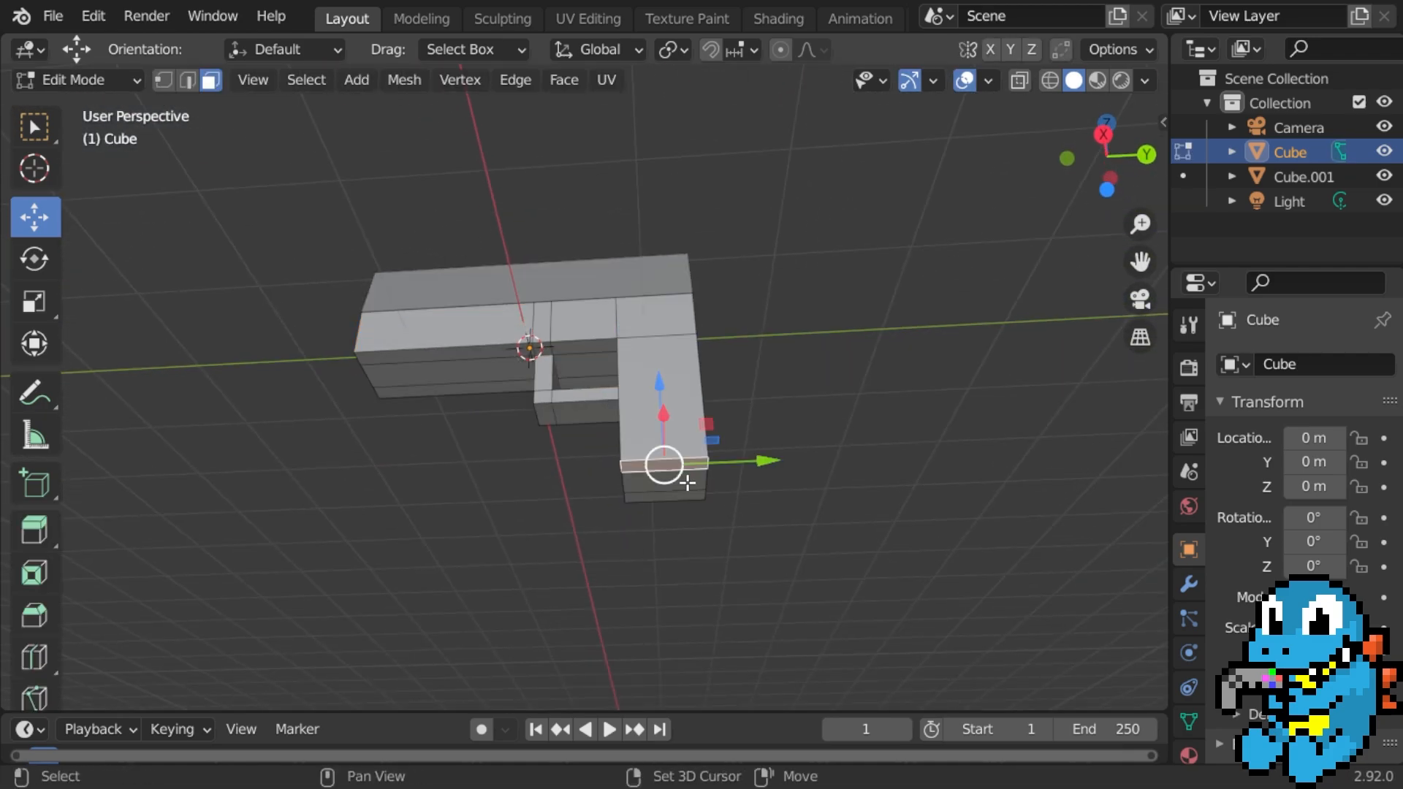
{"action": "key", "text": "KP_3"}
{"action": "left_click_drag", "start_coordinate": [658, 419], "coordinate": [660, 453]}
{"action": "middle_click_drag", "start_coordinate": [534, 468], "coordinate": [612, 468]}
{"action": "scroll", "coordinate": [659, 467], "scroll_direction": "down", "scroll_amount": 4}
{"action": "key", "text": "Tab"}
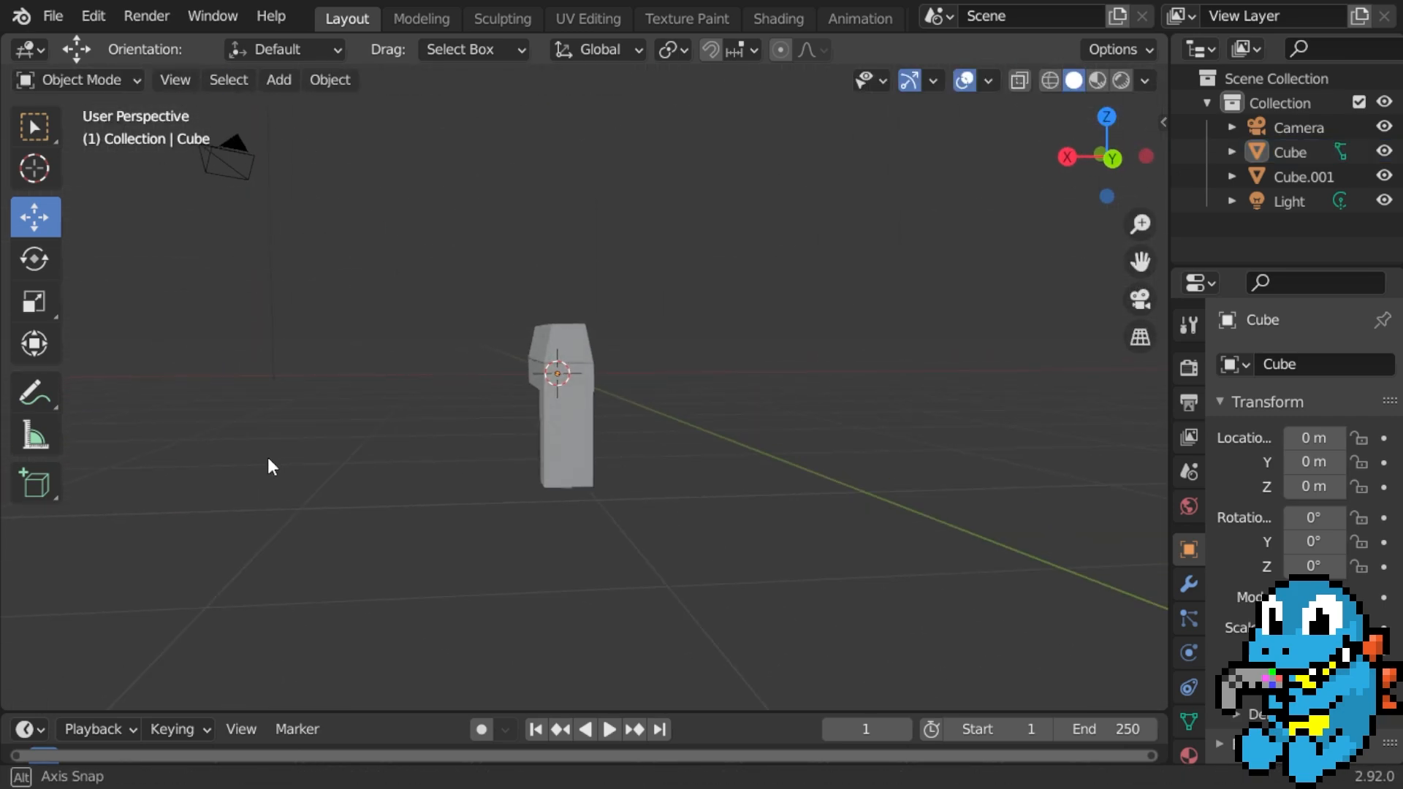
Extend the frame's lower bar by moving its front faces -0.17037 m and a further -0.010426 m along Y.
{"action": "middle_click_drag", "start_coordinate": [268, 457], "coordinate": [590, 426]}
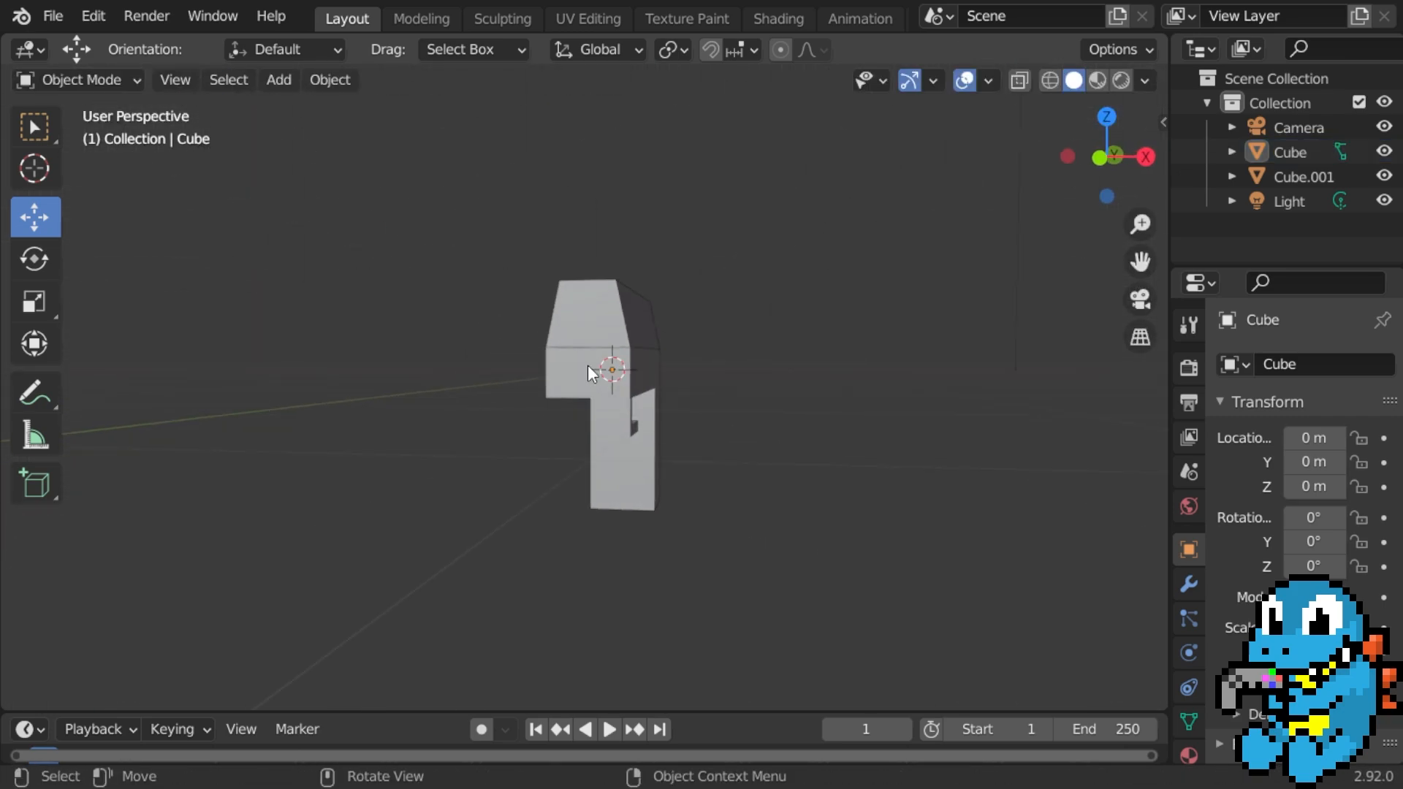
{"action": "scroll", "coordinate": [581, 363], "scroll_direction": "up", "scroll_amount": 3}
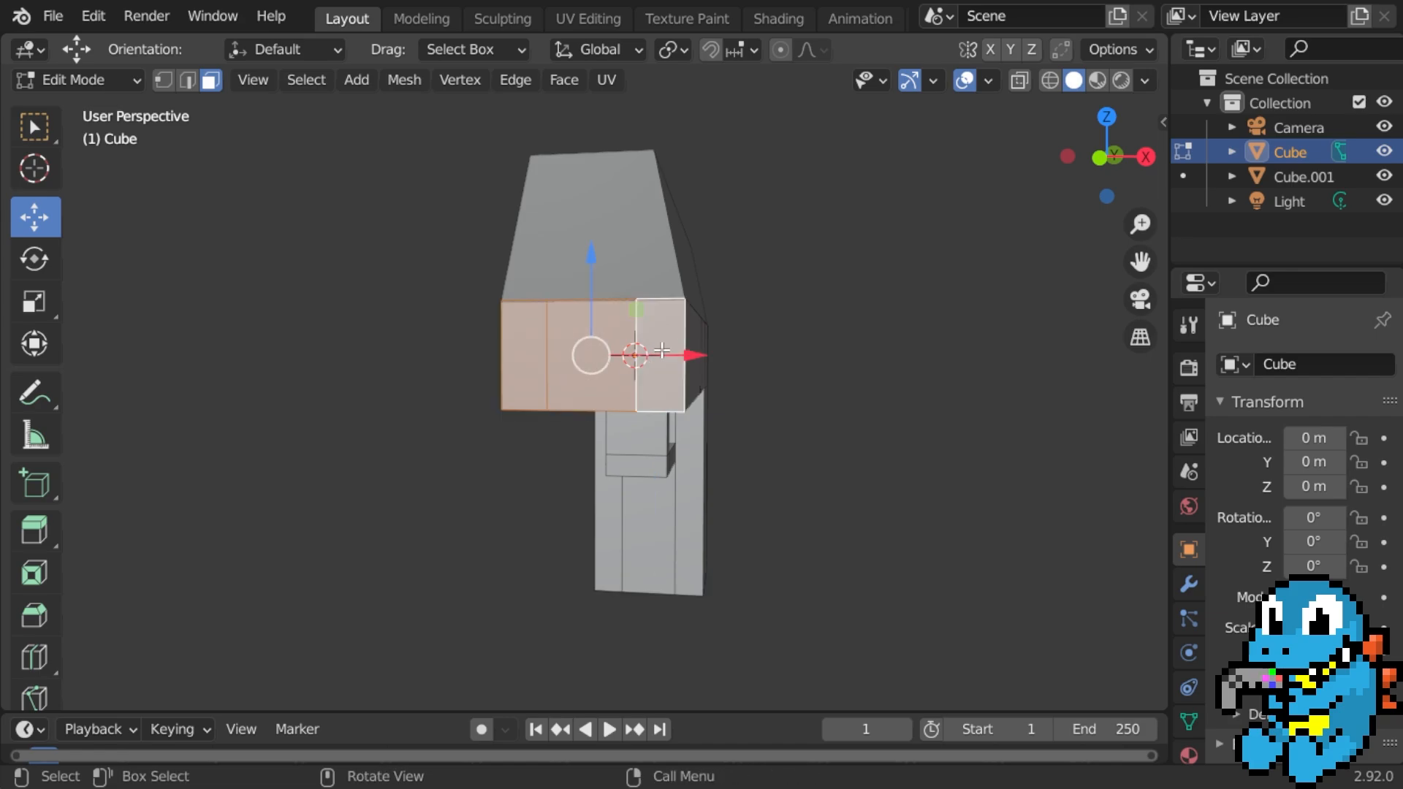
{"action": "key", "text": "KP_3"}
{"action": "key", "text": "g"}
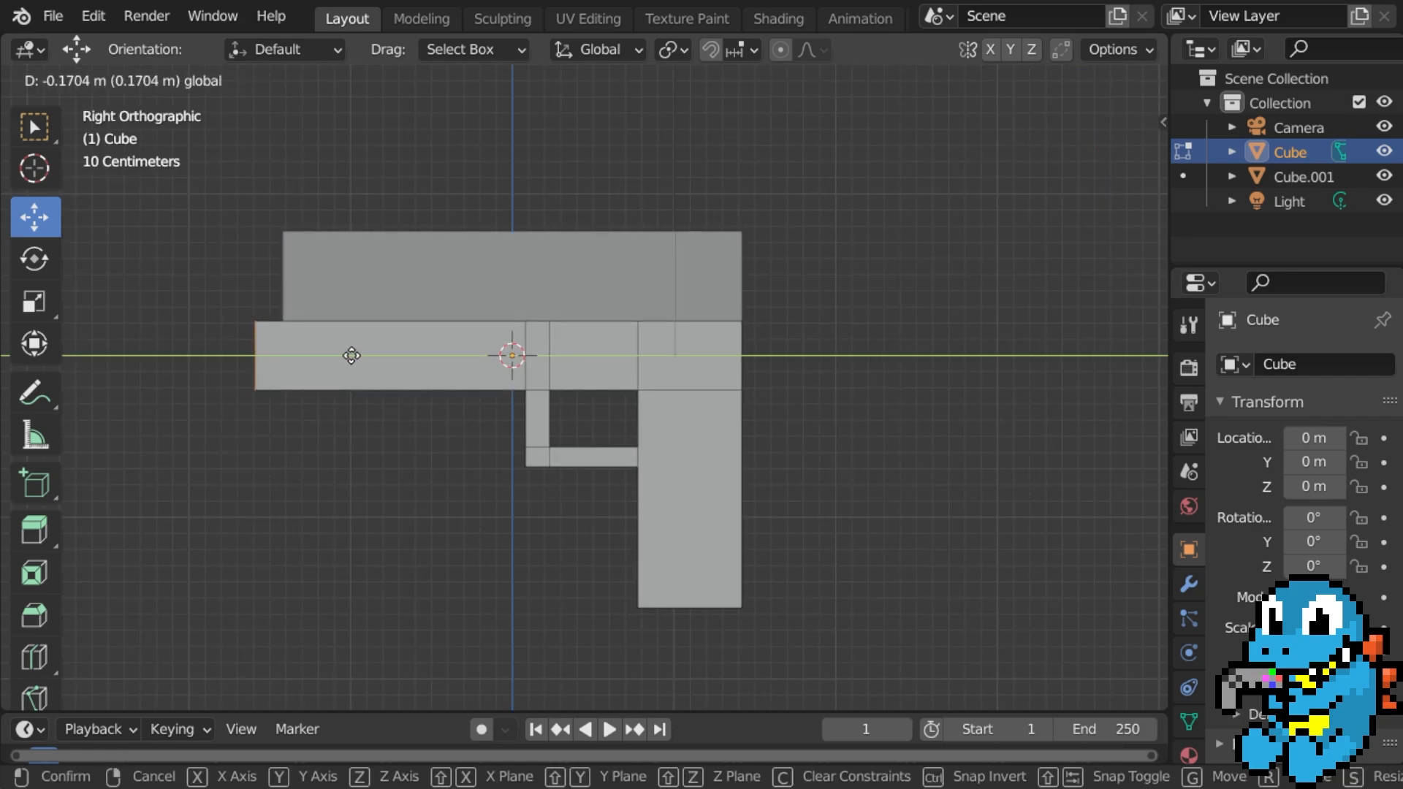
{"action": "left_click", "coordinate": [352, 355]}
{"action": "scroll", "coordinate": [426, 423], "scroll_direction": "up", "scroll_amount": 8}
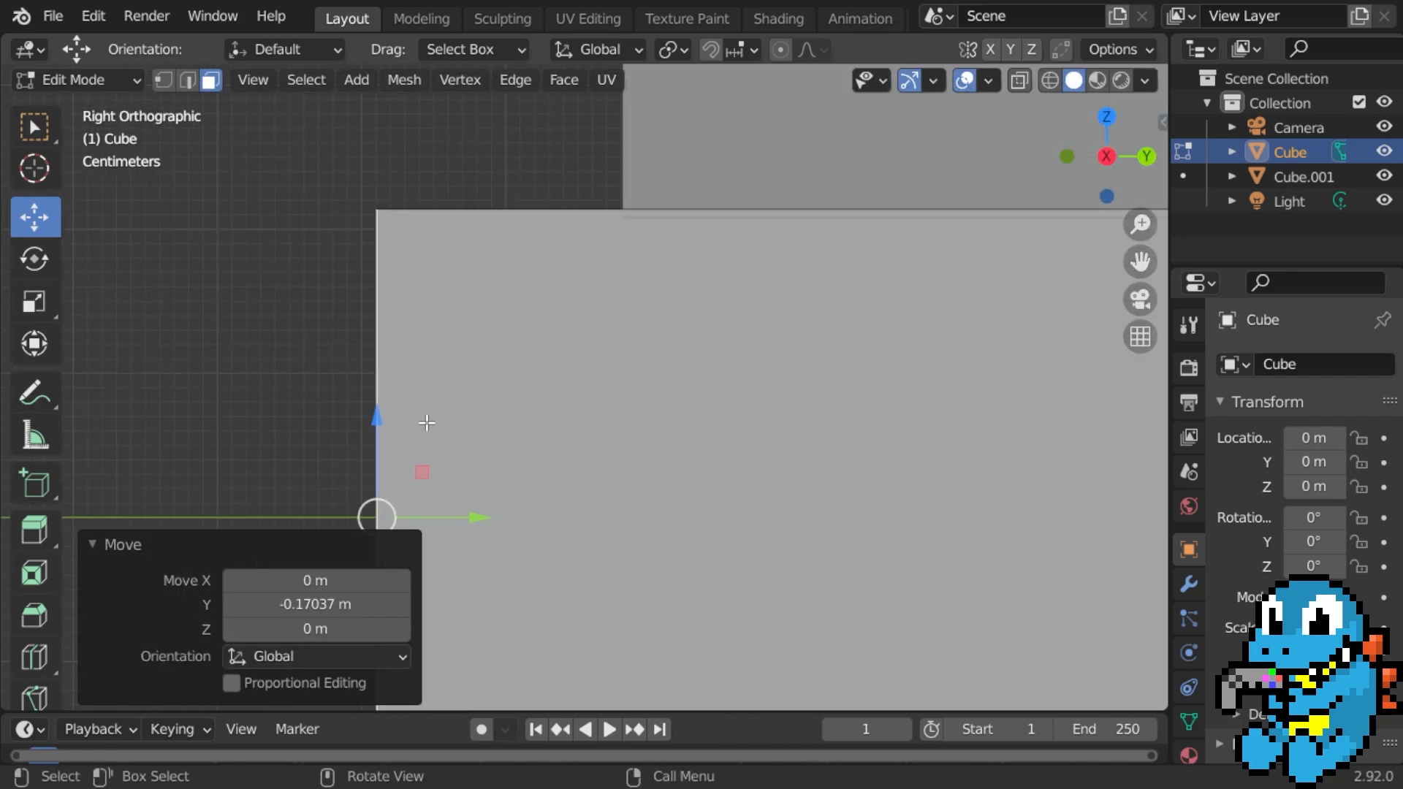
{"action": "scroll", "coordinate": [426, 422], "scroll_direction": "up", "scroll_amount": 2}
{"action": "middle_click_drag", "start_coordinate": [427, 422], "coordinate": [625, 348], "text": "shift"}
{"action": "left_click_drag", "start_coordinate": [653, 488], "coordinate": [626, 480]}
{"action": "scroll", "coordinate": [720, 350], "scroll_direction": "down", "scroll_amount": 7}
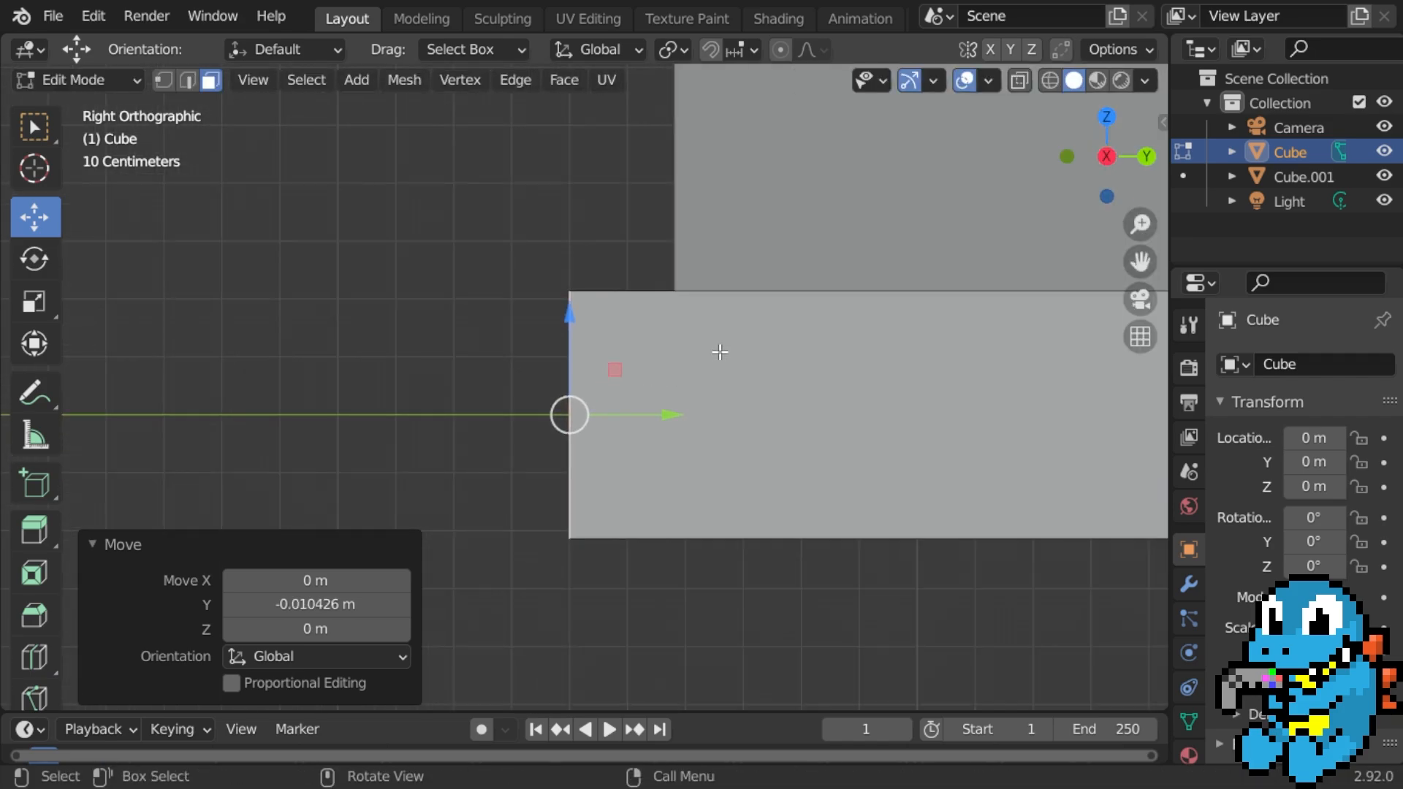
{"action": "middle_click_drag", "start_coordinate": [720, 351], "coordinate": [674, 454], "text": "shift"}
Move the slide's front face -0.1797 m along Y to line it up with the front of the lower bar.
{"action": "key", "text": "Tab"}
{"action": "left_click", "coordinate": [738, 284]}
{"action": "key", "text": "Tab"}
{"action": "scroll", "coordinate": [592, 278], "scroll_direction": "up", "scroll_amount": 5}
{"action": "middle_click_drag", "start_coordinate": [592, 278], "coordinate": [808, 294]}
{"action": "scroll", "coordinate": [808, 295], "scroll_direction": "down", "scroll_amount": 4}
{"action": "left_click", "coordinate": [755, 314]}
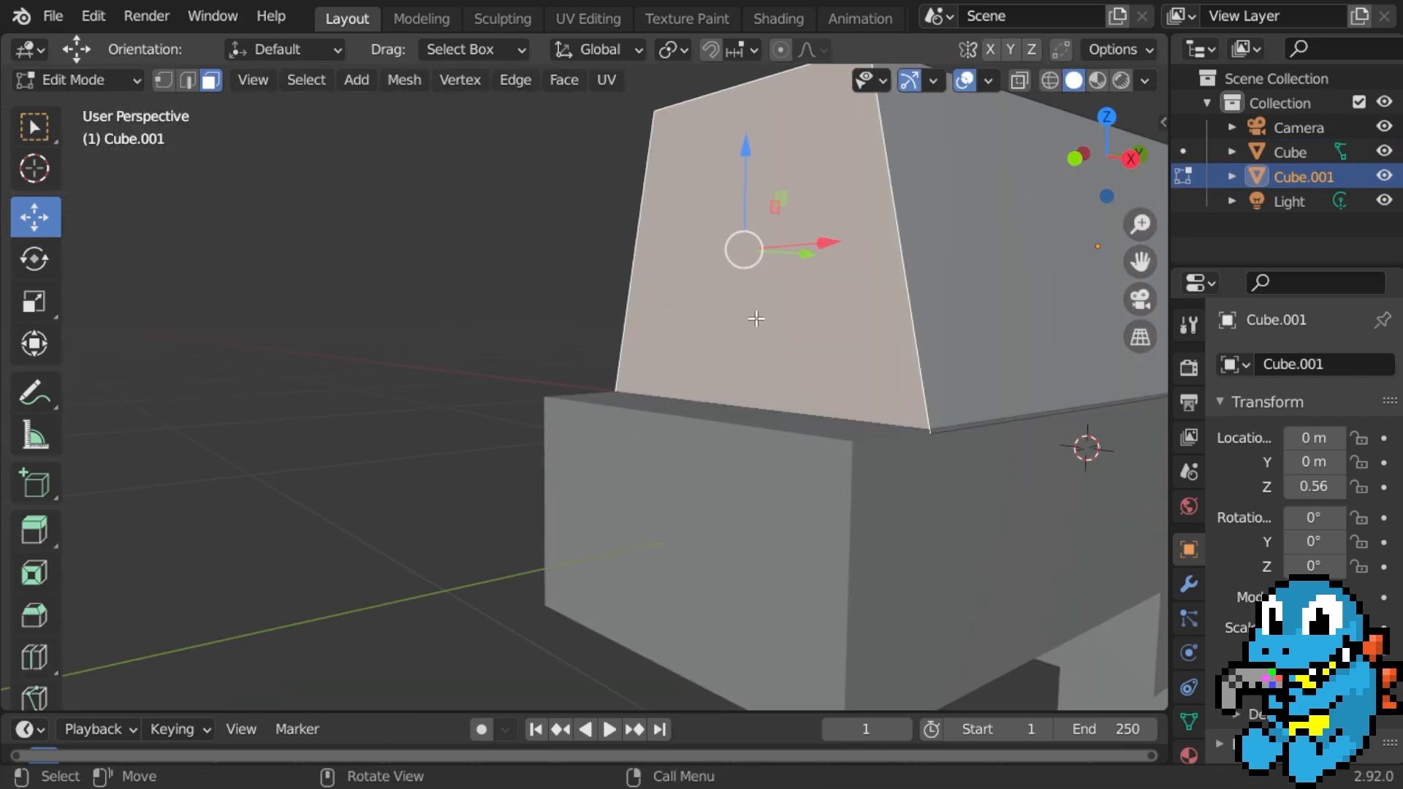
{"action": "key", "text": "KP_3"}
{"action": "scroll", "coordinate": [636, 304], "scroll_direction": "up", "scroll_amount": 5}
{"action": "middle_click_drag", "start_coordinate": [705, 287], "coordinate": [711, 486], "text": "shift"}
{"action": "left_click_drag", "start_coordinate": [818, 136], "coordinate": [508, 147]}
{"action": "scroll", "coordinate": [513, 257], "scroll_direction": "down", "scroll_amount": 10}
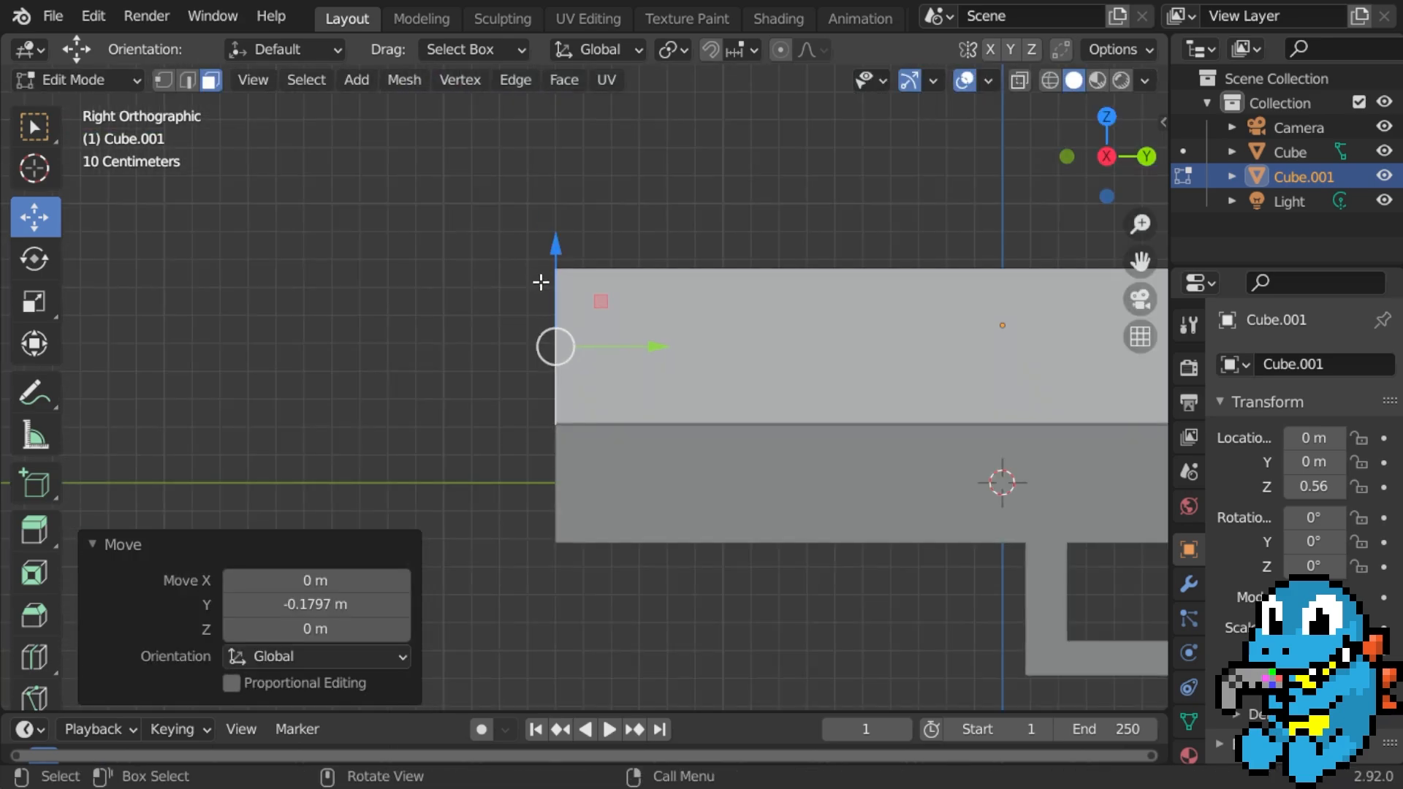
{"action": "scroll", "coordinate": [539, 283], "scroll_direction": "up", "scroll_amount": 3}
{"action": "left_click_drag", "start_coordinate": [635, 323], "coordinate": [635, 323]}
{"action": "scroll", "coordinate": [636, 329], "scroll_direction": "down", "scroll_amount": 6}
{"action": "middle_click_drag", "start_coordinate": [637, 336], "coordinate": [529, 395]}
{"action": "scroll", "coordinate": [567, 395], "scroll_direction": "up", "scroll_amount": 3}
{"action": "scroll", "coordinate": [567, 394], "scroll_direction": "down", "scroll_amount": 3}
{"action": "scroll", "coordinate": [584, 387], "scroll_direction": "up", "scroll_amount": 4}
Raise the whole slide about 0.0057 m along Z so it rests on the lower bar, and deselect it.
{"action": "key", "text": "Tab"}
{"action": "scroll", "coordinate": [718, 390], "scroll_direction": "up", "scroll_amount": 1}
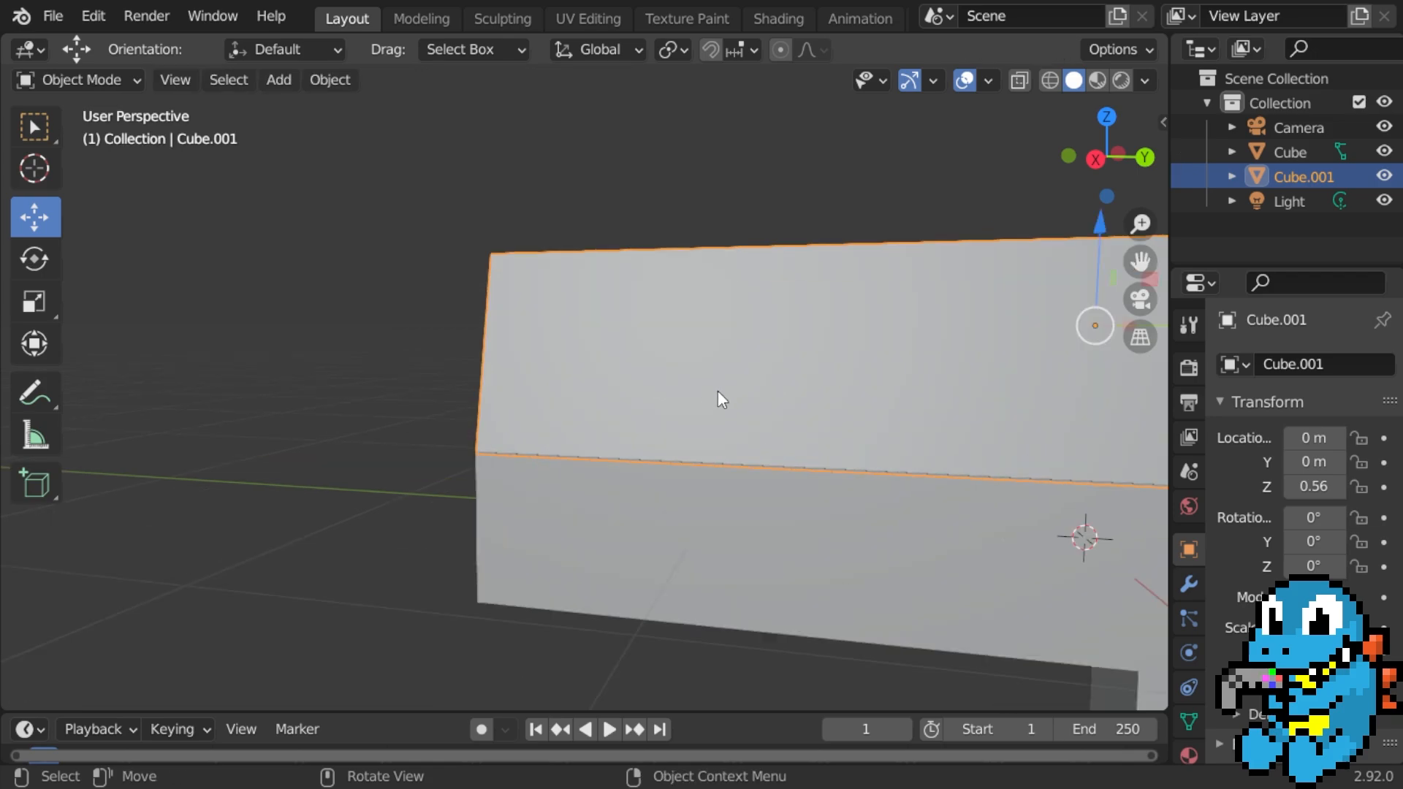
{"action": "scroll", "coordinate": [738, 395], "scroll_direction": "down", "scroll_amount": 2}
{"action": "key", "text": "KP_3"}
{"action": "scroll", "coordinate": [840, 376], "scroll_direction": "up", "scroll_amount": 4}
{"action": "middle_click_drag", "start_coordinate": [927, 351], "coordinate": [753, 308], "text": "shift"}
{"action": "scroll", "coordinate": [782, 288], "scroll_direction": "up", "scroll_amount": 4}
{"action": "middle_click_drag", "start_coordinate": [828, 254], "coordinate": [732, 396], "text": "shift"}
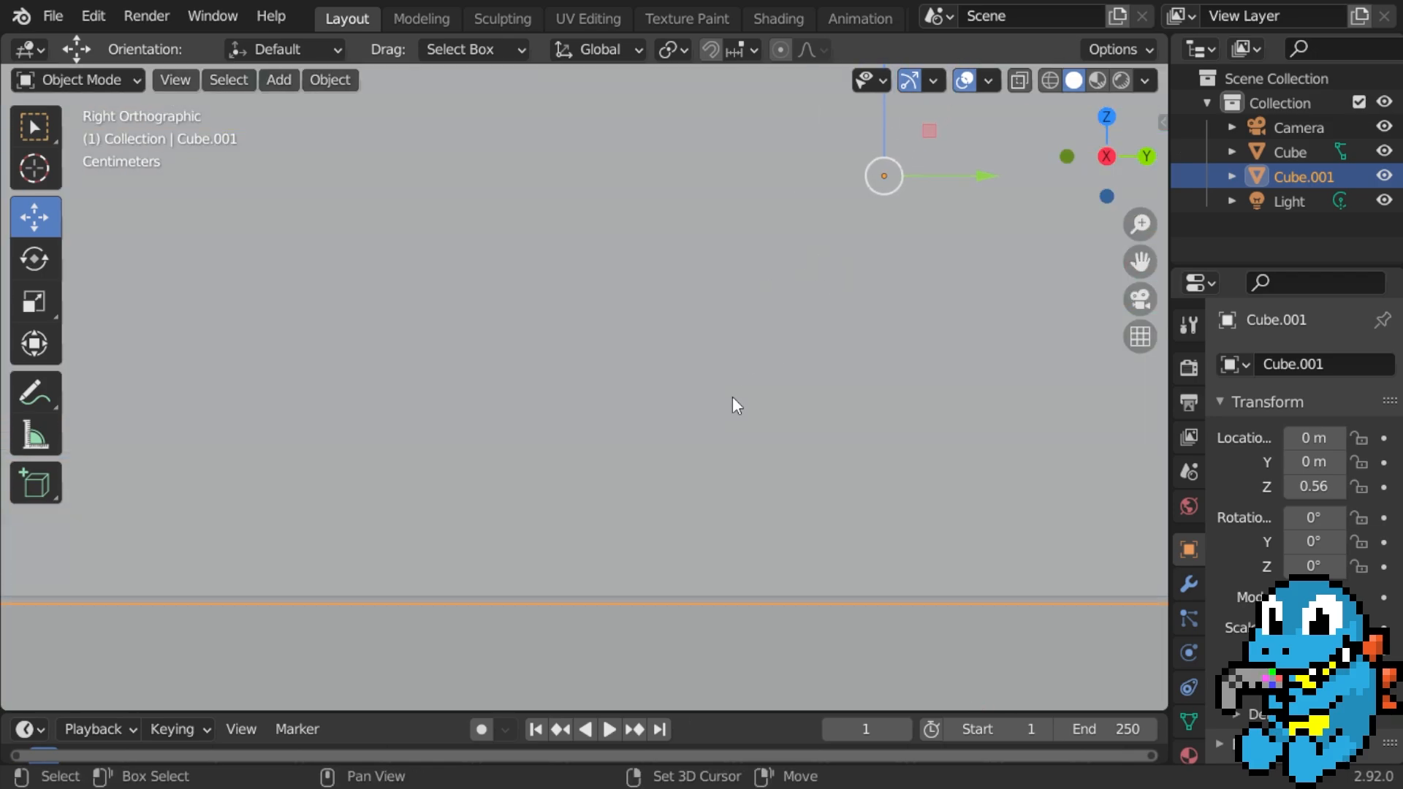
{"action": "scroll", "coordinate": [760, 358], "scroll_direction": "down", "scroll_amount": 2}
{"action": "scroll", "coordinate": [819, 274], "scroll_direction": "up", "scroll_amount": 2}
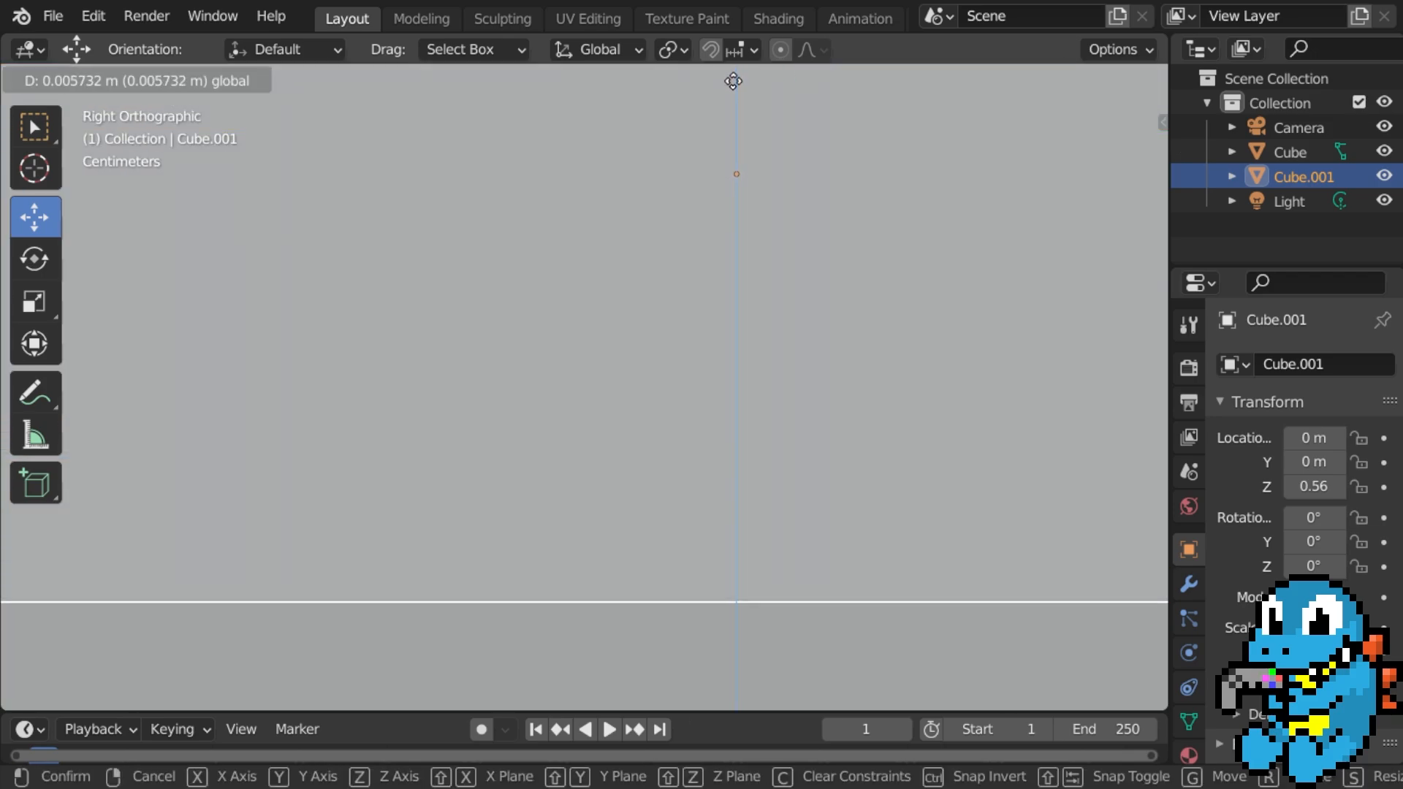
{"action": "left_click_drag", "start_coordinate": [732, 80], "coordinate": [733, 80]}
{"action": "scroll", "coordinate": [725, 245], "scroll_direction": "down", "scroll_amount": 8}
{"action": "middle_click_drag", "start_coordinate": [790, 307], "coordinate": [839, 369]}
{"action": "scroll", "coordinate": [838, 372], "scroll_direction": "down", "scroll_amount": 3}
{"action": "left_click", "coordinate": [838, 377]}
Add a cube, scale it down, and place it inside the trigger guard by moving it -0.061017 m X, 0.58934 m Y, -0.33096 m Z.
{"action": "middle_click_drag", "start_coordinate": [731, 416], "coordinate": [523, 430]}
{"action": "scroll", "coordinate": [789, 428], "scroll_direction": "up", "scroll_amount": 4}
{"action": "scroll", "coordinate": [606, 495], "scroll_direction": "up", "scroll_amount": 3}
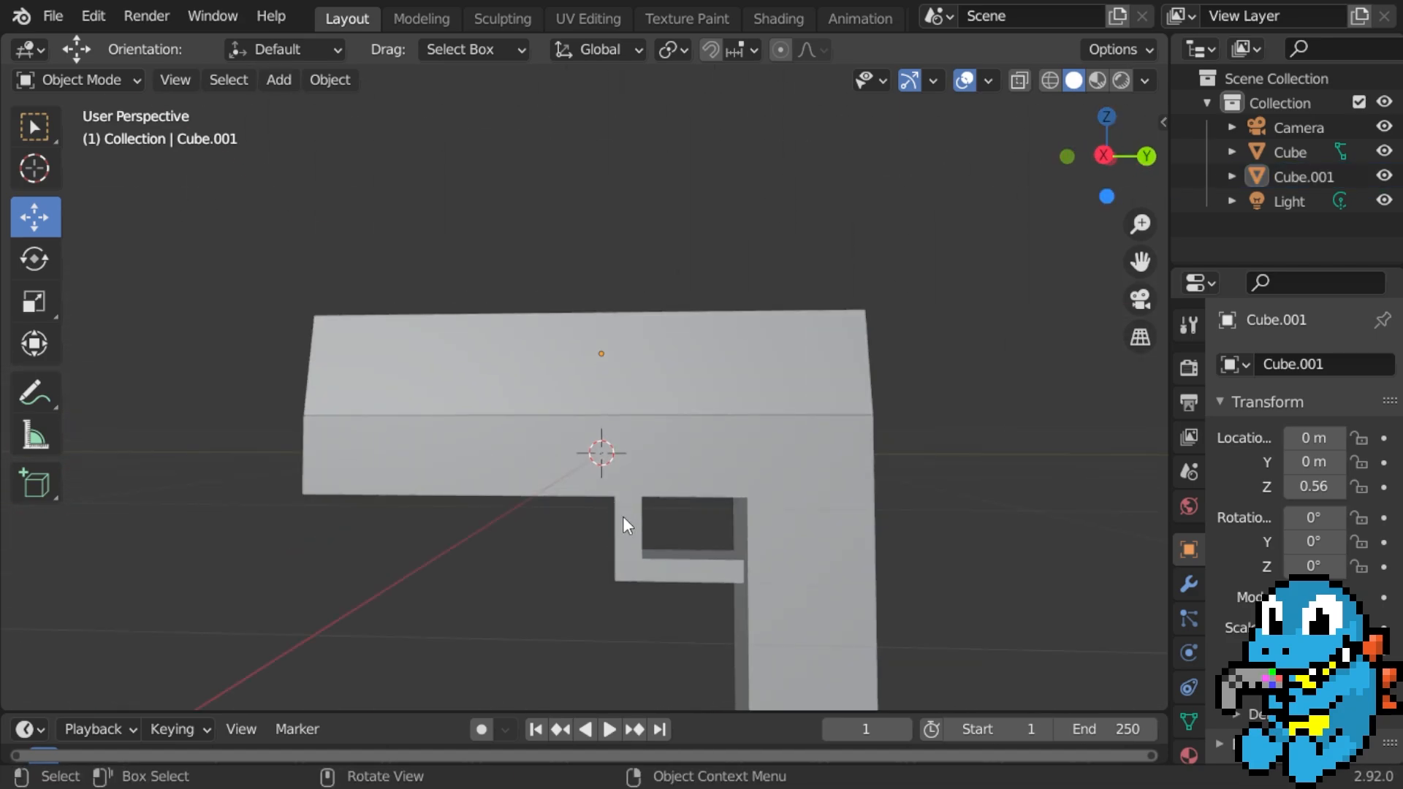
{"action": "key", "text": "shift+a"}
{"action": "mouse_move", "coordinate": [643, 288]}
{"action": "left_click", "coordinate": [724, 313]}
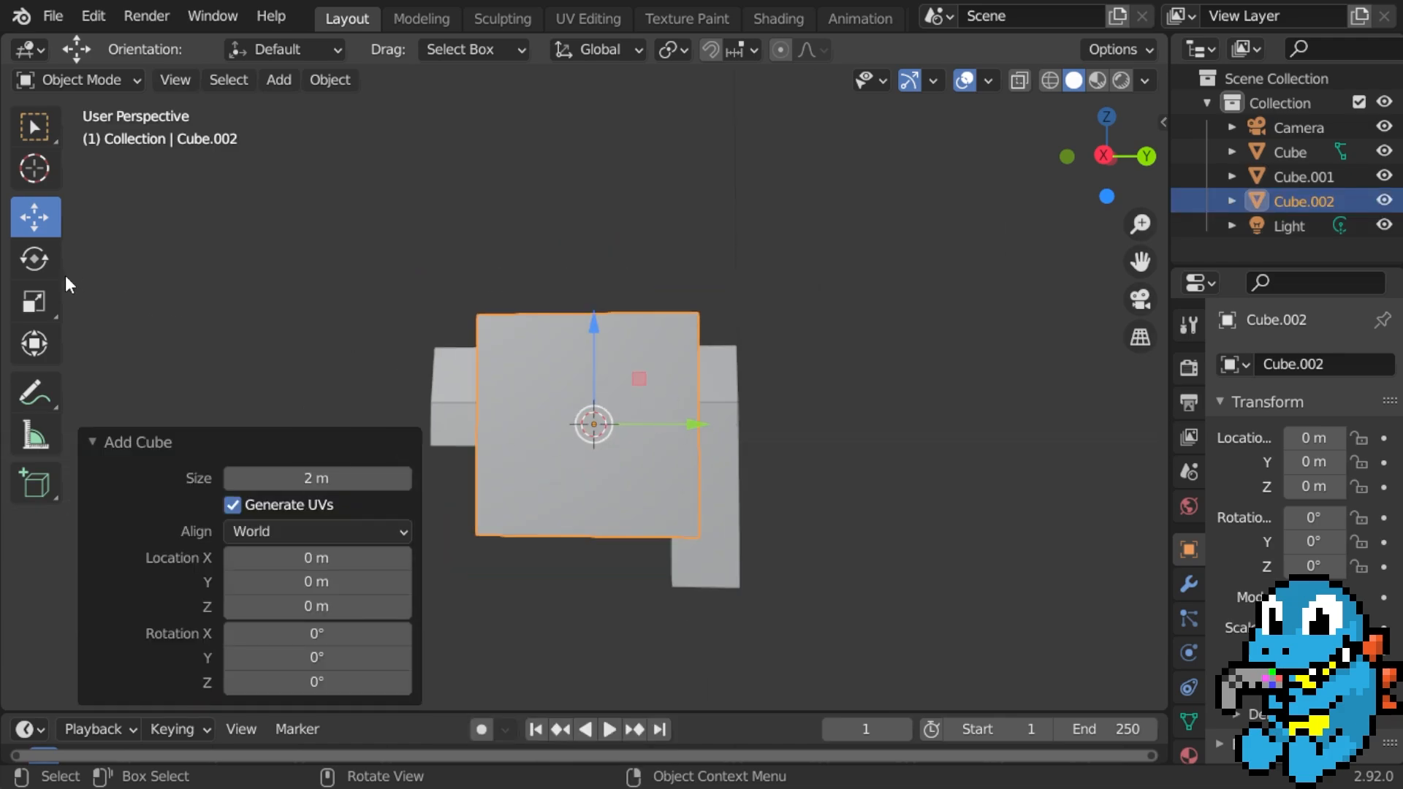
{"action": "key", "text": "s"}
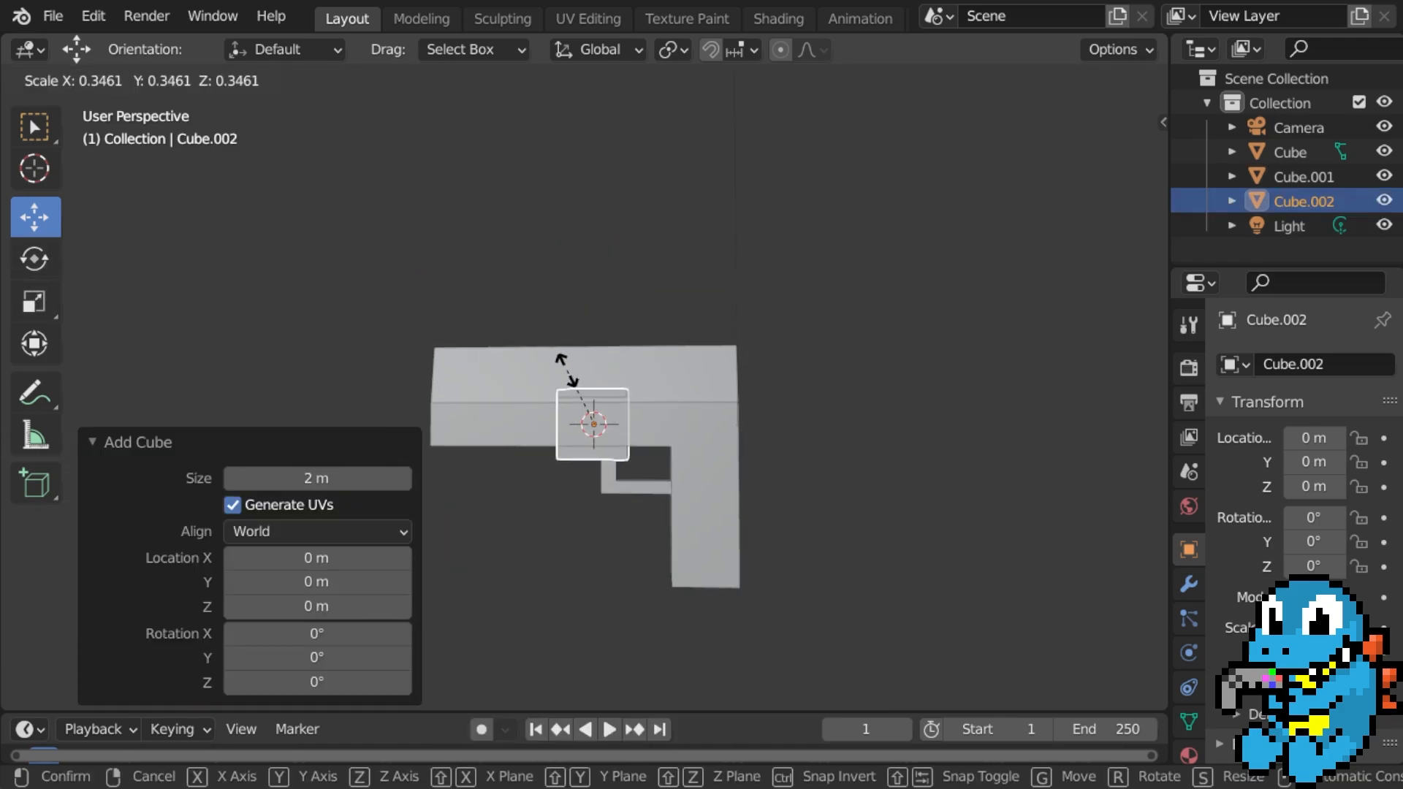
{"action": "left_click", "coordinate": [590, 399]}
{"action": "left_click_drag", "start_coordinate": [654, 422], "coordinate": [709, 458]}
{"action": "scroll", "coordinate": [691, 464], "scroll_direction": "up", "scroll_amount": 3}
{"action": "middle_click_drag", "start_coordinate": [691, 463], "coordinate": [317, 350]}
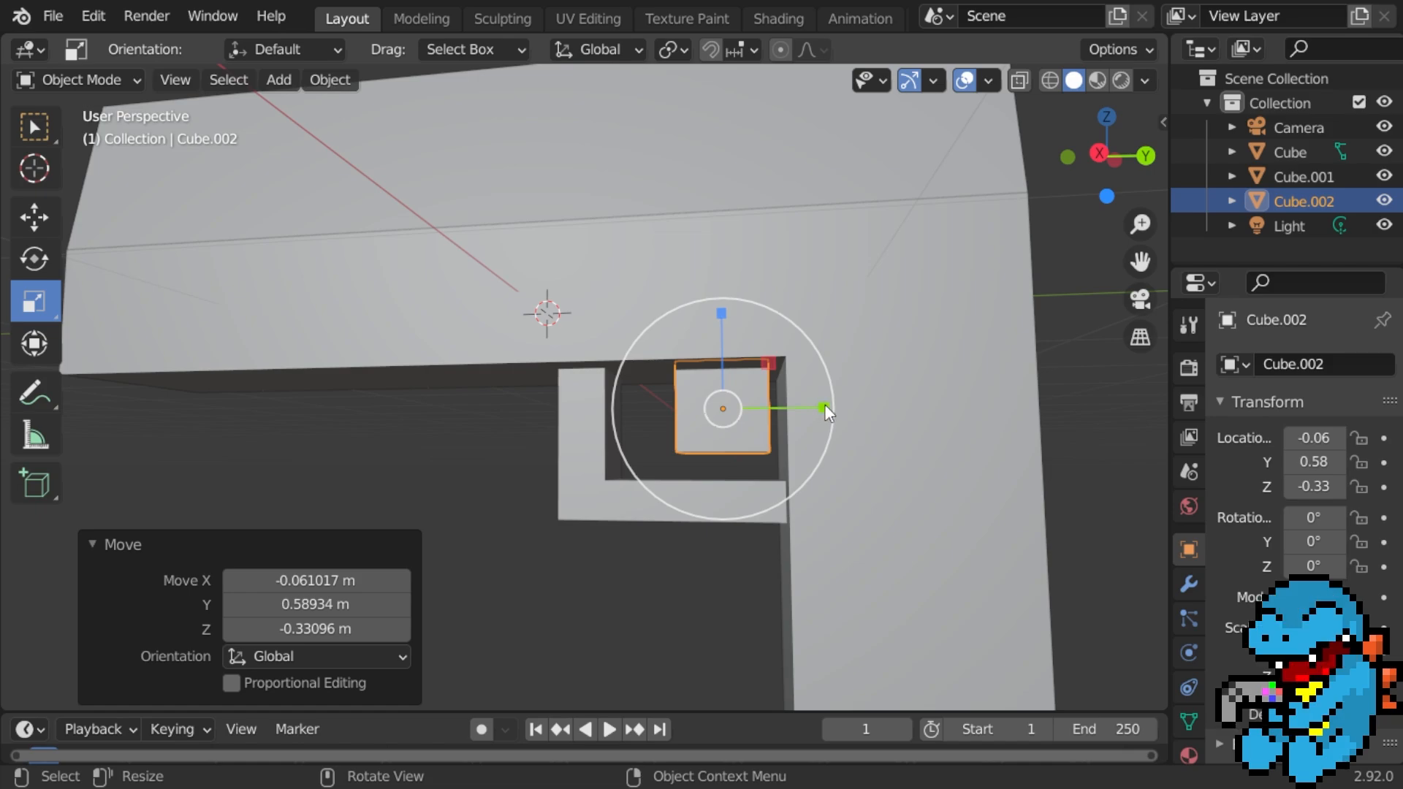
Narrow the trigger cube along Y, and scale it along X to 0.723.
{"action": "left_click_drag", "start_coordinate": [824, 405], "coordinate": [763, 408]}
{"action": "middle_click_drag", "start_coordinate": [685, 410], "coordinate": [570, 401]}
{"action": "left_click_drag", "start_coordinate": [528, 393], "coordinate": [483, 380]}
{"action": "middle_click_drag", "start_coordinate": [511, 384], "coordinate": [444, 401]}
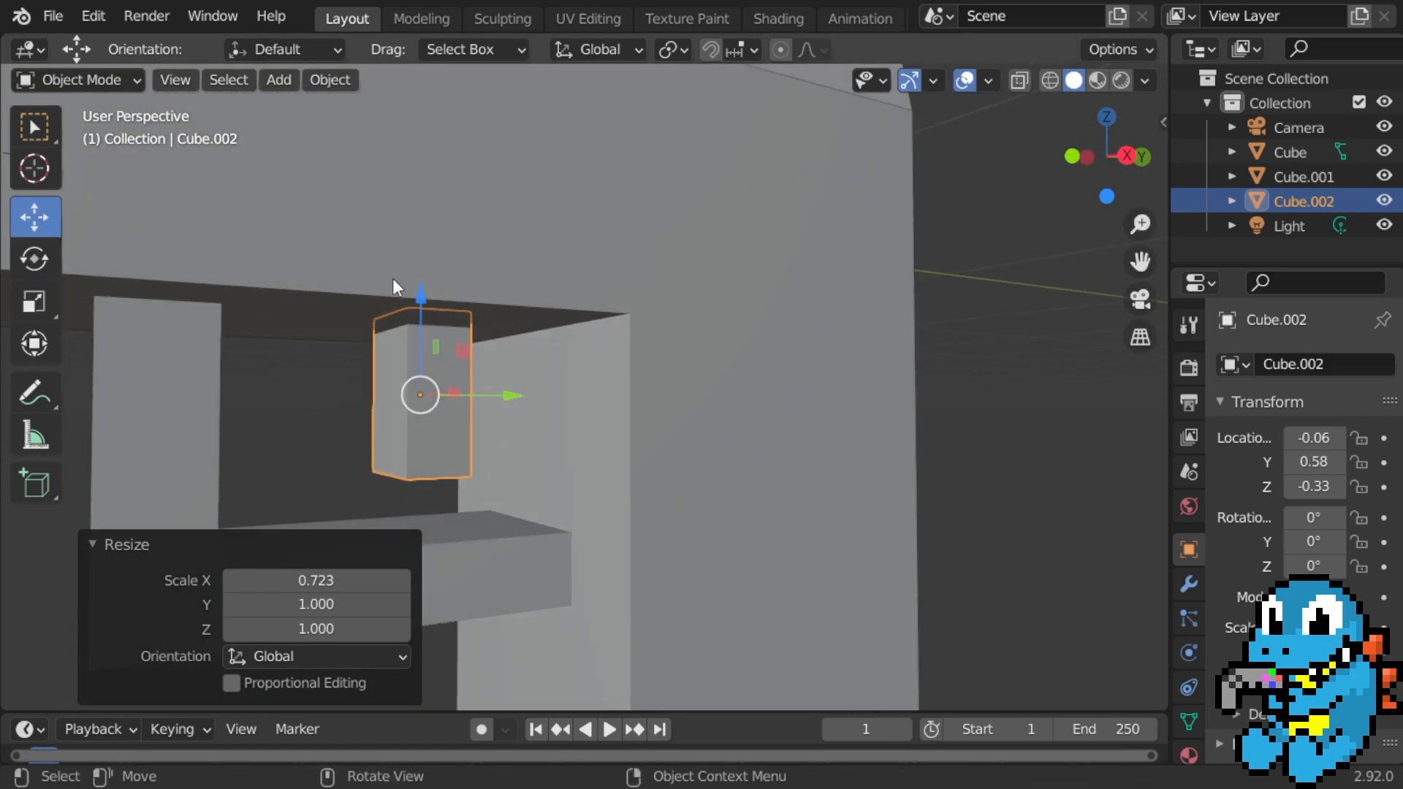
Centre the trigger cube between the frame's sides by moving it 0.067923 m along X in the front wireframe view.
{"action": "key", "text": "KP_1"}
{"action": "key", "text": "z"}
{"action": "left_click", "coordinate": [360, 294]}
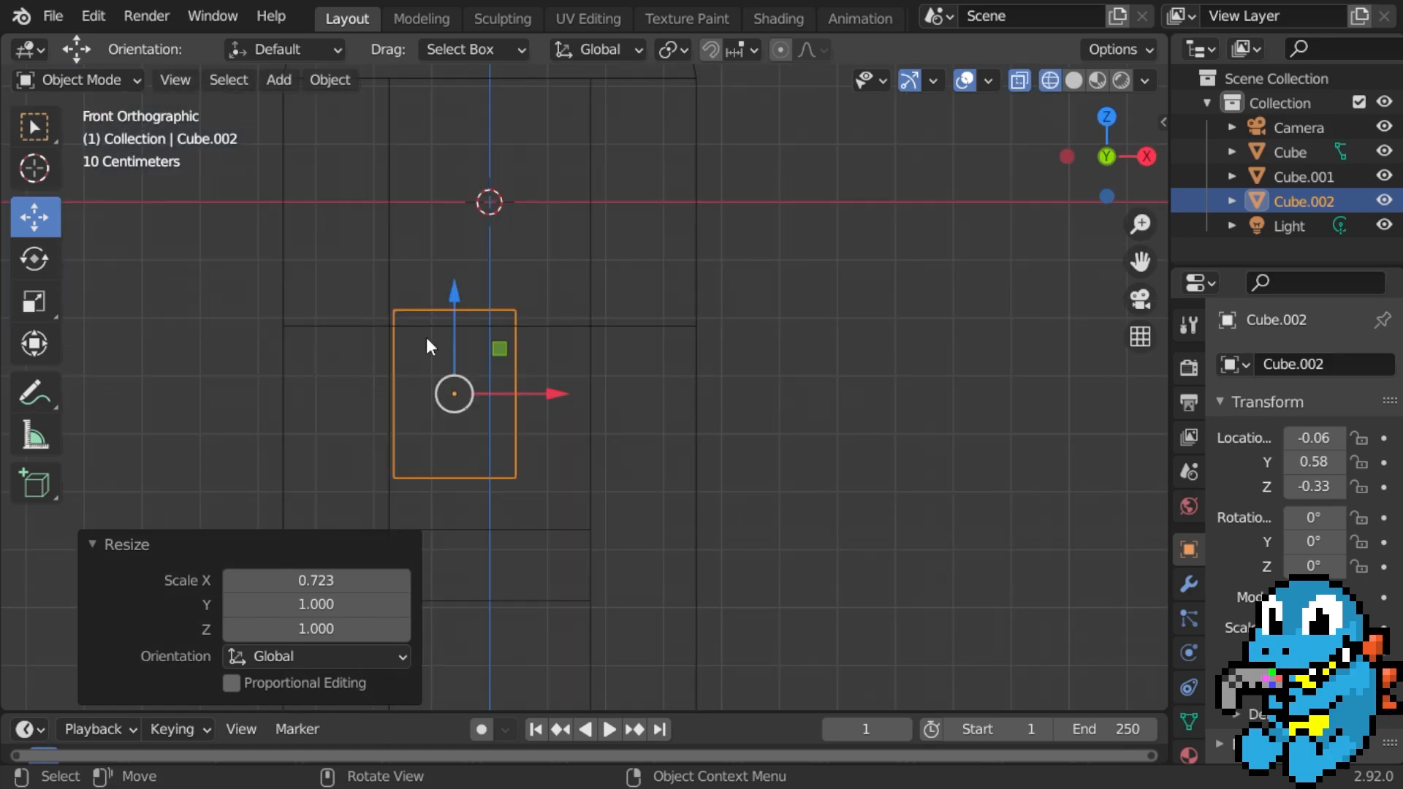
{"action": "left_click_drag", "start_coordinate": [536, 393], "coordinate": [590, 394]}
{"action": "left_click", "coordinate": [592, 394]}
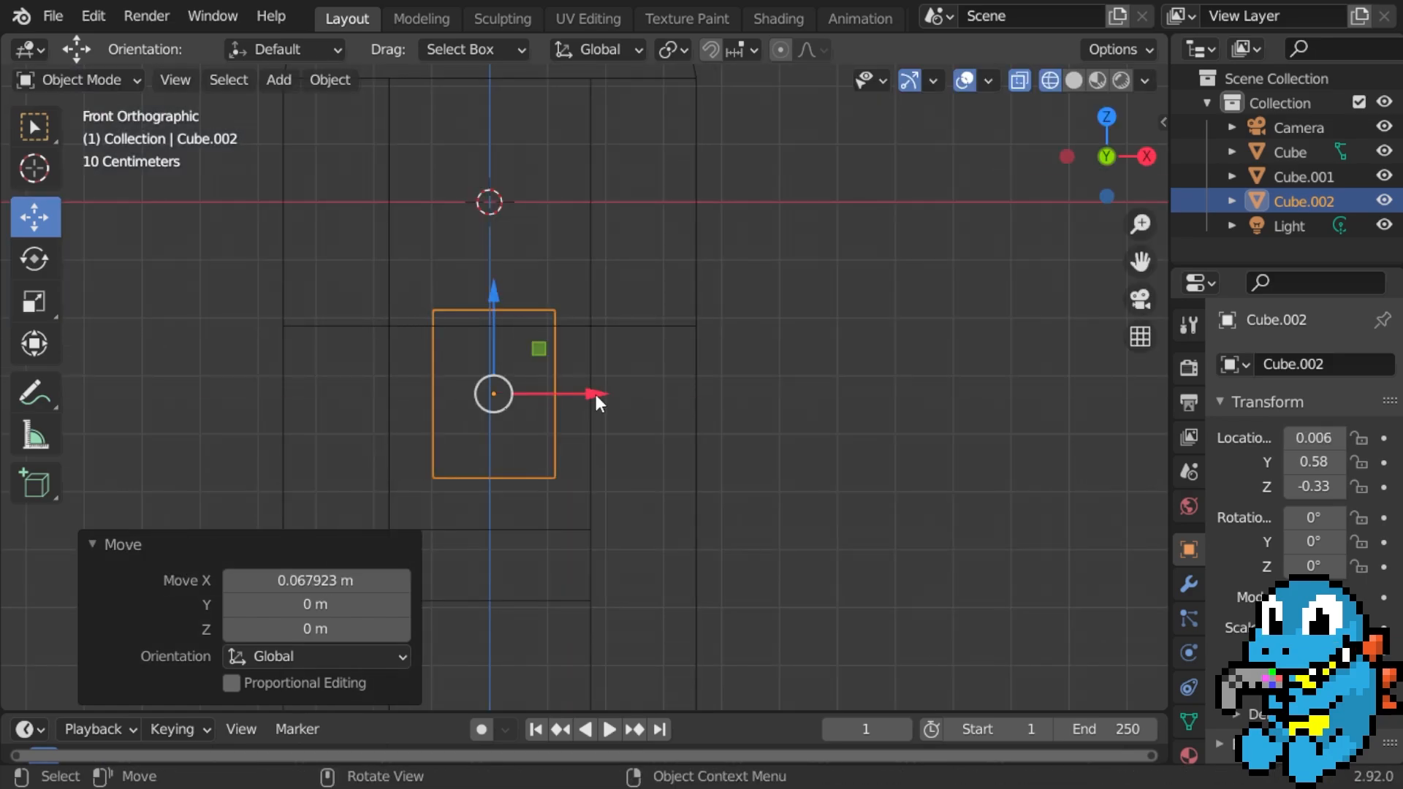
{"action": "mouse_move", "coordinate": [594, 395]}
{"action": "middle_mouse_down"}
{"action": "mouse_move", "coordinate": [349, 387]}
{"action": "mouse_move", "coordinate": [563, 363]}
{"action": "middle_mouse_up"}
{"action": "key", "text": "z"}
{"action": "left_click", "coordinate": [714, 375]}
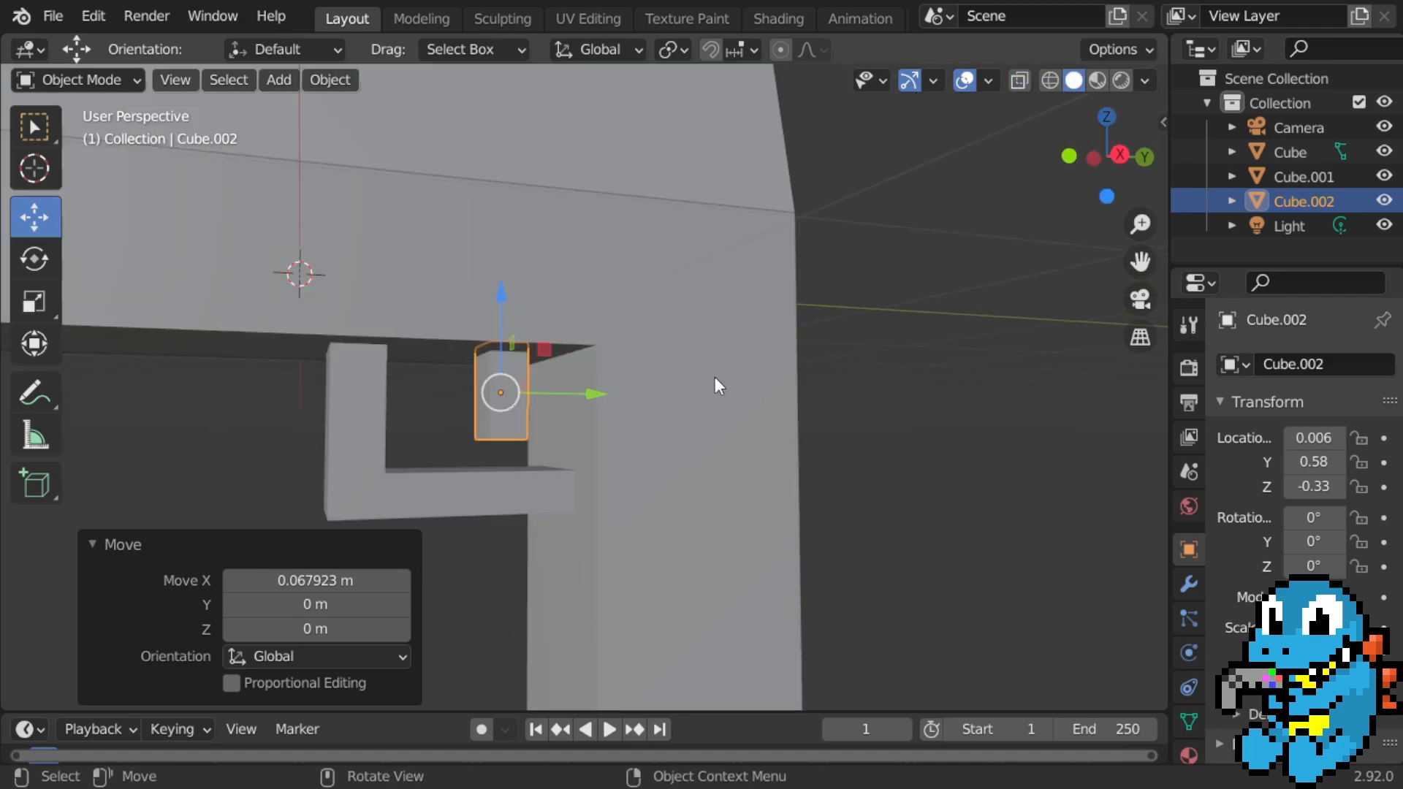
{"action": "scroll", "coordinate": [707, 378], "scroll_direction": "down", "scroll_amount": 3}
{"action": "key", "text": "Tab"}
{"action": "mouse_move", "coordinate": [799, 360]}
{"action": "middle_mouse_down"}
{"action": "mouse_move", "coordinate": [686, 369]}
{"action": "mouse_move", "coordinate": [768, 378]}
{"action": "middle_mouse_up"}
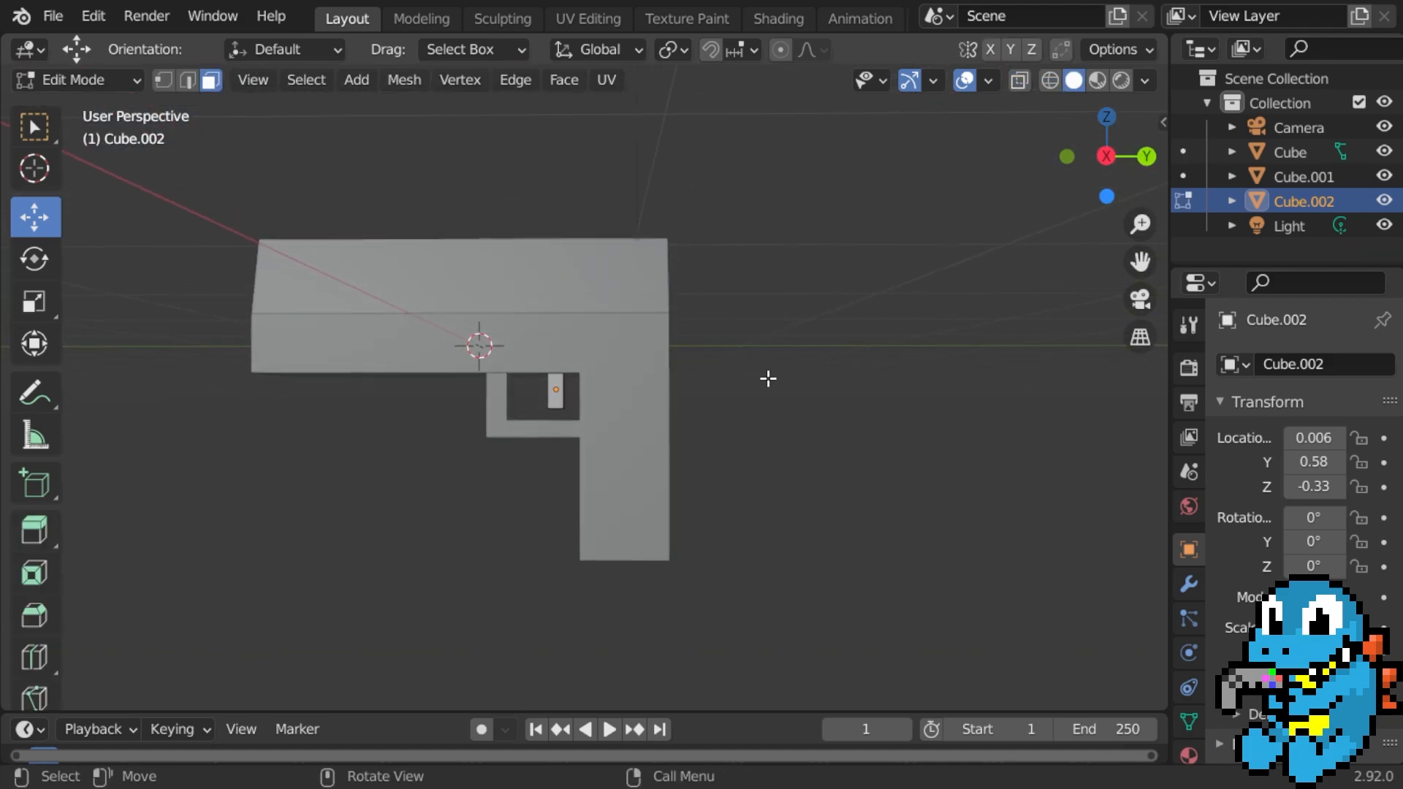
{"action": "key", "text": "z"}
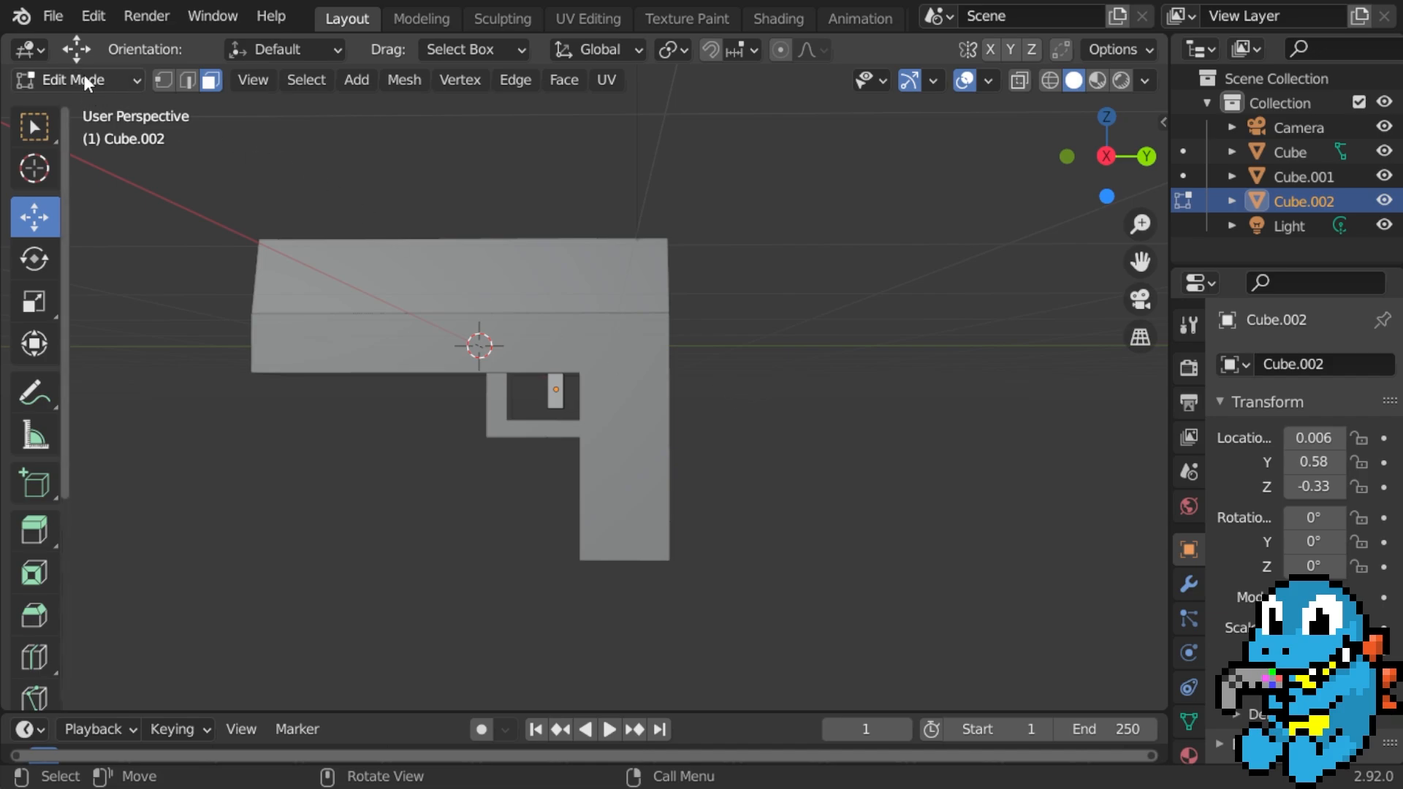
{"action": "left_click", "coordinate": [98, 82]}
{"action": "left_click", "coordinate": [128, 117]}
Parent the trigger cube to the pistol frame, using the Object parent type.
{"action": "middle_click_drag", "start_coordinate": [401, 332], "coordinate": [761, 360]}
{"action": "scroll", "coordinate": [756, 363], "scroll_direction": "up", "scroll_amount": 3}
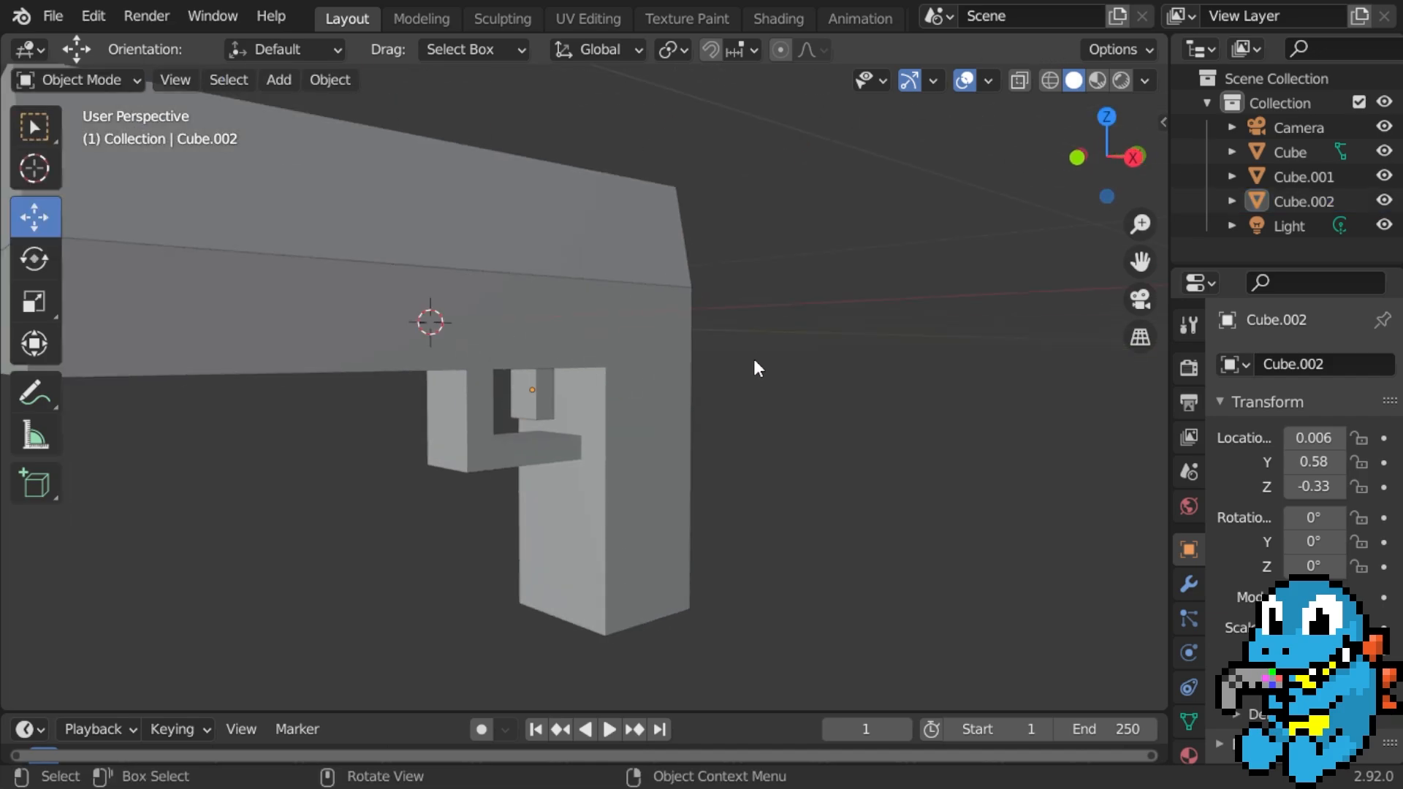
{"action": "left_click", "coordinate": [573, 388]}
{"action": "left_click", "coordinate": [672, 322], "text": "shift"}
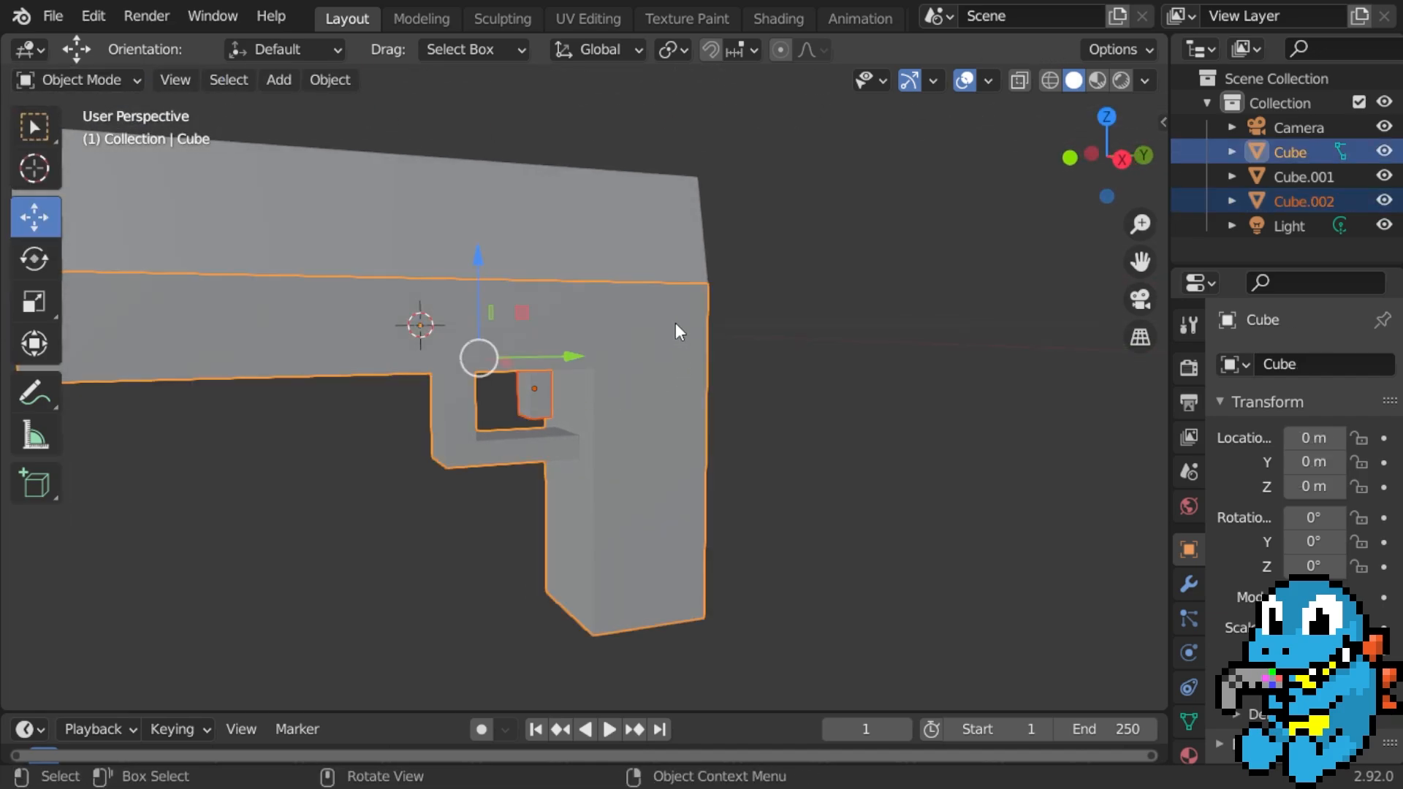
{"action": "key", "text": "ctrl+p"}
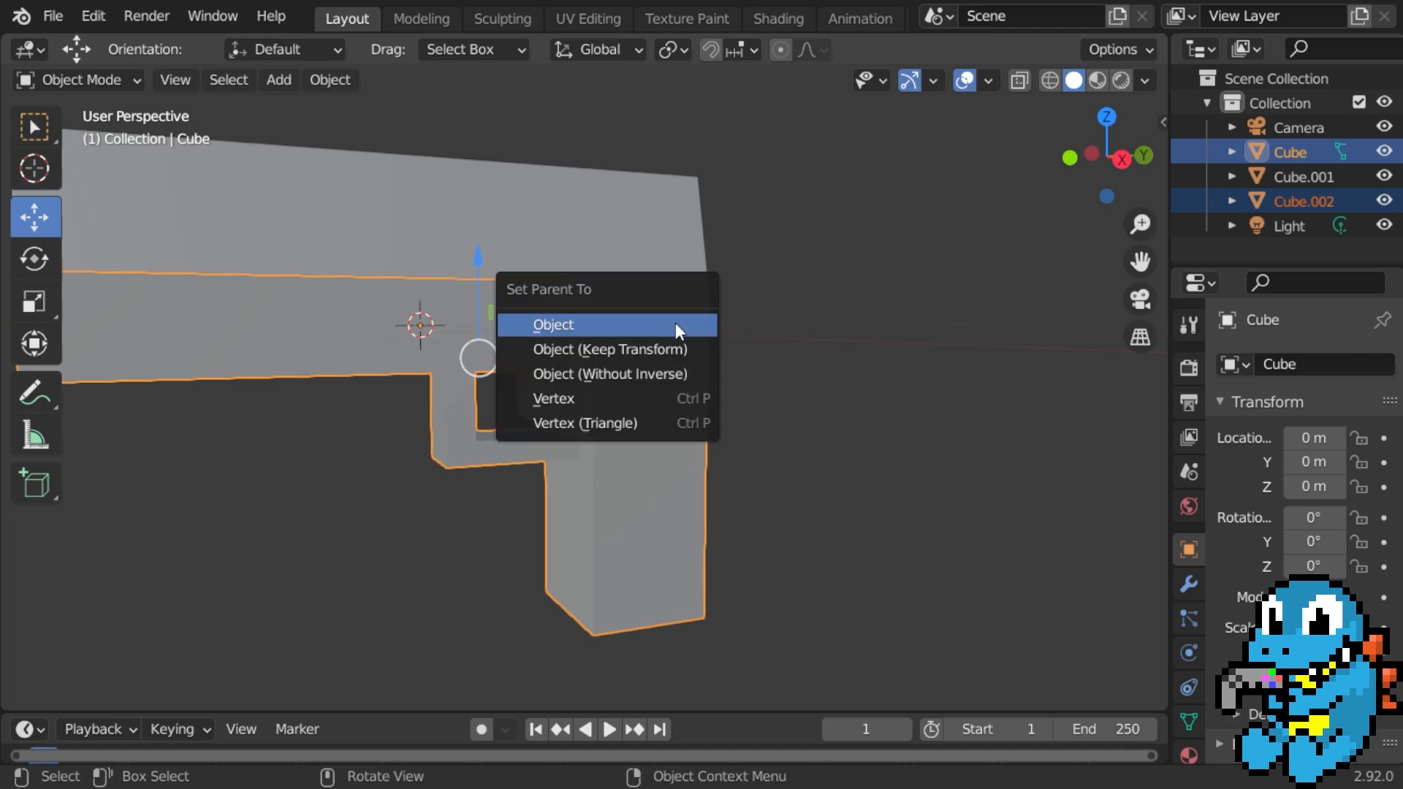
{"action": "left_click", "coordinate": [676, 327]}
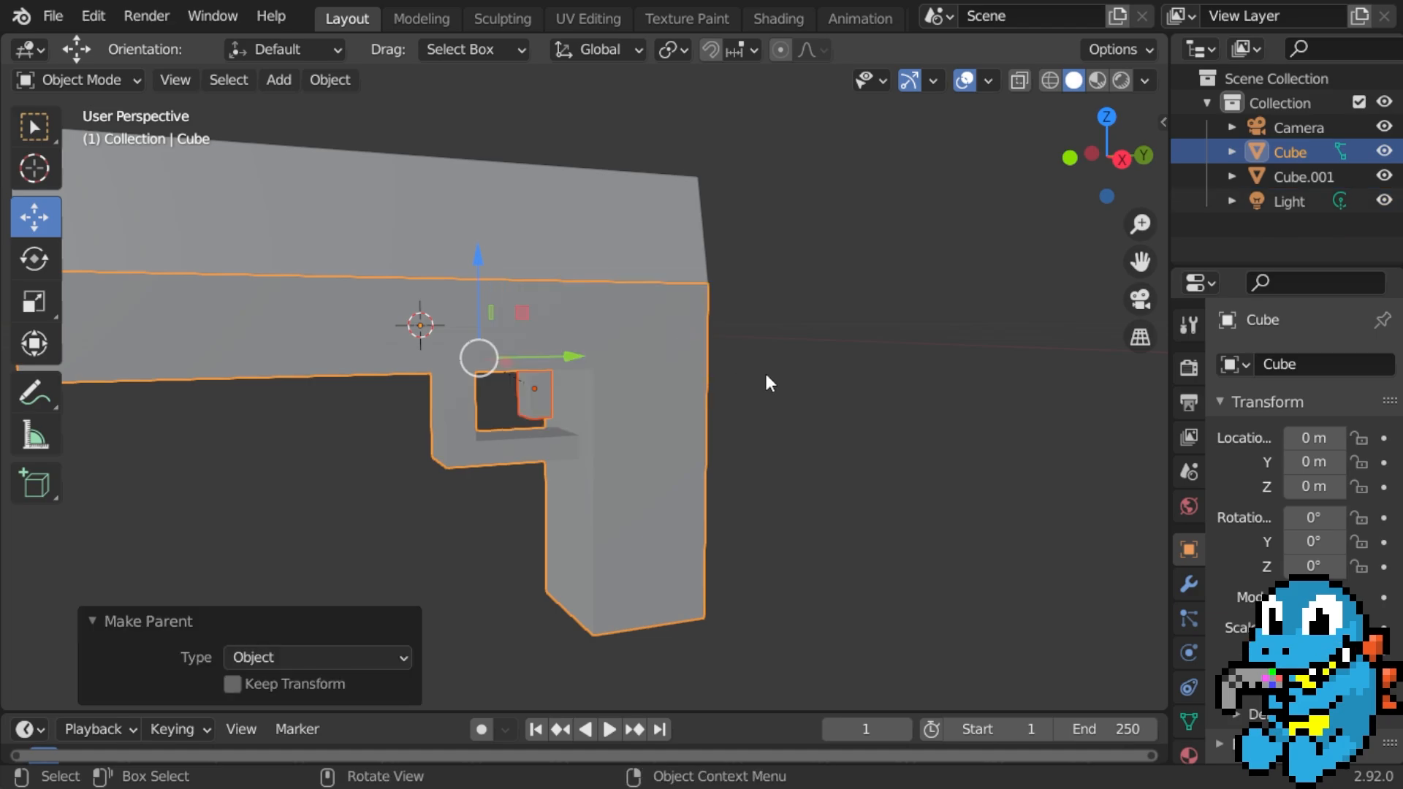
Parent the slide to the pistol frame, using the Object parent type.
{"action": "left_click", "coordinate": [640, 235]}
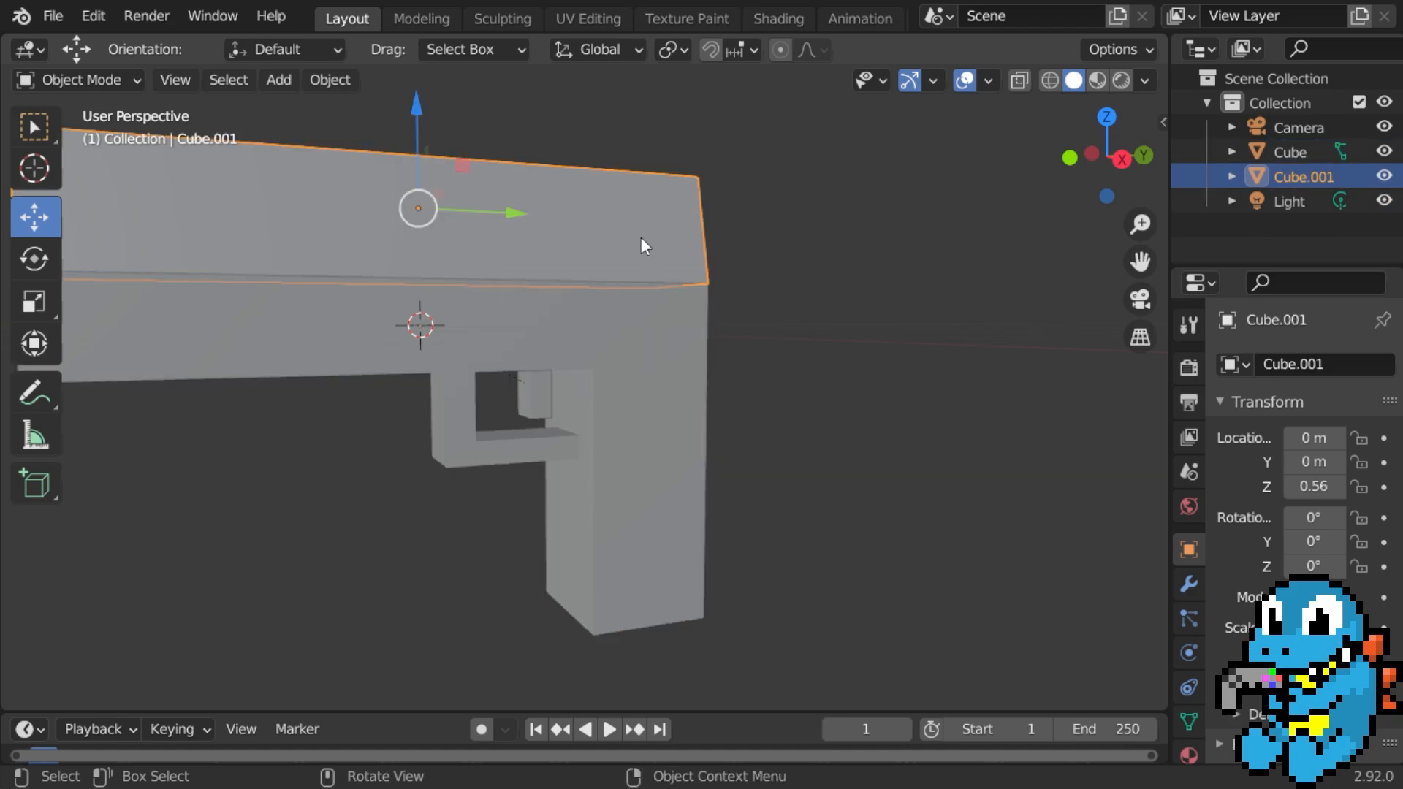
{"action": "left_click", "coordinate": [667, 350], "text": "shift"}
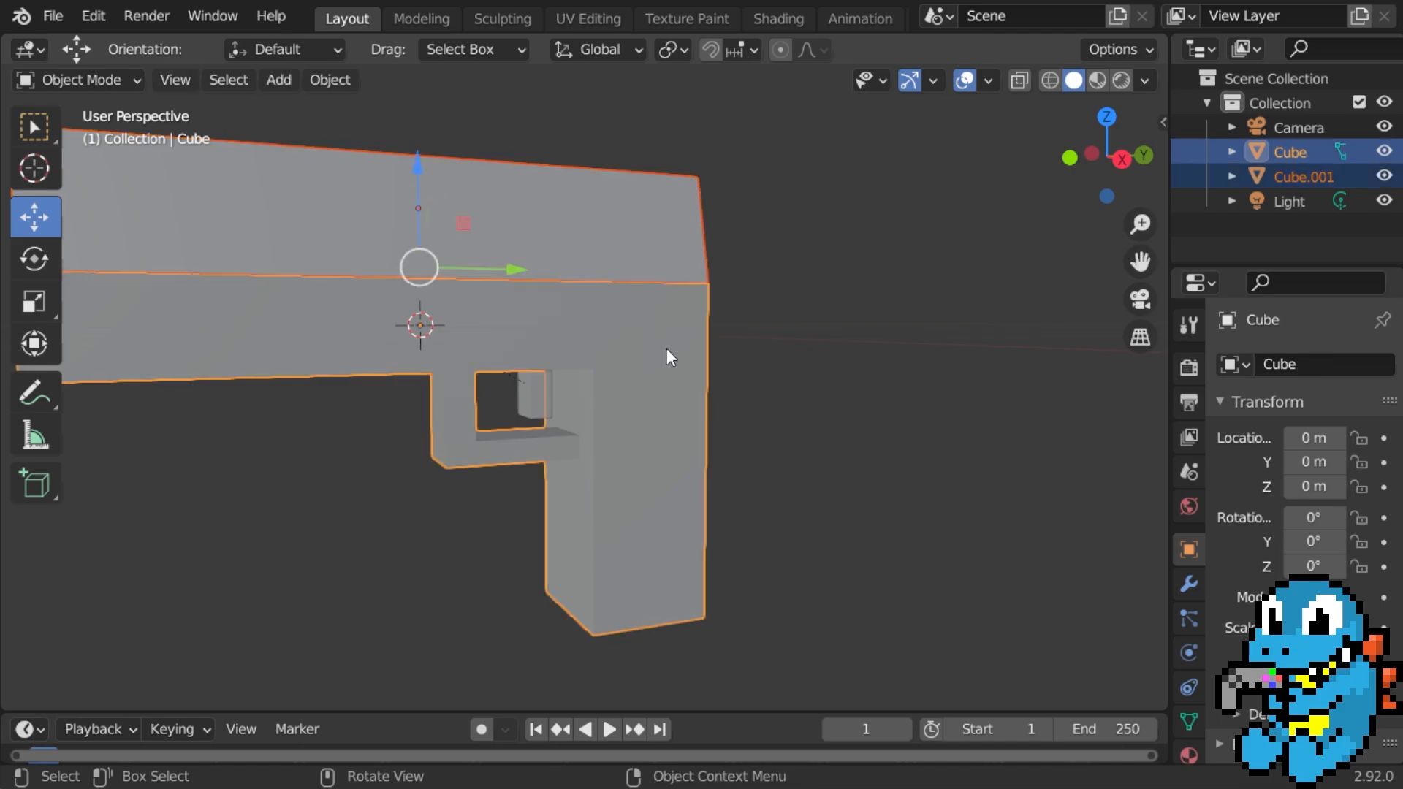
{"action": "key", "text": "ctrl+p"}
{"action": "left_click", "coordinate": [667, 350]}
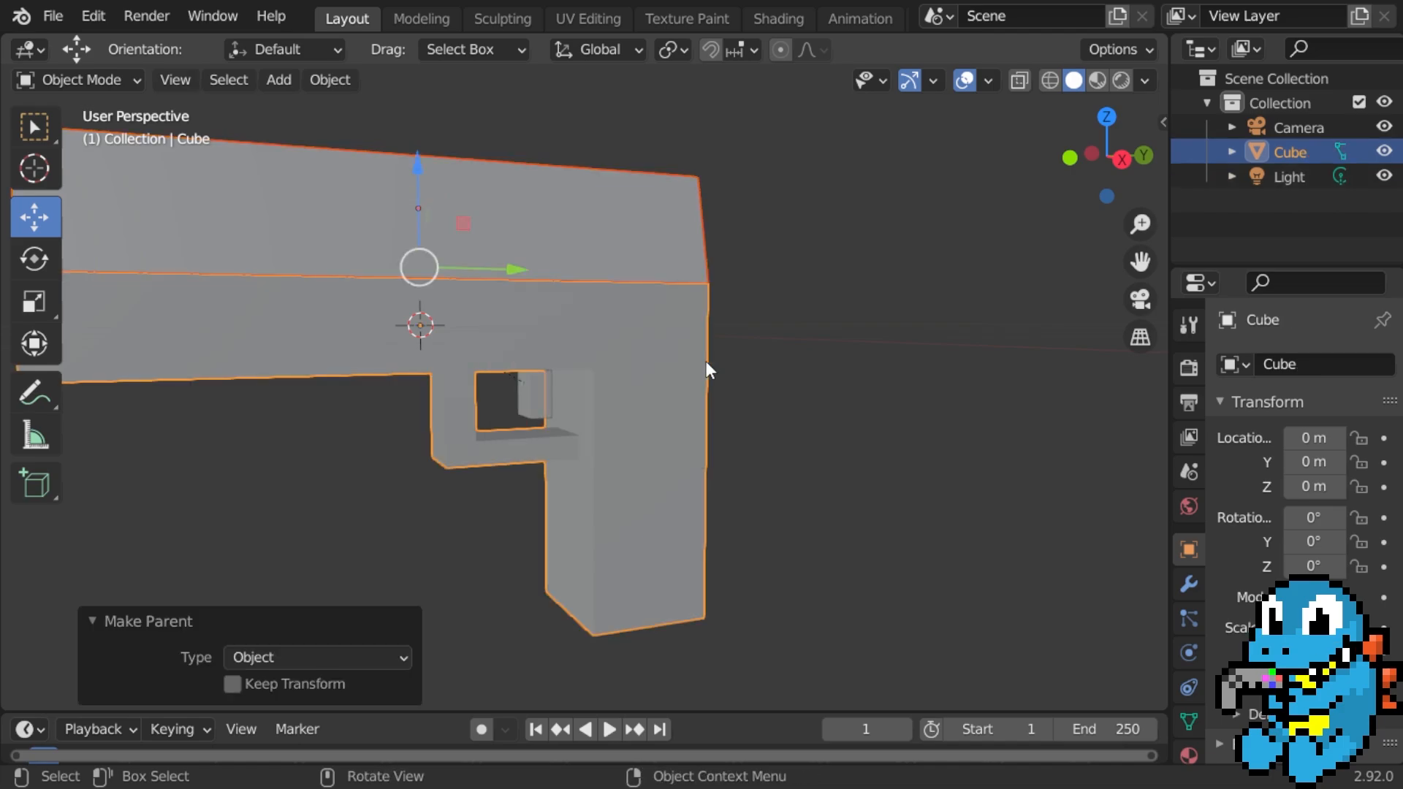
Try a free move of the frame alone to test the parenting, and clear its location back to the origin.
{"action": "left_click", "coordinate": [720, 366]}
{"action": "left_click", "coordinate": [666, 364]}
{"action": "scroll", "coordinate": [667, 364], "scroll_direction": "down", "scroll_amount": 5}
{"action": "scroll", "coordinate": [648, 355], "scroll_direction": "up", "scroll_amount": 2}
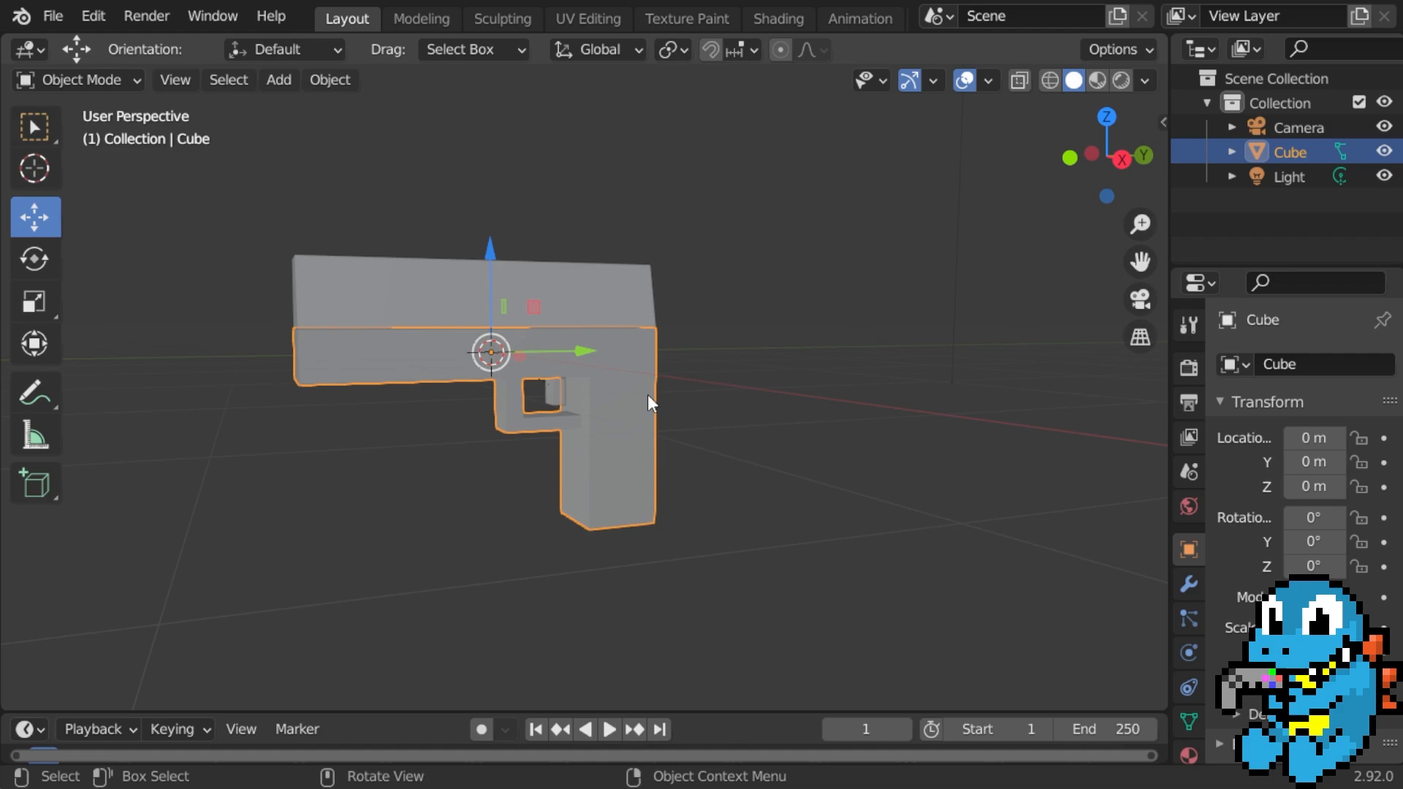
{"action": "key", "text": "g"}
{"action": "left_click", "coordinate": [757, 387]}
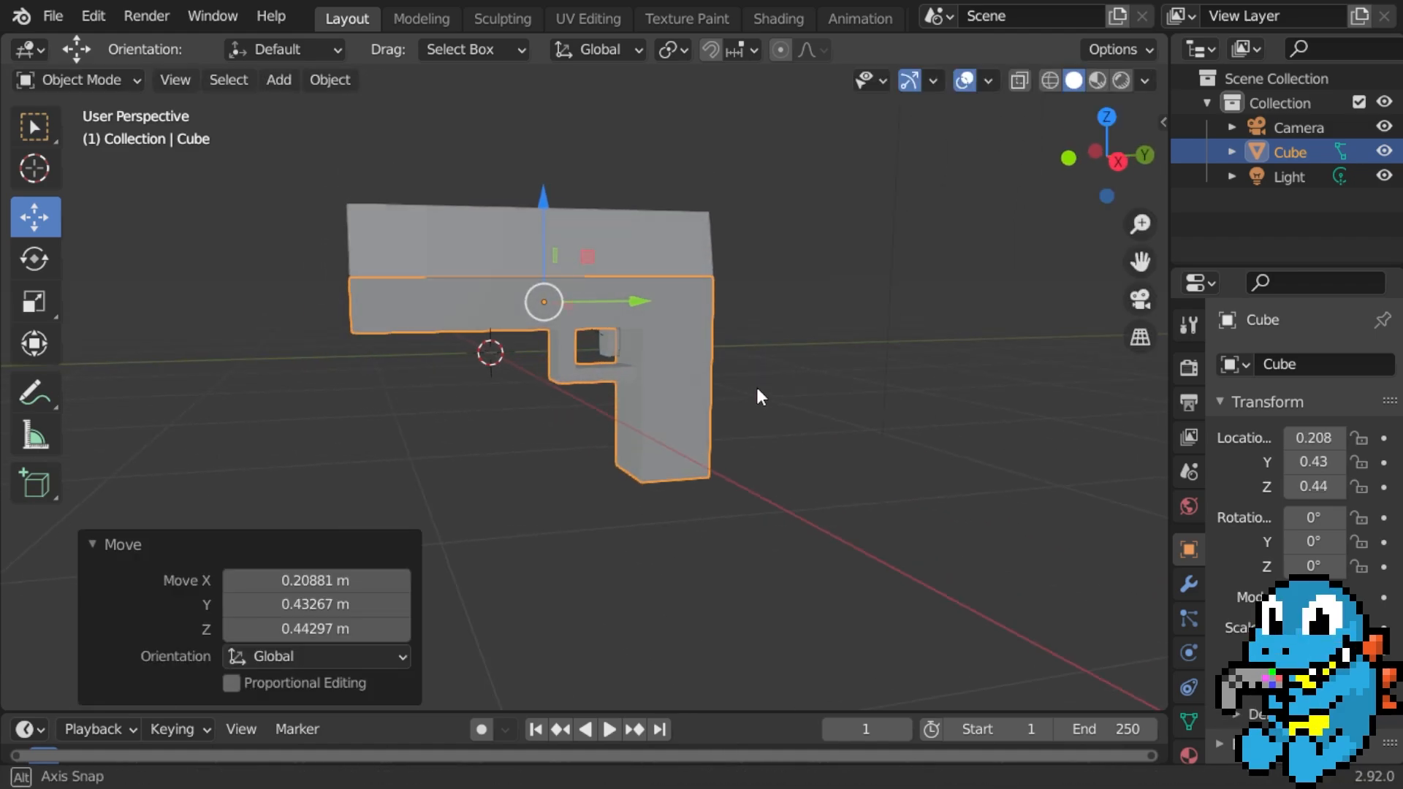
{"action": "key", "text": "alt+g"}
In the right side view, move the frame -1.0619 m along Y and 0.4521 m along Z, bringing the grip over the world origin.
{"action": "mouse_move", "coordinate": [677, 387]}
{"action": "middle_mouse_down"}
{"action": "mouse_move", "coordinate": [605, 380]}
{"action": "mouse_move", "coordinate": [695, 381]}
{"action": "mouse_move", "coordinate": [640, 368]}
{"action": "mouse_move", "coordinate": [700, 379]}
{"action": "middle_mouse_up"}
{"action": "scroll", "coordinate": [605, 380], "scroll_direction": "up", "scroll_amount": 1}
{"action": "scroll", "coordinate": [641, 379], "scroll_direction": "down", "scroll_amount": 3}
{"action": "scroll", "coordinate": [654, 373], "scroll_direction": "down", "scroll_amount": 2}
{"action": "scroll", "coordinate": [646, 368], "scroll_direction": "up", "scroll_amount": 2}
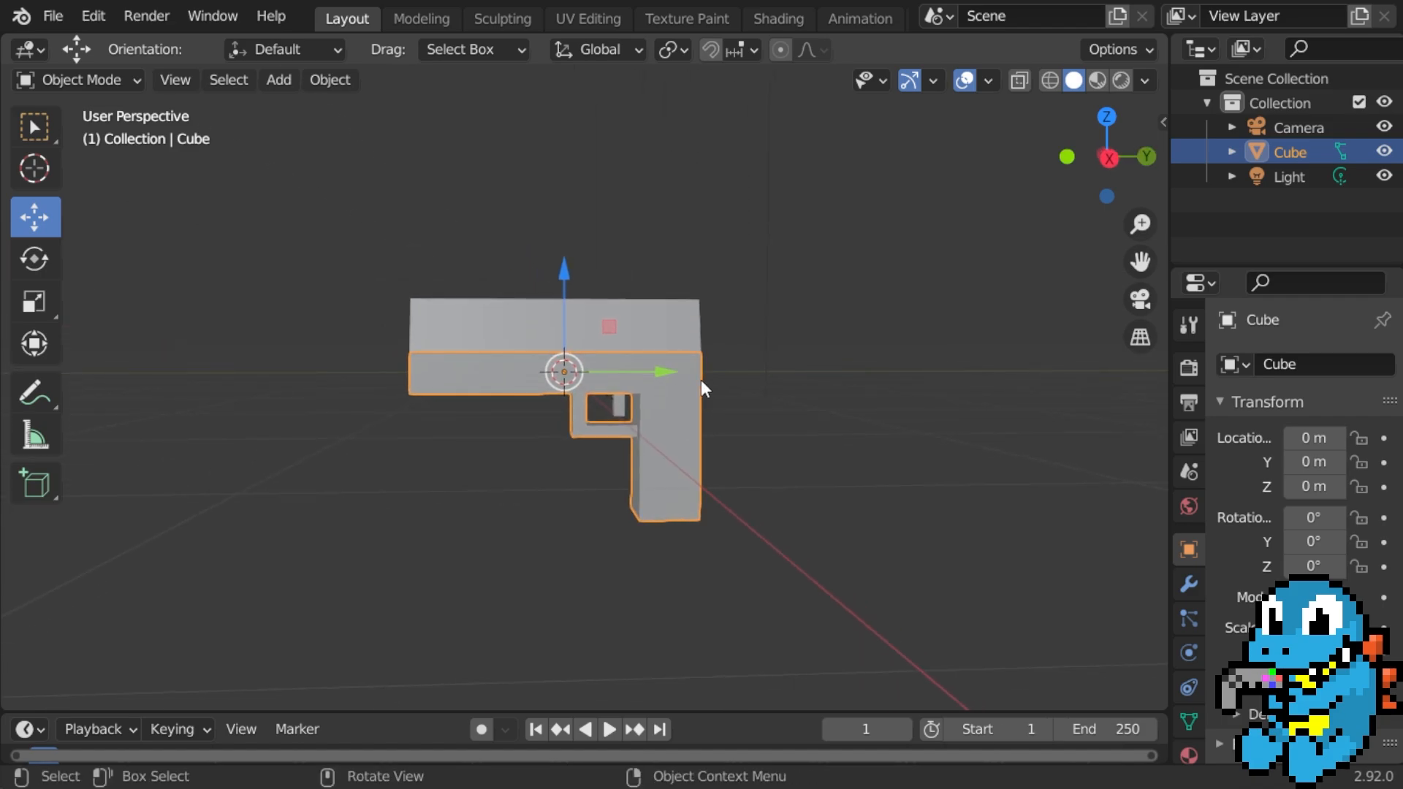
{"action": "key", "text": "KP_3"}
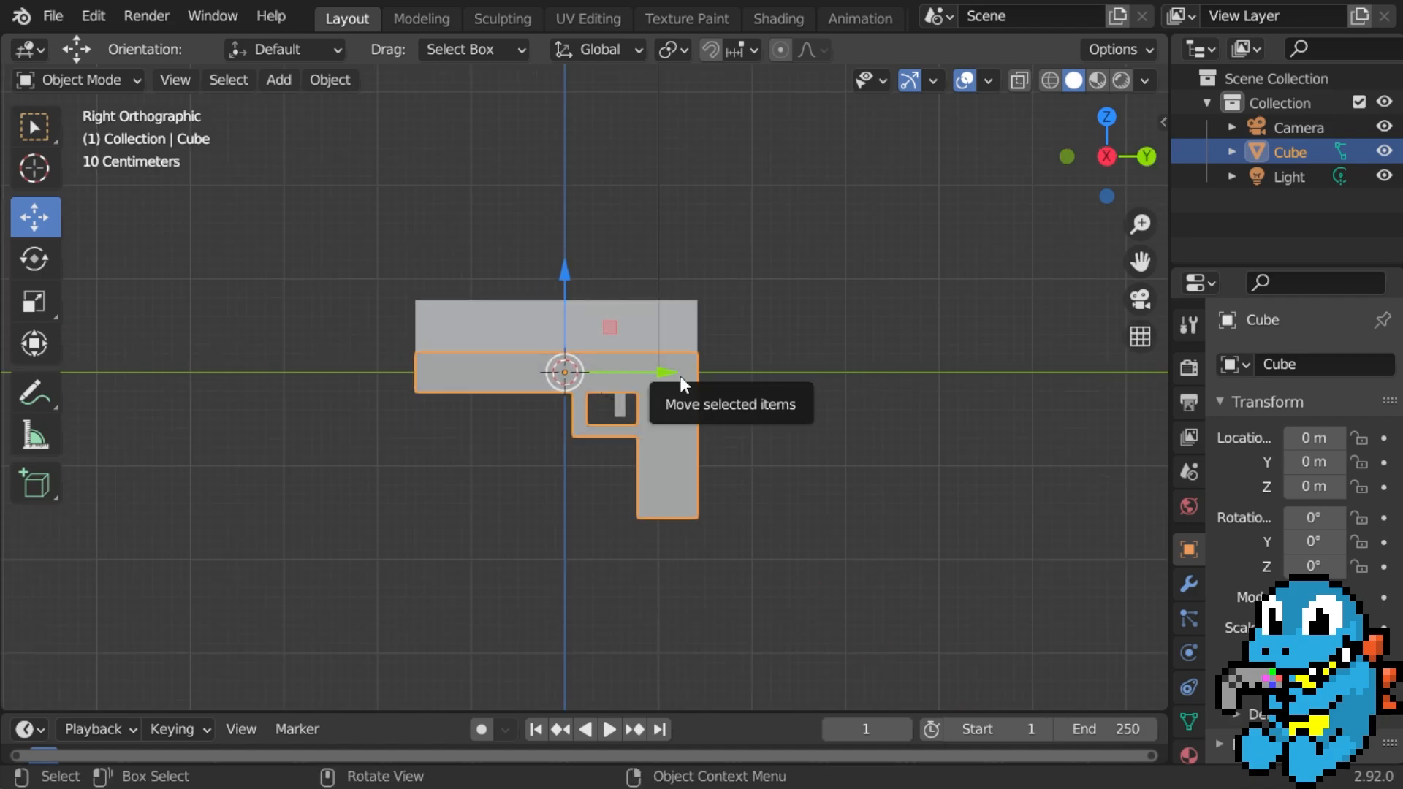
{"action": "key", "text": "g"}
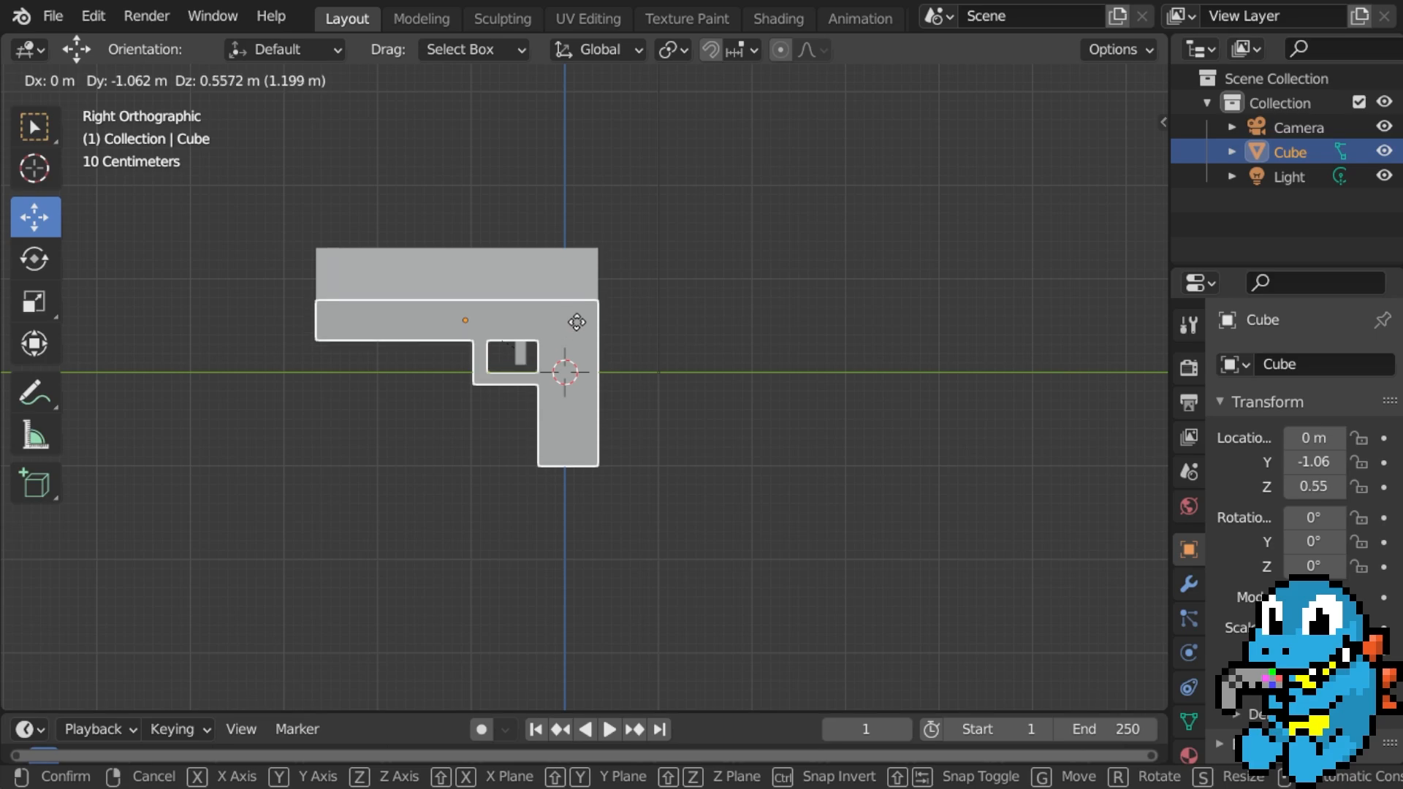
{"action": "left_click", "coordinate": [577, 332]}
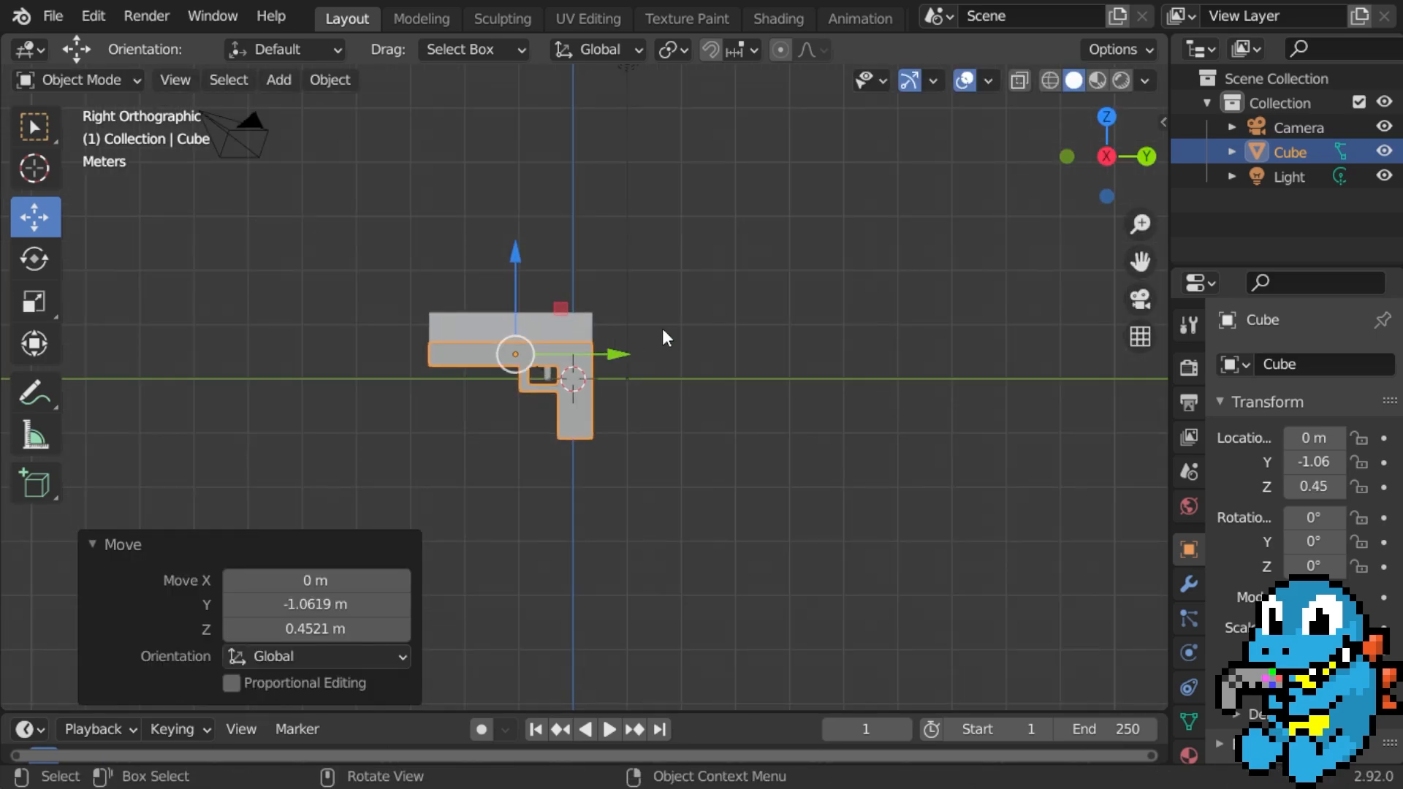
Try moving the slide on its own 0.402 m back along Y over the frame.
{"action": "middle_click_drag", "start_coordinate": [663, 334], "coordinate": [717, 376]}
{"action": "left_click", "coordinate": [735, 285]}
{"action": "middle_click_drag", "start_coordinate": [735, 285], "coordinate": [475, 301]}
{"action": "left_click", "coordinate": [509, 310]}
{"action": "key", "text": "g"}
{"action": "key", "text": "y"}
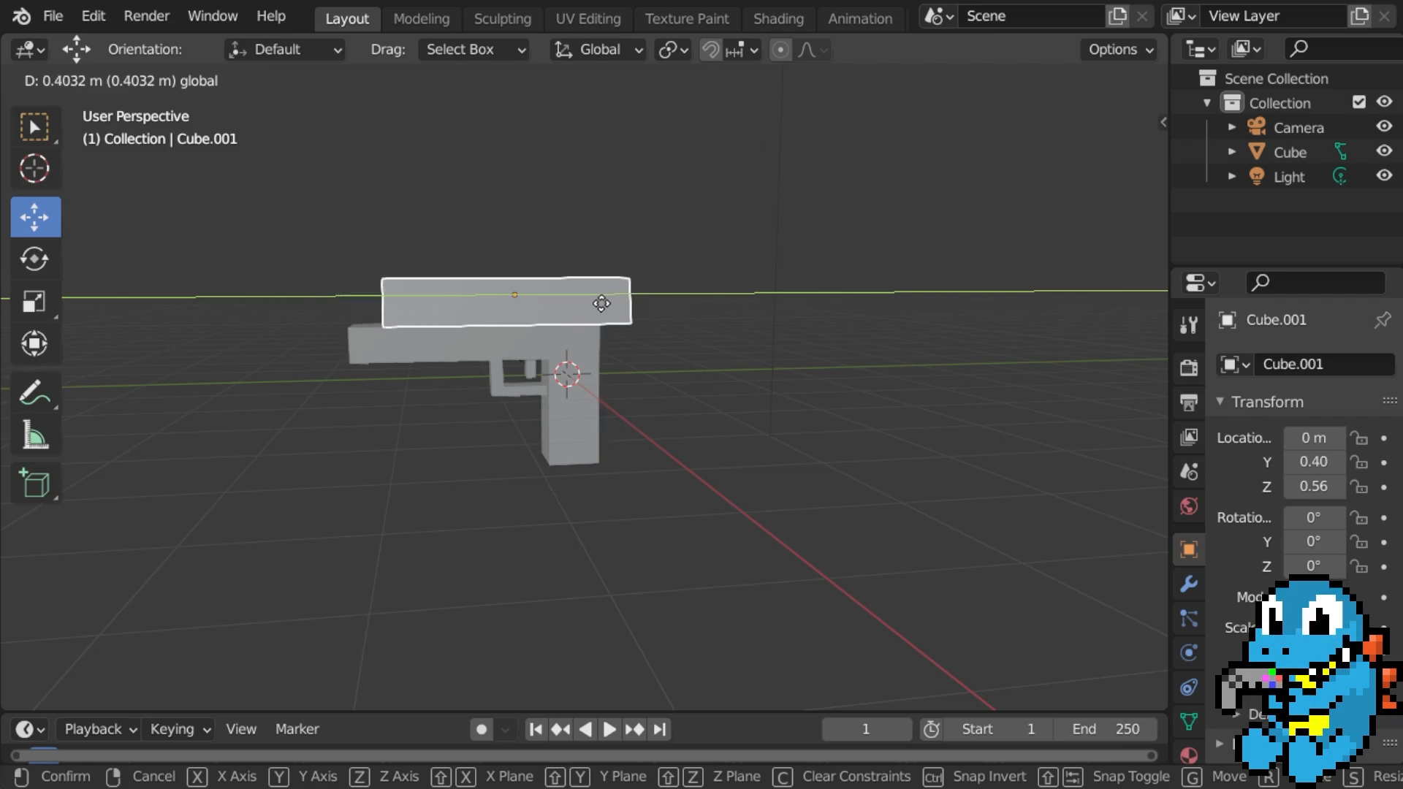
{"action": "left_click", "coordinate": [607, 314]}
Test the slide's travel along Y once more, and undo the slide moves.
{"action": "middle_click_drag", "start_coordinate": [607, 314], "coordinate": [299, 331]}
{"action": "middle_click_drag", "start_coordinate": [579, 287], "coordinate": [548, 285]}
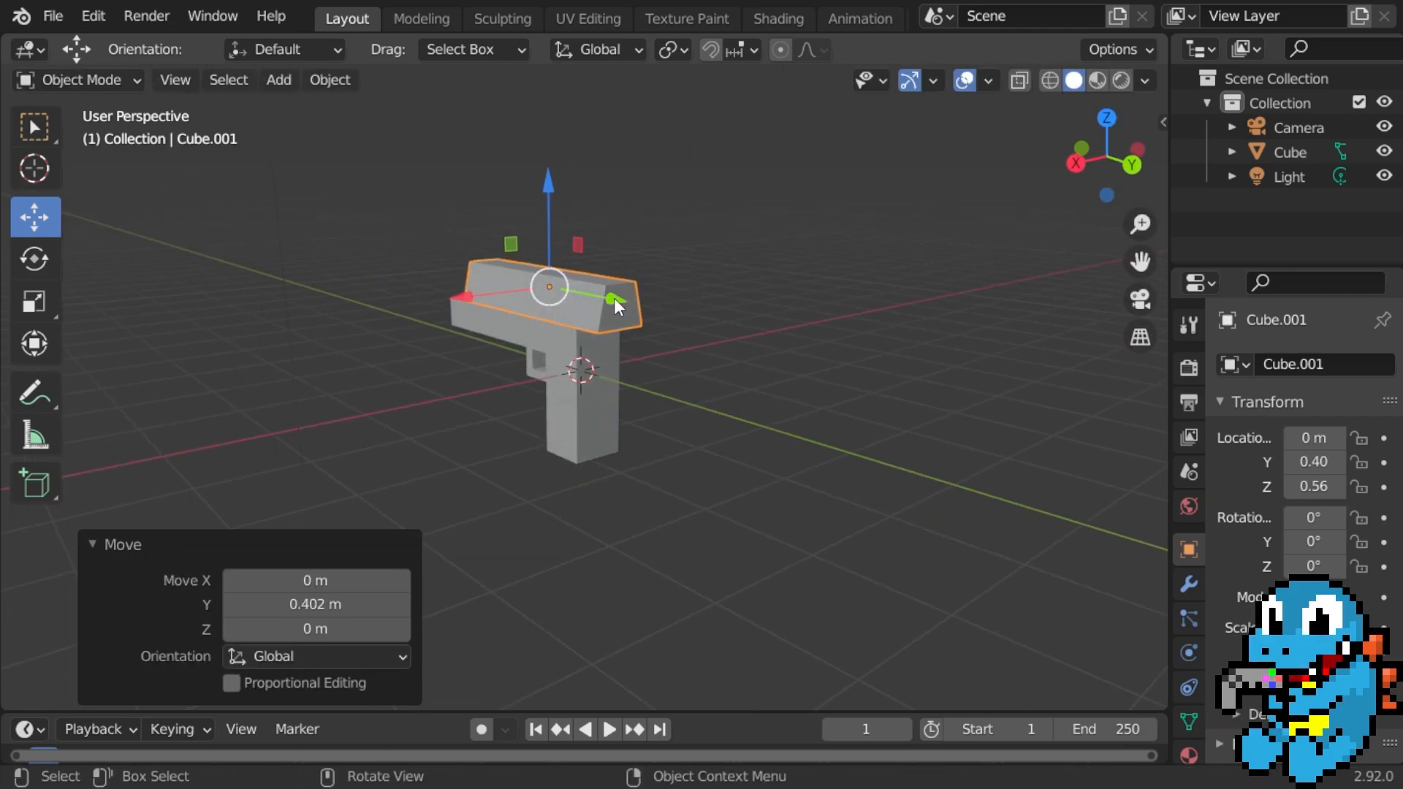
{"action": "left_click_drag", "start_coordinate": [548, 288], "coordinate": [607, 300]}
{"action": "key", "text": "ctrl+z"}
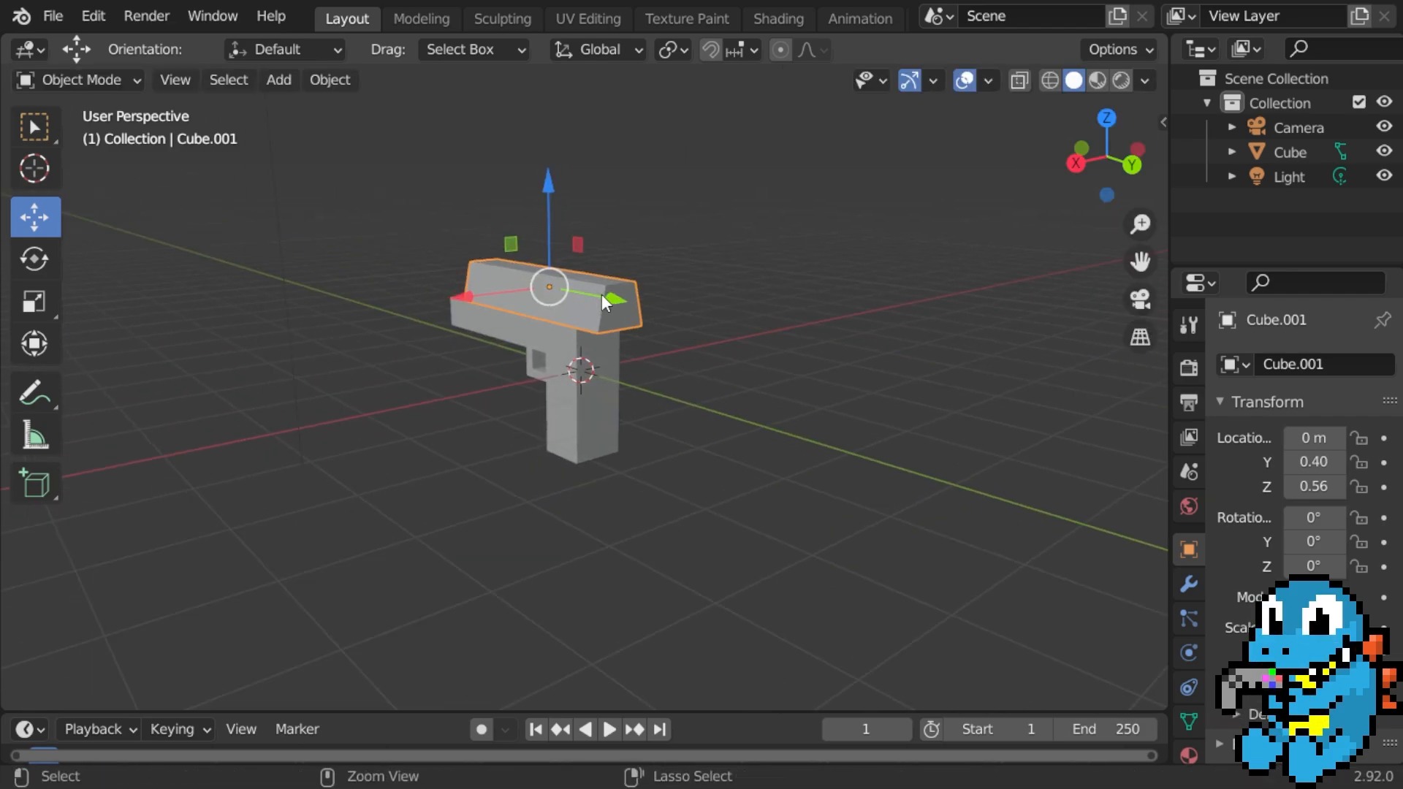
{"action": "key", "text": "ctrl+z"}
{"action": "key", "text": "ctrl+z"}
{"action": "middle_click_drag", "start_coordinate": [607, 301], "coordinate": [692, 299]}
Edit the frame's mesh in the wireframe side view, lower all its top faces slightly along Z, and return to Object Mode.
{"action": "scroll", "coordinate": [690, 300], "scroll_direction": "down", "scroll_amount": 3}
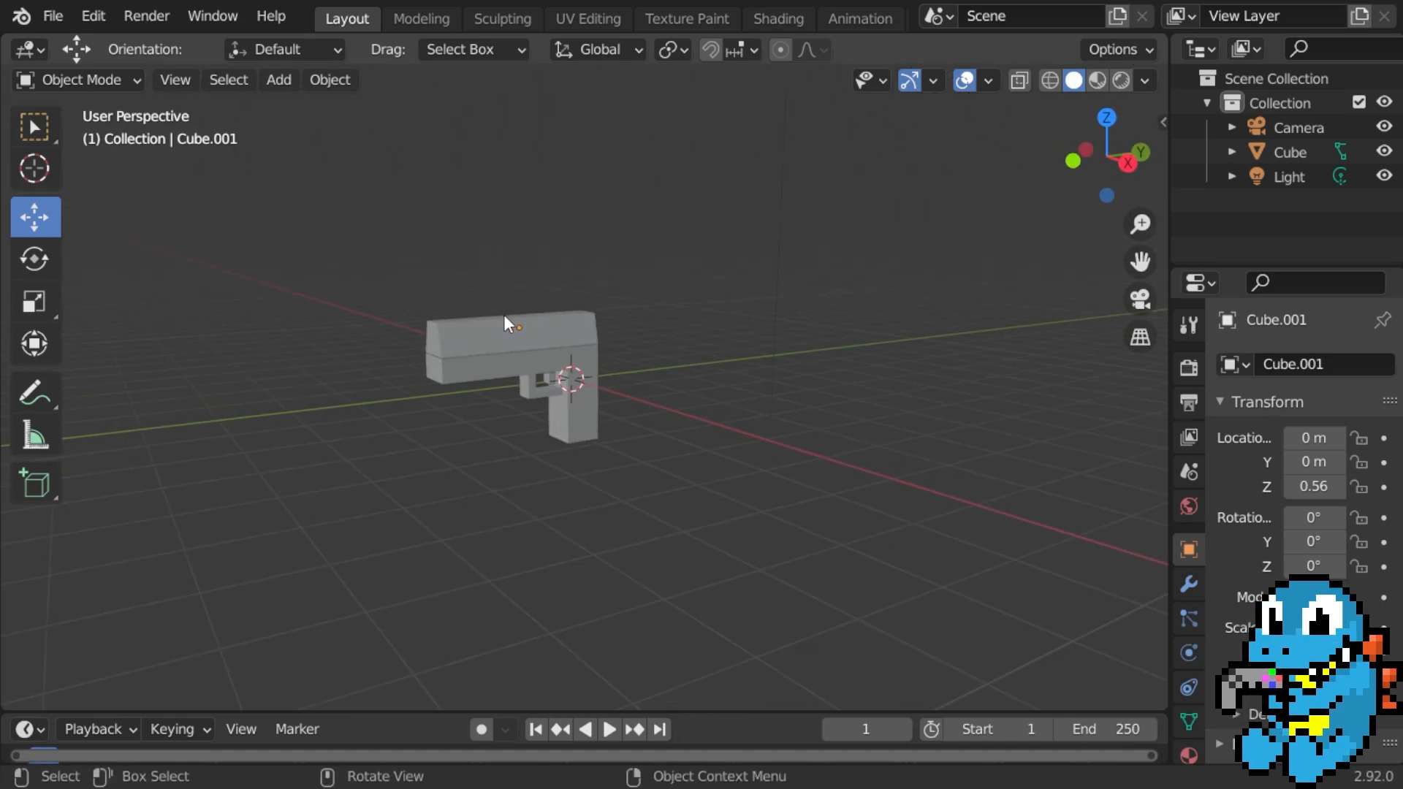
{"action": "middle_click_drag", "start_coordinate": [502, 316], "coordinate": [708, 301]}
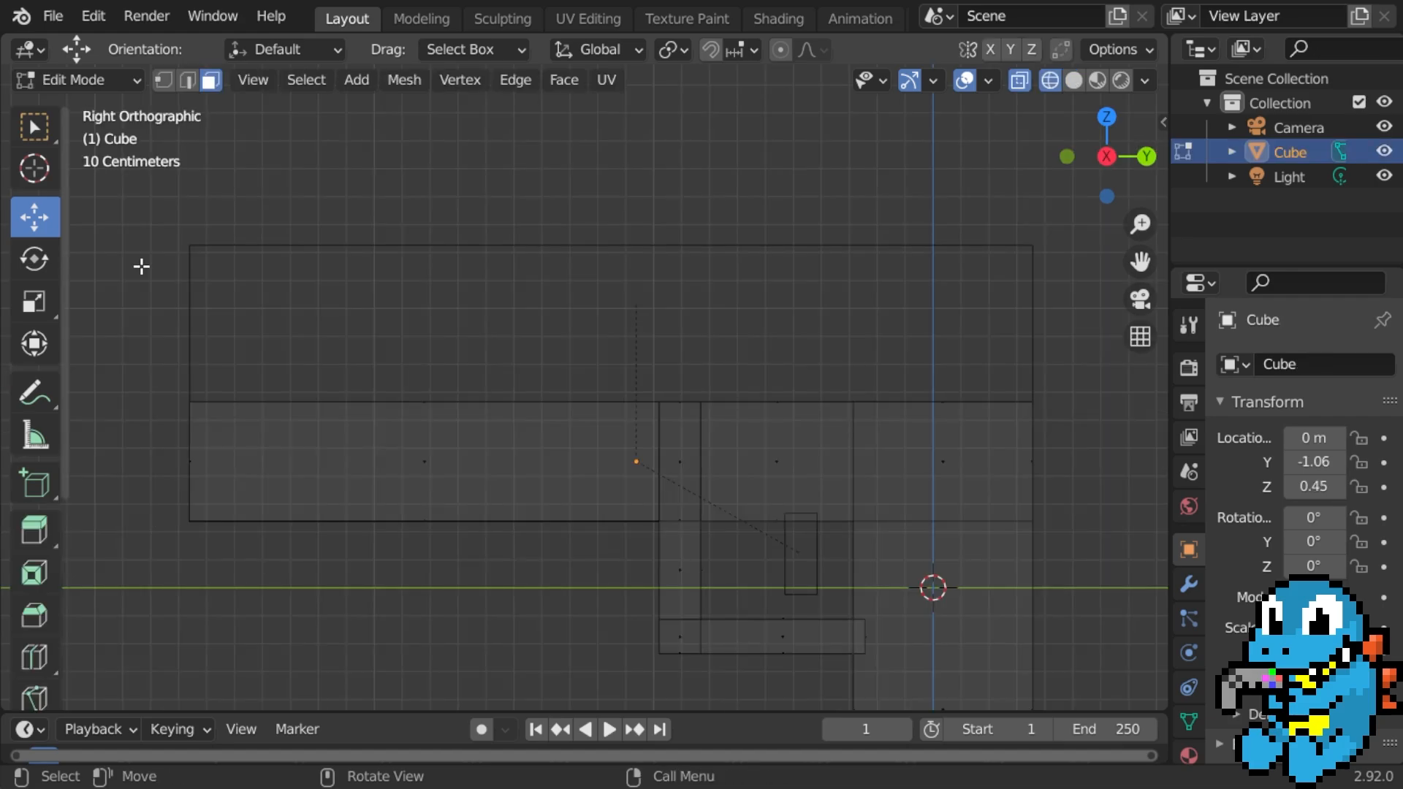
{"action": "left_click_drag", "start_coordinate": [141, 266], "coordinate": [1128, 424]}
{"action": "middle_click_drag", "start_coordinate": [579, 398], "coordinate": [673, 322]}
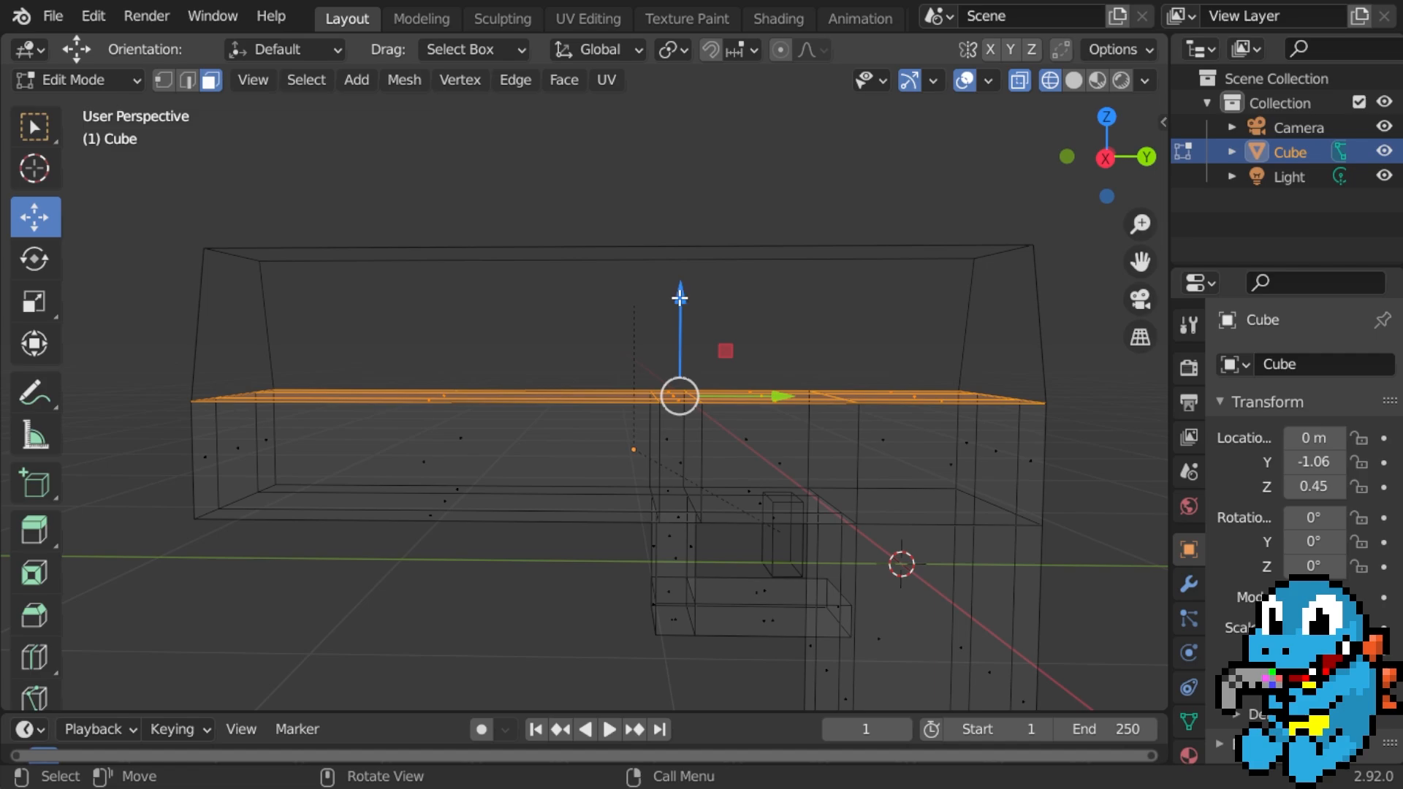
{"action": "left_click_drag", "start_coordinate": [679, 298], "coordinate": [683, 323]}
{"action": "scroll", "coordinate": [716, 330], "scroll_direction": "down", "scroll_amount": 3}
{"action": "key", "text": "z"}
{"action": "left_click", "coordinate": [912, 349]}
{"action": "scroll", "coordinate": [702, 362], "scroll_direction": "down", "scroll_amount": 2}
{"action": "mouse_move", "coordinate": [657, 366]}
{"action": "middle_mouse_down"}
{"action": "mouse_move", "coordinate": [839, 351]}
{"action": "mouse_move", "coordinate": [714, 363]}
{"action": "middle_mouse_up"}
{"action": "key", "text": "Tab"}
Lower the slide -0.091985 m along Z to close the gap above the frame.
{"action": "left_click", "coordinate": [565, 343]}
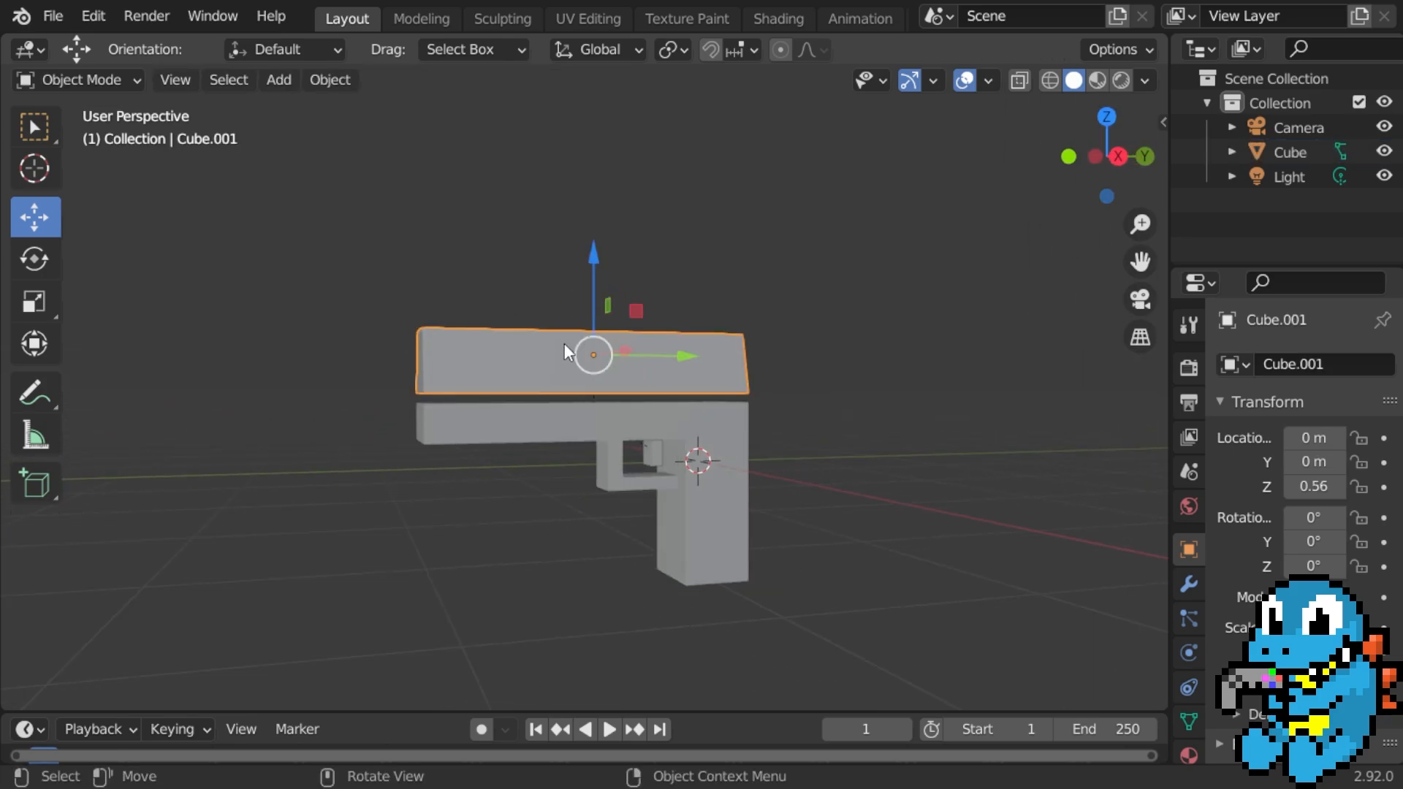
{"action": "left_click_drag", "start_coordinate": [593, 253], "coordinate": [596, 265]}
{"action": "middle_click_drag", "start_coordinate": [575, 285], "coordinate": [527, 278]}
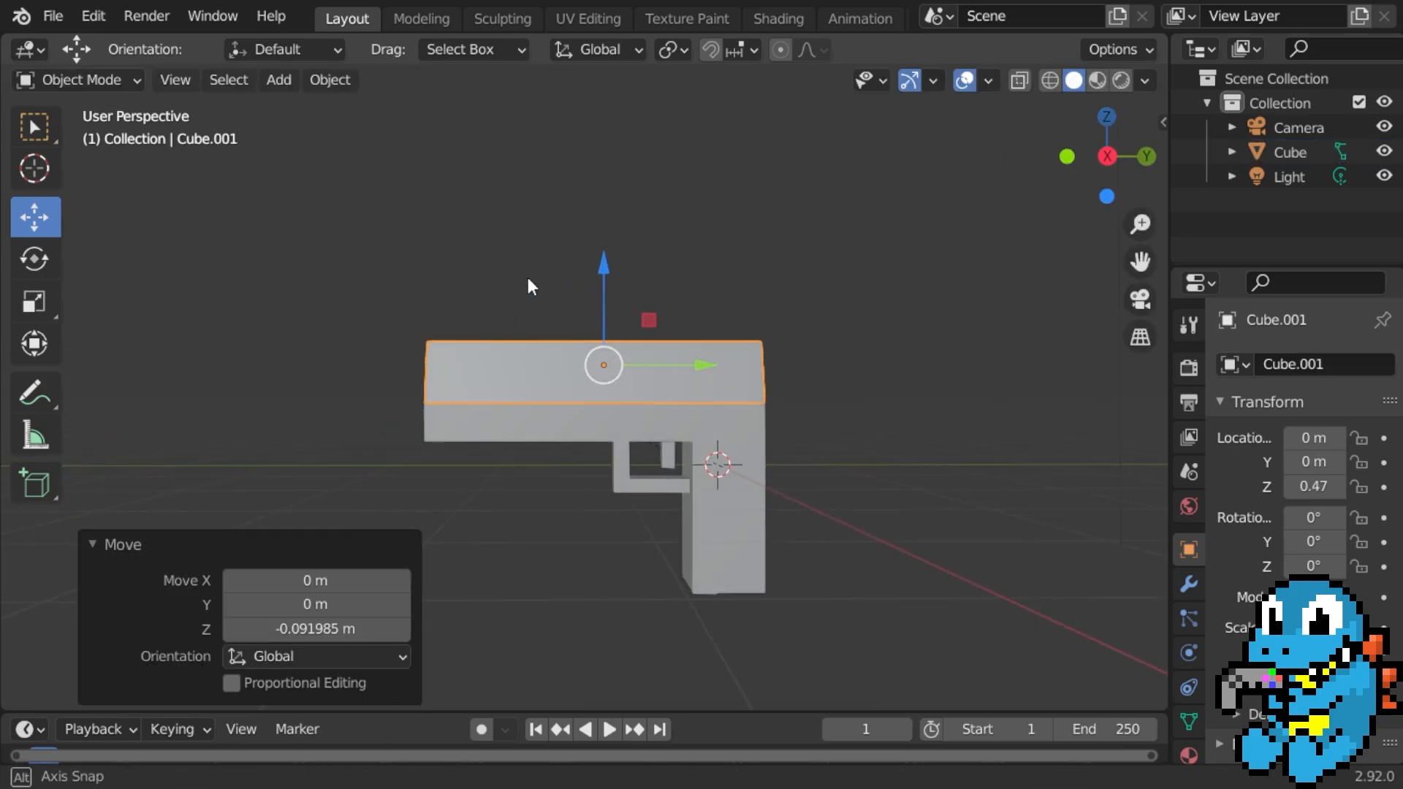
{"action": "left_click", "coordinate": [447, 312]}
Move the slide's upper rear edge forward along Y to slope its back face, and return to Object Mode.
{"action": "scroll", "coordinate": [621, 306], "scroll_direction": "up", "scroll_amount": 3}
{"action": "mouse_move", "coordinate": [621, 306]}
{"action": "middle_mouse_down"}
{"action": "mouse_move", "coordinate": [525, 308]}
{"action": "mouse_move", "coordinate": [608, 324]}
{"action": "middle_mouse_up"}
{"action": "scroll", "coordinate": [581, 308], "scroll_direction": "up", "scroll_amount": 3}
{"action": "scroll", "coordinate": [392, 361], "scroll_direction": "down", "scroll_amount": 5}
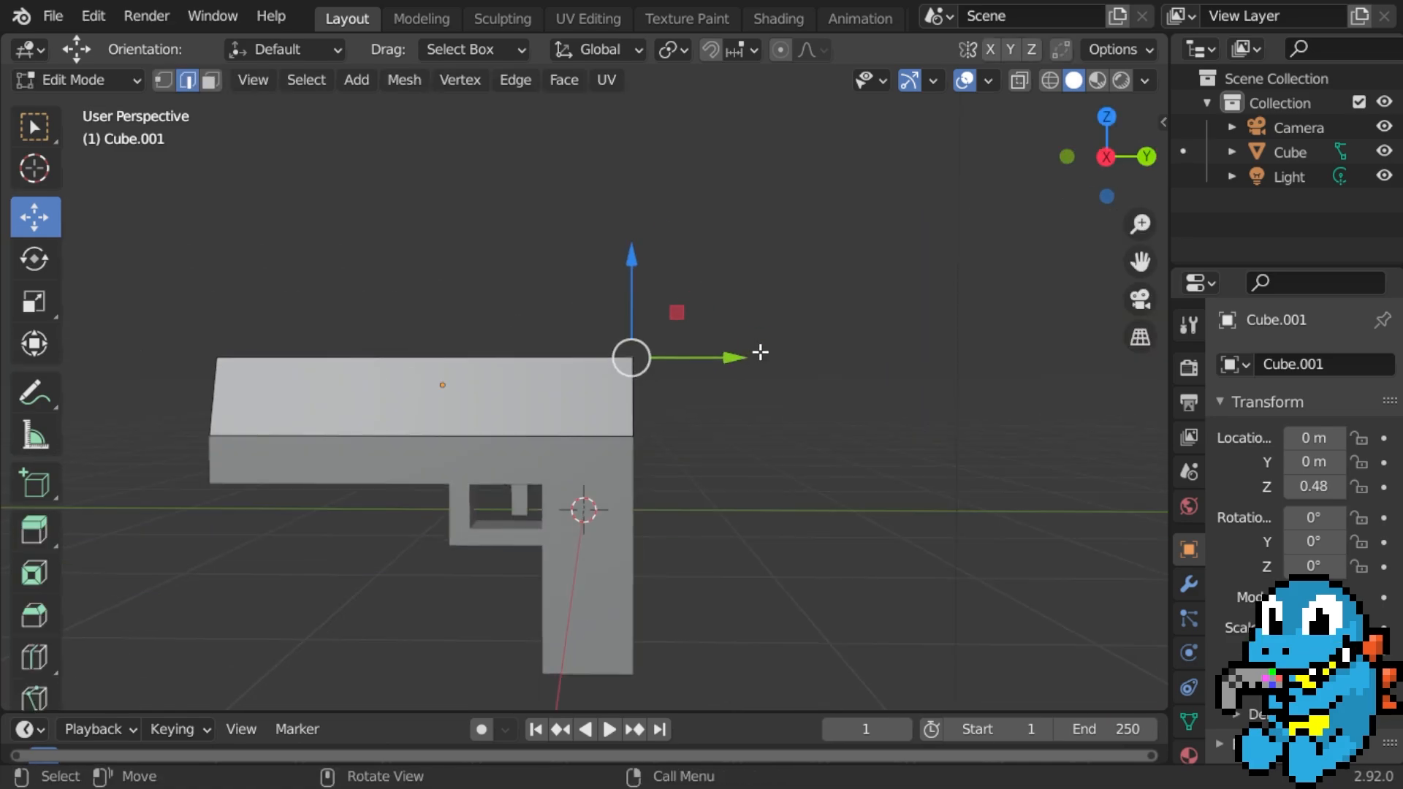
{"action": "scroll", "coordinate": [744, 346], "scroll_direction": "up", "scroll_amount": 2}
{"action": "middle_click_drag", "start_coordinate": [744, 346], "coordinate": [745, 348]}
{"action": "left_click_drag", "start_coordinate": [745, 348], "coordinate": [735, 351]}
{"action": "scroll", "coordinate": [720, 355], "scroll_direction": "down", "scroll_amount": 6}
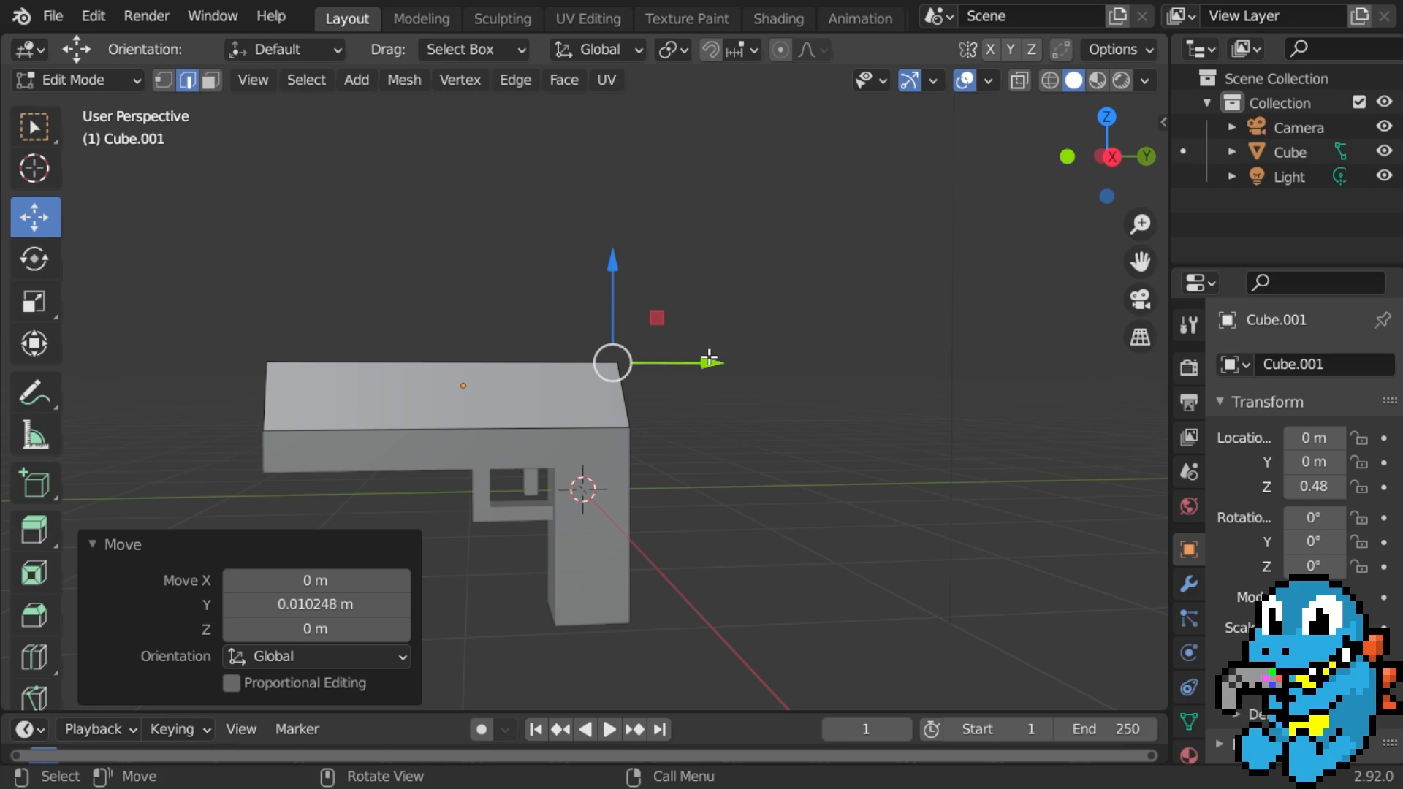
{"action": "scroll", "coordinate": [720, 356], "scroll_direction": "up", "scroll_amount": 2}
{"action": "key", "text": "Tab"}
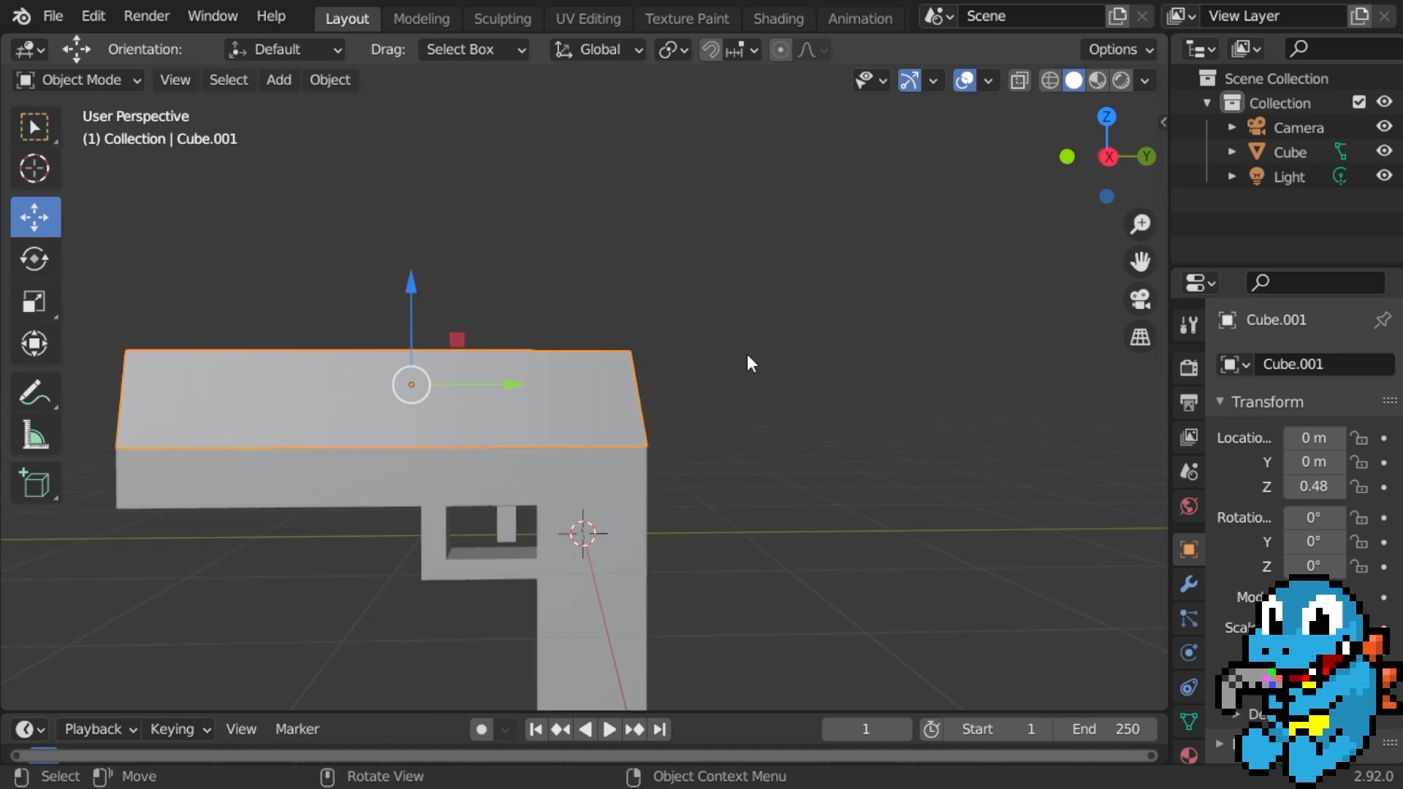
{"action": "scroll", "coordinate": [765, 357], "scroll_direction": "down", "scroll_amount": 3}
{"action": "middle_click_drag", "start_coordinate": [738, 363], "coordinate": [684, 433]}
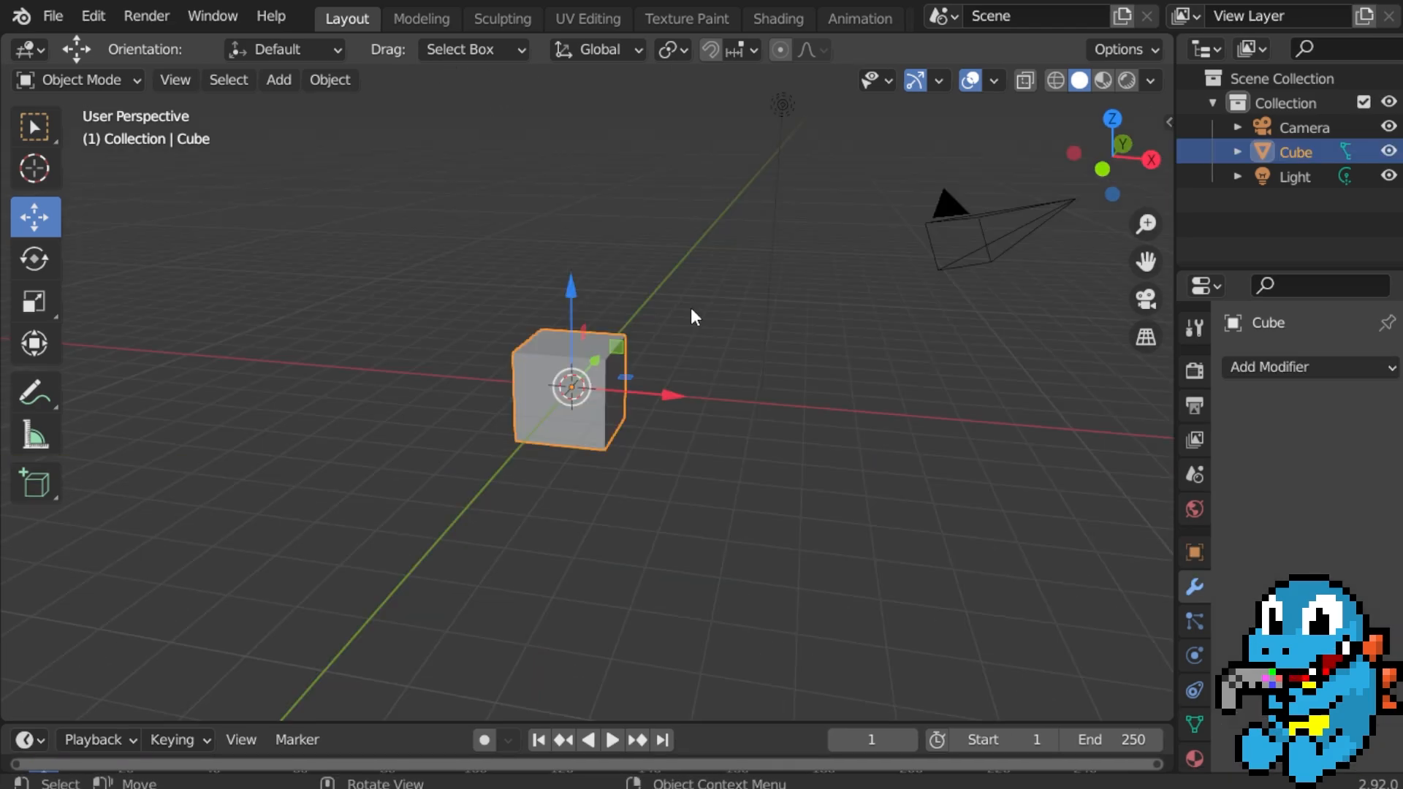
Scale the new scene's default cube to about twice its width along X and one and a half times its height along Z.
{"action": "mouse_move", "coordinate": [636, 333]}
{"action": "middle_mouse_down"}
{"action": "mouse_move", "coordinate": [651, 320]}
{"action": "mouse_move", "coordinate": [576, 339]}
{"action": "mouse_move", "coordinate": [660, 331]}
{"action": "middle_mouse_up"}
{"action": "scroll", "coordinate": [660, 330], "scroll_direction": "up", "scroll_amount": 3}
{"action": "left_click", "coordinate": [36, 302]}
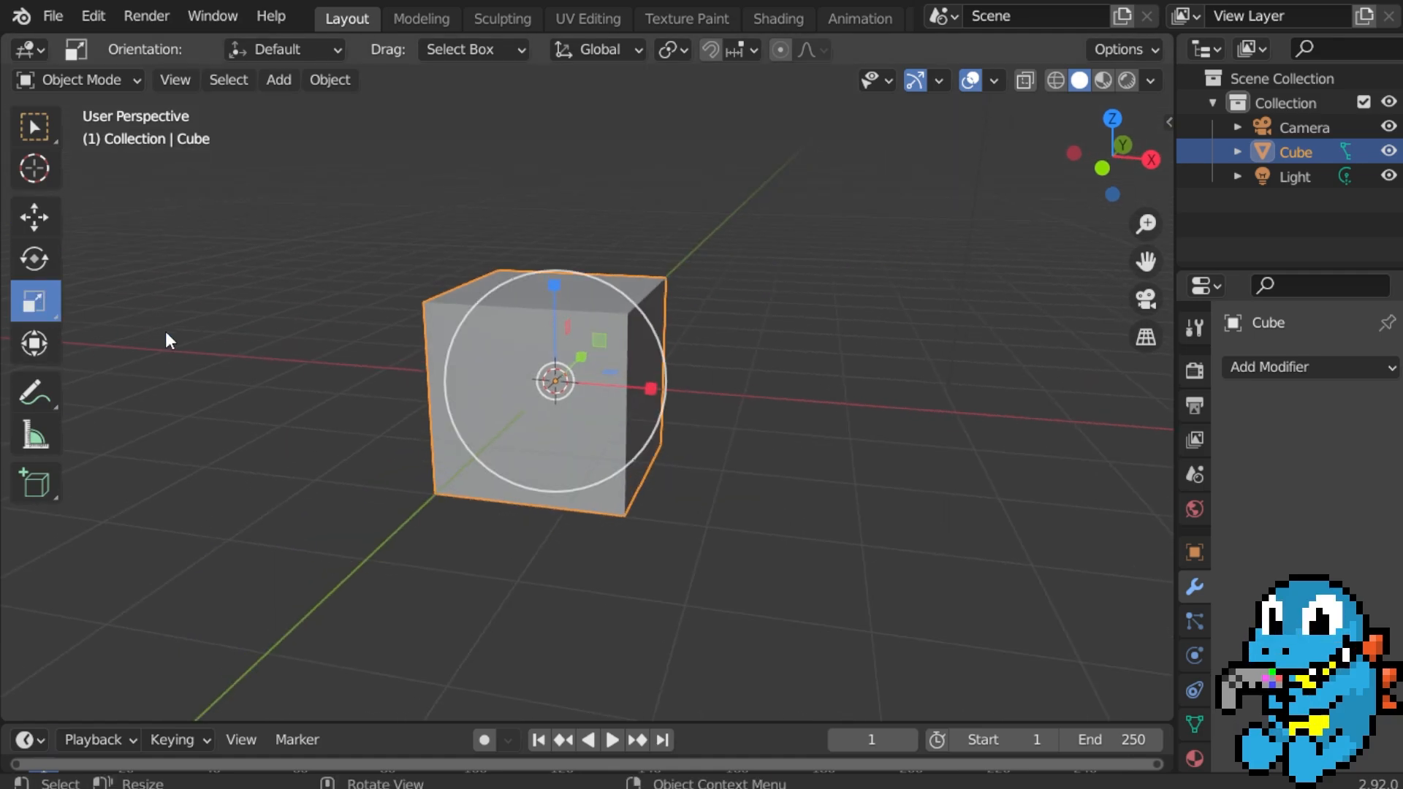
{"action": "left_click_drag", "start_coordinate": [644, 393], "coordinate": [687, 384]}
{"action": "key", "text": "KP_1"}
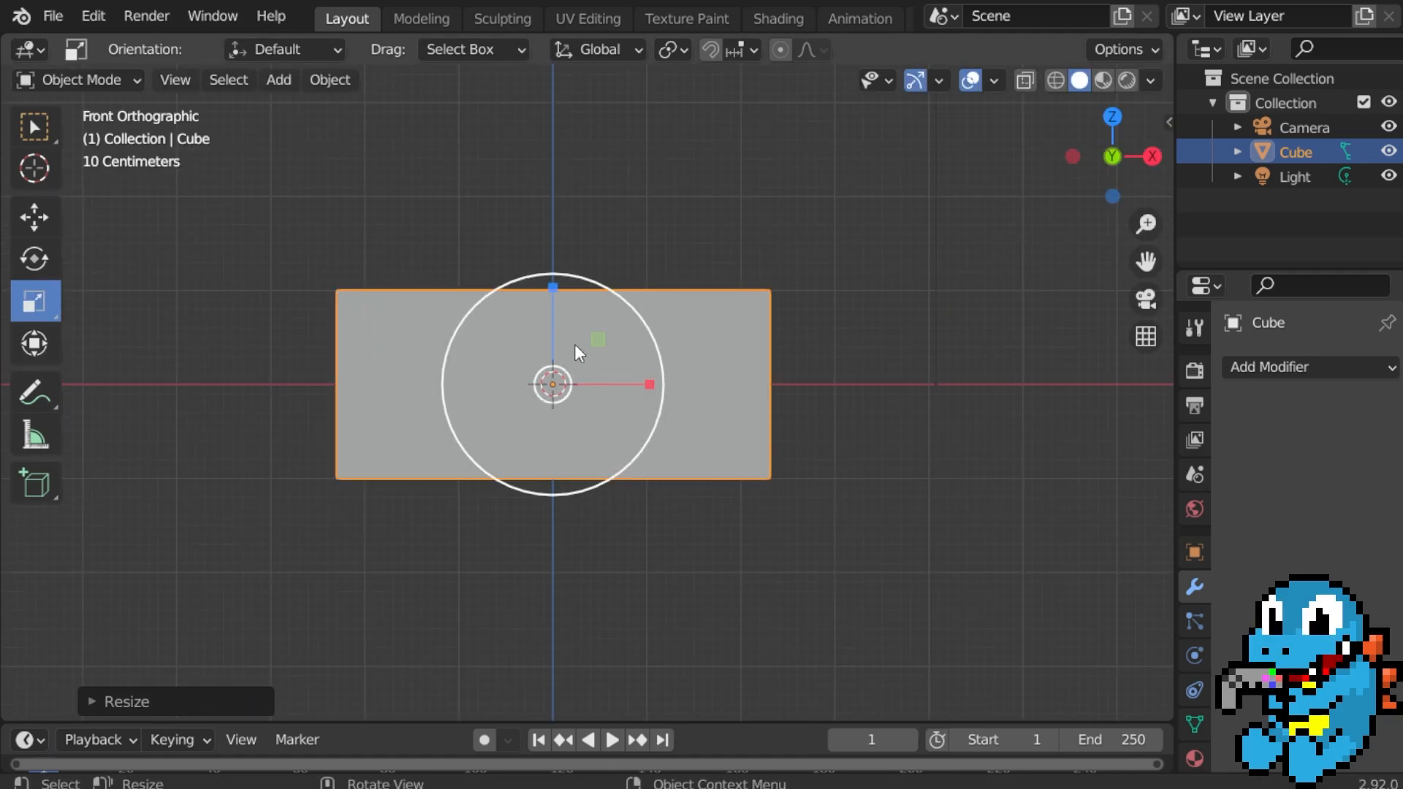
{"action": "left_click_drag", "start_coordinate": [553, 288], "coordinate": [556, 231]}
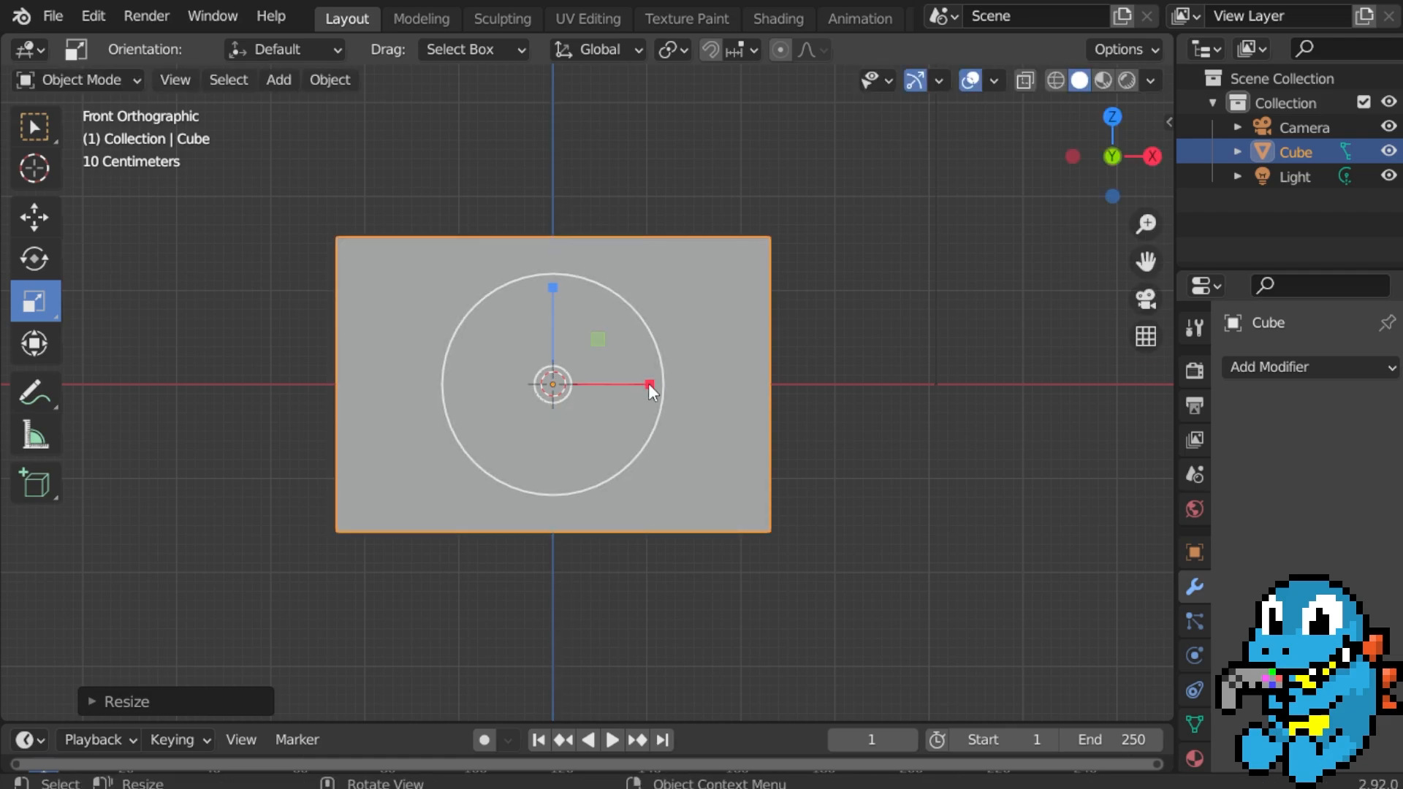
{"action": "left_click_drag", "start_coordinate": [650, 386], "coordinate": [646, 378]}
{"action": "left_click_drag", "start_coordinate": [551, 292], "coordinate": [551, 299]}
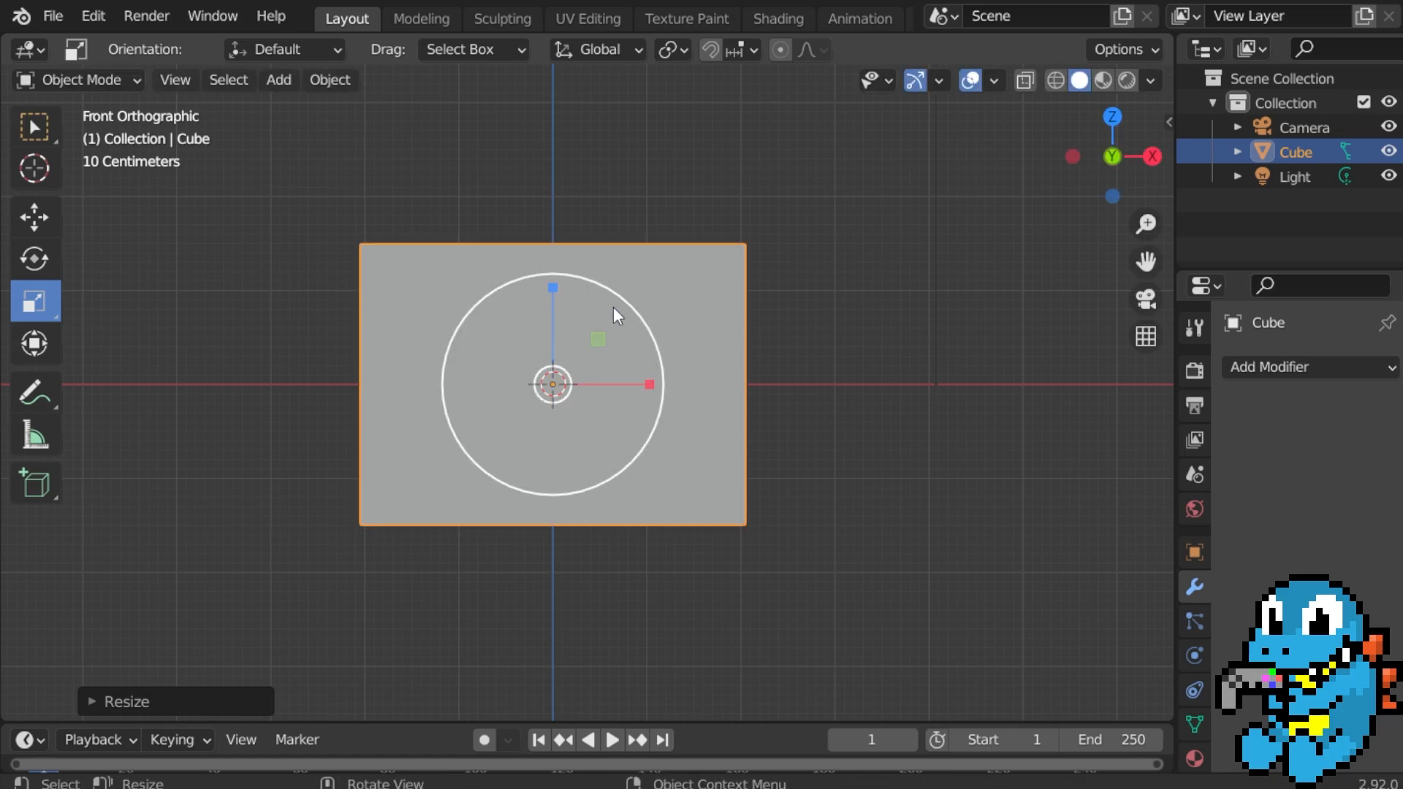
Flatten the block along Y into a thin upright slab, and switch to editing its mesh.
{"action": "middle_click_drag", "start_coordinate": [612, 305], "coordinate": [686, 389]}
{"action": "left_click_drag", "start_coordinate": [686, 380], "coordinate": [625, 376]}
{"action": "key", "text": "Tab"}
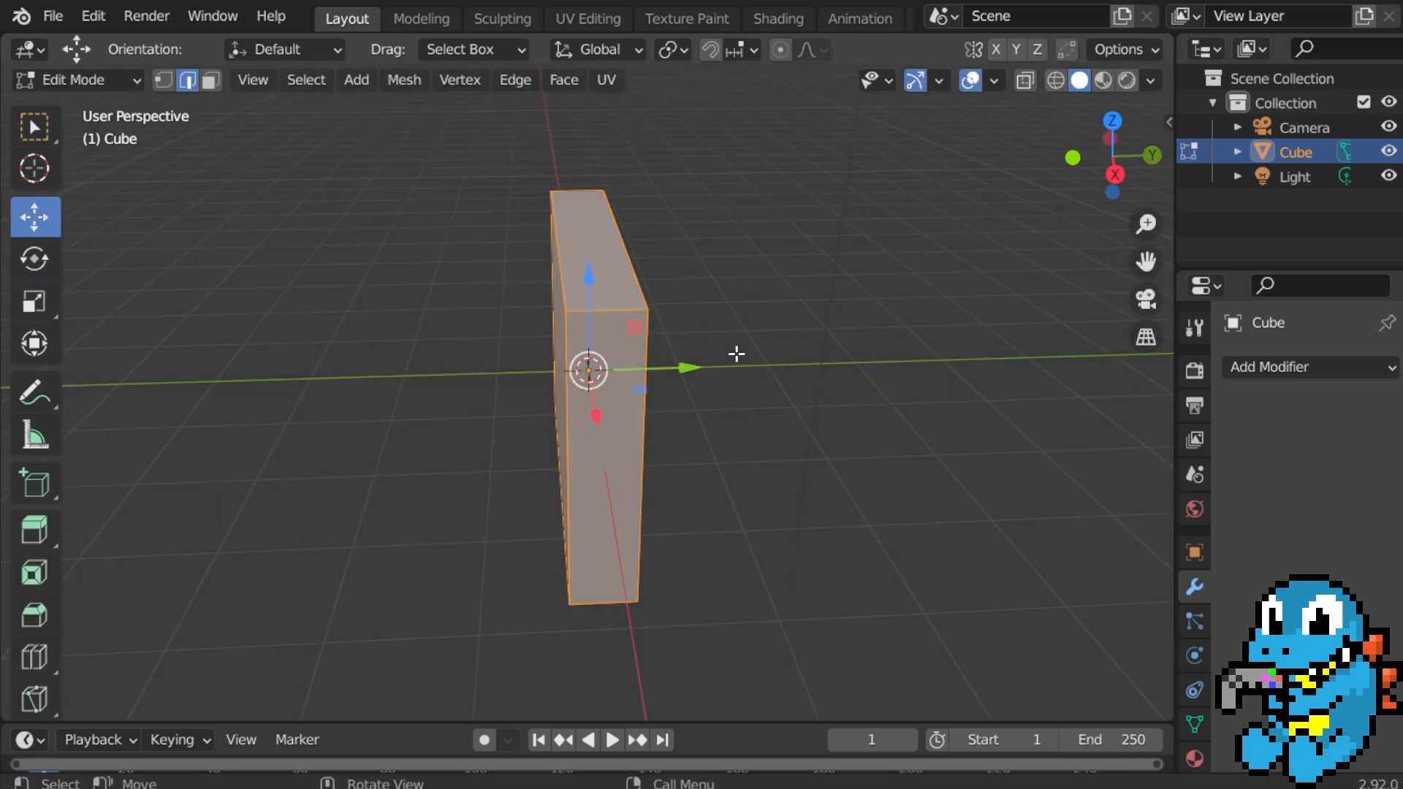
Add a centred vertical loop cut that divides the slab's thickness into two equal halves along Y.
{"action": "key", "text": "ctrl+r"}
{"action": "left_click", "coordinate": [602, 300]}
{"action": "right_click", "coordinate": [601, 300]}
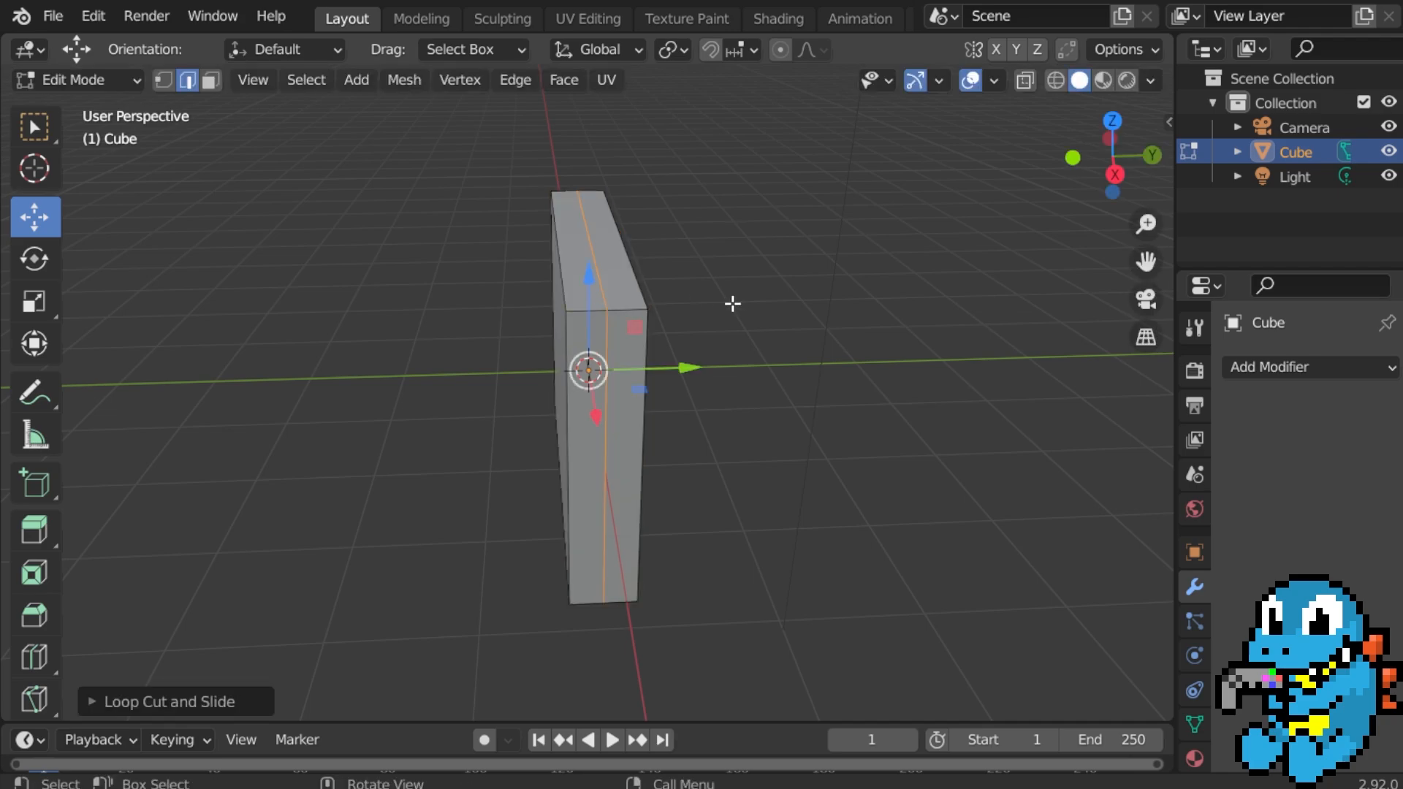
Delete all vertices on the slab's positive Y side in wireframe view, leaving only the half up to the centre loop.
{"action": "middle_click_drag", "start_coordinate": [733, 304], "coordinate": [722, 271]}
{"action": "key", "text": "z"}
{"action": "left_click", "coordinate": [644, 293]}
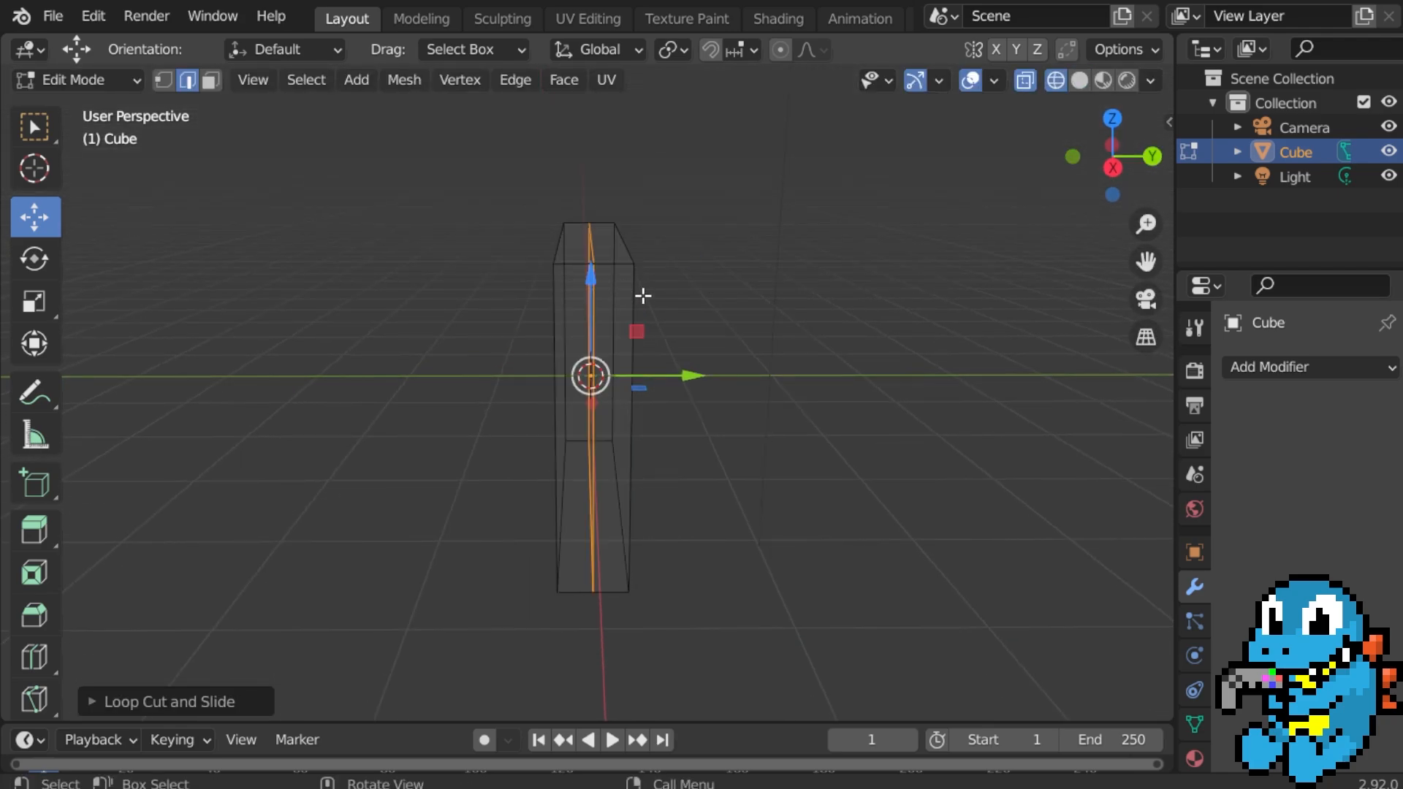
{"action": "key", "text": "KP_3"}
{"action": "left_click", "coordinate": [720, 256]}
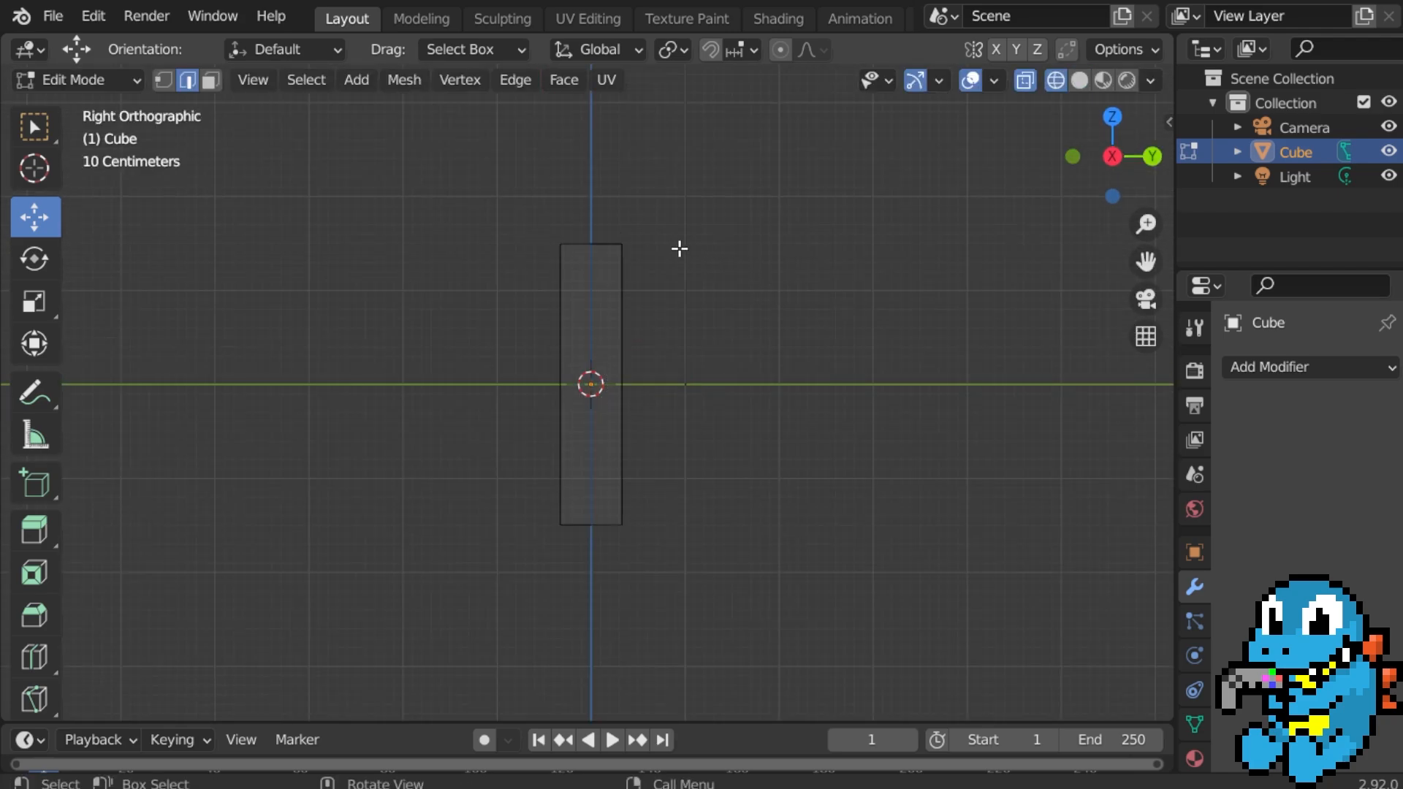
{"action": "key", "text": "b"}
{"action": "left_click_drag", "start_coordinate": [682, 207], "coordinate": [607, 575]}
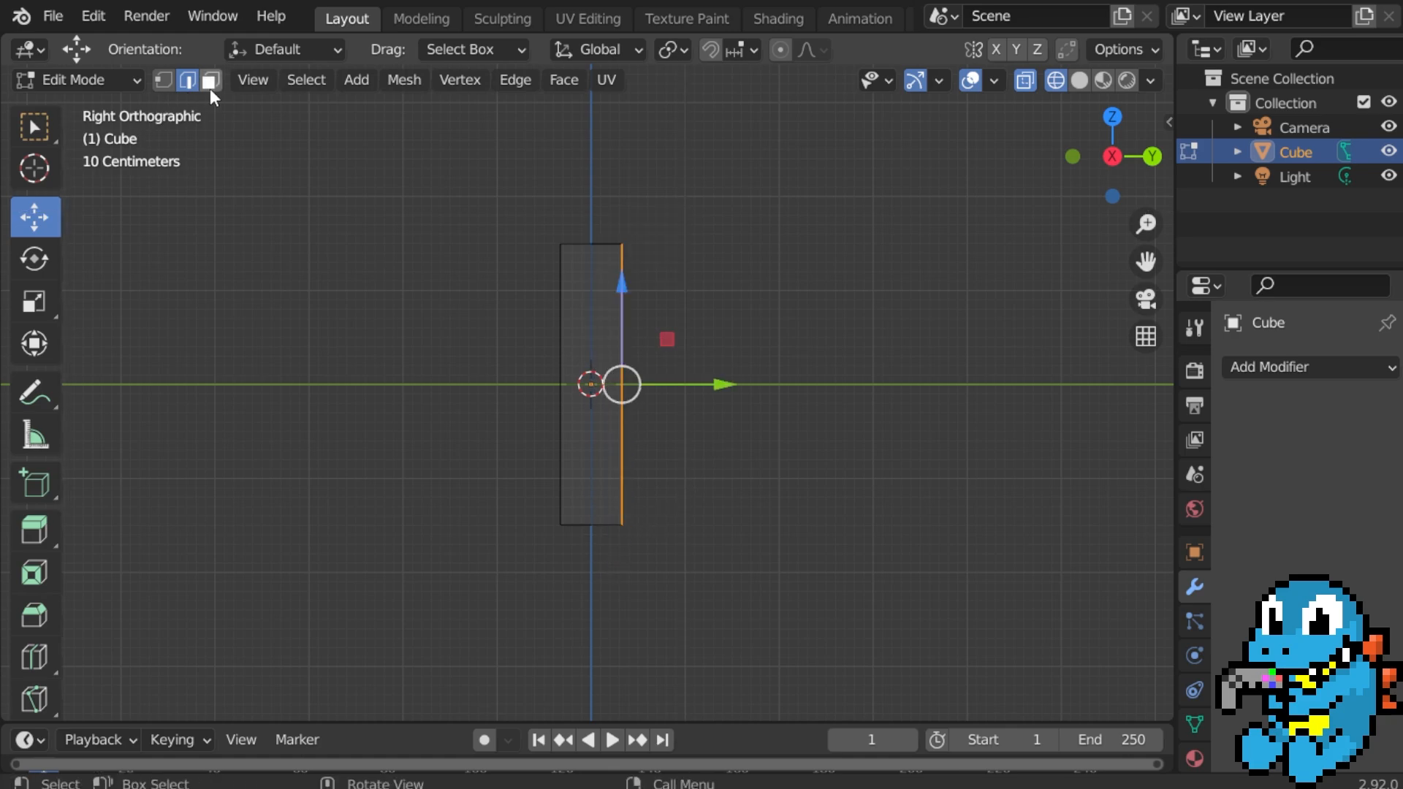
{"action": "middle_click_drag", "start_coordinate": [167, 97], "coordinate": [561, 261]}
{"action": "key", "text": "x"}
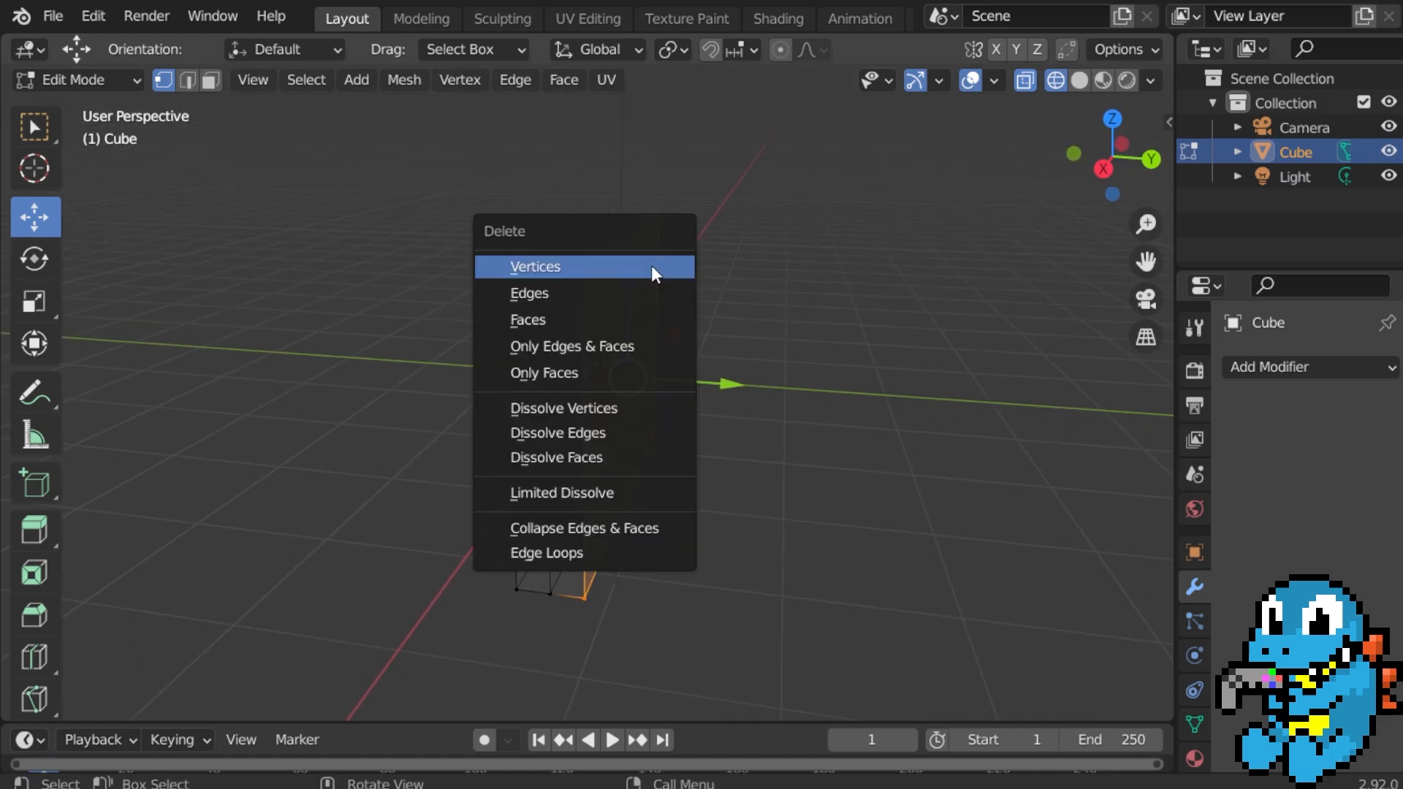
{"action": "left_click", "coordinate": [654, 274]}
{"action": "middle_click_drag", "start_coordinate": [704, 297], "coordinate": [740, 265]}
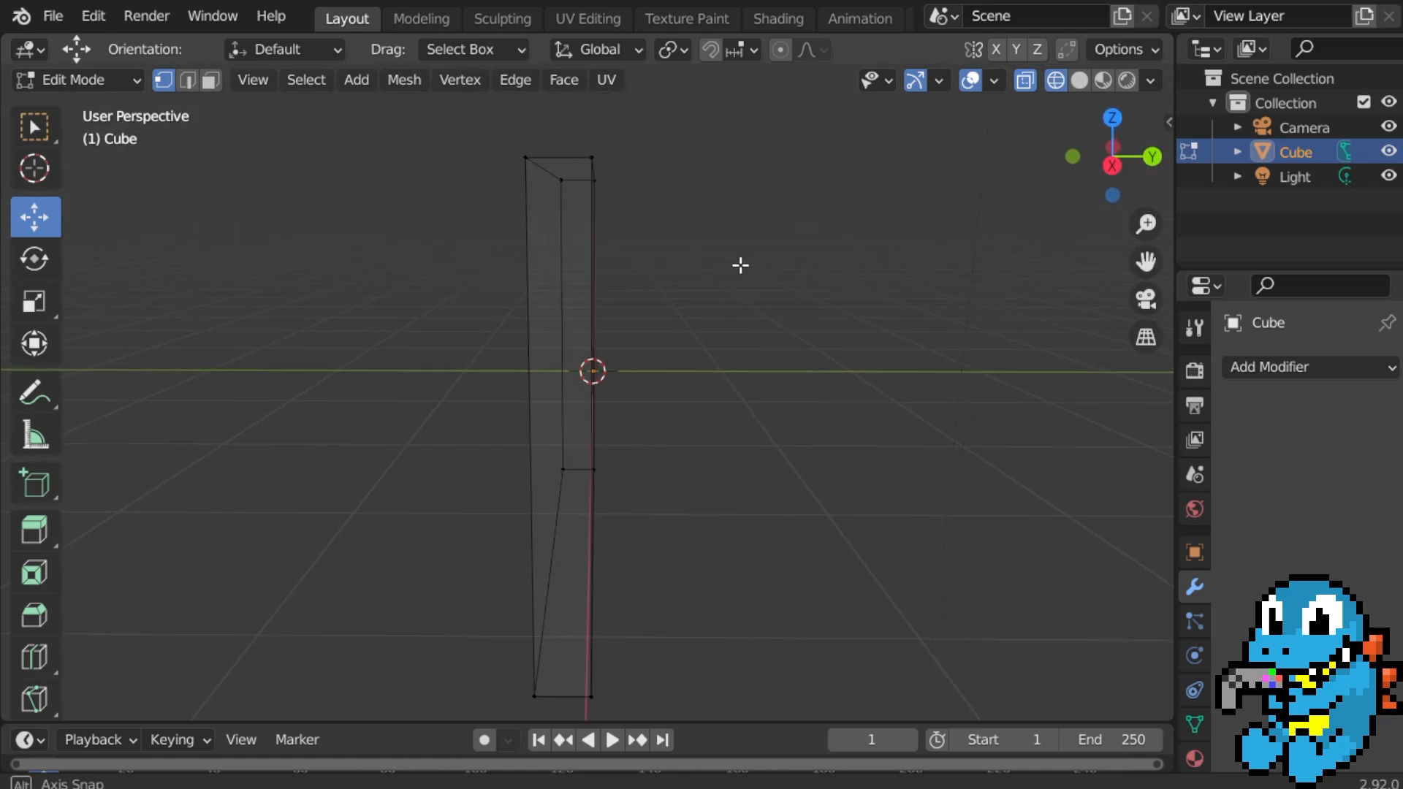
Add a Mirror modifier to the half slab on the Y axis, and return to Object Mode with solid shading.
{"action": "scroll", "coordinate": [740, 265], "scroll_direction": "down", "scroll_amount": 3}
{"action": "left_click", "coordinate": [1316, 365]}
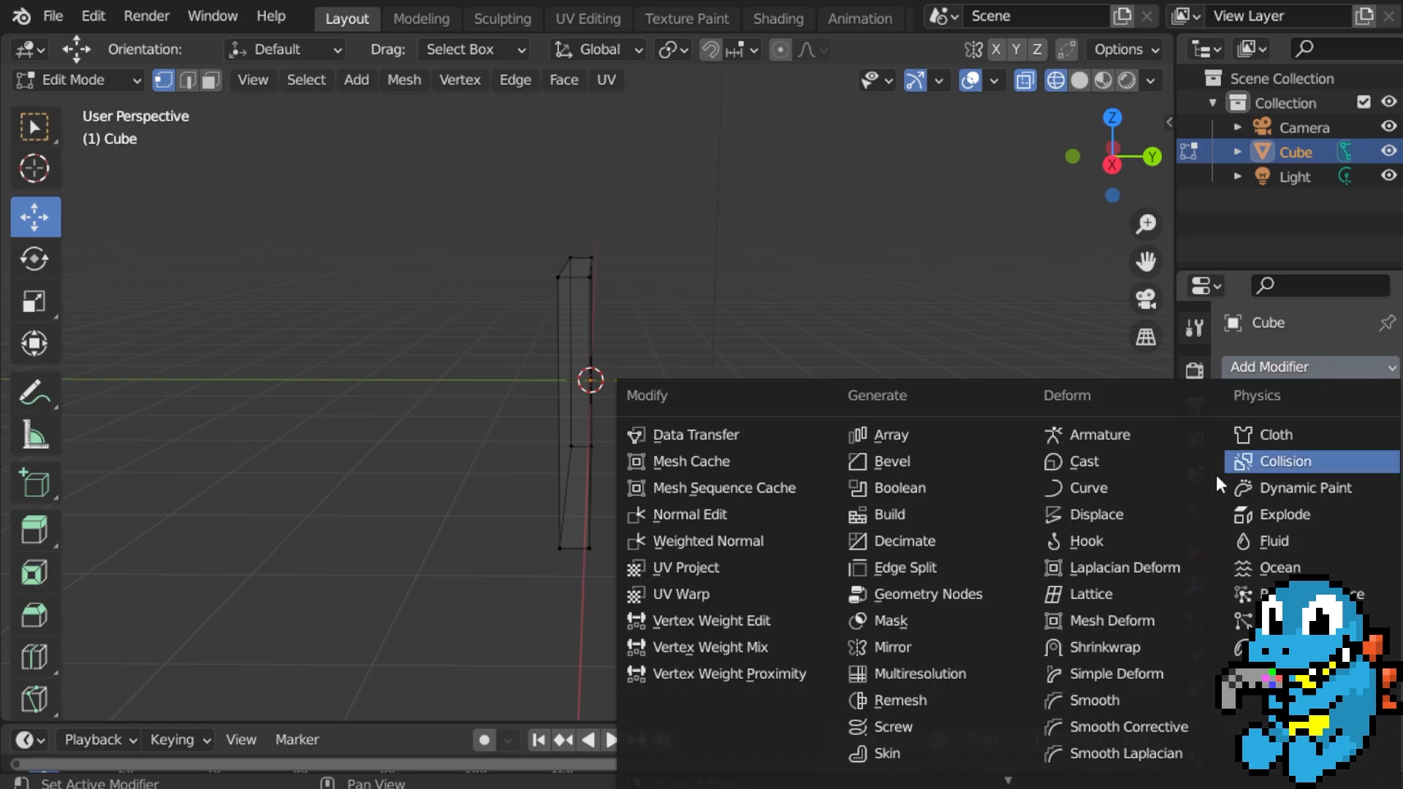
{"action": "left_click", "coordinate": [932, 646]}
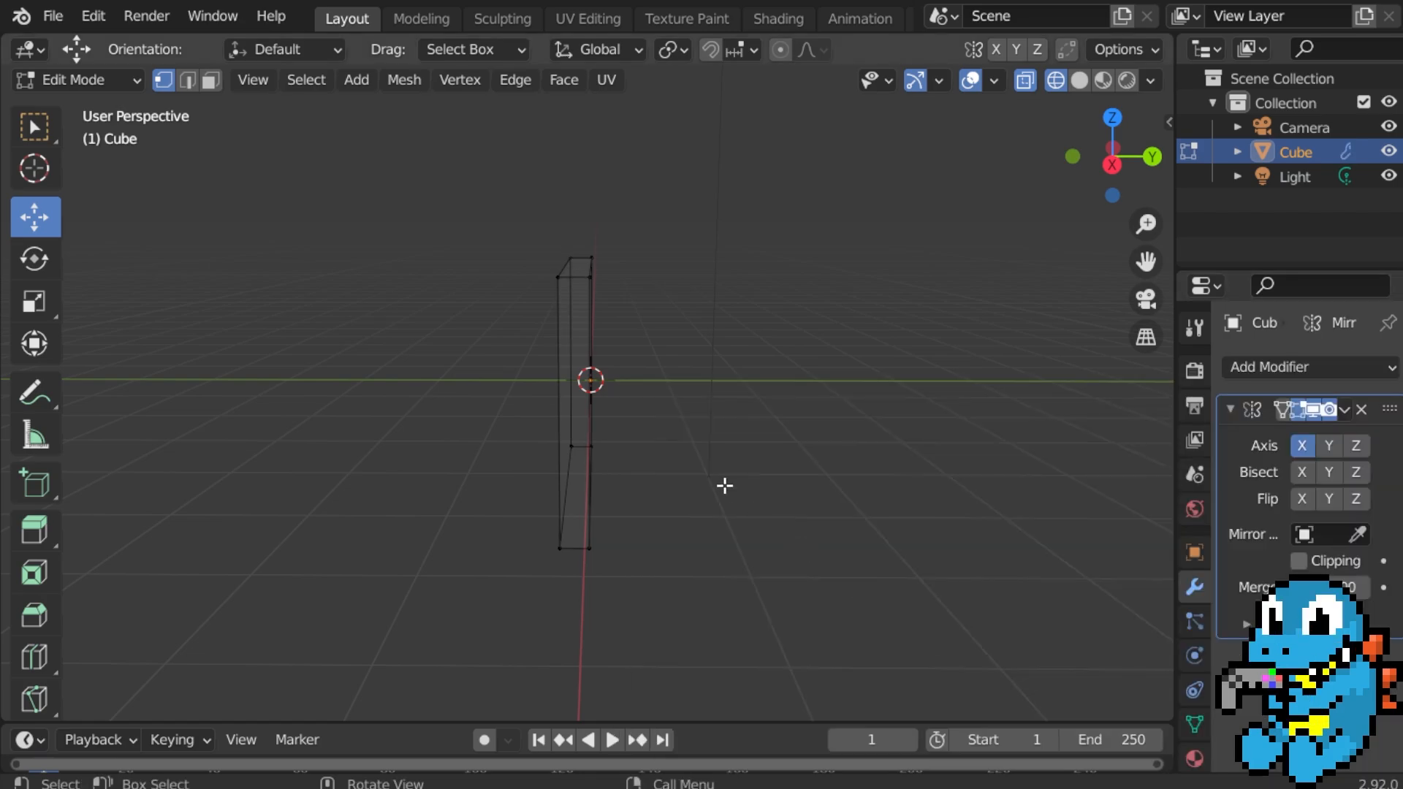
{"action": "left_click", "coordinate": [1327, 444]}
{"action": "key", "text": "Tab"}
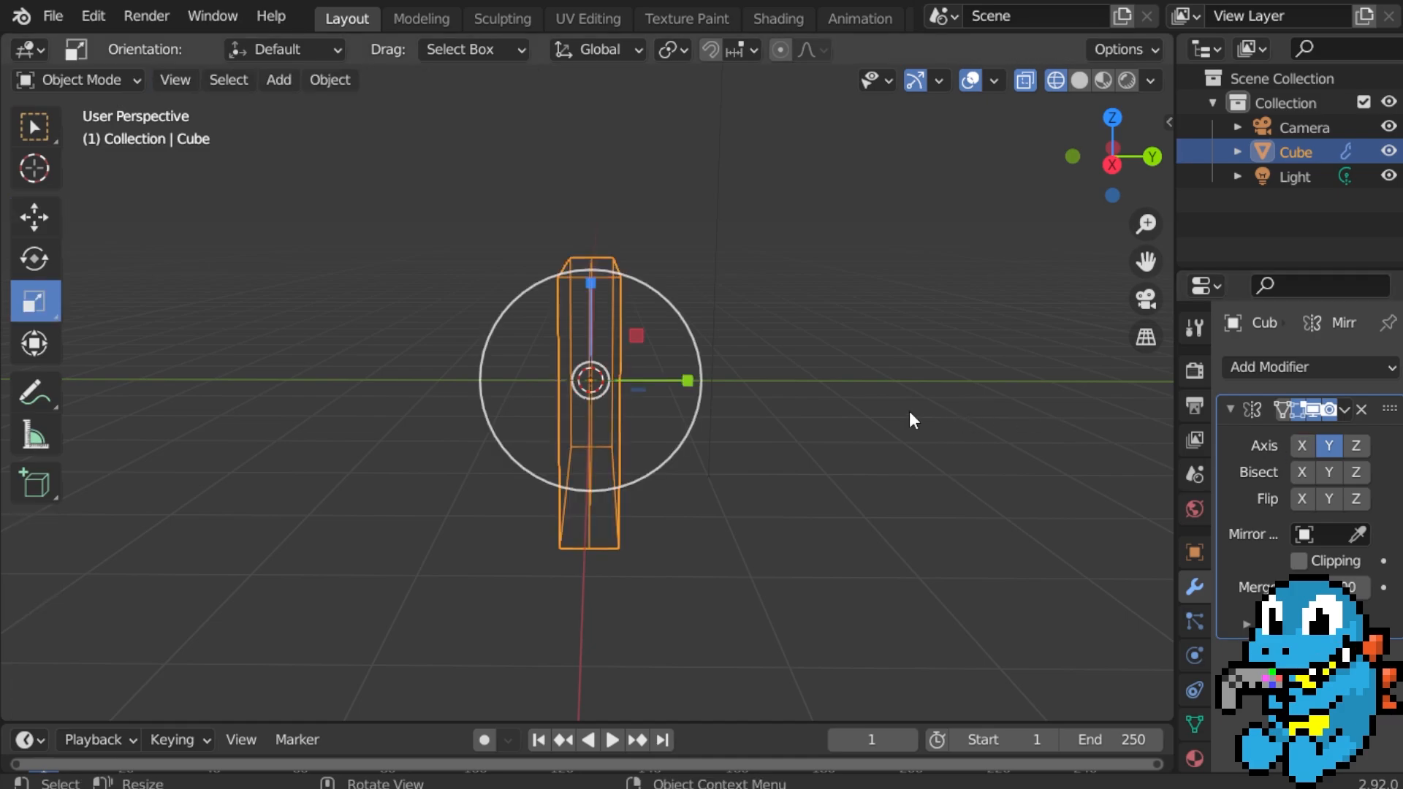
{"action": "key", "text": "z"}
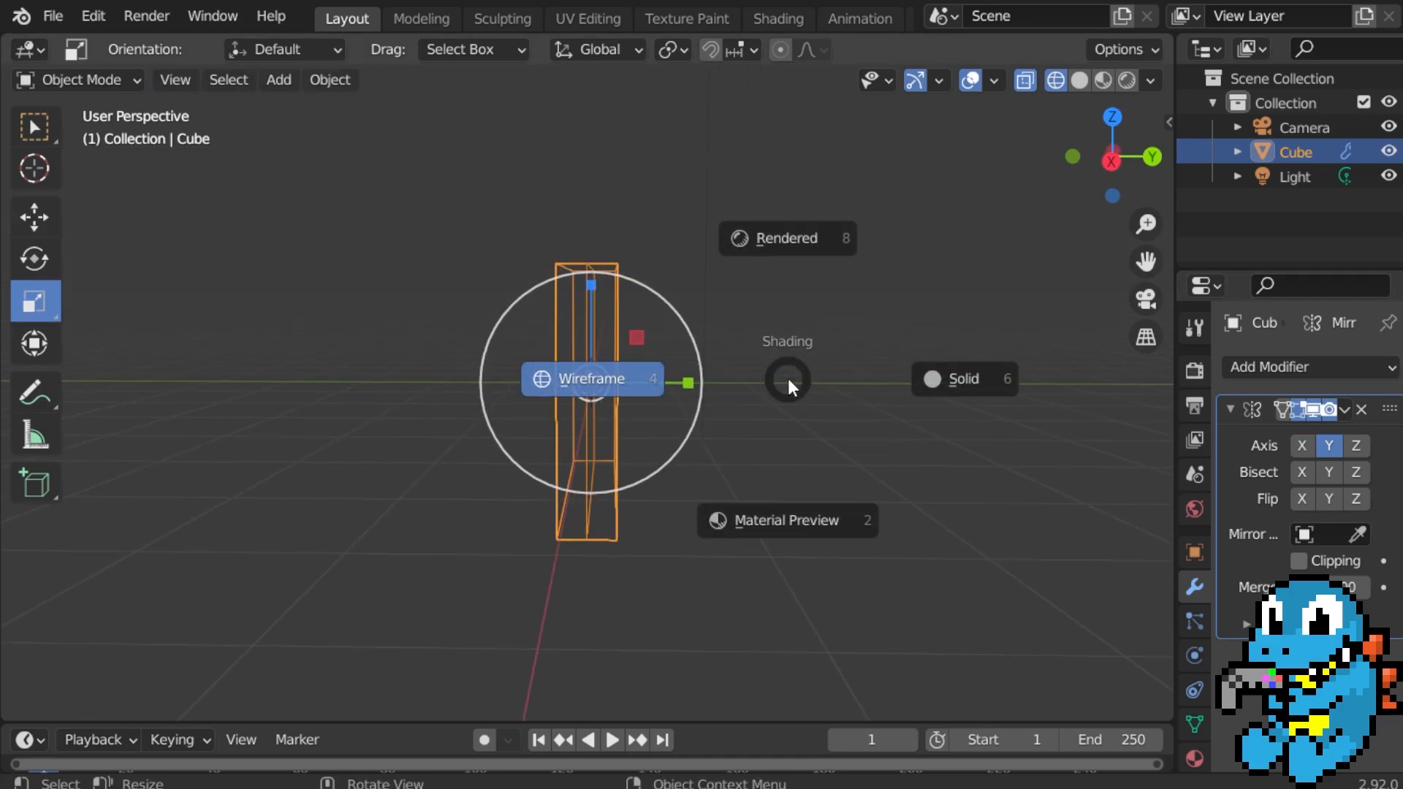
{"action": "left_click", "coordinate": [941, 382]}
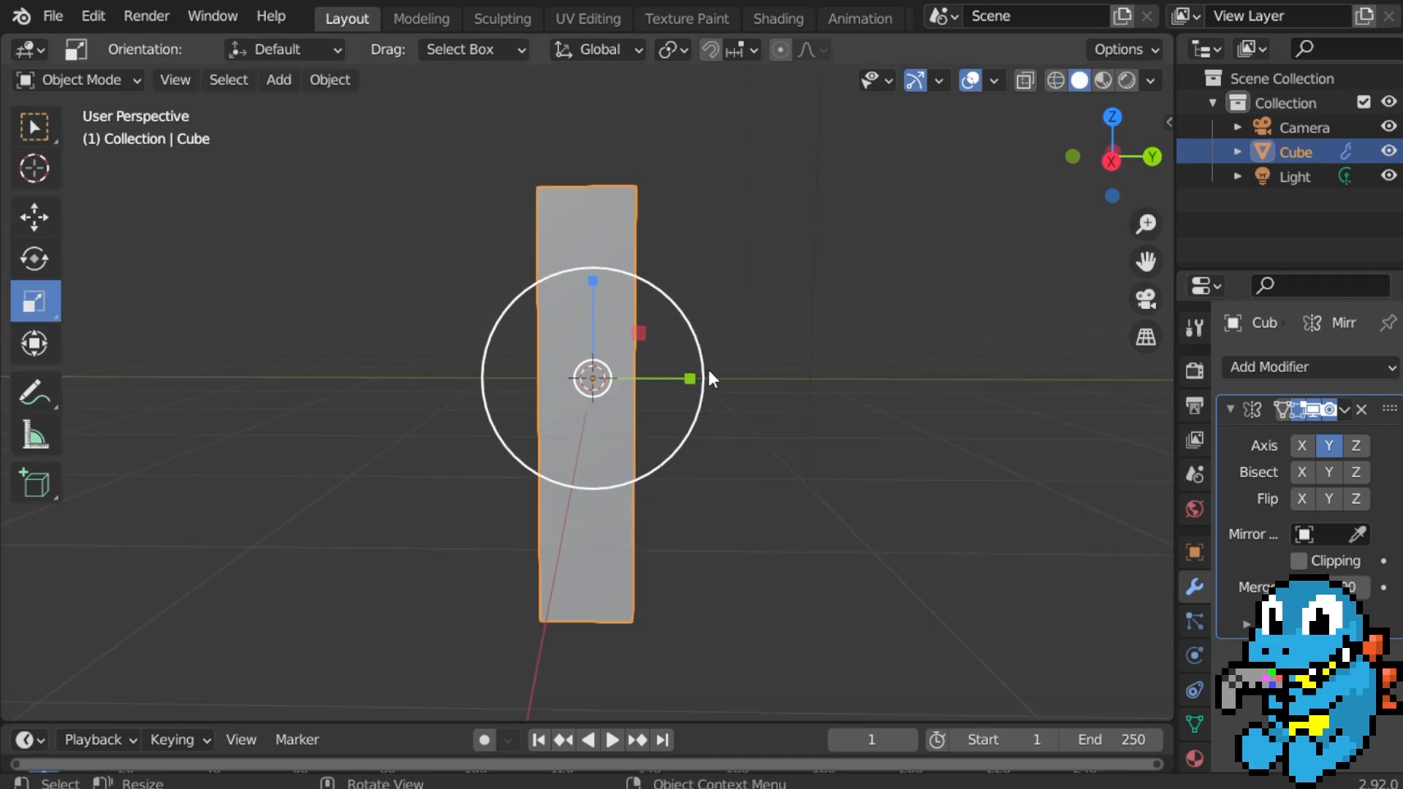
Enable Clipping on the Mirror modifier in Edit Mode and test it by pulling the top centre edge along Y.
{"action": "left_click", "coordinate": [119, 80]}
{"action": "left_click", "coordinate": [111, 134]}
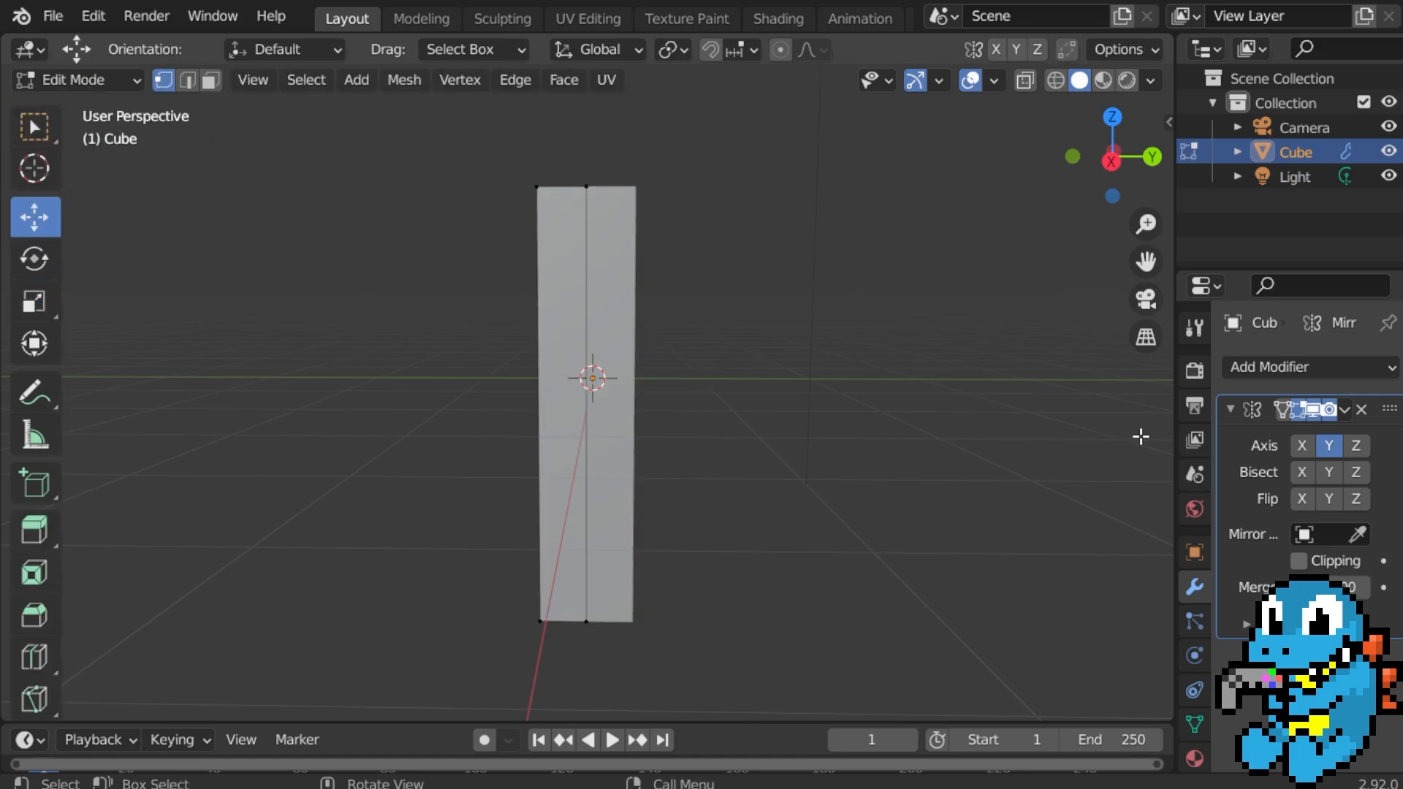
{"action": "left_click", "coordinate": [1298, 561]}
{"action": "middle_click_drag", "start_coordinate": [591, 205], "coordinate": [595, 241]}
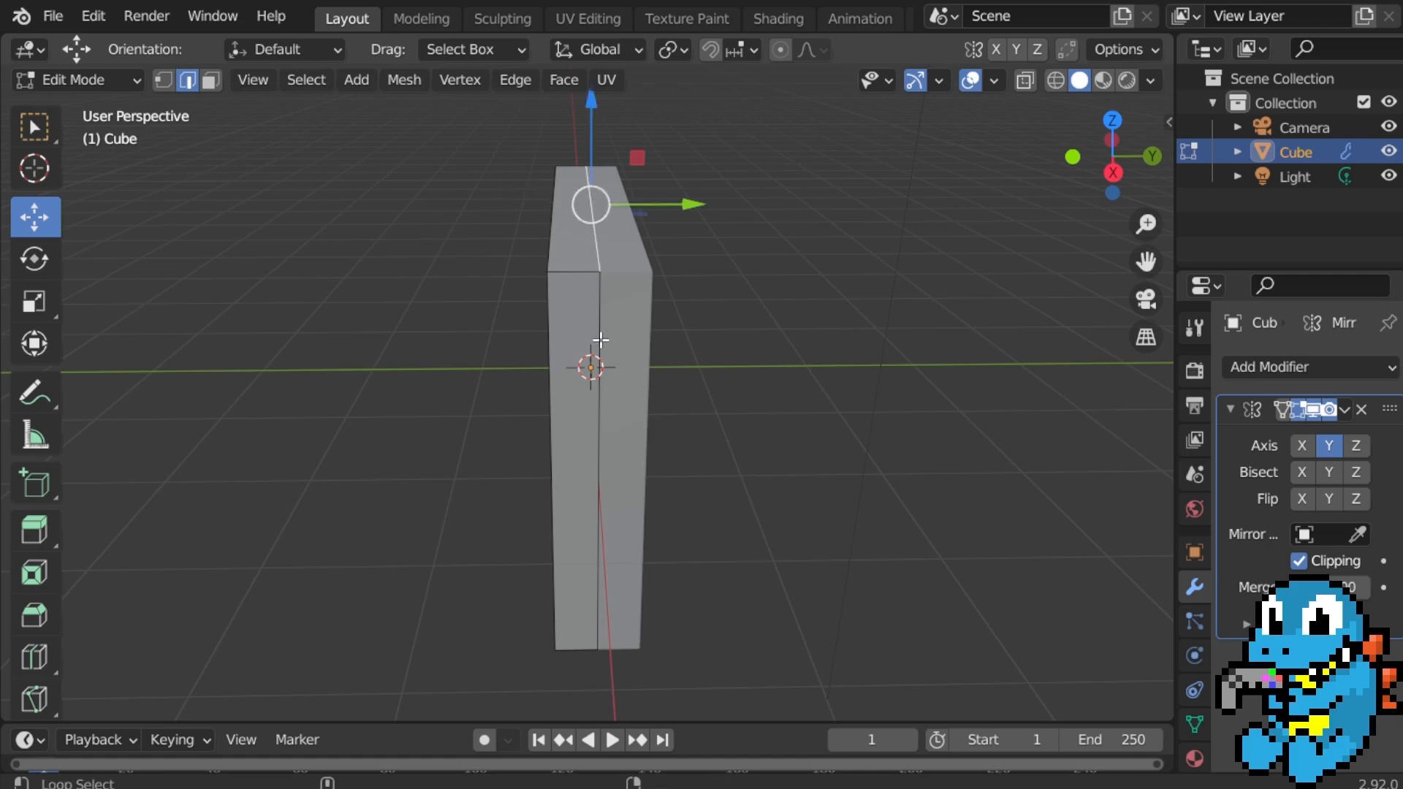
{"action": "left_click_drag", "start_coordinate": [698, 366], "coordinate": [744, 369]}
{"action": "key", "text": "Tab"}
{"action": "middle_click_drag", "start_coordinate": [739, 366], "coordinate": [719, 308]}
{"action": "key", "text": "Tab"}
Extrude the slab's large front face in place, scale it to about 85%, and shrink it slightly along Z to form a border.
{"action": "left_click", "coordinate": [212, 80]}
{"action": "left_click", "coordinate": [616, 353]}
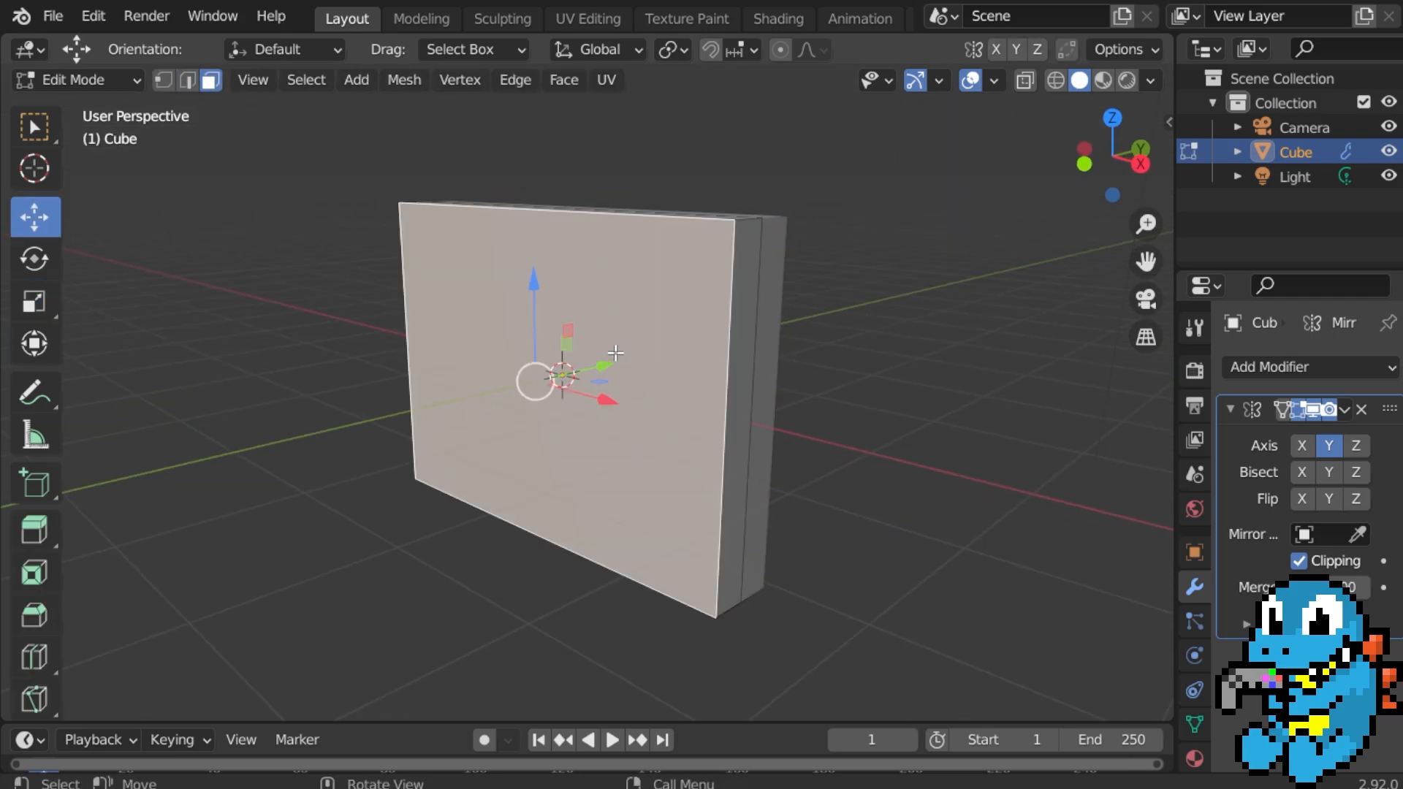
{"action": "key", "text": "KP_1"}
{"action": "key", "text": "e"}
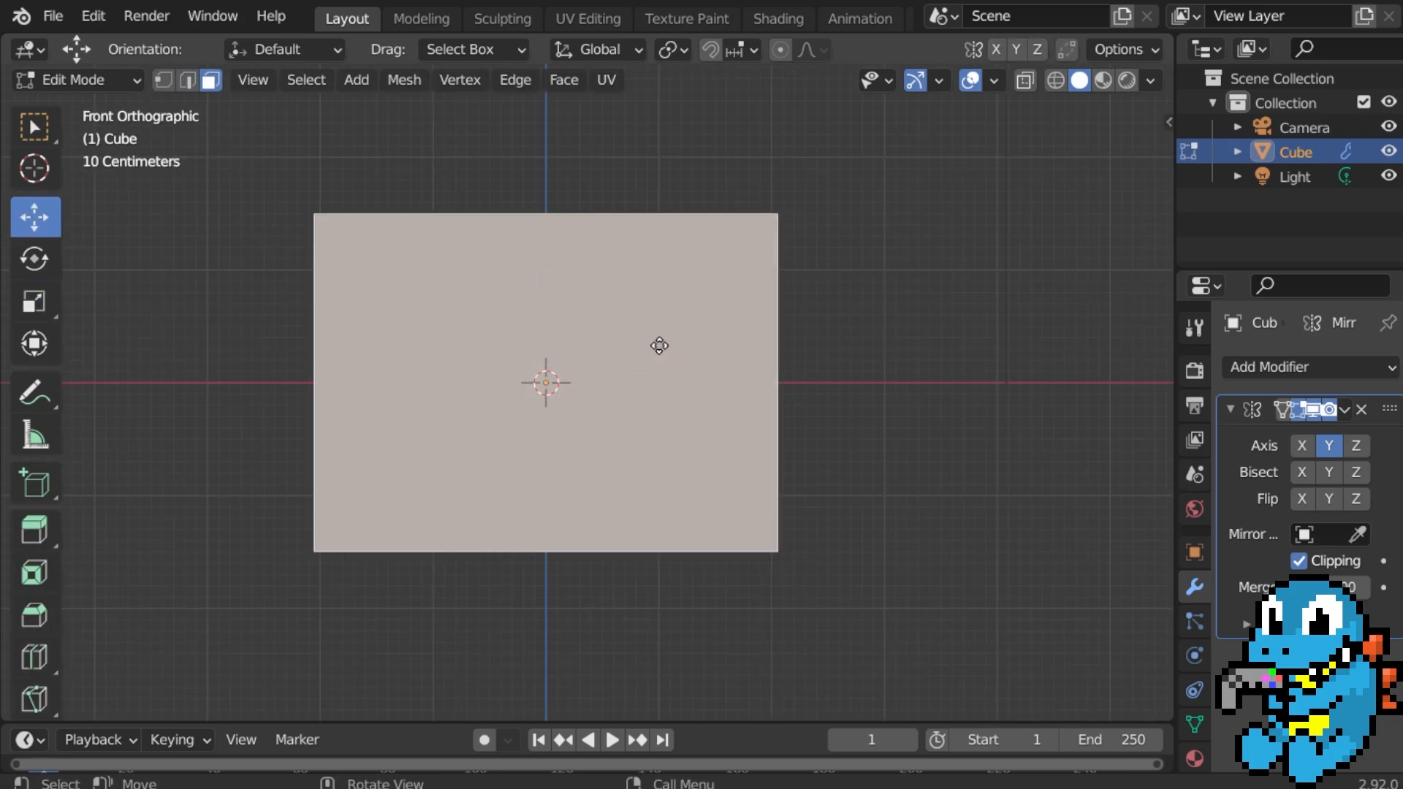
{"action": "right_click", "coordinate": [659, 345]}
{"action": "key", "text": "s"}
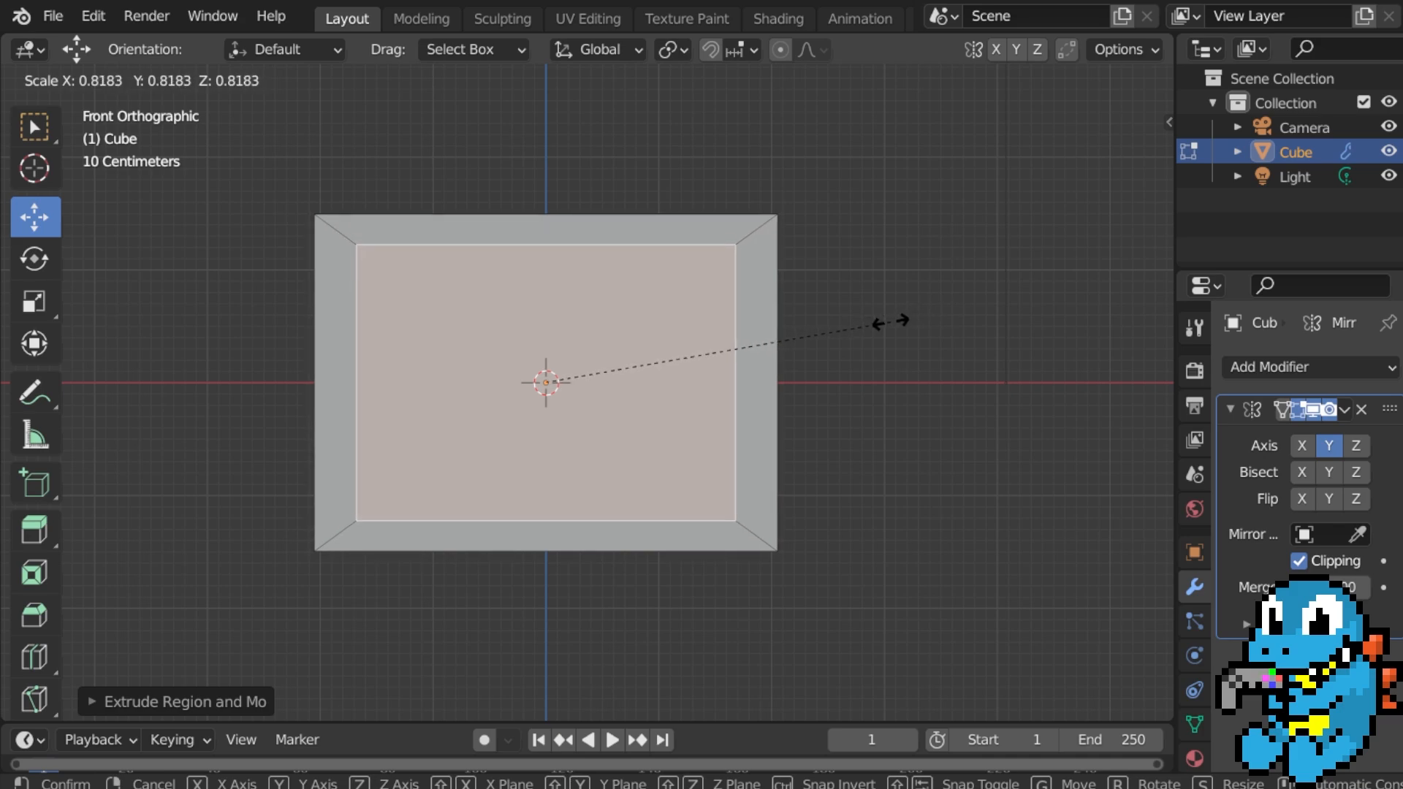
{"action": "left_click", "coordinate": [902, 323]}
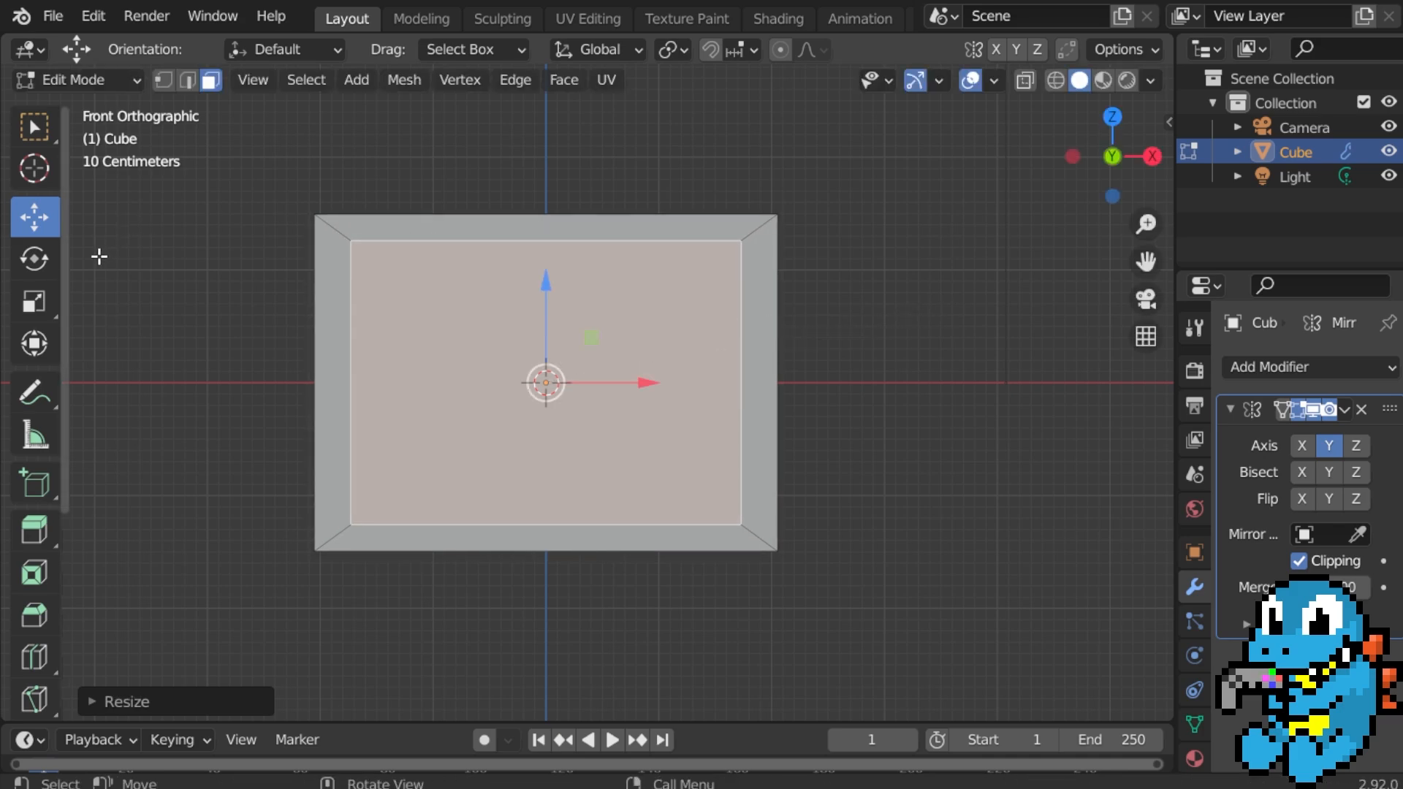
{"action": "left_click", "coordinate": [30, 310]}
{"action": "left_click_drag", "start_coordinate": [548, 279], "coordinate": [548, 295]}
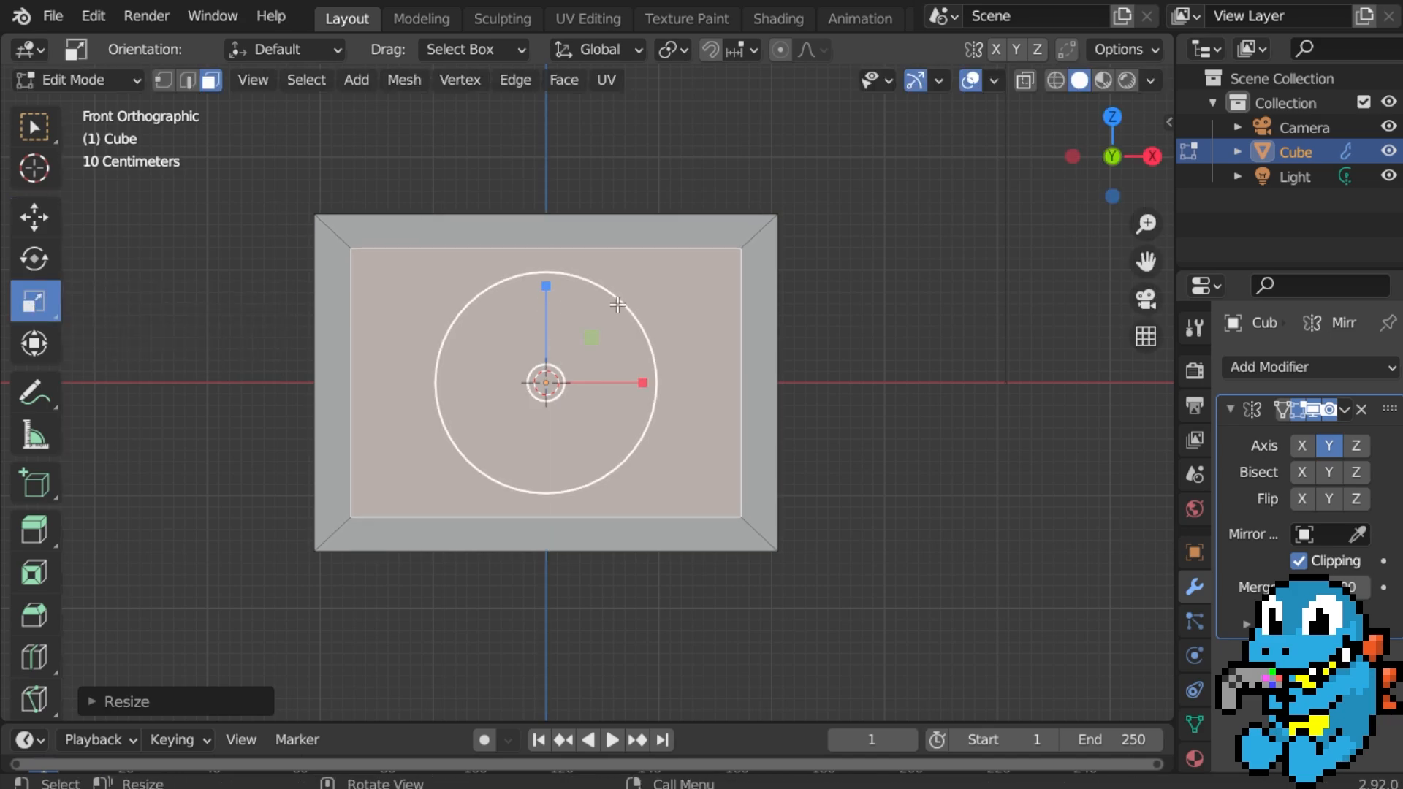
Extrude the inner face about 0.21 m into the slab to form a shallow recess, and return to Object Mode.
{"action": "middle_click_drag", "start_coordinate": [614, 310], "coordinate": [538, 347]}
{"action": "key", "text": "e"}
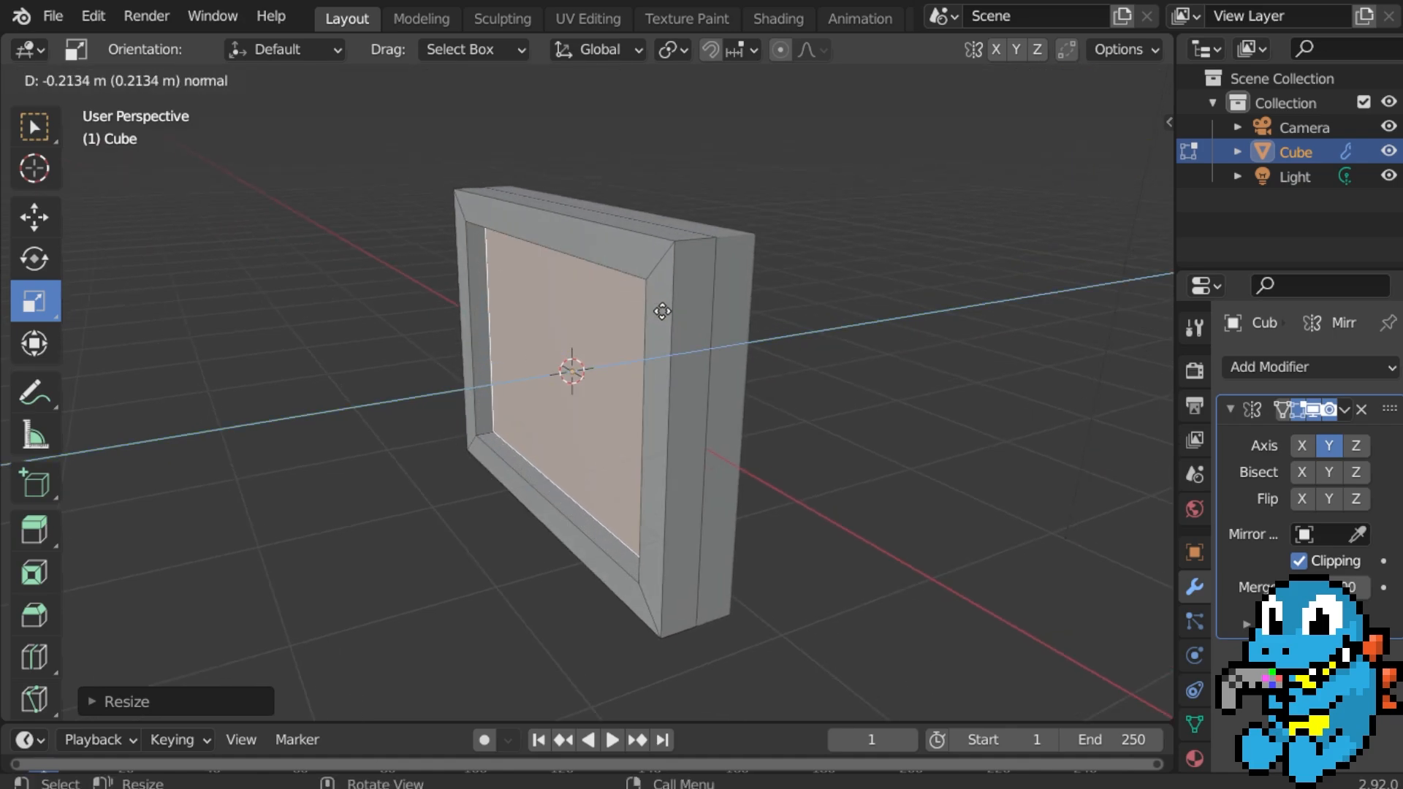
{"action": "left_click", "coordinate": [664, 311]}
{"action": "middle_click_drag", "start_coordinate": [663, 311], "coordinate": [760, 313]}
{"action": "key", "text": "Tab"}
{"action": "scroll", "coordinate": [846, 291], "scroll_direction": "up", "scroll_amount": 2}
{"action": "scroll", "coordinate": [716, 336], "scroll_direction": "down", "scroll_amount": 2}
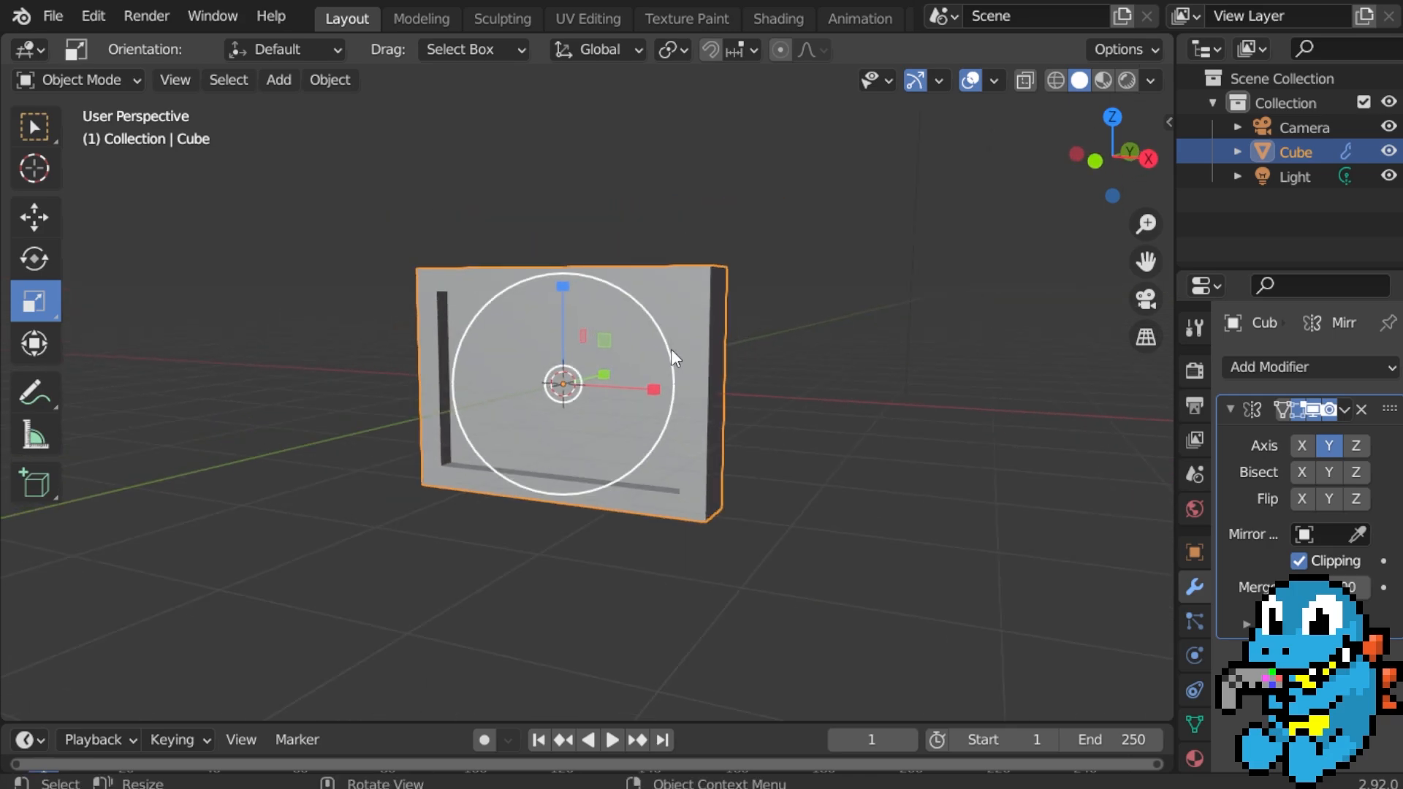
Add a new cube at the slab's centre and scale it uniformly to about 0.35.
{"action": "key", "text": "shift+a"}
{"action": "mouse_move", "coordinate": [671, 300]}
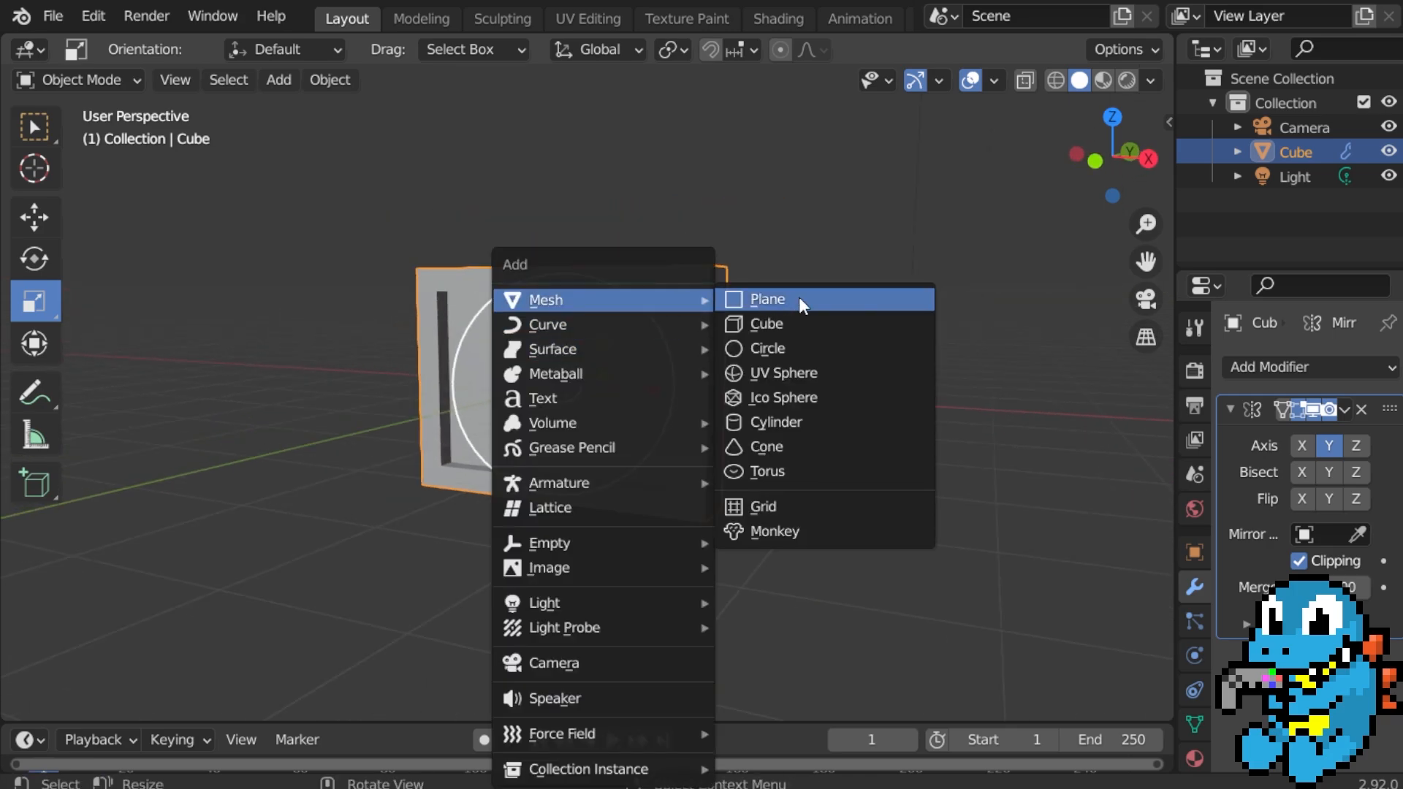
{"action": "left_click", "coordinate": [837, 322]}
{"action": "scroll", "coordinate": [687, 352], "scroll_direction": "up", "scroll_amount": 3}
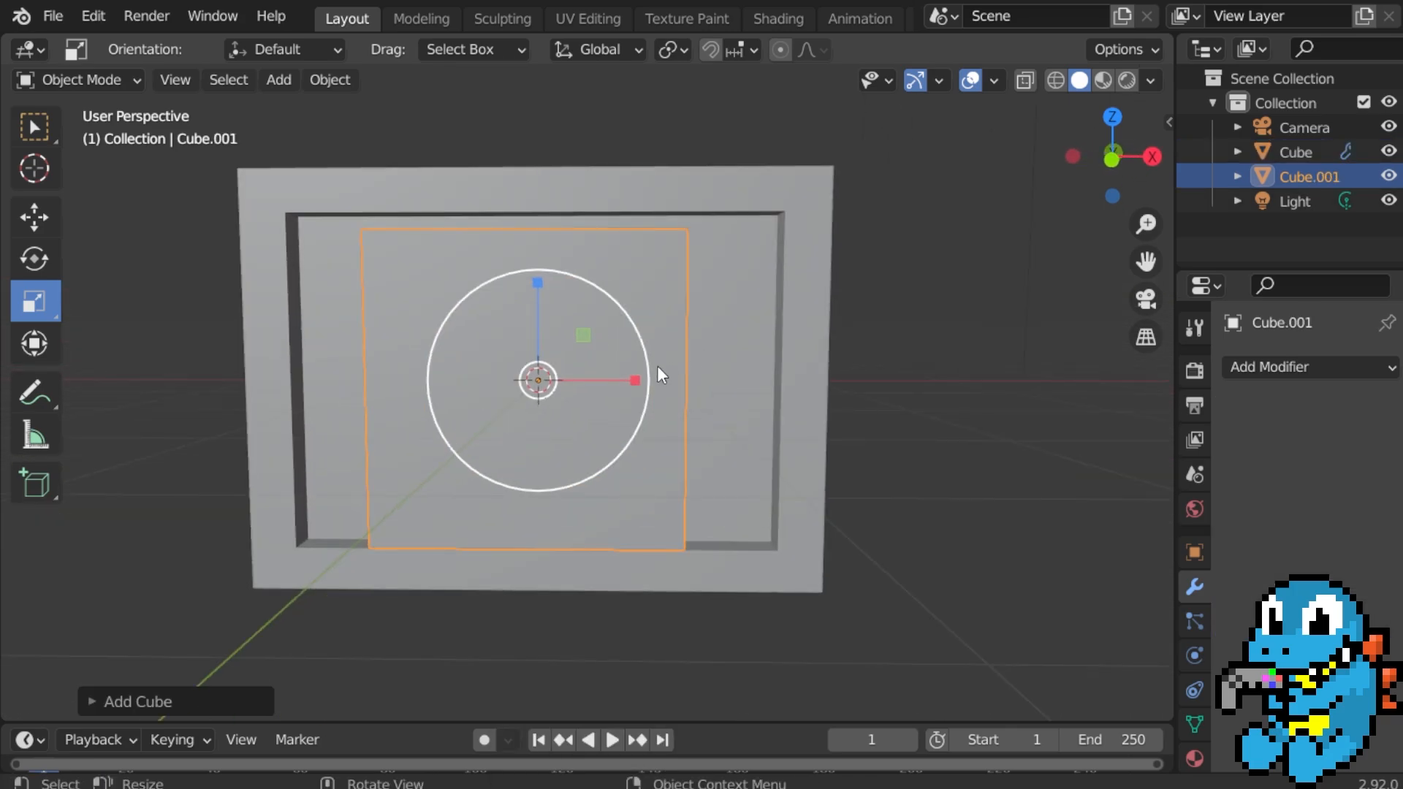
{"action": "key", "text": "s"}
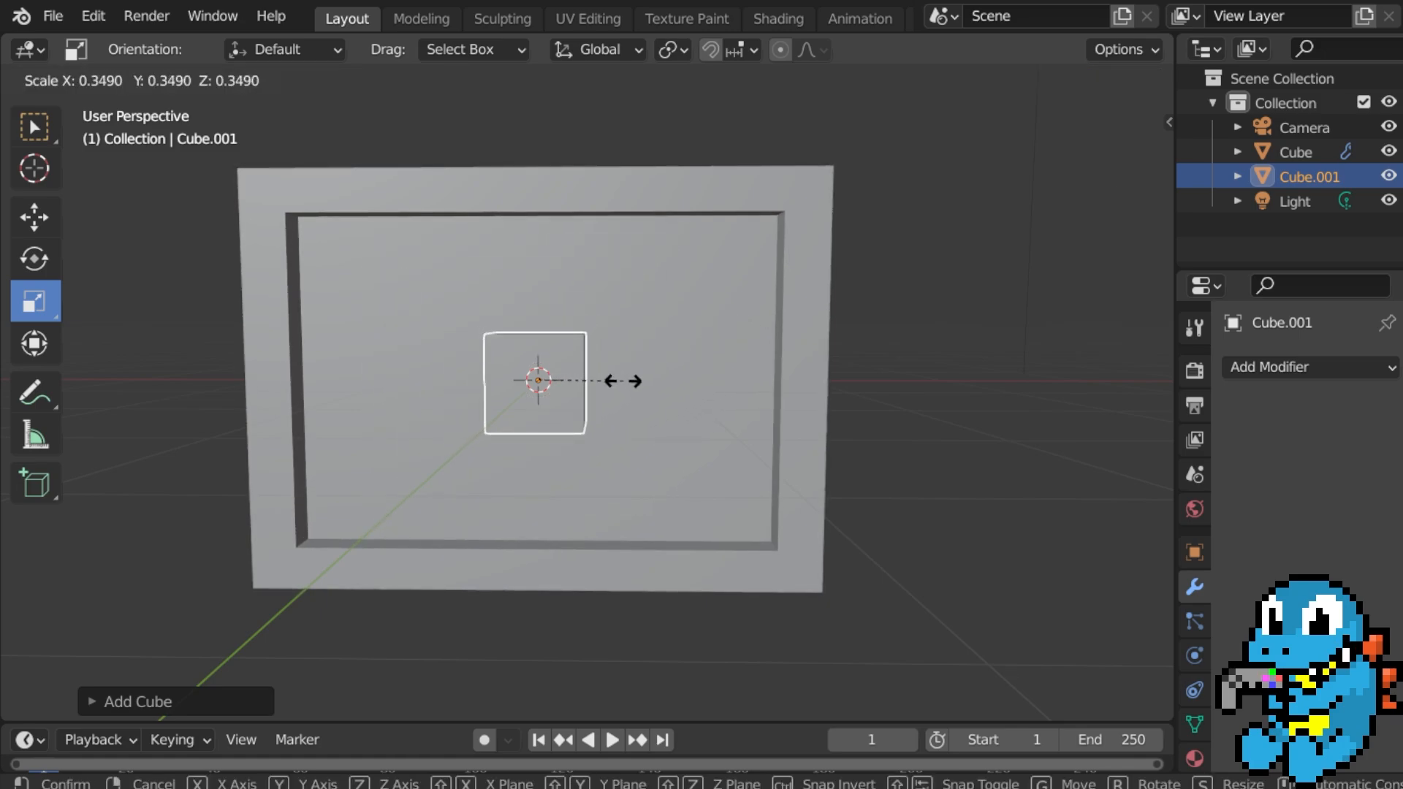
{"action": "scroll", "coordinate": [623, 380], "scroll_direction": "up", "scroll_amount": 3}
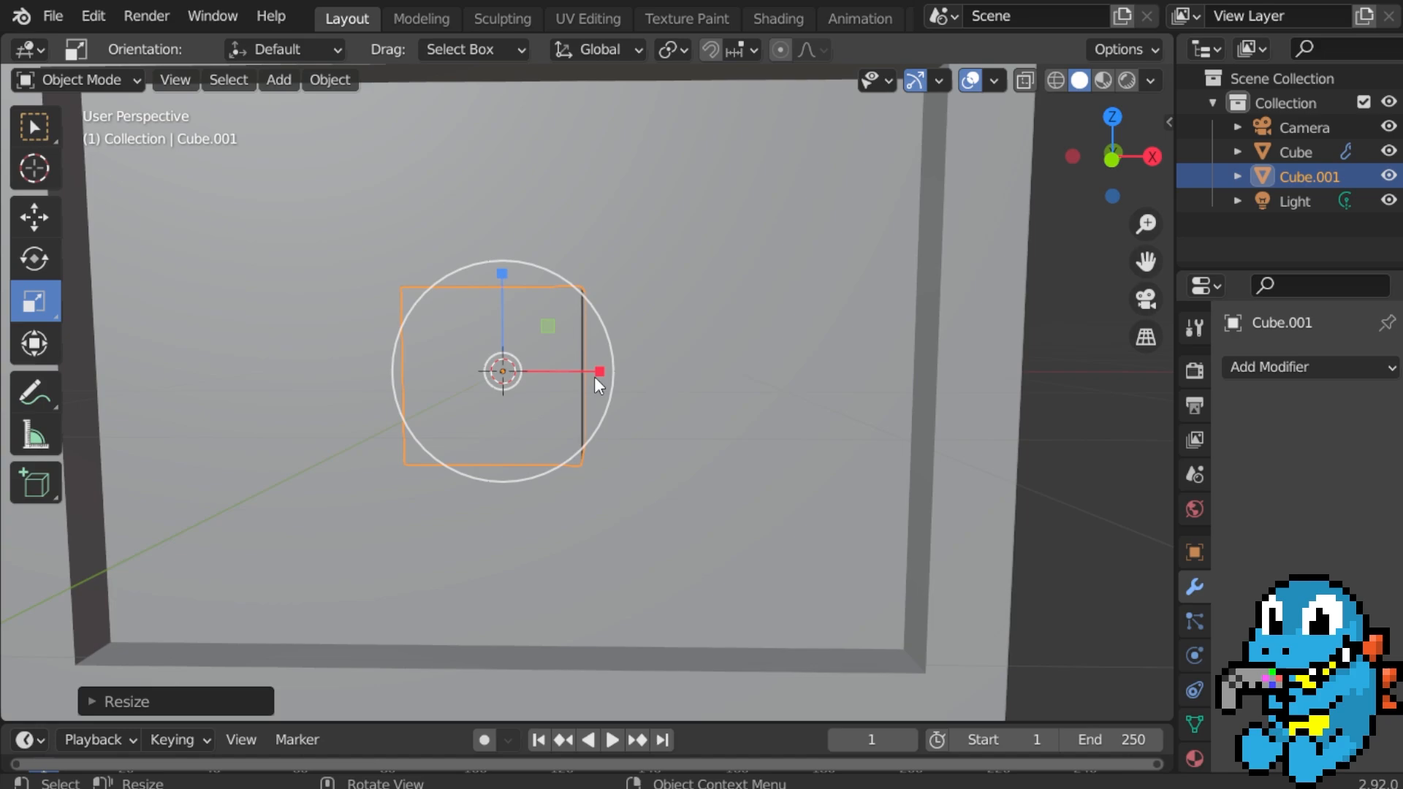
{"action": "scroll", "coordinate": [607, 369], "scroll_direction": "down", "scroll_amount": 3}
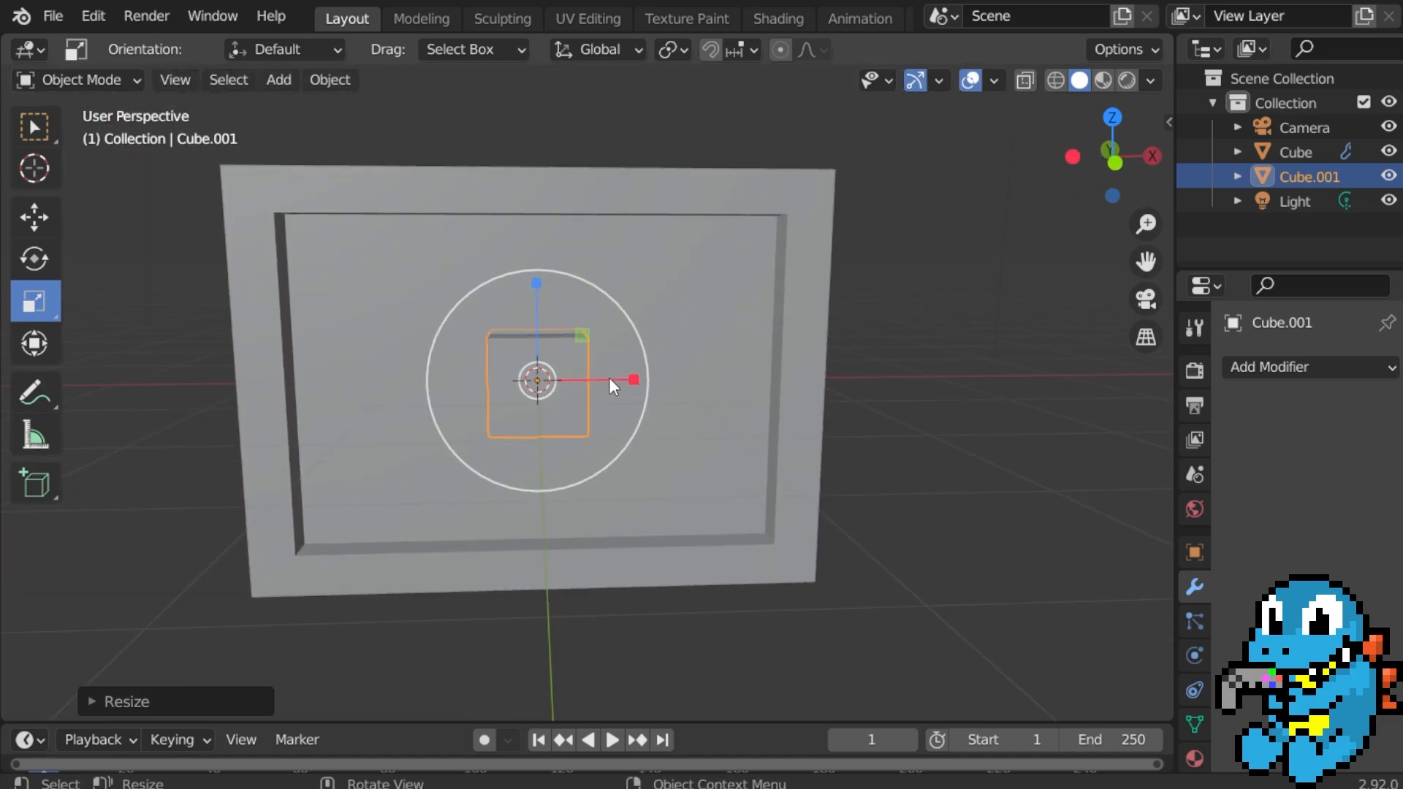
{"action": "scroll", "coordinate": [608, 377], "scroll_direction": "up", "scroll_amount": 2}
{"action": "scroll", "coordinate": [608, 377], "scroll_direction": "up", "scroll_amount": 1}
{"action": "middle_click_drag", "start_coordinate": [603, 369], "coordinate": [616, 328]}
{"action": "scroll", "coordinate": [690, 325], "scroll_direction": "down", "scroll_amount": 2}
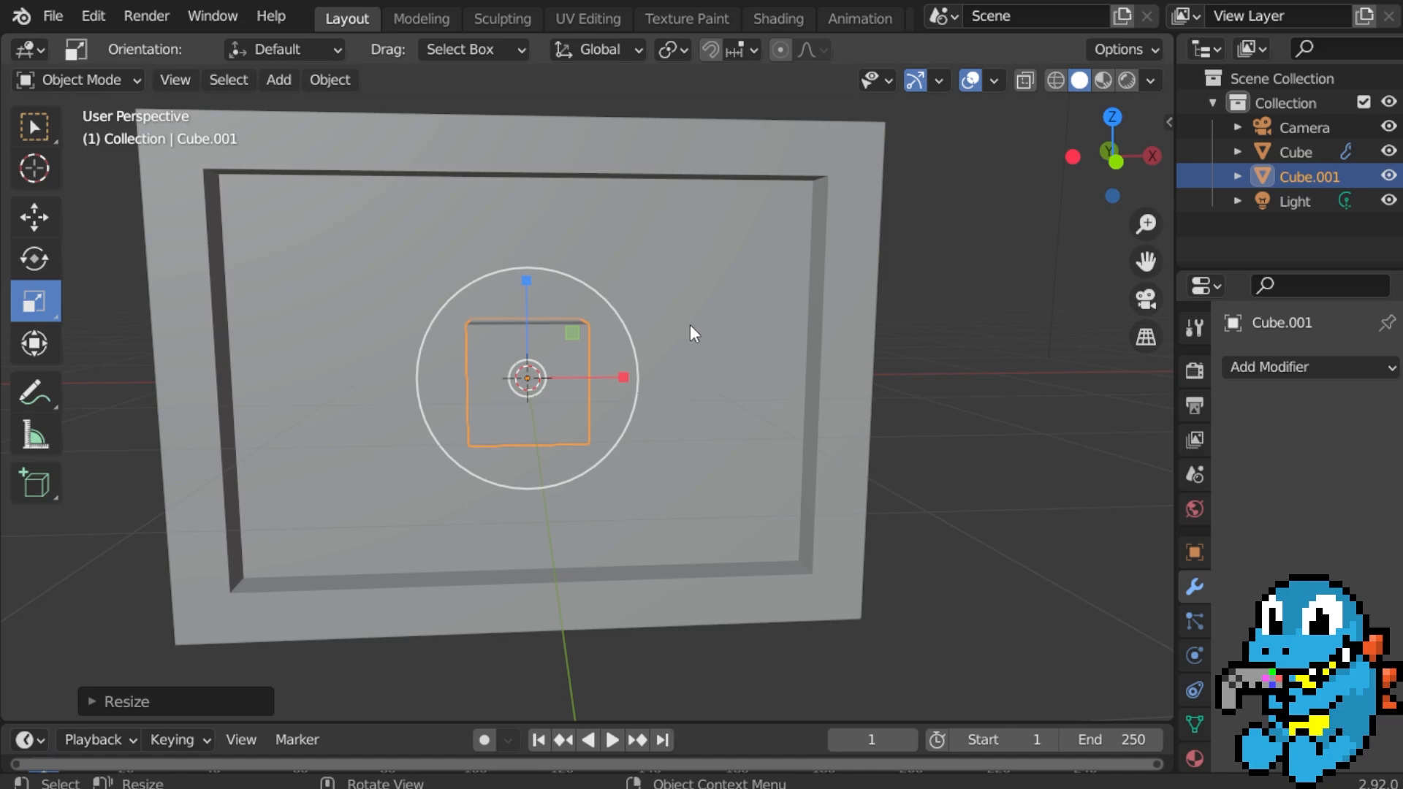
Try to widen the small cube by scaling its side face along X.
{"action": "key", "text": "Tab"}
{"action": "middle_click_drag", "start_coordinate": [686, 319], "coordinate": [590, 364]}
{"action": "left_click", "coordinate": [575, 397]}
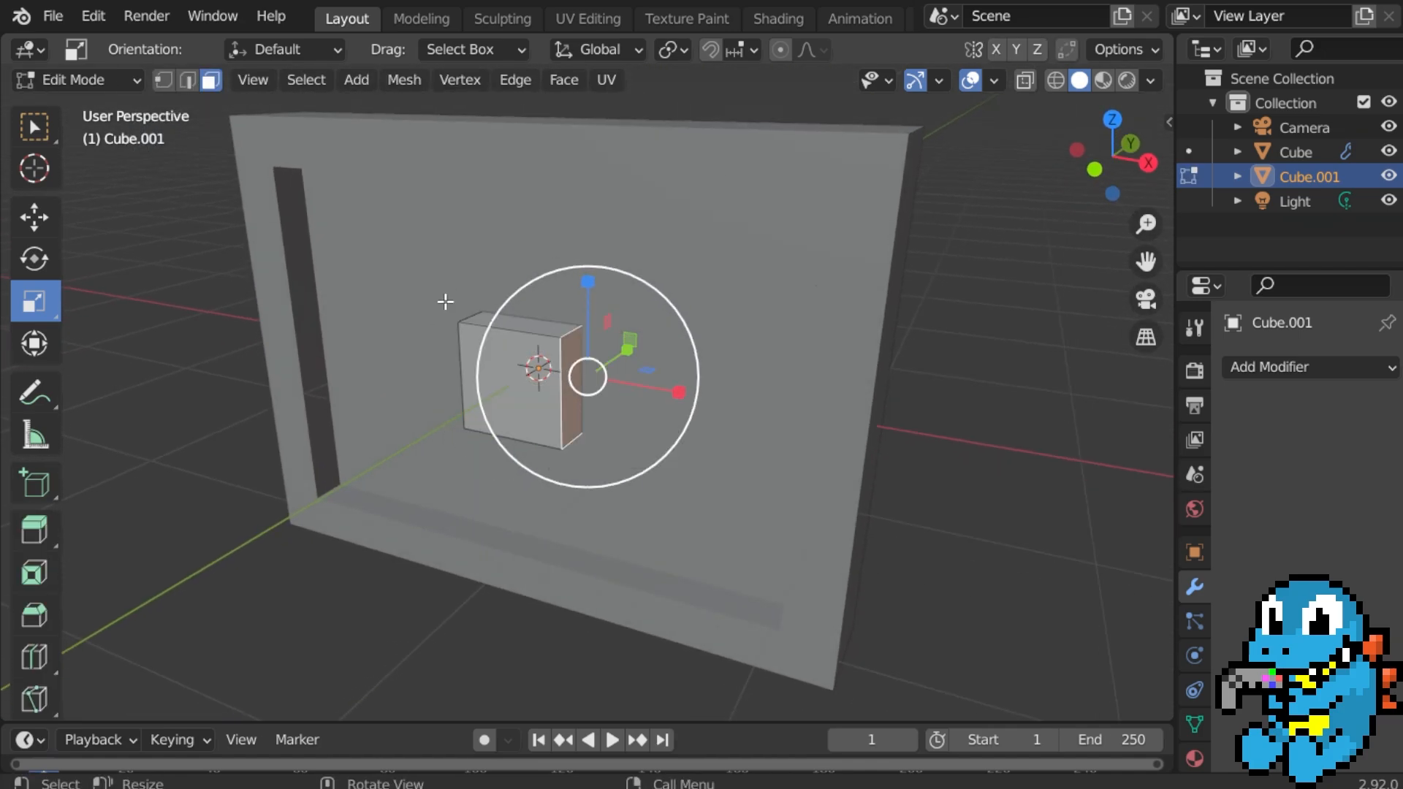
{"action": "middle_click_drag", "start_coordinate": [548, 300], "coordinate": [690, 376]}
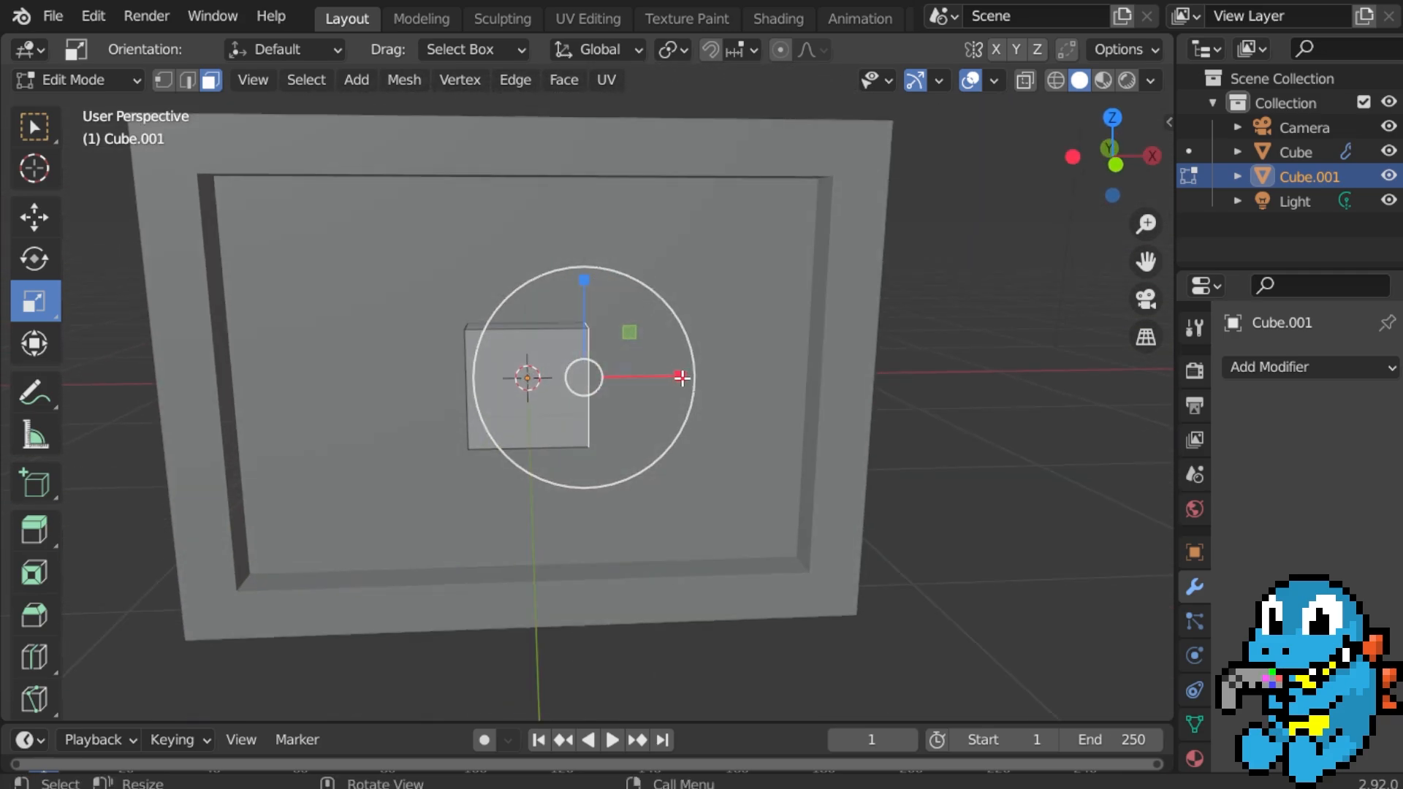
{"action": "left_click_drag", "start_coordinate": [682, 377], "coordinate": [711, 380]}
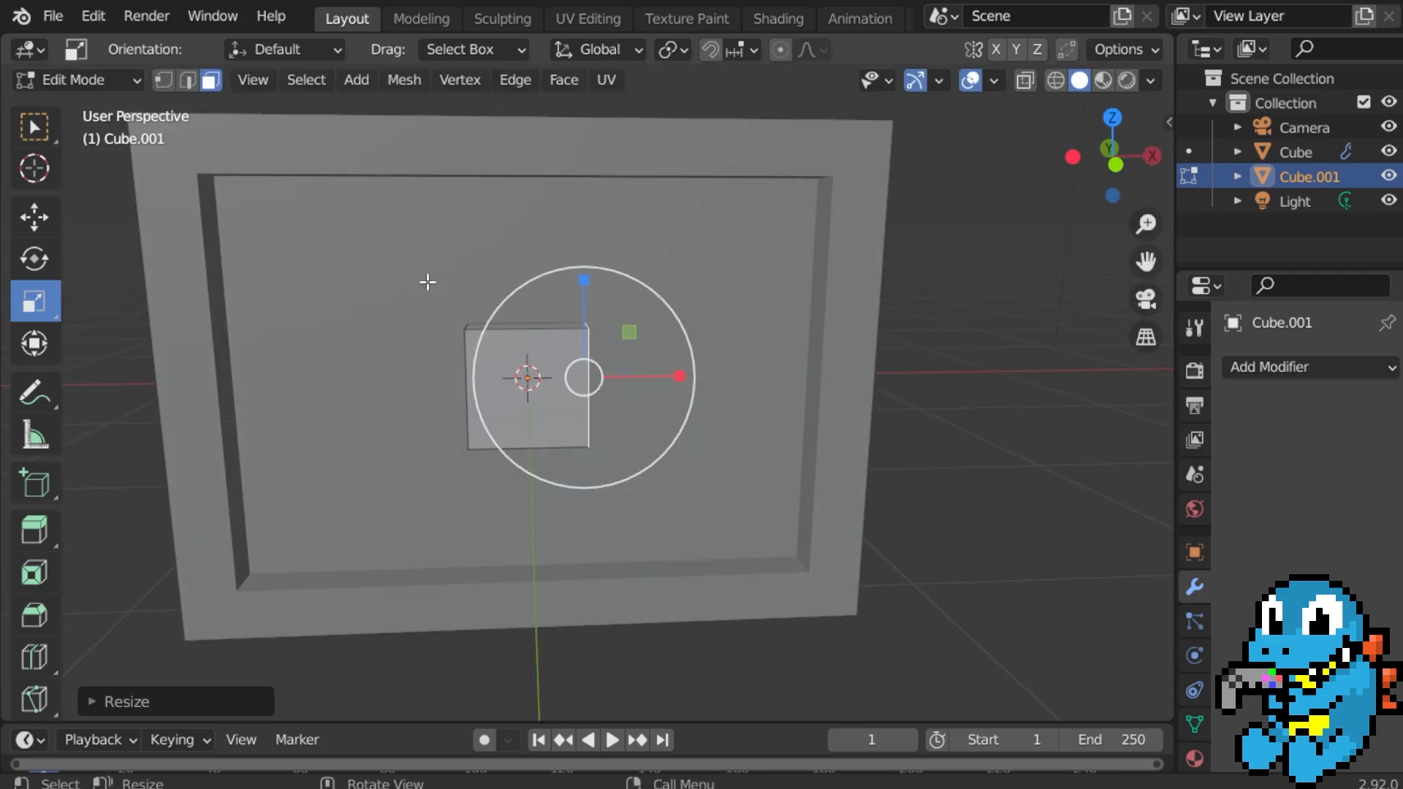
{"action": "middle_click_drag", "start_coordinate": [428, 282], "coordinate": [307, 241]}
{"action": "key", "text": "ctrl+z"}
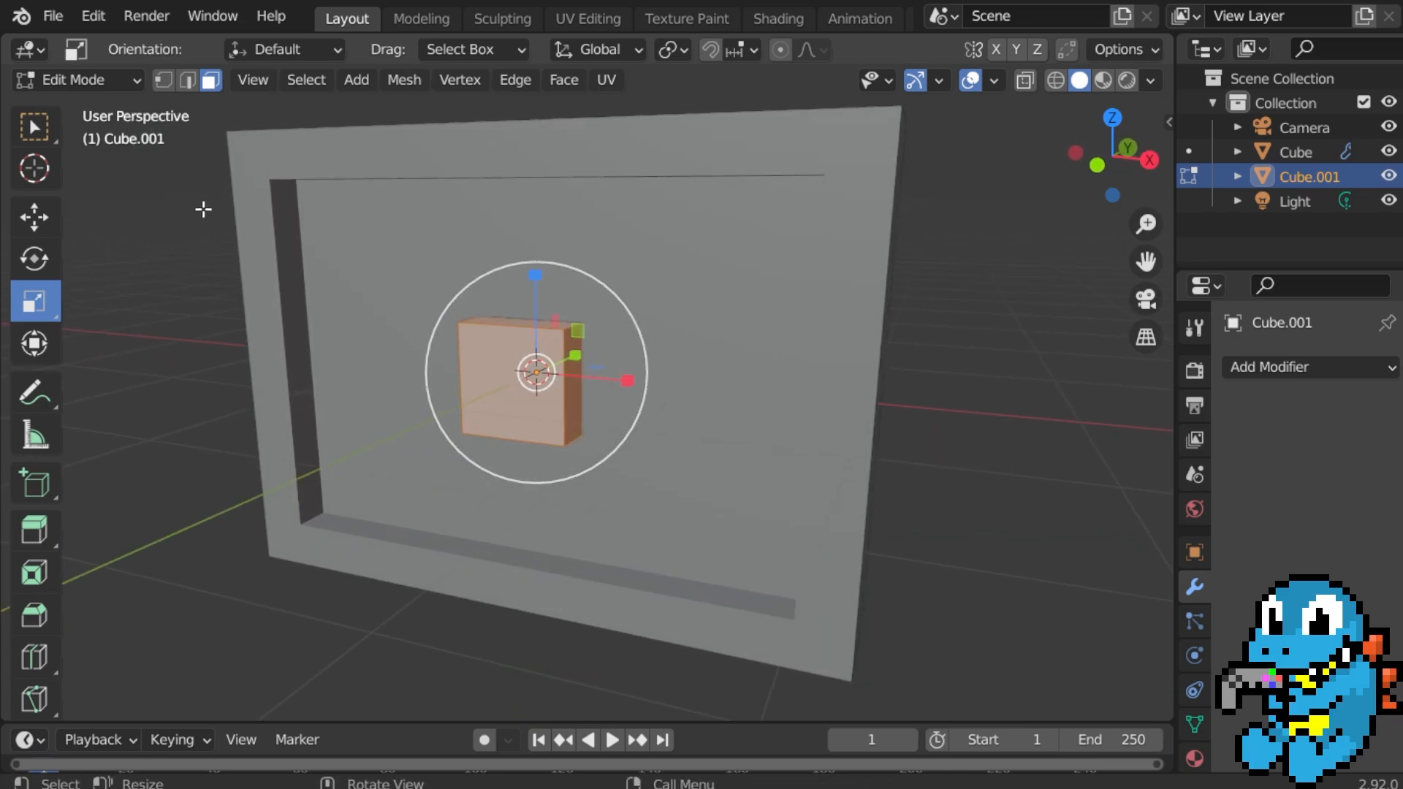
{"action": "left_click", "coordinate": [45, 221]}
{"action": "key", "text": "Tab"}
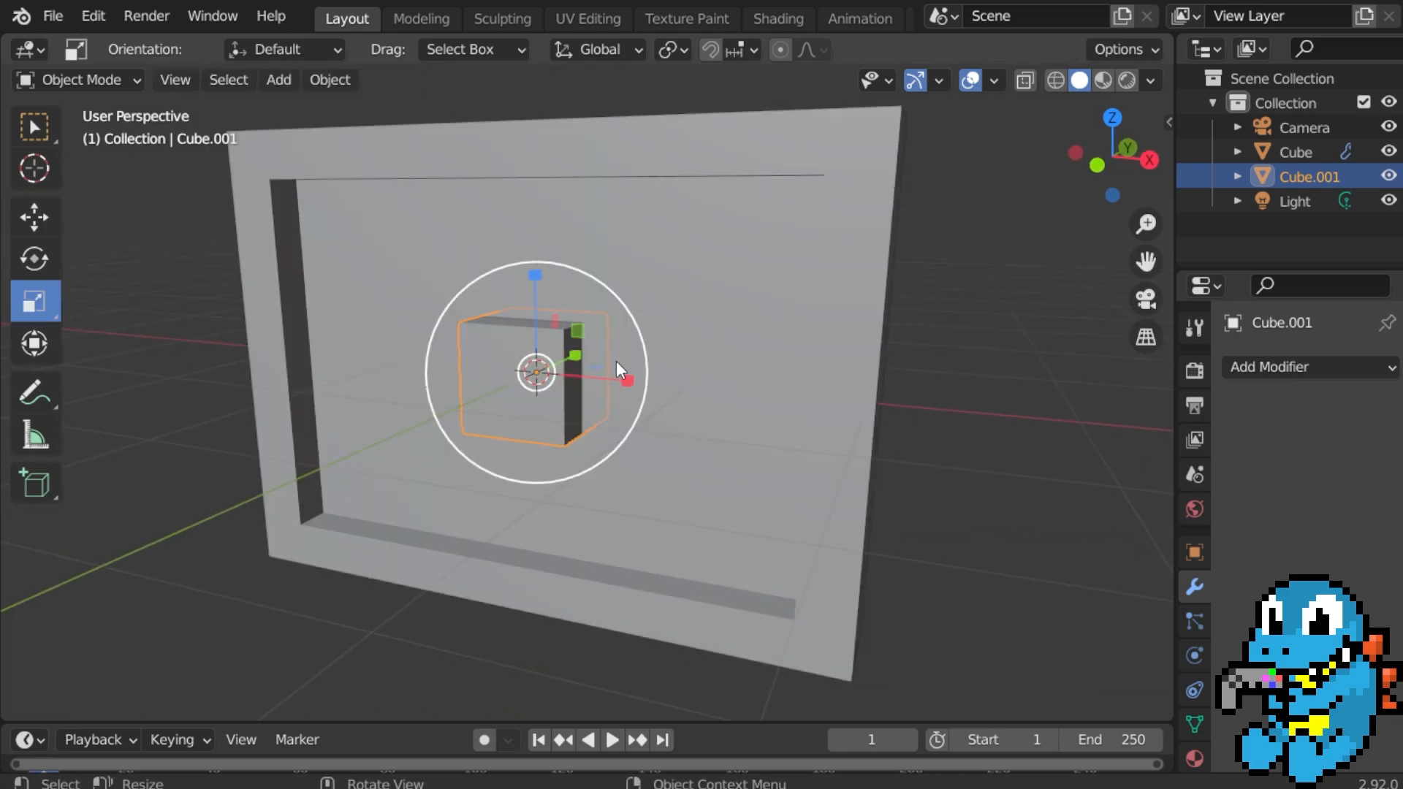
Scale the small cube along X into a horizontal bar about 2.7 times its original width.
{"action": "middle_click_drag", "start_coordinate": [616, 361], "coordinate": [658, 338]}
{"action": "left_click_drag", "start_coordinate": [627, 379], "coordinate": [809, 376]}
{"action": "middle_click_drag", "start_coordinate": [801, 375], "coordinate": [770, 332]}
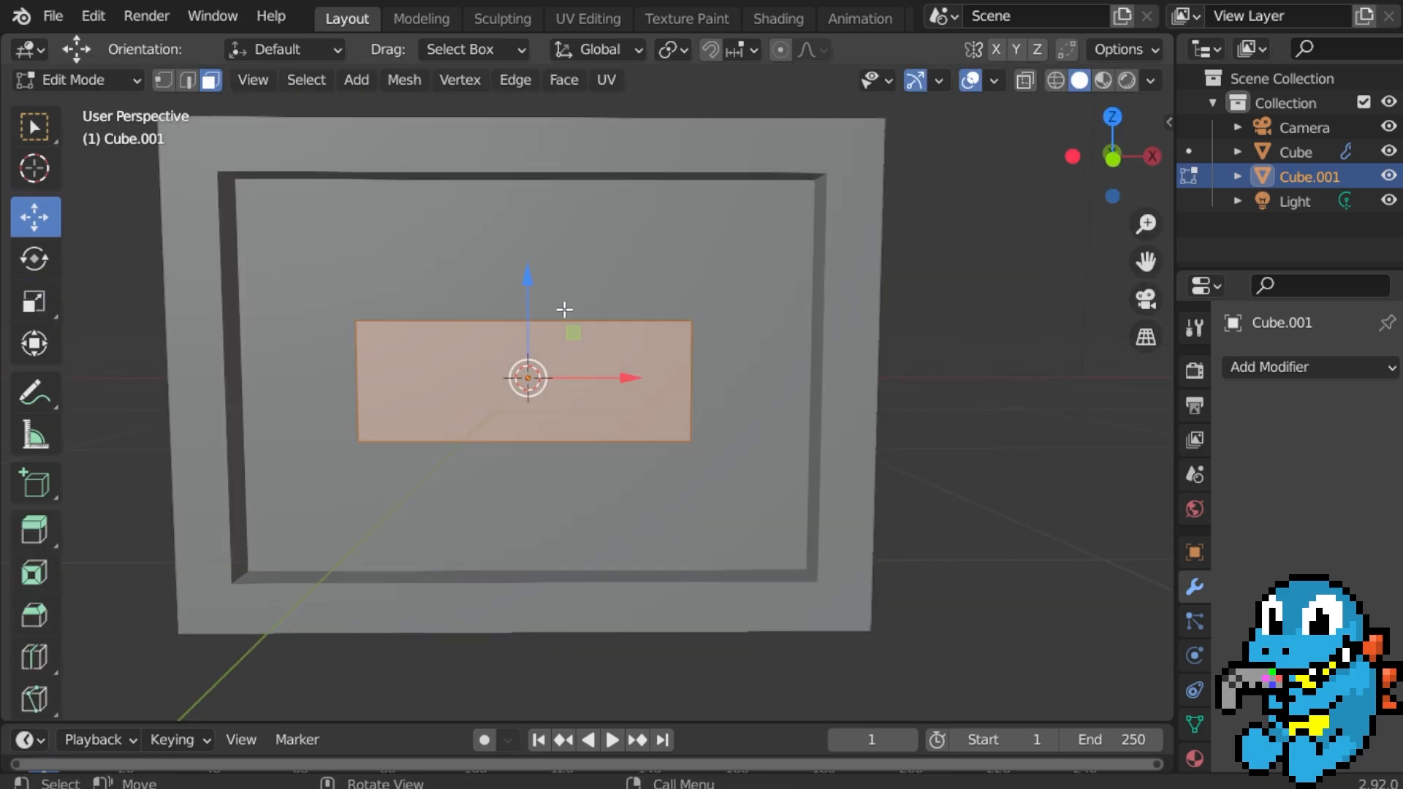
Divide the bar into three sections with two evenly spaced vertical loop cuts.
{"action": "key", "text": "Tab"}
{"action": "key", "text": "ctrl+r"}
{"action": "left_click", "coordinate": [559, 314]}
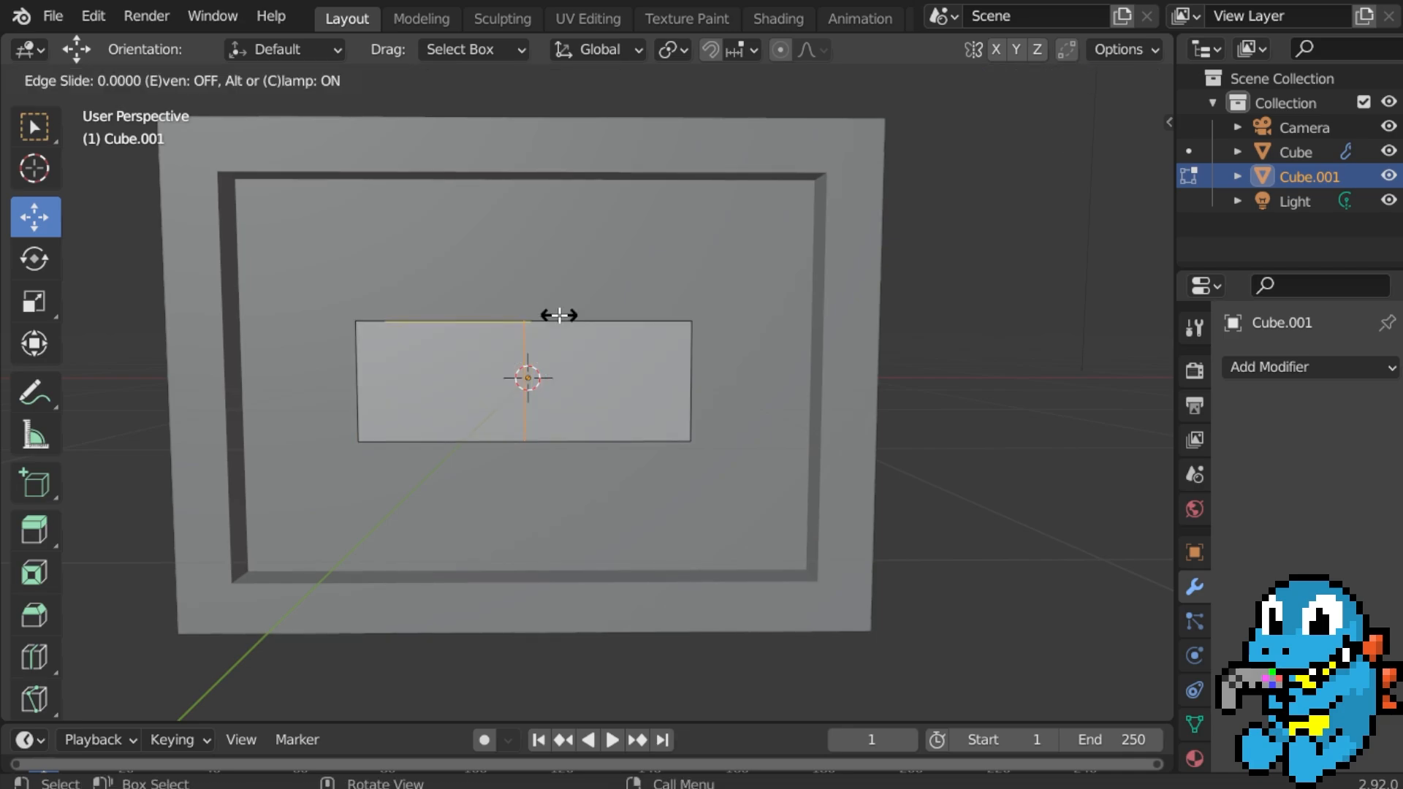
{"action": "right_click", "coordinate": [558, 314]}
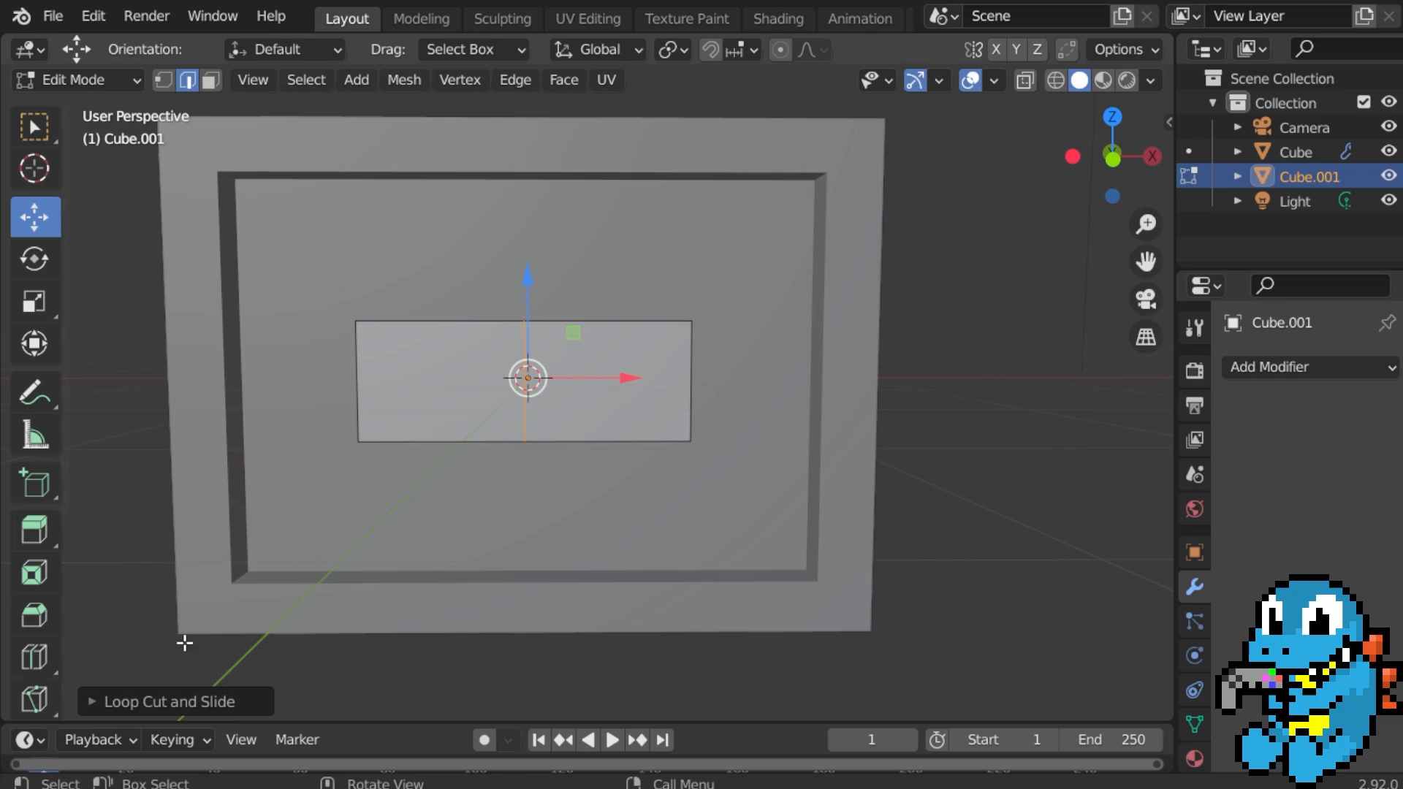
{"action": "left_click", "coordinate": [114, 702]}
{"action": "left_click", "coordinate": [346, 505]}
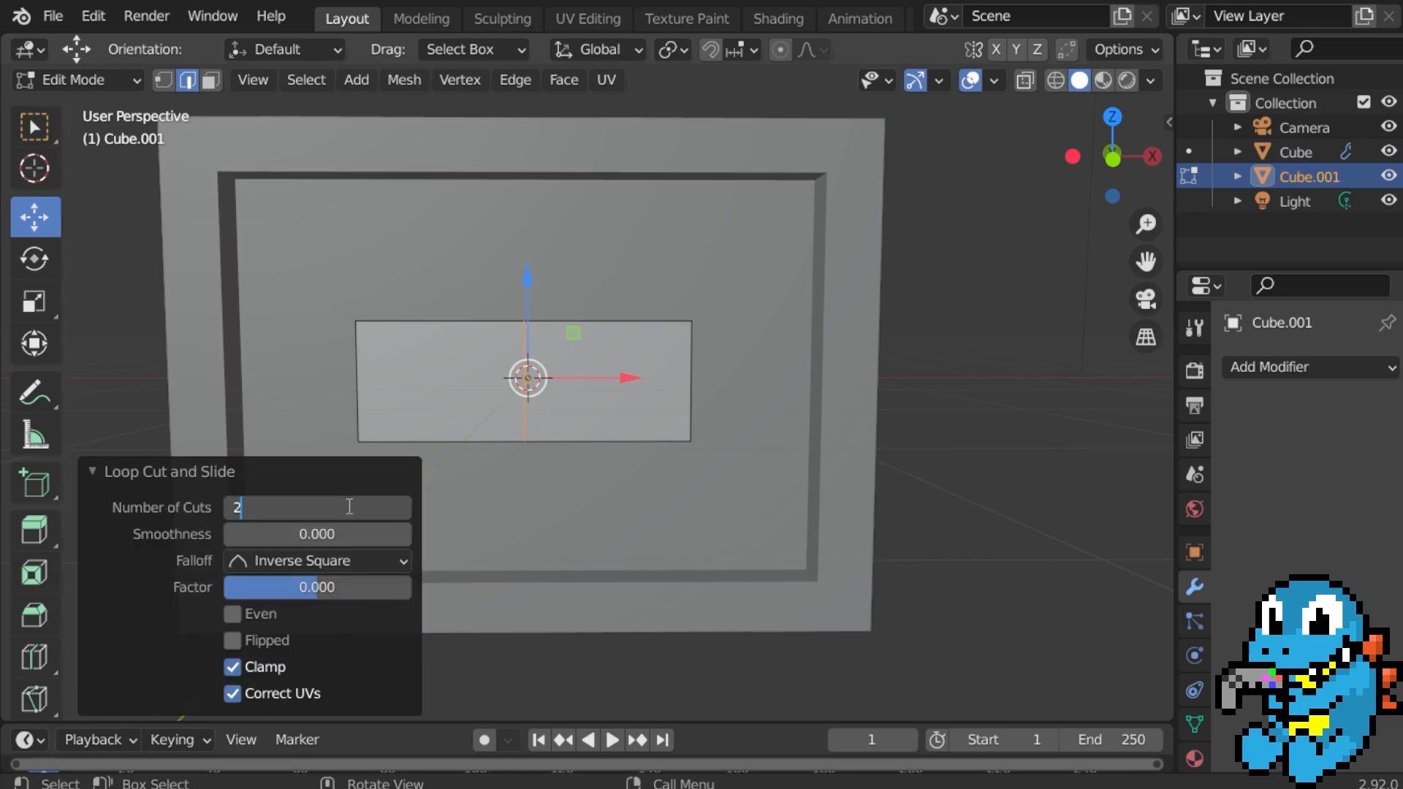
{"action": "key", "text": "Return"}
Extrude the top and bottom faces of the bar's middle section and scale them apart 2.701 along Z to form a cross, returning to Object Mode.
{"action": "middle_click_drag", "start_coordinate": [680, 259], "coordinate": [667, 312]}
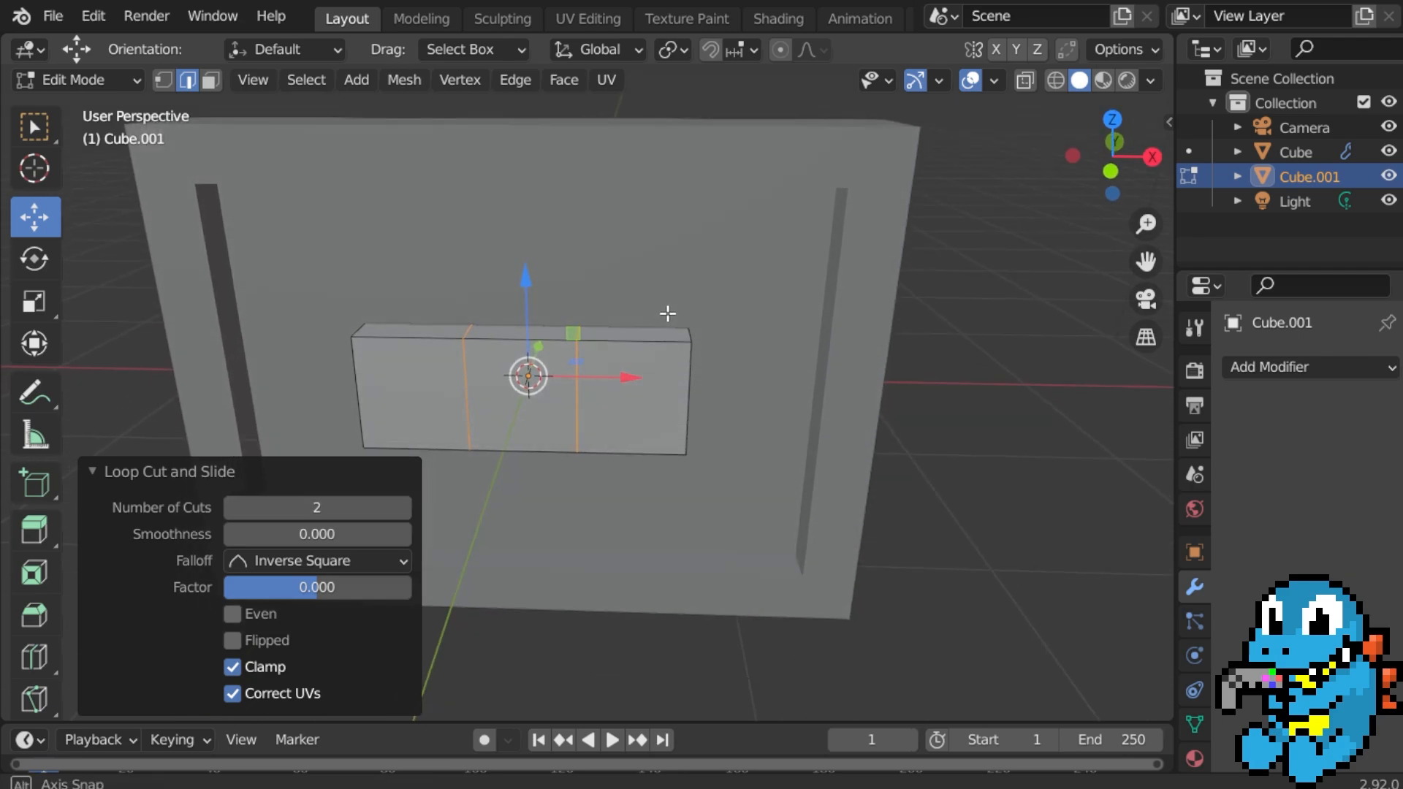
{"action": "left_click", "coordinate": [520, 339]}
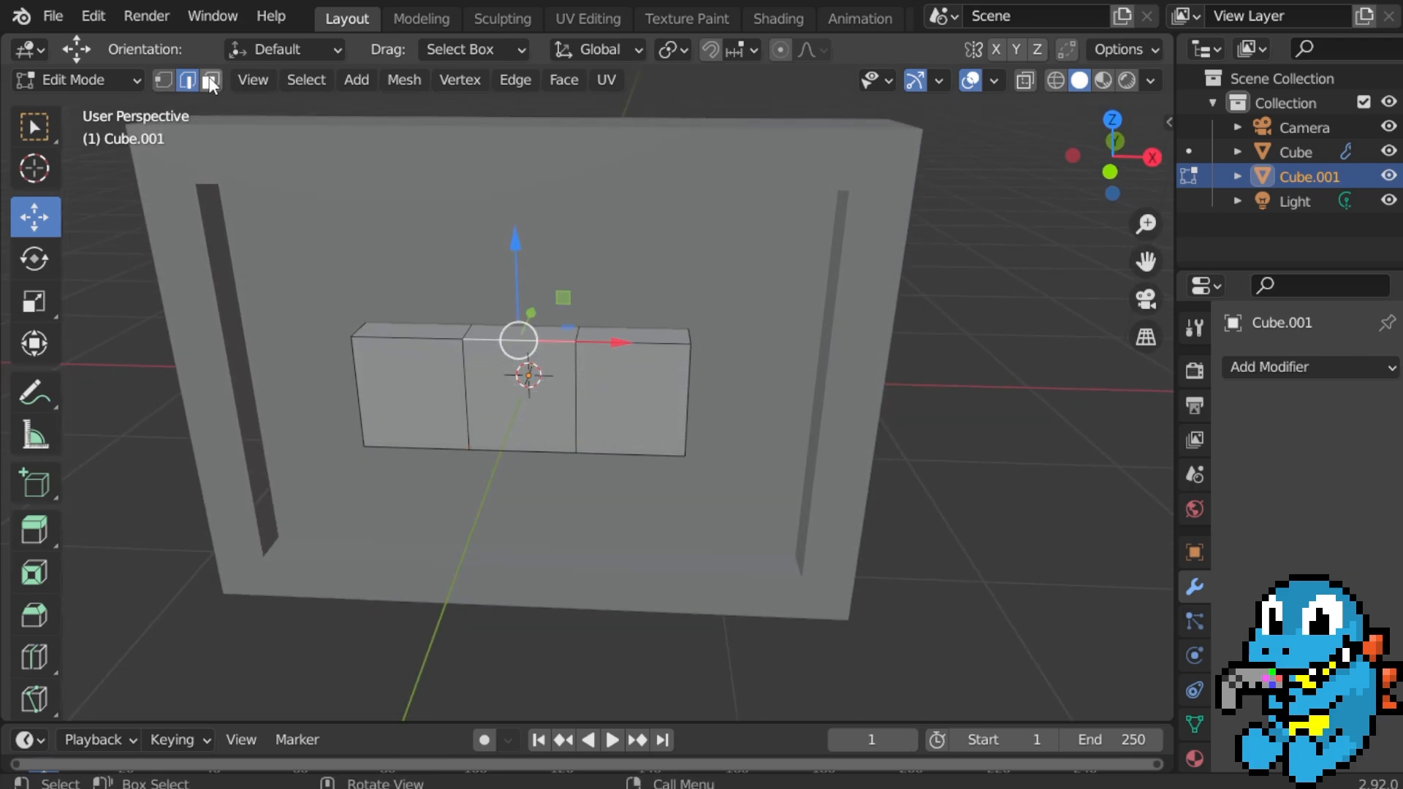
{"action": "middle_click_drag", "start_coordinate": [526, 360], "coordinate": [533, 216]}
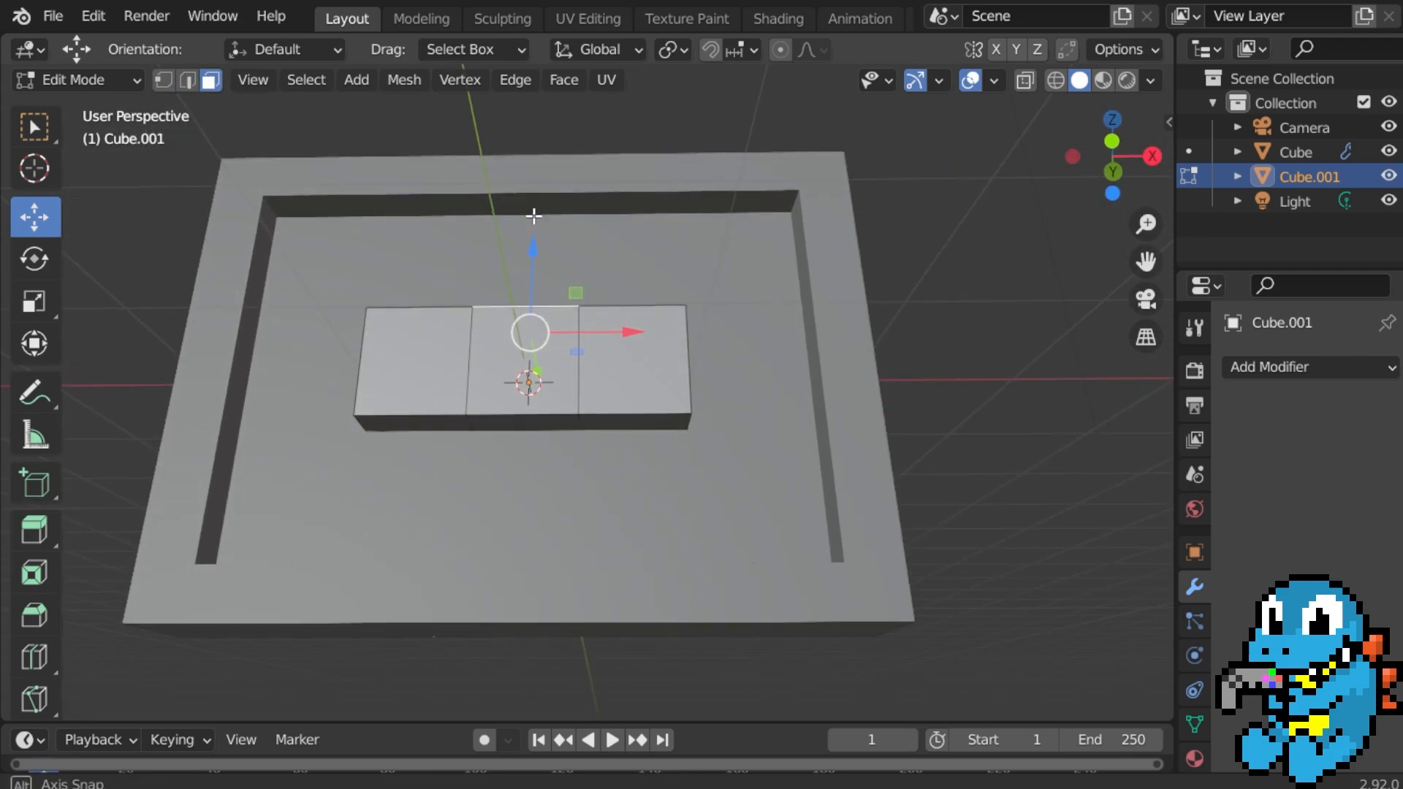
{"action": "left_click", "coordinate": [520, 423], "text": "shift"}
{"action": "middle_click_drag", "start_coordinate": [553, 353], "coordinate": [572, 398]}
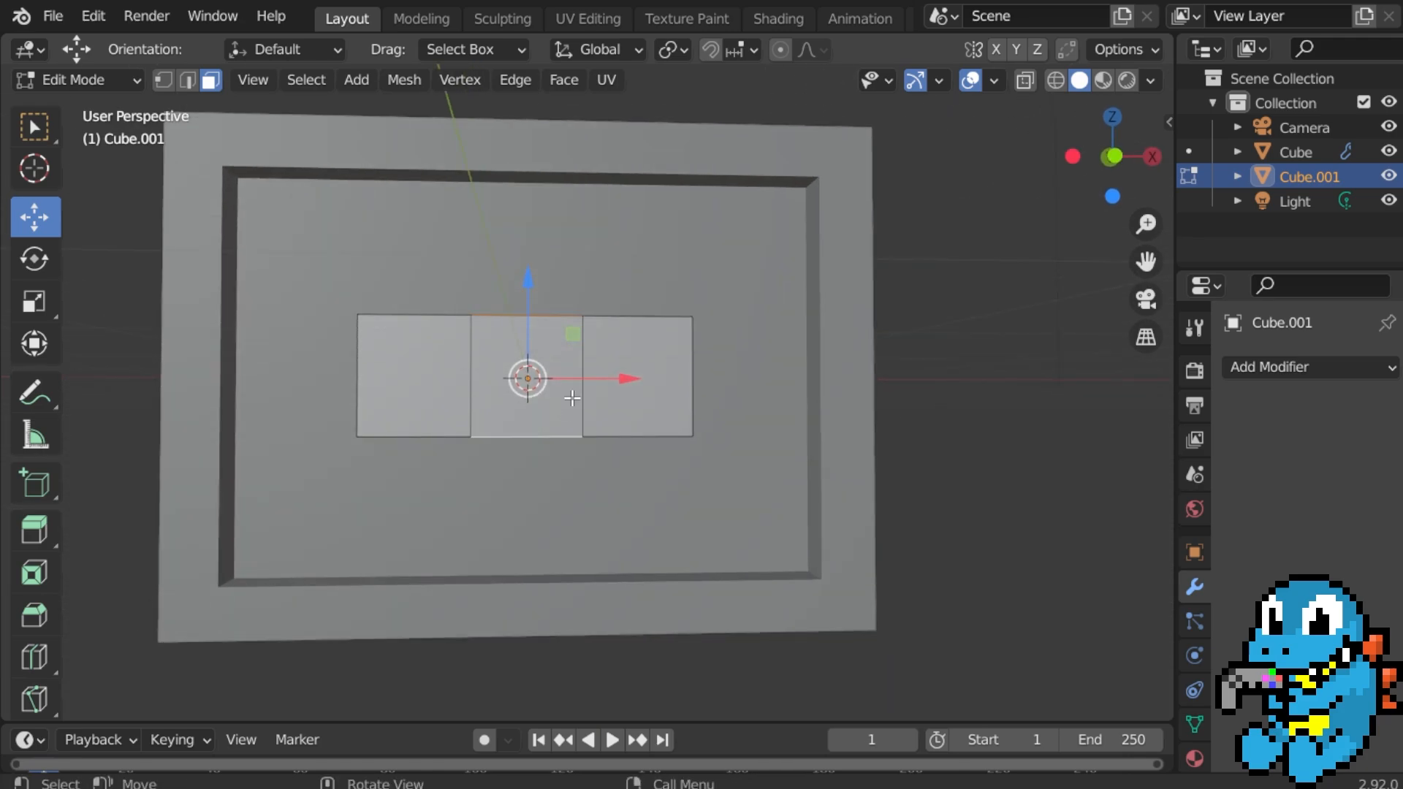
{"action": "key", "text": "e"}
{"action": "right_click", "coordinate": [573, 398]}
{"action": "left_click", "coordinate": [55, 299]}
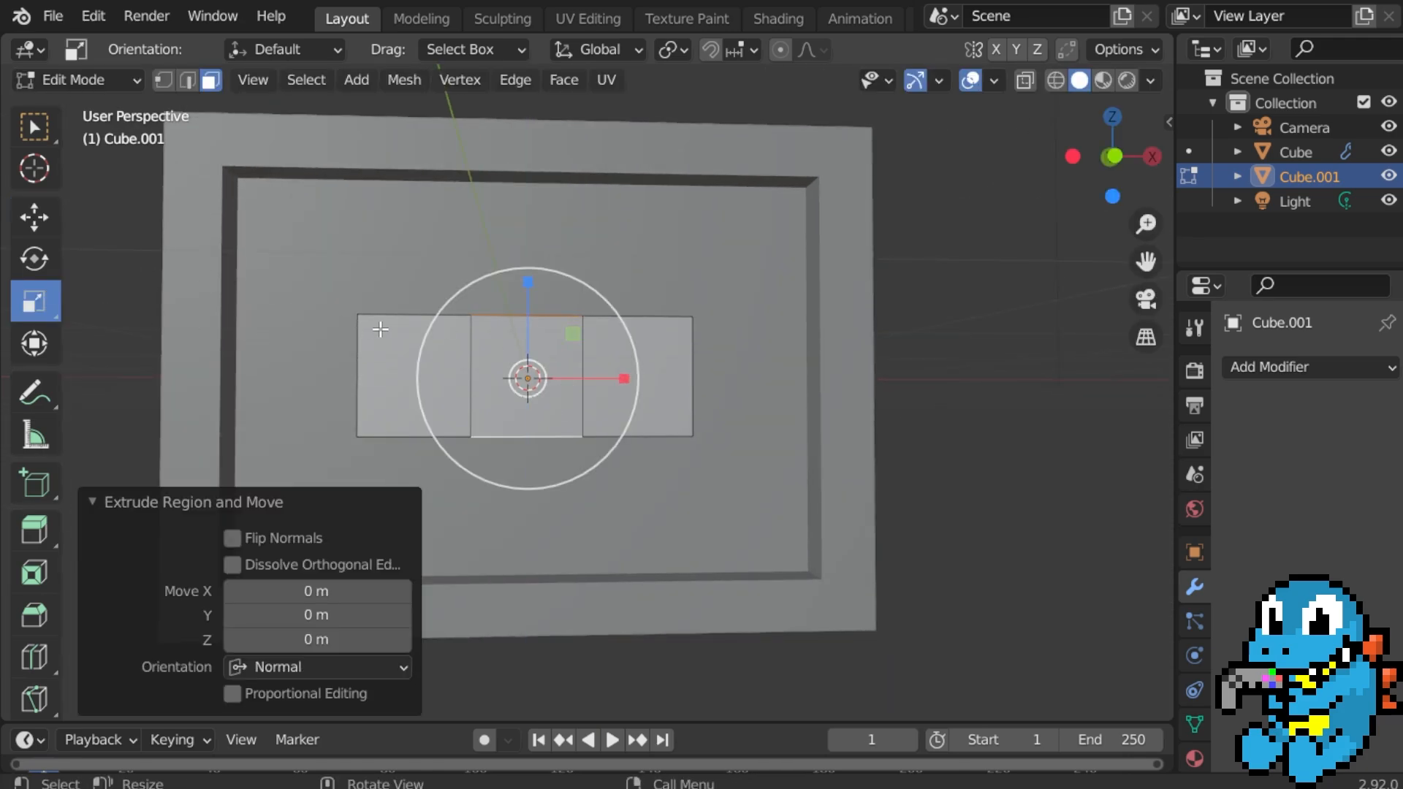
{"action": "key", "text": "KP_1"}
{"action": "left_click_drag", "start_coordinate": [531, 285], "coordinate": [532, 110]}
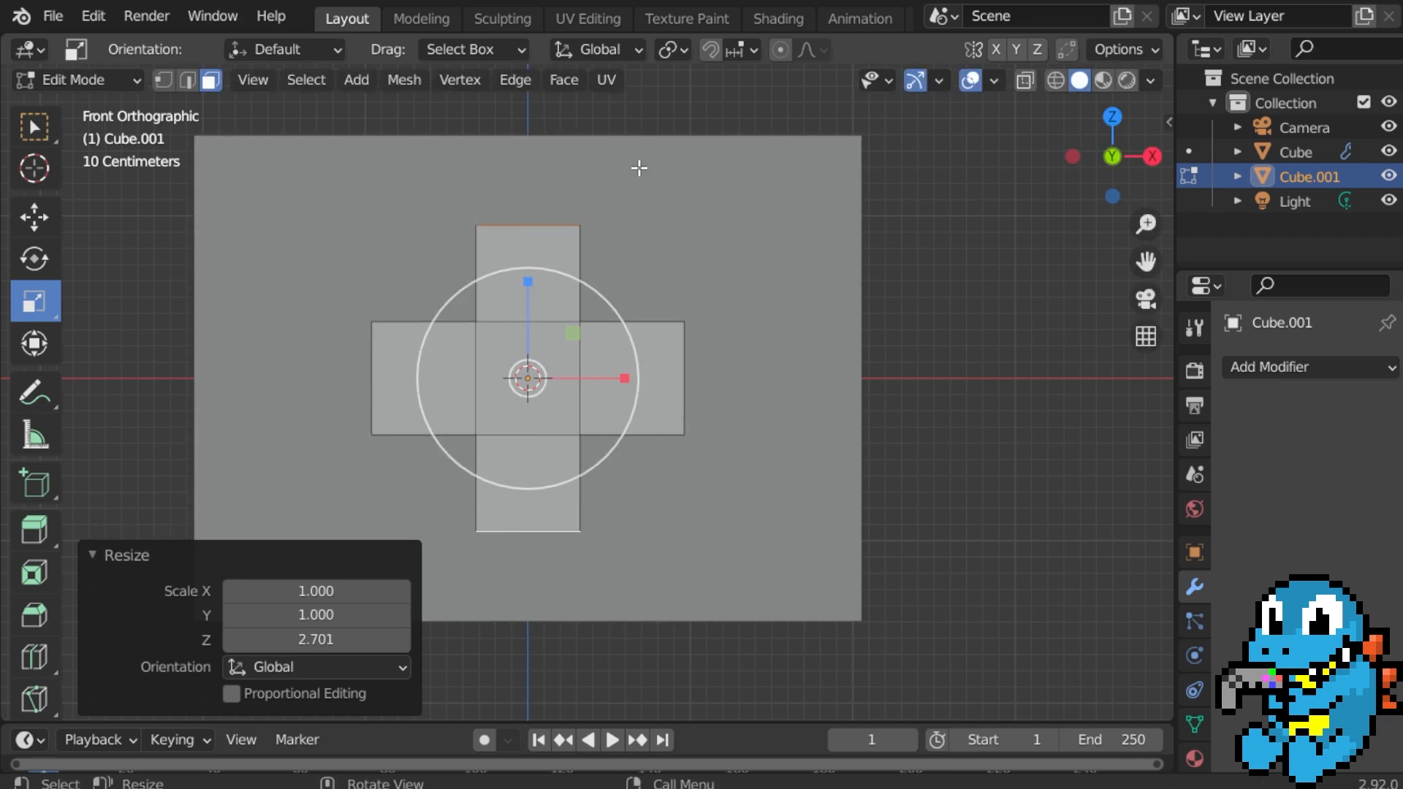
{"action": "scroll", "coordinate": [703, 213], "scroll_direction": "down", "scroll_amount": 6}
{"action": "middle_click_drag", "start_coordinate": [701, 213], "coordinate": [623, 266]}
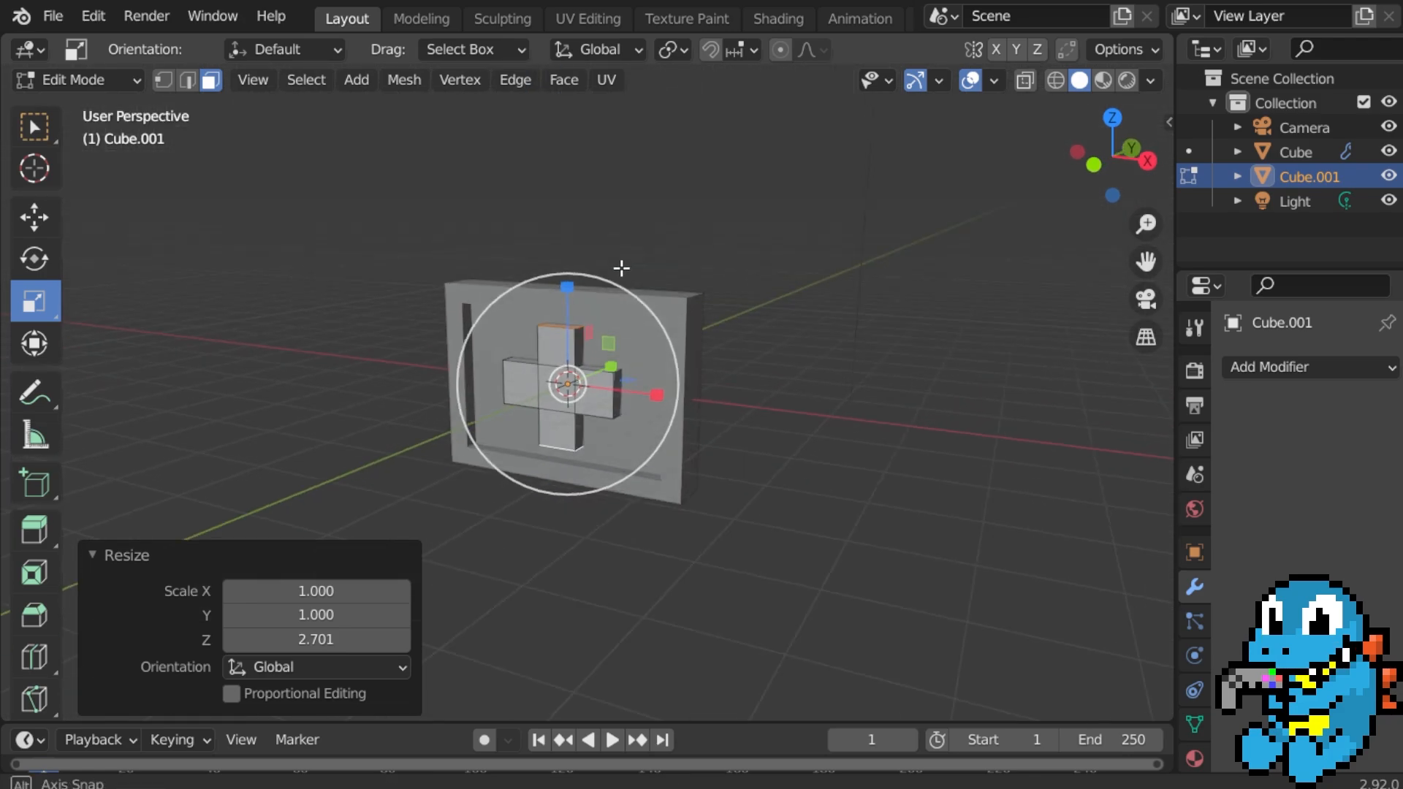
{"action": "key", "text": "Tab"}
{"action": "left_click", "coordinate": [787, 268]}
{"action": "middle_click_drag", "start_coordinate": [778, 269], "coordinate": [716, 255]}
{"action": "scroll", "coordinate": [558, 317], "scroll_direction": "up", "scroll_amount": 3}
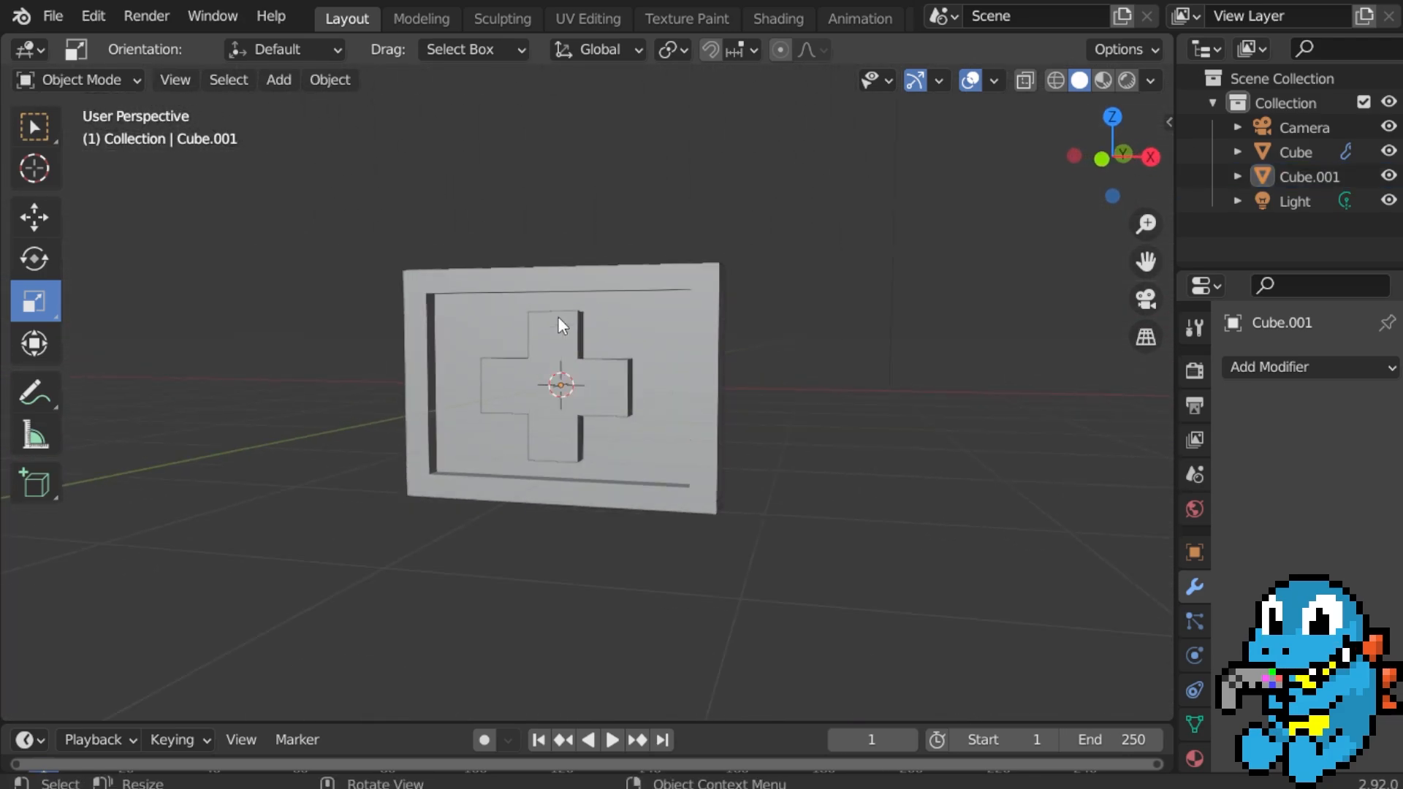
Scale the whole cross down uniformly to a little over half its size.
{"action": "middle_click_drag", "start_coordinate": [558, 318], "coordinate": [625, 317]}
{"action": "left_click", "coordinate": [545, 339]}
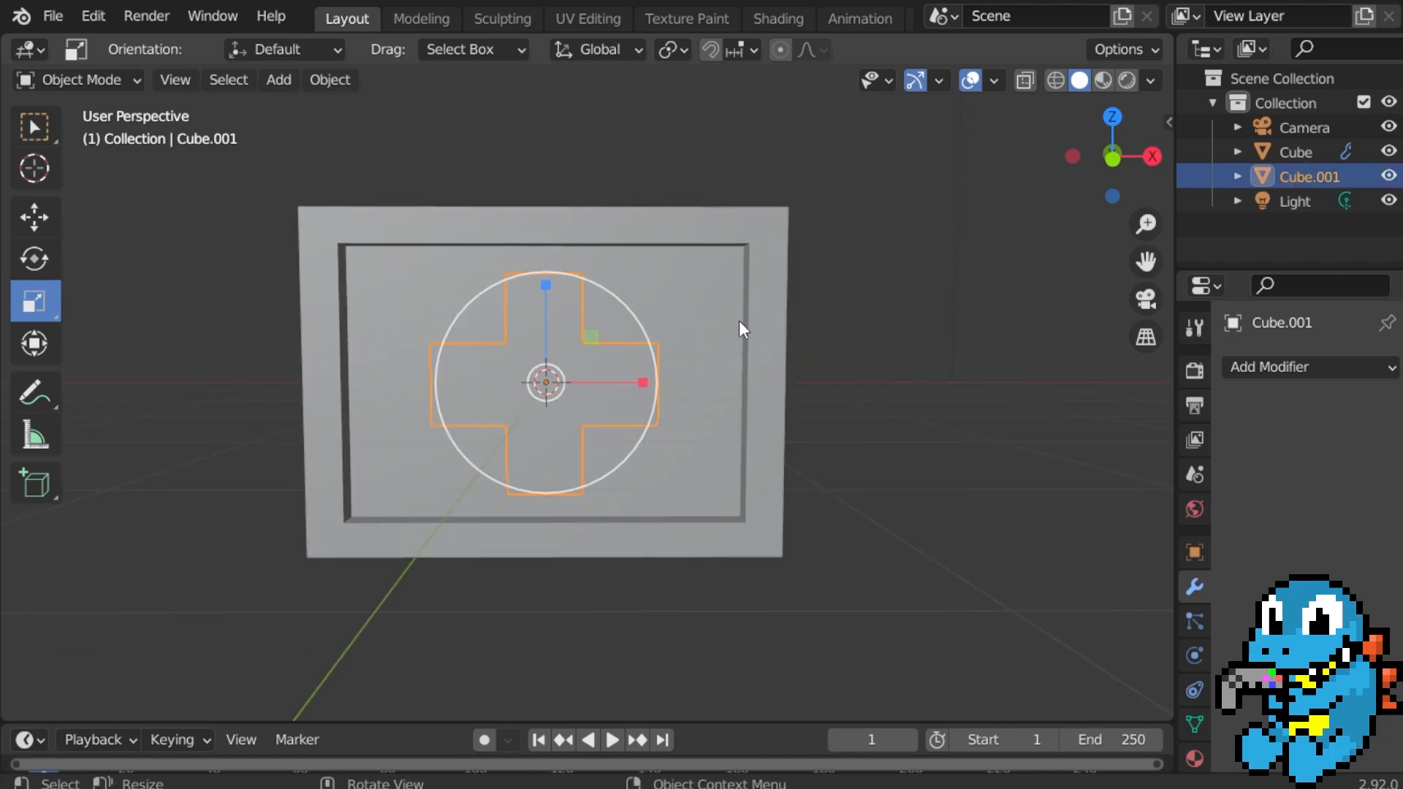
{"action": "key", "text": "s"}
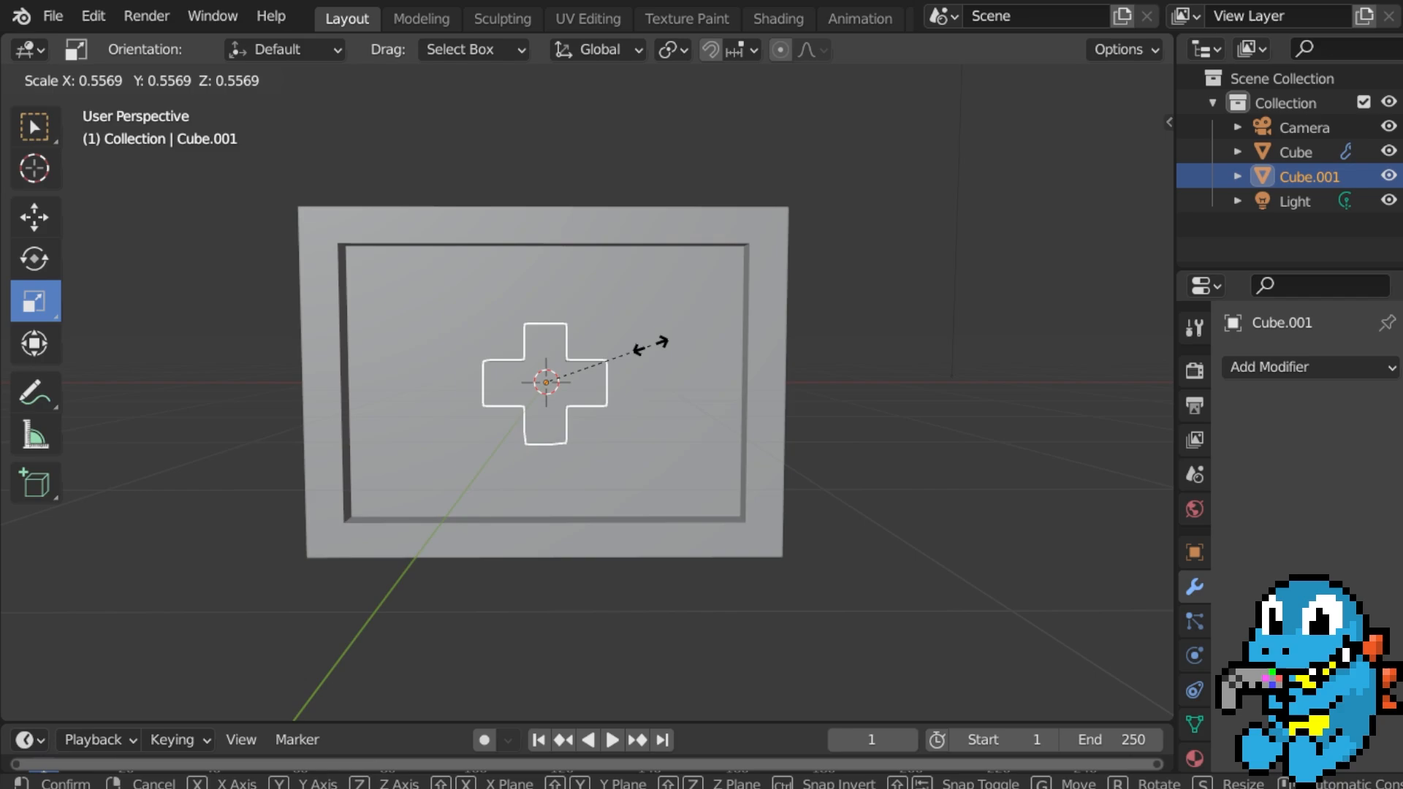
{"action": "left_click", "coordinate": [656, 348]}
Lengthen the cross's vertical arms in Edit Mode by scaling their end faces along Z to about 1.2.
{"action": "middle_click_drag", "start_coordinate": [635, 325], "coordinate": [550, 305]}
{"action": "key", "text": "Tab"}
{"action": "scroll", "coordinate": [579, 331], "scroll_direction": "up", "scroll_amount": 2}
{"action": "key", "text": "KP_1"}
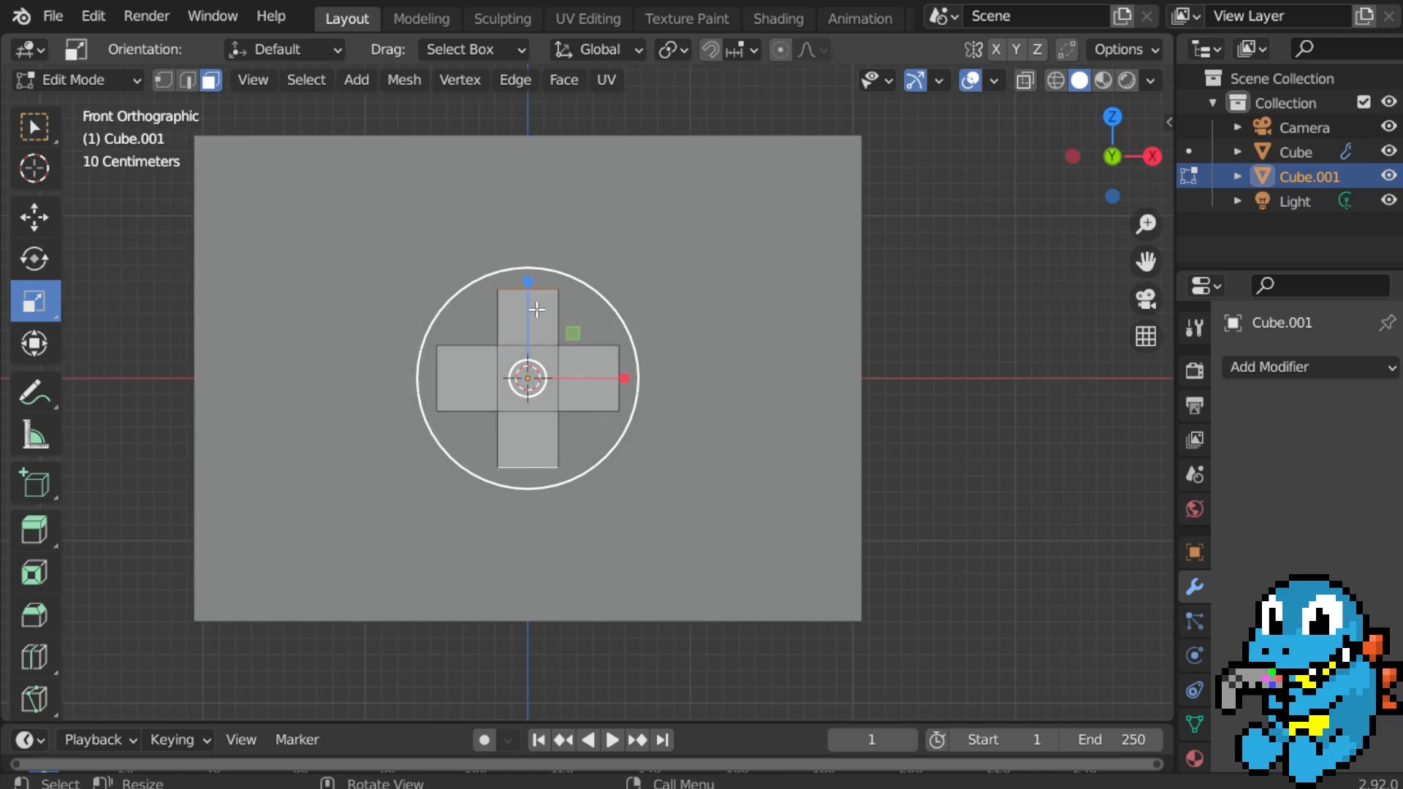
{"action": "left_click_drag", "start_coordinate": [528, 279], "coordinate": [526, 256]}
Scale both end faces of the cross's horizontal arms along X to about 1.2, matching the vertical arms, and return to Object Mode.
{"action": "middle_click_drag", "start_coordinate": [650, 365], "coordinate": [591, 391]}
{"action": "left_click", "coordinate": [601, 395]}
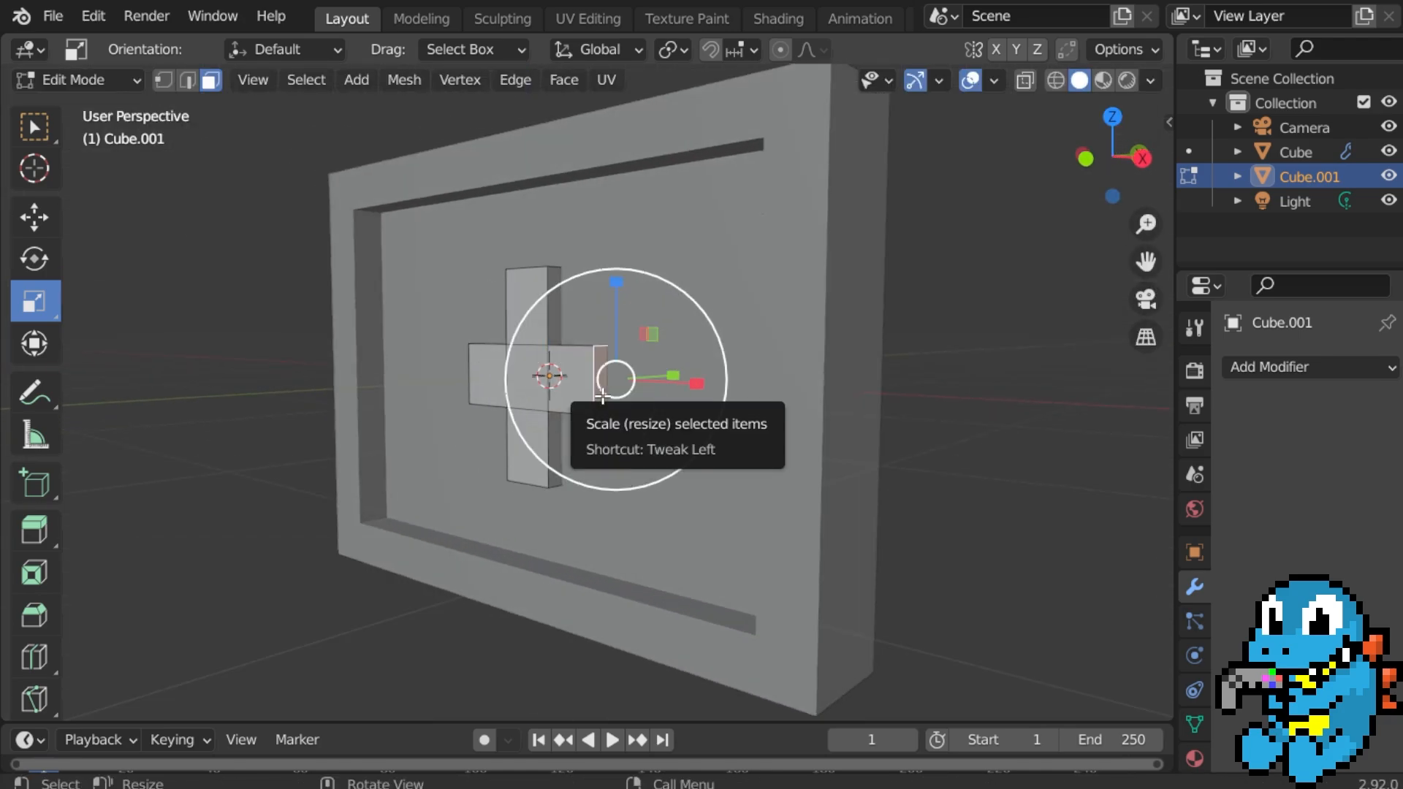
{"action": "middle_click_drag", "start_coordinate": [484, 384], "coordinate": [611, 367]}
{"action": "key", "text": "KP_1"}
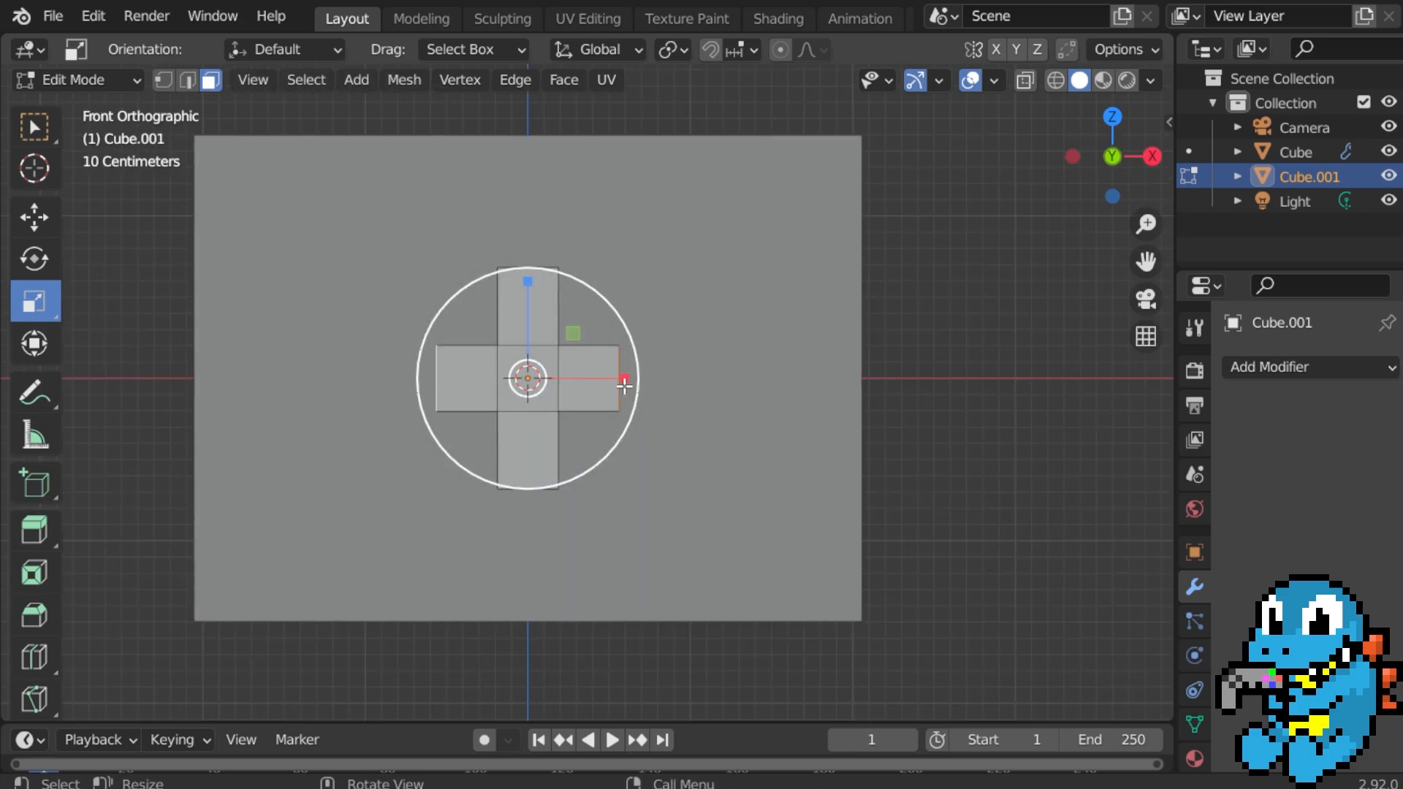
{"action": "left_click_drag", "start_coordinate": [624, 385], "coordinate": [640, 381]}
{"action": "key", "text": "ctrl+z"}
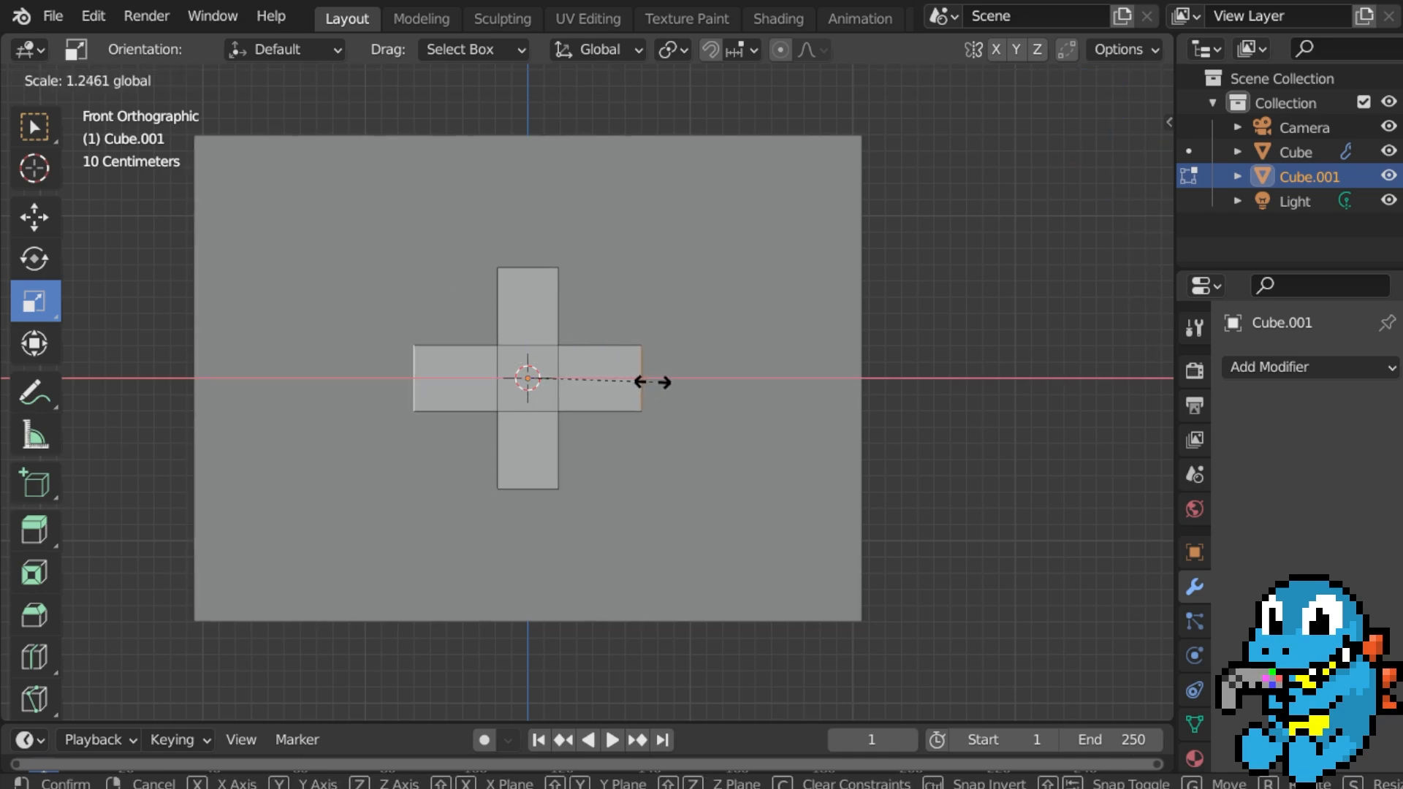
{"action": "left_click_drag", "start_coordinate": [650, 381], "coordinate": [654, 381]}
{"action": "scroll", "coordinate": [681, 365], "scroll_direction": "down", "scroll_amount": 3}
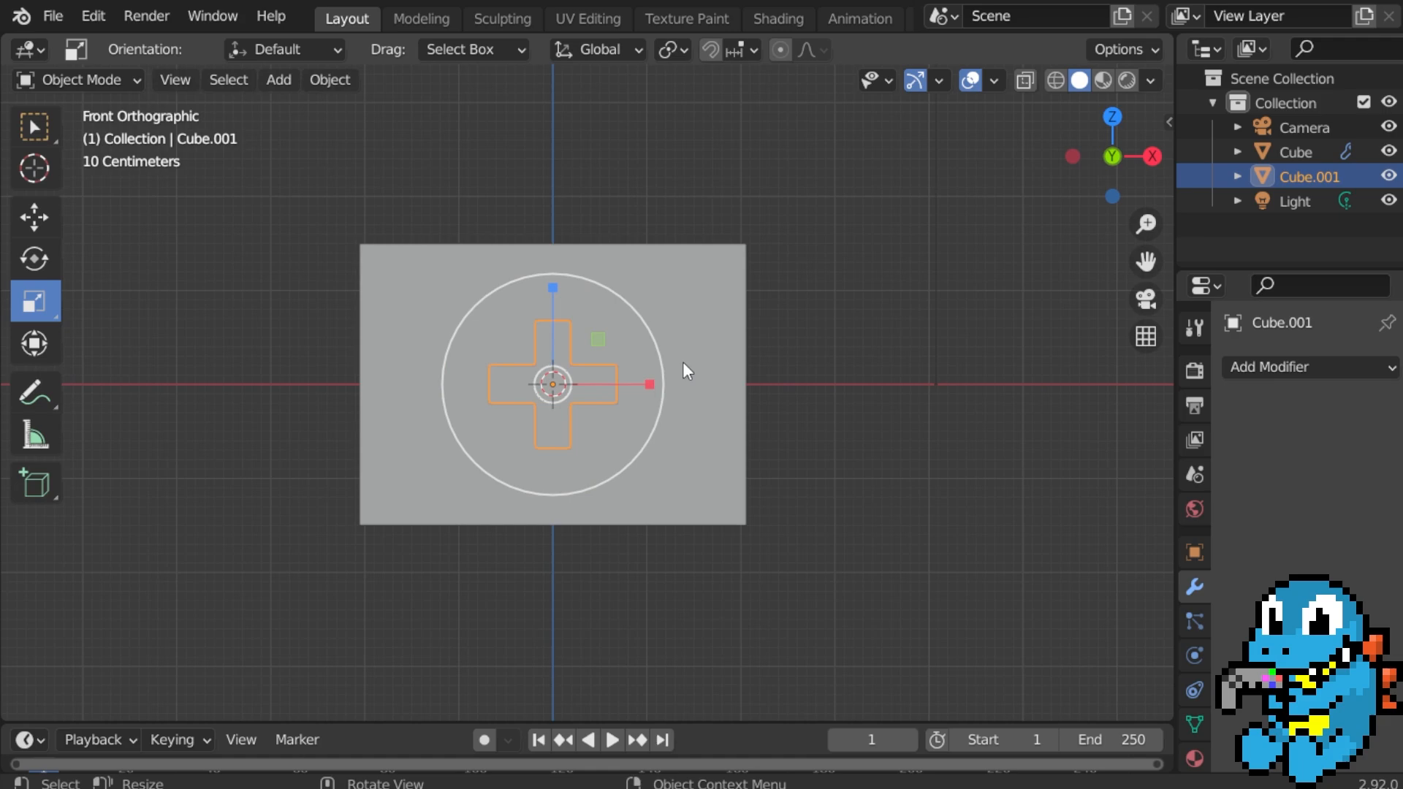
{"action": "left_click", "coordinate": [929, 299]}
{"action": "middle_click_drag", "start_coordinate": [929, 300], "coordinate": [826, 302]}
{"action": "scroll", "coordinate": [762, 304], "scroll_direction": "down", "scroll_amount": 4}
{"action": "scroll", "coordinate": [679, 318], "scroll_direction": "up", "scroll_amount": 6}
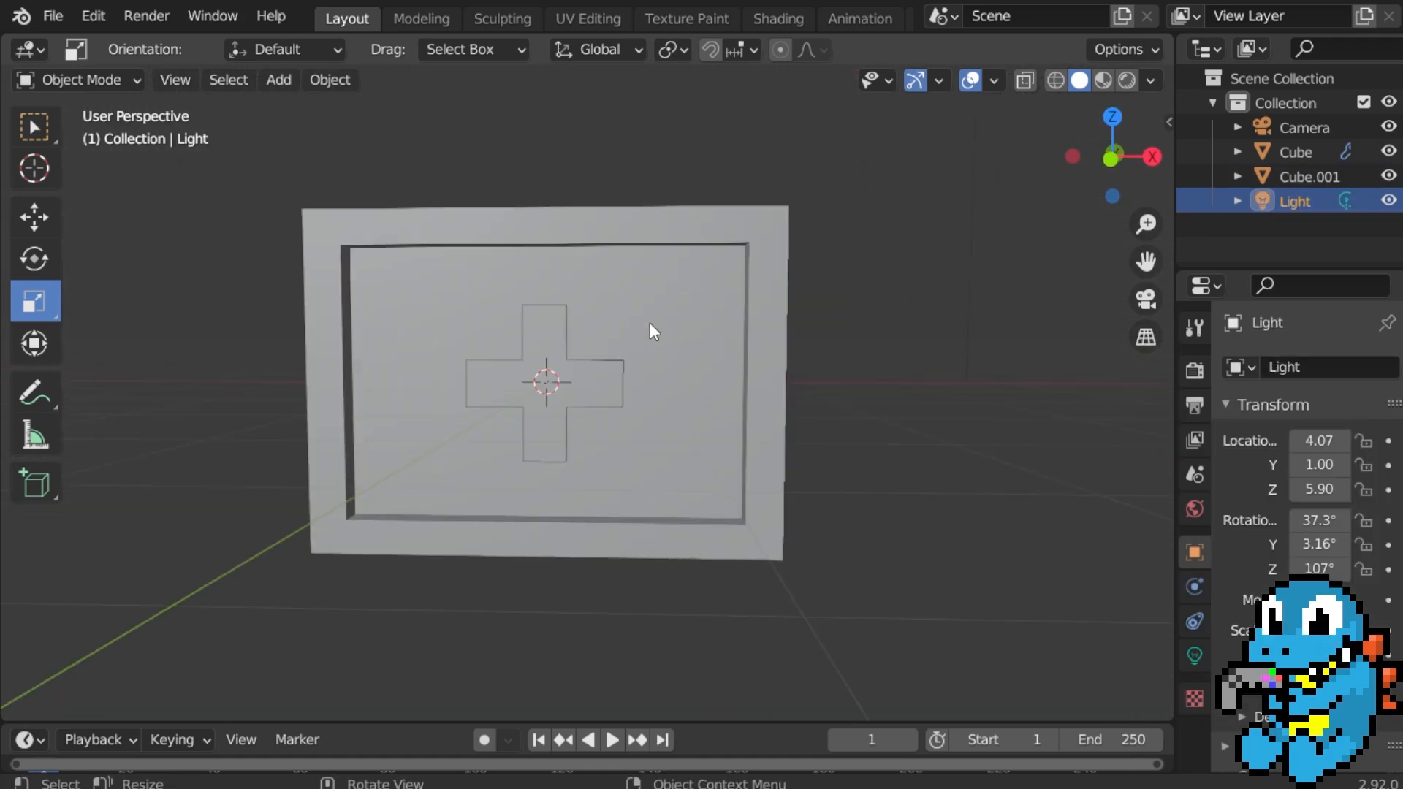
{"action": "scroll", "coordinate": [614, 350], "scroll_direction": "down", "scroll_amount": 4}
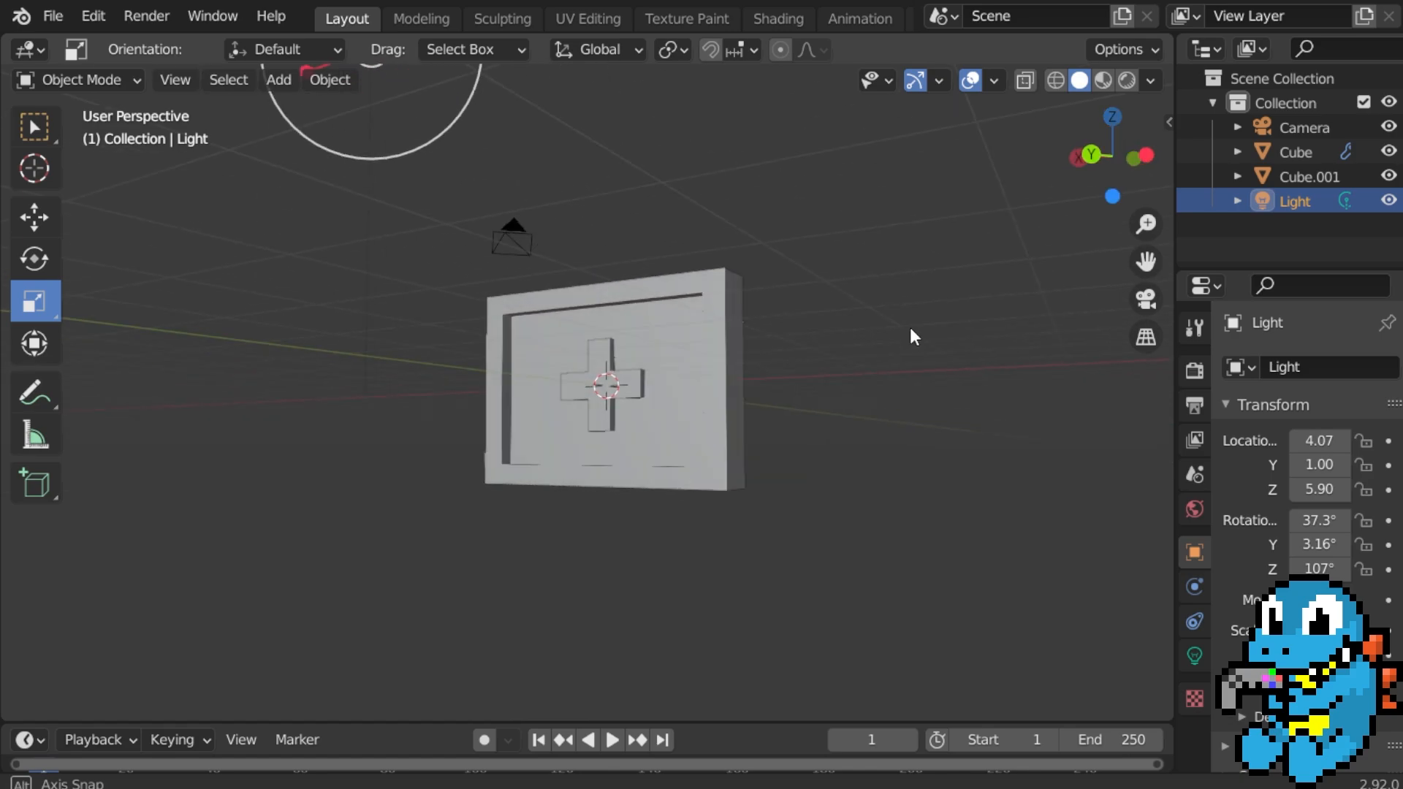